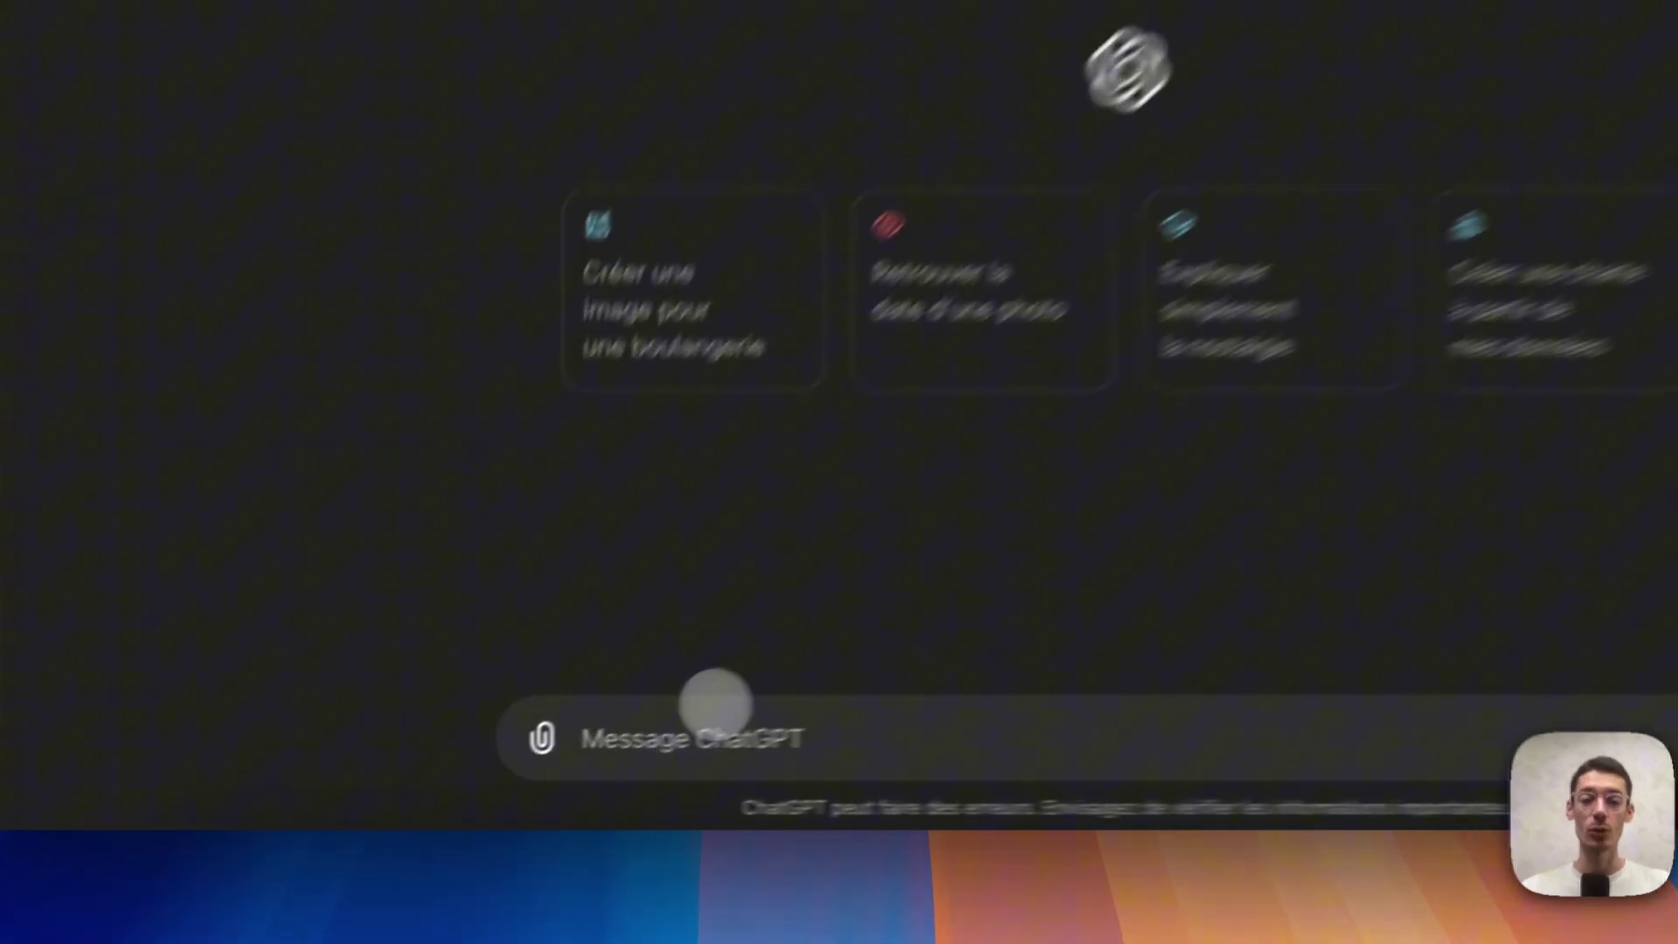
Start the prompt with the headings "# Rôle" and "# Tâche", separated by a blank line
{"action": "left_click", "coordinate": [569, 778]}
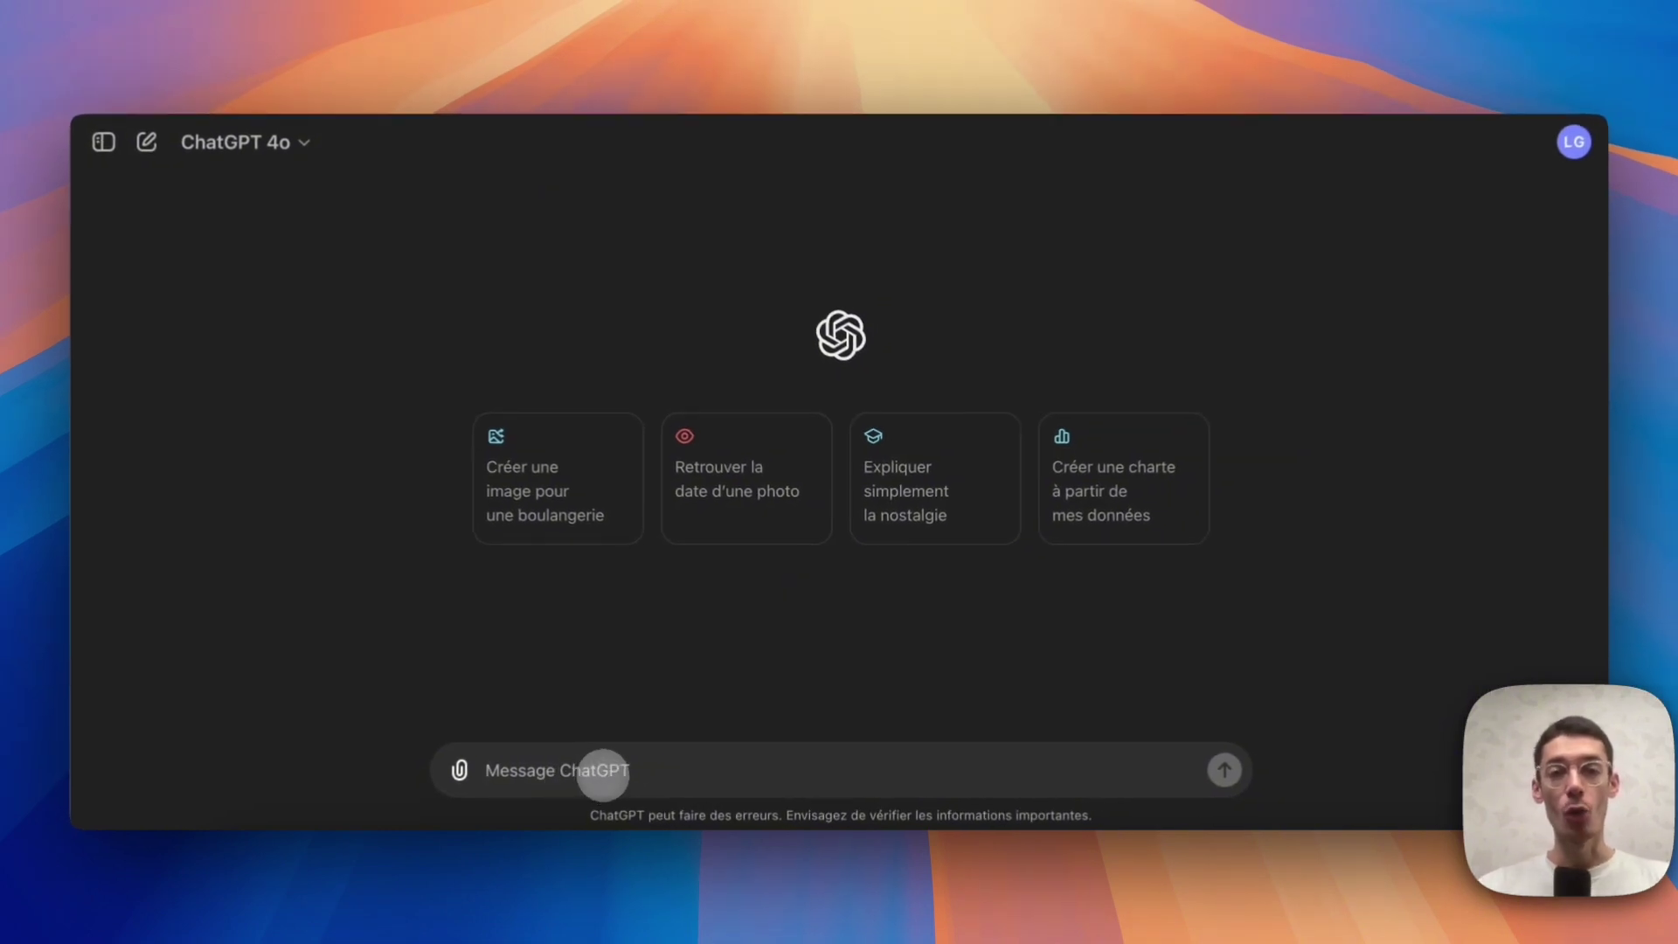
{"action": "type", "text": "#"}
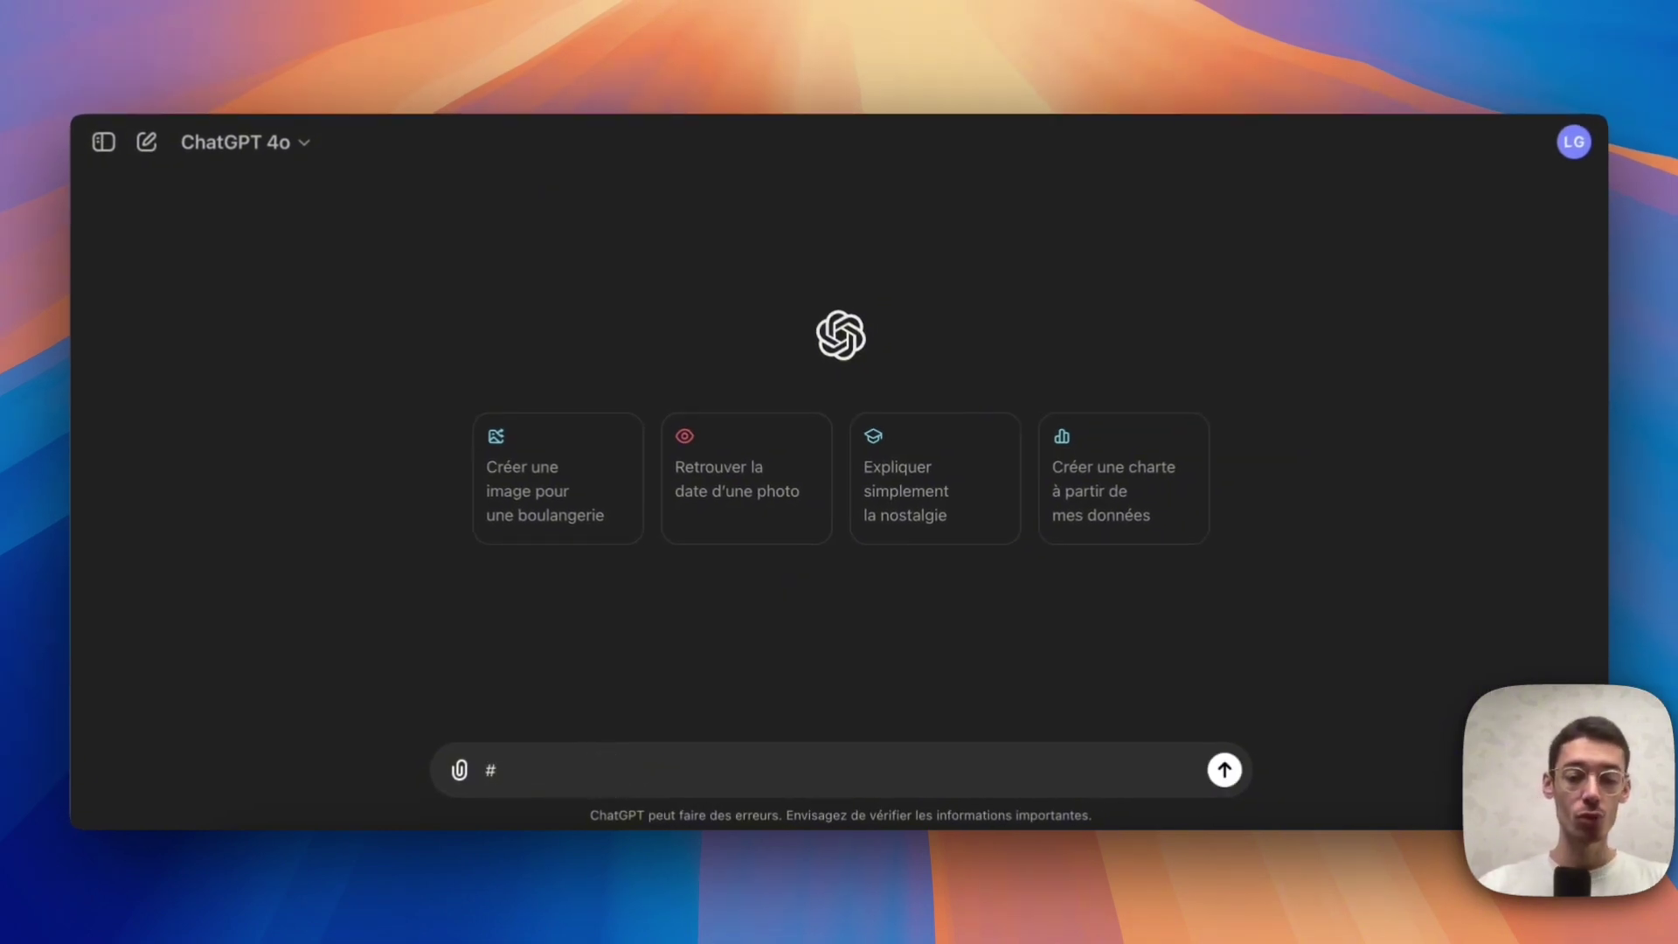
{"action": "type", "text": " Rôle"}
{"action": "key", "text": "shift+Return"}
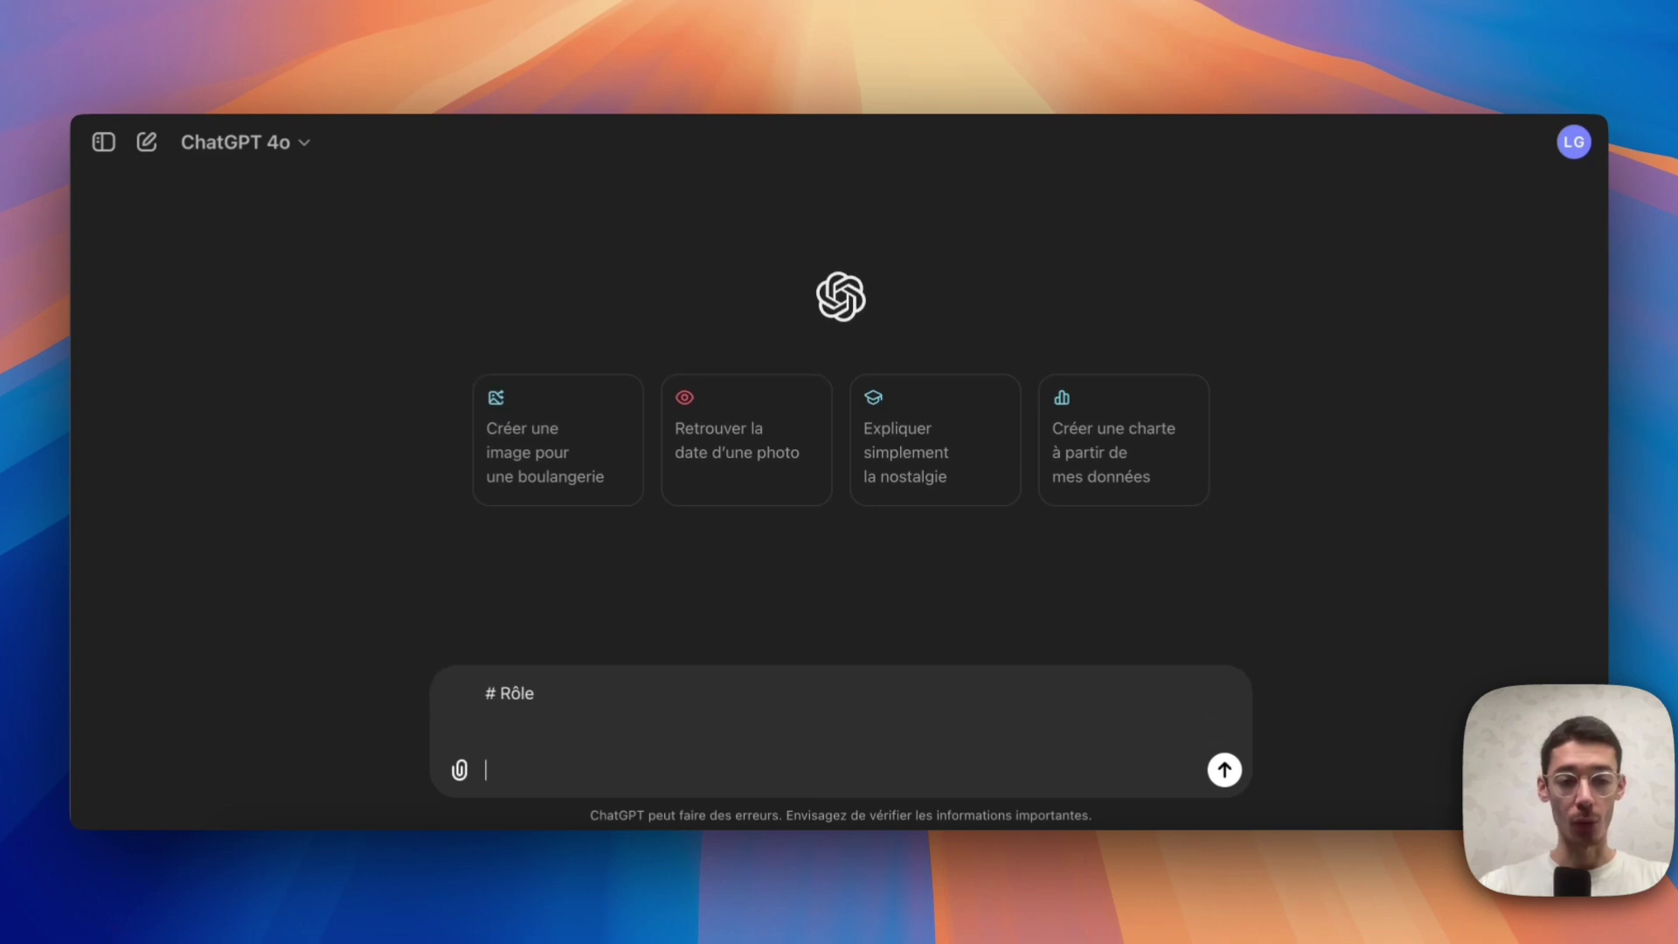
{"action": "type", "text": "#"}
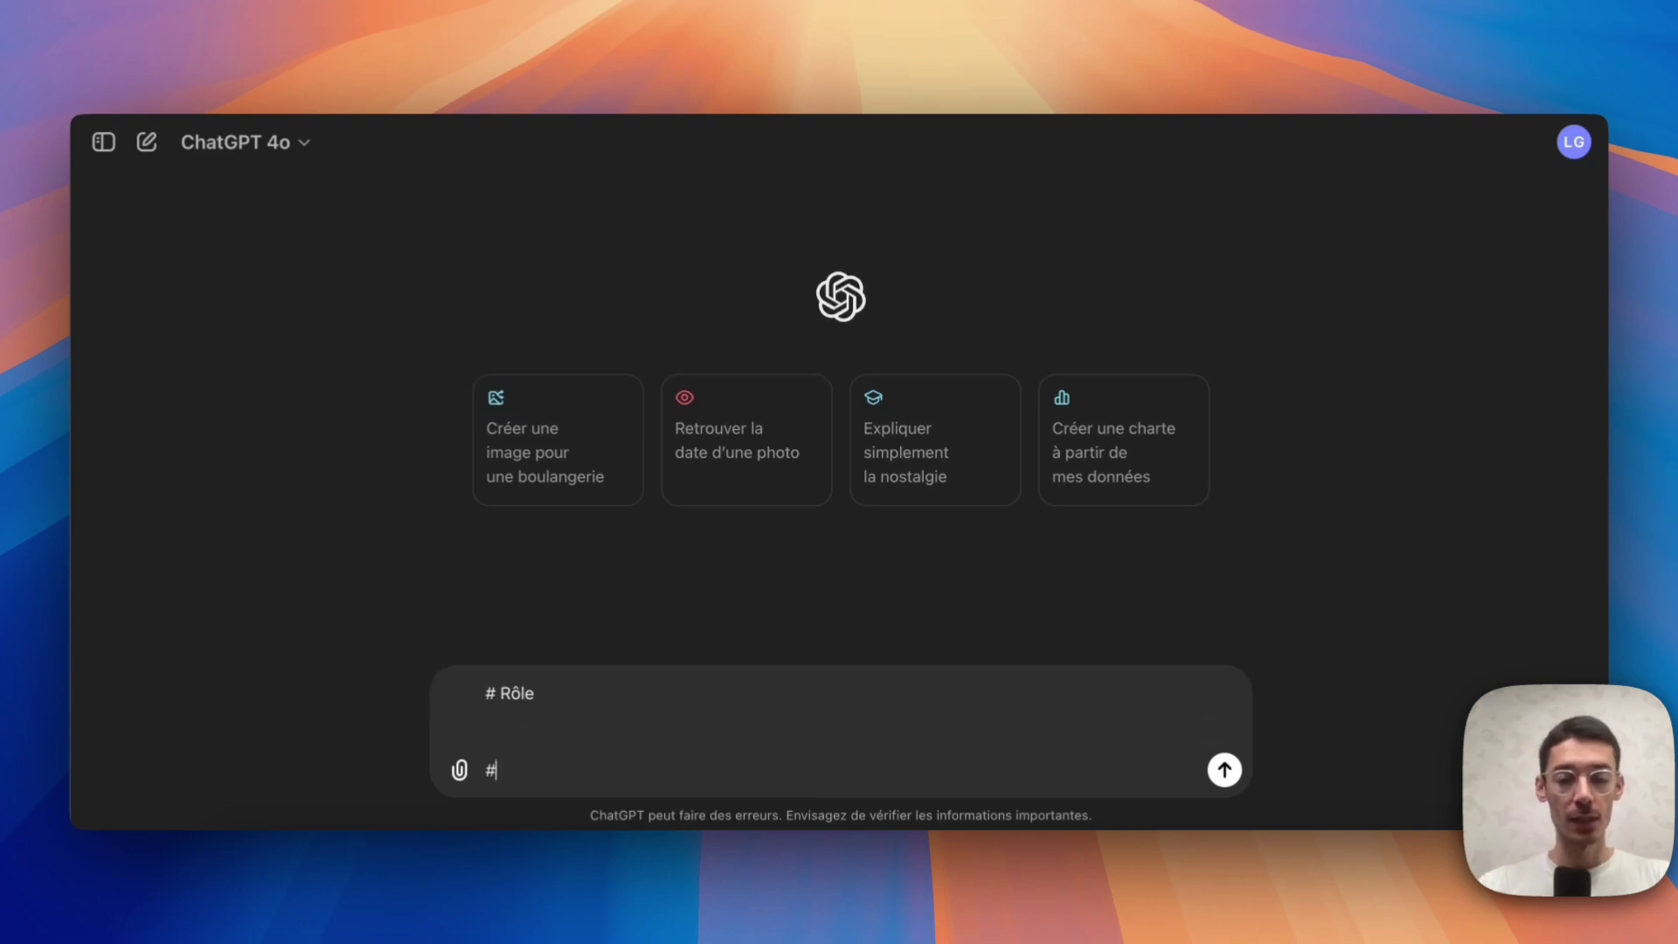
{"action": "type", "text": " Tâche"}
{"action": "key", "text": "shift+Return"}
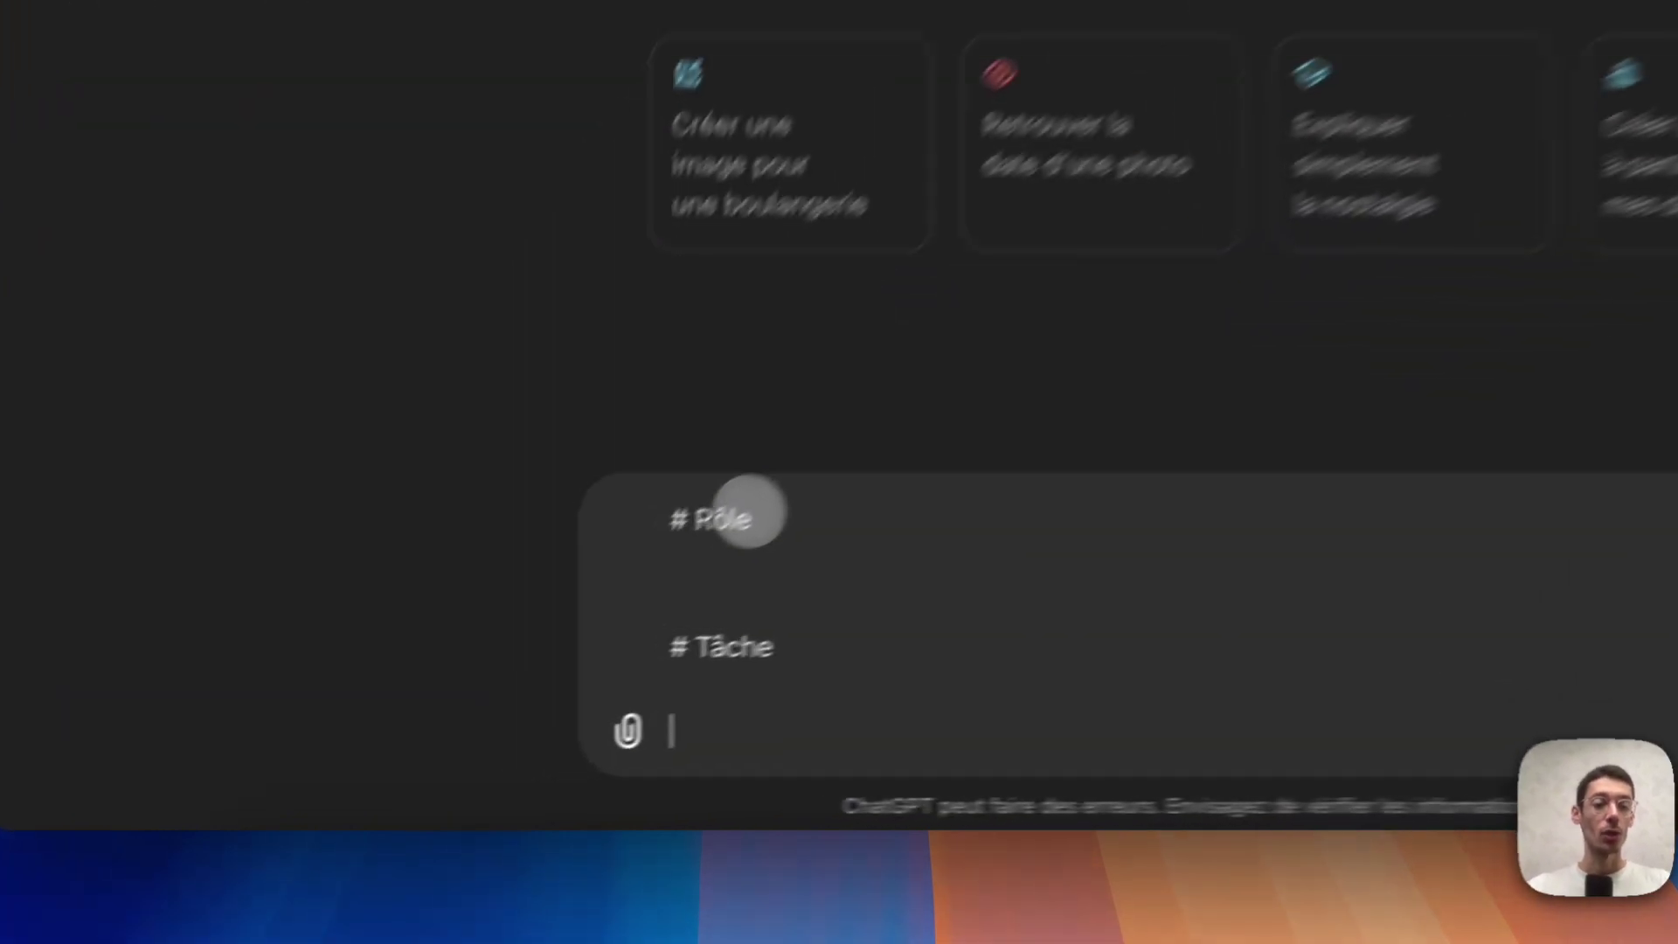
Add a "# Contexte" heading below "# Tâche" and begin another "#" heading line under it
{"action": "mouse_move", "coordinate": [749, 511]}
{"action": "left_mouse_down"}
{"action": "mouse_move", "coordinate": [644, 513]}
{"action": "mouse_move", "coordinate": [763, 512]}
{"action": "left_mouse_up"}
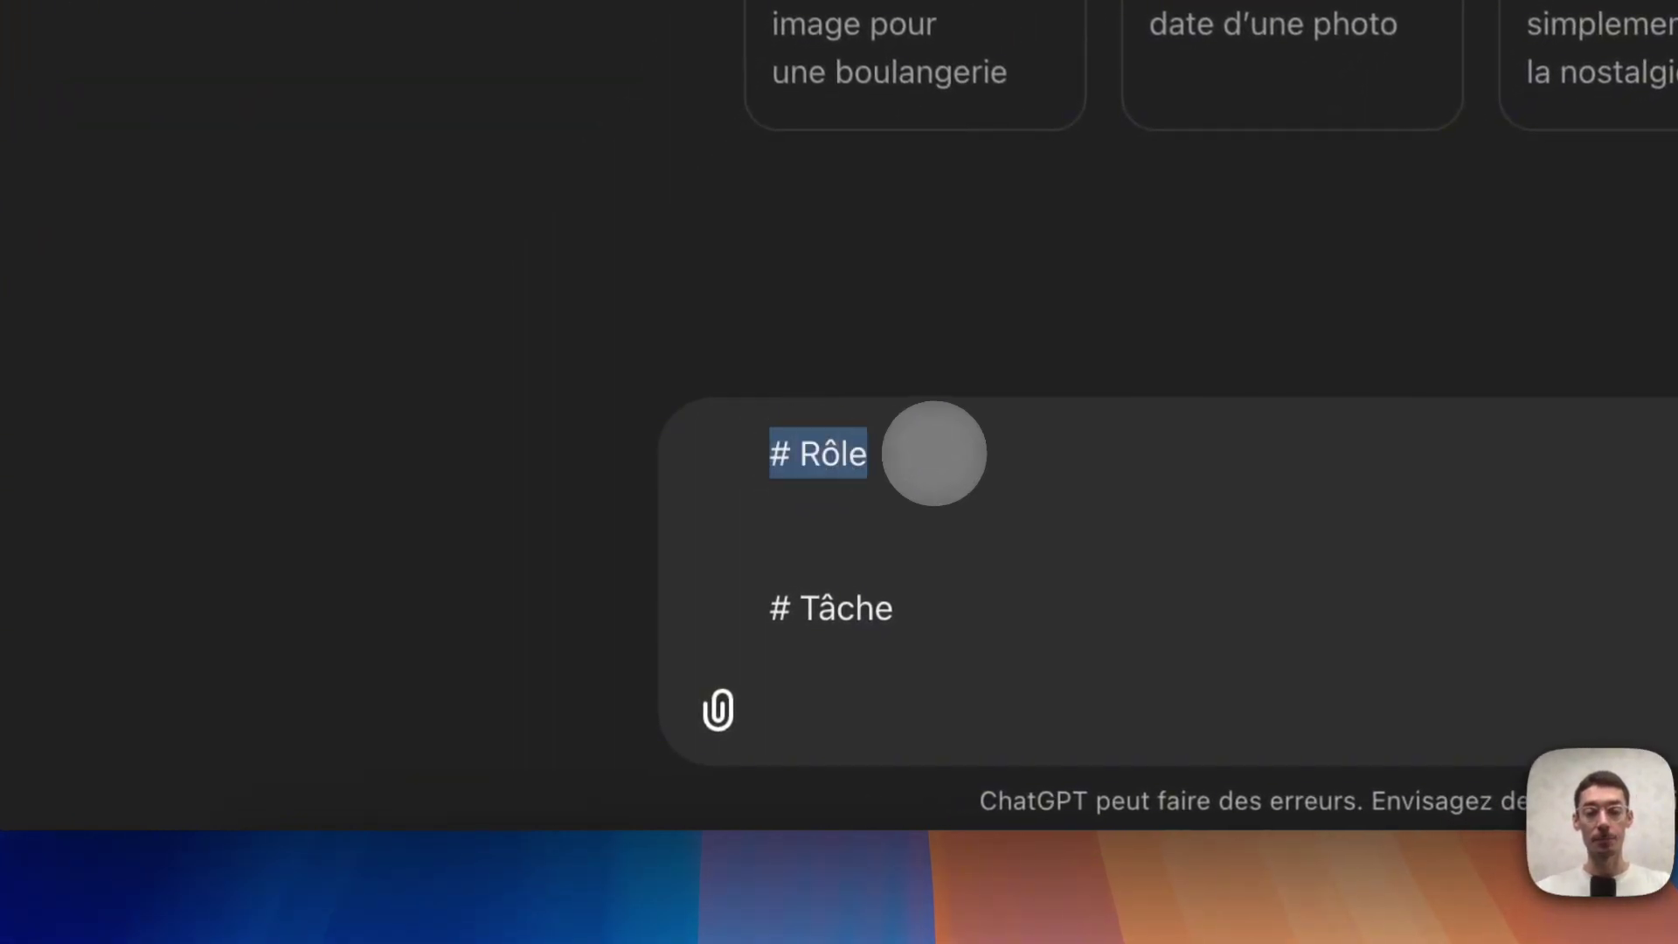
{"action": "left_click", "coordinate": [862, 562]}
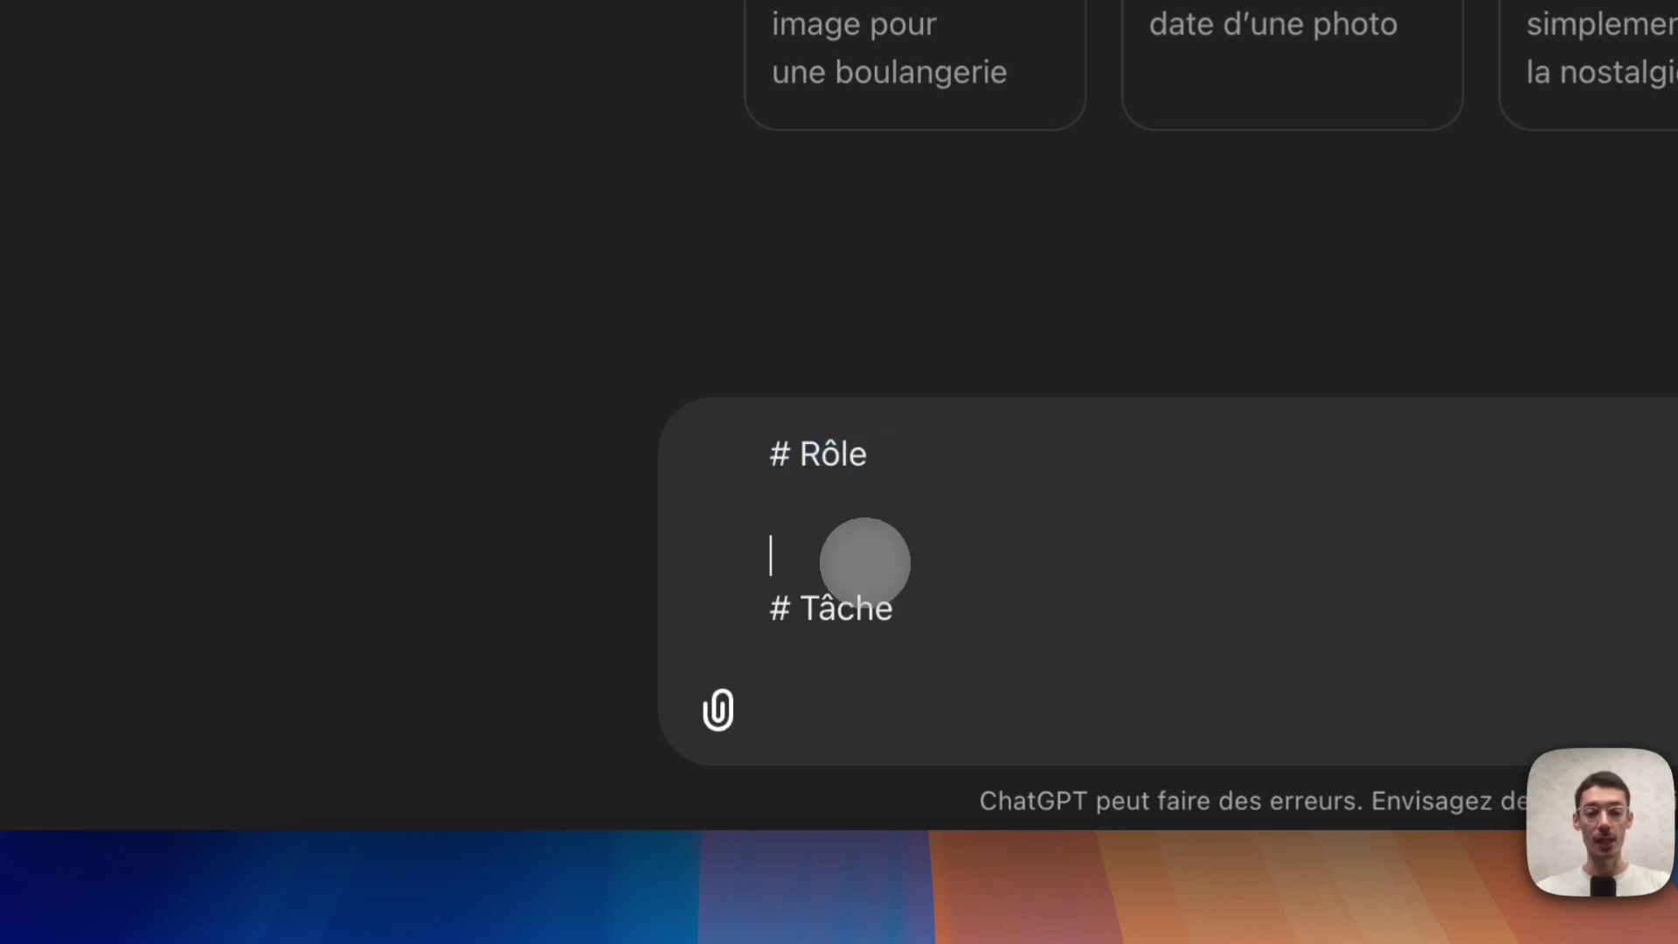
{"action": "left_click", "coordinate": [918, 659]}
{"action": "key", "text": "Return"}
{"action": "type", "text": "# "}
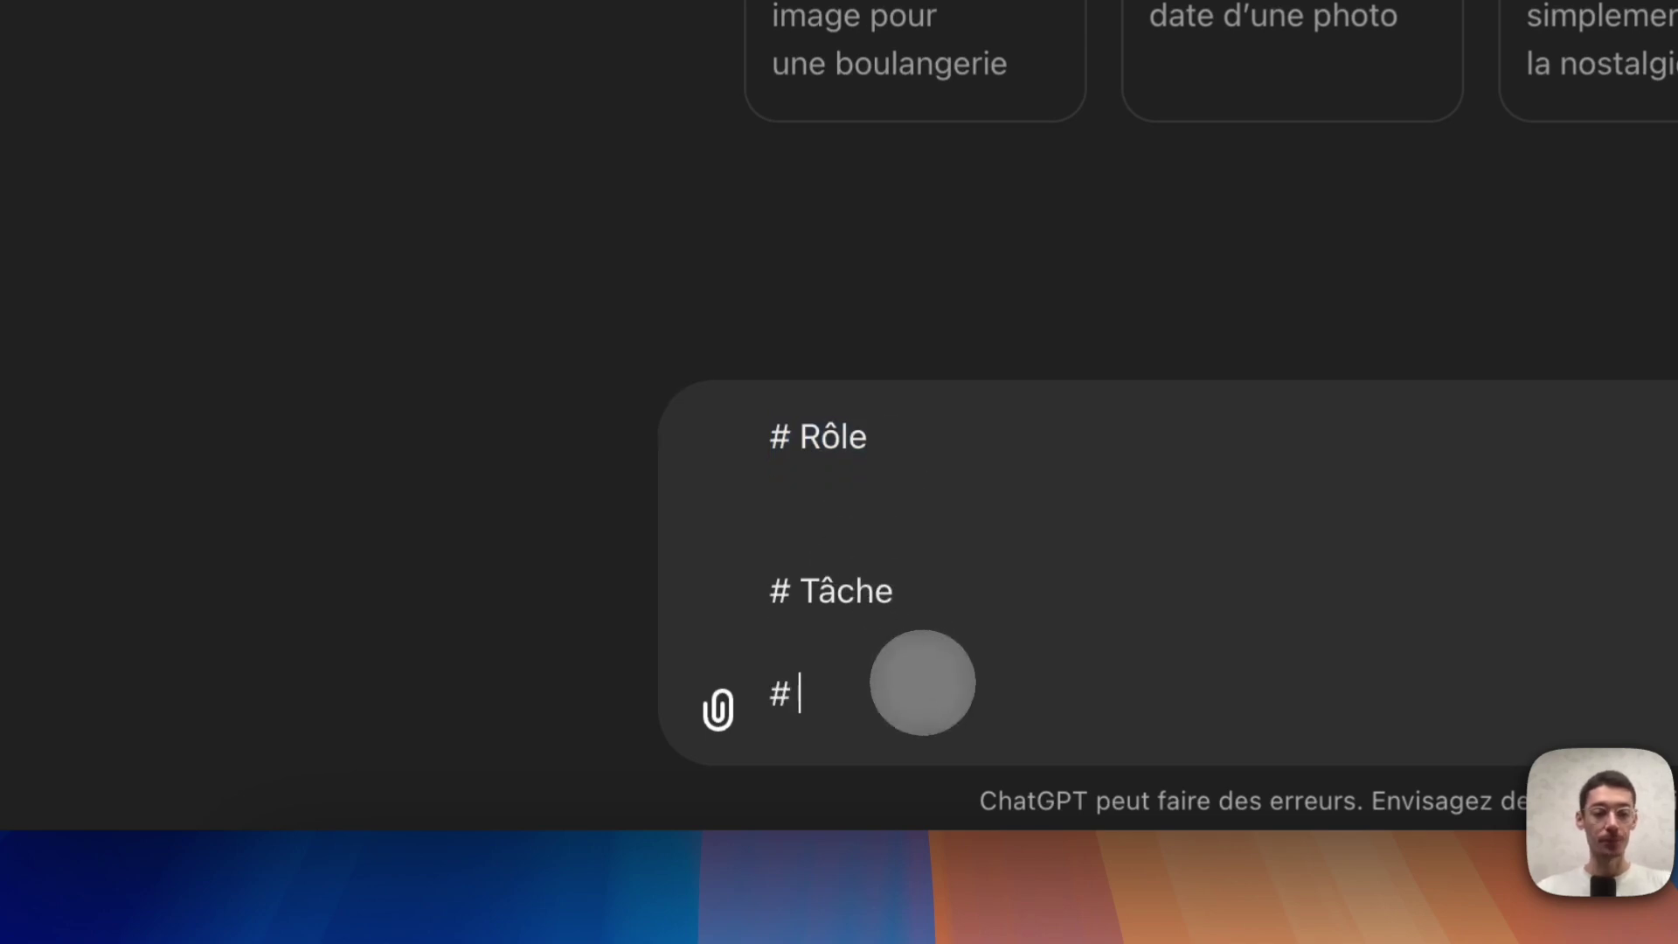
{"action": "type", "text": "Contexte"}
{"action": "key", "text": "Return"}
{"action": "type", "text": "#"}
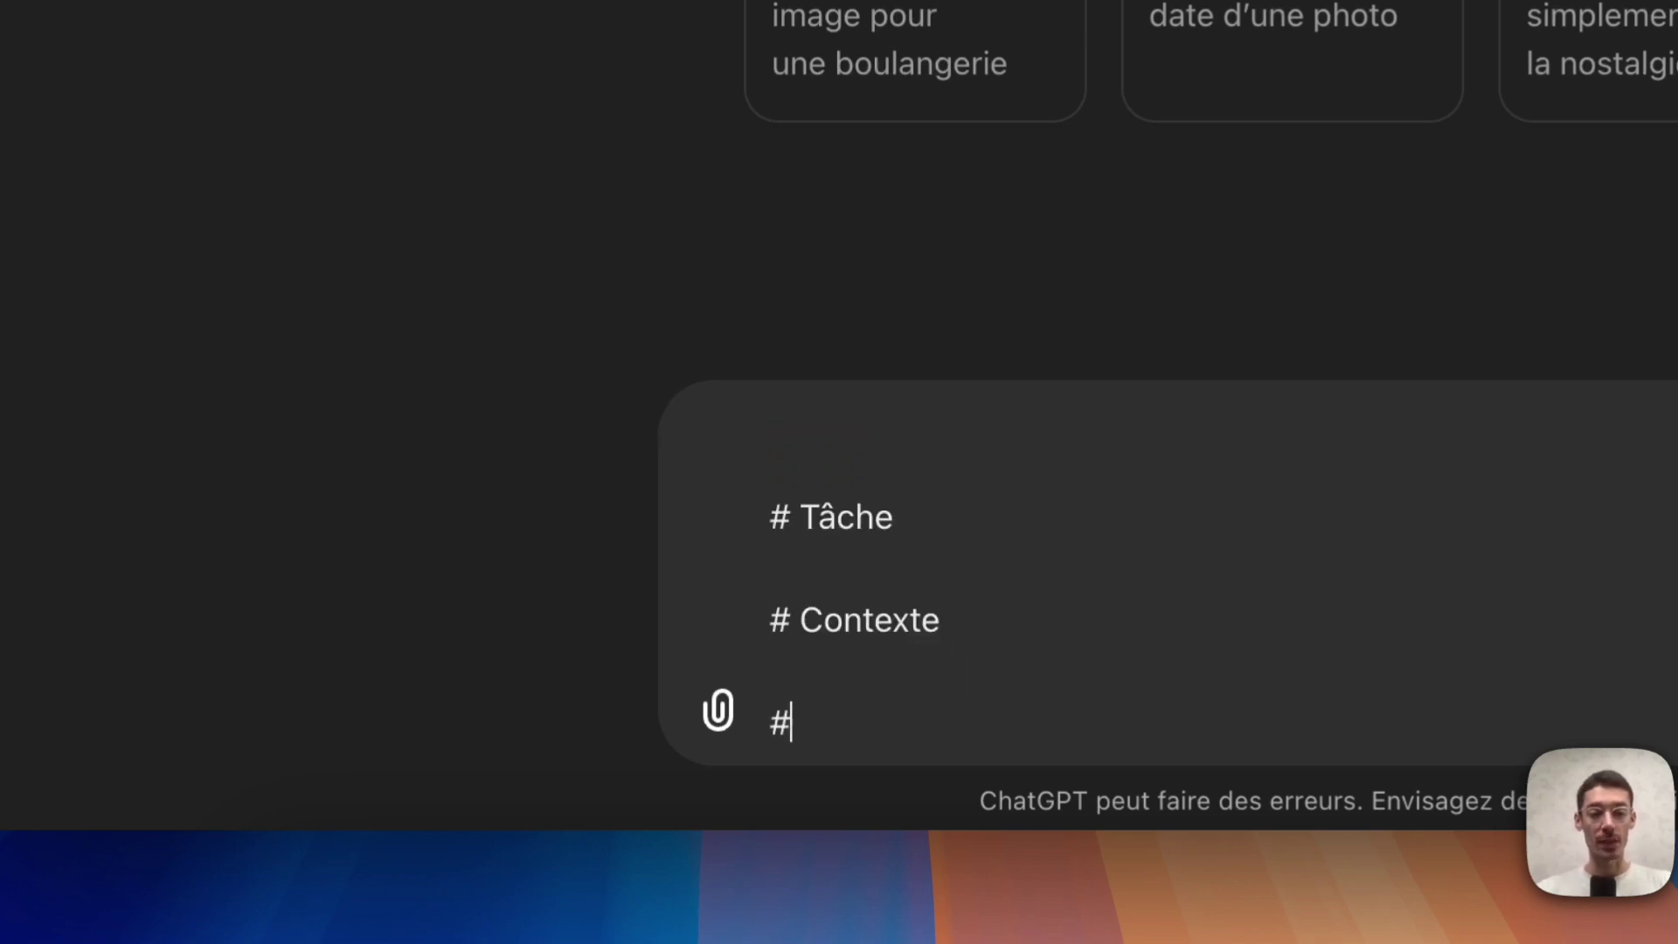
Remove the blank lines between the prompt's headings so they sit on consecutive lines
{"action": "left_click", "coordinate": [862, 468]}
{"action": "type", "text": "# Rôle"}
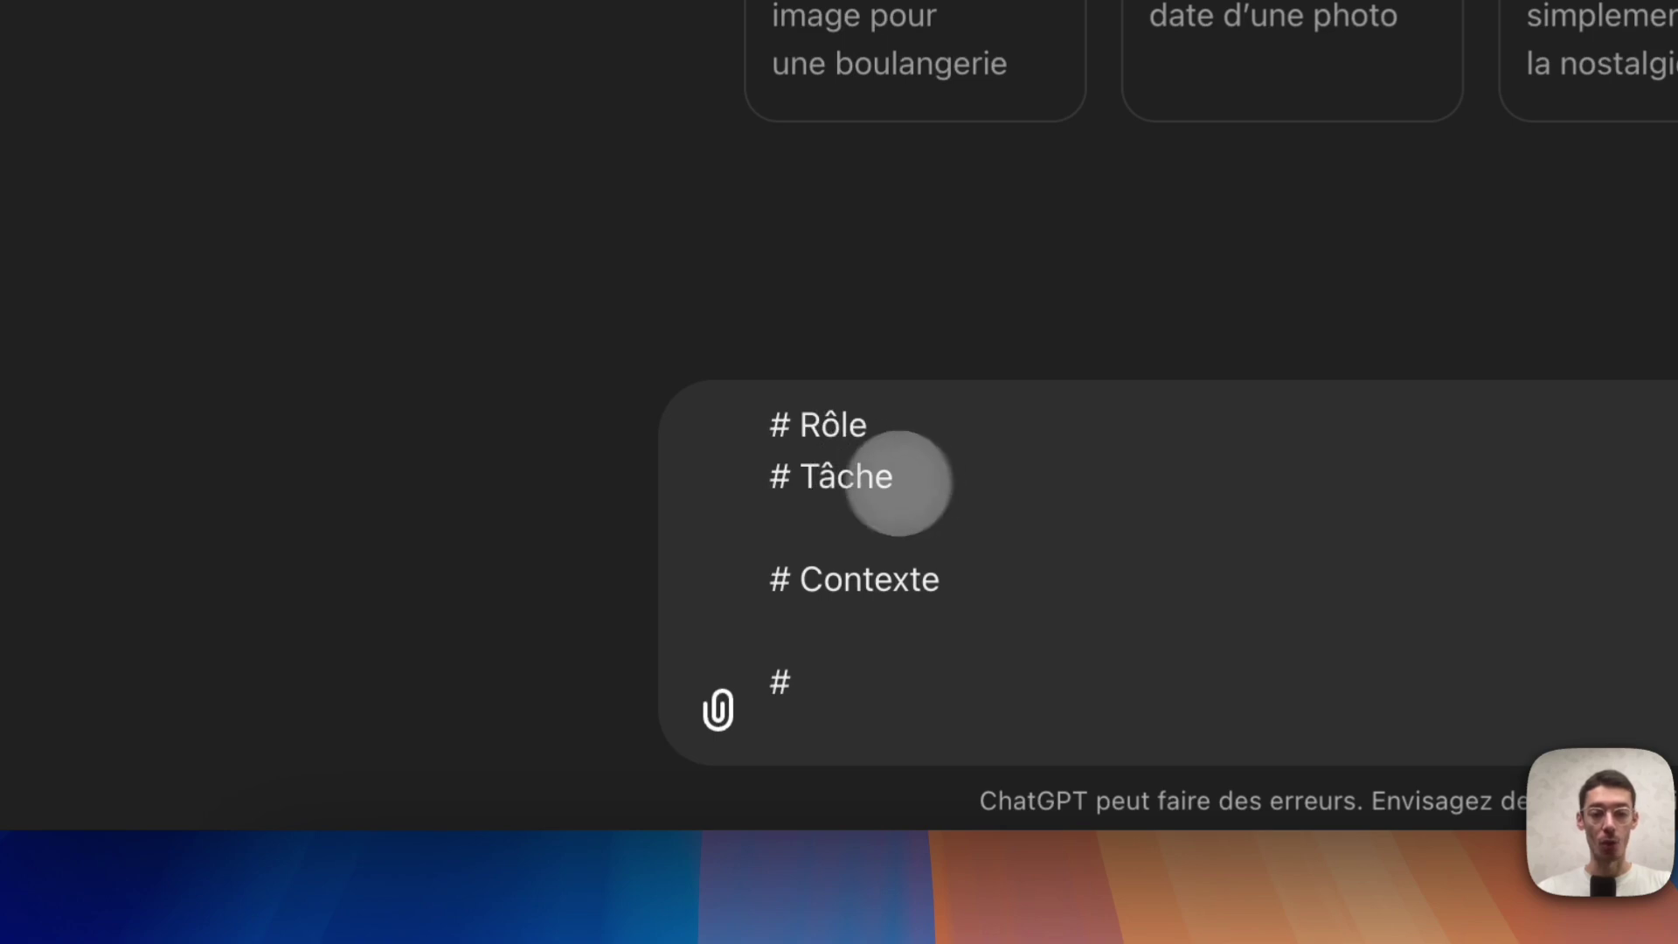
{"action": "left_click", "coordinate": [853, 528]}
{"action": "key", "text": "BackSpace"}
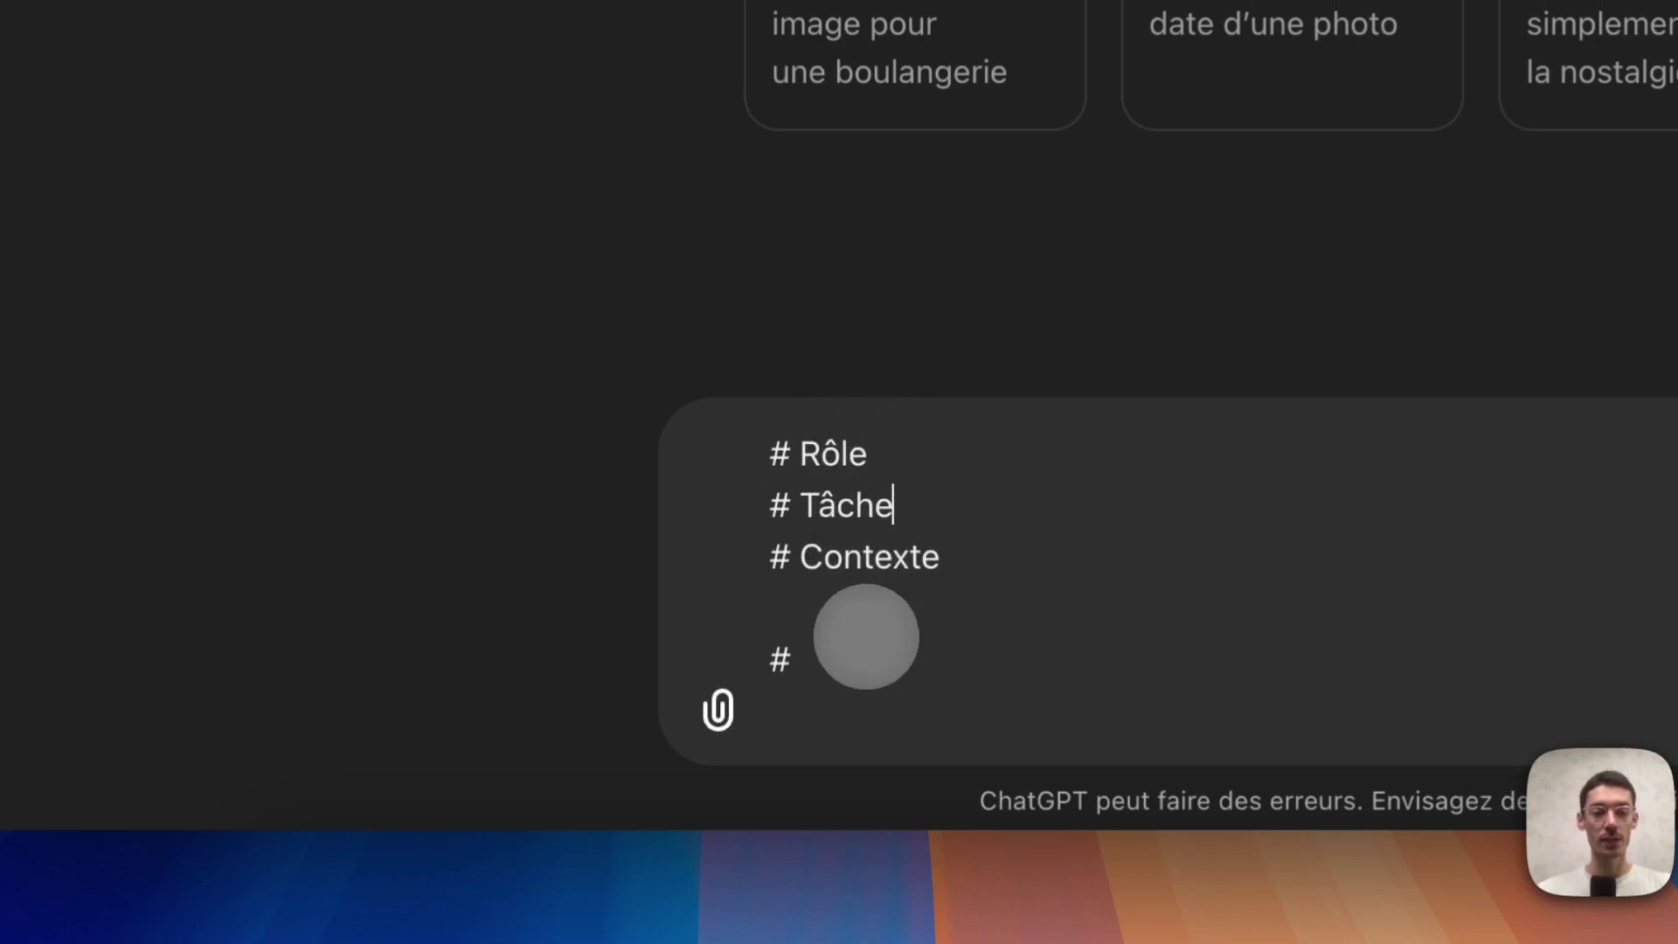
{"action": "left_click", "coordinate": [865, 634]}
{"action": "key", "text": "BackSpace"}
Complete the last heading as "# Exemples", add "# Format" below it, and select the whole list of headings
{"action": "key", "text": "Down"}
{"action": "type", "text": "Exez"}
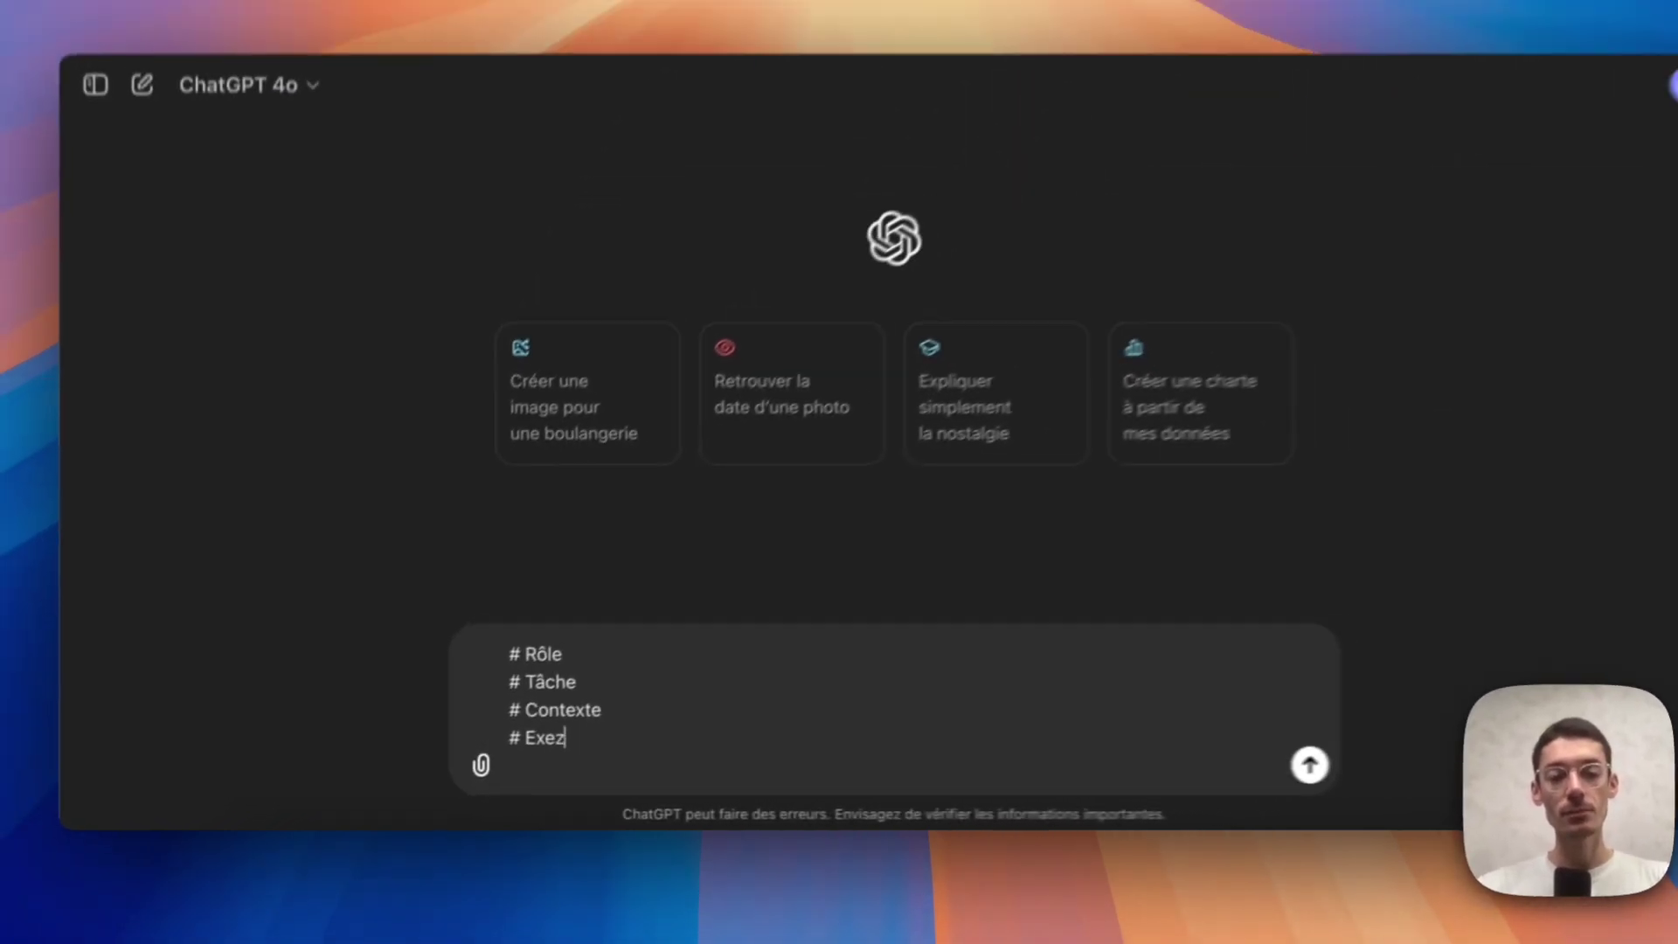
{"action": "key", "text": "BackSpace"}
{"action": "type", "text": "mples"}
{"action": "key", "text": "shift+Return"}
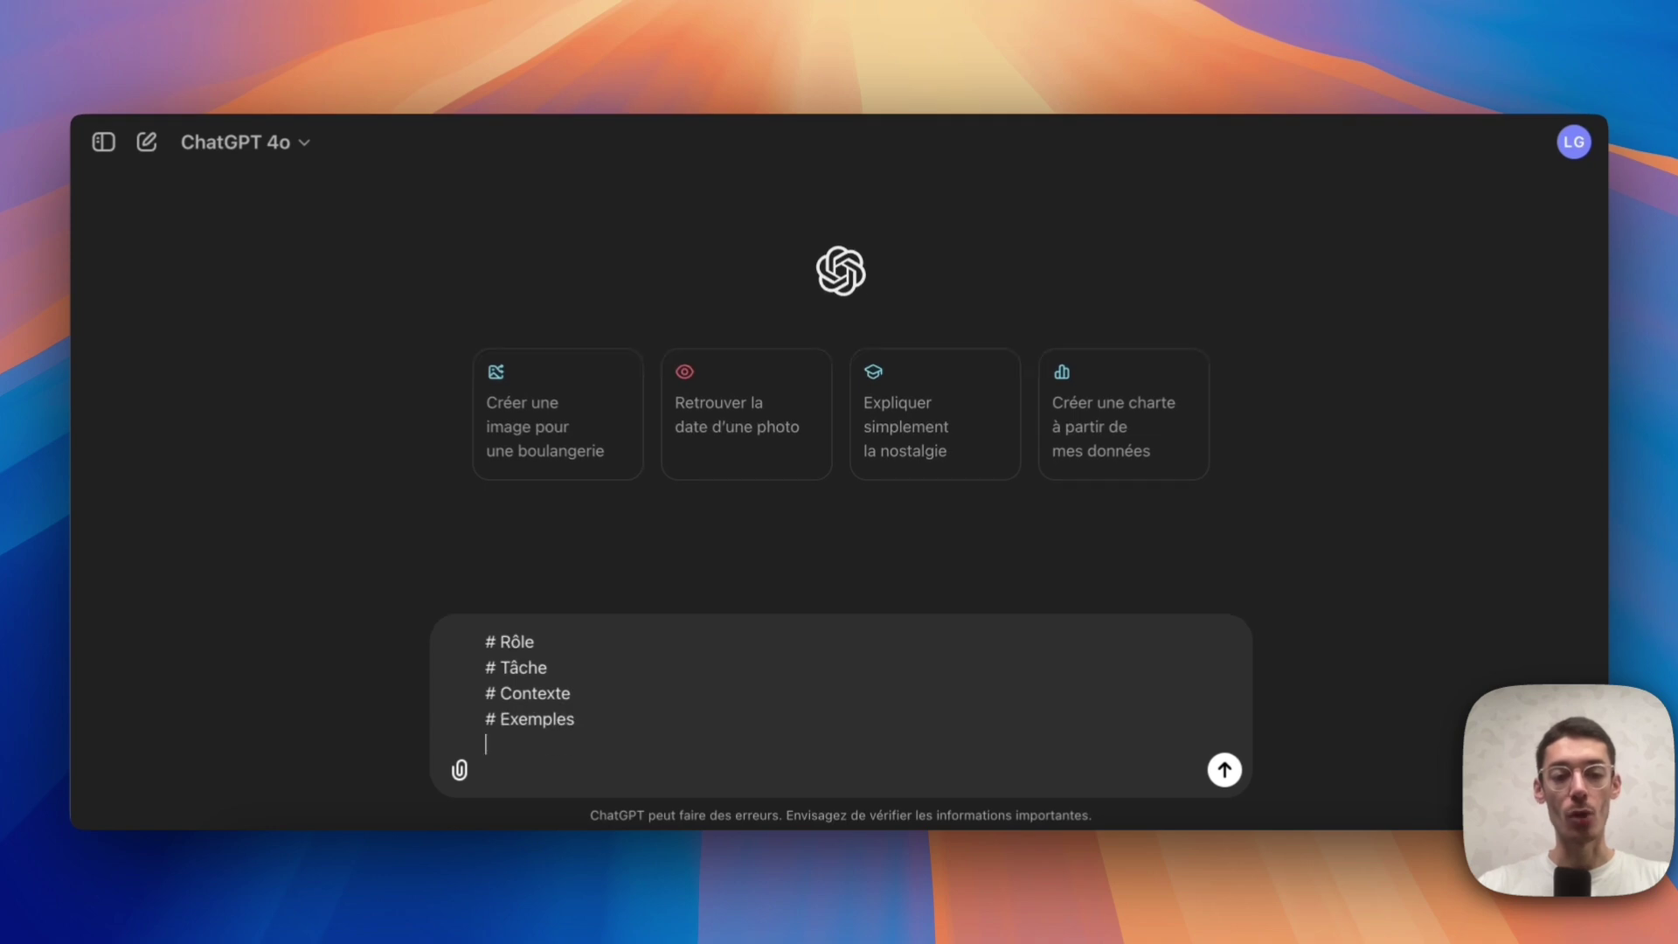
{"action": "type", "text": "@"}
{"action": "key", "text": "BackSpace"}
{"action": "type", "text": "# Format"}
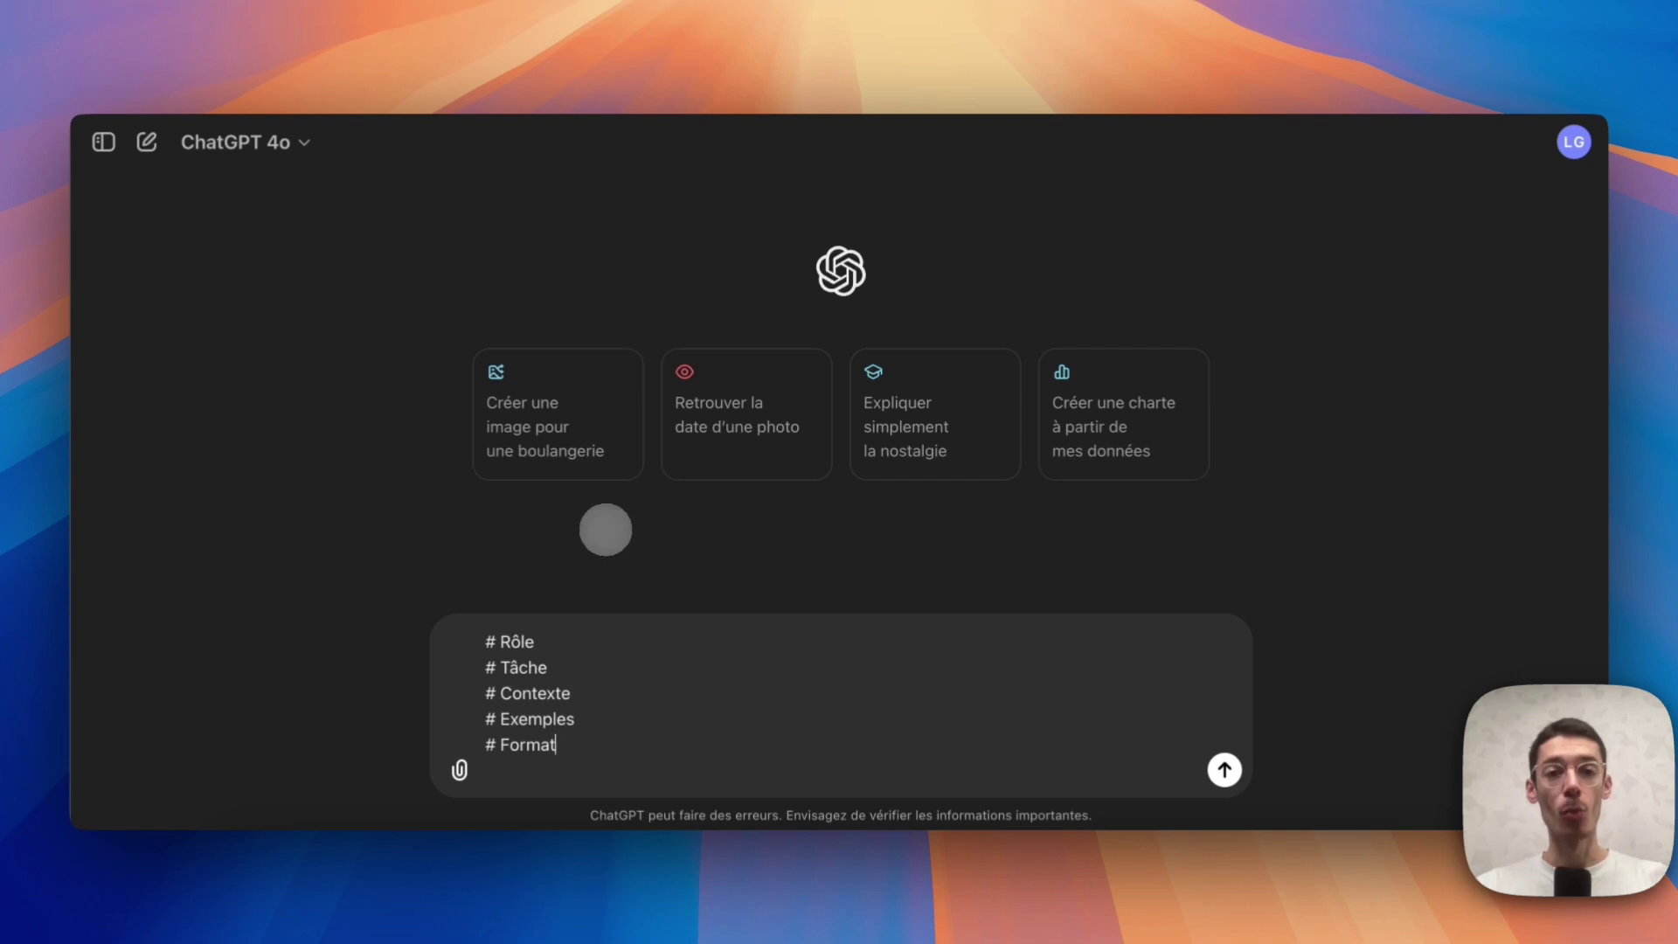
{"action": "left_click_drag", "start_coordinate": [486, 641], "coordinate": [588, 767]}
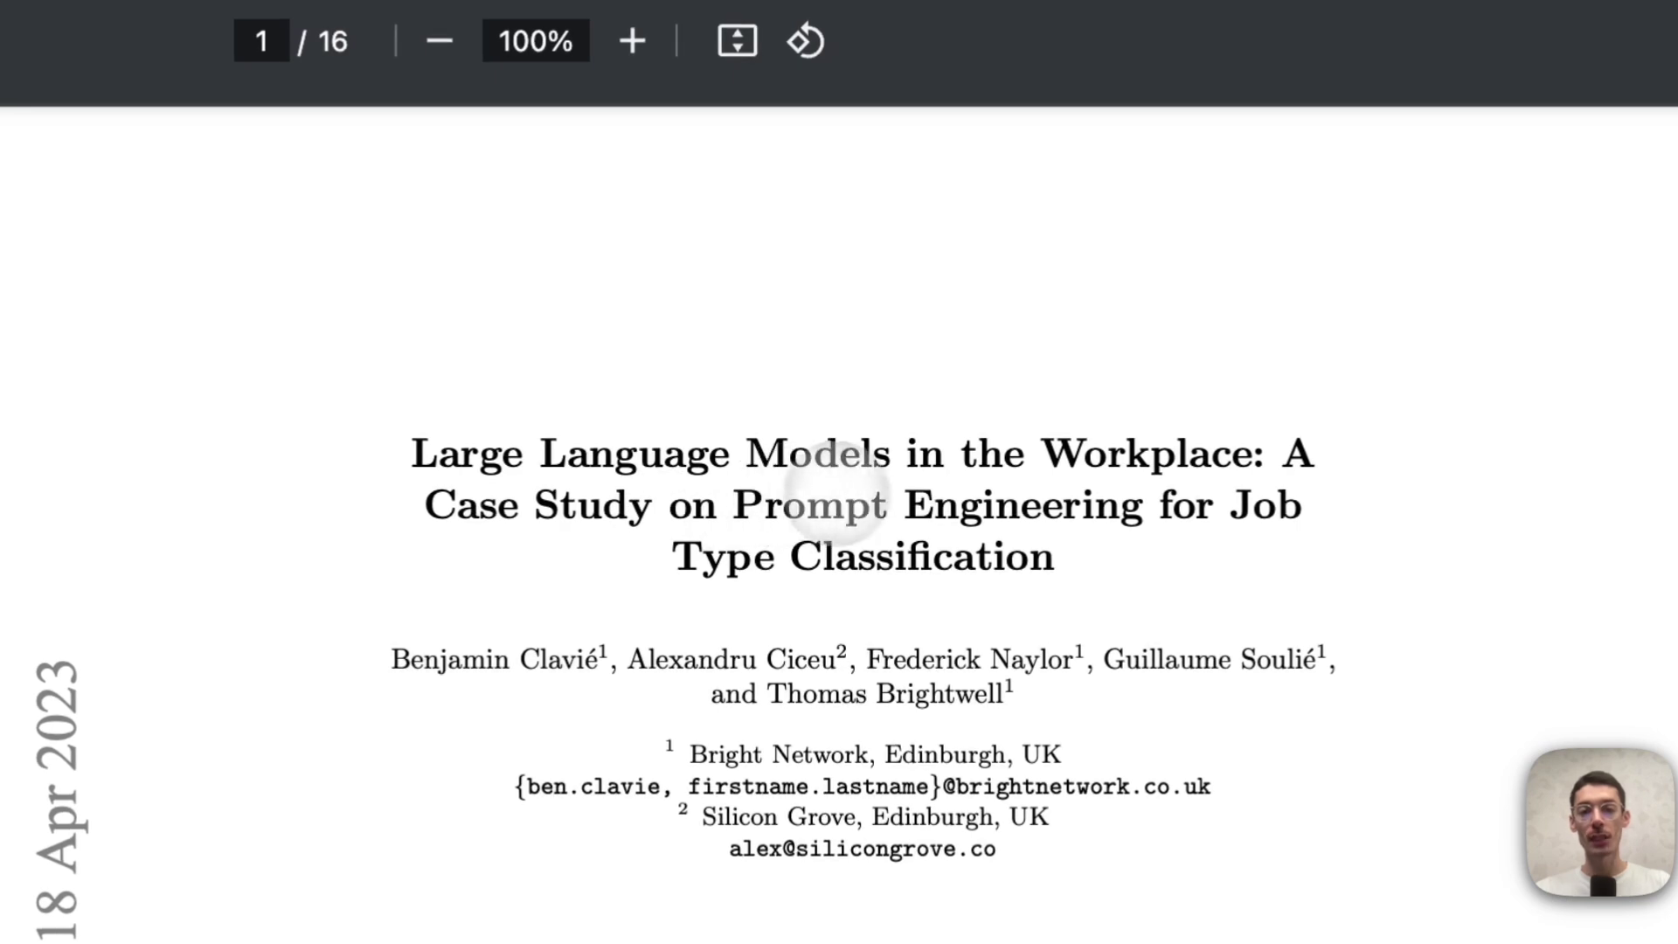
Switch to the PDF paper 2303.07142, highlight "Prompt Engineering" in its title, and go to page 12
{"action": "left_click_drag", "start_coordinate": [732, 507], "coordinate": [1141, 510]}
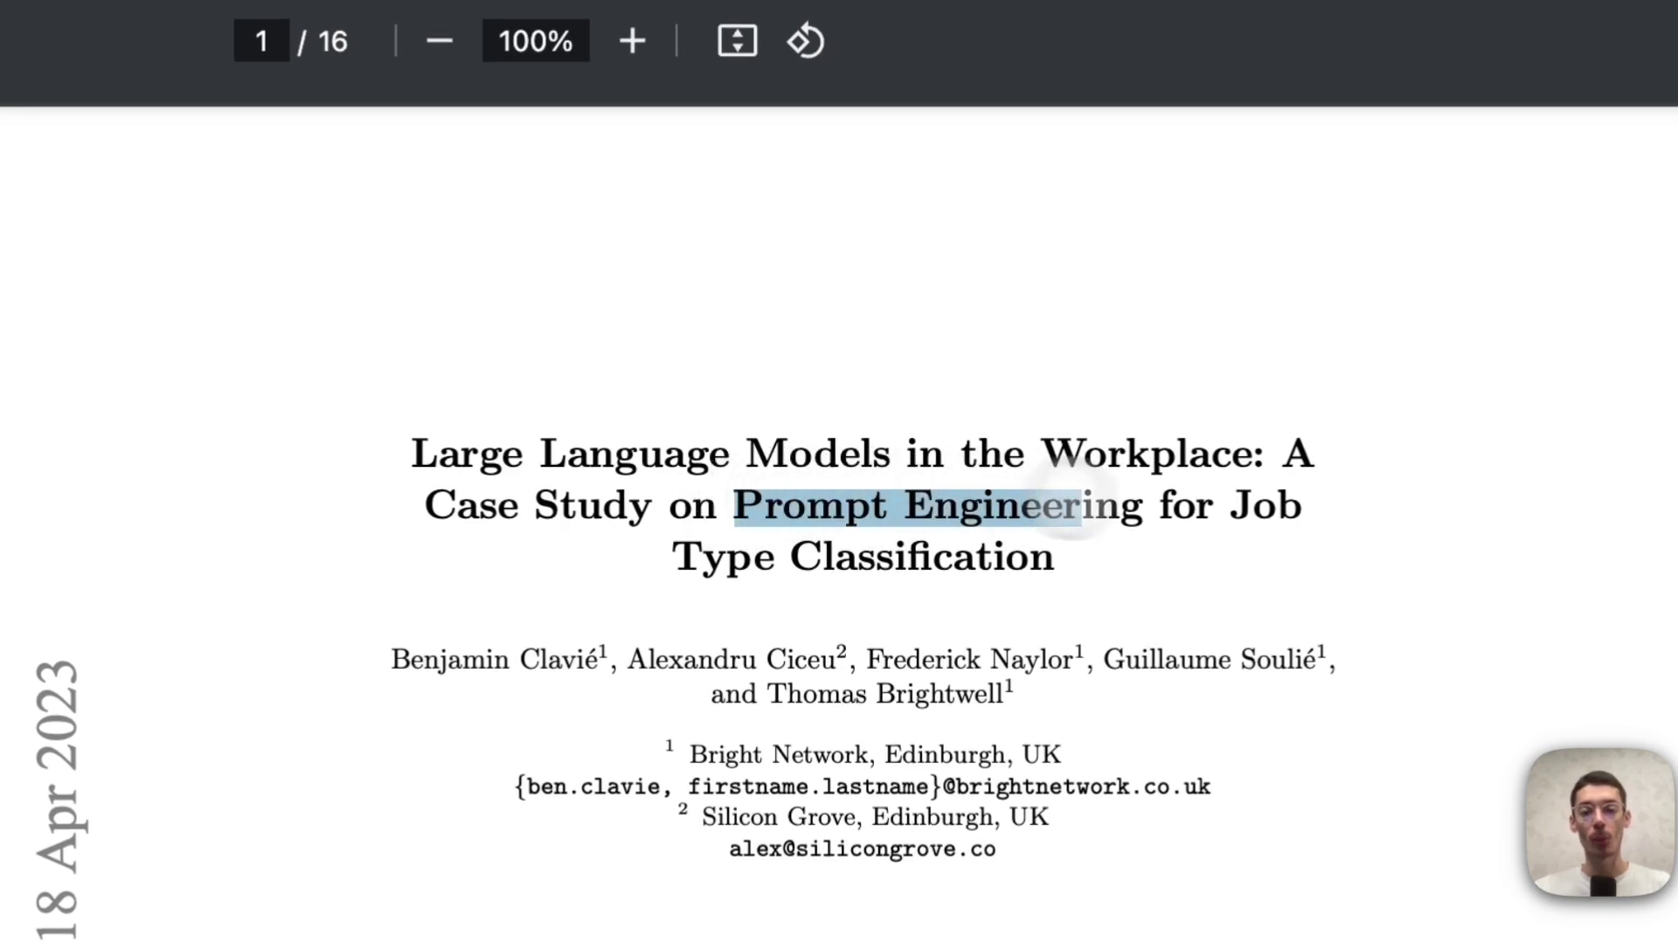
{"action": "left_click", "coordinate": [1014, 561]}
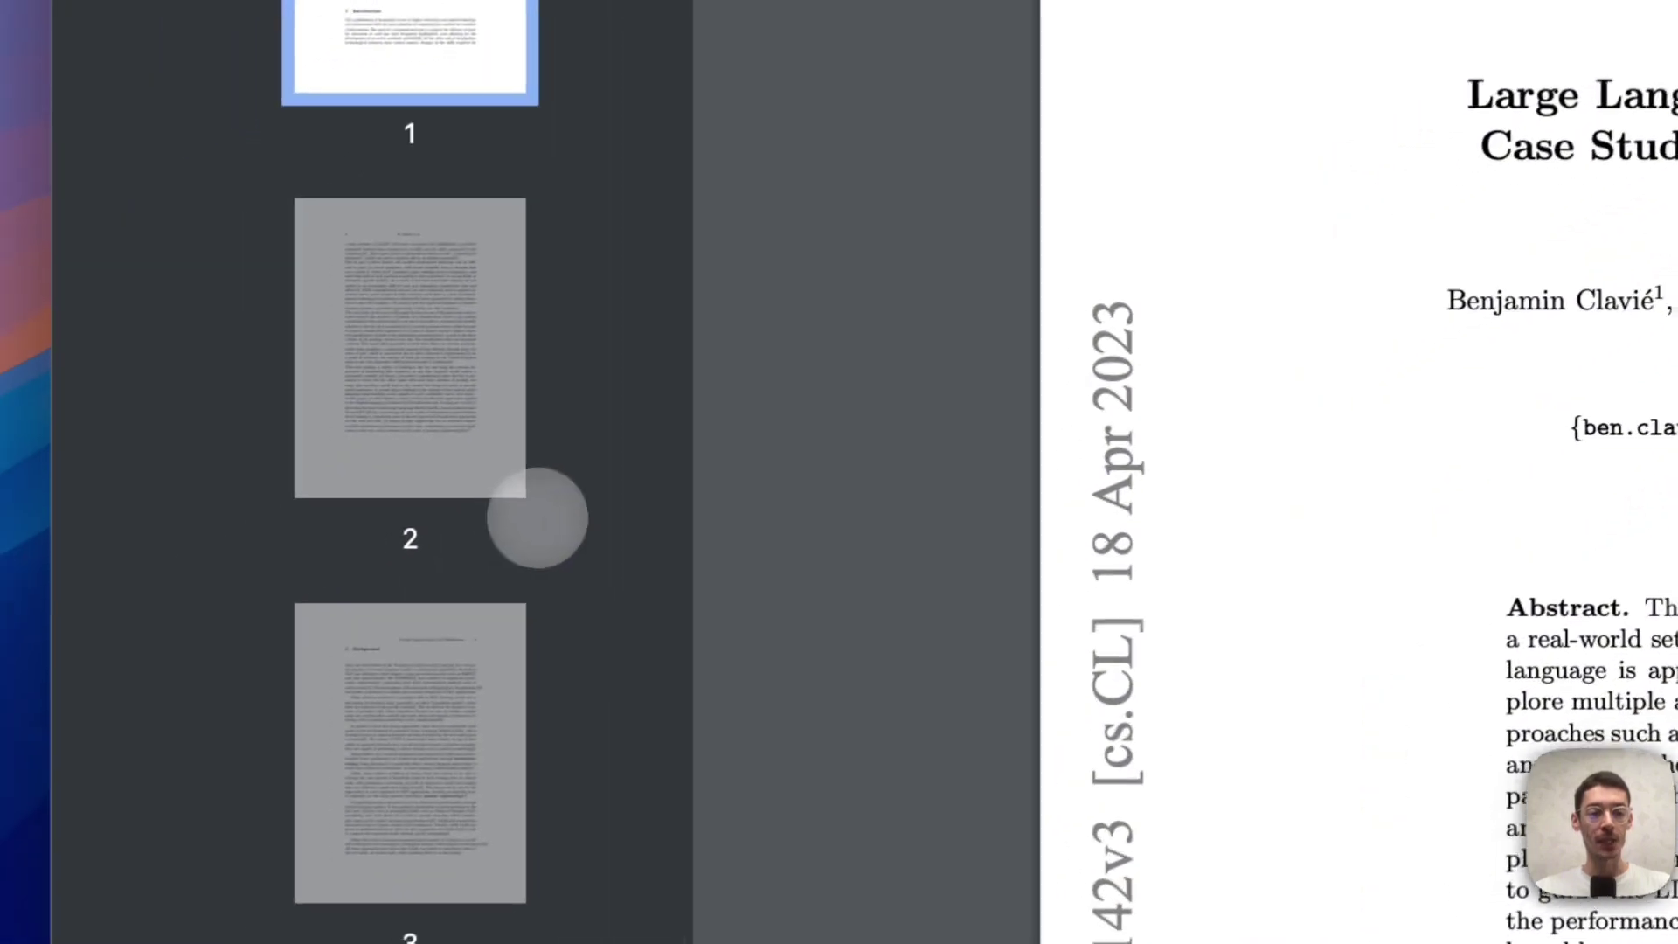
{"action": "scroll", "coordinate": [440, 576], "scroll_direction": "down", "scroll_amount": 20}
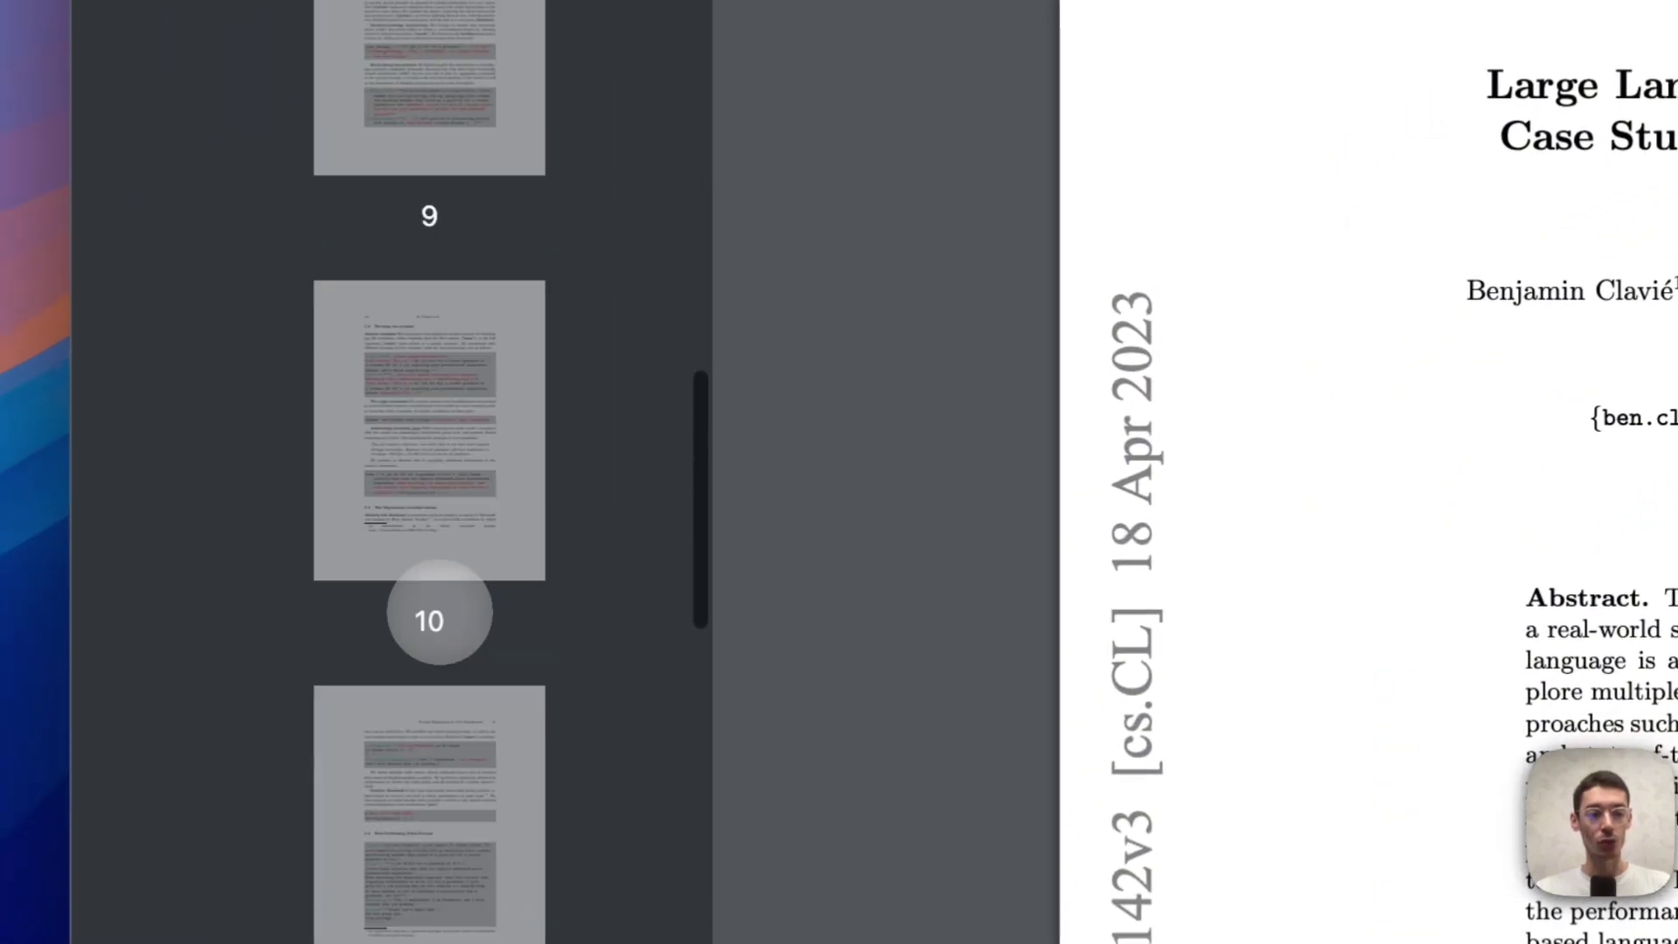
{"action": "left_click", "coordinate": [423, 580]}
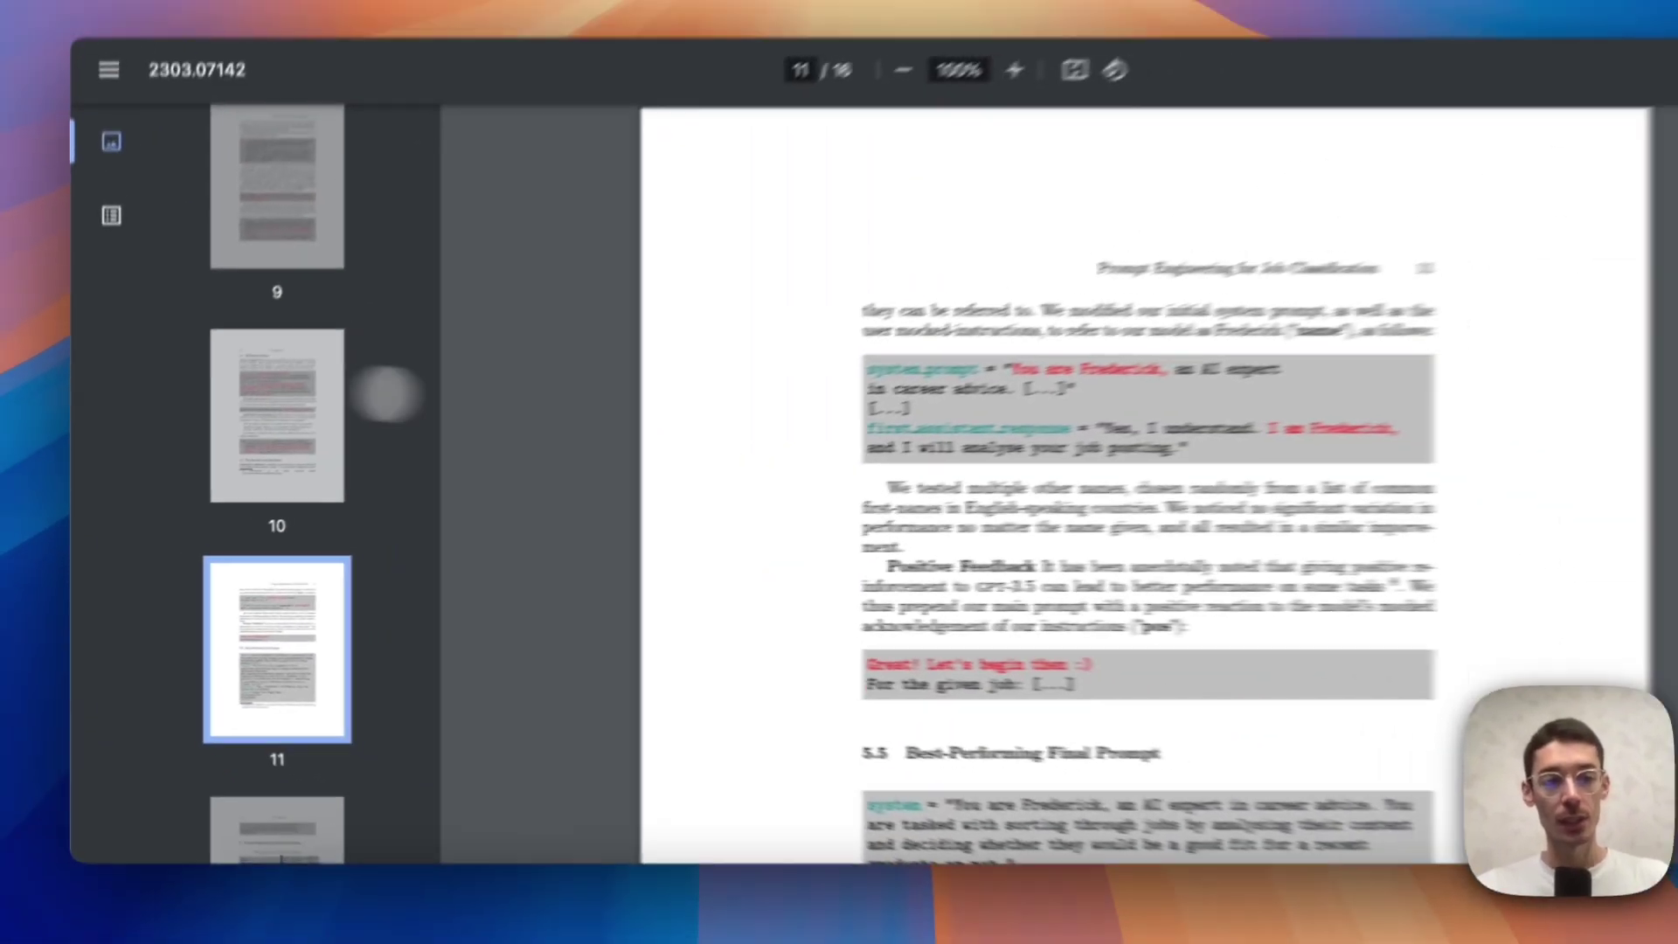
{"action": "left_click", "coordinate": [428, 302]}
{"action": "scroll", "coordinate": [716, 498], "scroll_direction": "down", "scroll_amount": 20}
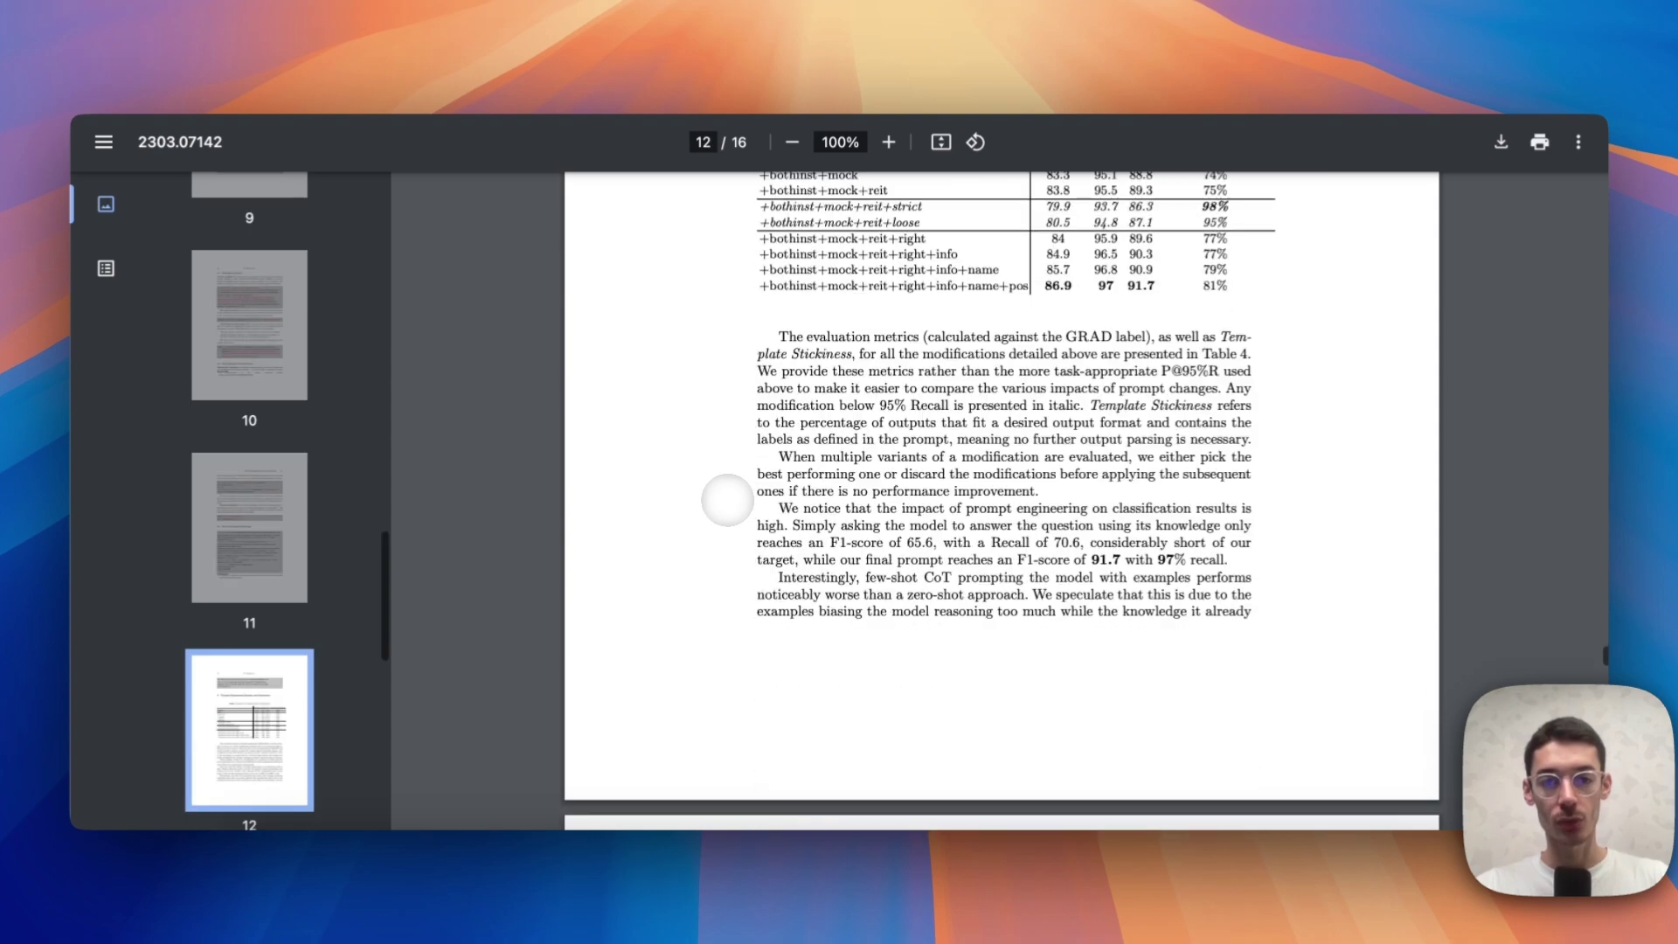
Compare the scores of the Baseline row and the final row in Table 4 on prompt modifications
{"action": "scroll", "coordinate": [727, 500], "scroll_direction": "up", "scroll_amount": 1}
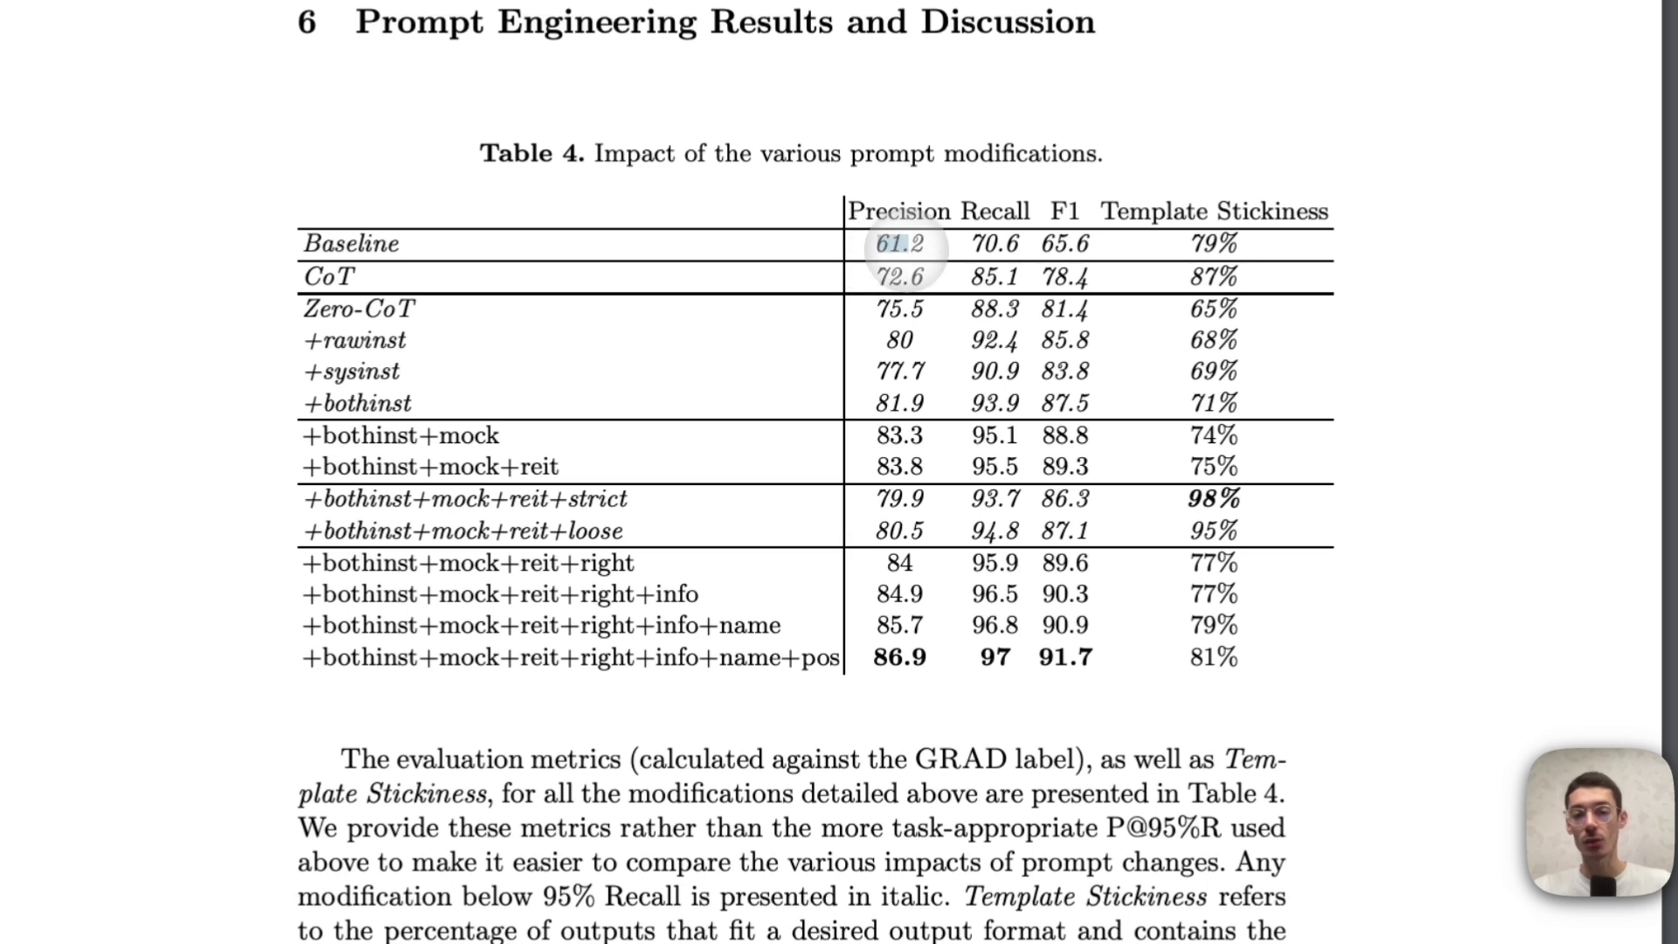
{"action": "left_click_drag", "start_coordinate": [874, 246], "coordinate": [989, 253]}
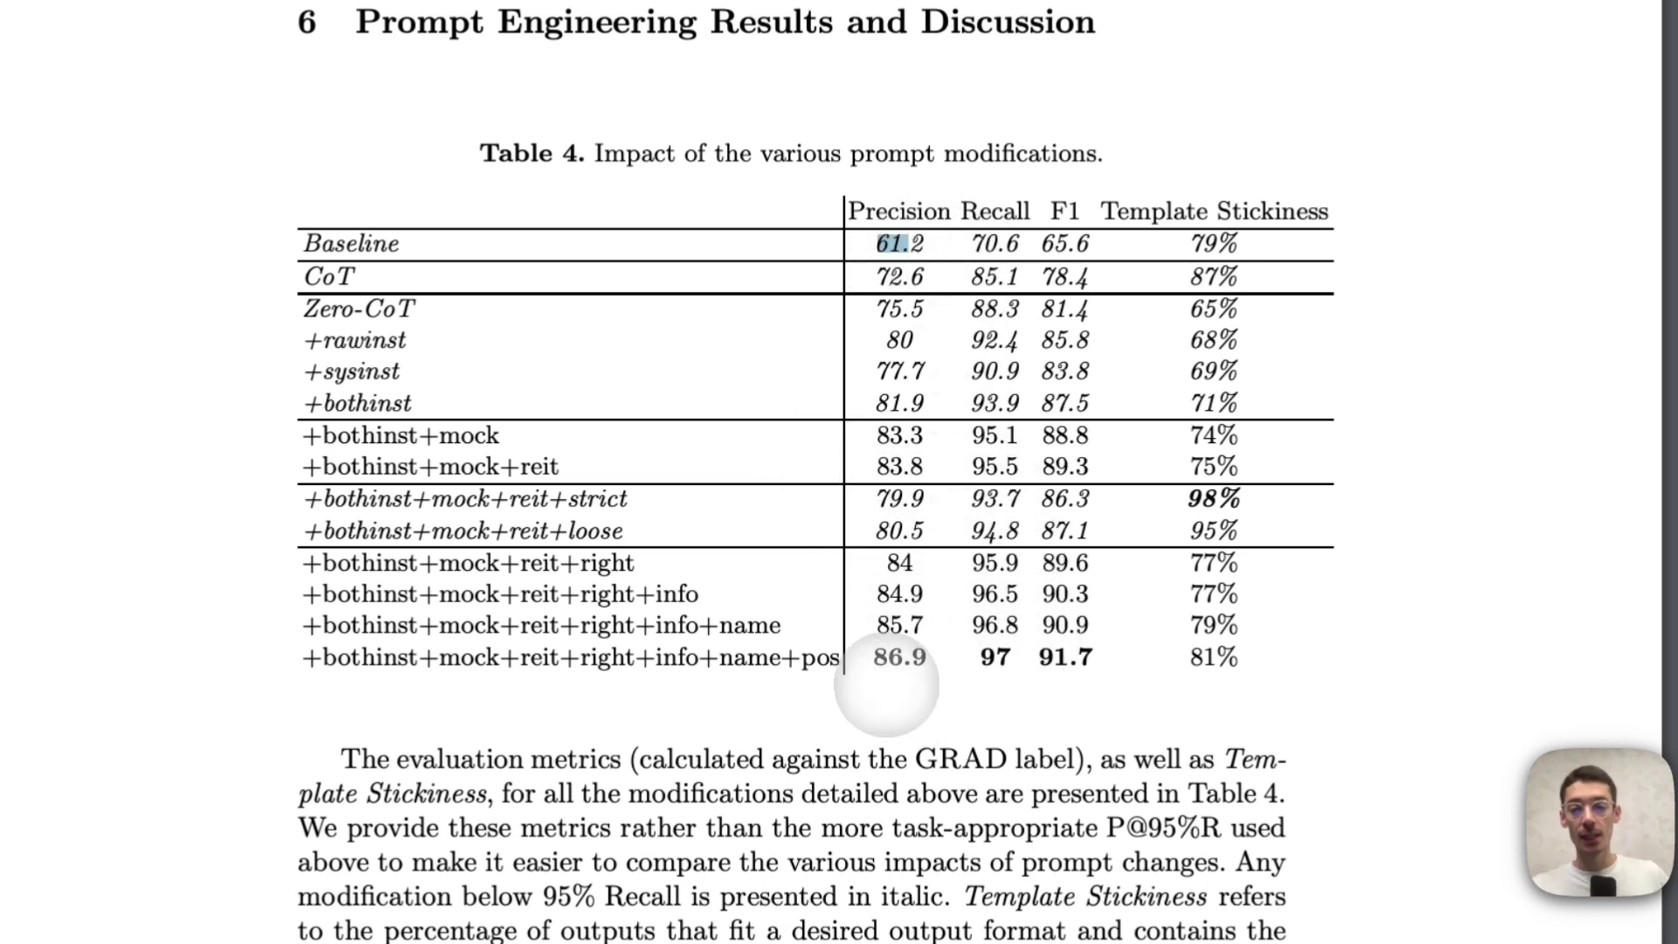
{"action": "left_click", "coordinate": [902, 661]}
{"action": "left_click_drag", "start_coordinate": [902, 661], "coordinate": [1052, 662]}
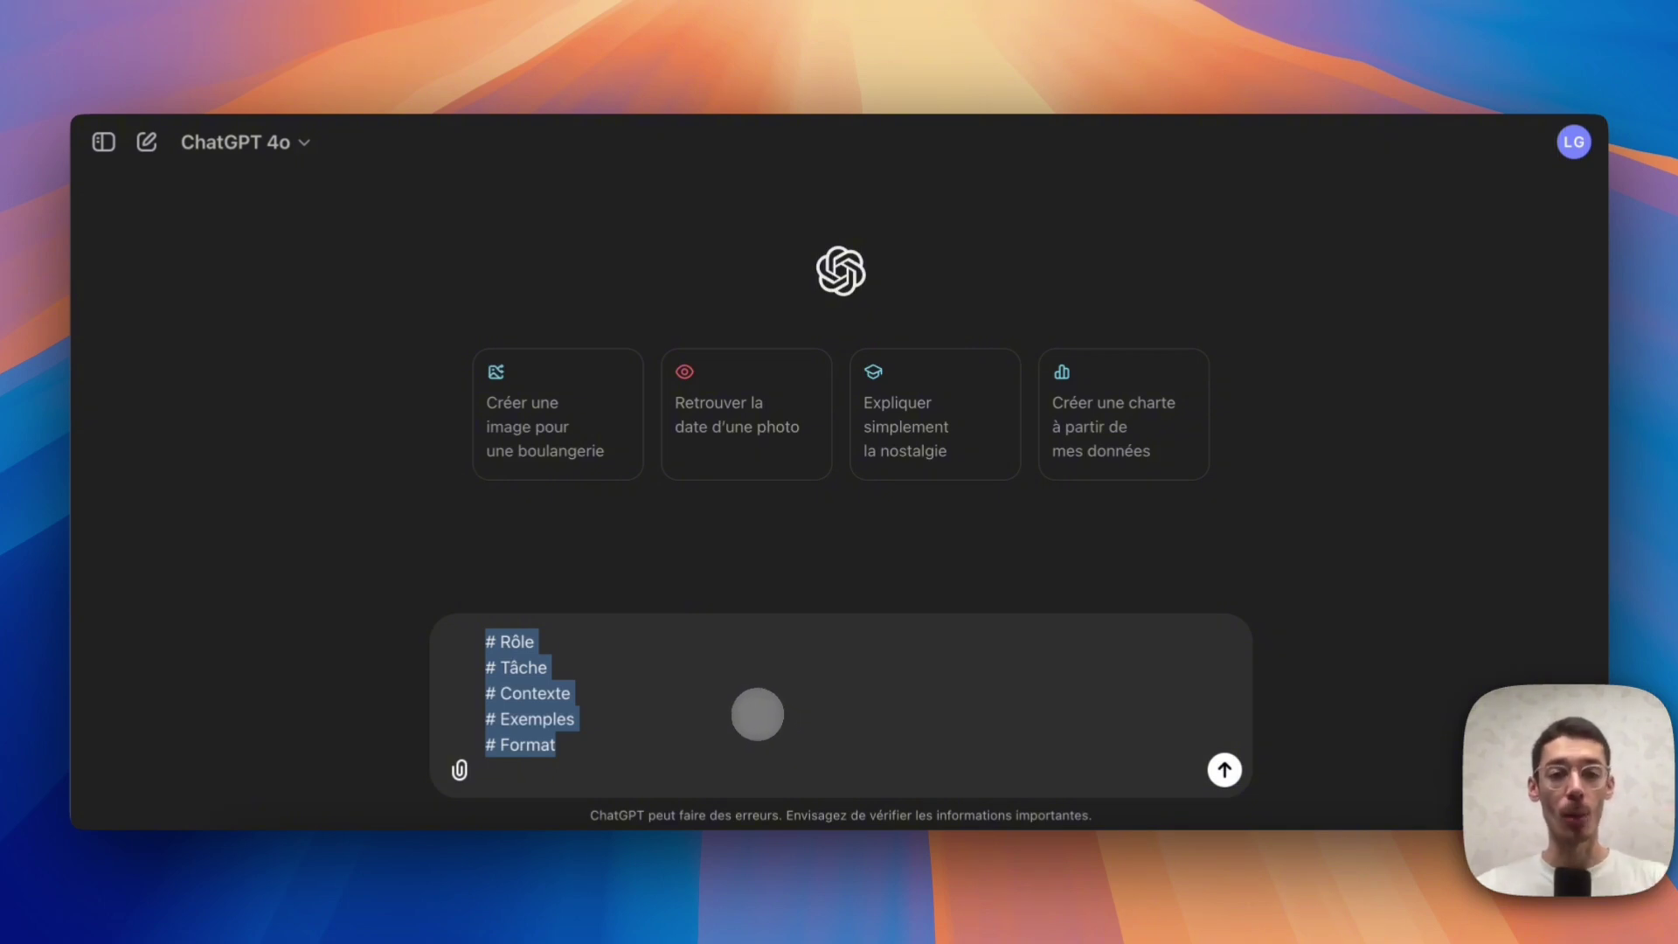
Switch back to ChatGPT and replace all the headings with "Rédige un post pour LinkedIn" and an "# Exemples" heading below it
{"action": "left_click", "coordinate": [515, 641]}
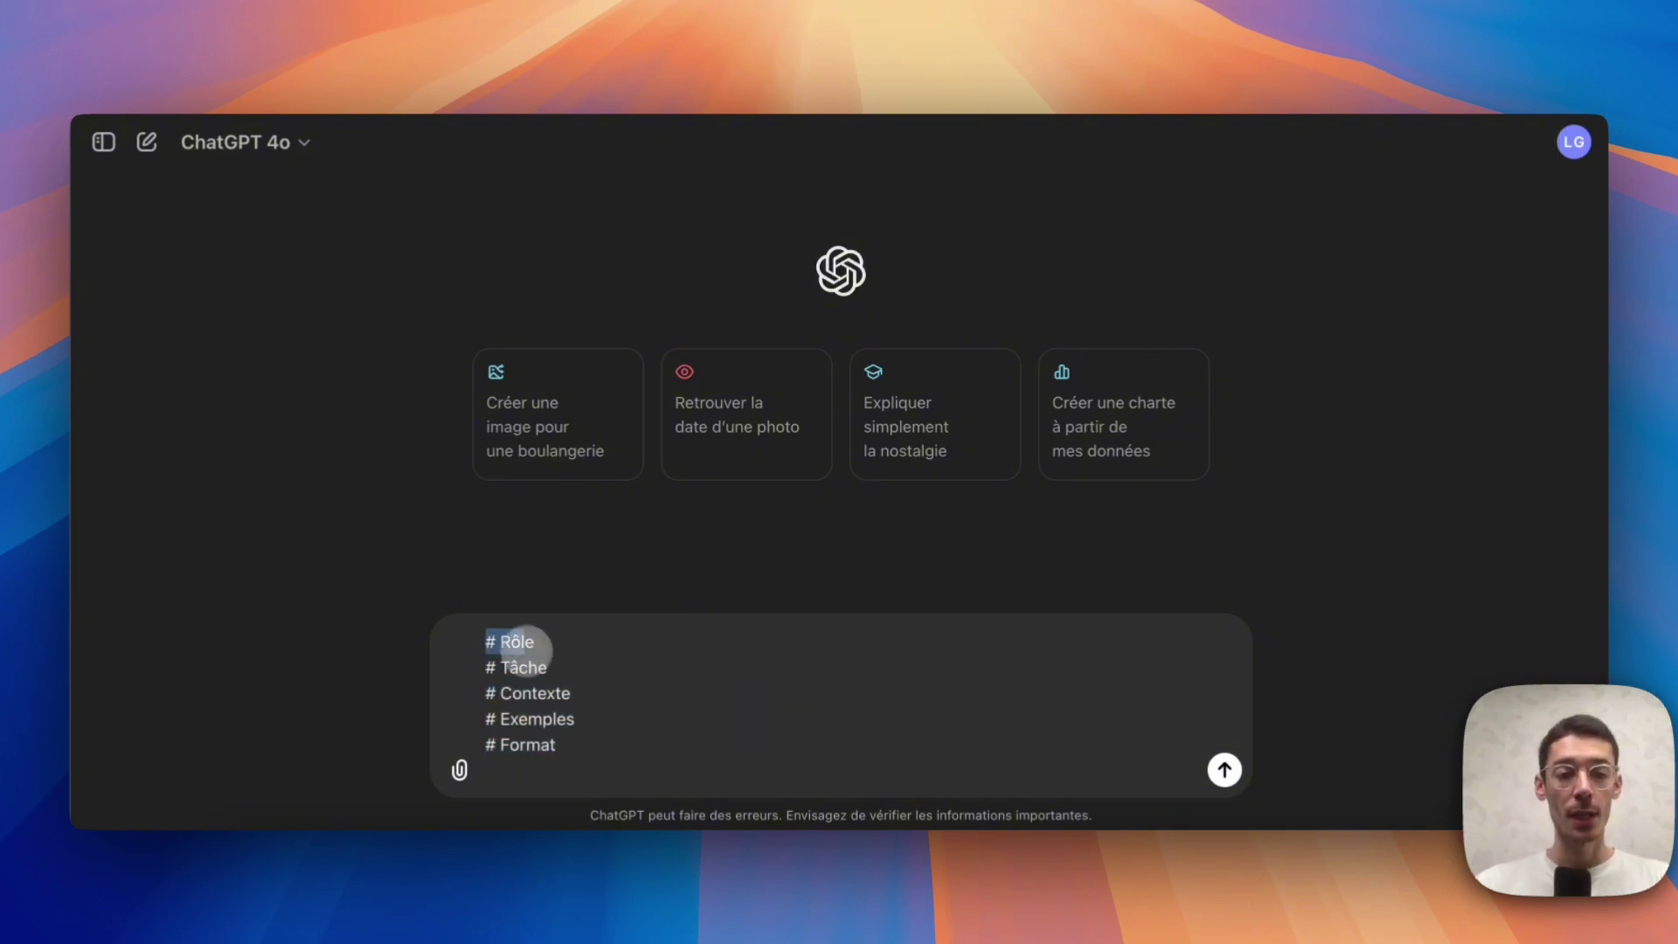
{"action": "double_click", "coordinate": [529, 719]}
{"action": "left_click", "coordinate": [562, 712]}
{"action": "left_click_drag", "start_coordinate": [557, 744], "coordinate": [428, 614]}
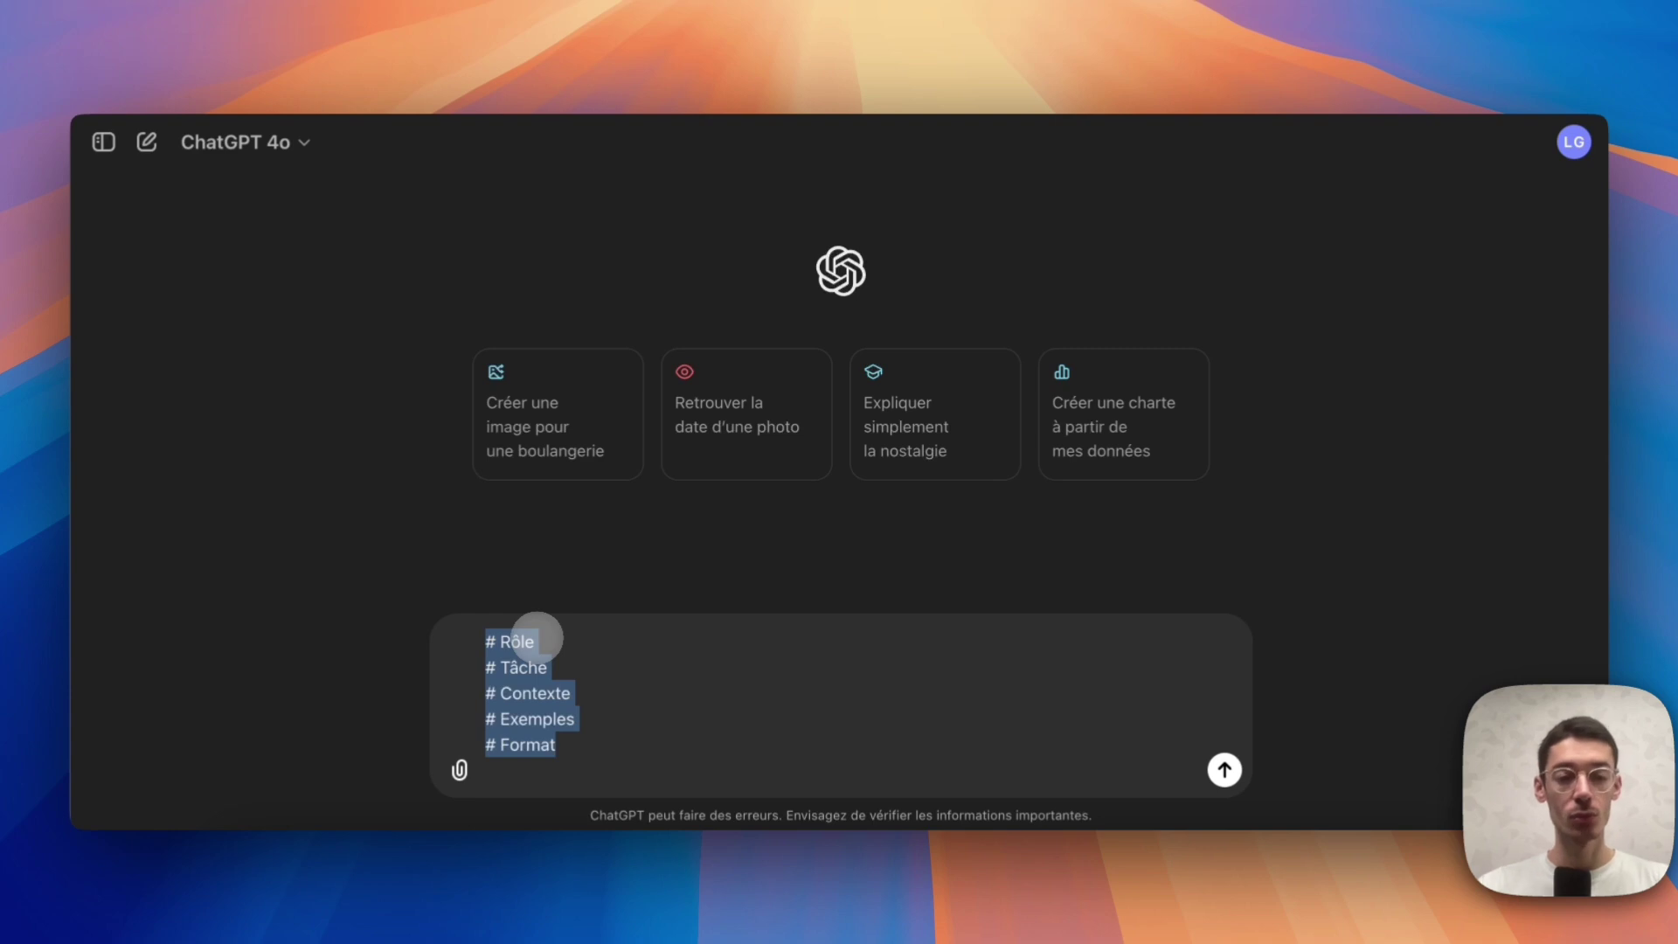
{"action": "key", "text": "BackSpace"}
{"action": "type", "text": "Rédige un"}
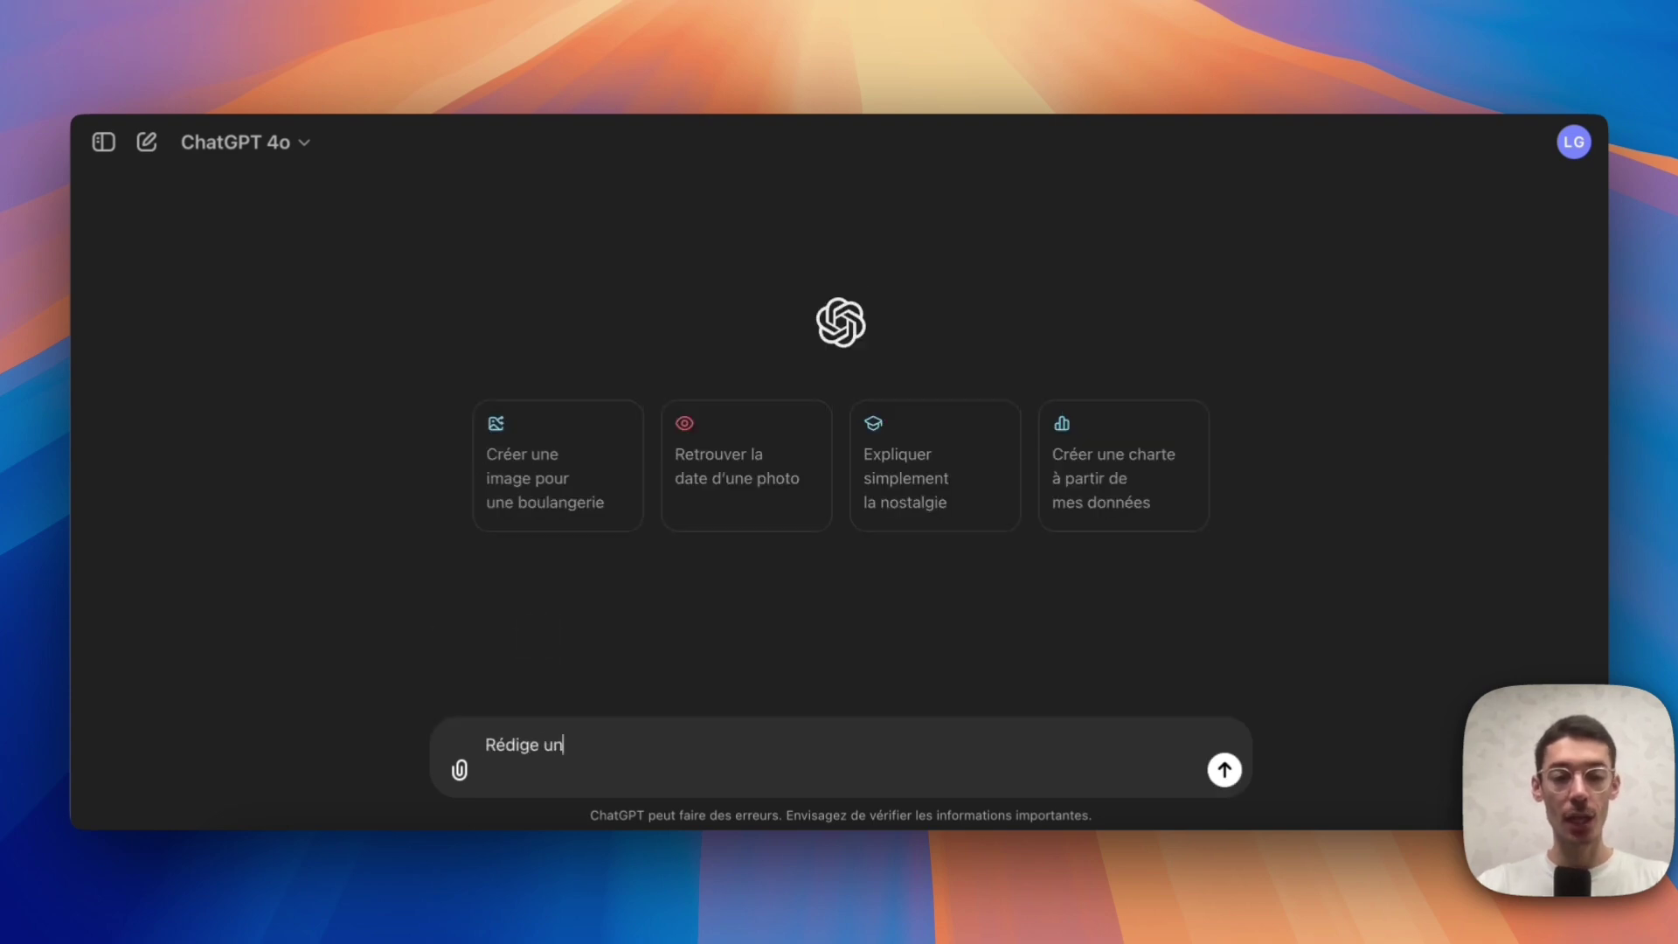
{"action": "type", "text": " post pour LinkedIn"}
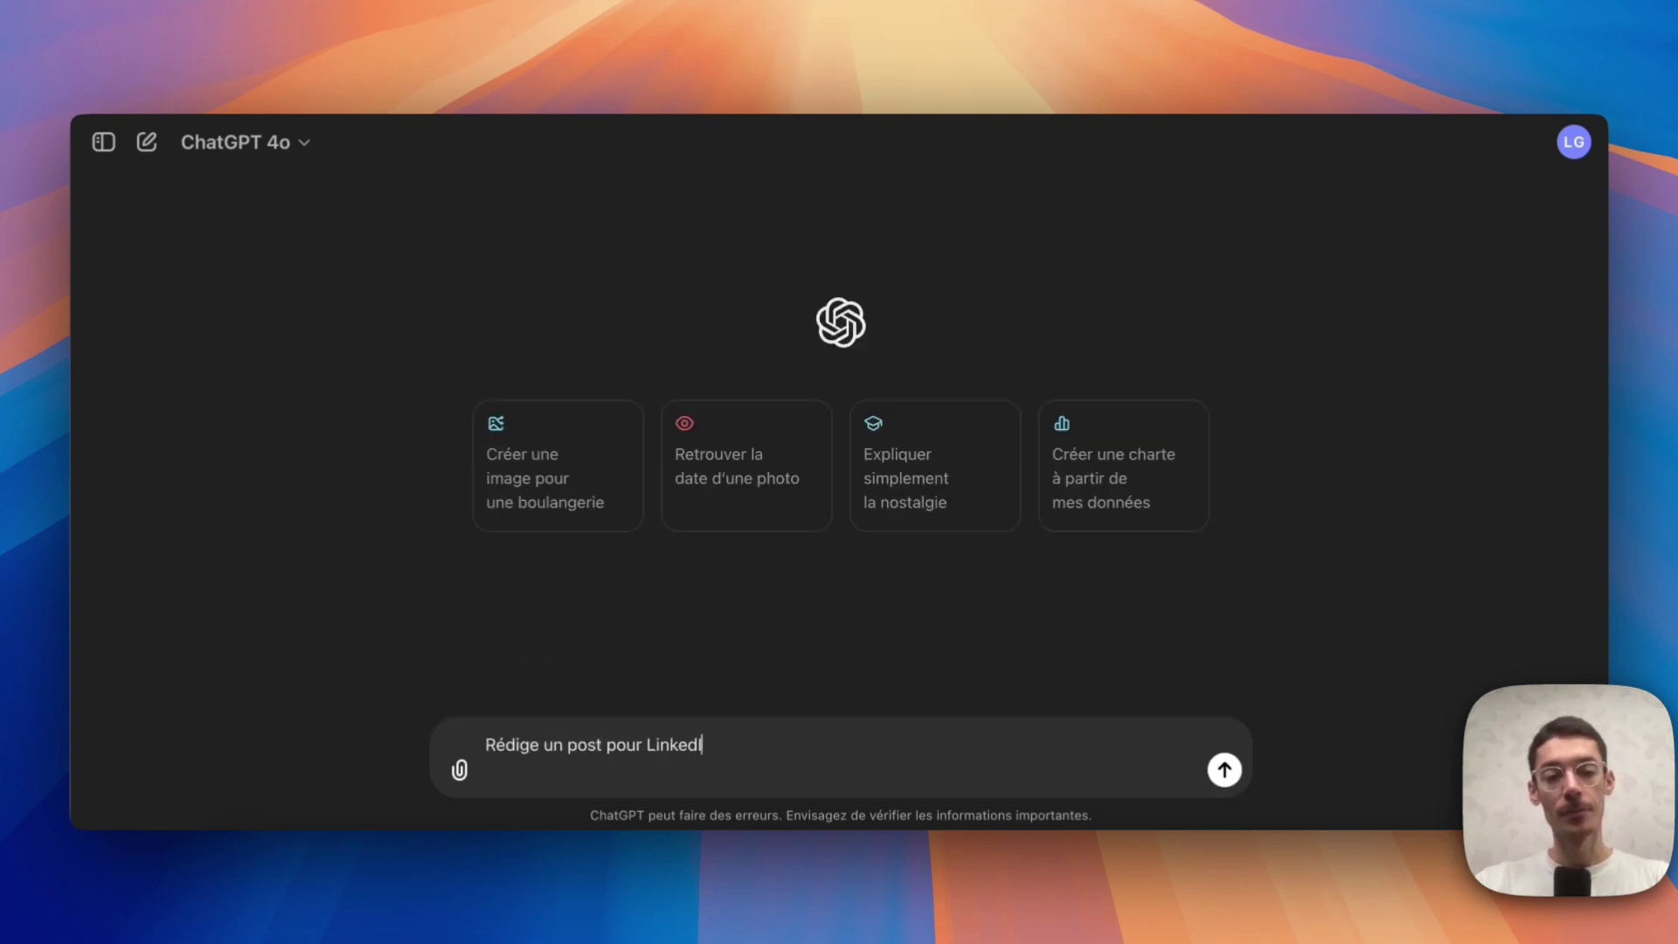
{"action": "key", "text": "shift+Return"}
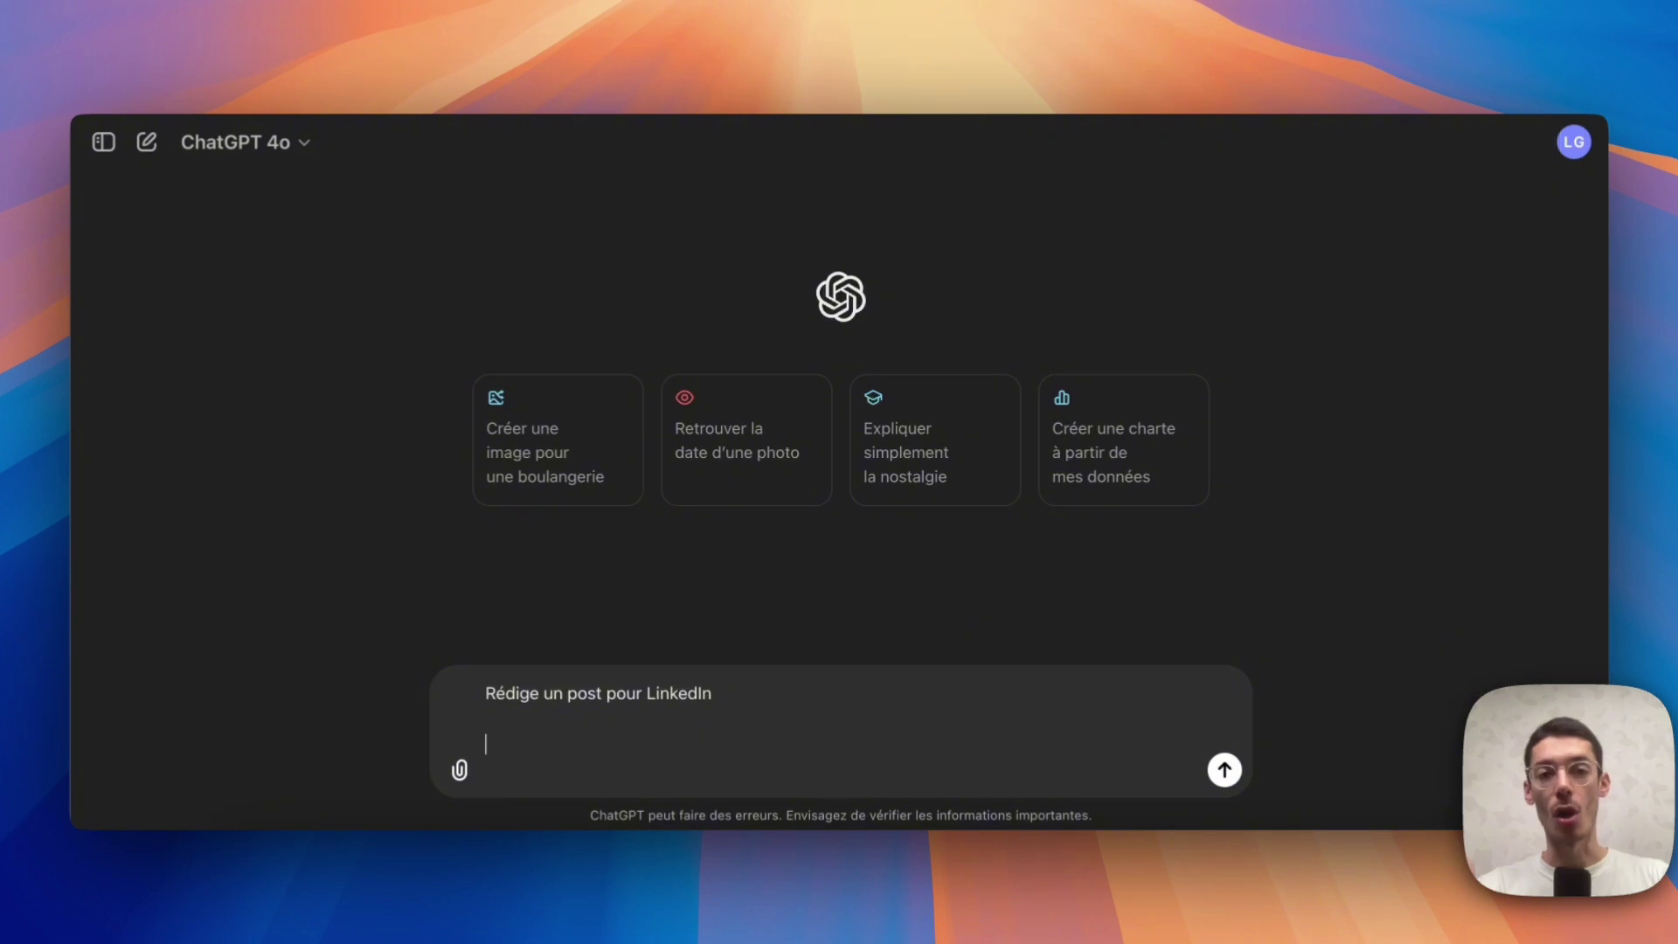
{"action": "type", "text": "# Exemples"}
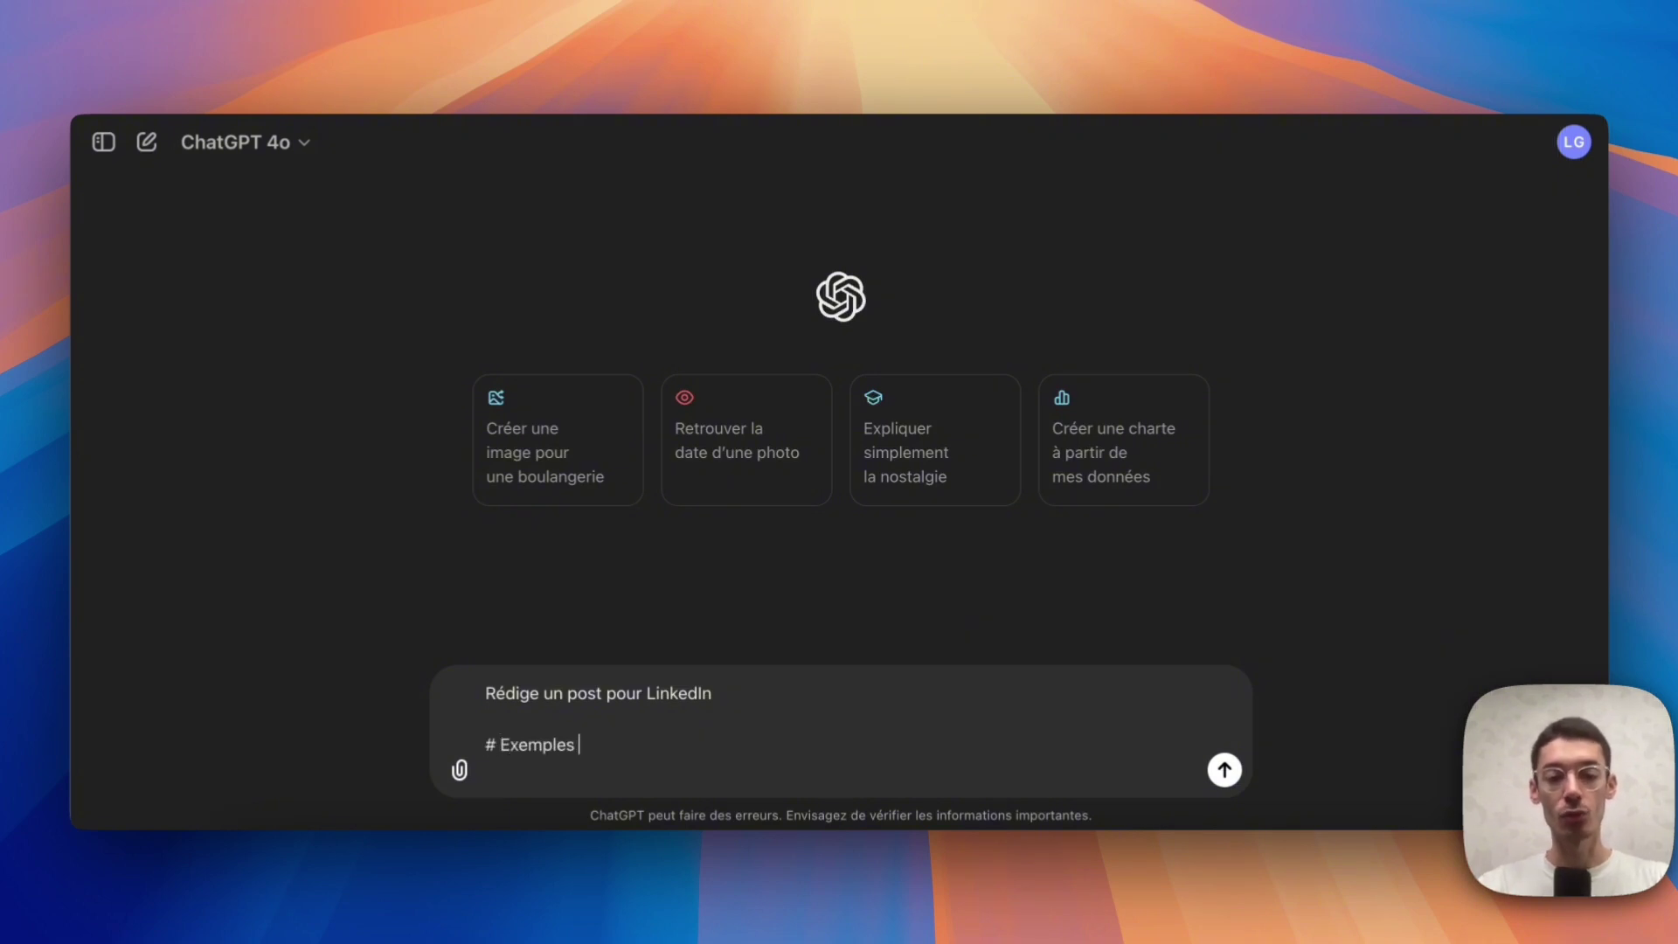
{"action": "key", "text": "shift+Return"}
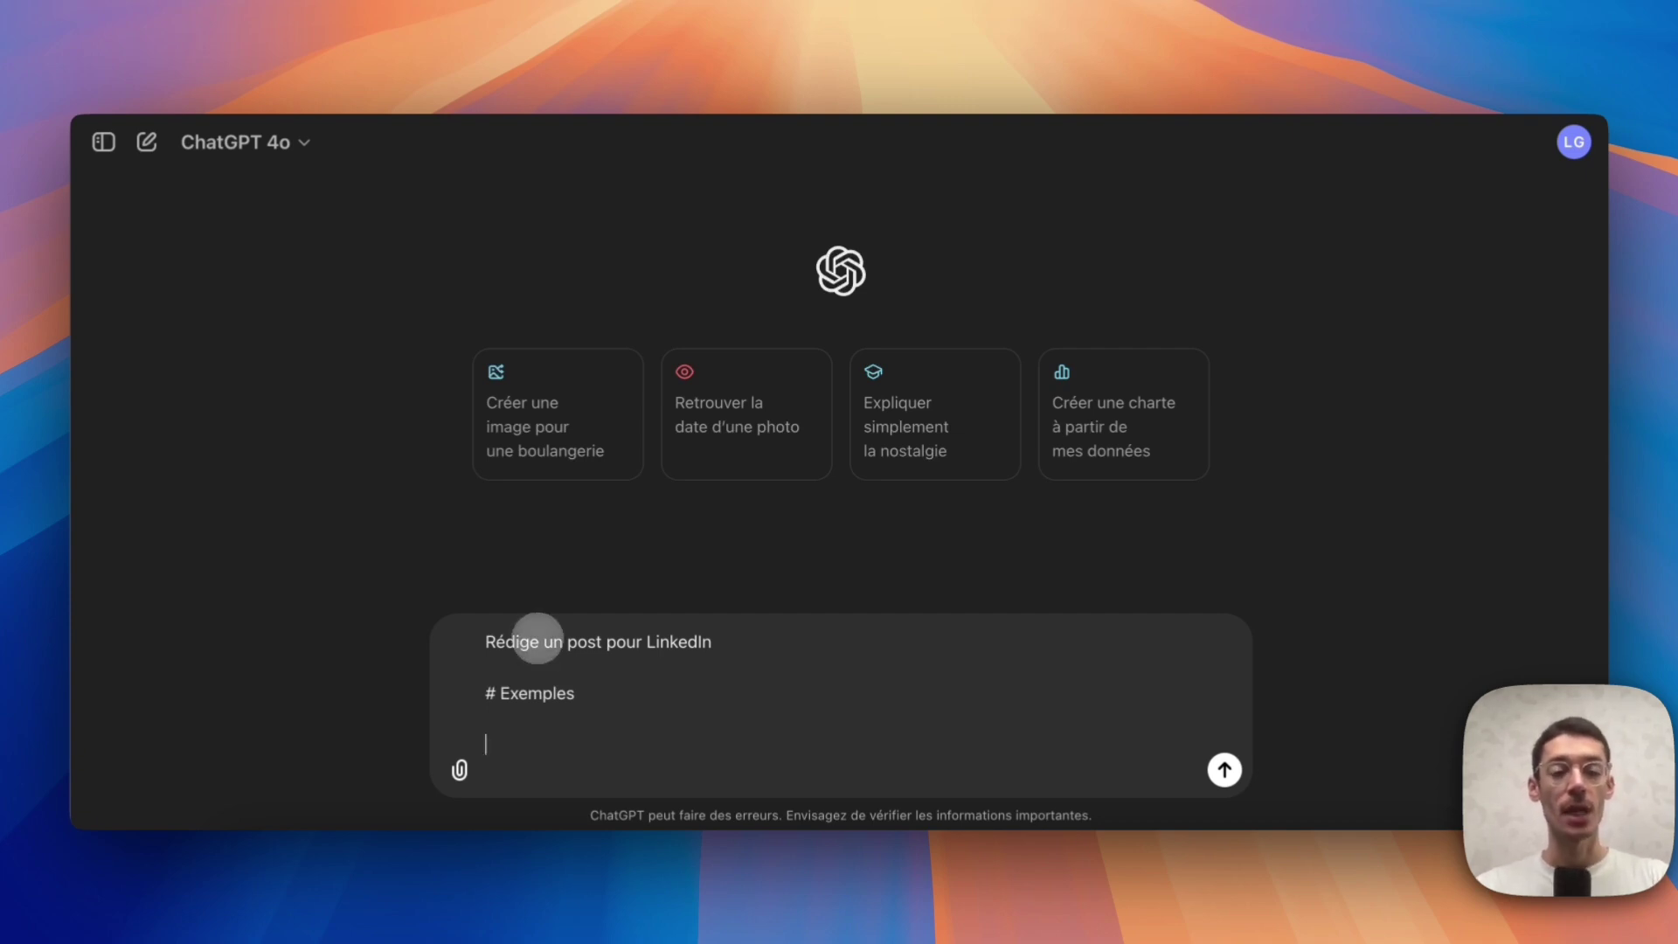
Replace the whole draft prompt with a "# Notes" heading, leaving blank space above it
{"action": "key", "text": "super+a"}
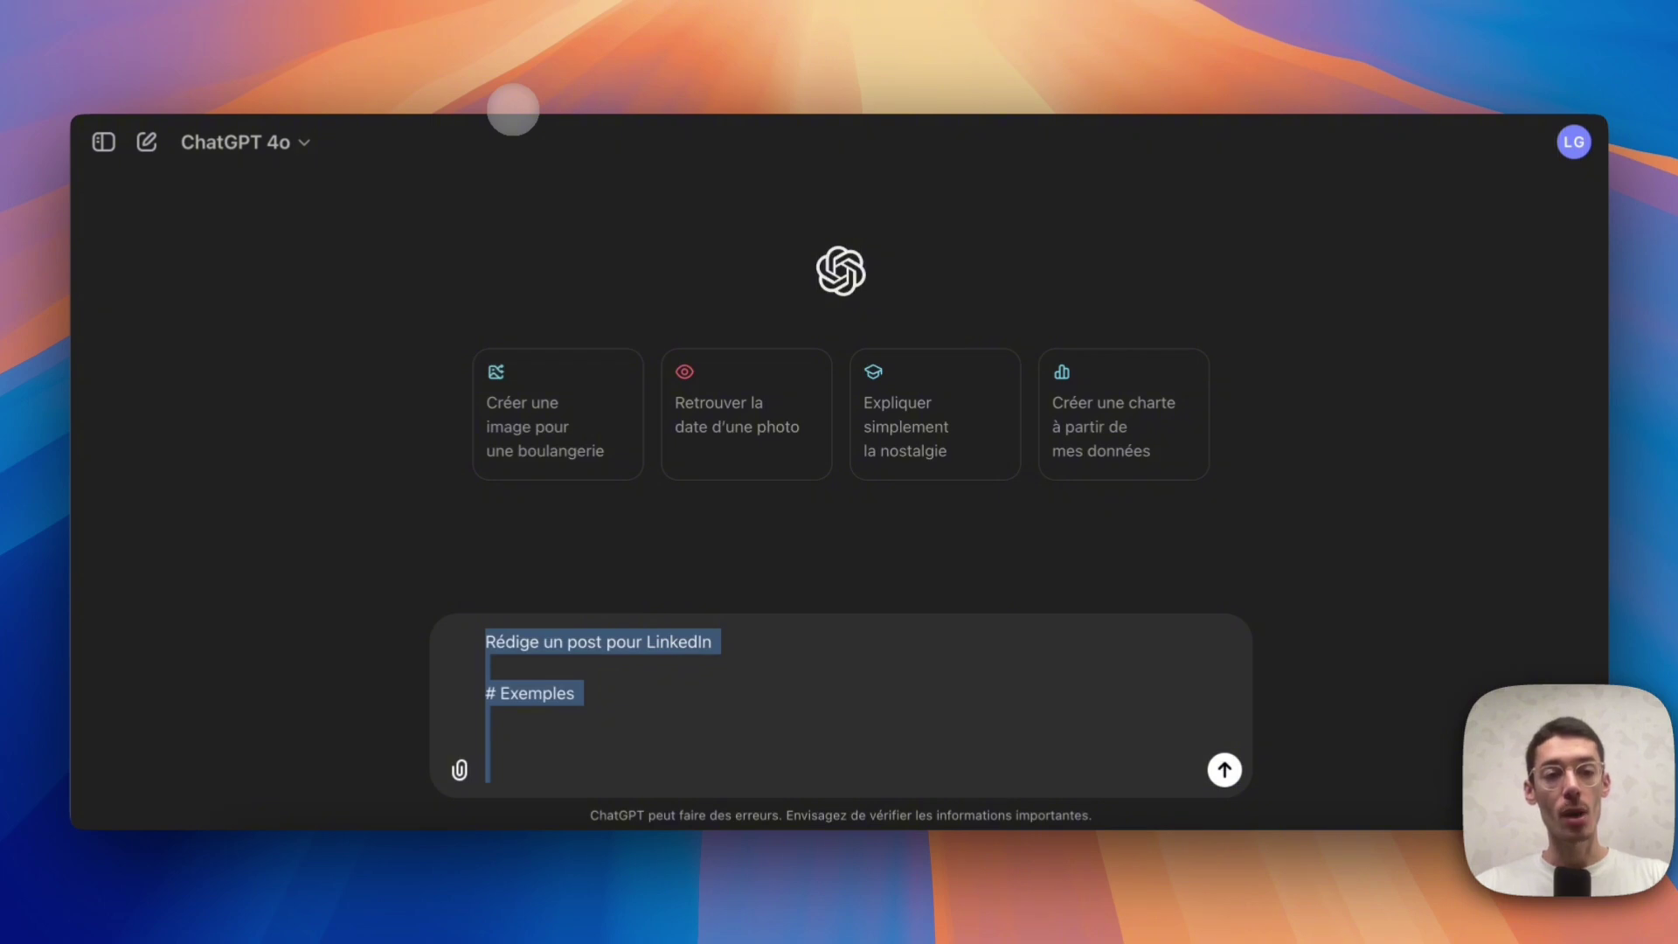
{"action": "key", "text": "BackSpace"}
{"action": "key", "text": "shift+Return"}
{"action": "key", "text": "shift+Return"}
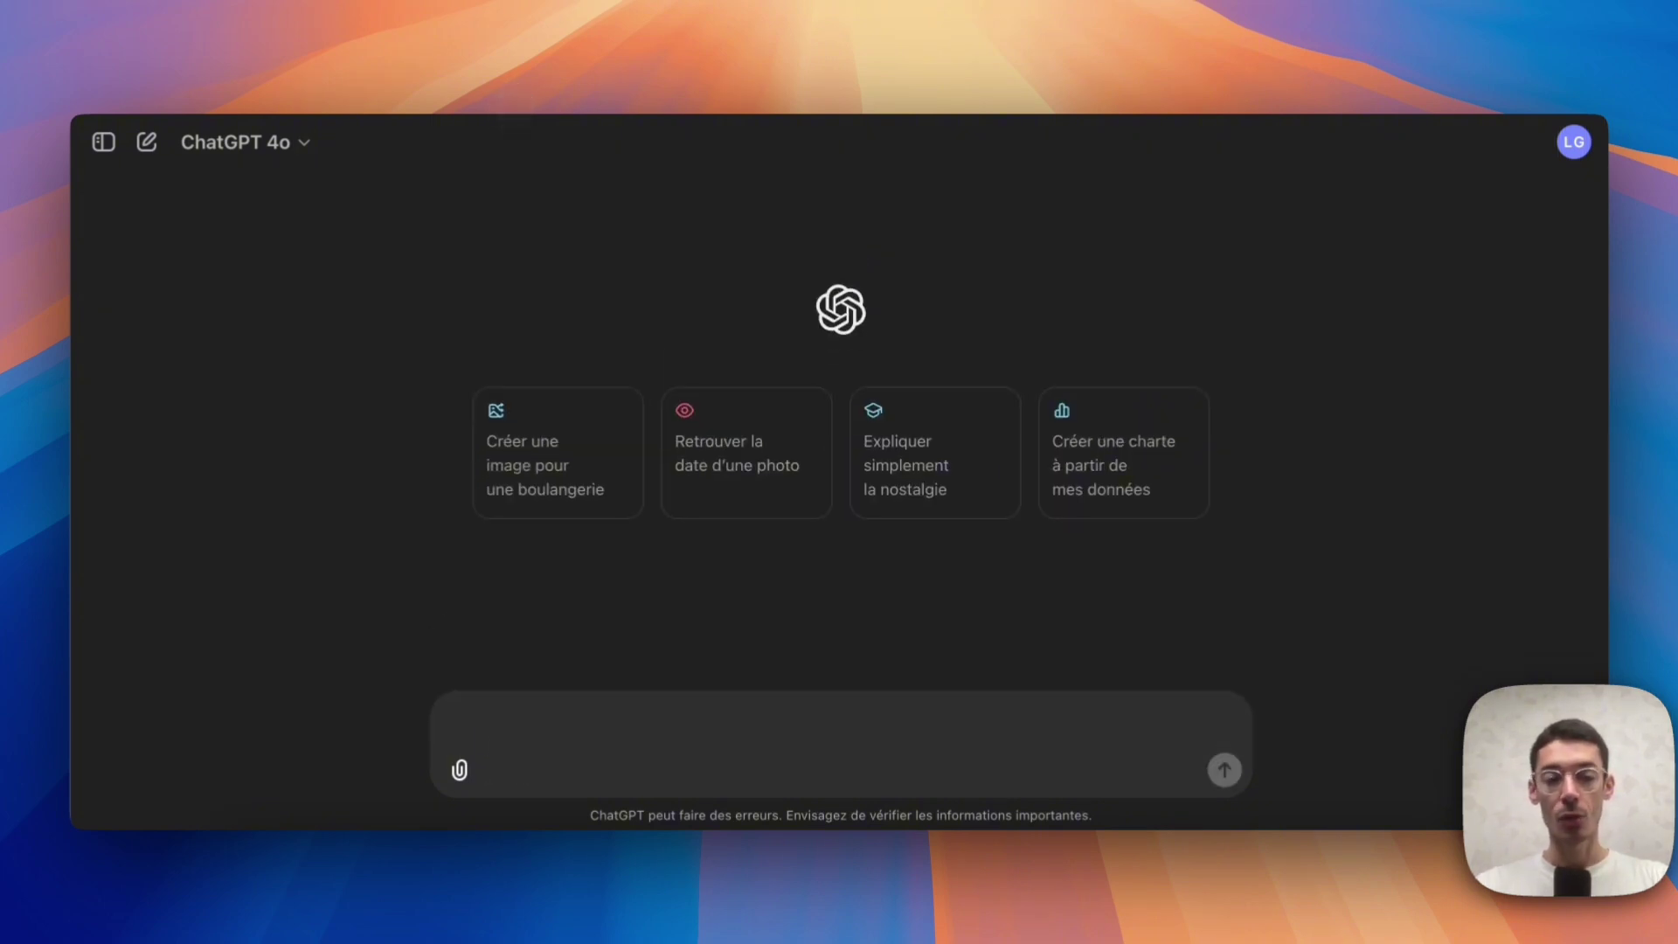
{"action": "type", "text": "#"}
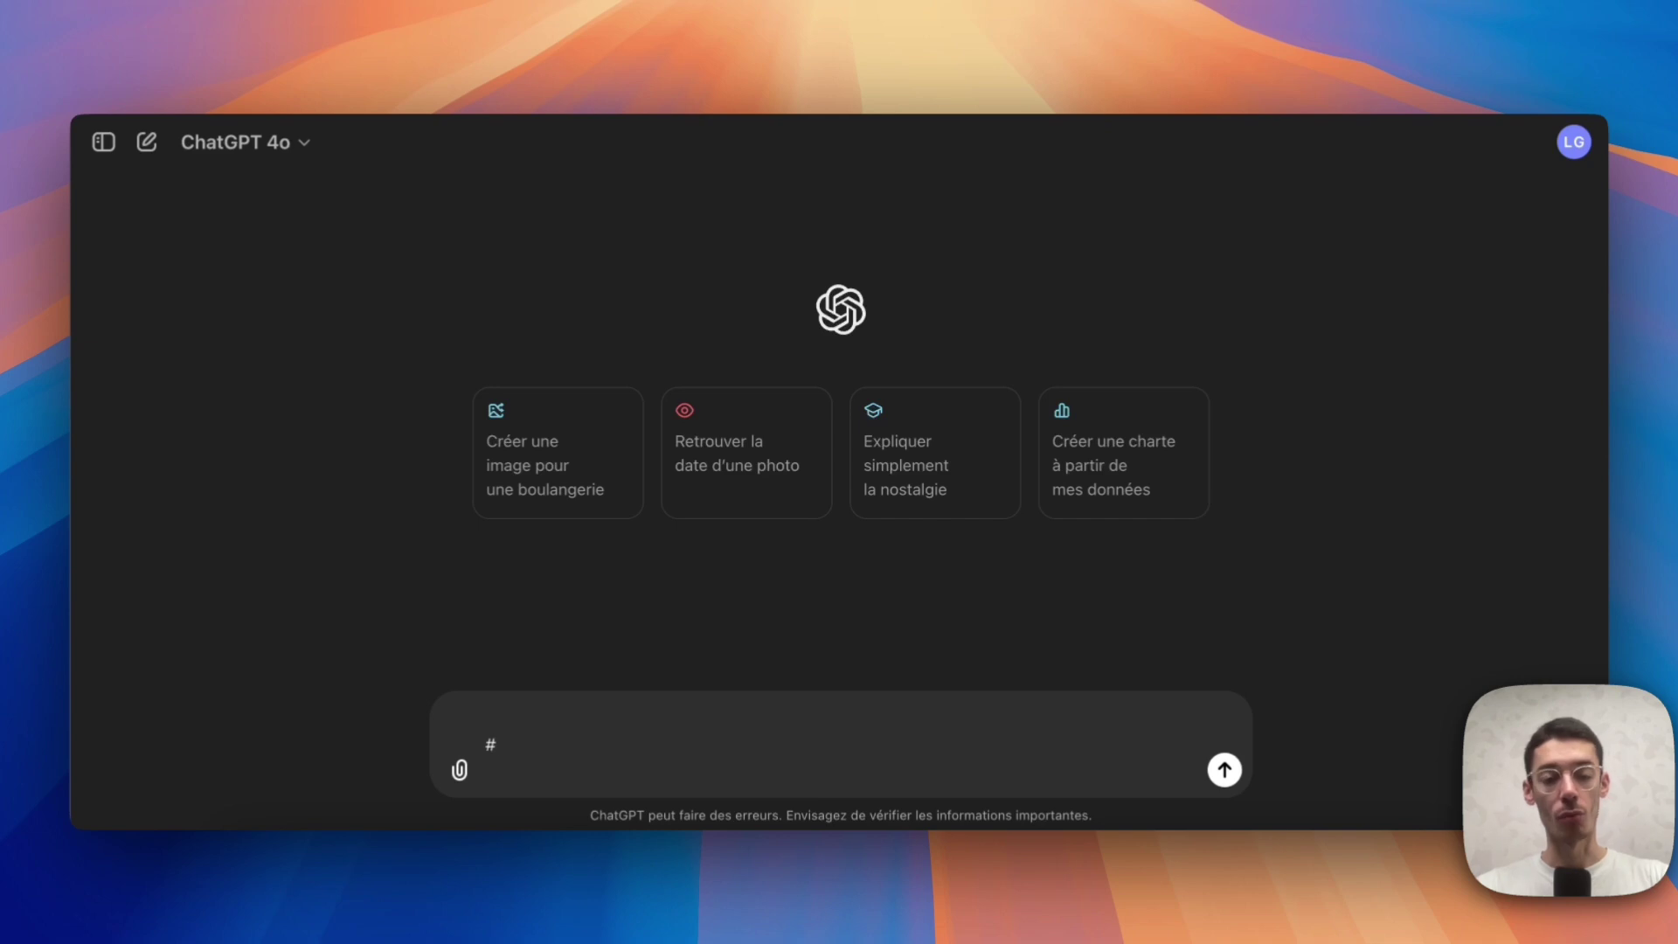
{"action": "type", "text": " Notes"}
{"action": "key", "text": "shift+Return"}
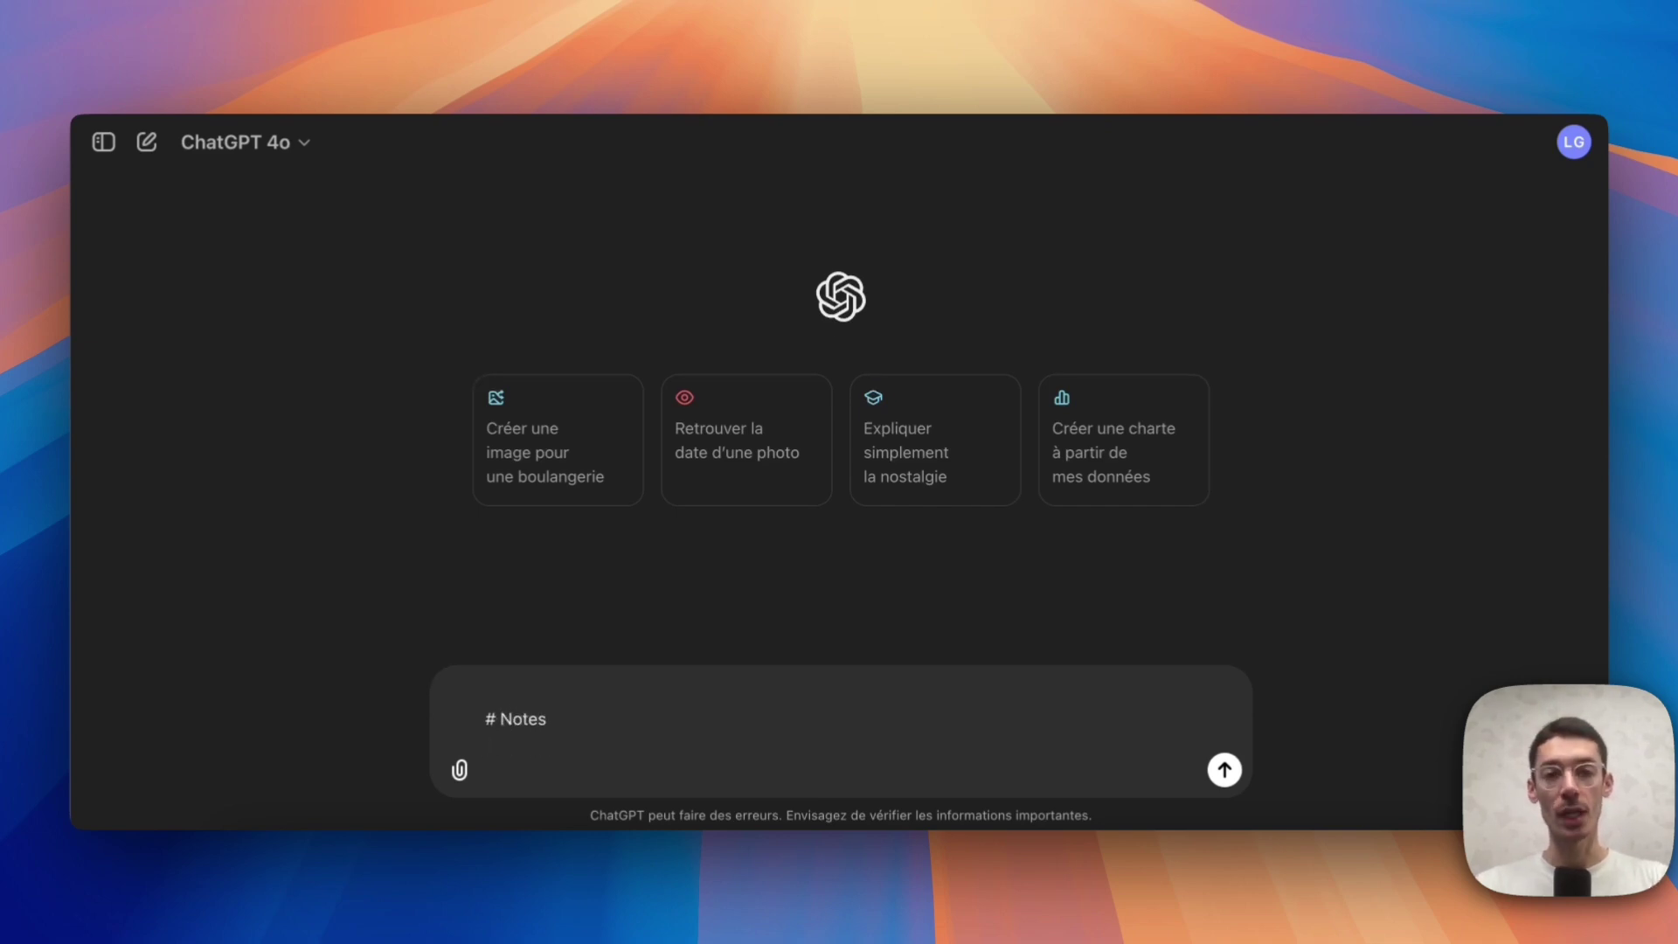
Write the note "S'il manque de contexte ou d'informations, pose moi des questions" under the "# Notes" heading
{"action": "type", "text": "S'il manq"}
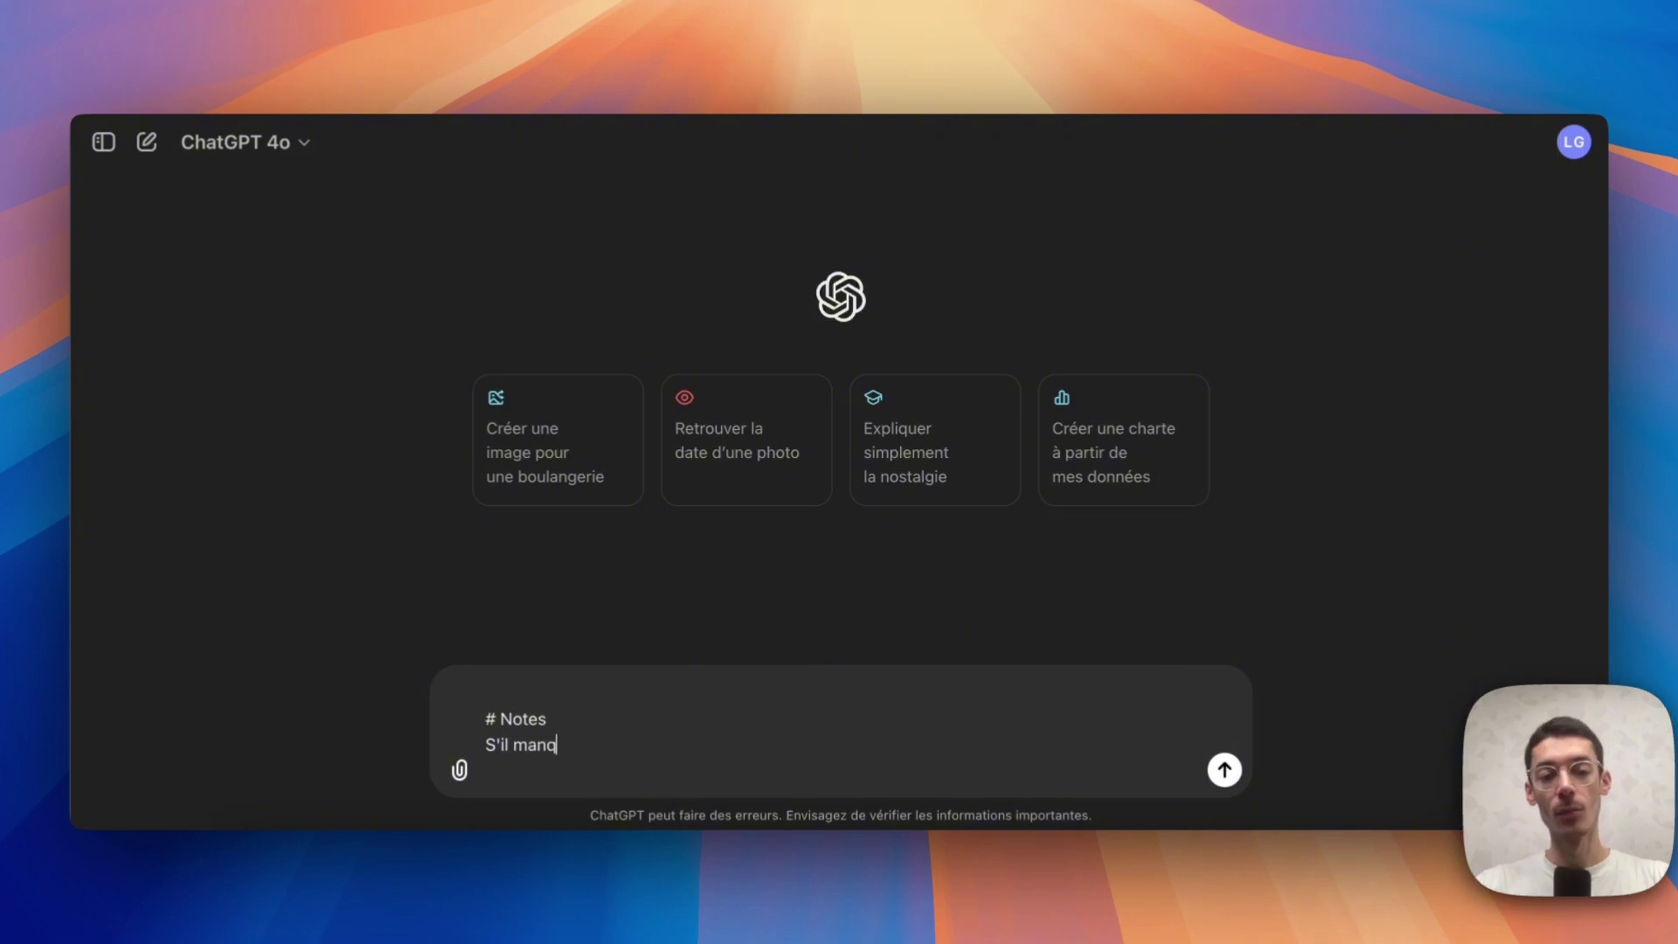
{"action": "type", "text": "ue de contexte ou d'informa"}
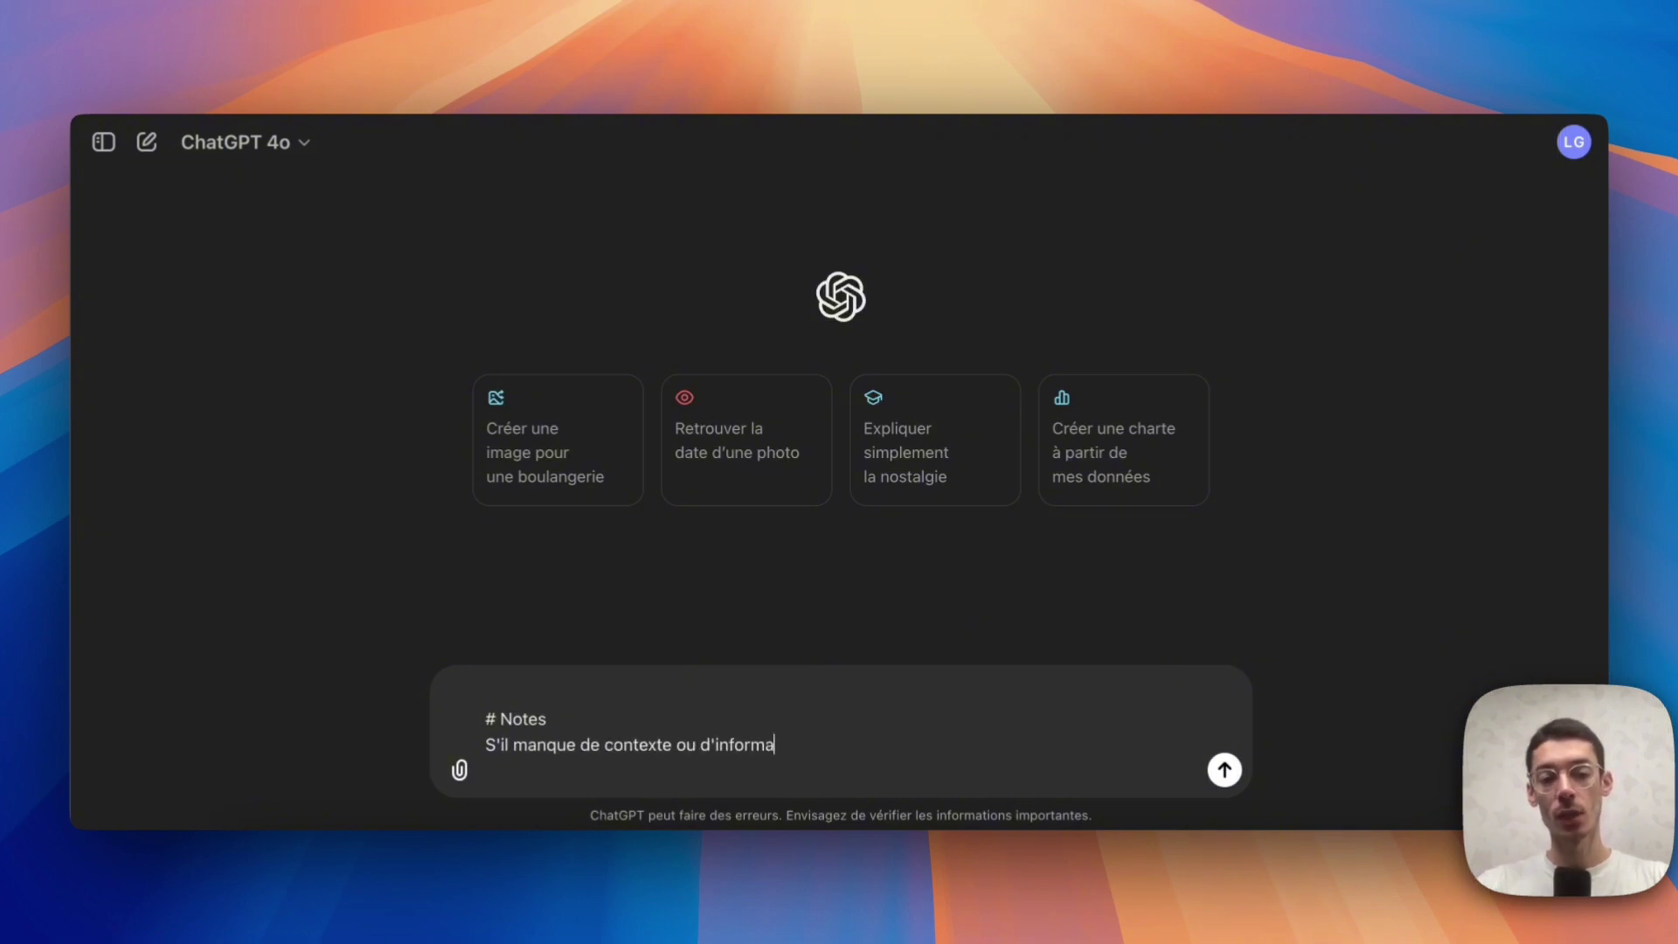
{"action": "type", "text": "tions, préci"}
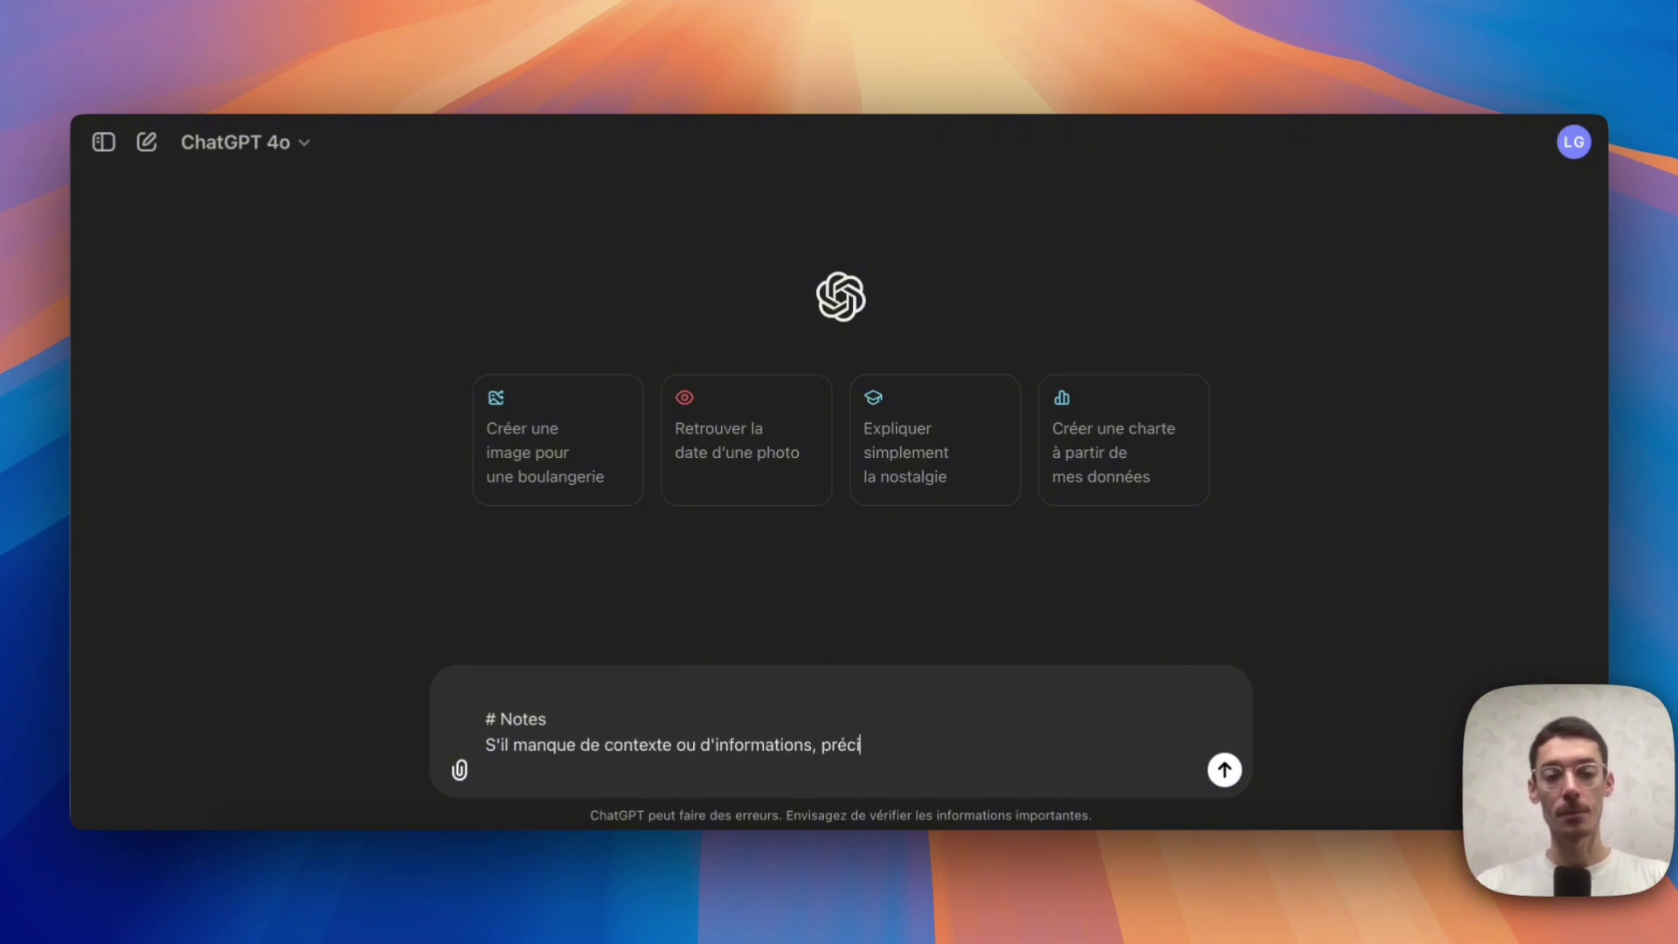
{"action": "key", "text": "BackSpace"}
{"action": "key", "text": "BackSpace"}
{"action": "key", "text": "BackSpace"}
{"action": "key", "text": "BackSpace"}
{"action": "key", "text": "BackSpace"}
{"action": "type", "text": "tu peux"}
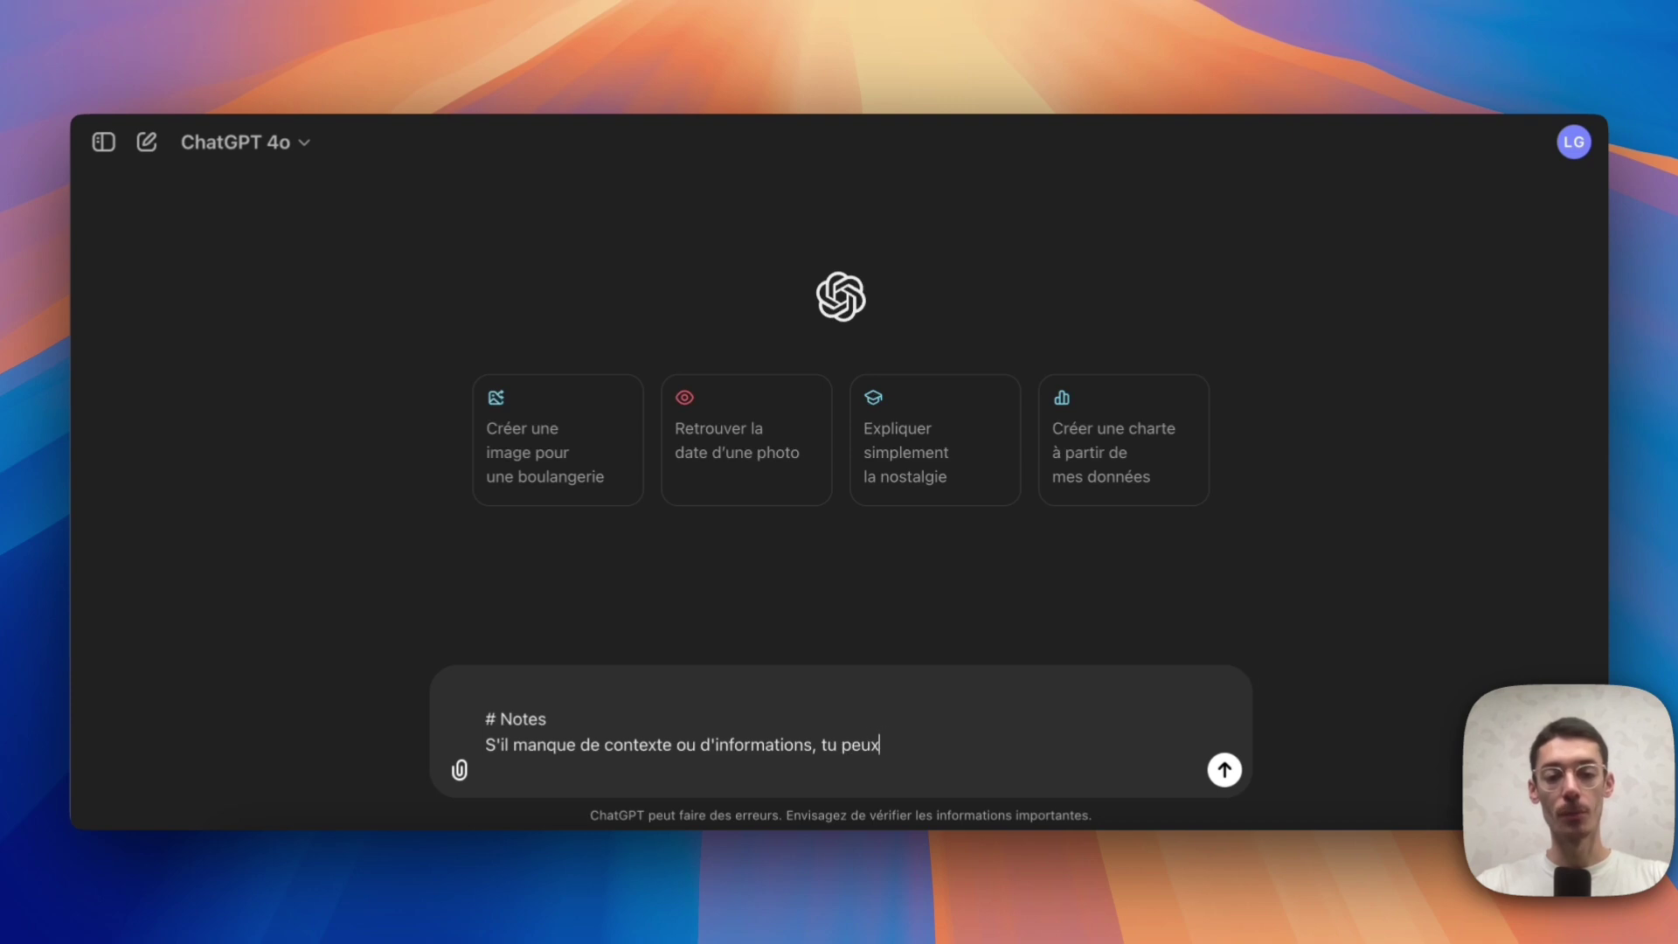
{"action": "type", "text": "pose moi de"}
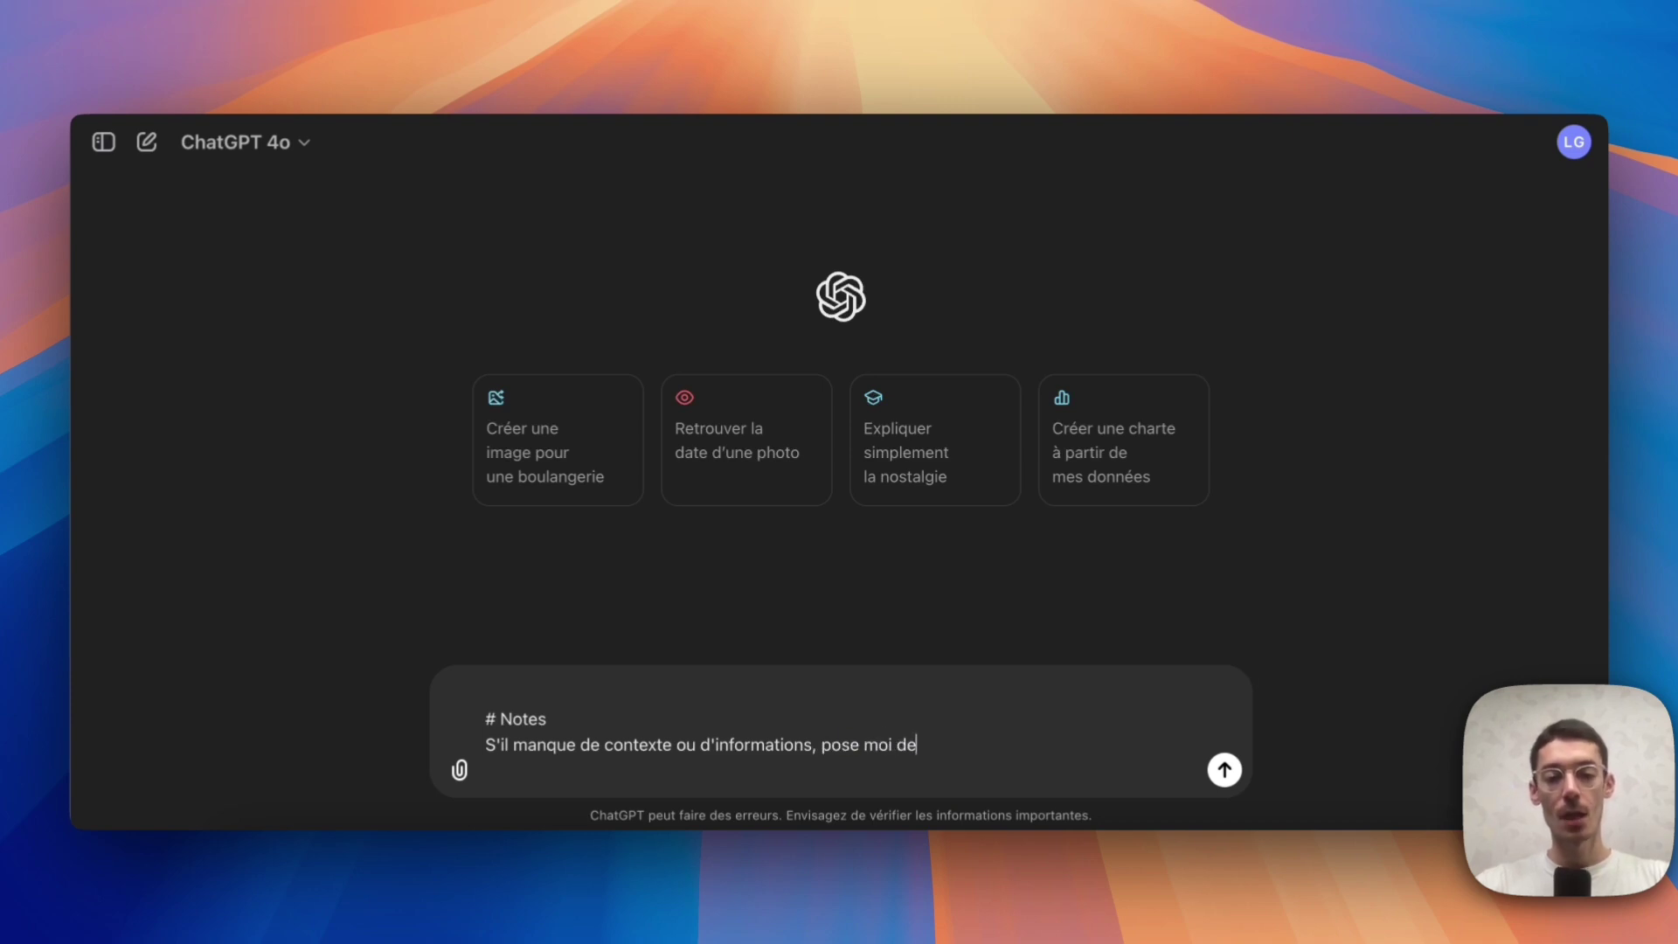
{"action": "type", "text": "s questions"}
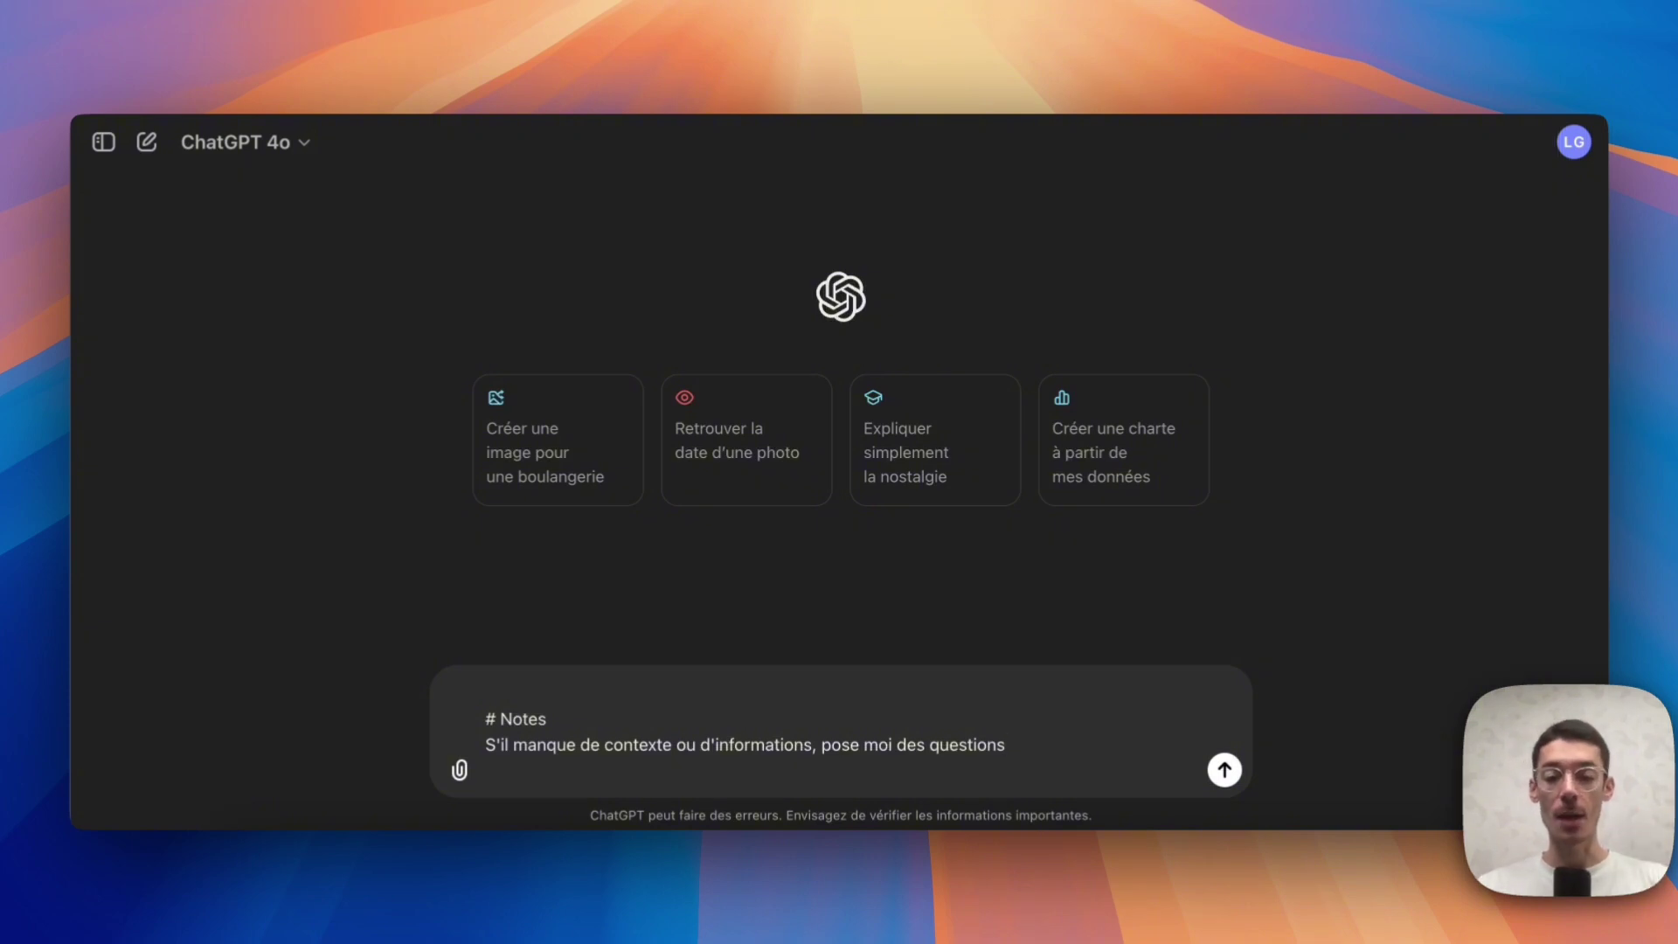
Insert the question "Quel était le nombre d'habitants en 2023 à Paris ?" above the "# Notes" heading, separated by a blank line
{"action": "key", "text": "super+a"}
{"action": "key", "text": "Right"}
{"action": "key", "text": "shift+Return"}
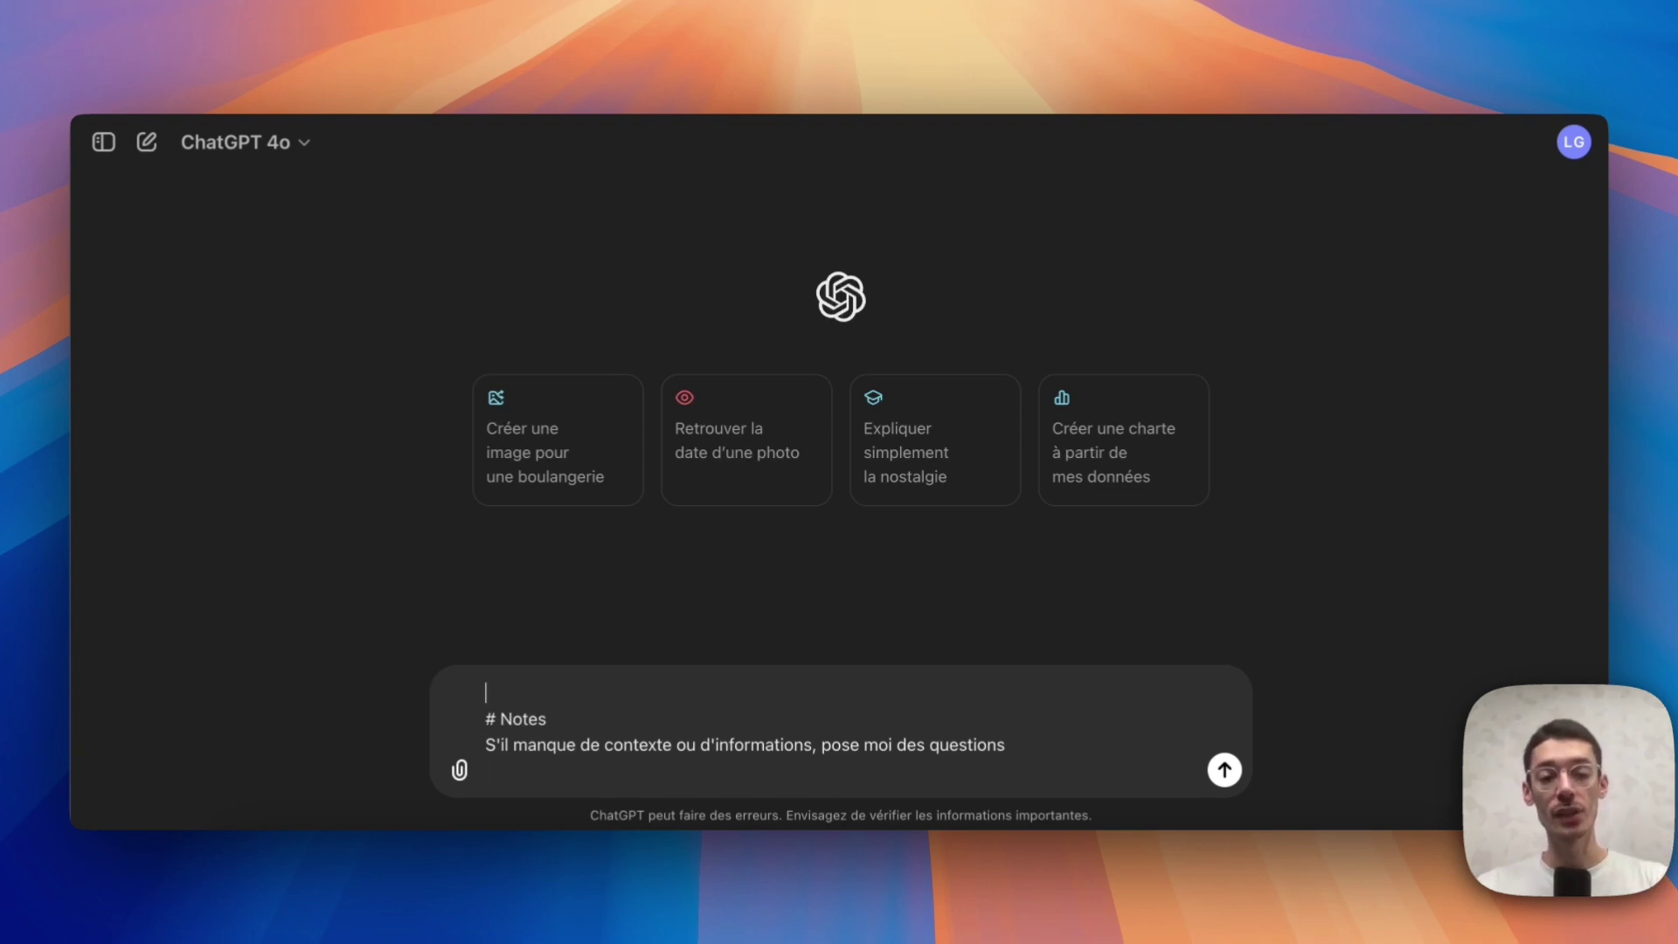
{"action": "key", "text": "shift+Return"}
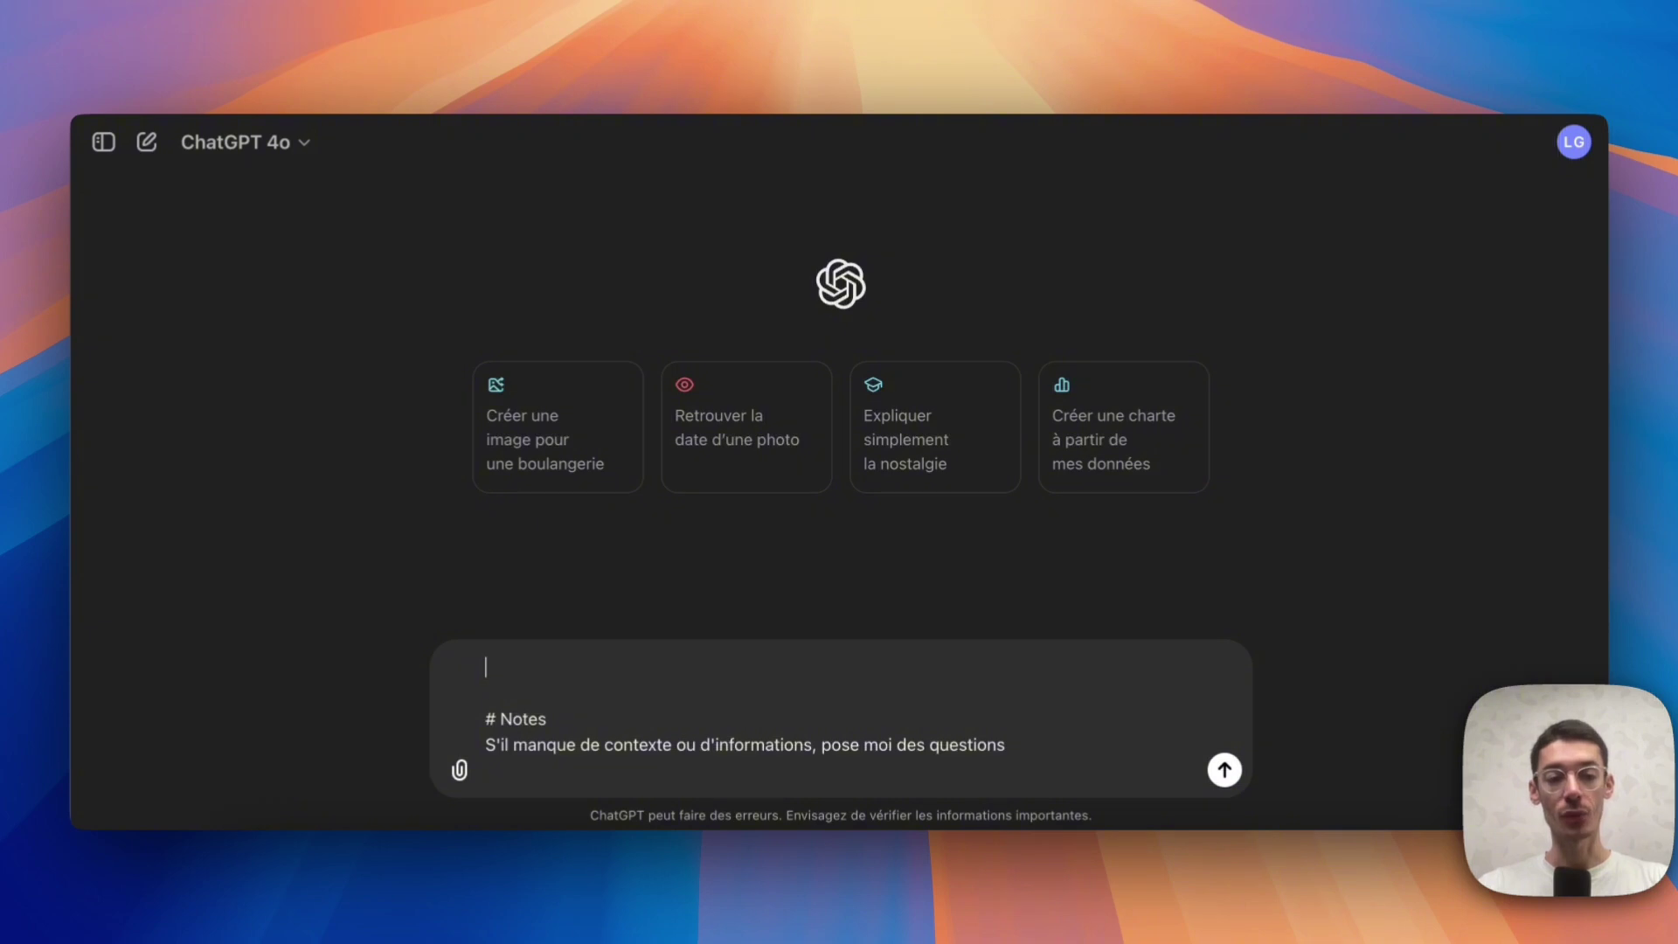
{"action": "type", "text": "Quel"}
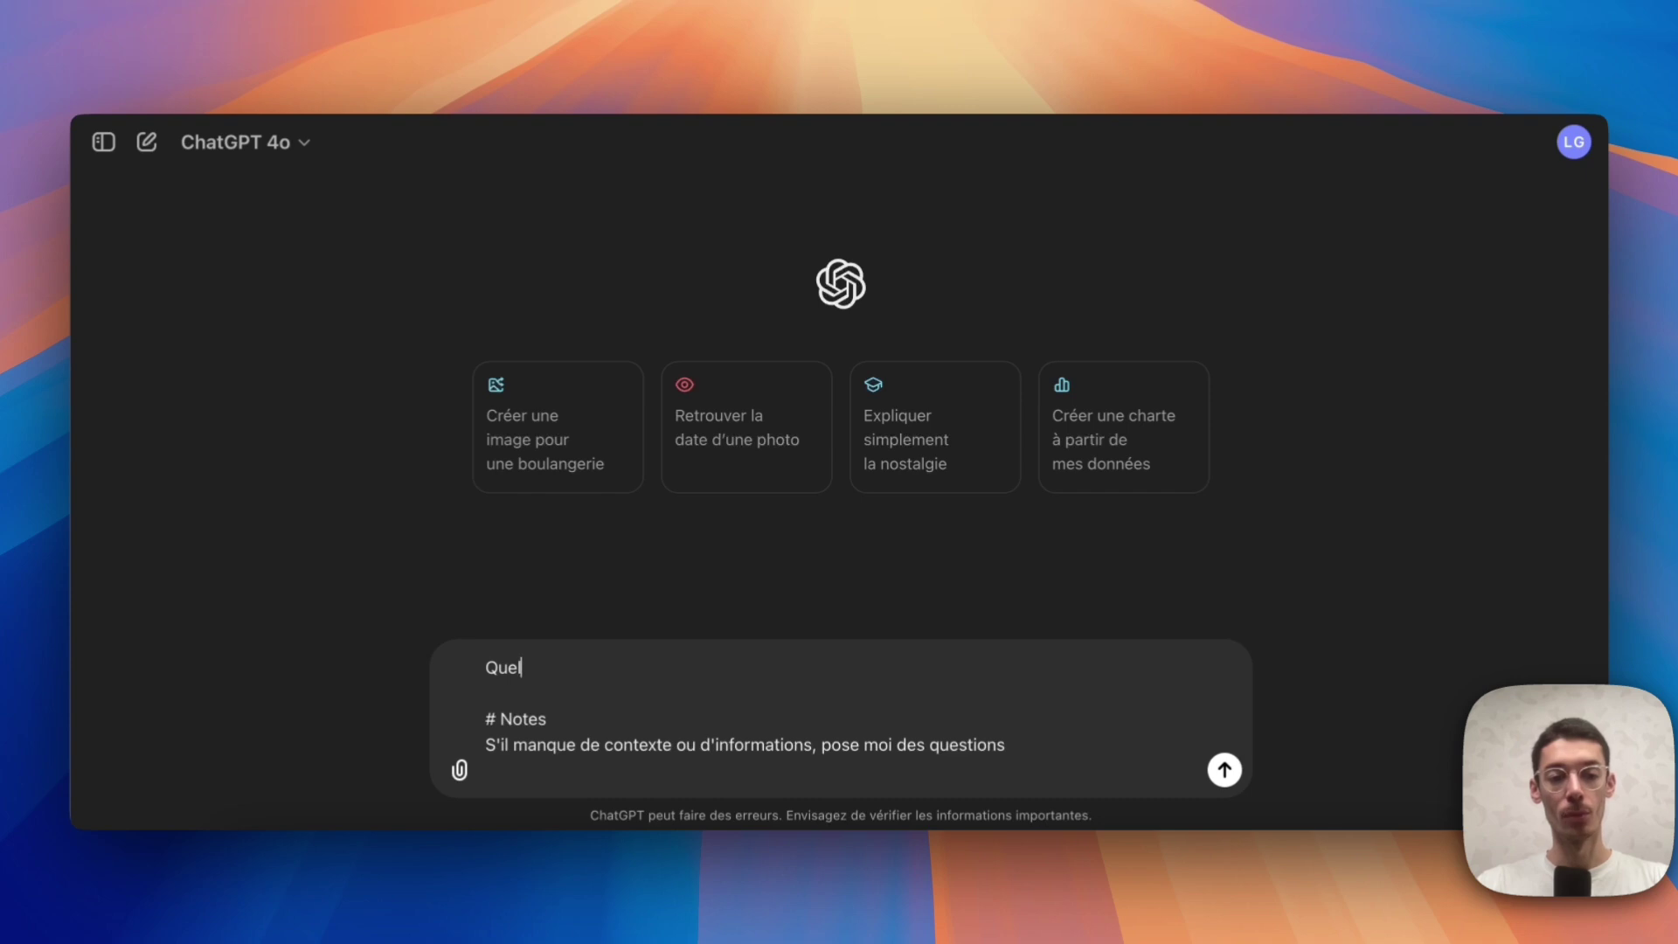
{"action": "type", "text": "est le nombre d'habitants en"}
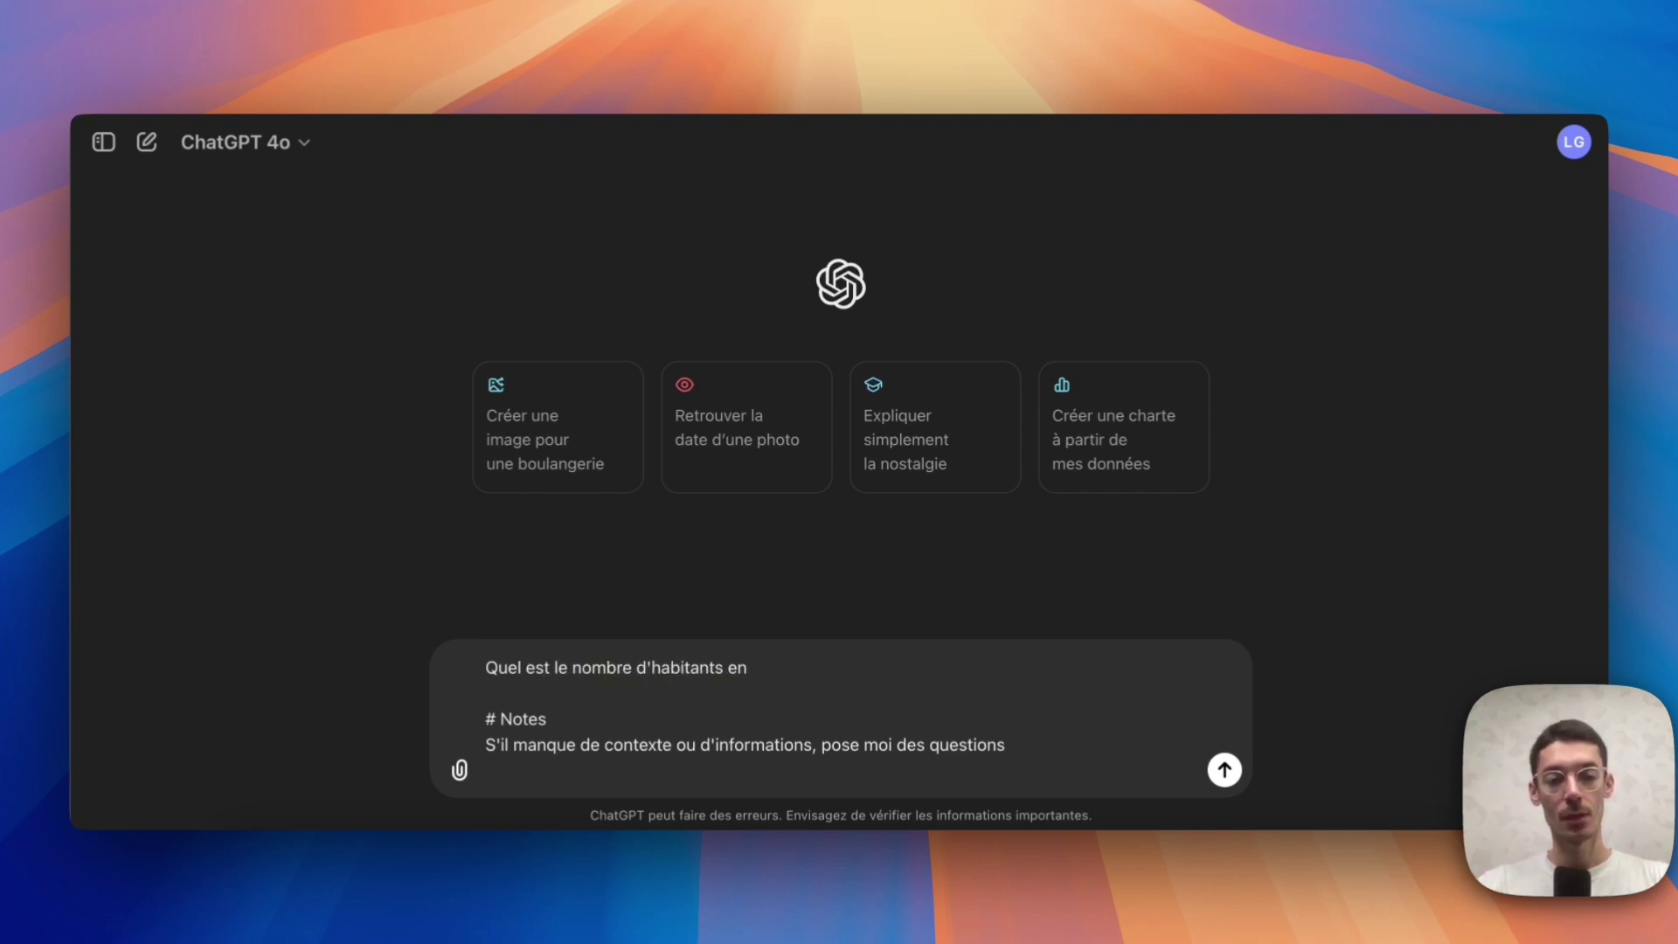
{"action": "type", "text": " 202"}
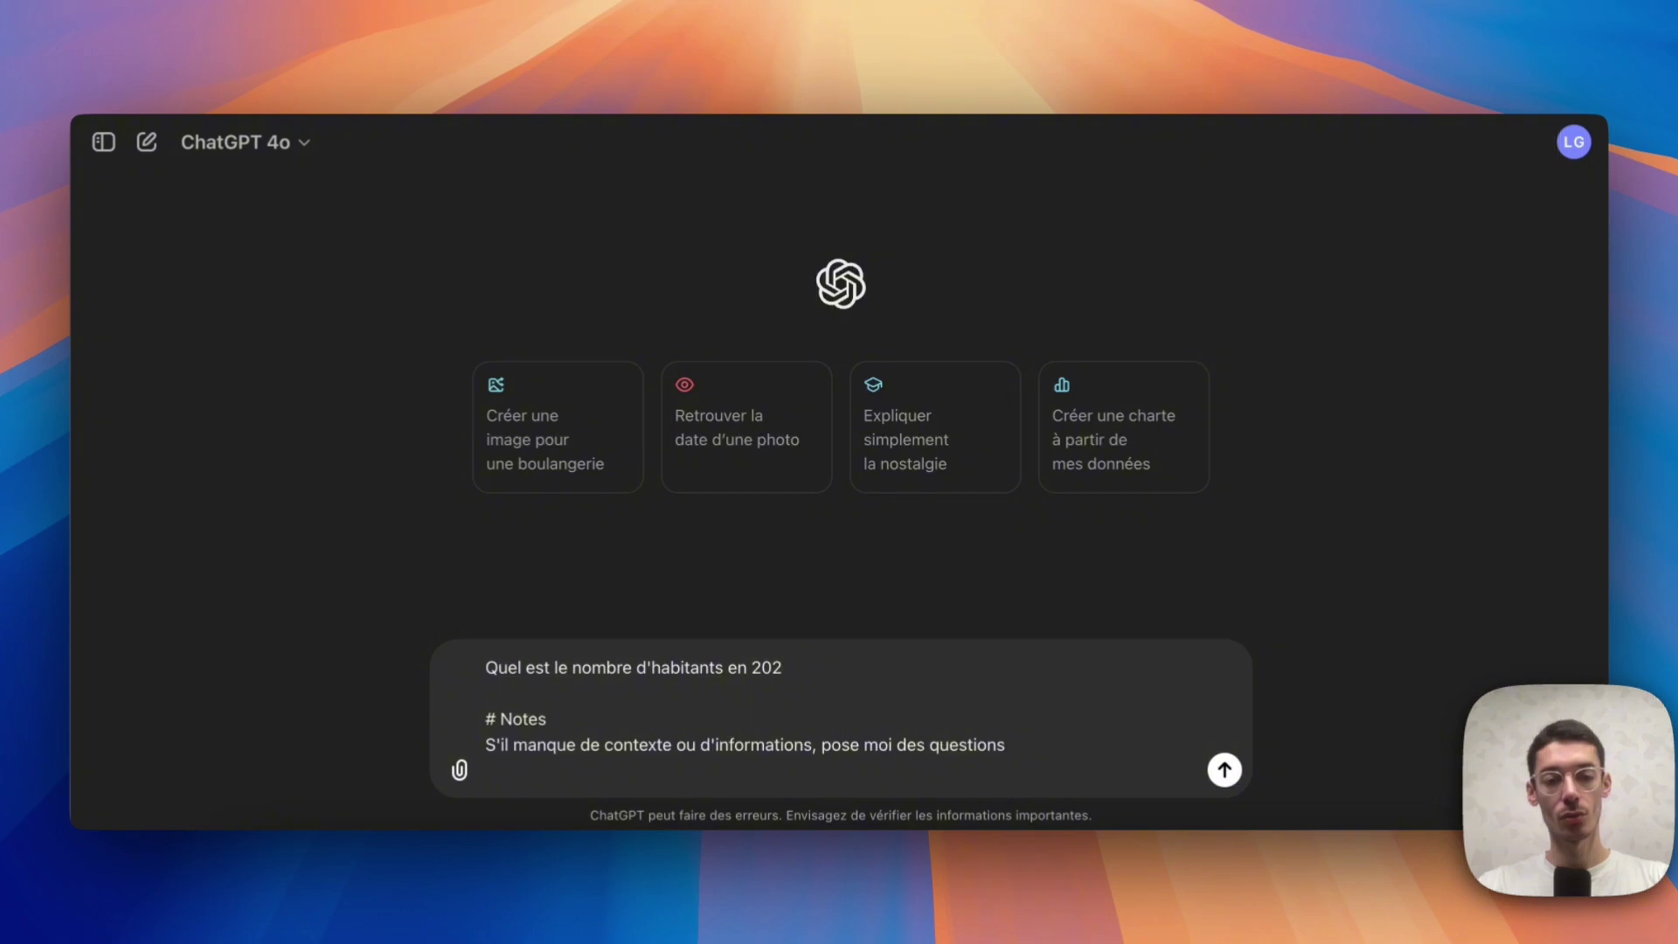
{"action": "type", "text": "3 à Paris"}
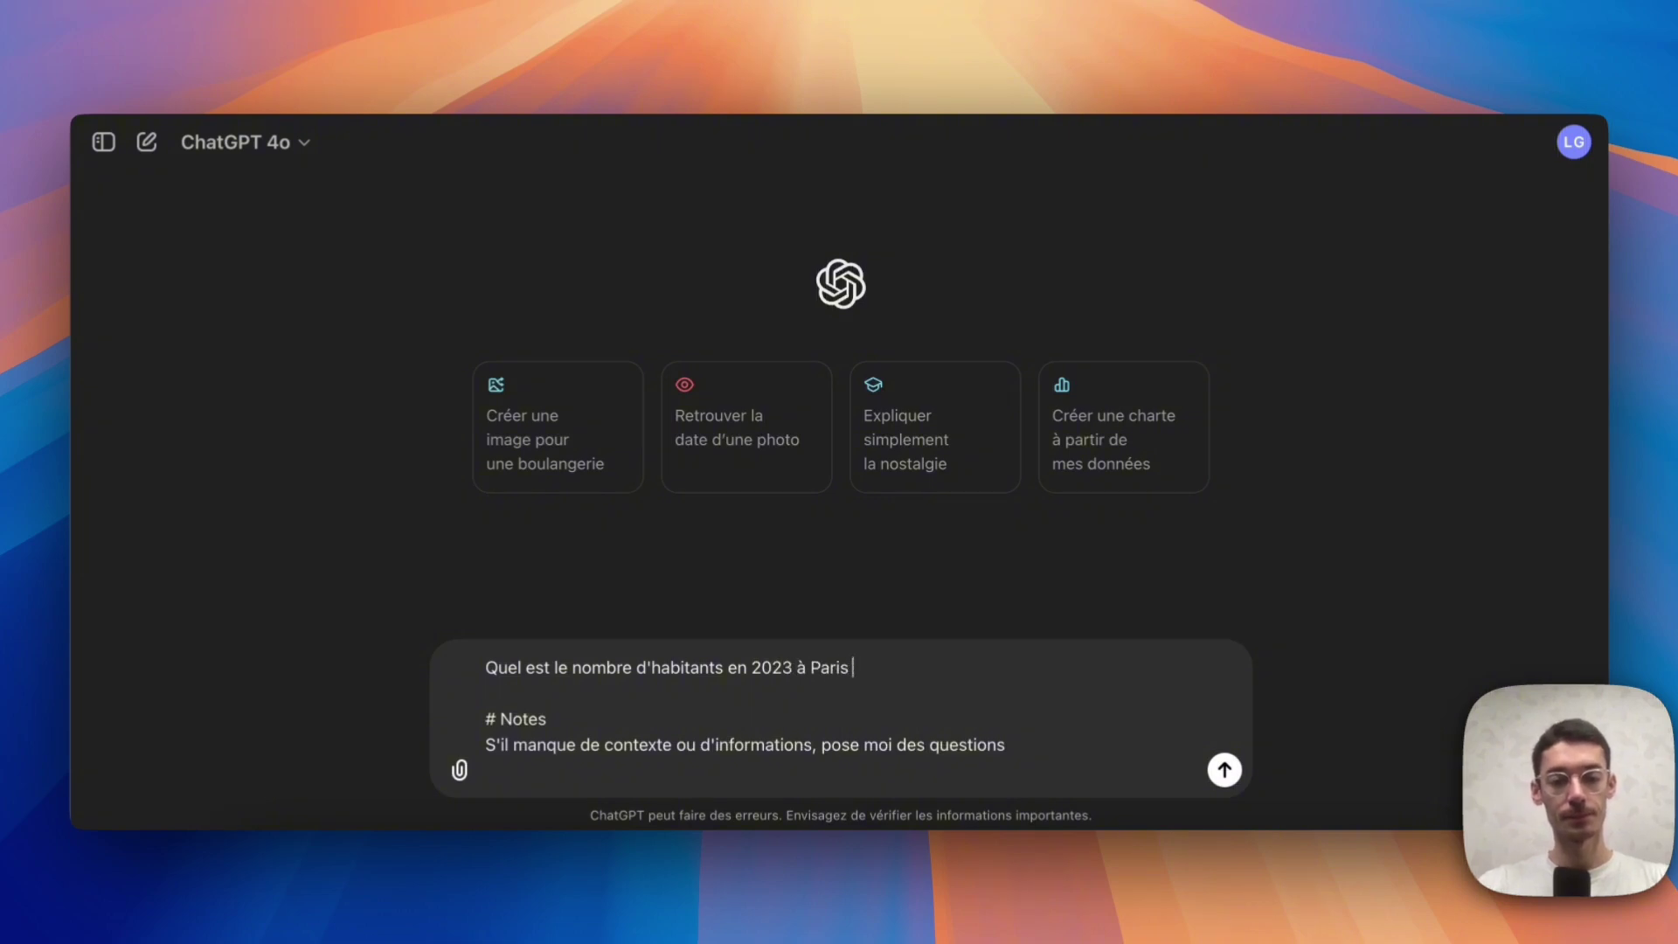
{"action": "type", "text": " ?"}
{"action": "double_click", "coordinate": [534, 668]}
{"action": "type", "text": "était"}
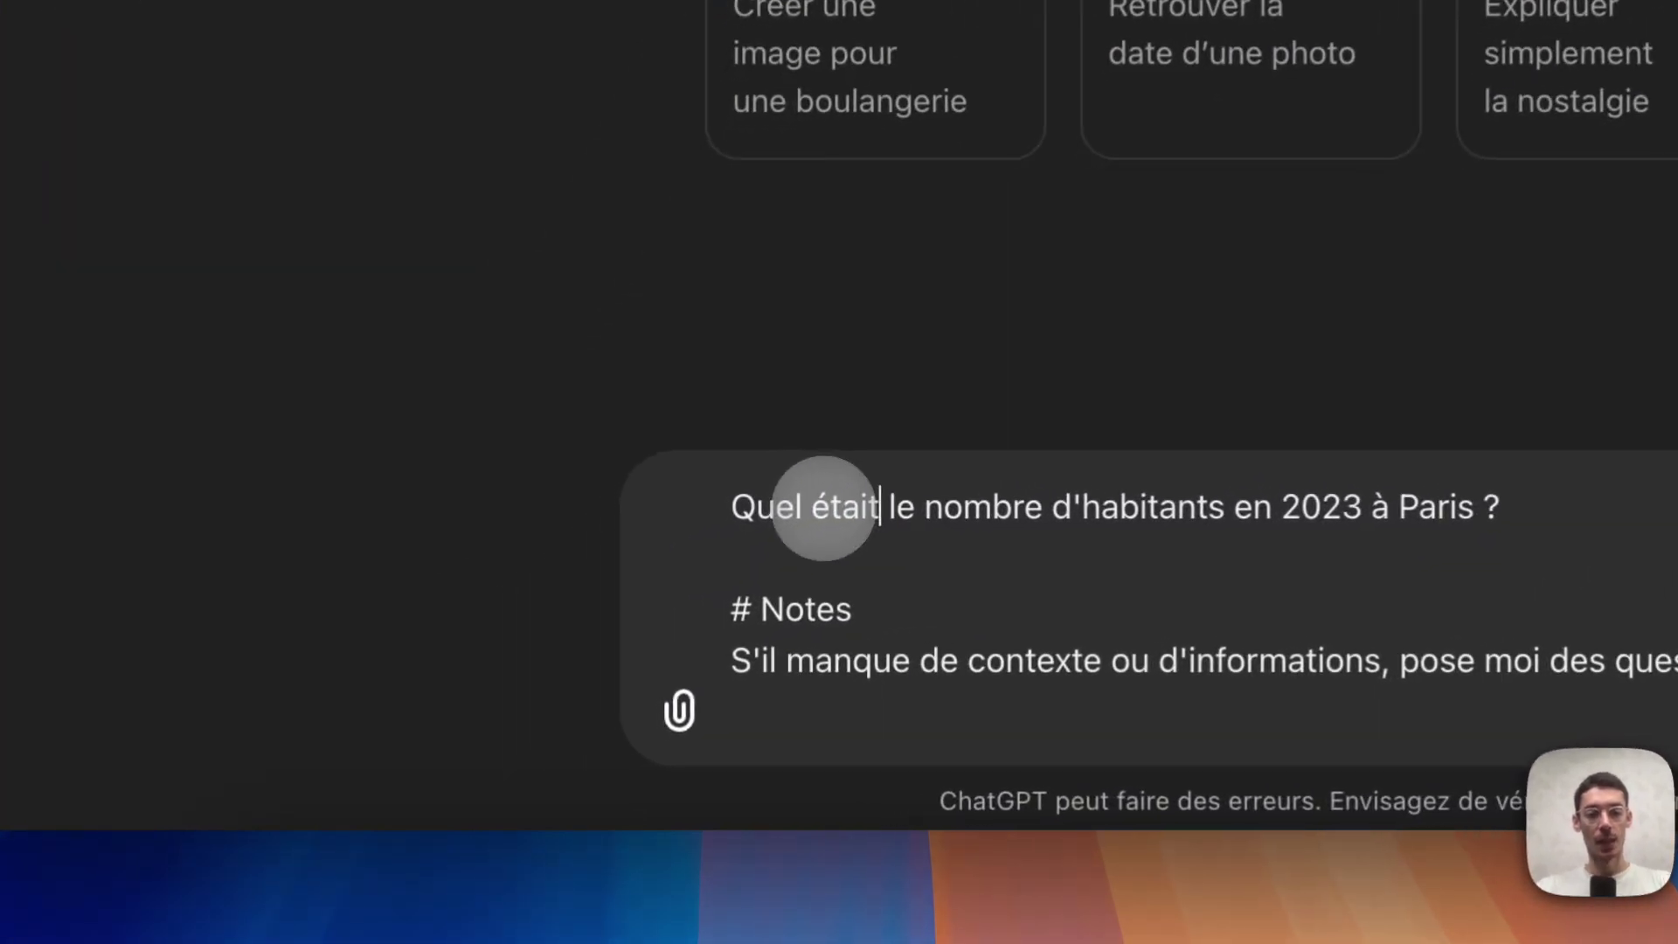
Add a second note, "Cite moi les sources si tu partages des informations factuels", and send the prompt
{"action": "key", "text": "Down"}
{"action": "key", "text": "Down"}
{"action": "key", "text": "Down"}
{"action": "key", "text": "Down"}
{"action": "type", "text": "Cite moi les s"}
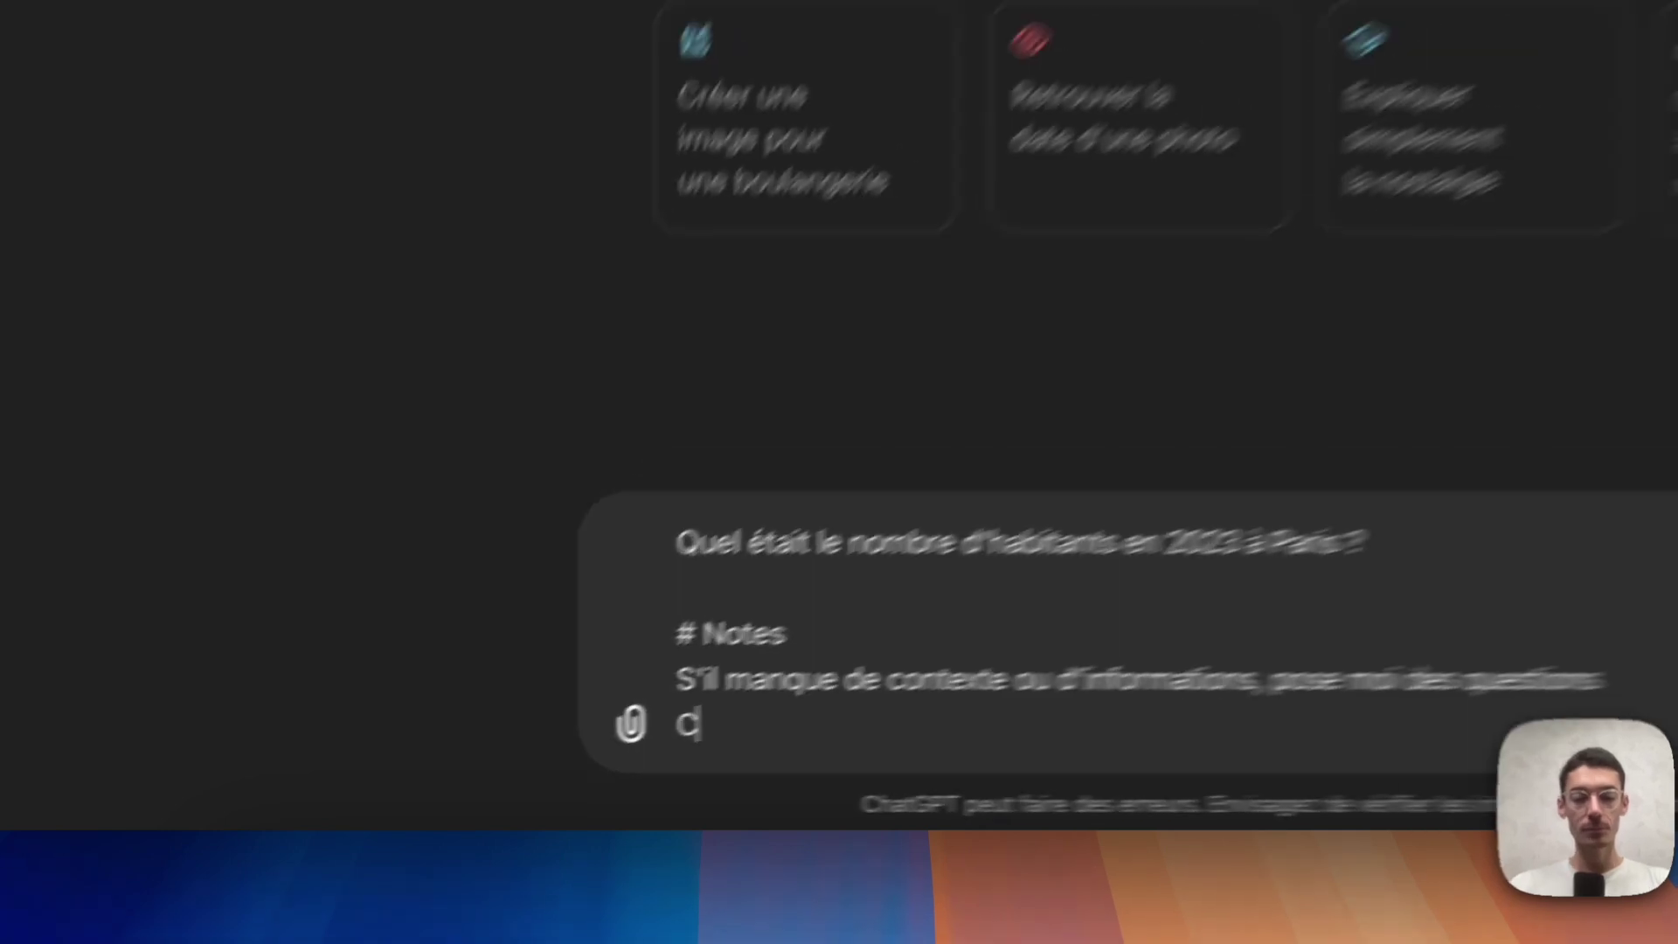
{"action": "type", "text": "ource"}
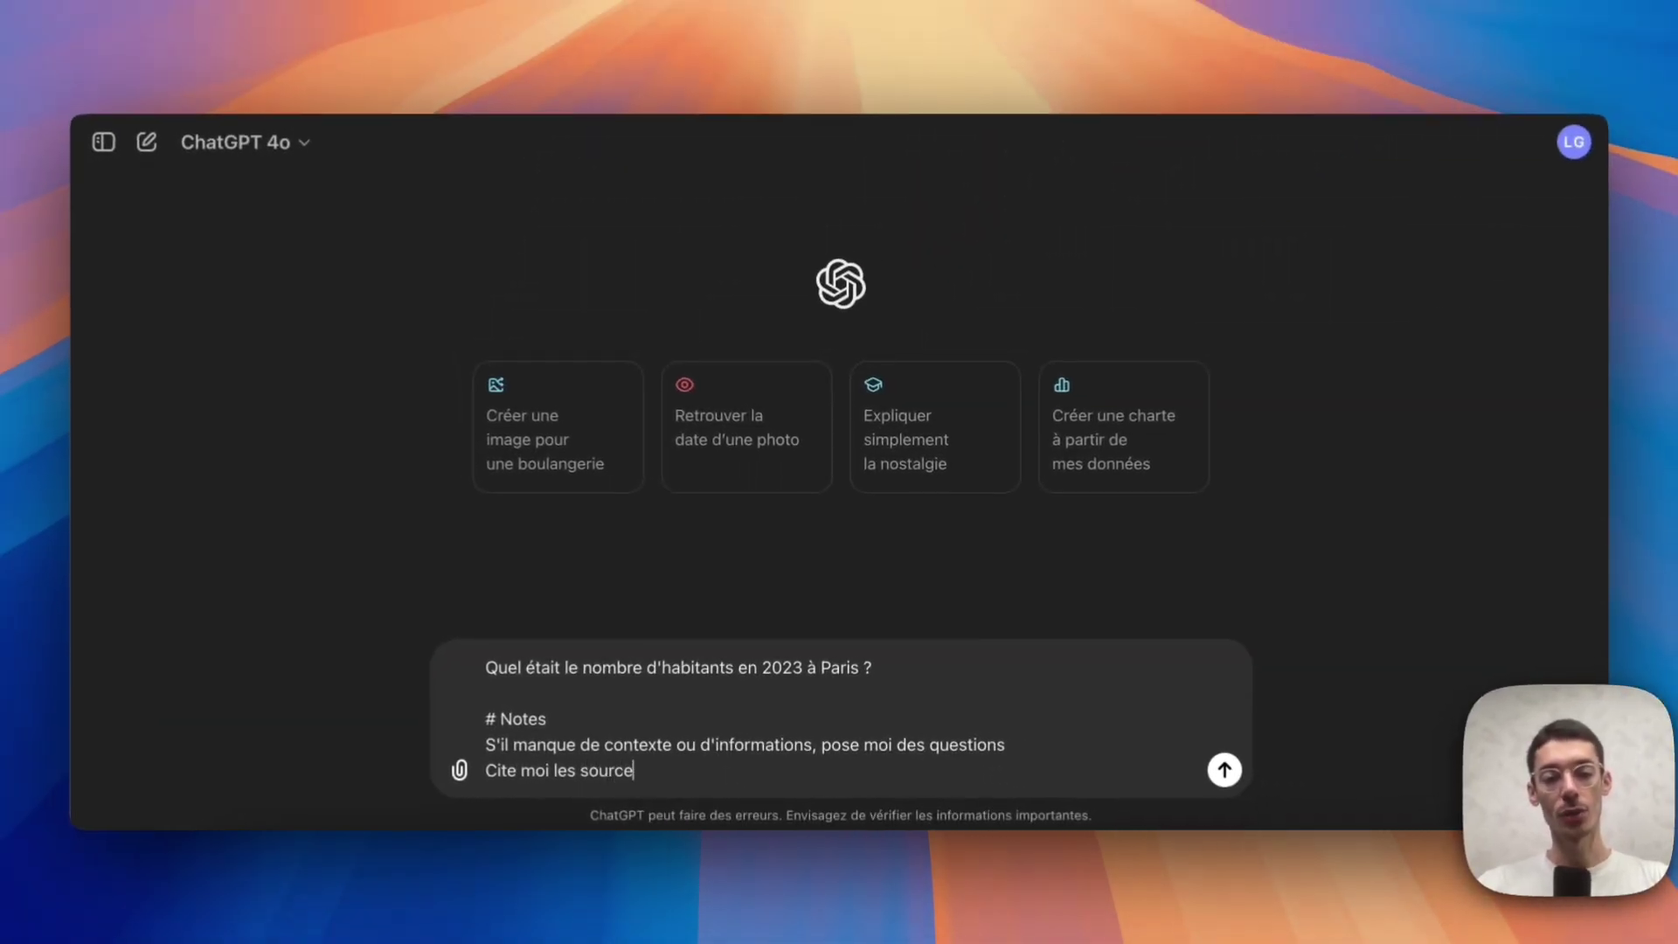
{"action": "type", "text": "s où"}
{"action": "key", "text": "BackSpace"}
{"action": "key", "text": "BackSpace"}
{"action": "key", "text": "BackSpace"}
{"action": "type", "text": "si tu"}
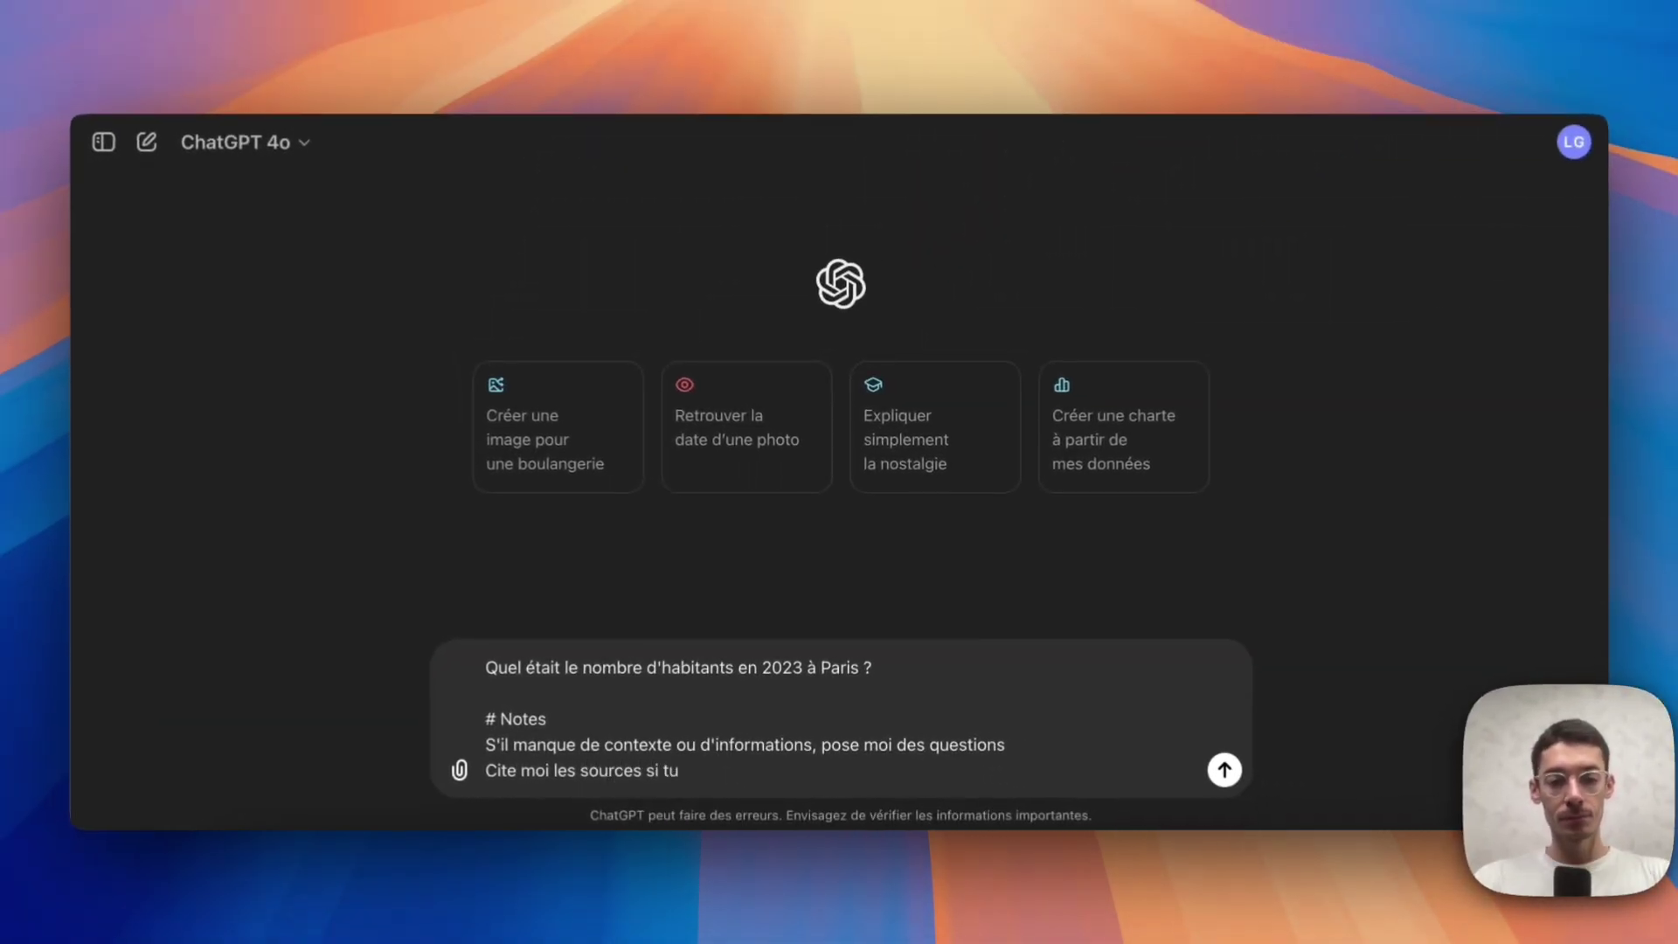
{"action": "type", "text": " partages de"}
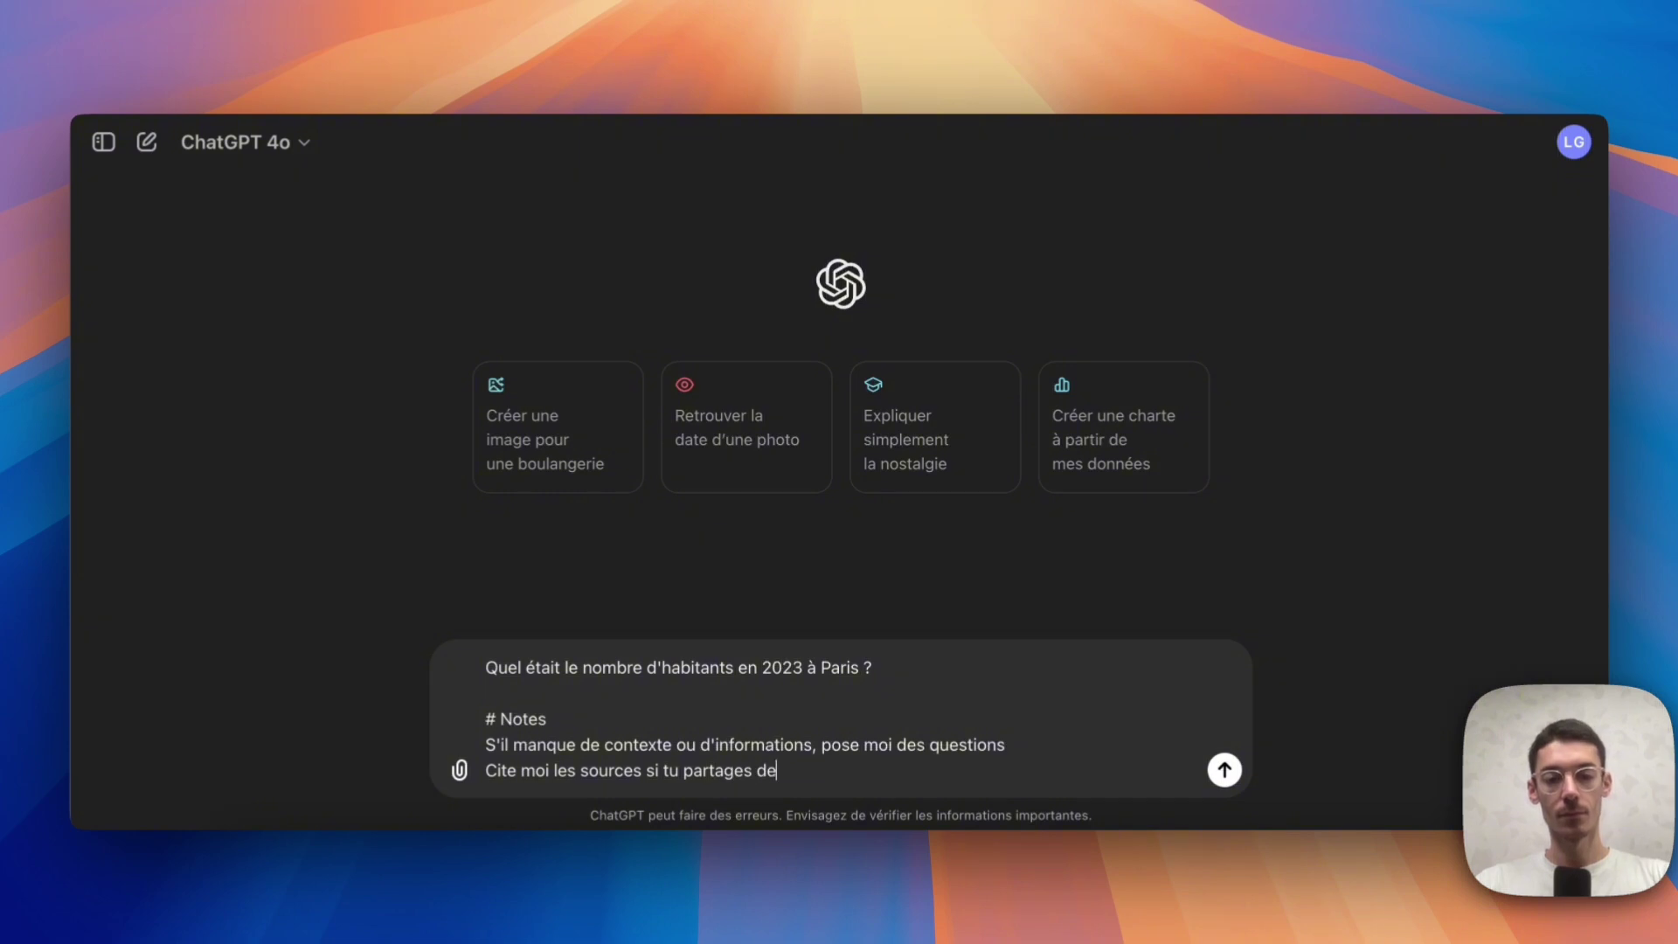
{"action": "type", "text": "s informations factuels"}
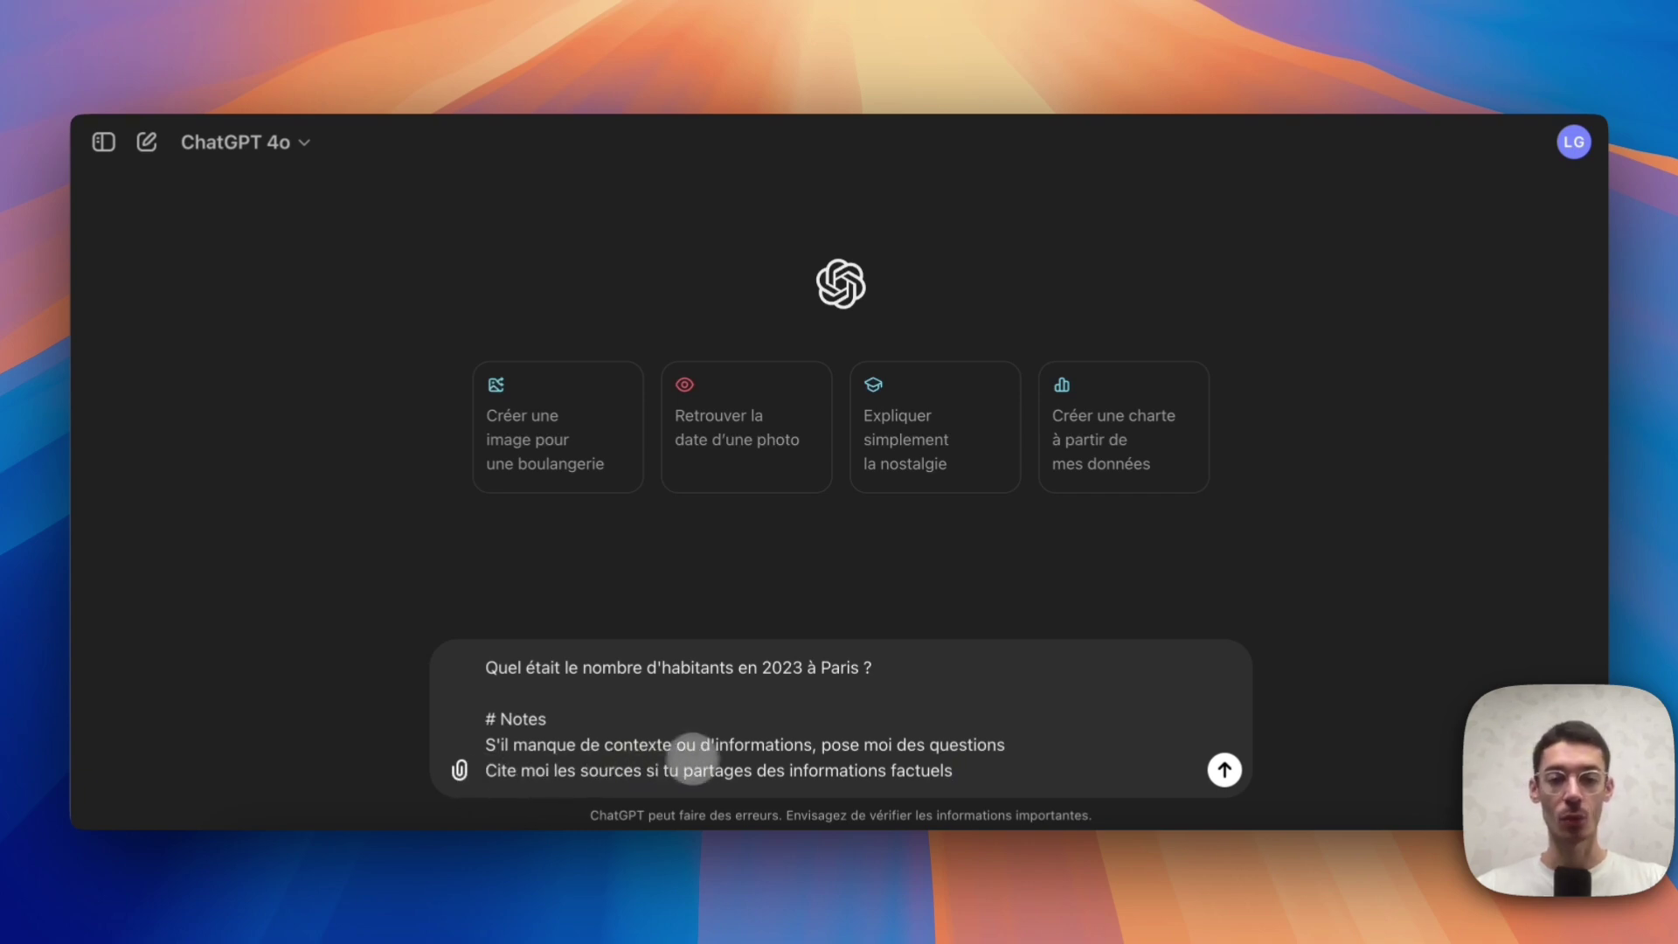
{"action": "key", "text": "Return"}
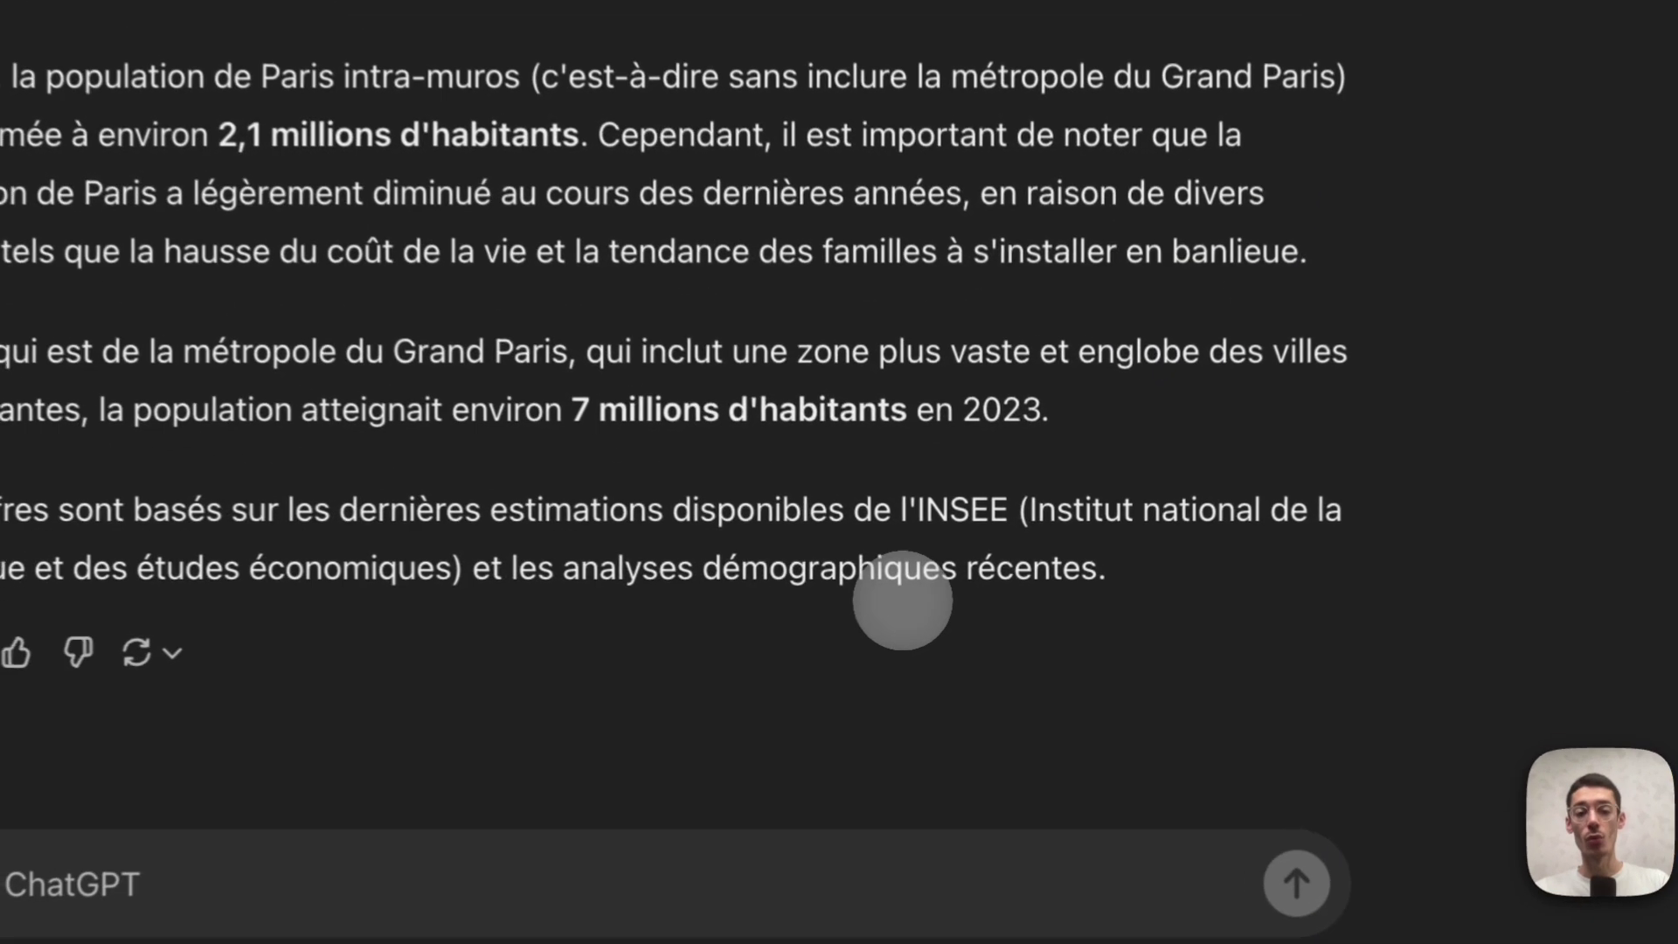
Check the source cited in the reply's last paragraph by highlighting "l'INSEE"
{"action": "double_click", "coordinate": [1025, 627]}
{"action": "left_click", "coordinate": [909, 505]}
{"action": "double_click", "coordinate": [946, 507]}
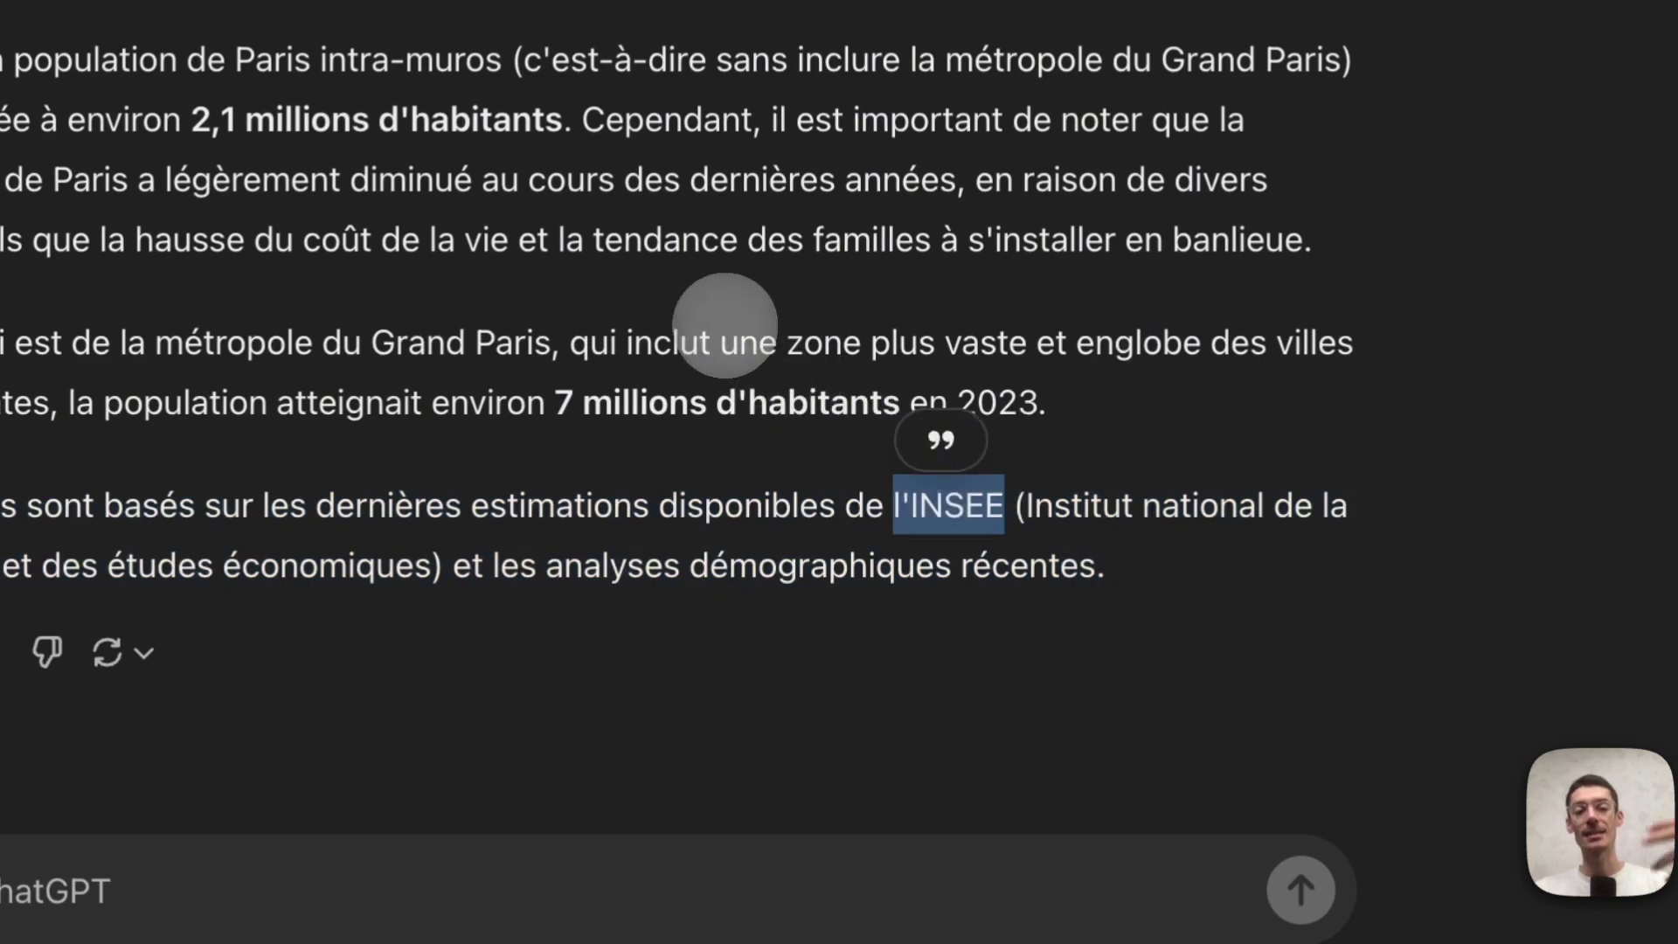
{"action": "scroll", "coordinate": [723, 323], "scroll_direction": "up", "scroll_amount": 2}
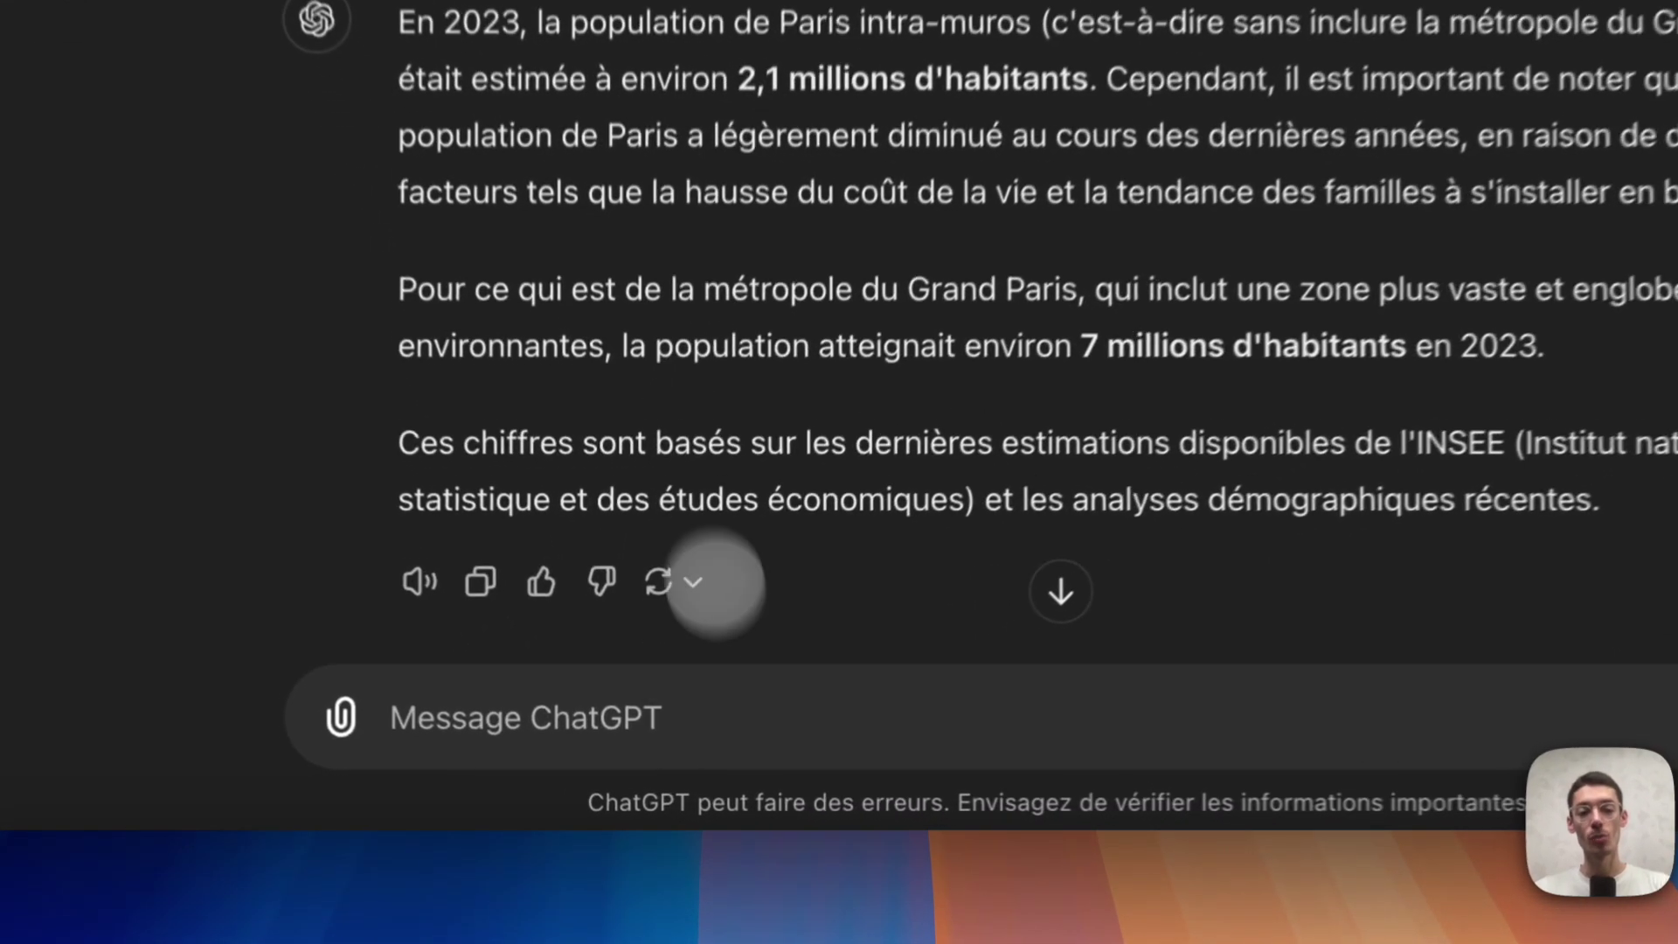
Send a follow-up using the Rechercher web search command with "le nombre d'habitants à Paris en 2023"
{"action": "left_click", "coordinate": [626, 770]}
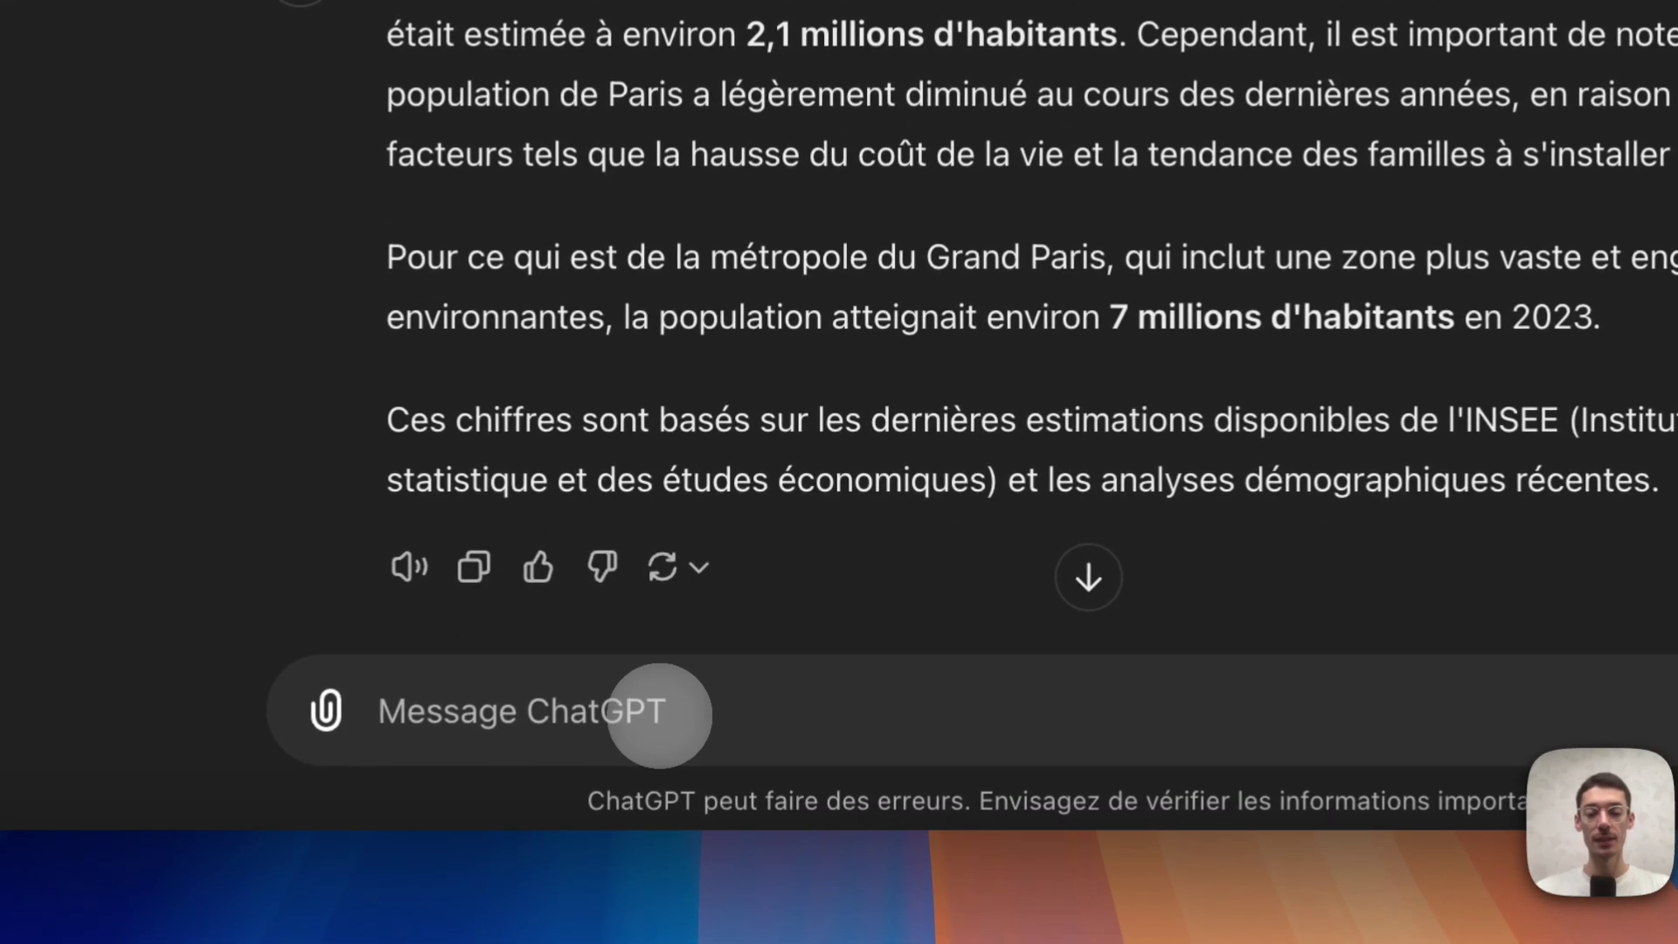
{"action": "type", "text": "/"}
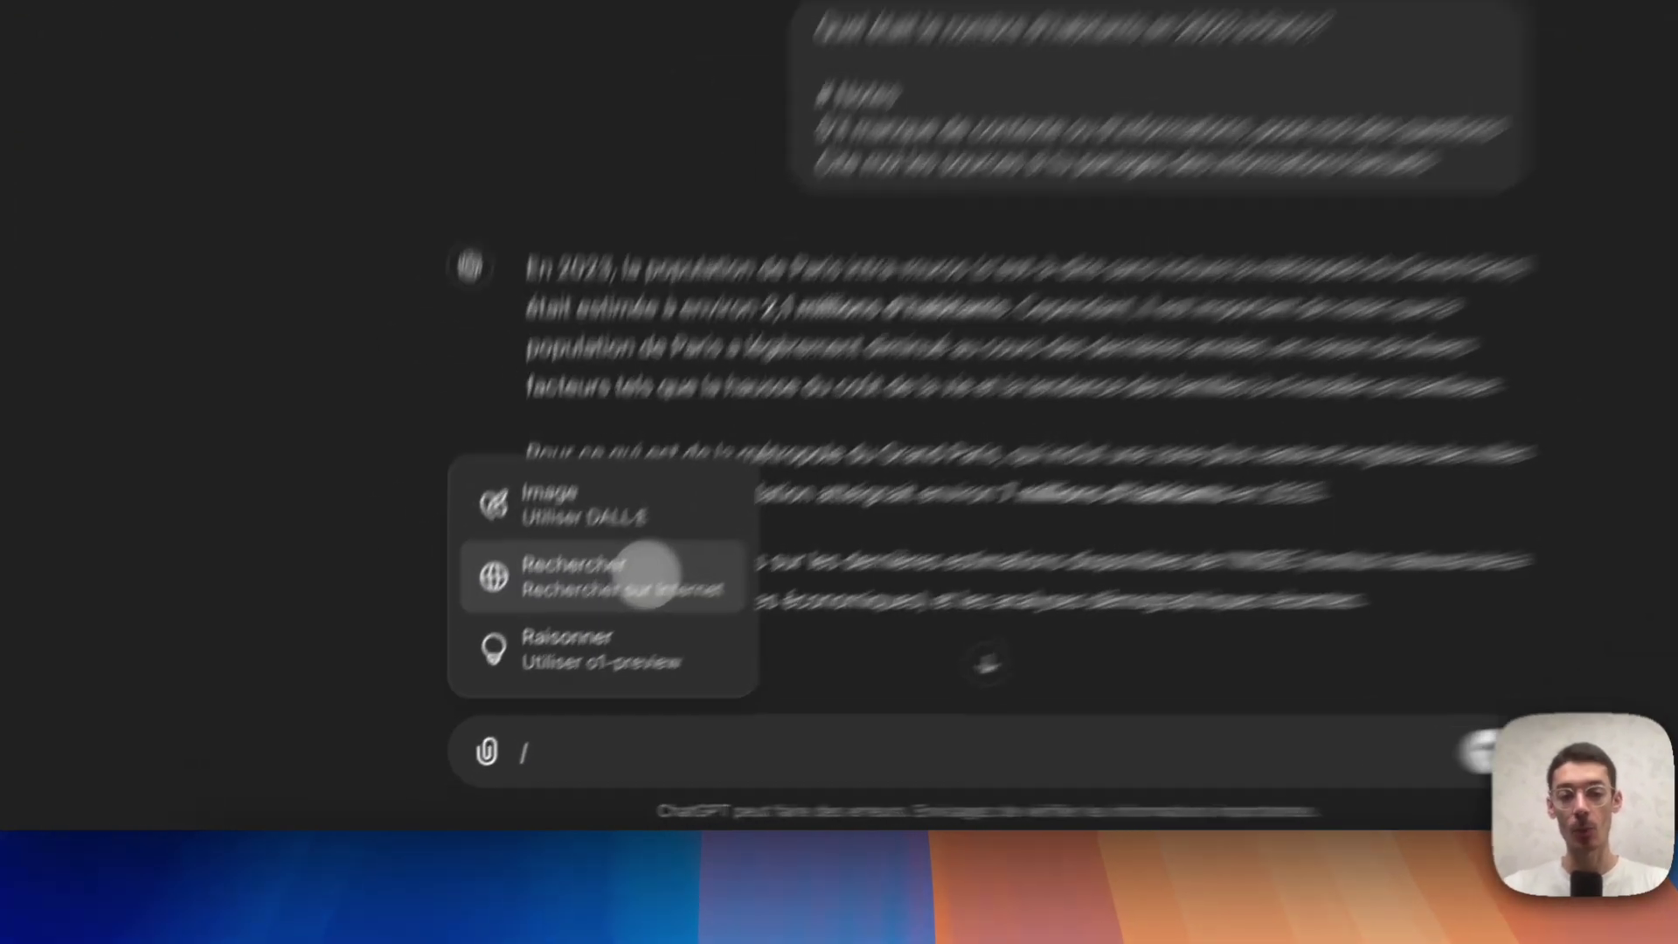
{"action": "left_click", "coordinate": [583, 615]}
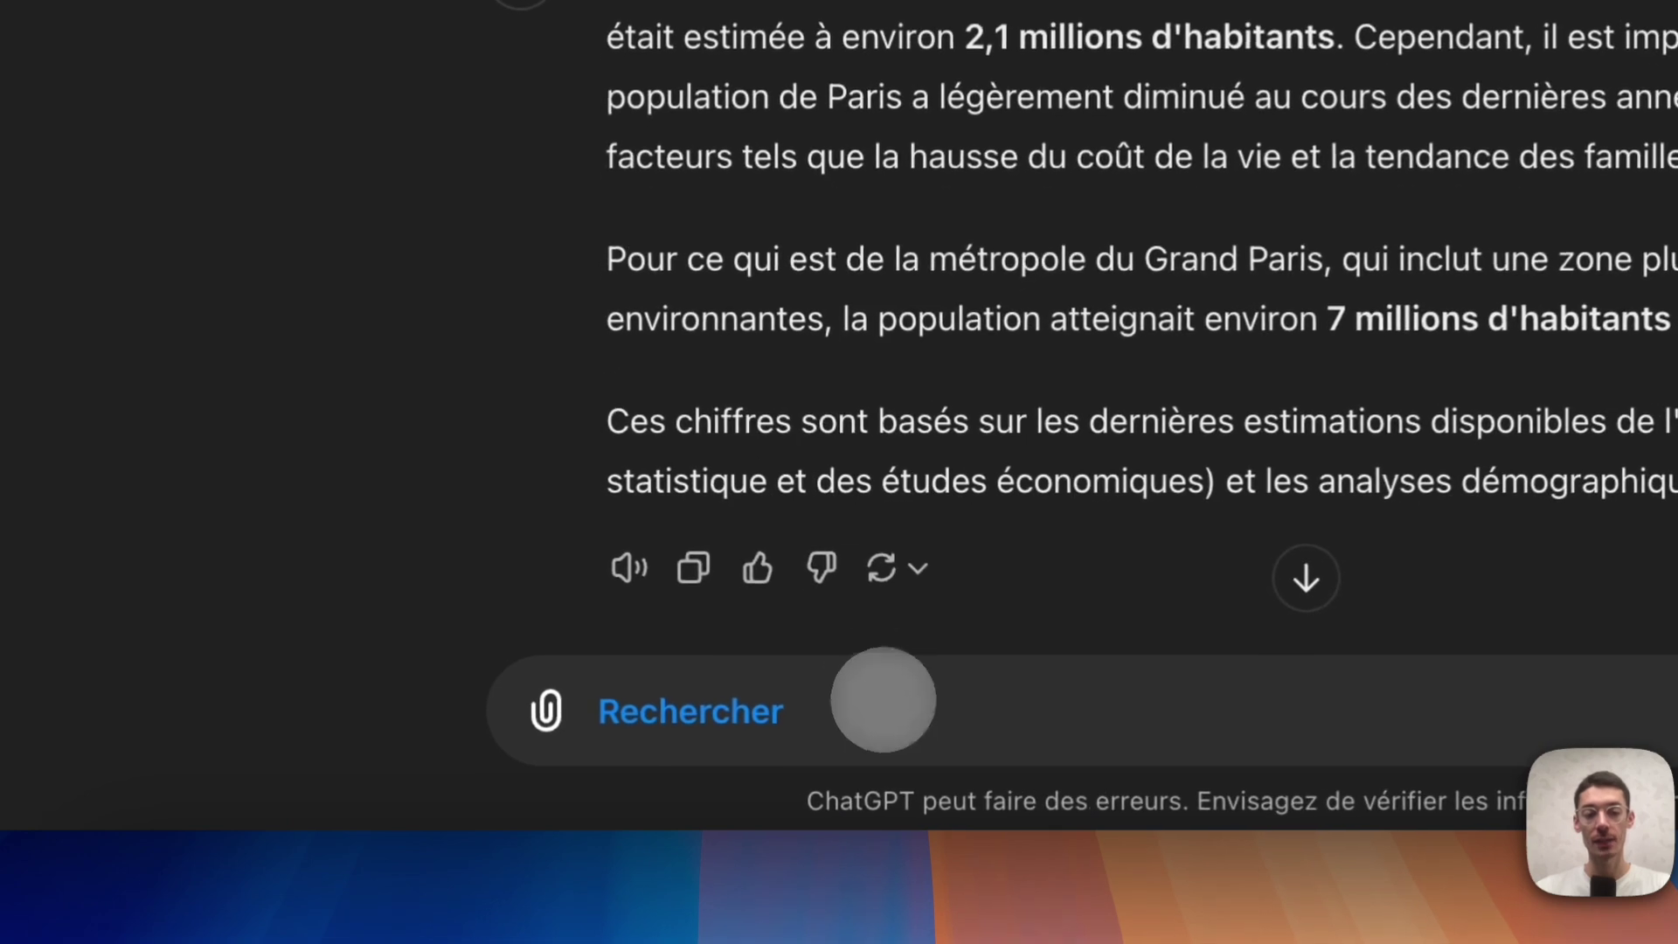
{"action": "type", "text": "le nombre d'habitants à Paris en 2023"}
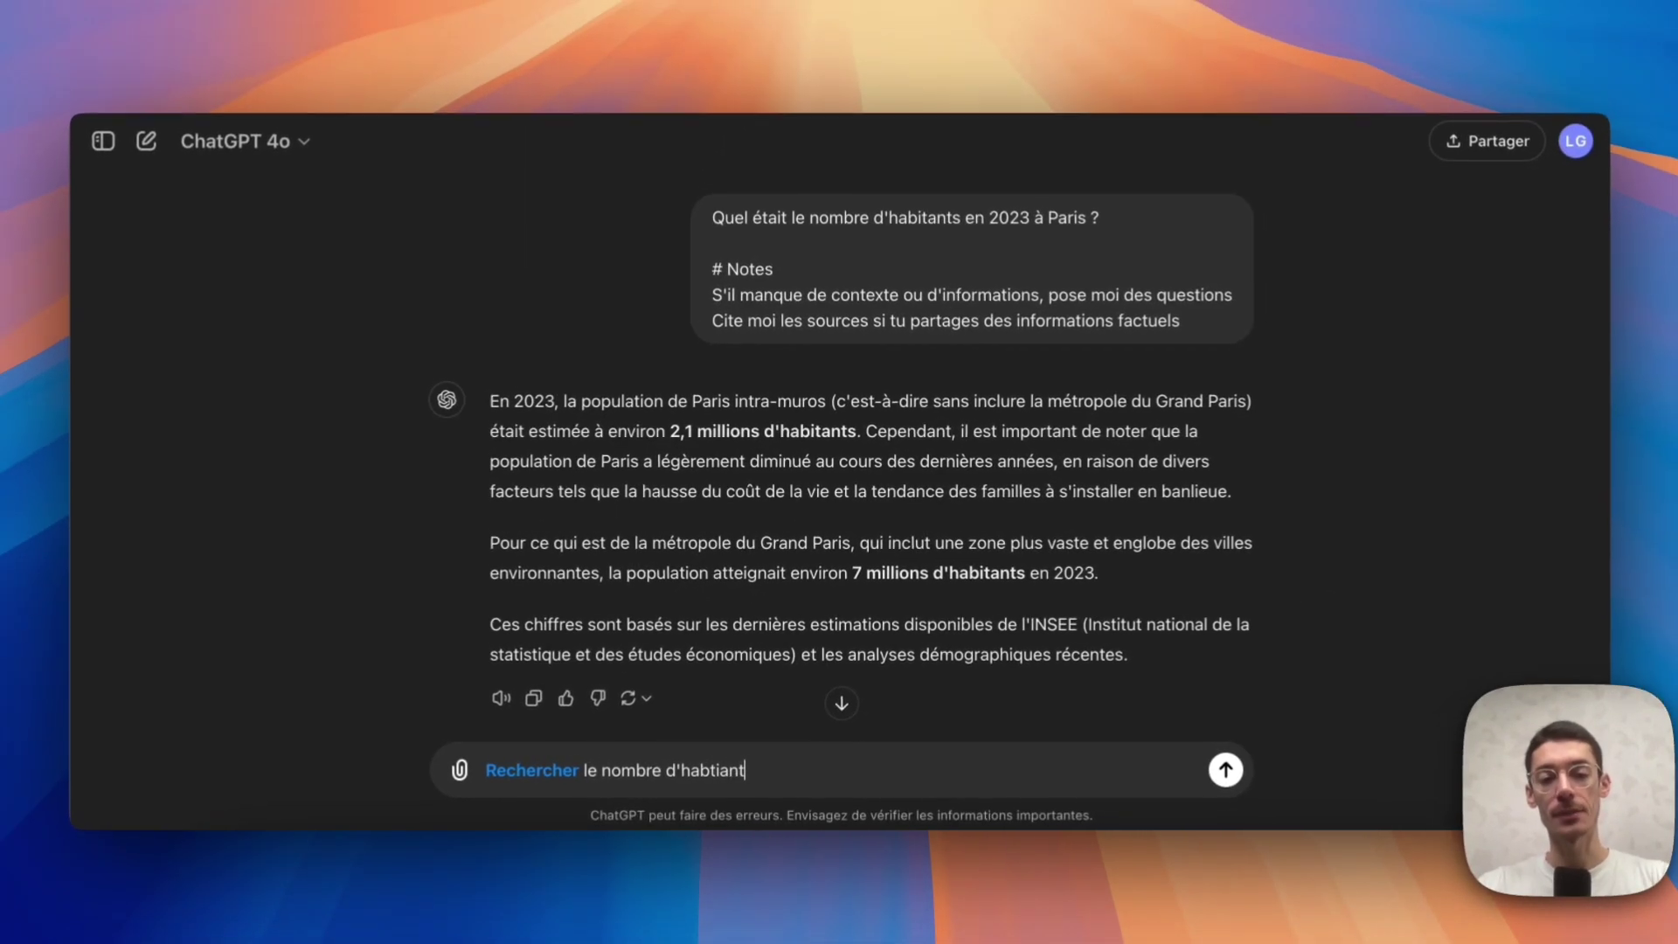
{"action": "key", "text": "Return"}
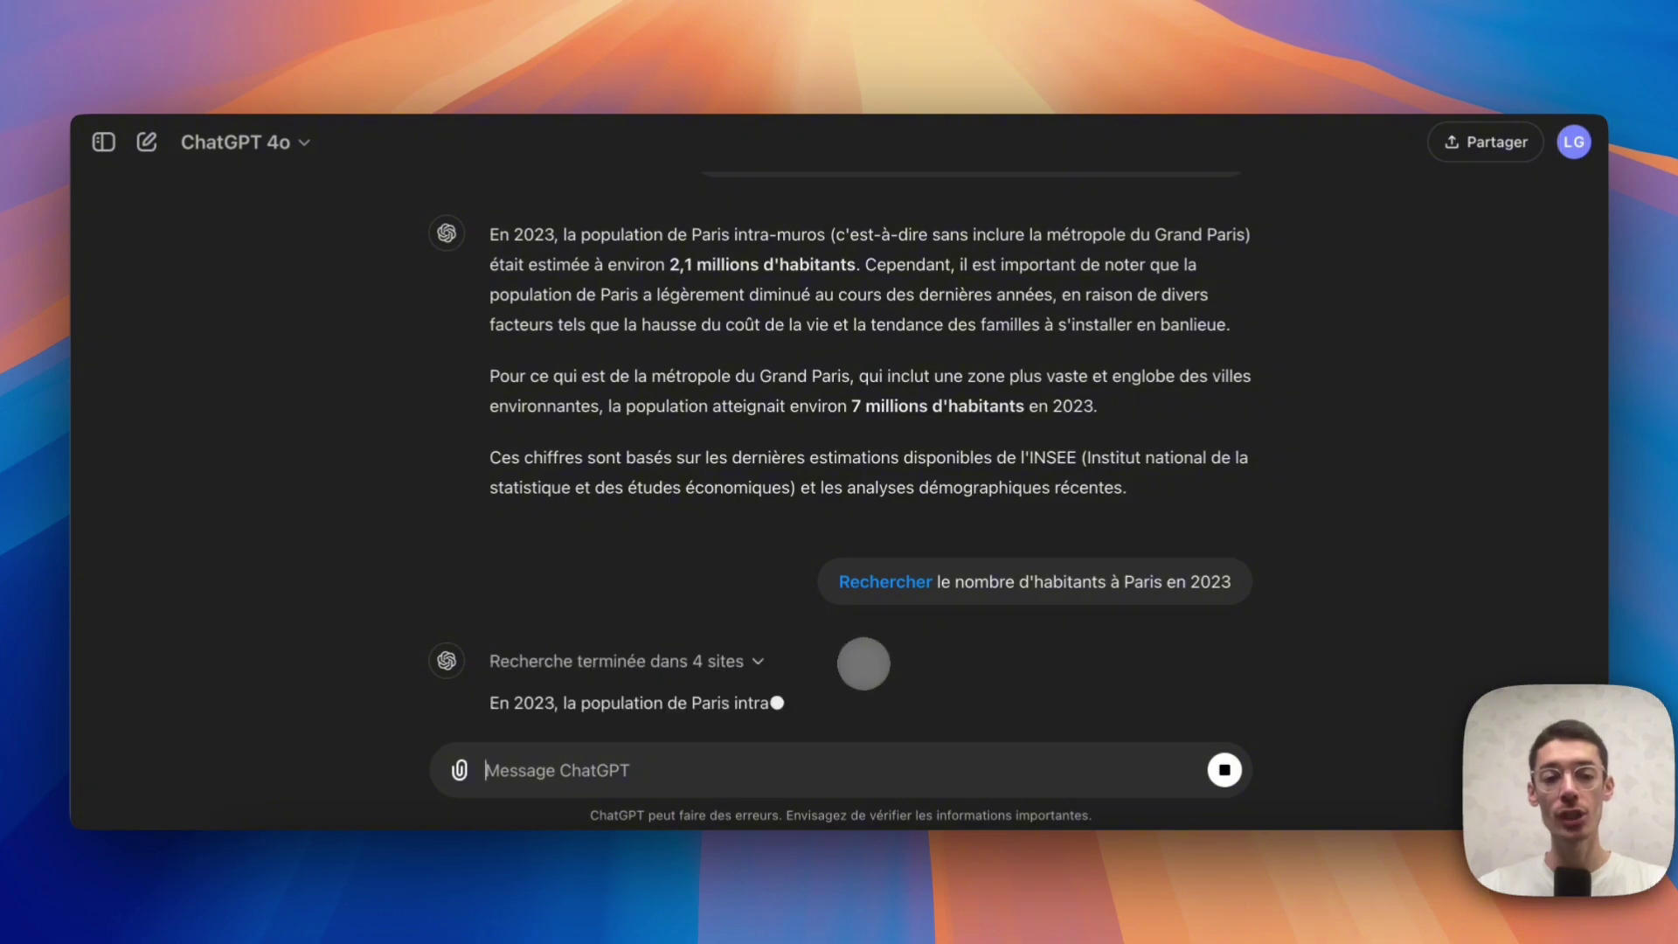
Highlight the original question and compare the population figures in the first reply with those in the web search reply
{"action": "scroll", "coordinate": [829, 621], "scroll_direction": "up", "scroll_amount": 3}
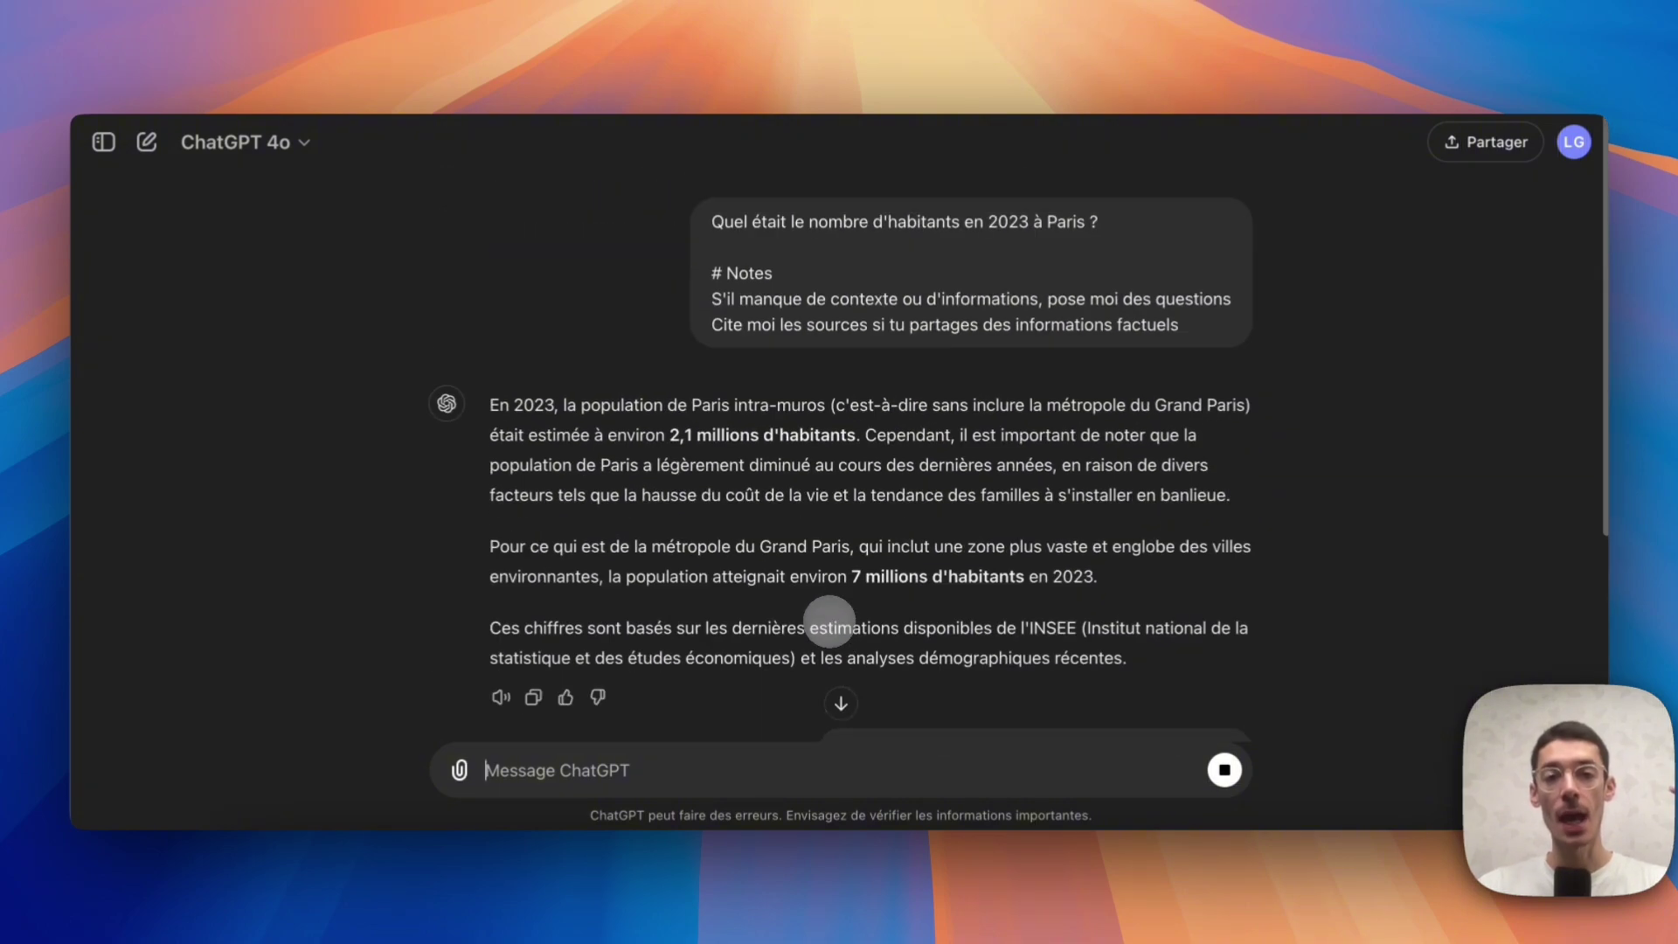
{"action": "left_click_drag", "start_coordinate": [712, 222], "coordinate": [837, 226]}
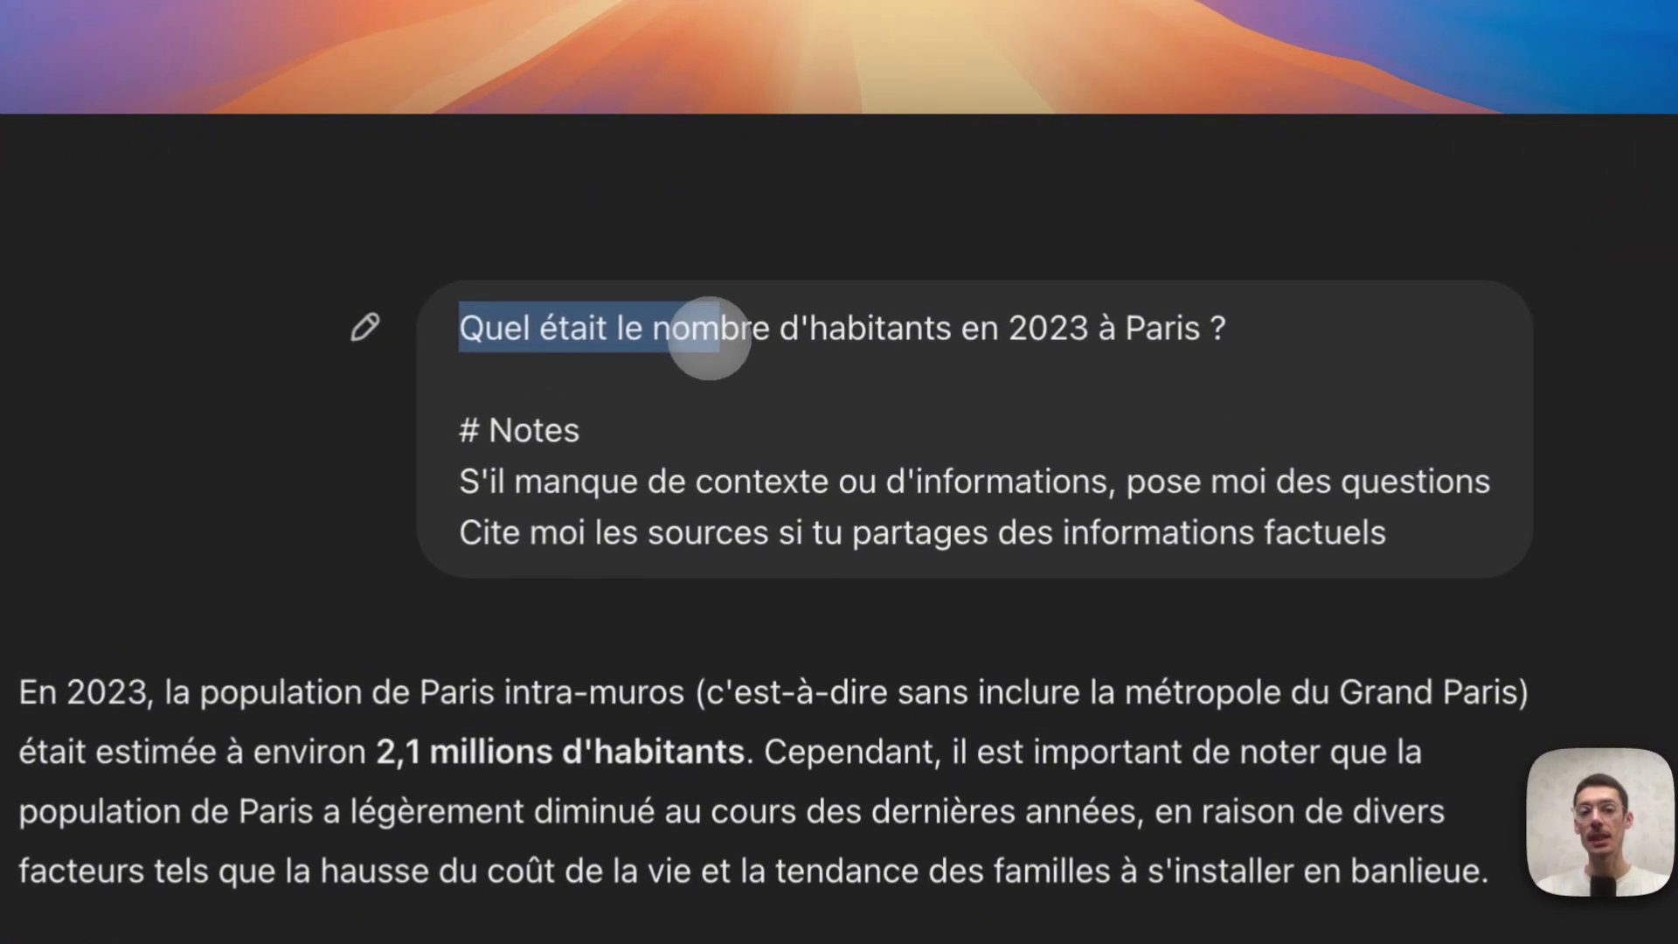
{"action": "left_click_drag", "start_coordinate": [710, 338], "coordinate": [1228, 332]}
{"action": "scroll", "coordinate": [1215, 393], "scroll_direction": "down", "scroll_amount": 5}
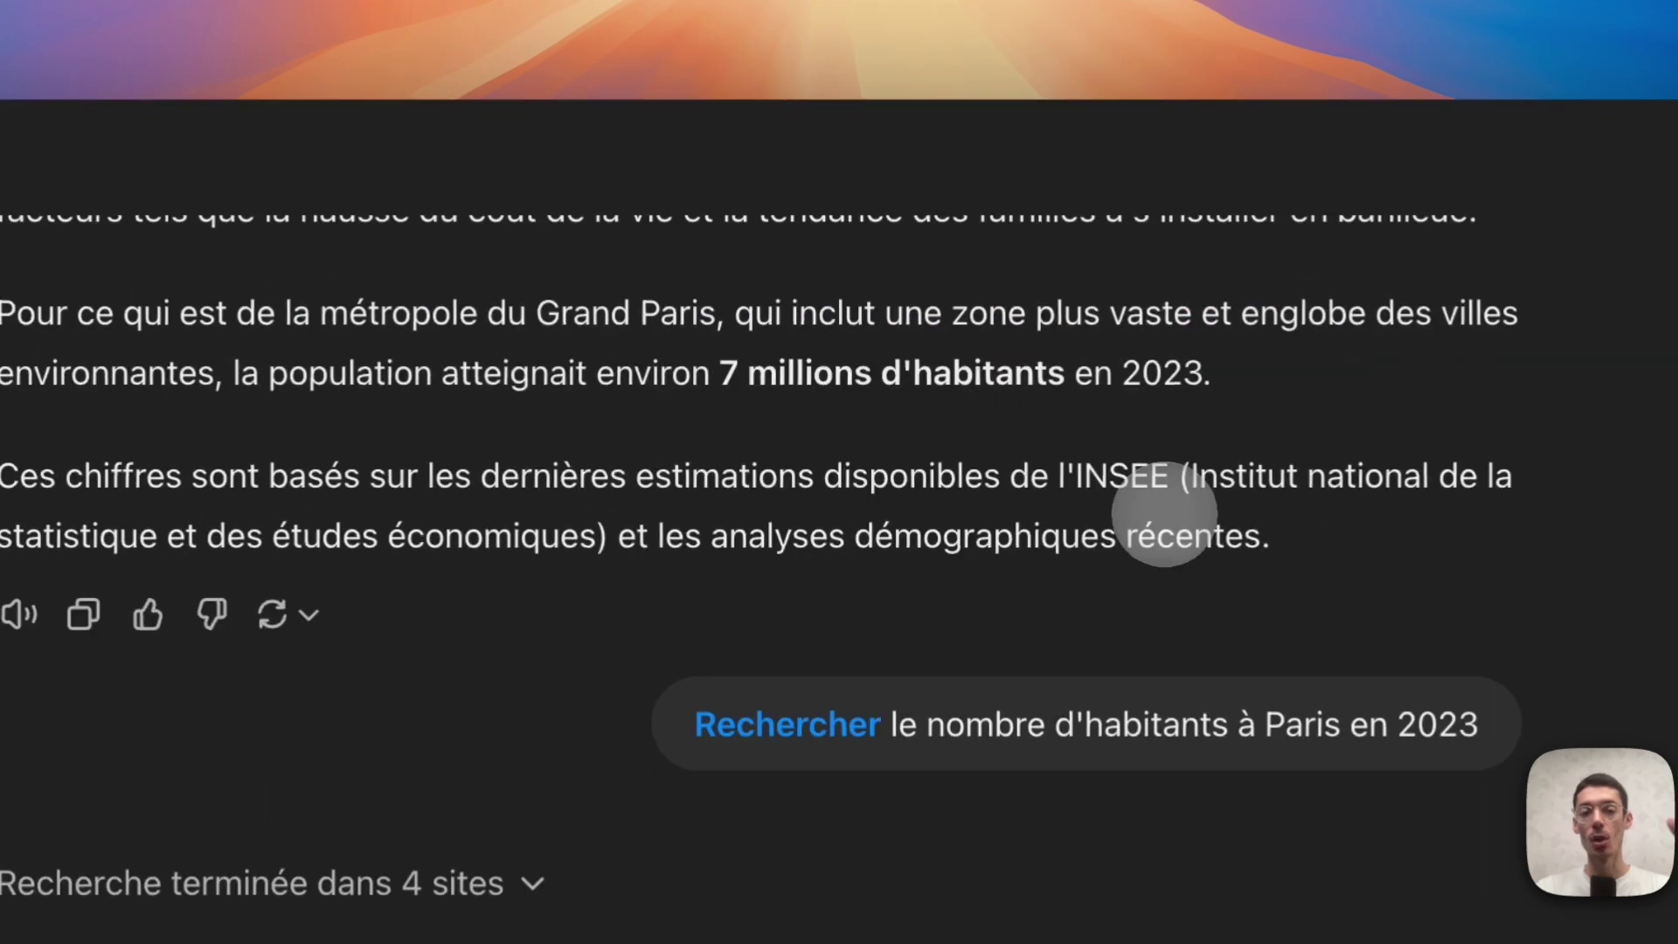
{"action": "scroll", "coordinate": [1164, 513], "scroll_direction": "down", "scroll_amount": 2}
{"action": "scroll", "coordinate": [1159, 514], "scroll_direction": "up", "scroll_amount": 7}
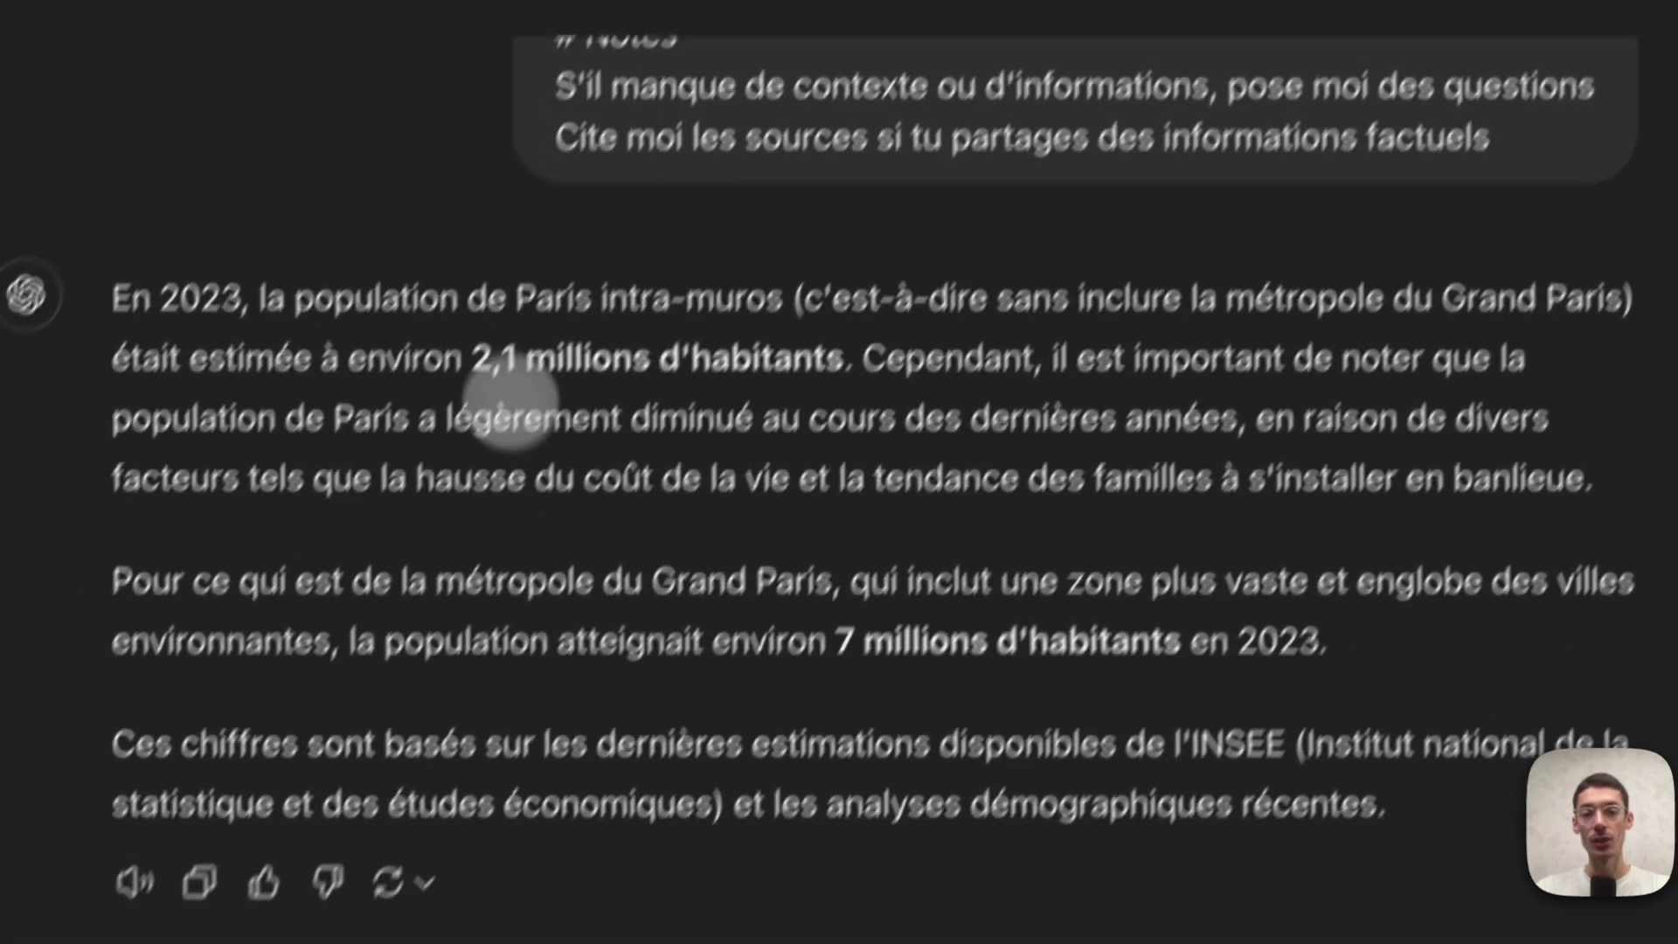
{"action": "left_click_drag", "start_coordinate": [360, 559], "coordinate": [471, 559]}
{"action": "scroll", "coordinate": [631, 282], "scroll_direction": "down", "scroll_amount": 5}
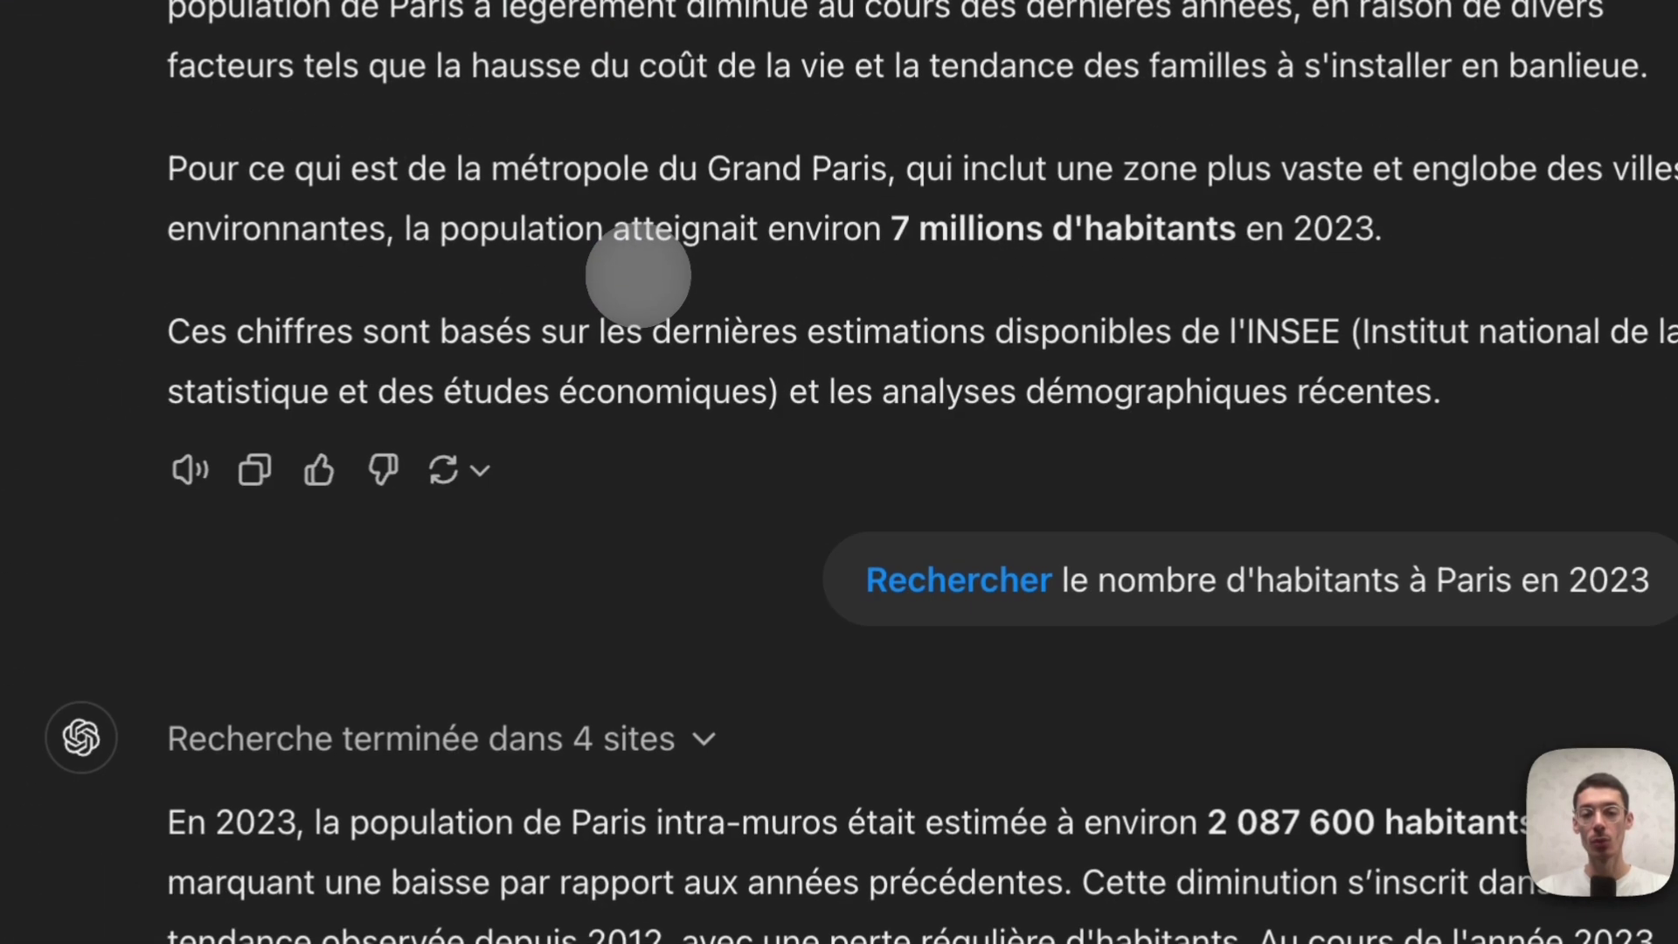
Highlight the population figure in the web search reply and inspect the list of sites it searched
{"action": "left_click_drag", "start_coordinate": [1200, 610], "coordinate": [1415, 611]}
{"action": "scroll", "coordinate": [1412, 616], "scroll_direction": "down", "scroll_amount": 3}
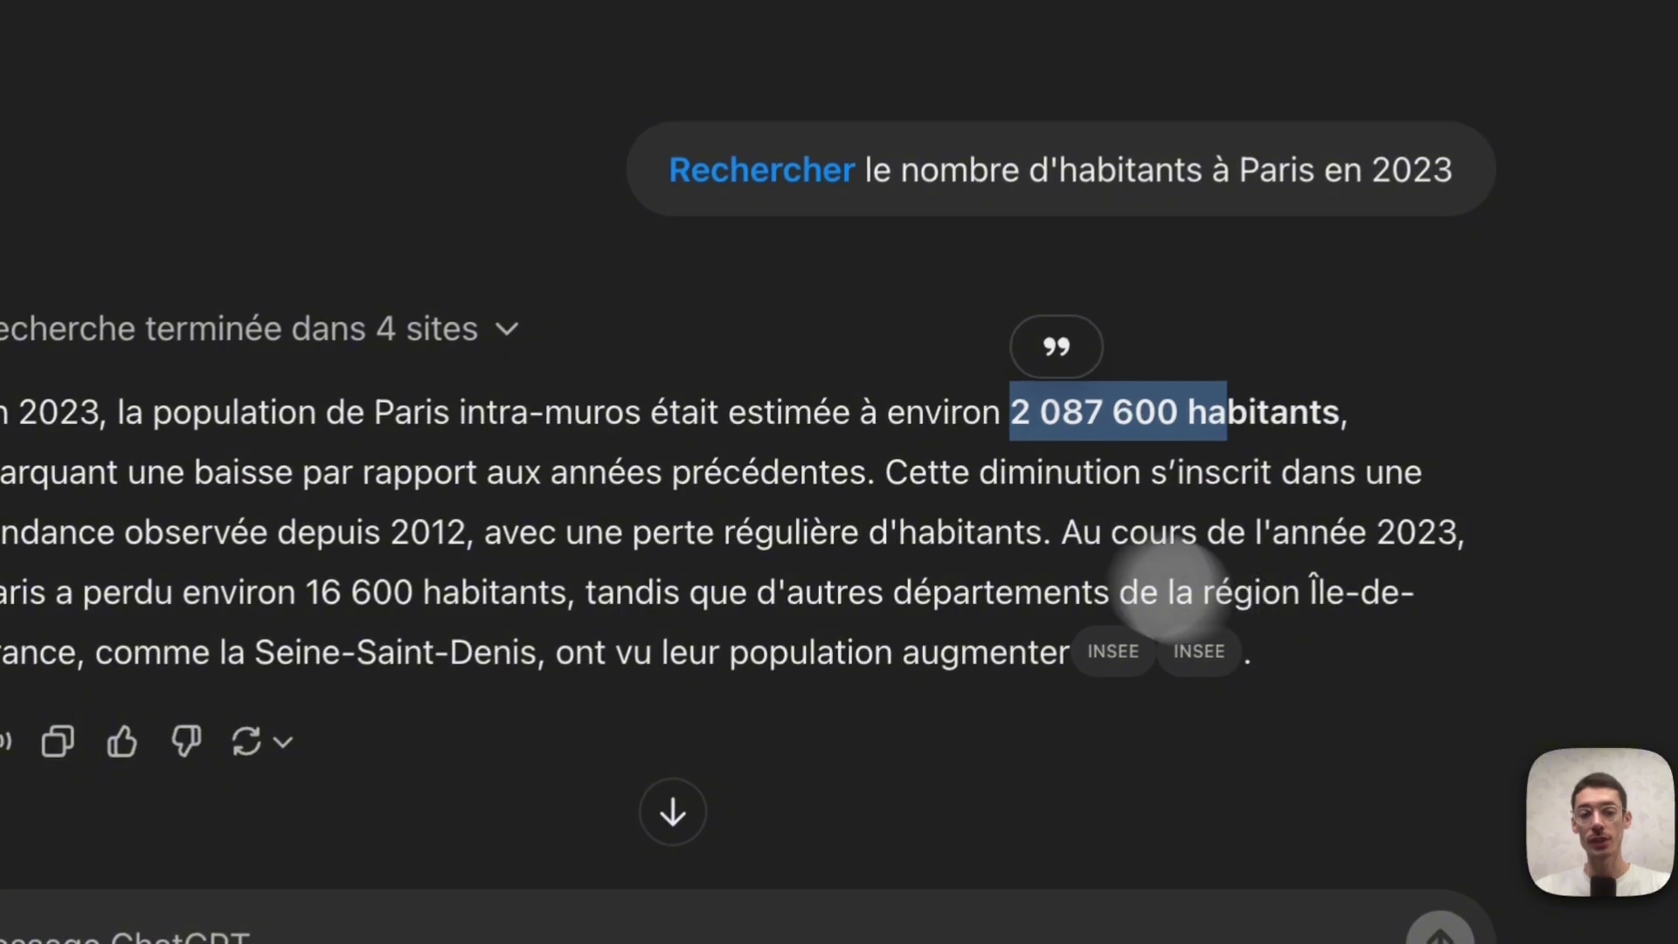
{"action": "left_click", "coordinate": [486, 339]}
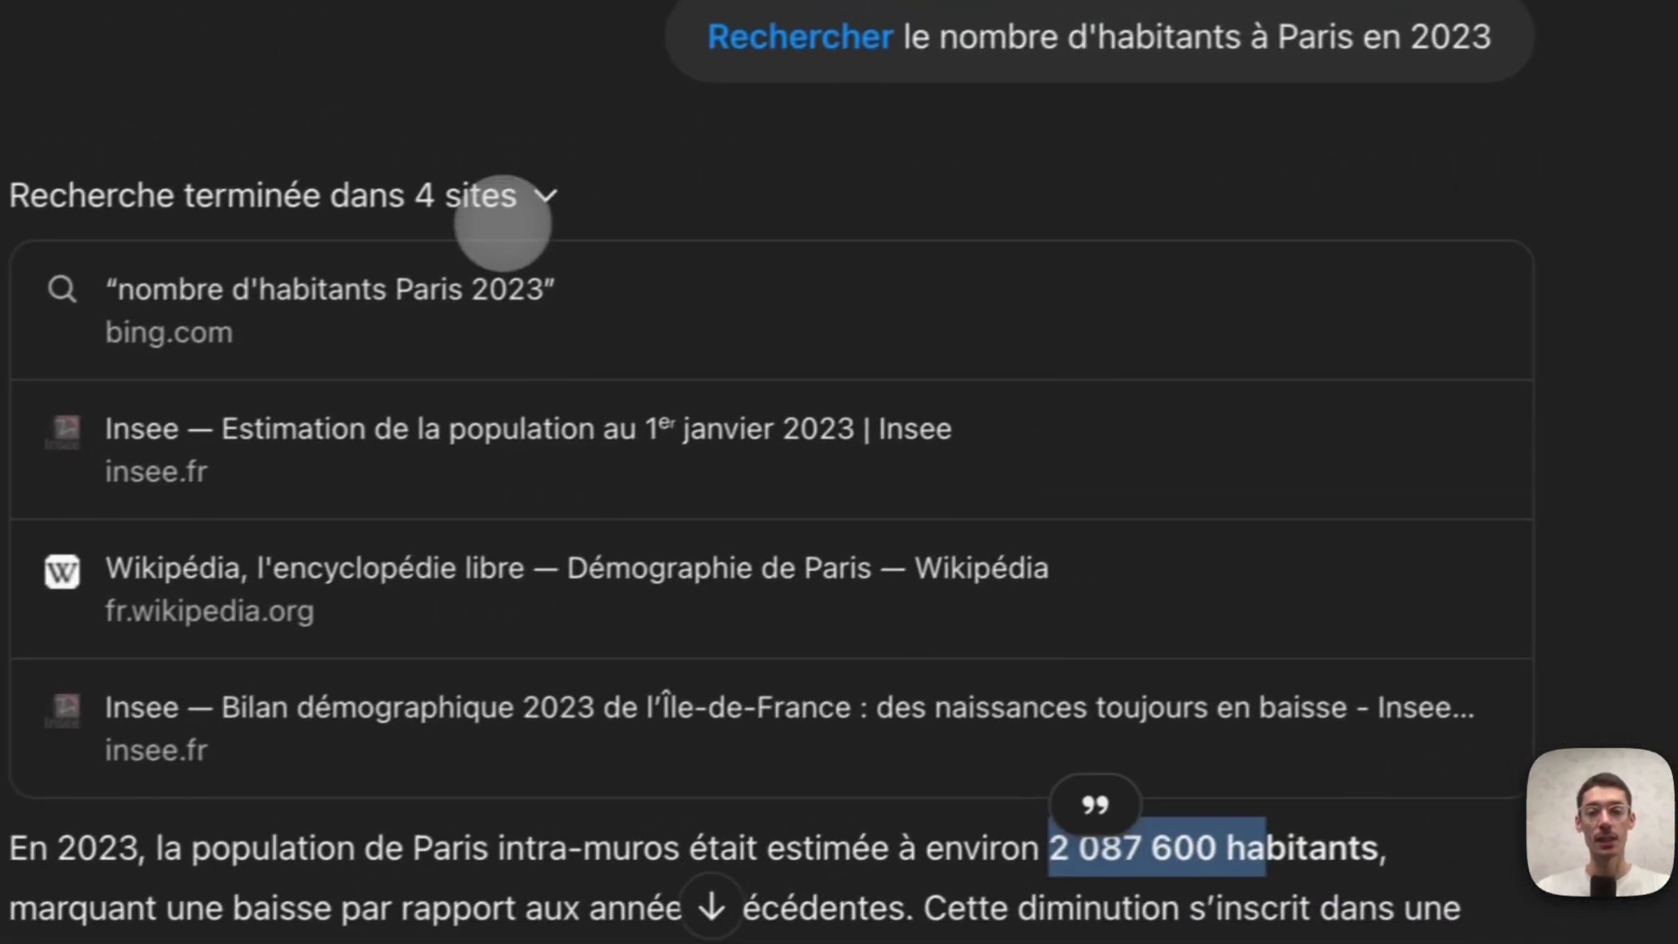
{"action": "left_click", "coordinate": [815, 154]}
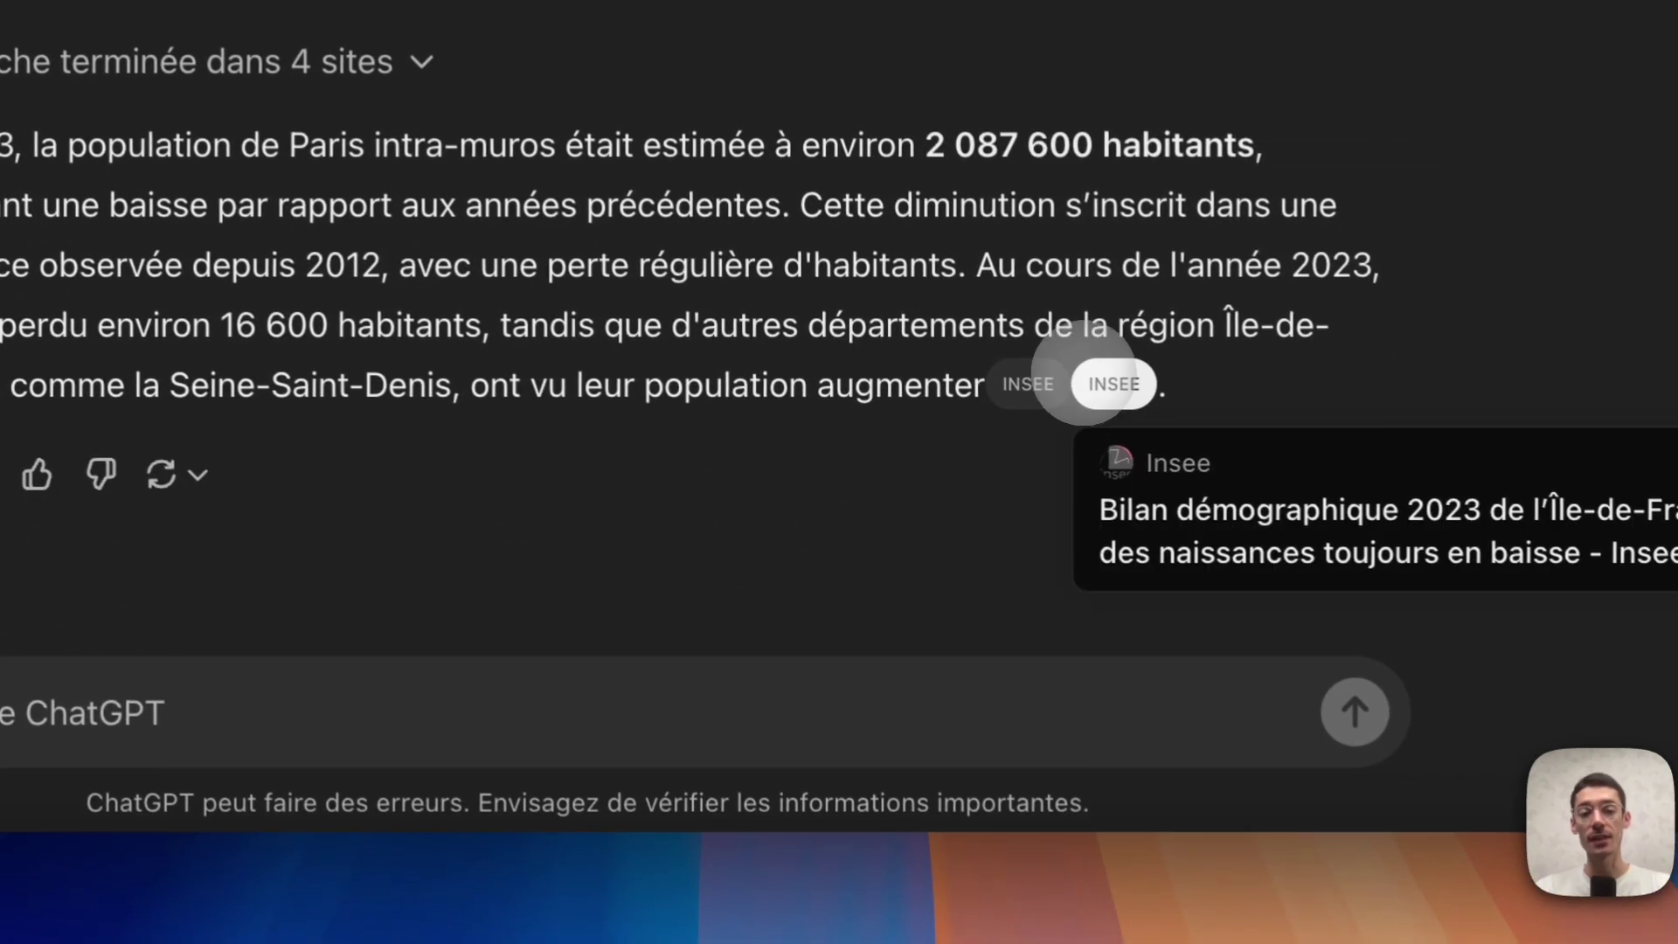
Display the available slash commands, including Rechercher, and clear the message field
{"action": "left_click", "coordinate": [358, 711]}
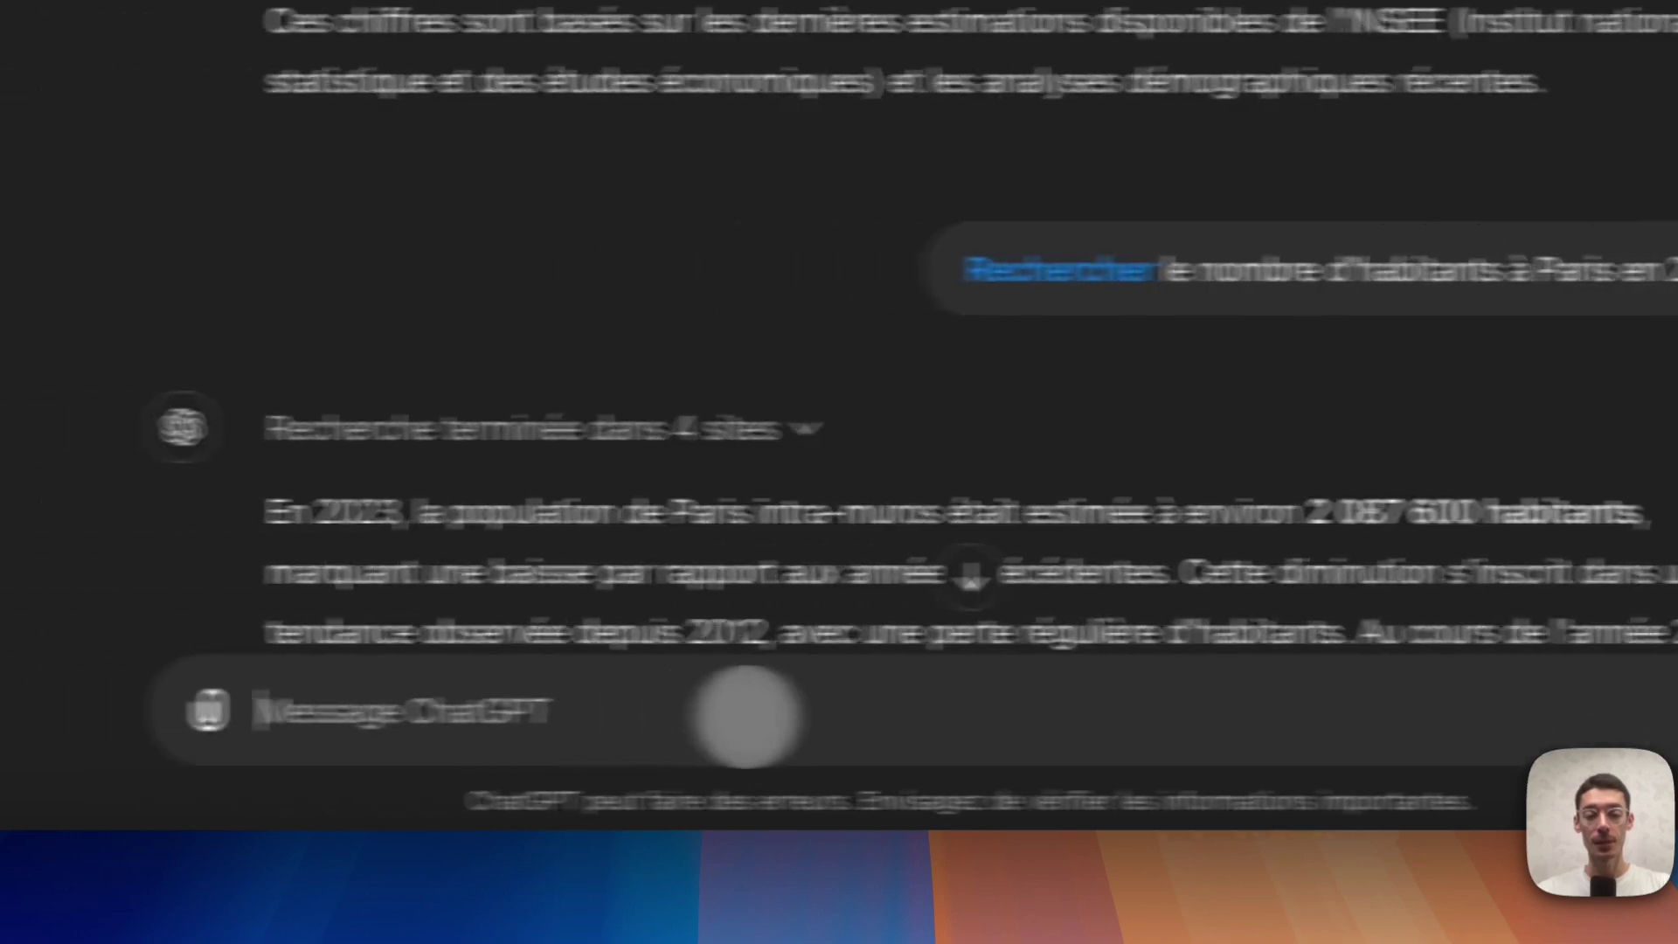
{"action": "type", "text": "/"}
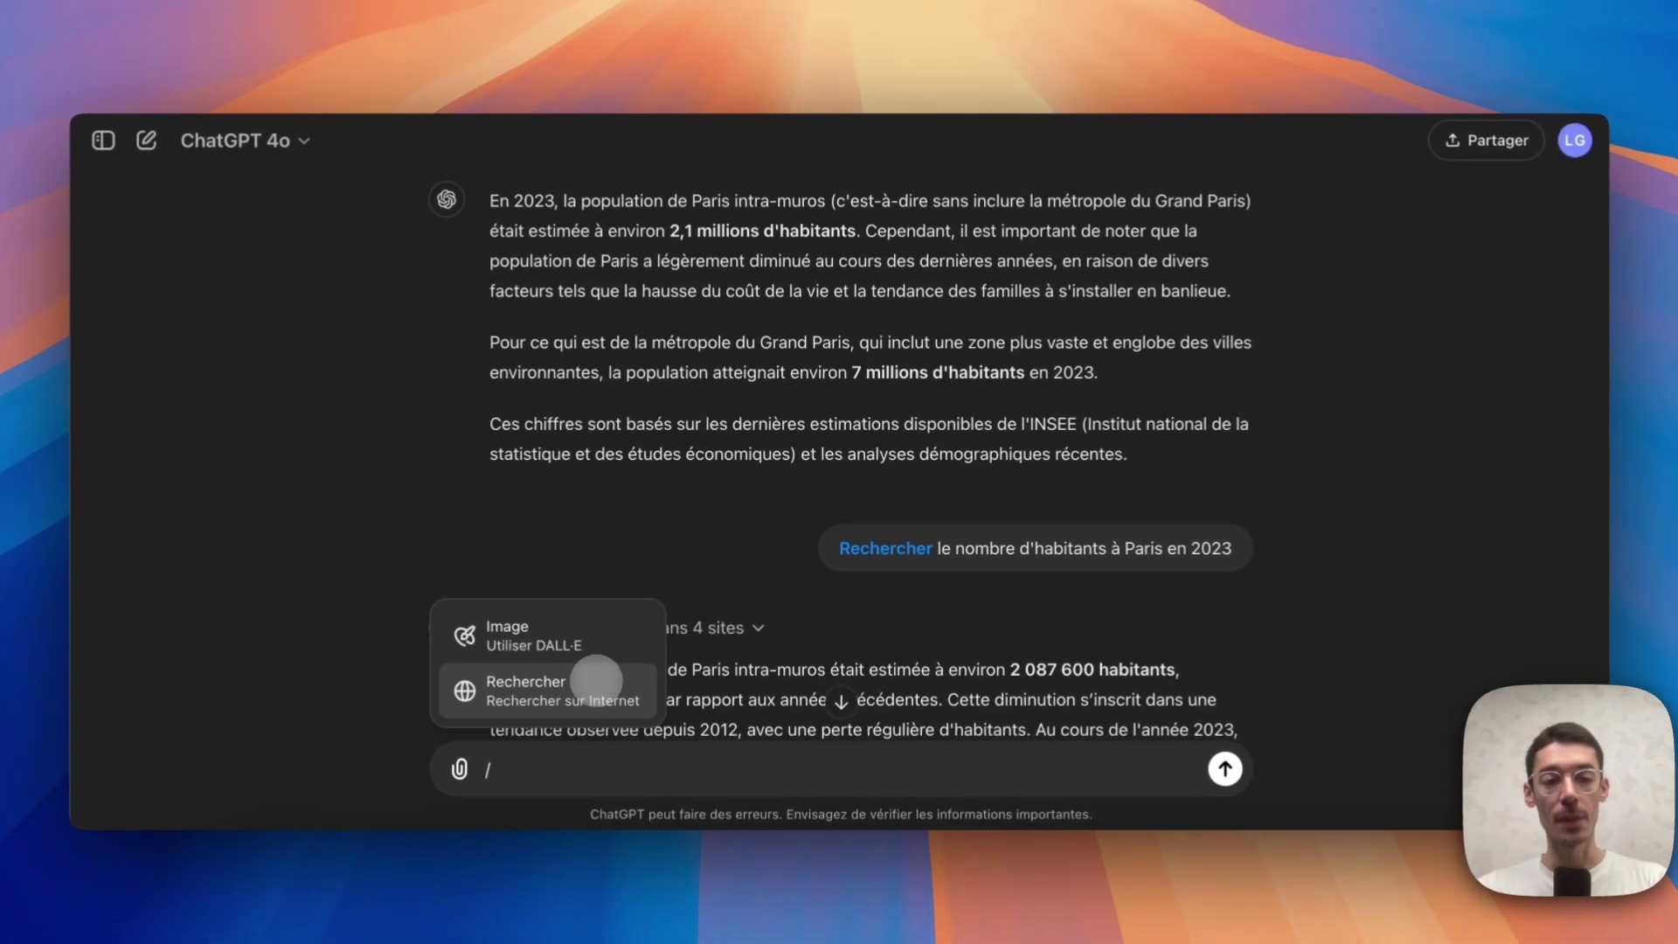
{"action": "key", "text": "BackSpace"}
{"action": "scroll", "coordinate": [709, 657], "scroll_direction": "down", "scroll_amount": 5}
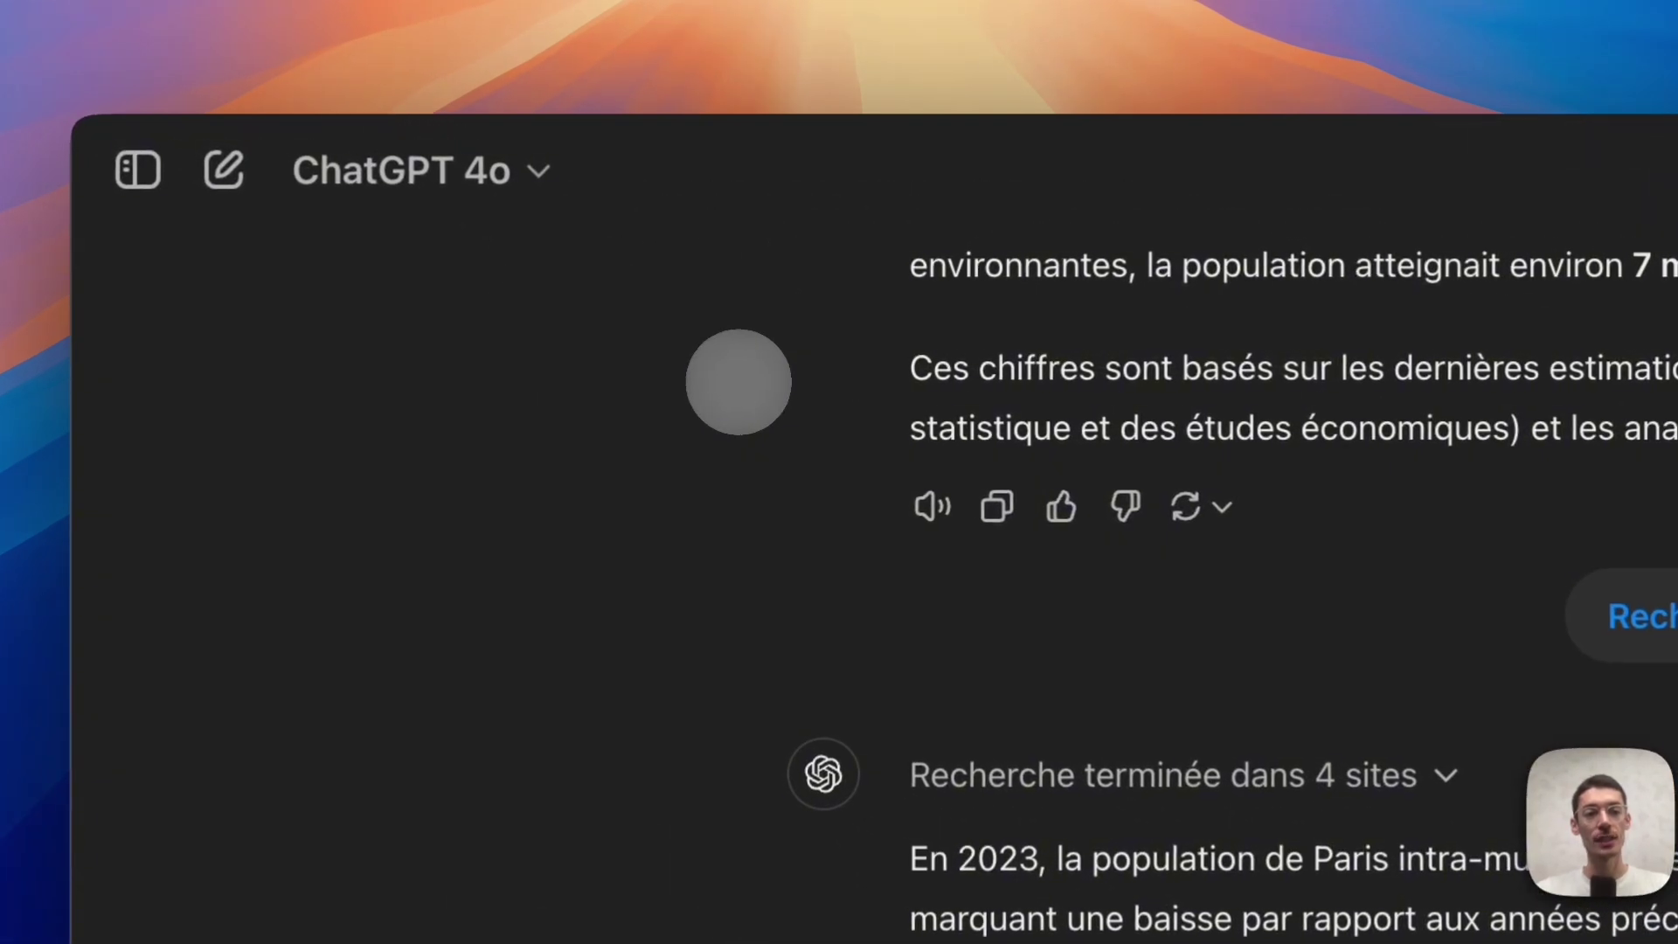
Switch the model to GPT-4o with canvas and start a new chat
{"action": "left_click", "coordinate": [568, 194]}
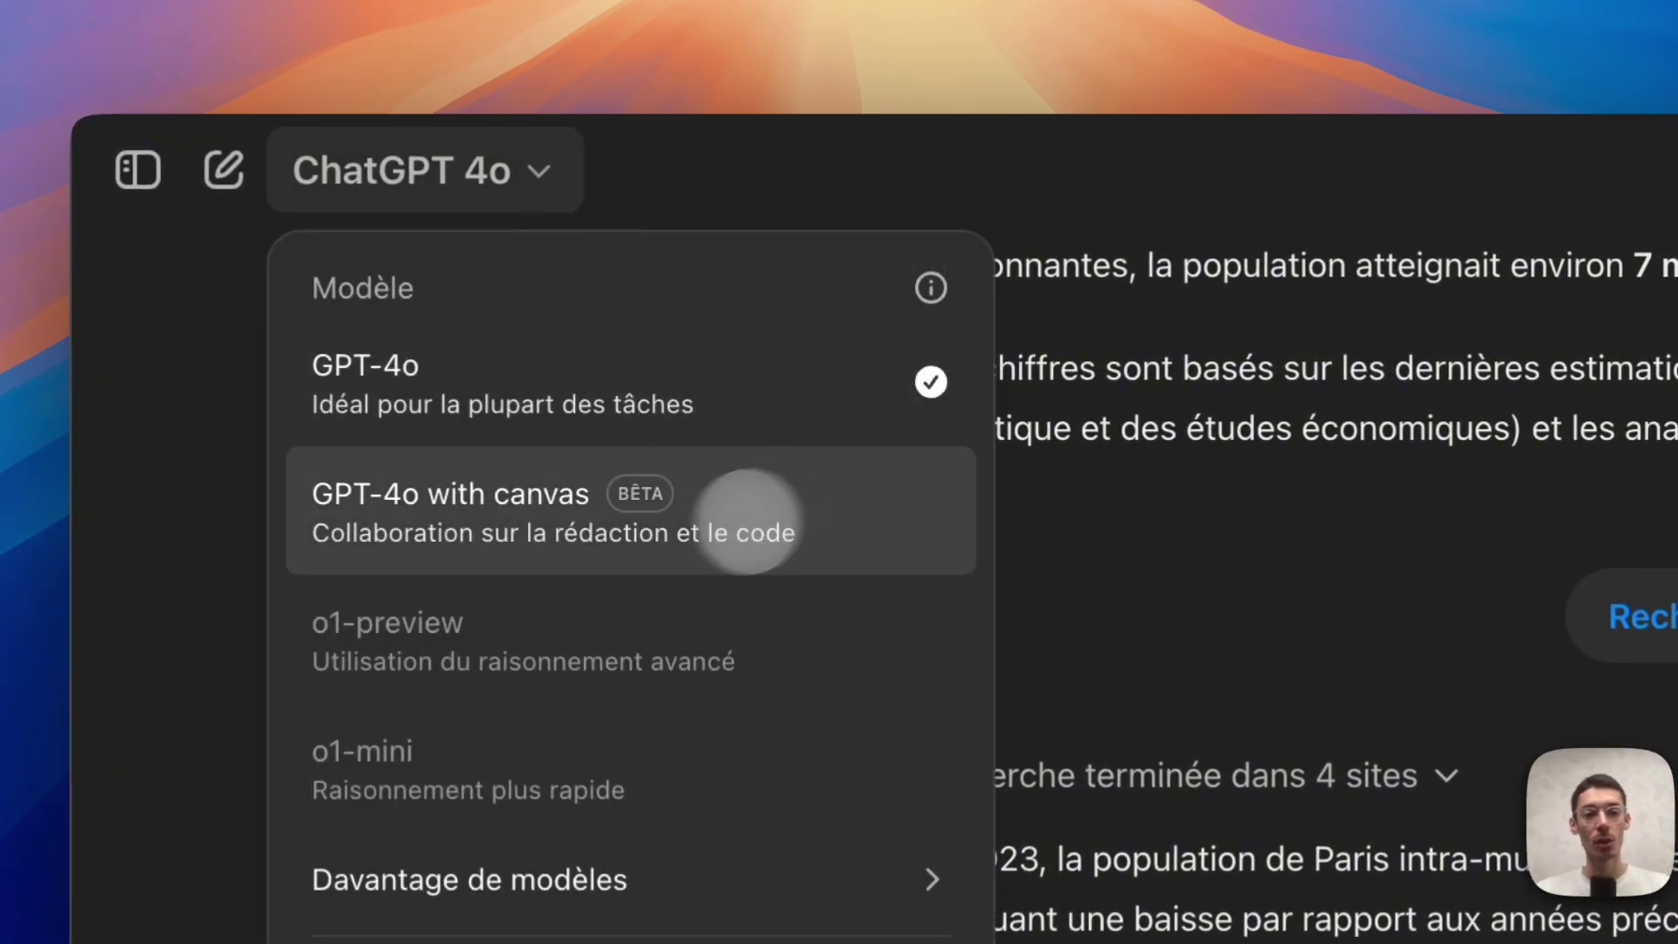
{"action": "left_click", "coordinate": [559, 508]}
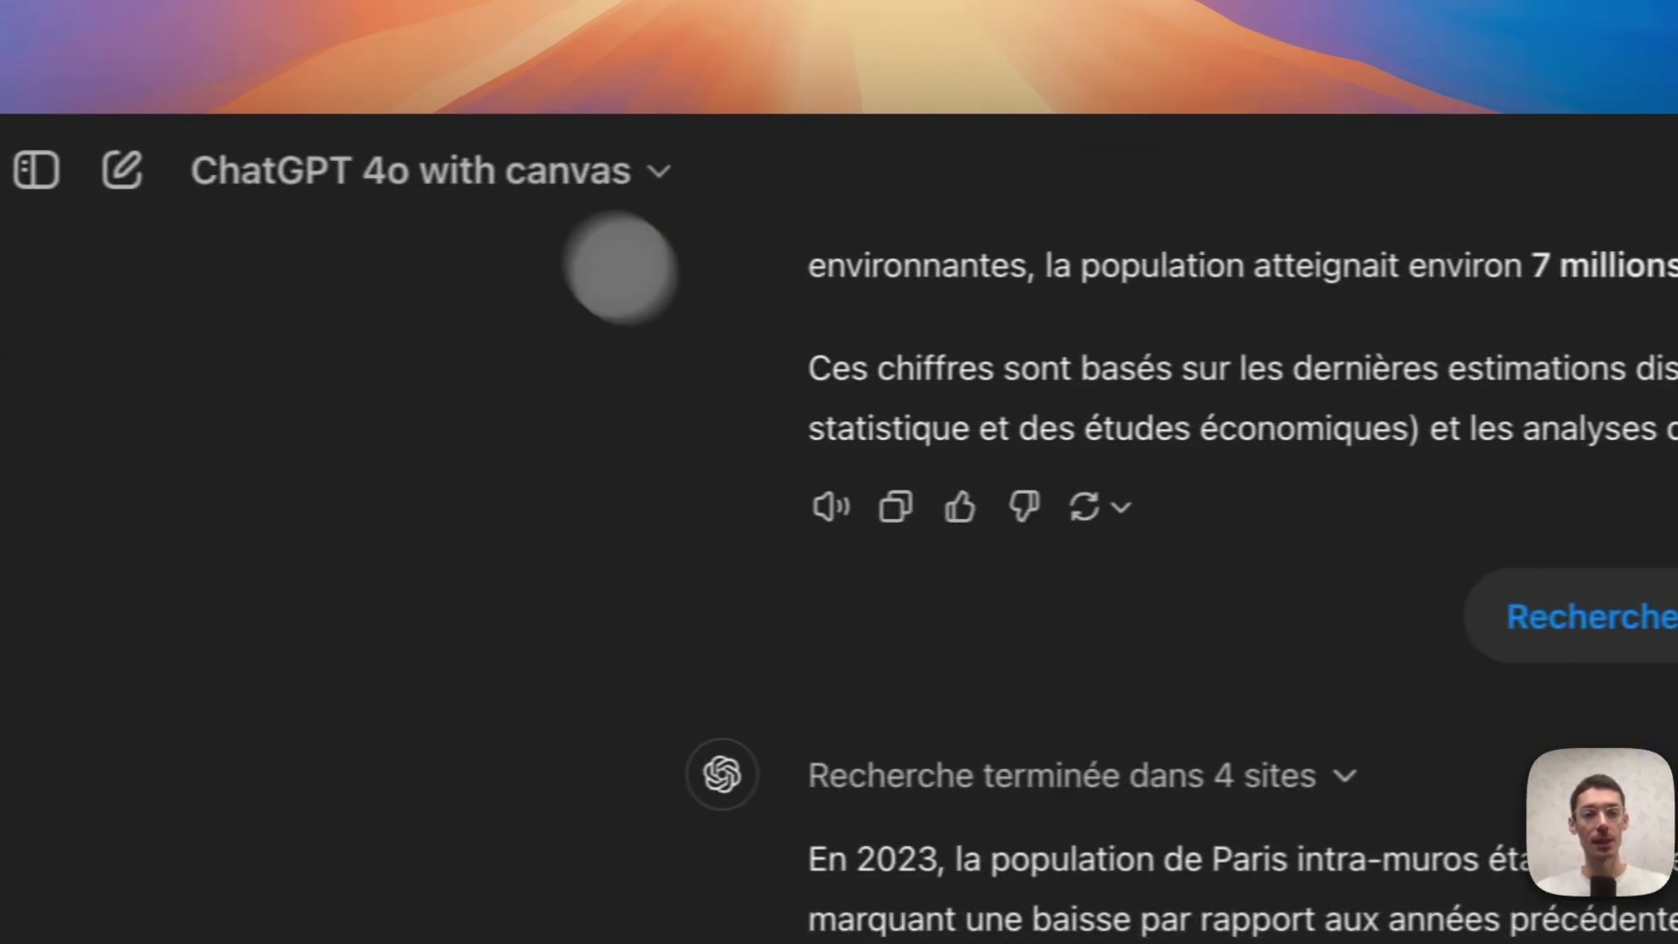
{"action": "left_click", "coordinate": [229, 179]}
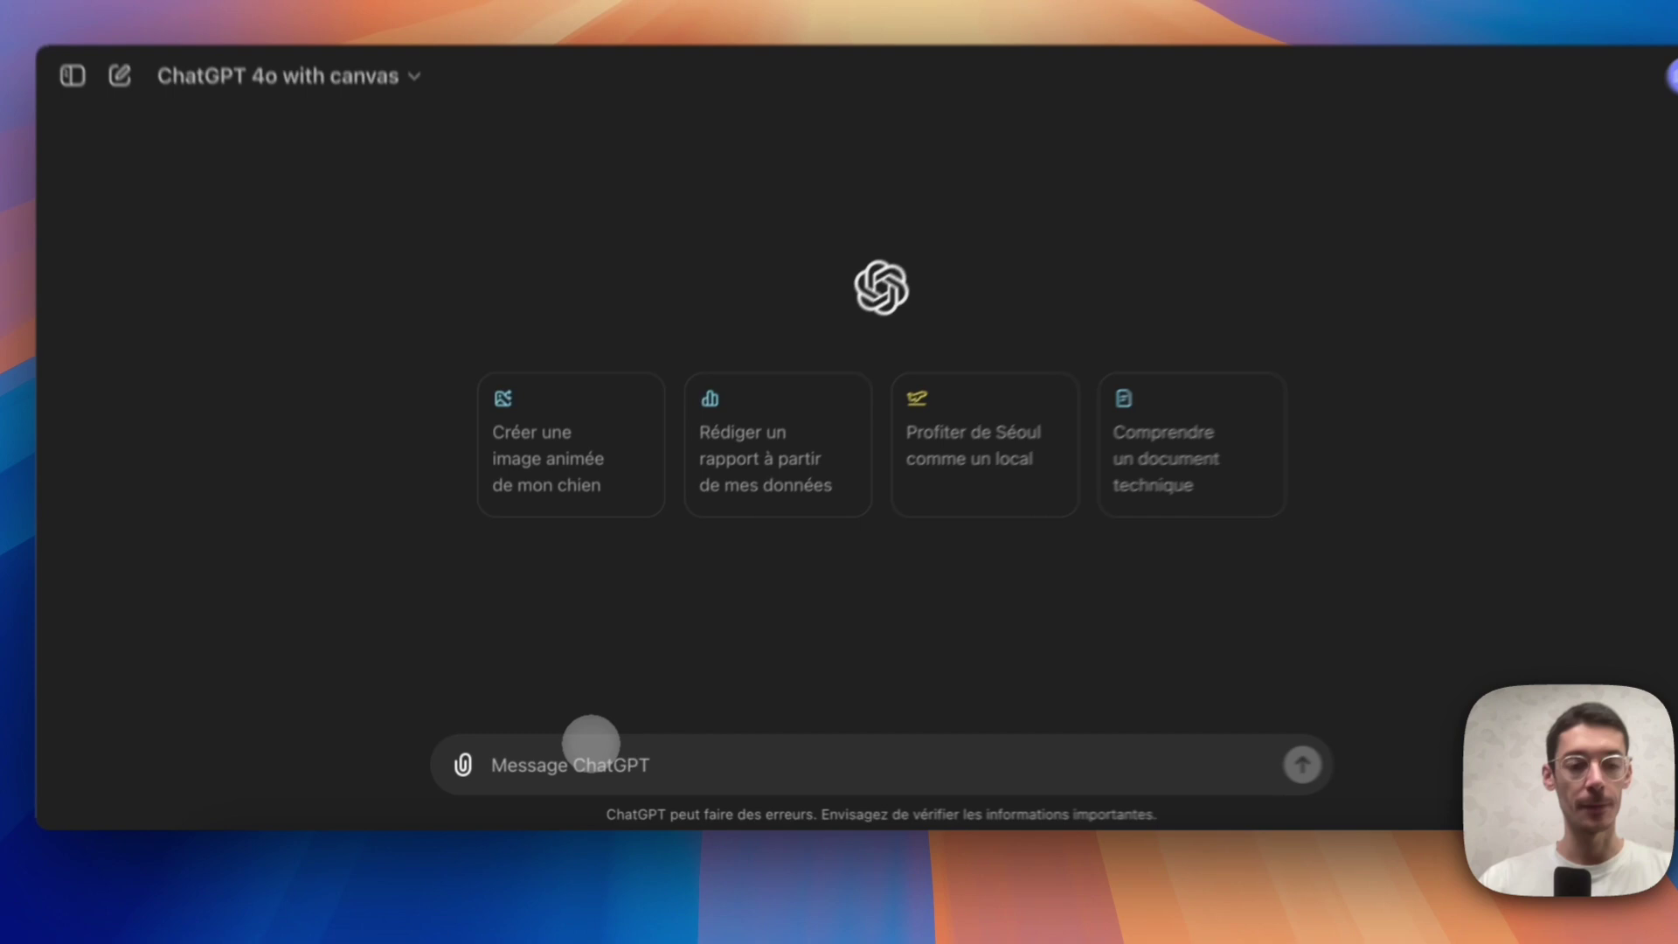
Send the prompt "Rédige un article de blog sur visiter Paris en un week-end"
{"action": "left_click", "coordinate": [581, 753]}
{"action": "type", "text": "Rédige un article de blog sur visiter Paris en un week-end"}
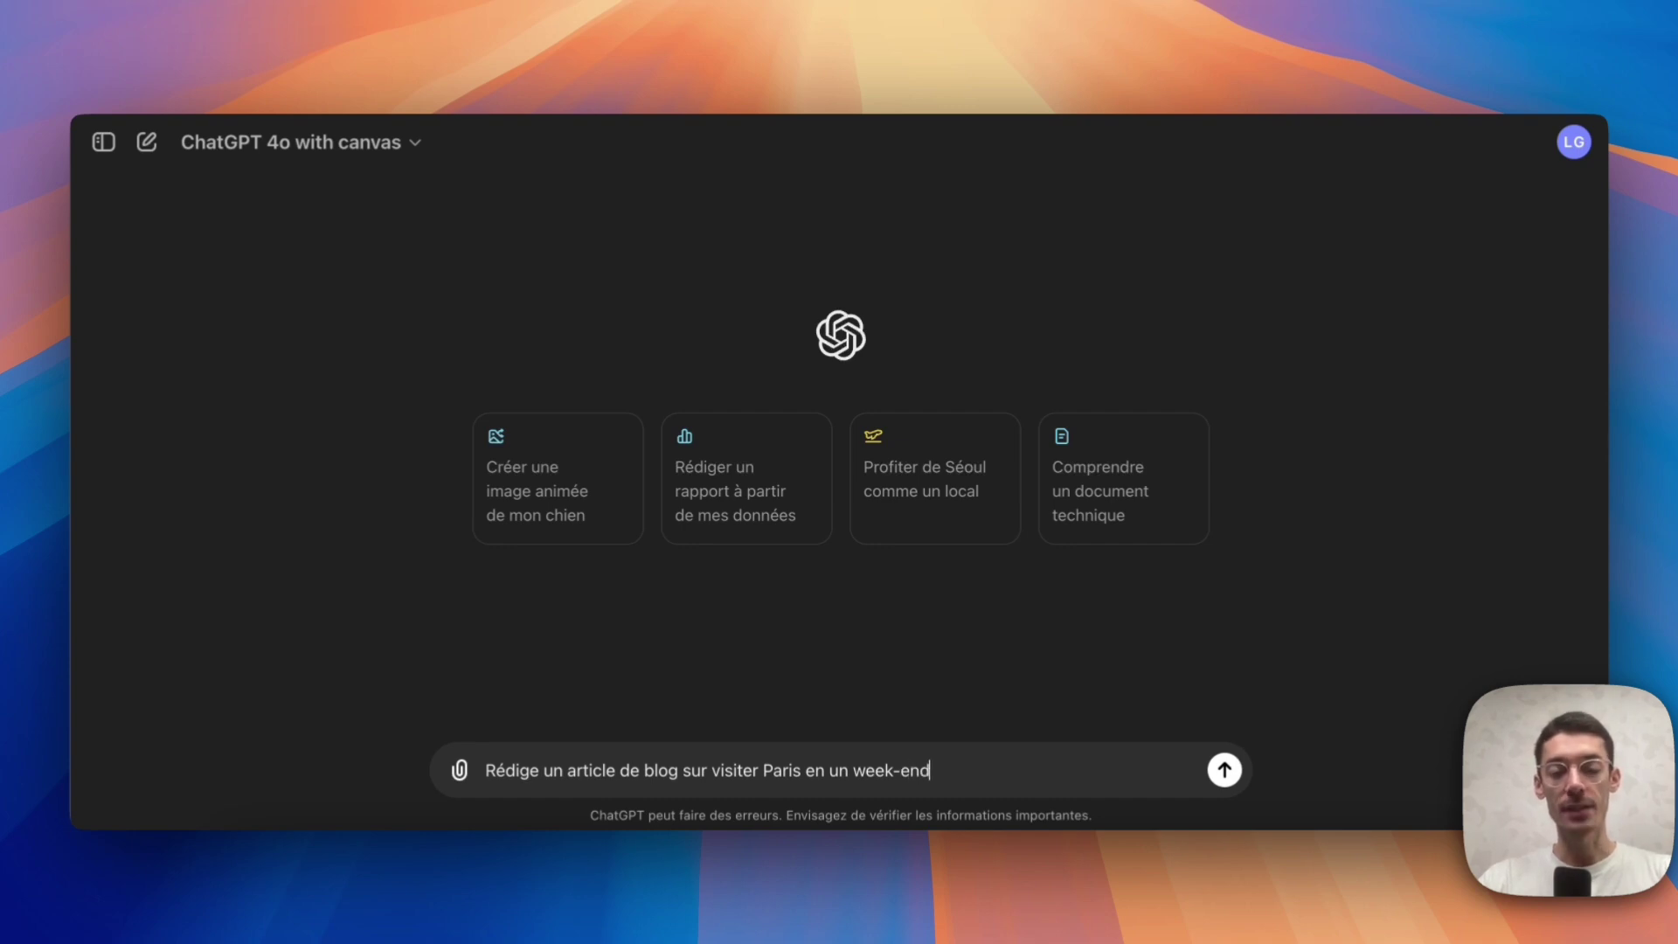
{"action": "key", "text": "Return"}
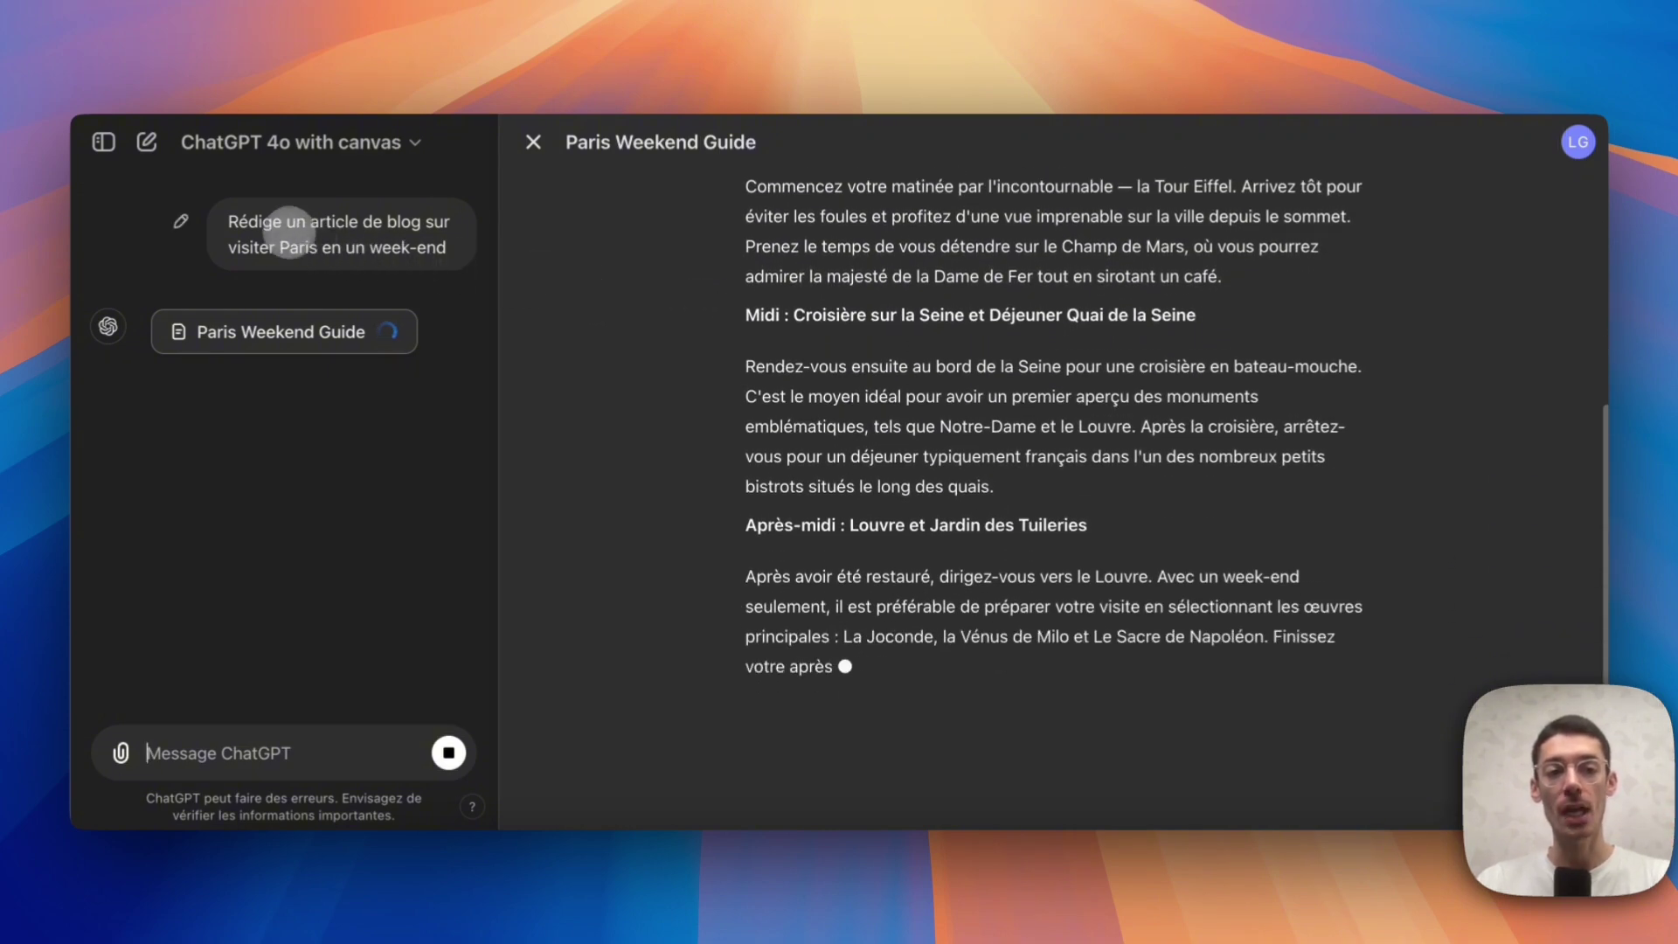
Examine the capitalization of the generated article's title by highlighting it in the canvas
{"action": "scroll", "coordinate": [674, 297], "scroll_direction": "up", "scroll_amount": 15}
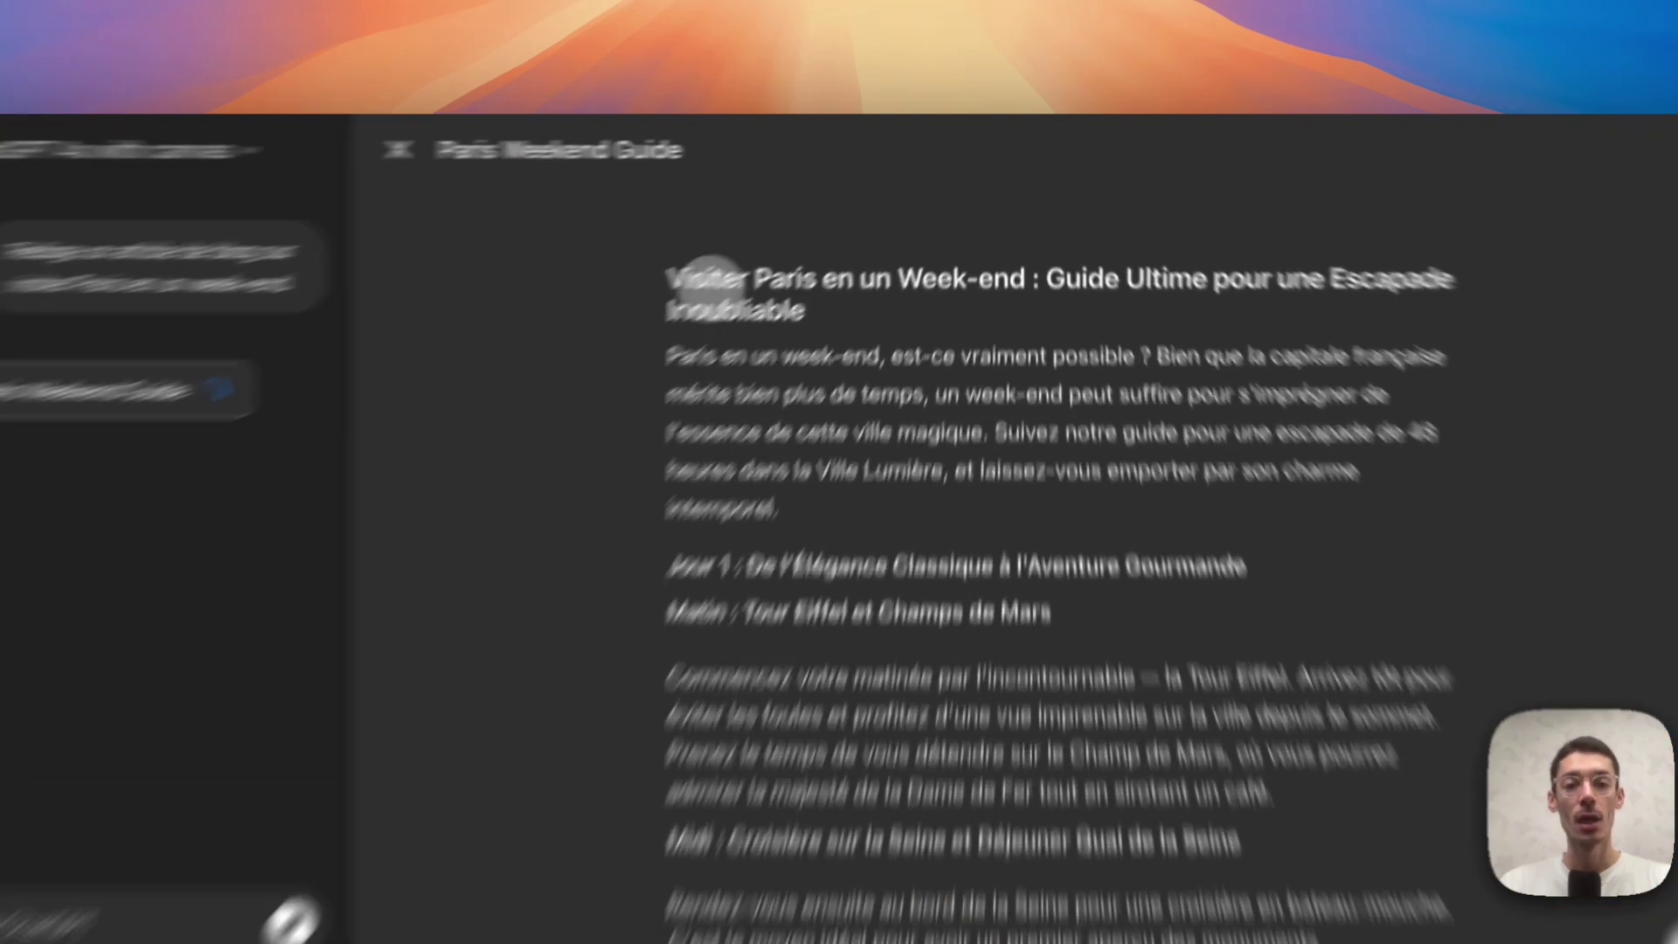
{"action": "left_click_drag", "start_coordinate": [744, 244], "coordinate": [1065, 271]}
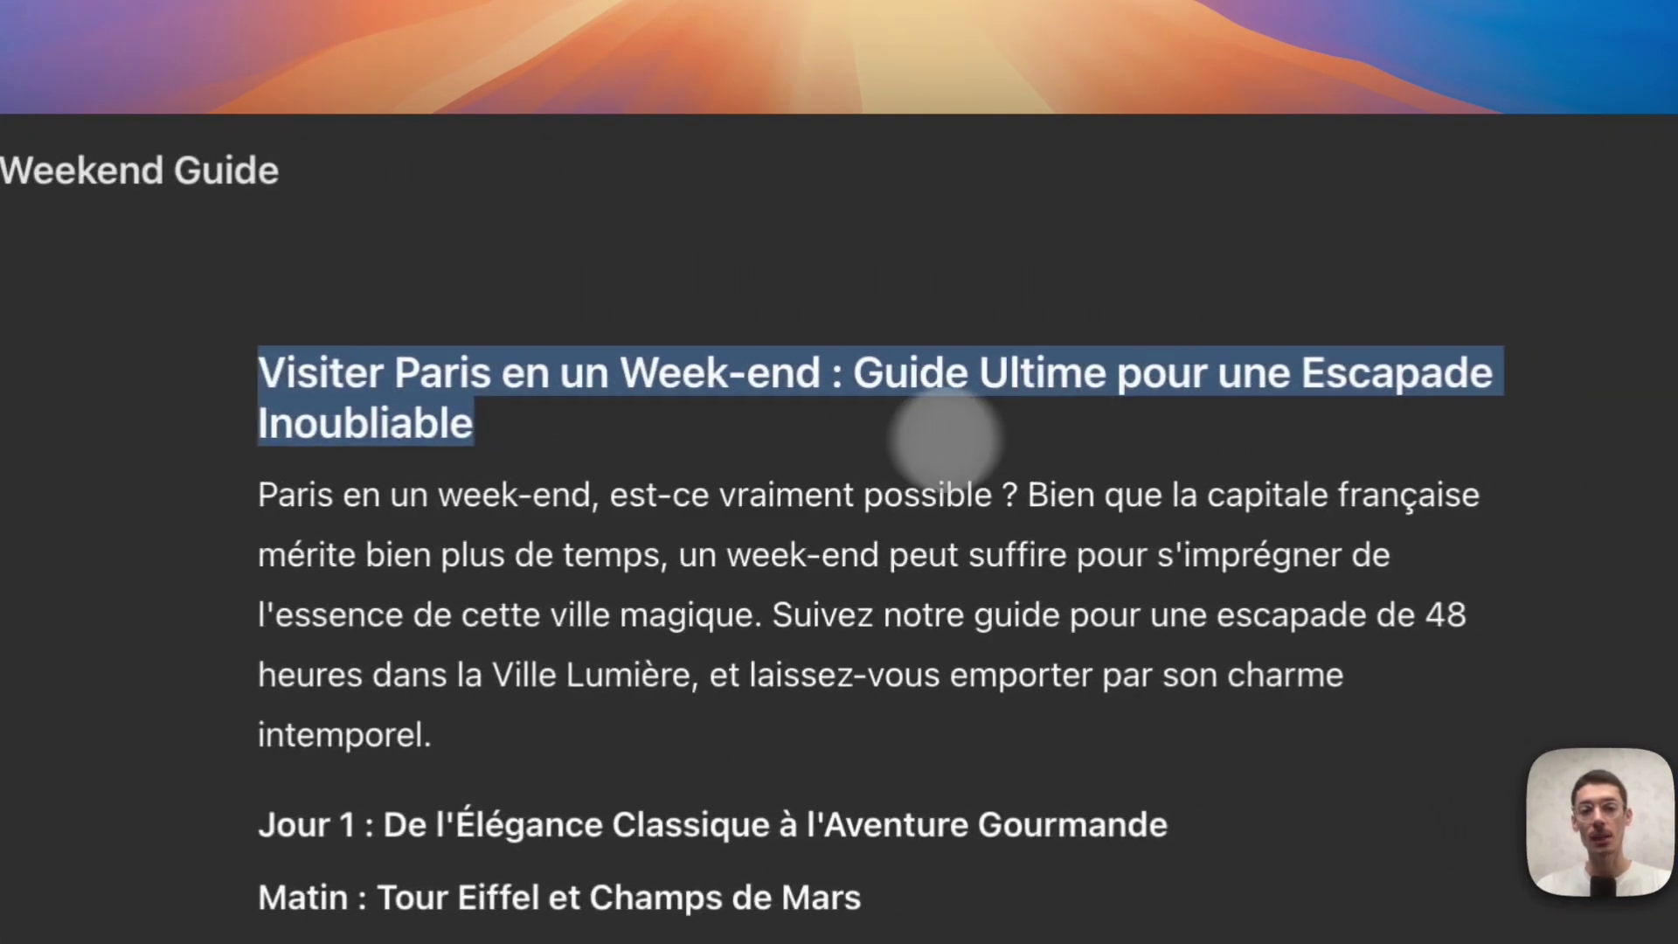
{"action": "left_click", "coordinate": [1141, 411]}
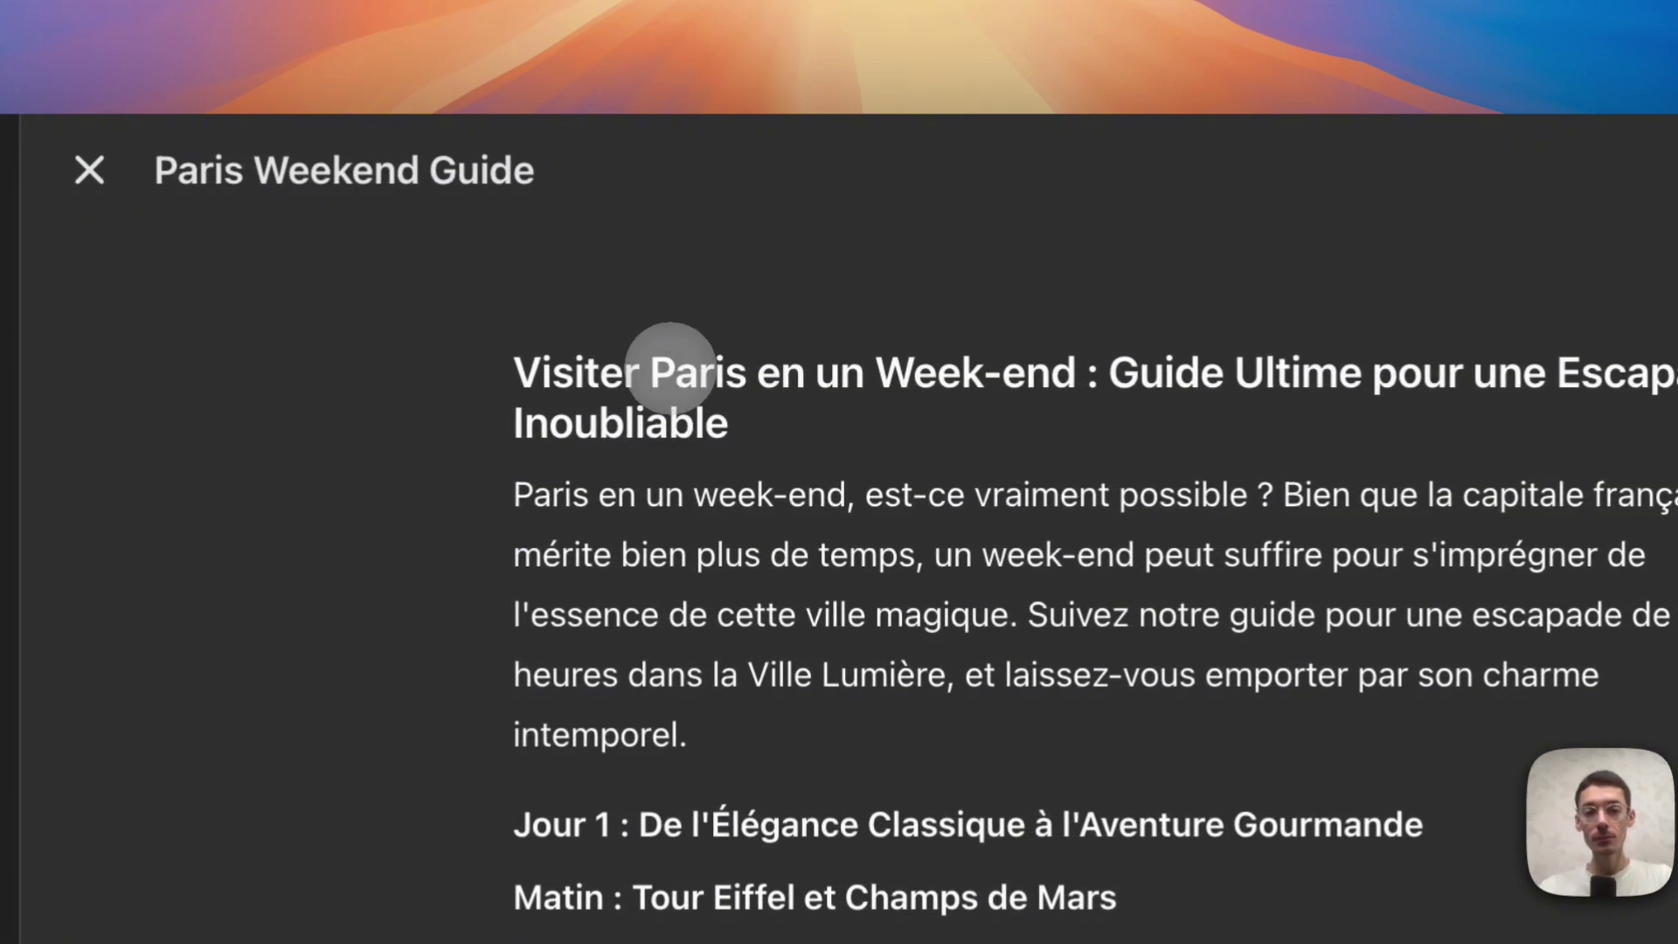
{"action": "left_click_drag", "start_coordinate": [865, 371], "coordinate": [891, 350]}
{"action": "left_click", "coordinate": [1200, 400]}
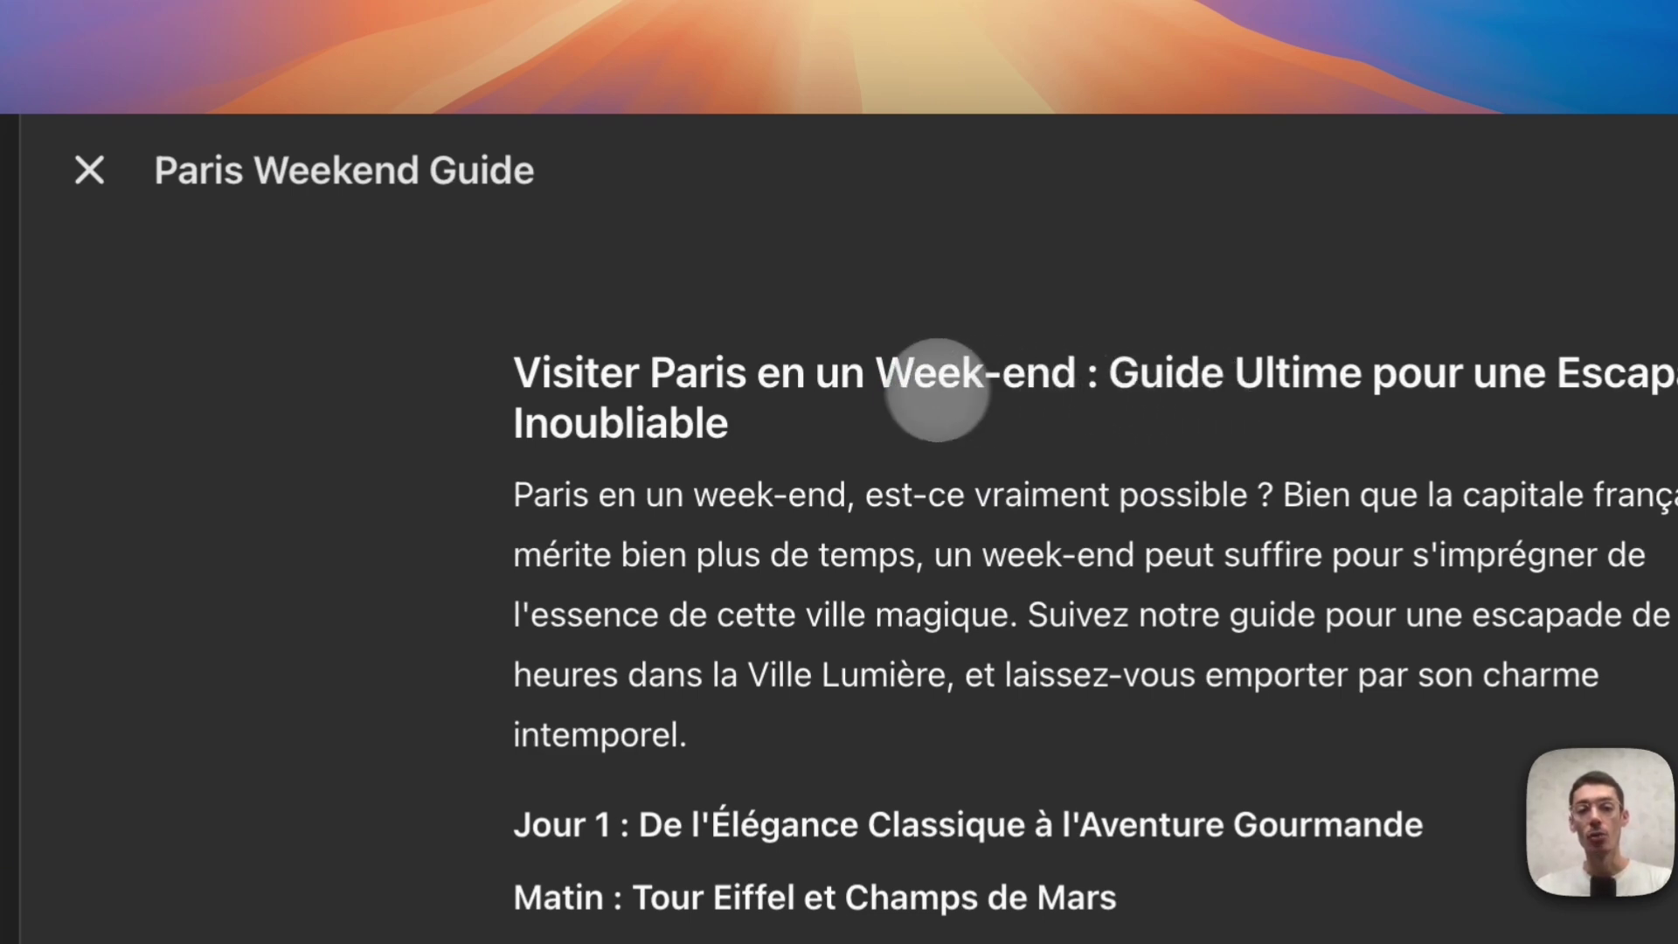
{"action": "triple_click", "coordinate": [908, 381]}
{"action": "left_click_drag", "start_coordinate": [546, 357], "coordinate": [480, 356]}
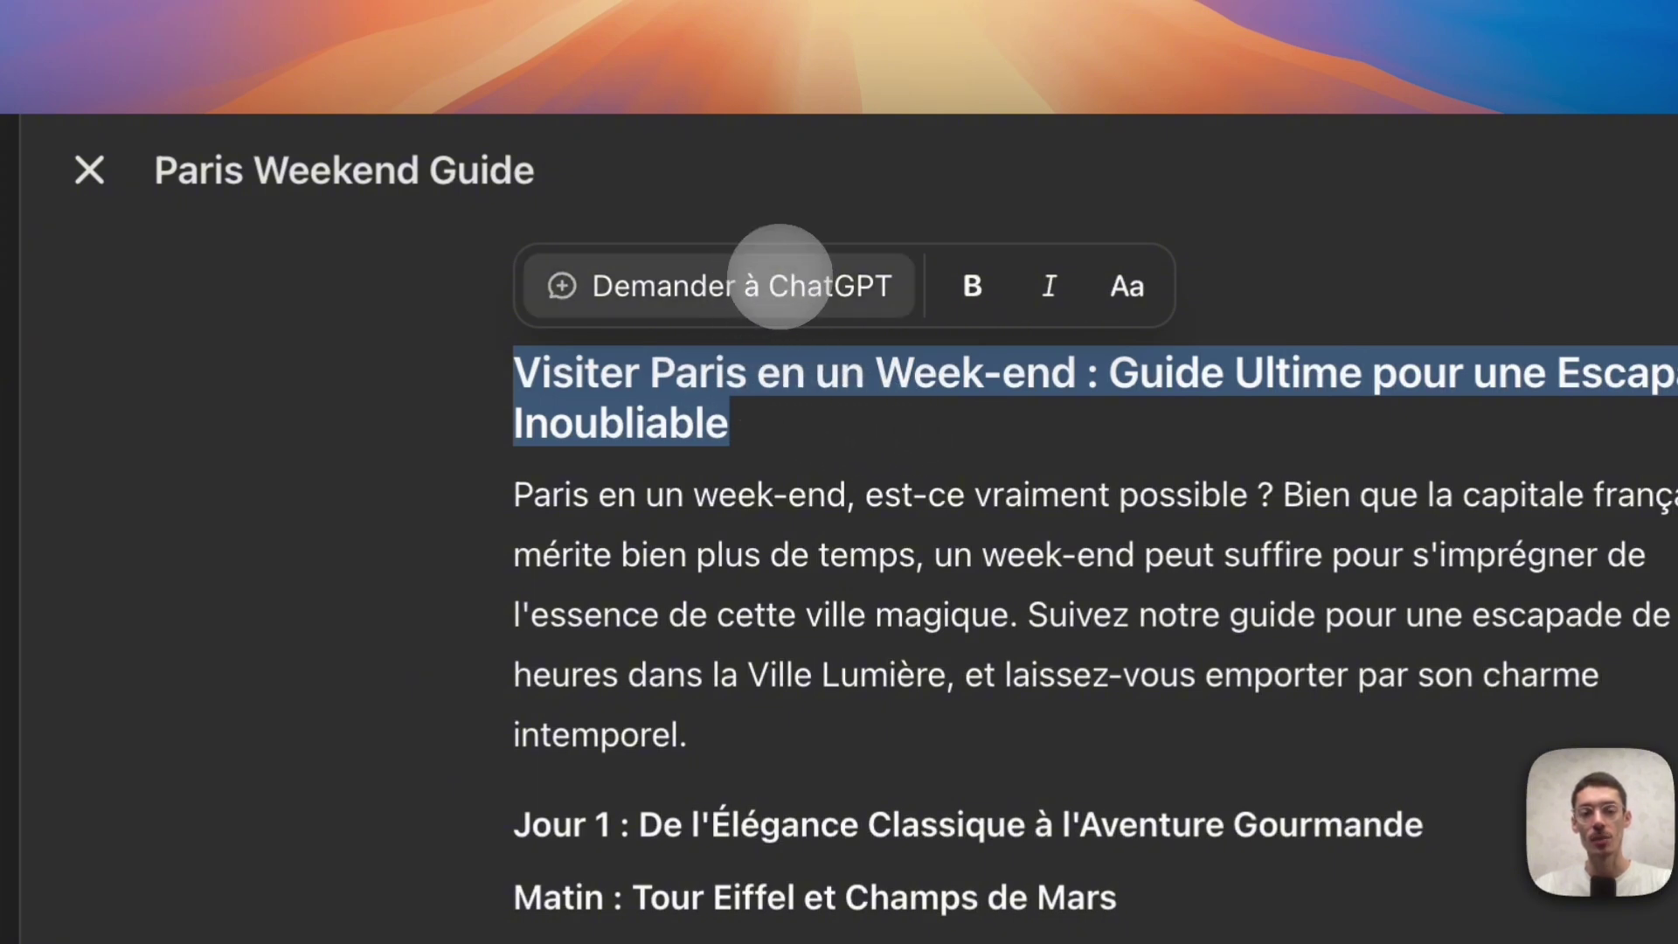
{"action": "left_click", "coordinate": [780, 280]}
{"action": "key", "text": "Escape"}
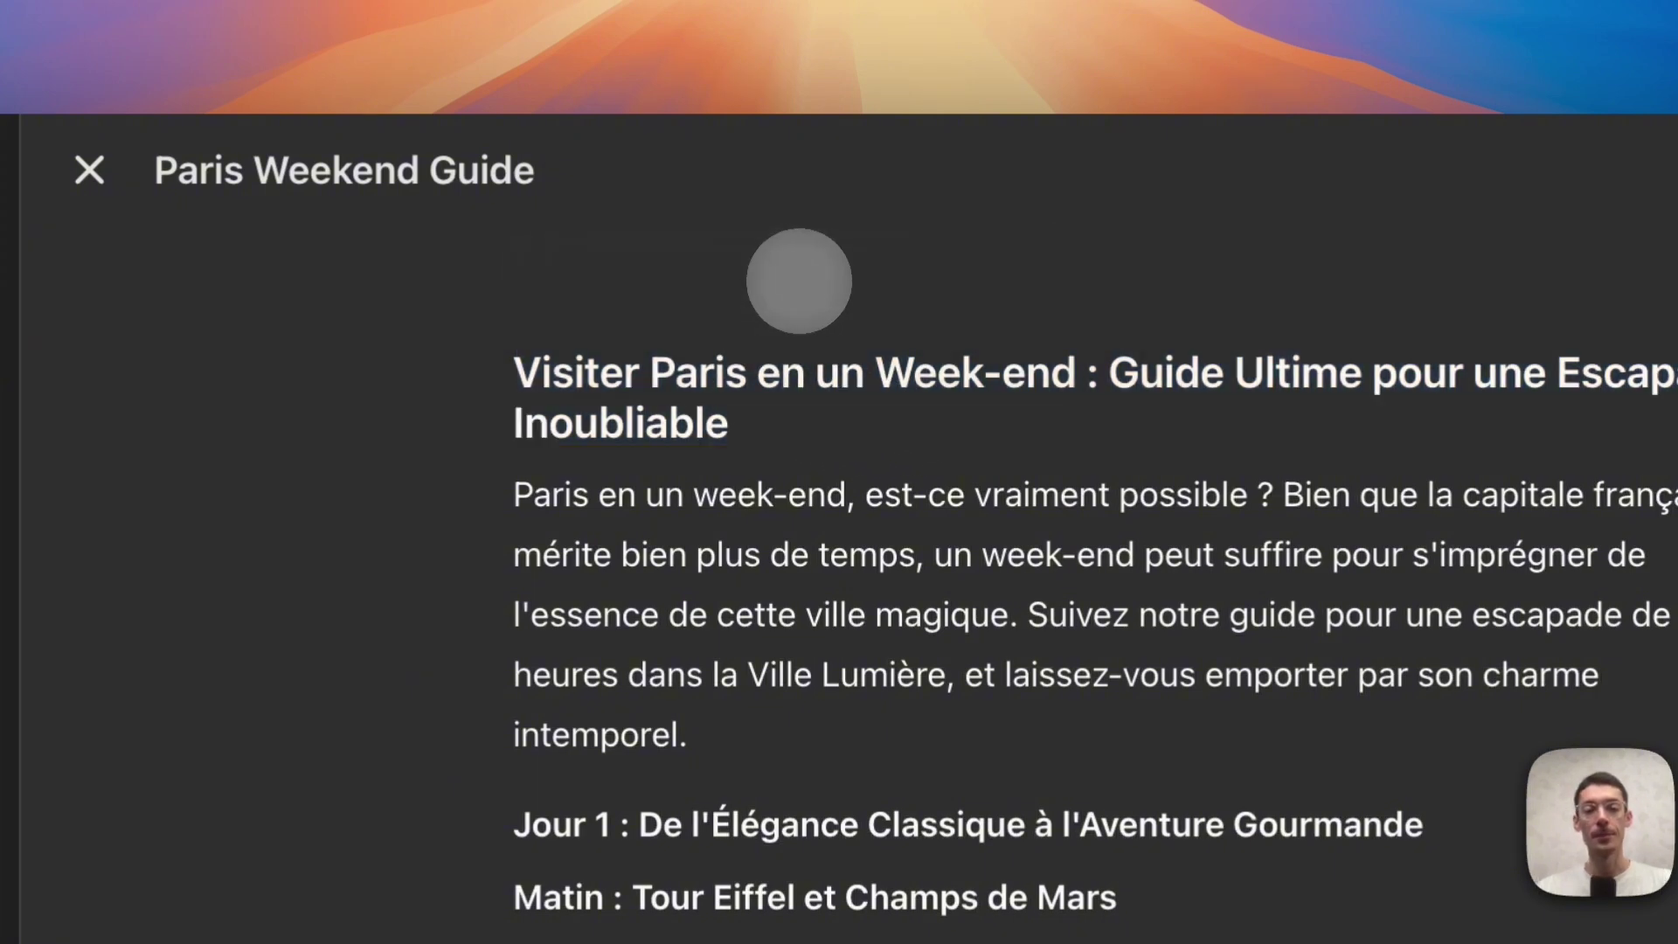
Ask ChatGPT to edit the selected article title with "change le titre en respectant les règles de rédaction française"
{"action": "left_click_drag", "start_coordinate": [757, 354], "coordinate": [559, 375]}
{"action": "left_click_drag", "start_coordinate": [699, 423], "coordinate": [475, 374]}
{"action": "left_click", "coordinate": [787, 289]}
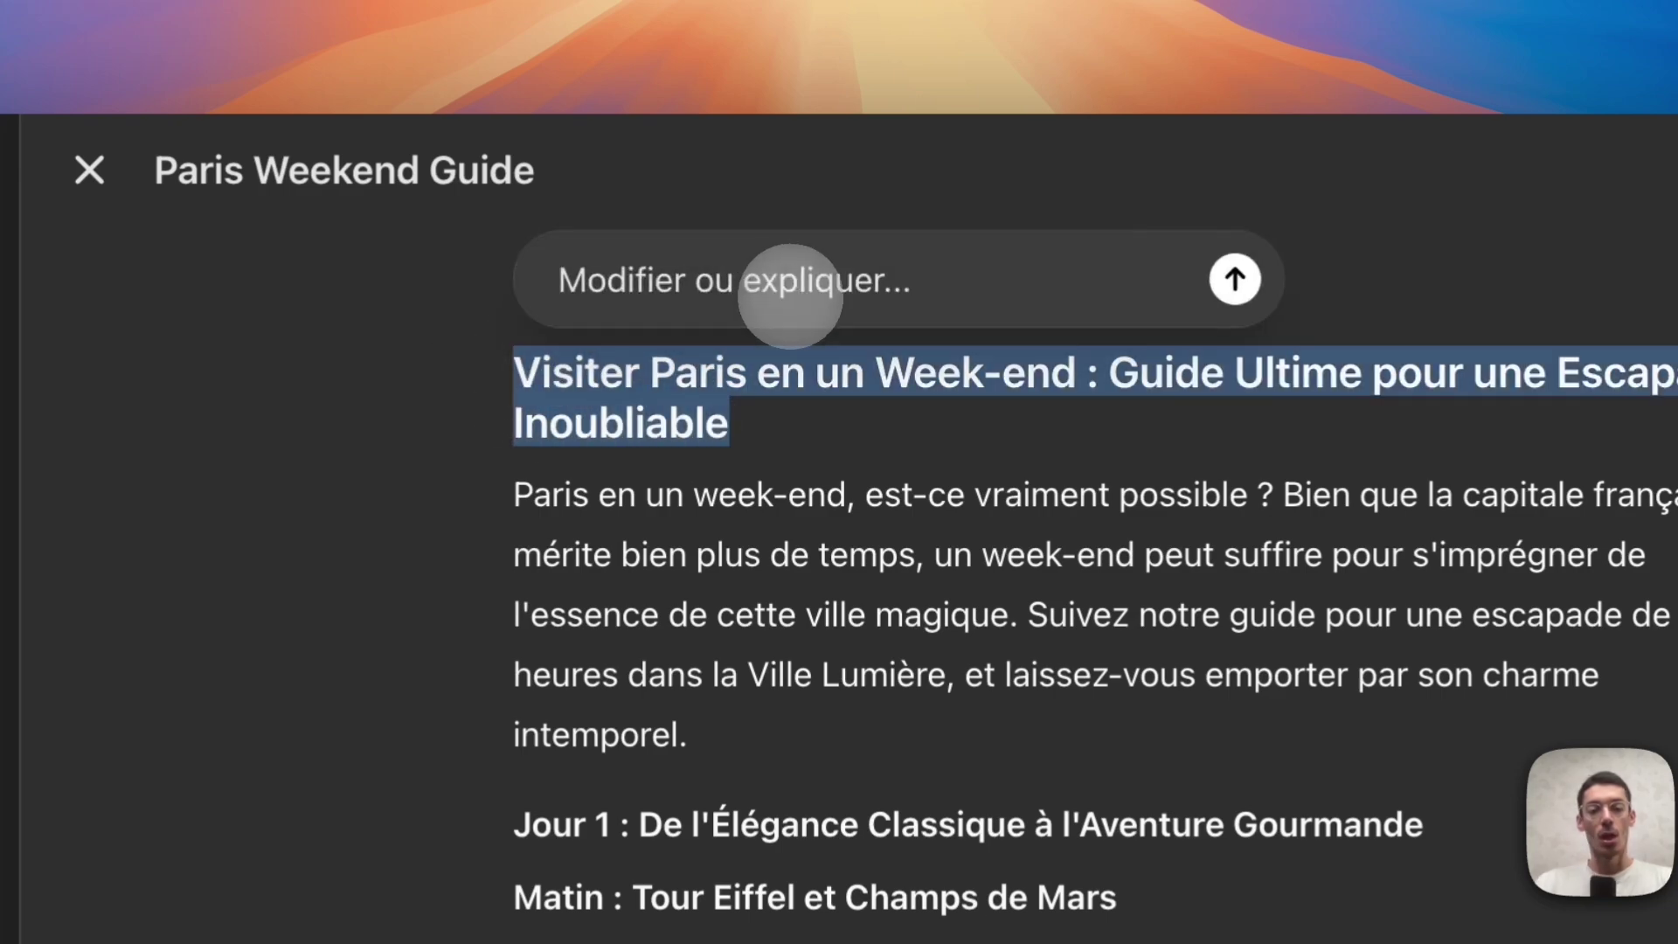
{"action": "type", "text": "change l"}
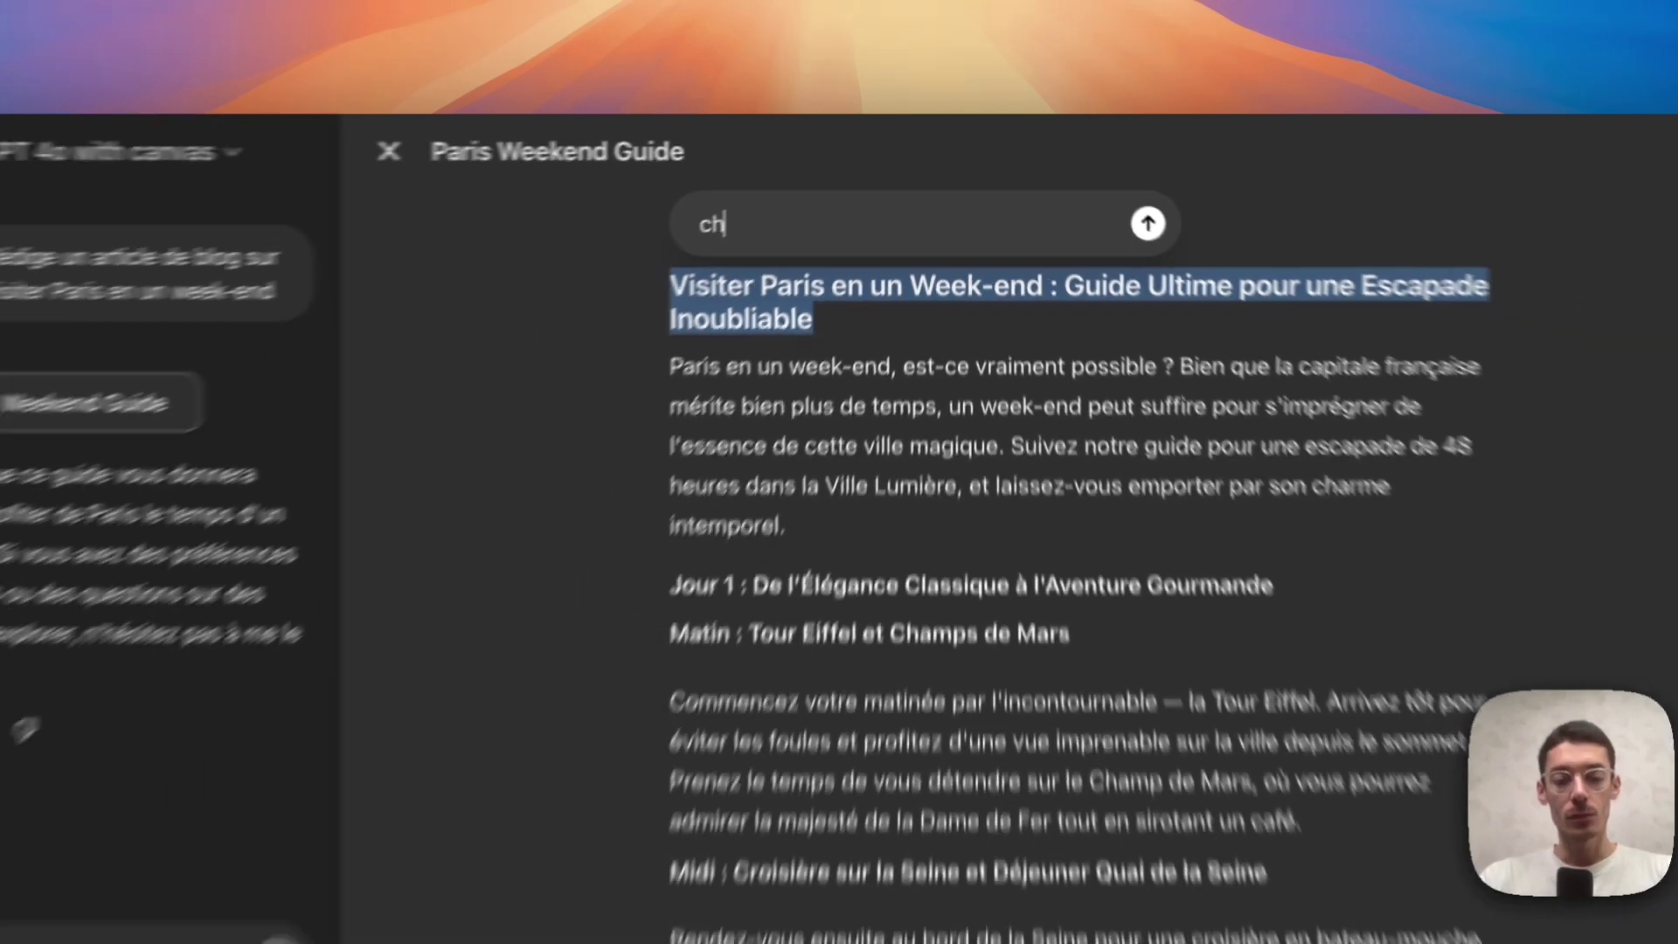
{"action": "type", "text": "e s"}
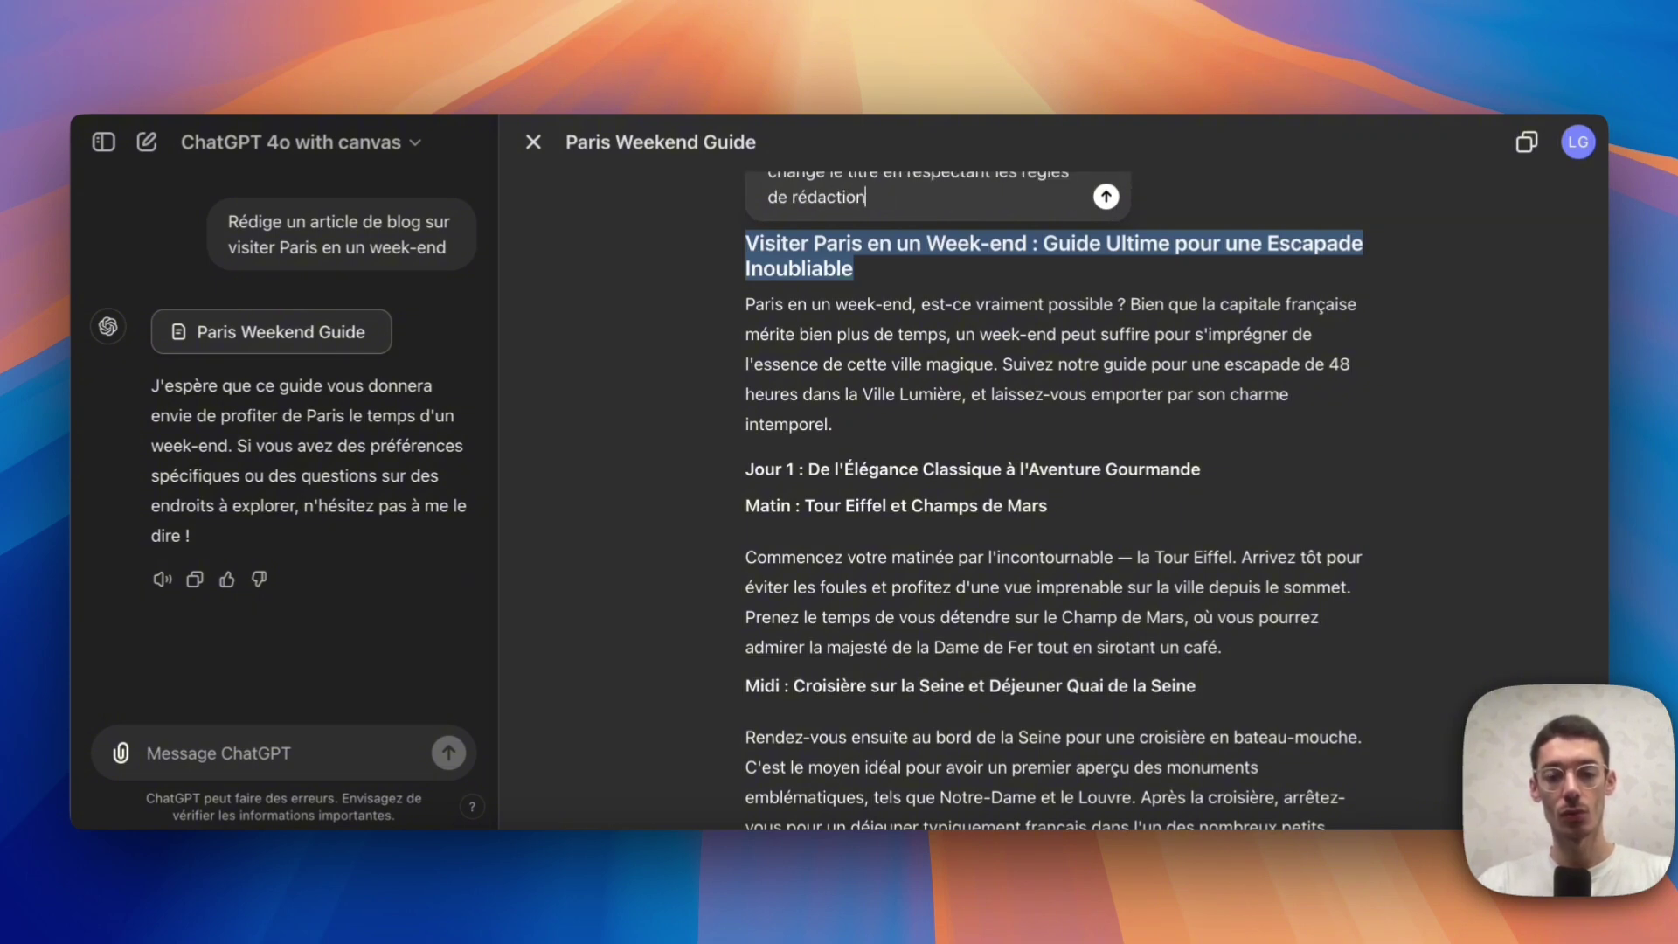
{"action": "key", "text": "Return"}
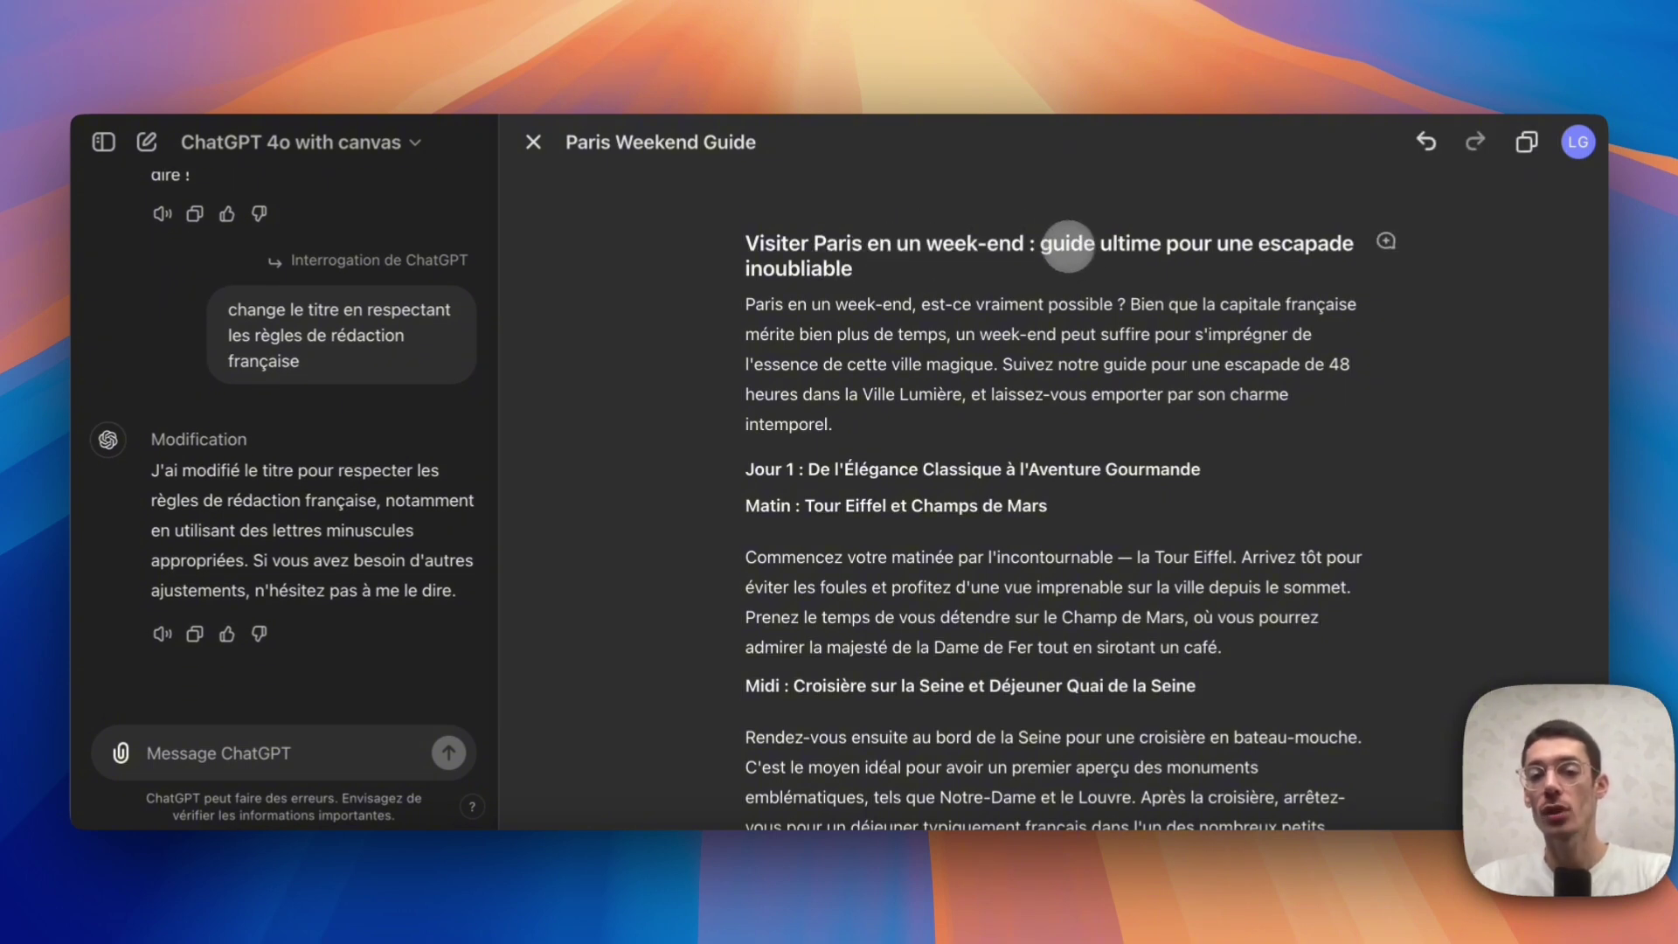
Look over the first sections of the article, highlighting part of the "Jour 1" heading
{"action": "scroll", "coordinate": [1104, 258], "scroll_direction": "down", "scroll_amount": 3}
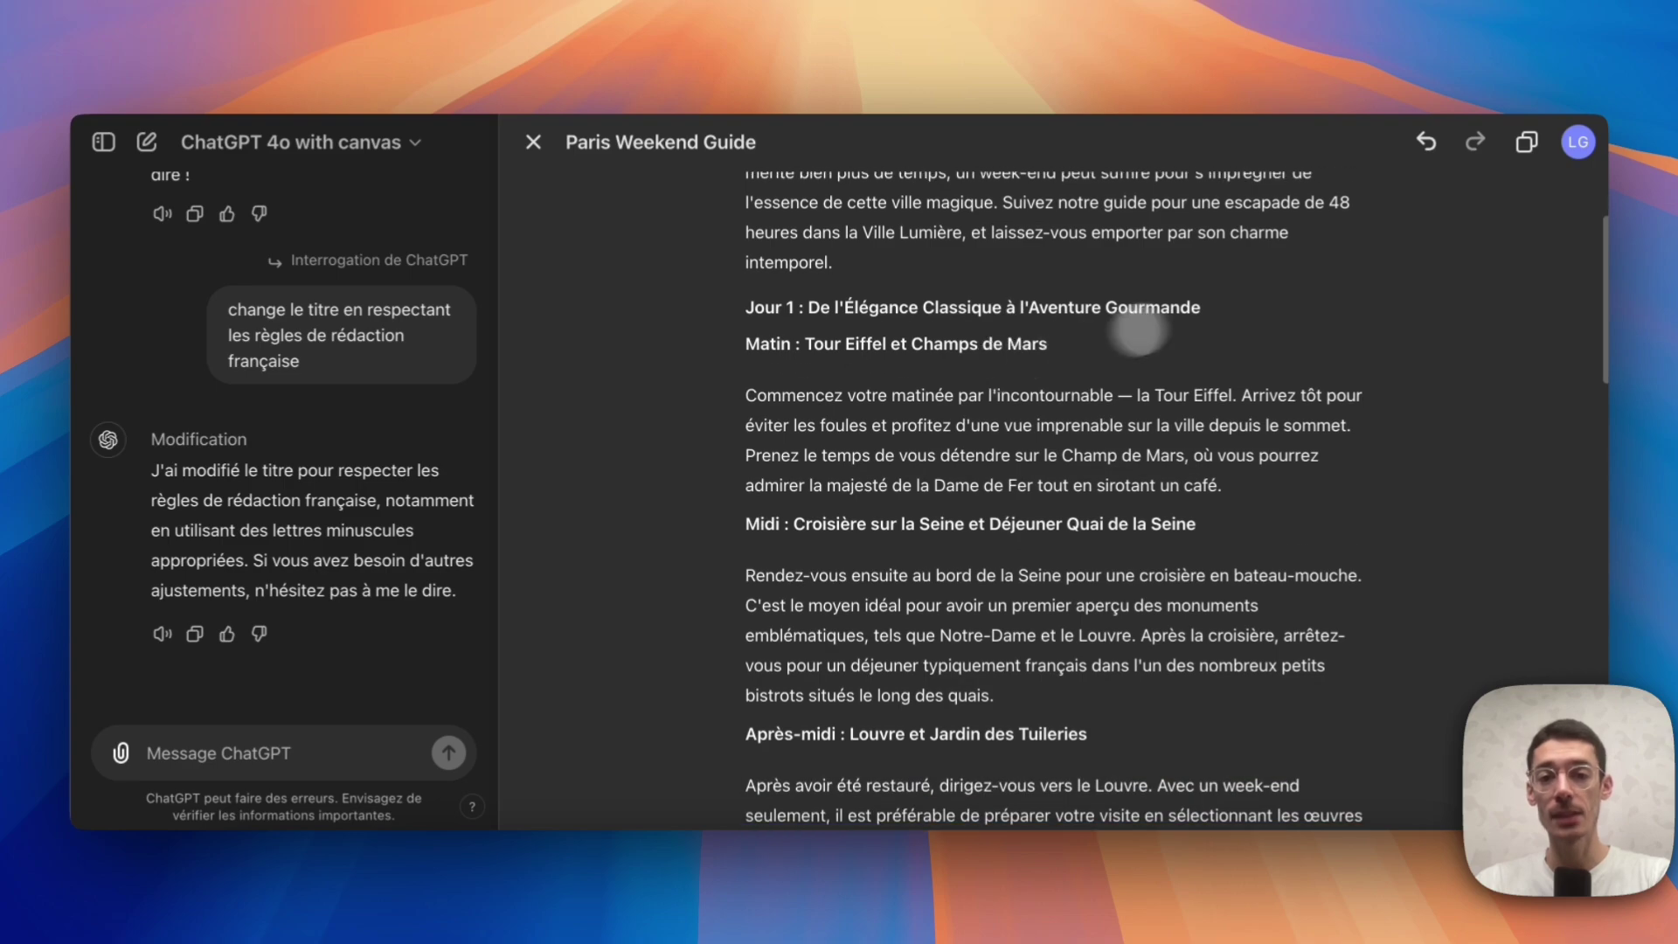
{"action": "left_click_drag", "start_coordinate": [992, 311], "coordinate": [1194, 311]}
{"action": "left_click_drag", "start_coordinate": [428, 533], "coordinate": [1104, 943]}
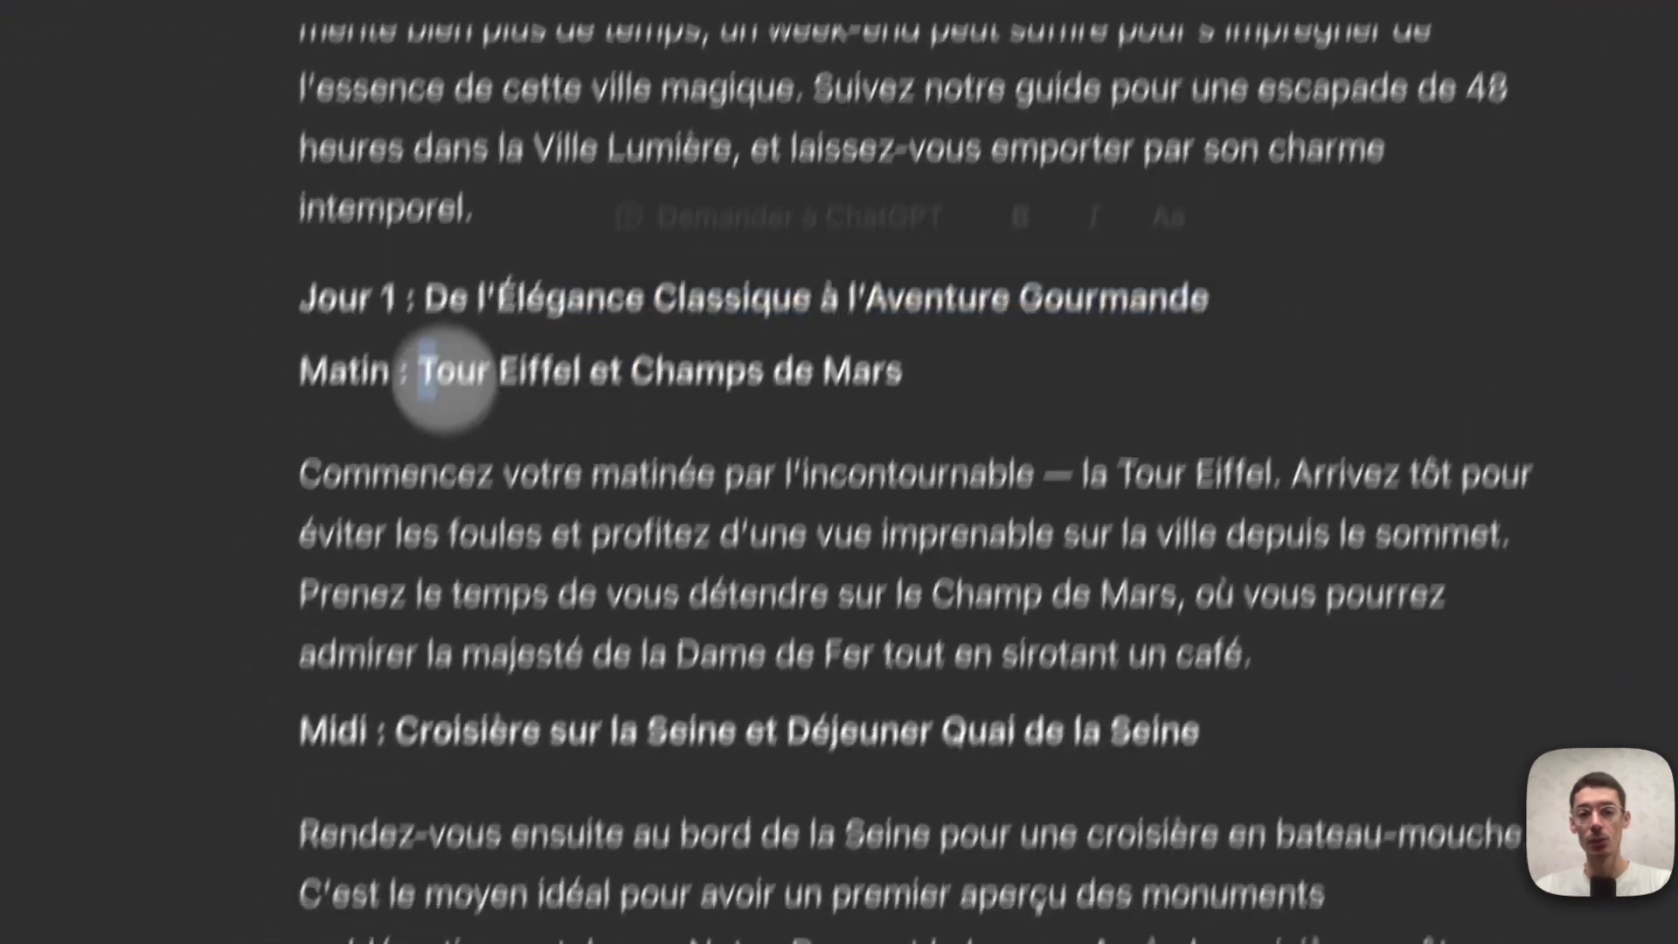
Explore the canvas editing shortcuts at the article's end, including reading level and length adjustment
{"action": "scroll", "coordinate": [1199, 713], "scroll_direction": "down", "scroll_amount": 20}
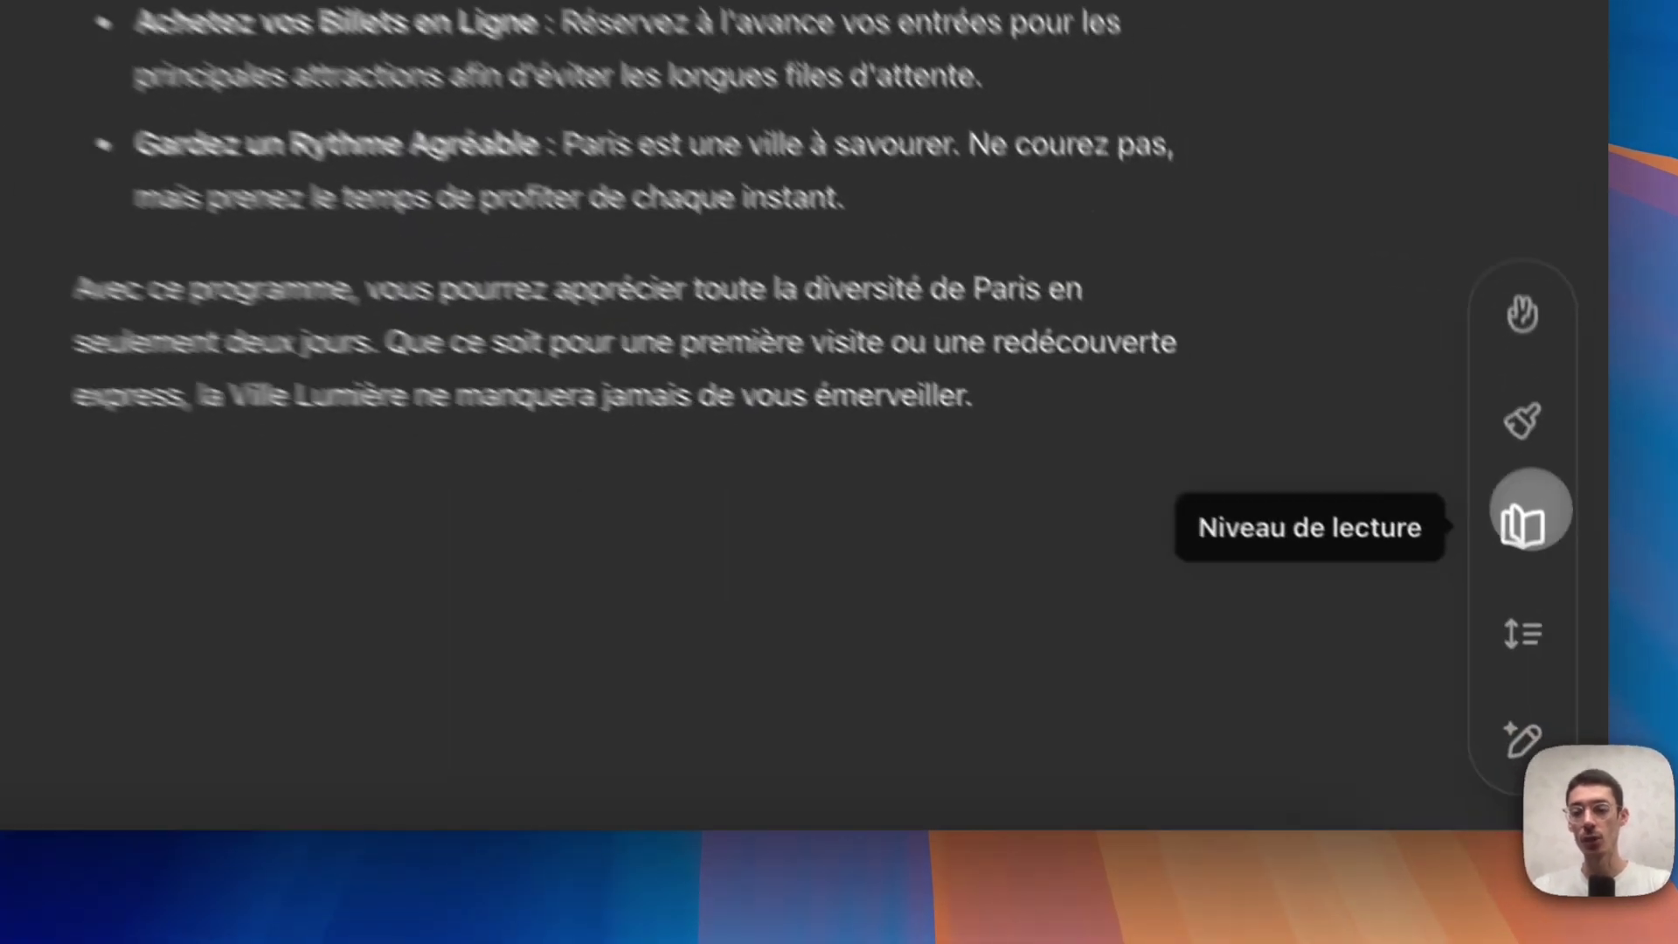
{"action": "left_click", "coordinate": [1560, 657]}
{"action": "left_click_drag", "start_coordinate": [1516, 476], "coordinate": [1509, 375]}
{"action": "left_click", "coordinate": [1509, 375]}
{"action": "left_click", "coordinate": [1494, 733]}
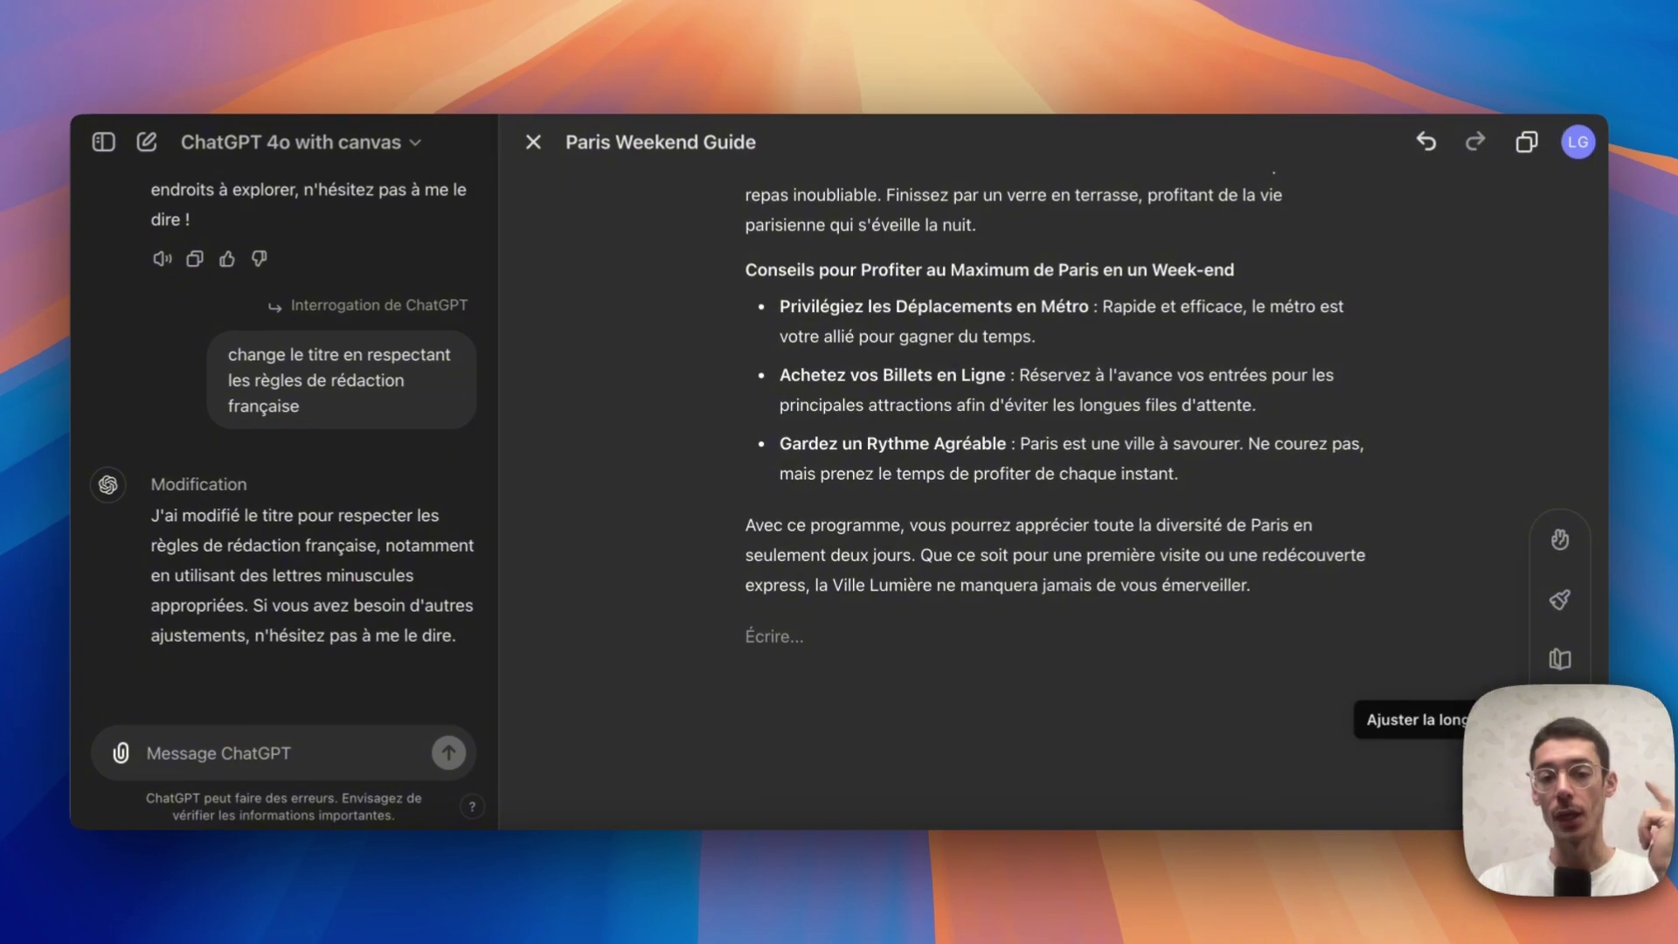
{"action": "scroll", "coordinate": [1124, 543], "scroll_direction": "up", "scroll_amount": 10}
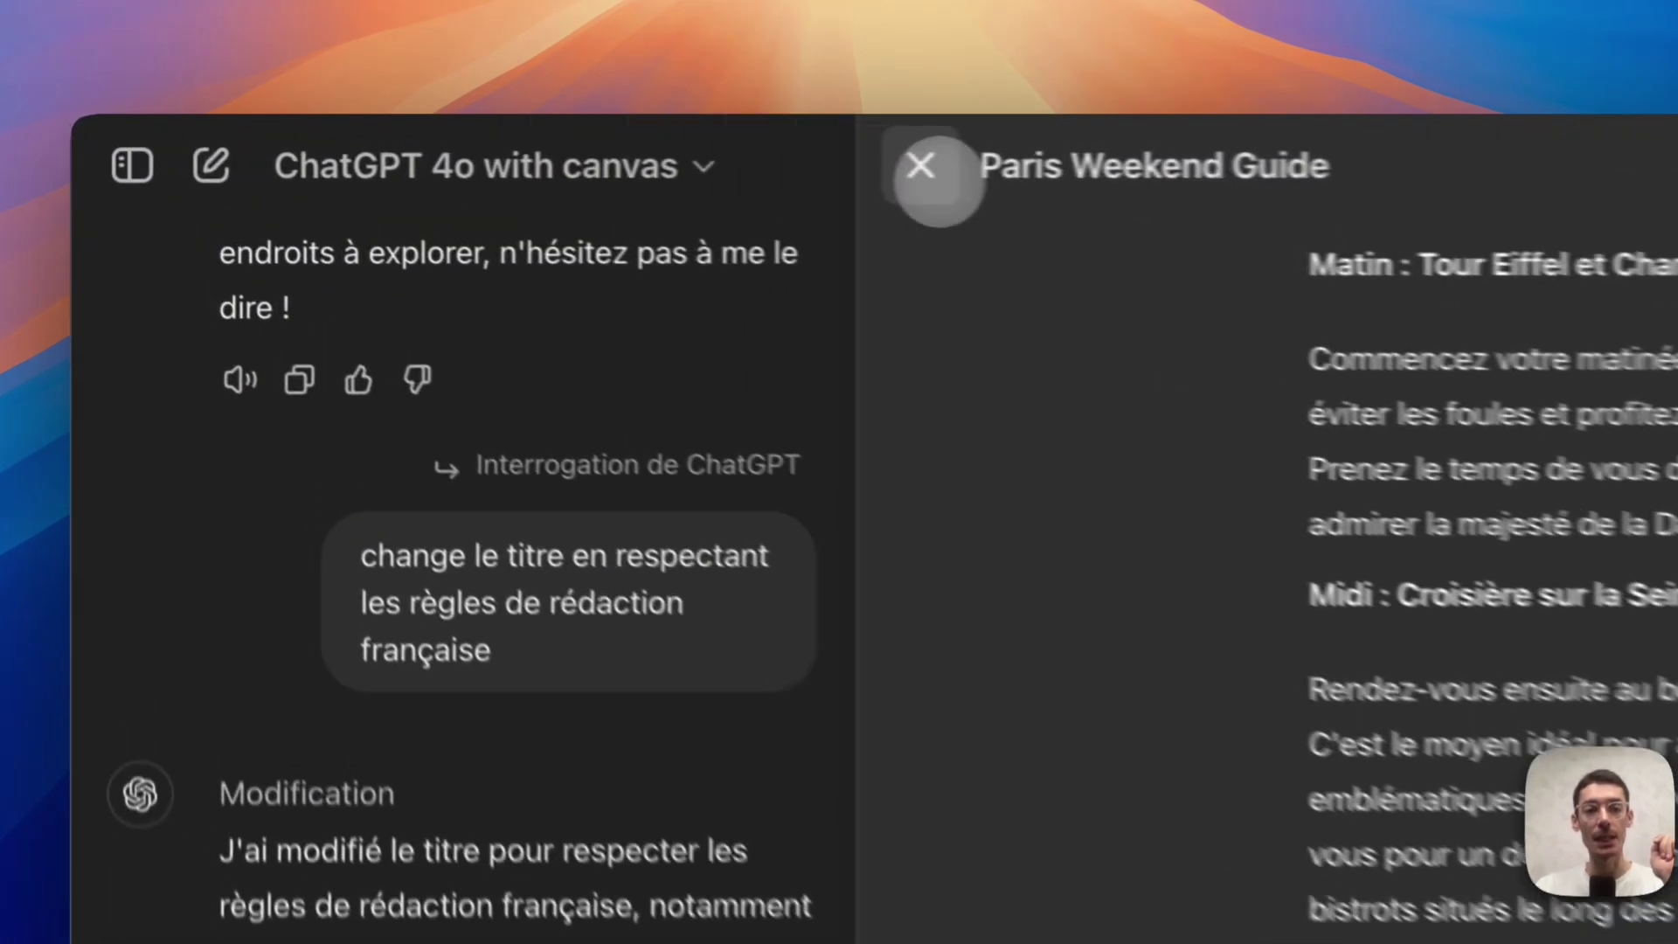
Close the article canvas and send "Code moi le jeu snake" in a new chat
{"action": "left_click", "coordinate": [533, 142]}
{"action": "left_click", "coordinate": [146, 142]}
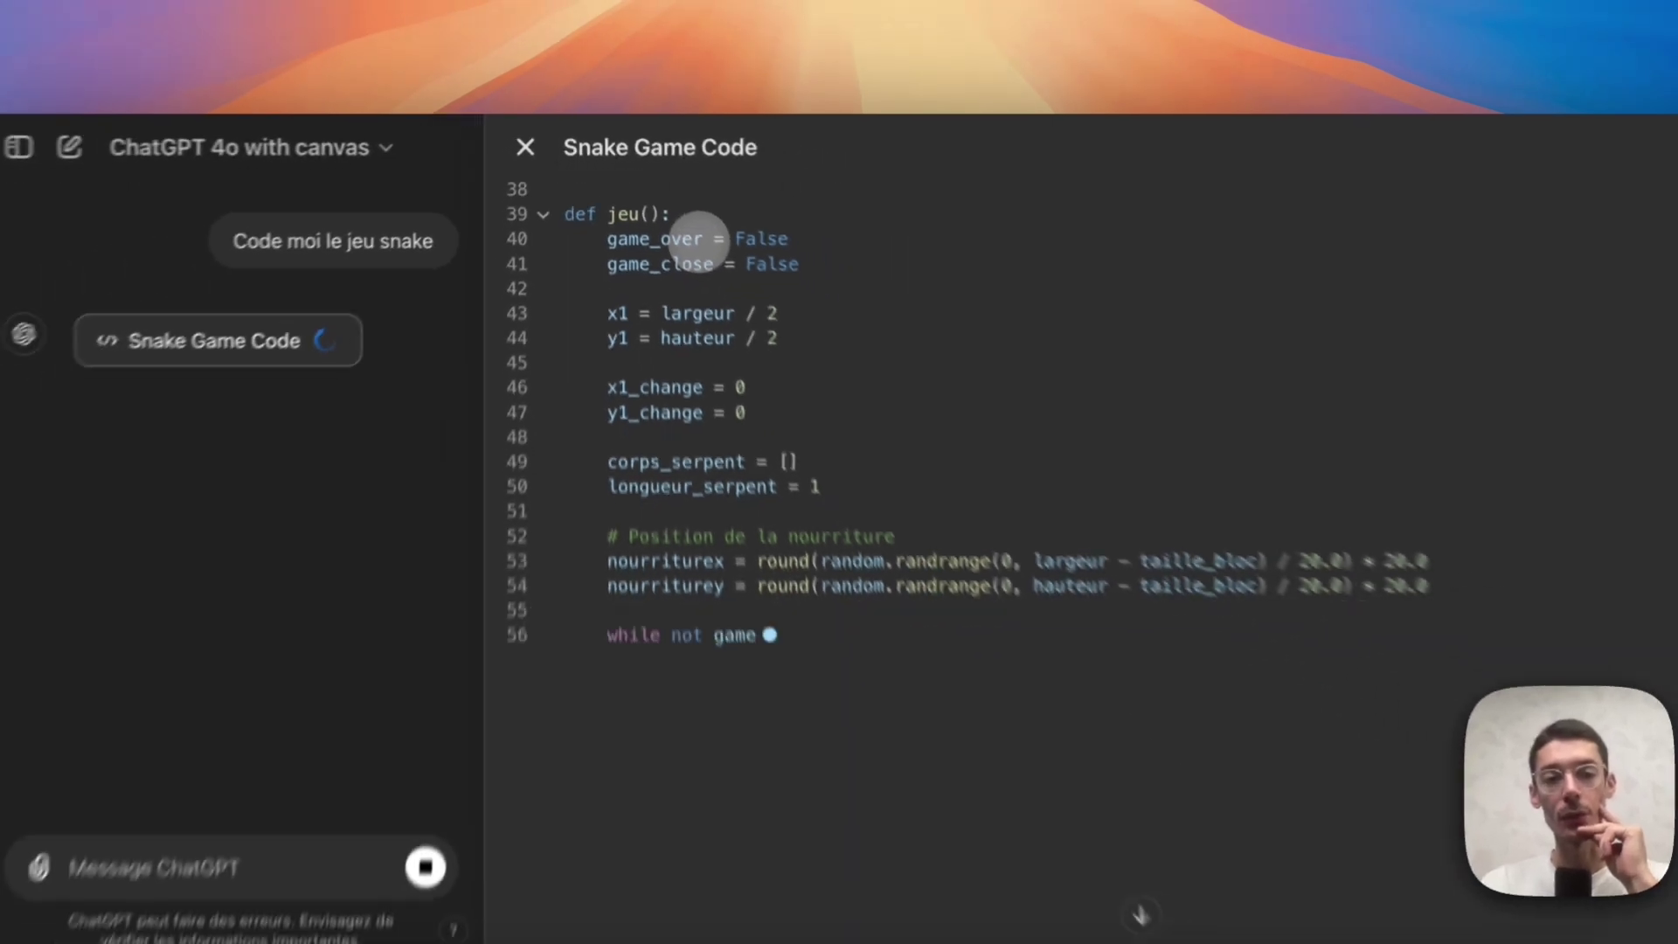
Look through the generated Snake code and the canvas coding shortcuts, such as adding logs
{"action": "scroll", "coordinate": [699, 240], "scroll_direction": "up", "scroll_amount": 10}
{"action": "scroll", "coordinate": [764, 516], "scroll_direction": "down", "scroll_amount": 2}
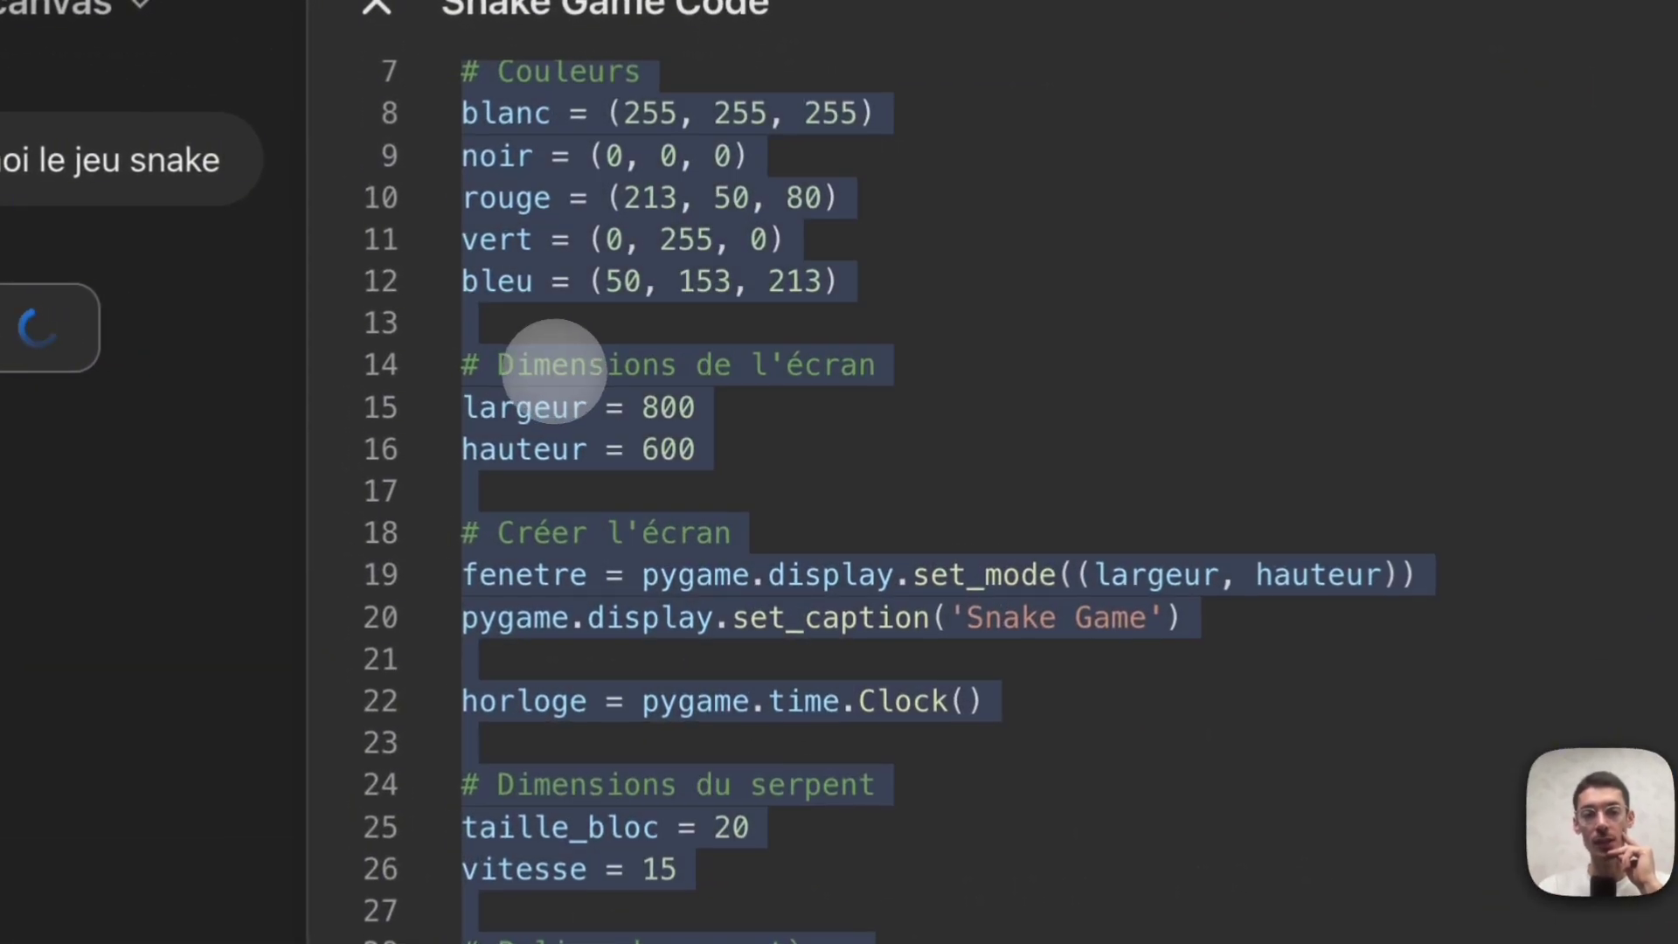
{"action": "scroll", "coordinate": [749, 477], "scroll_direction": "down", "scroll_amount": 20}
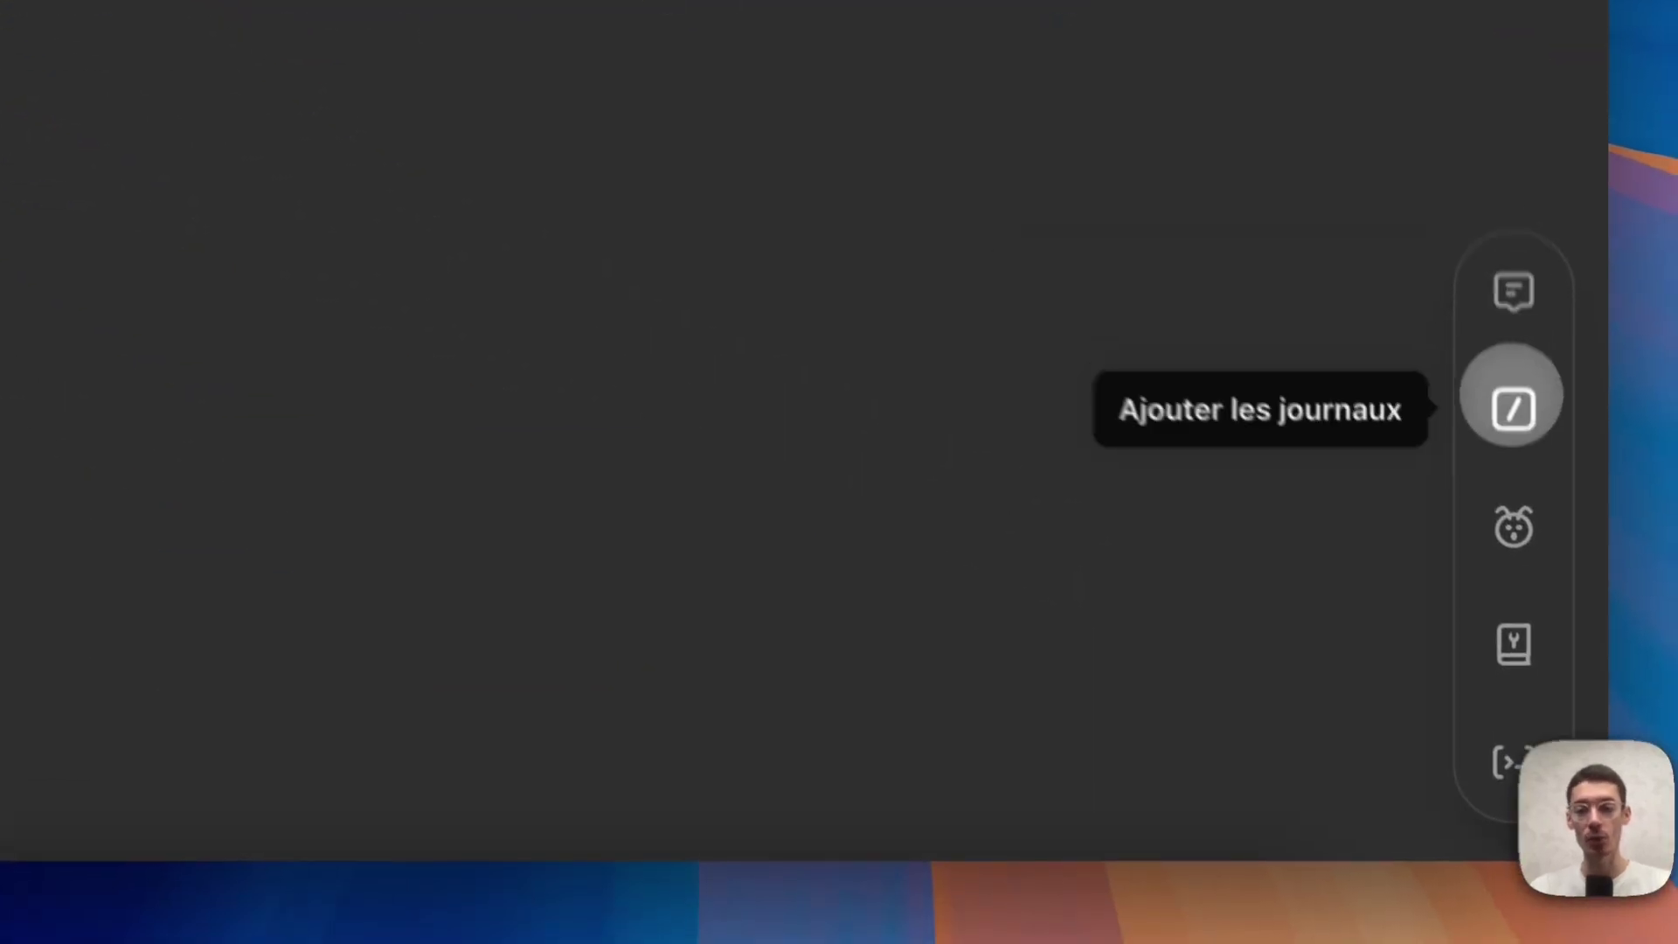
{"action": "scroll", "coordinate": [1384, 505], "scroll_direction": "up", "scroll_amount": 10}
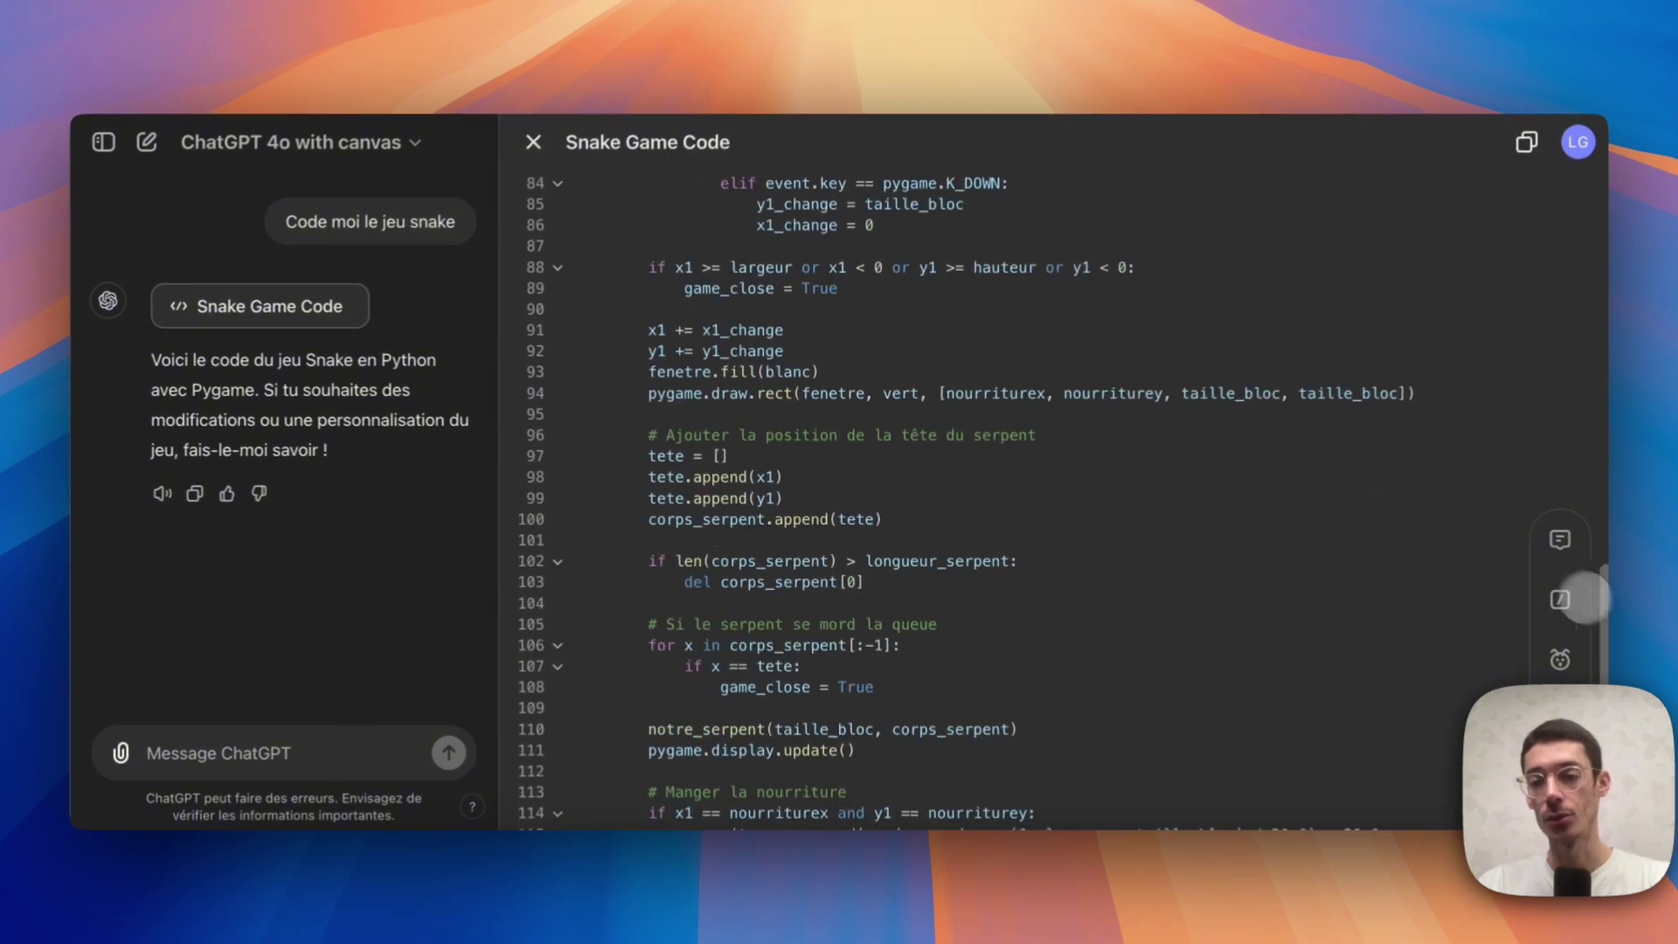
Read the code review comments on the Snake code, opening the one attached to the jeu function
{"action": "scroll", "coordinate": [1217, 480], "scroll_direction": "up", "scroll_amount": 20}
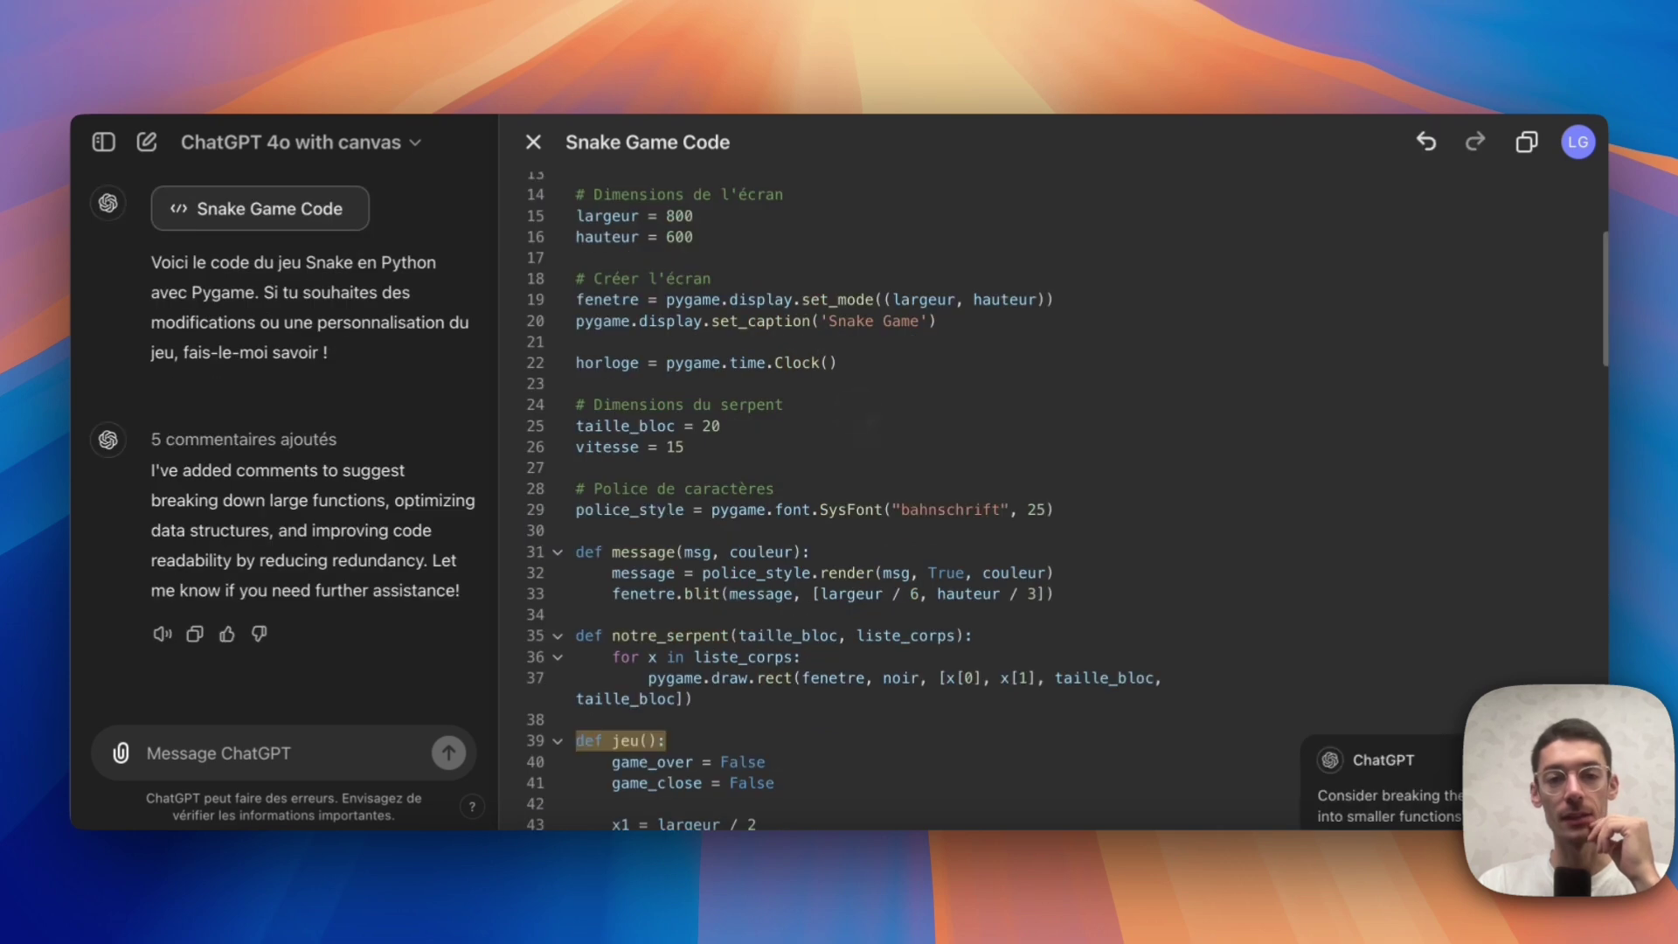
{"action": "scroll", "coordinate": [954, 301], "scroll_direction": "down", "scroll_amount": 2}
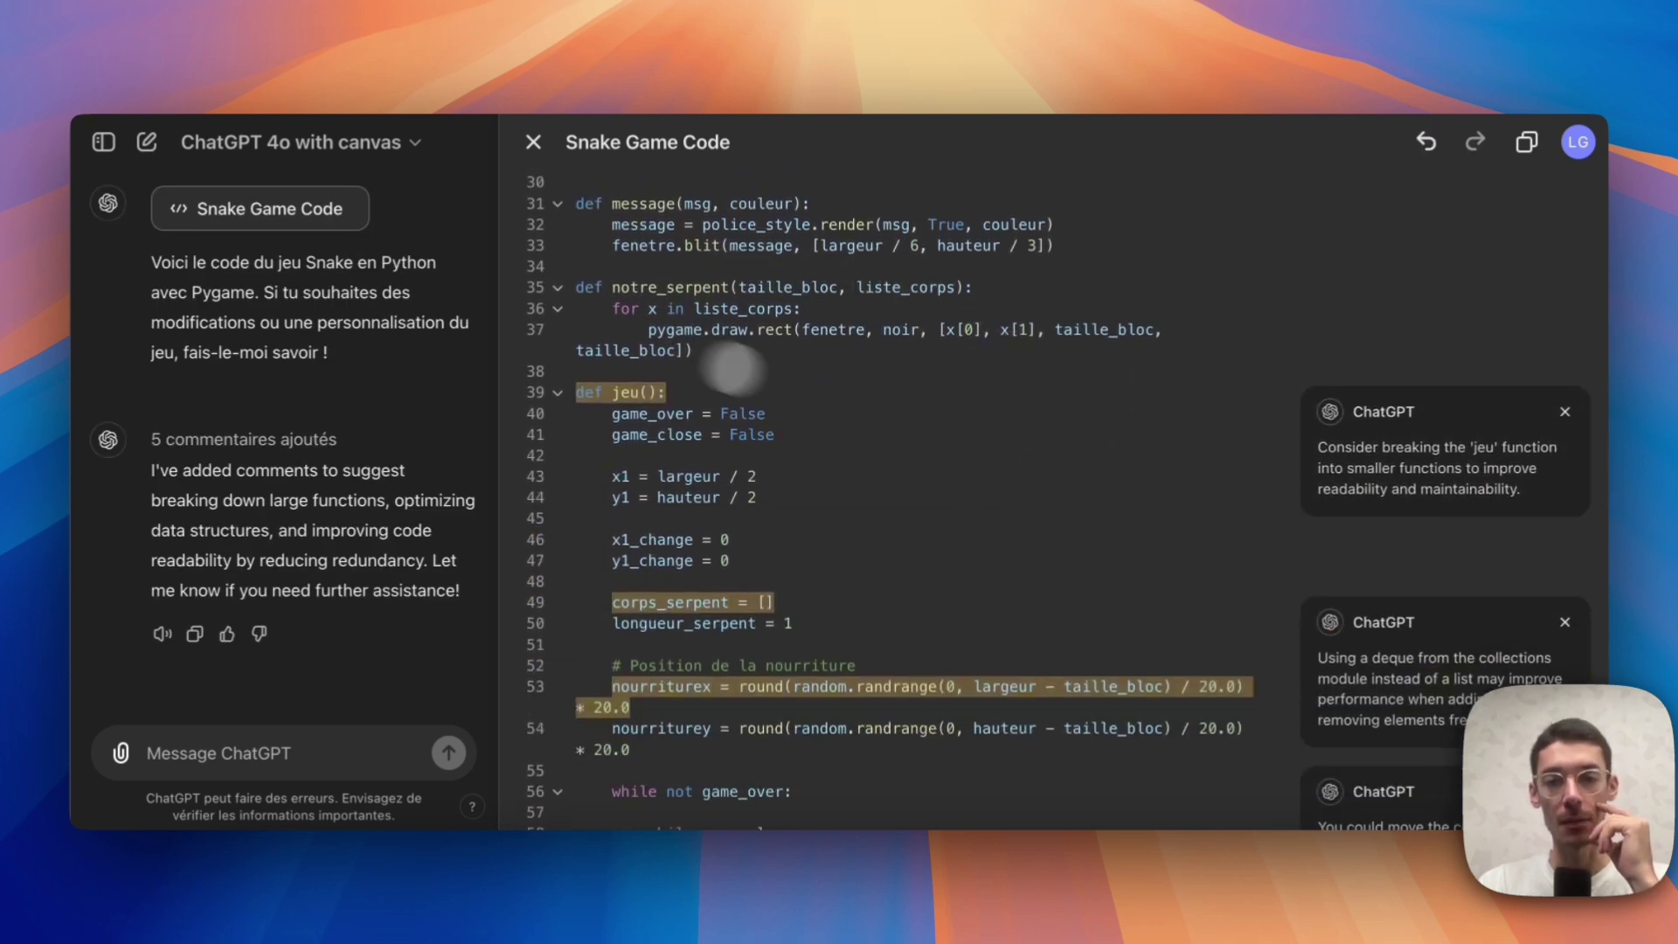
{"action": "left_click", "coordinate": [1373, 408]}
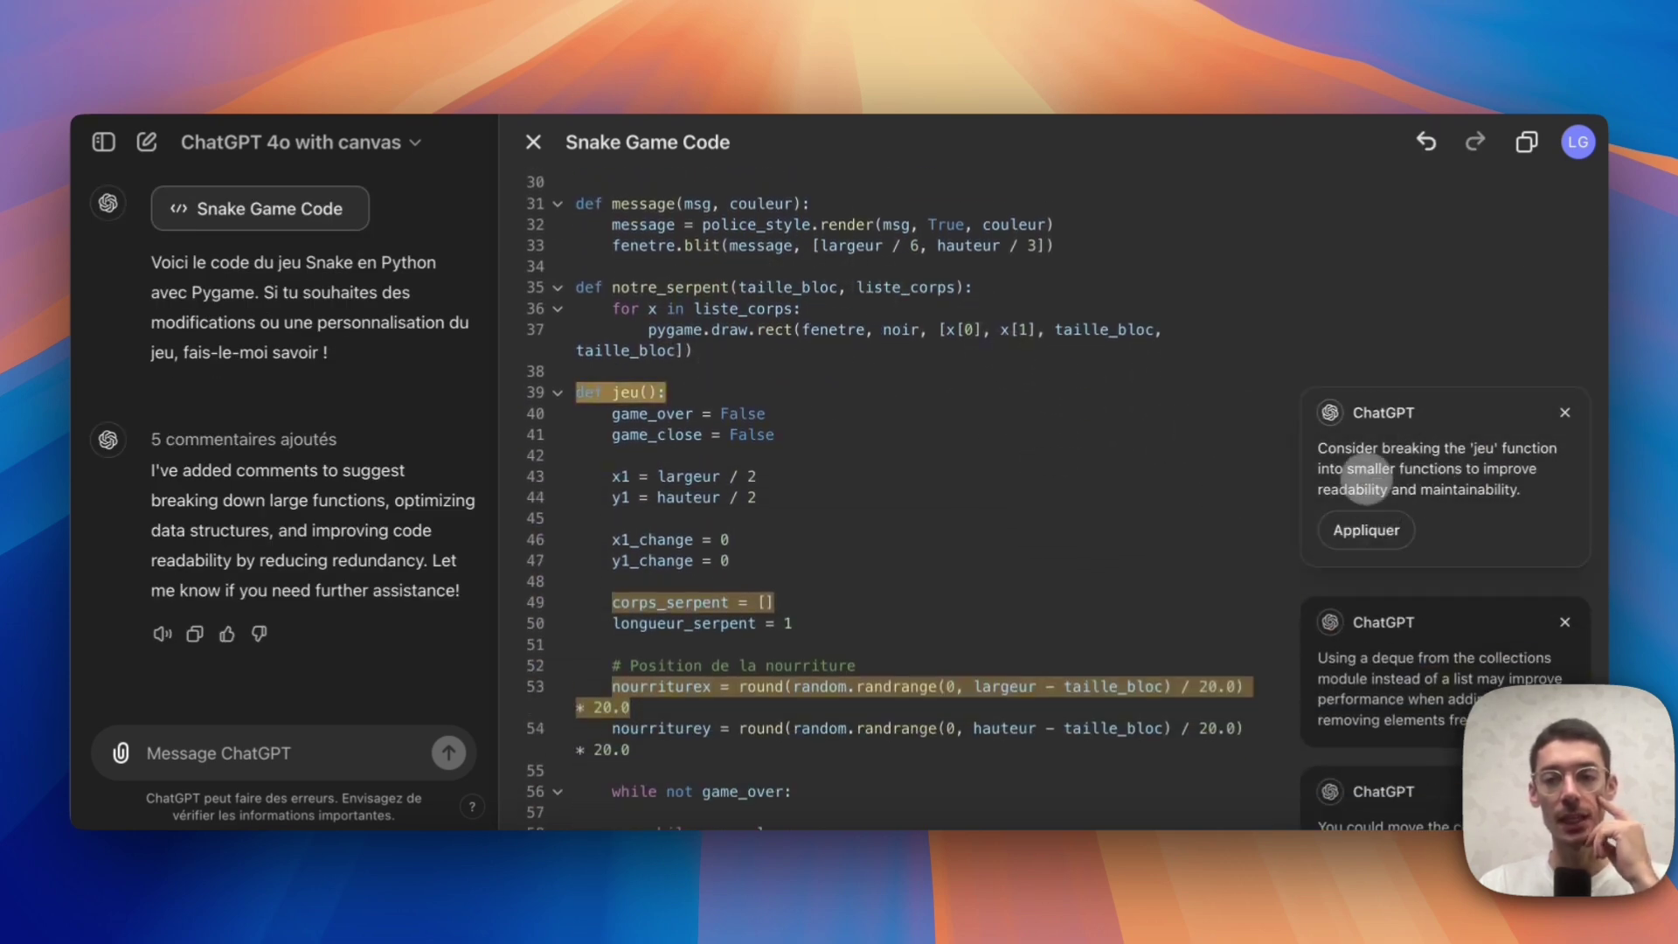
{"action": "scroll", "coordinate": [1390, 494], "scroll_direction": "down", "scroll_amount": 3}
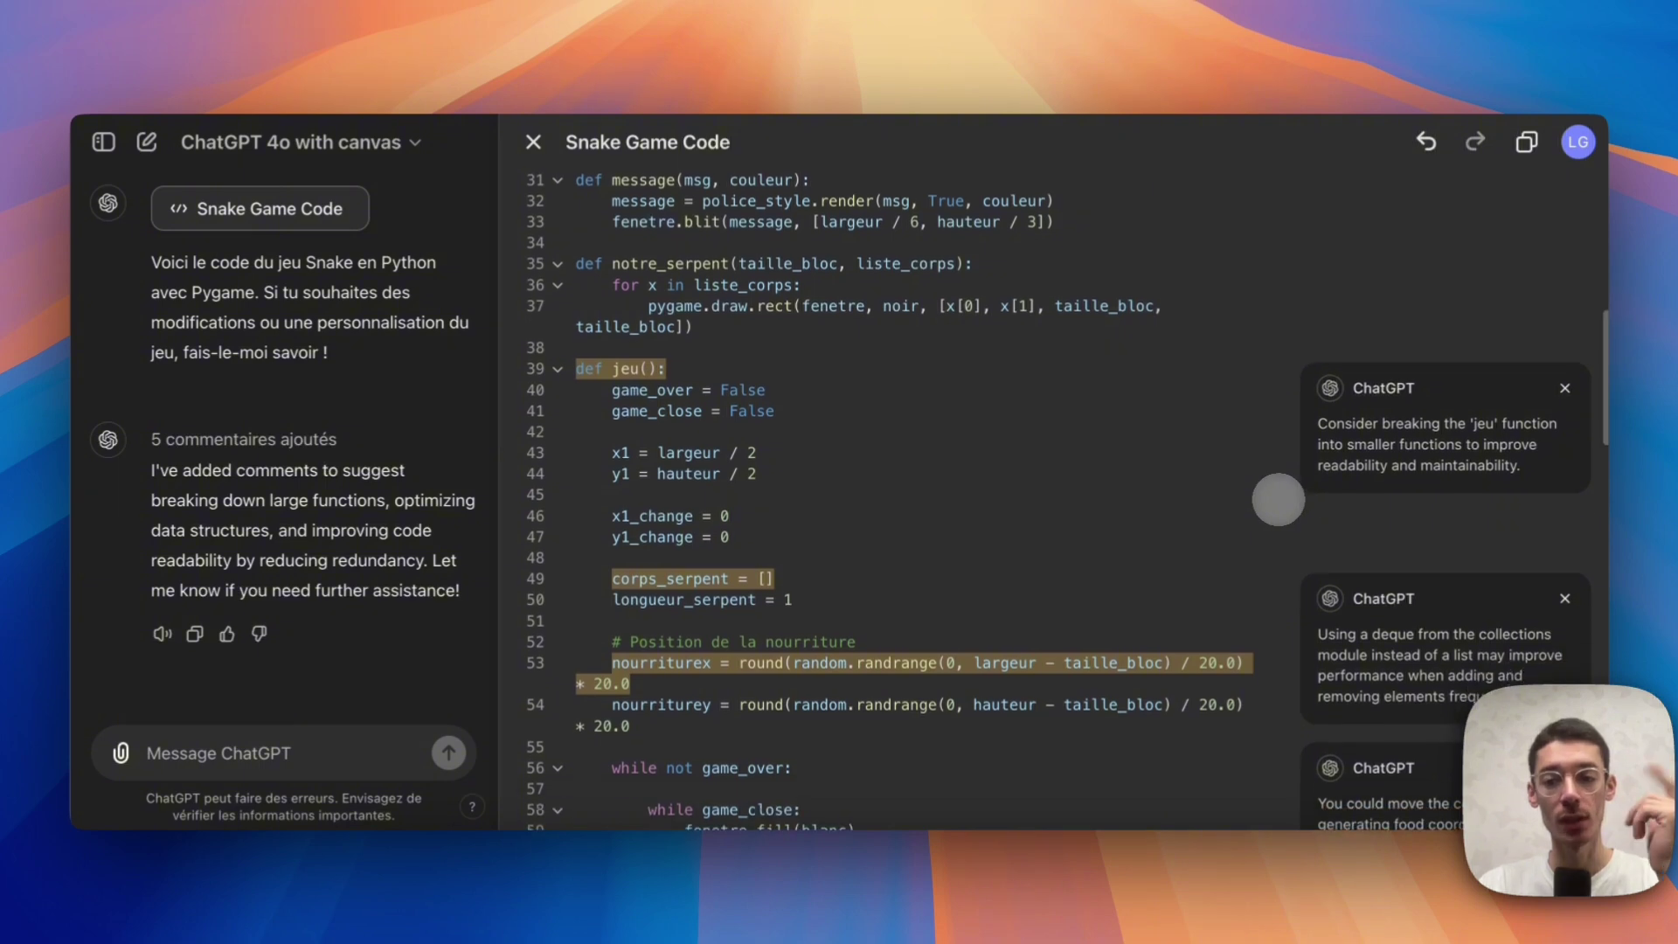
{"action": "scroll", "coordinate": [1359, 497], "scroll_direction": "down", "scroll_amount": 3}
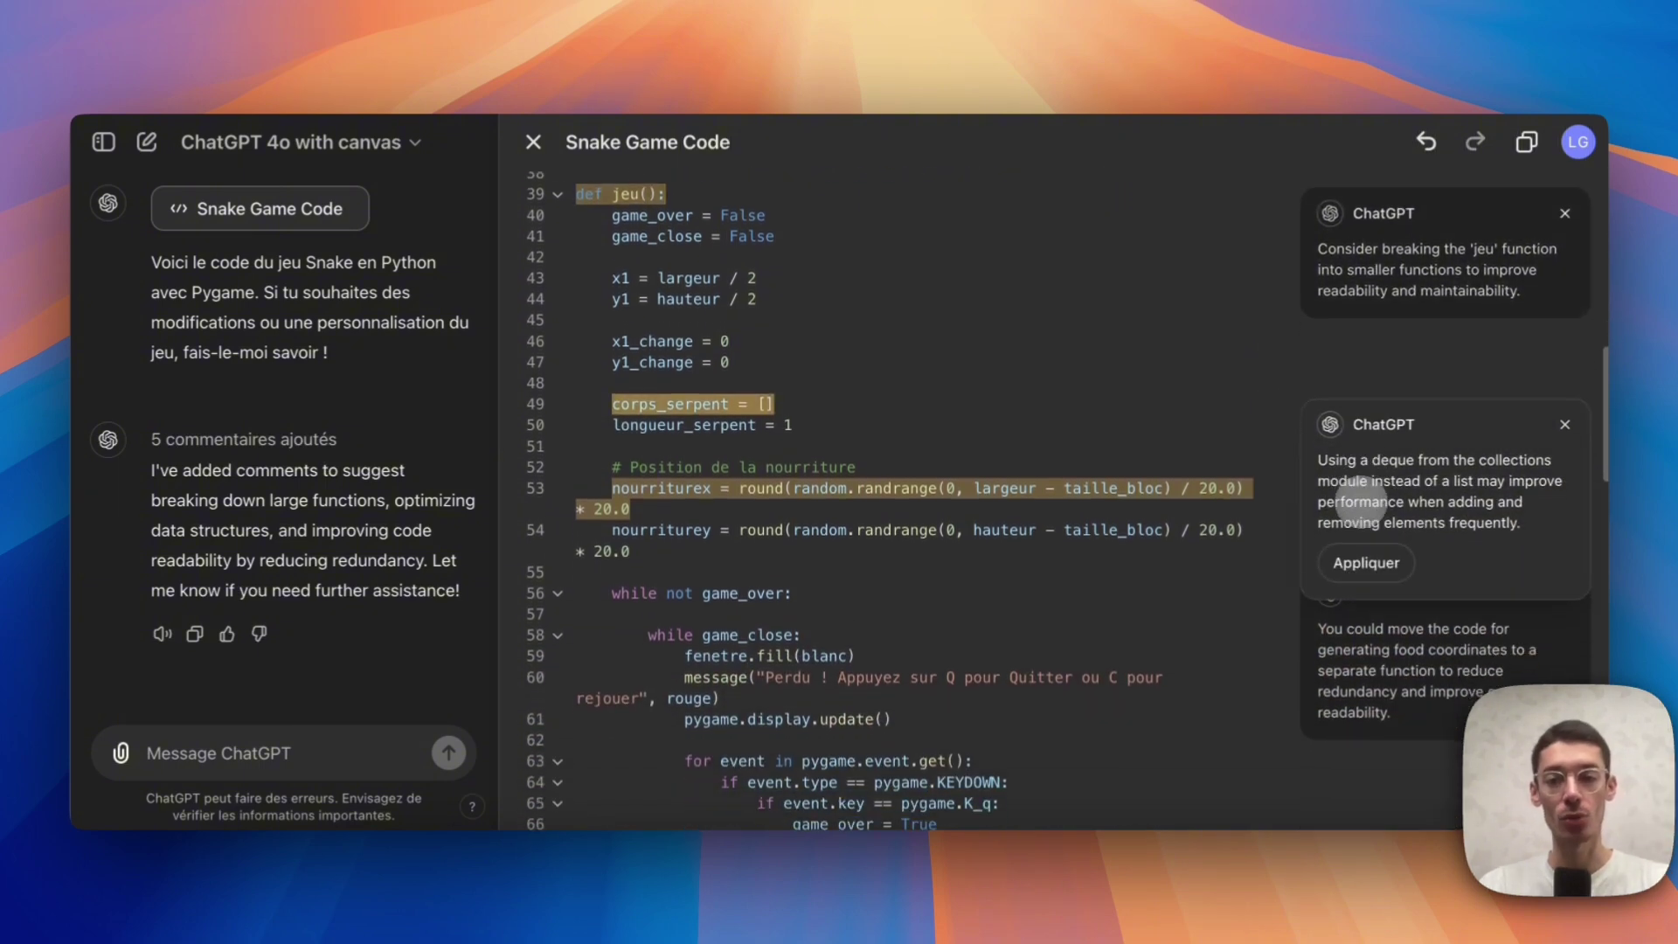
Read the remaining code review comments further down the Snake code, including the one on the event loop
{"action": "scroll", "coordinate": [1145, 535], "scroll_direction": "down", "scroll_amount": 6}
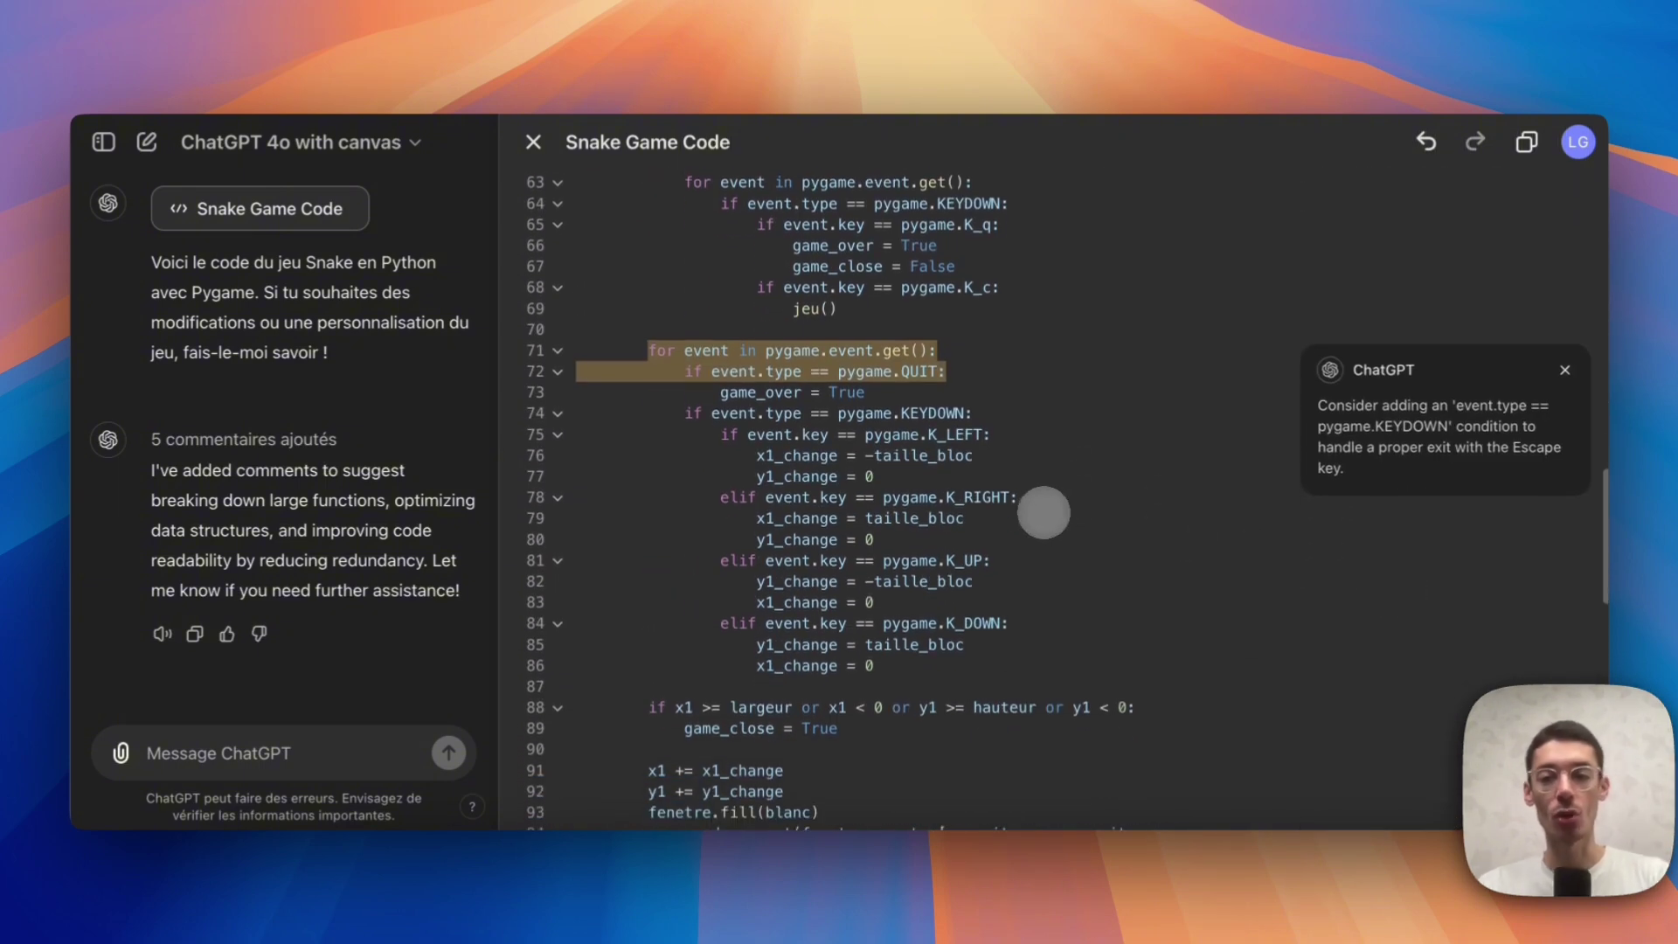
{"action": "scroll", "coordinate": [686, 269], "scroll_direction": "down", "scroll_amount": 1}
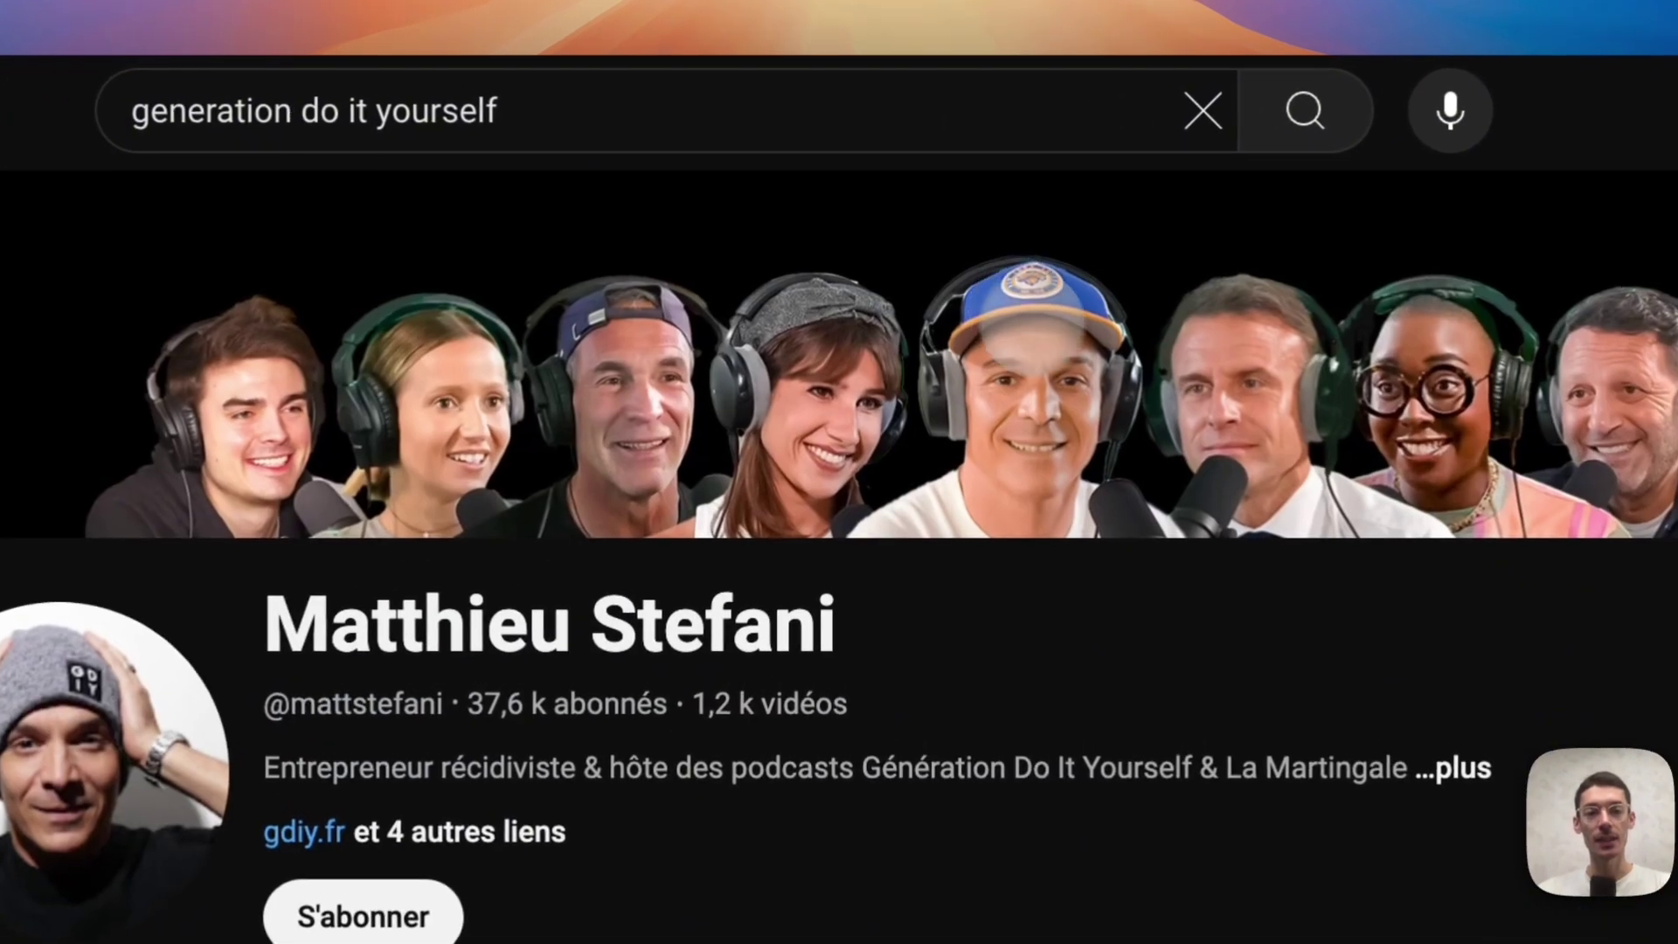
Switch to the Génération Do It Yourself podcast's YouTube channel, open the "Casser YouTube et rebattre les cartes de l'audiovisuel" video and skip its ad
{"action": "scroll", "coordinate": [802, 582], "scroll_direction": "down", "scroll_amount": 4}
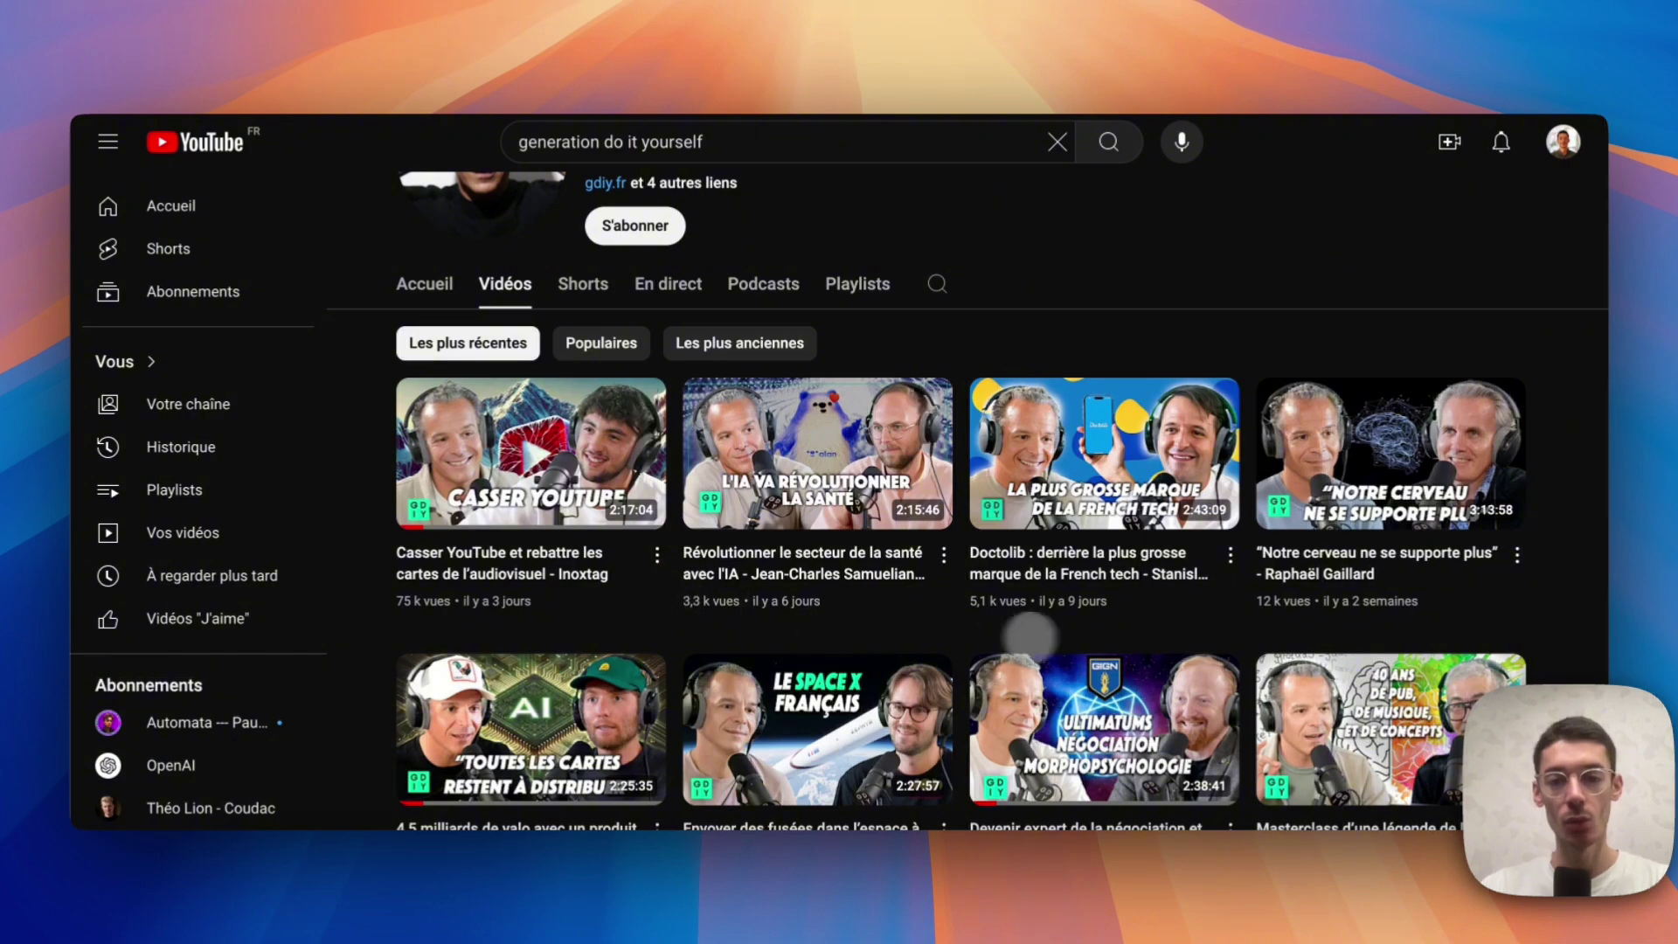
{"action": "scroll", "coordinate": [1058, 637], "scroll_direction": "up", "scroll_amount": 3}
{"action": "scroll", "coordinate": [1039, 630], "scroll_direction": "down", "scroll_amount": 5}
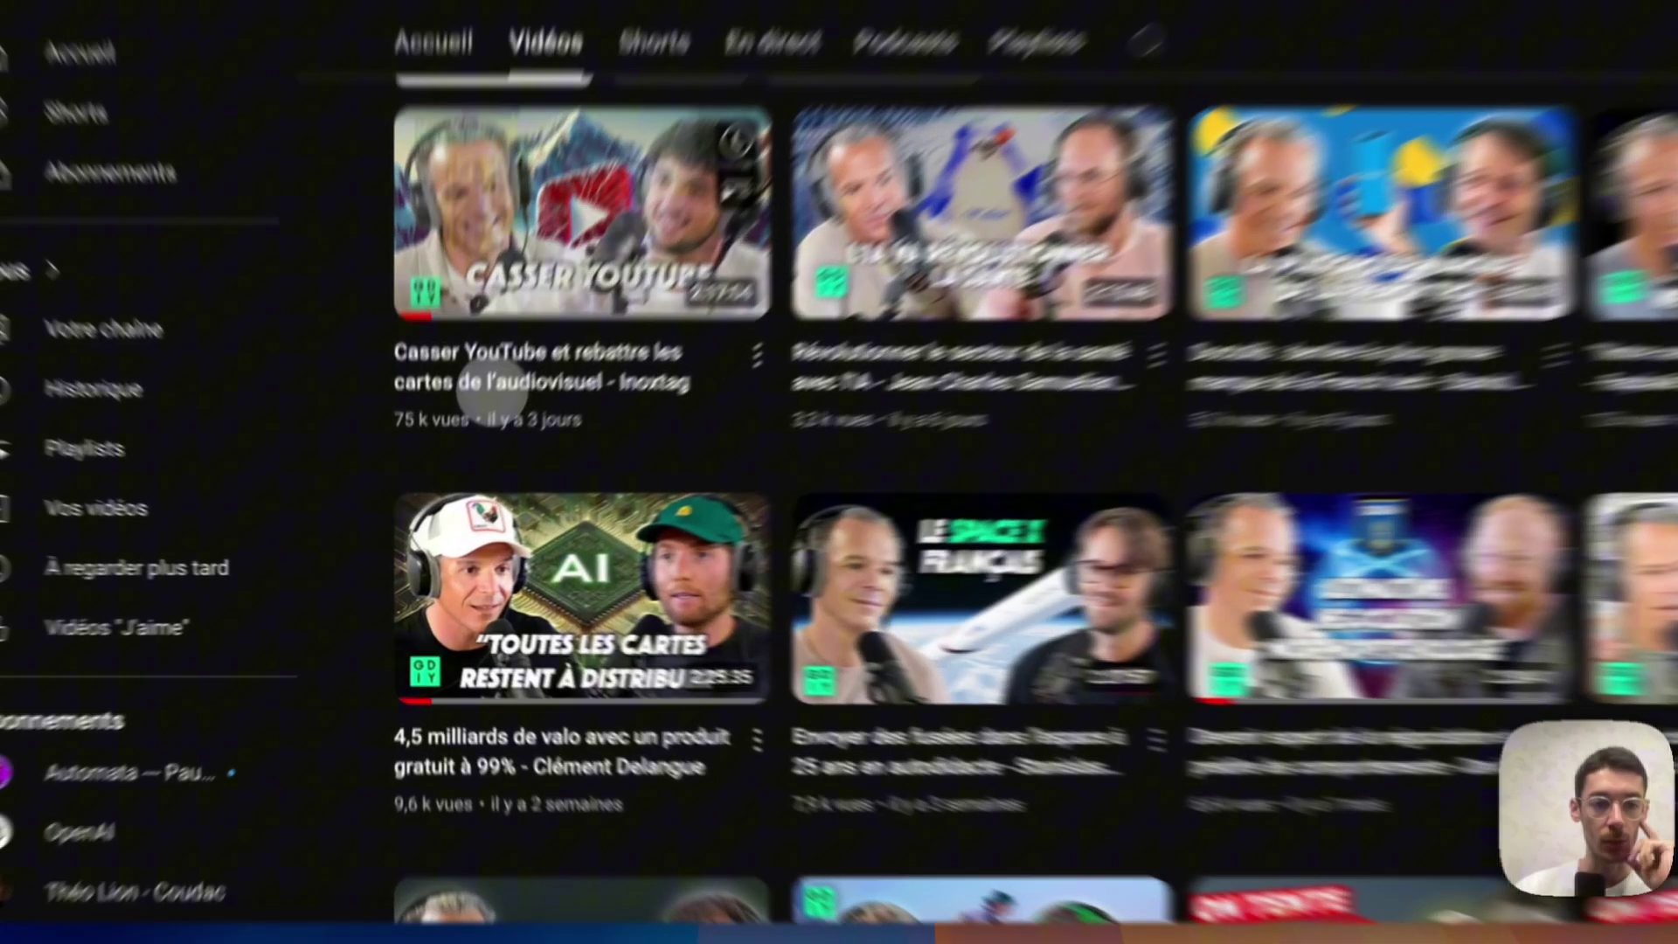
{"action": "left_click", "coordinate": [870, 542]}
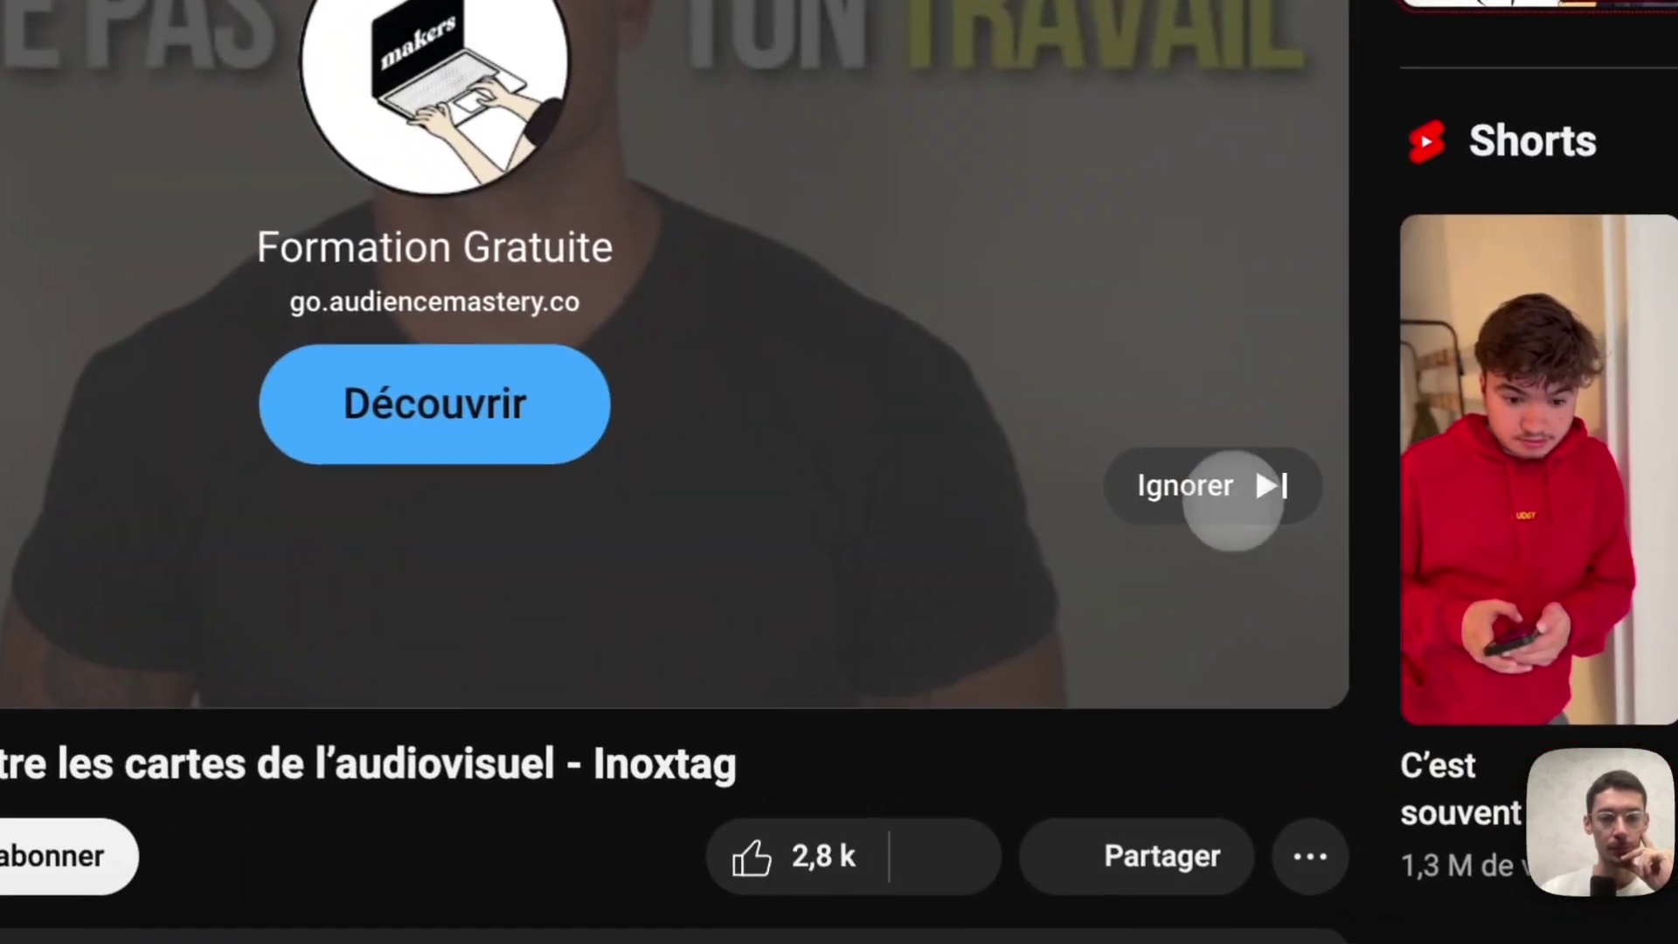
{"action": "left_click", "coordinate": [1232, 486]}
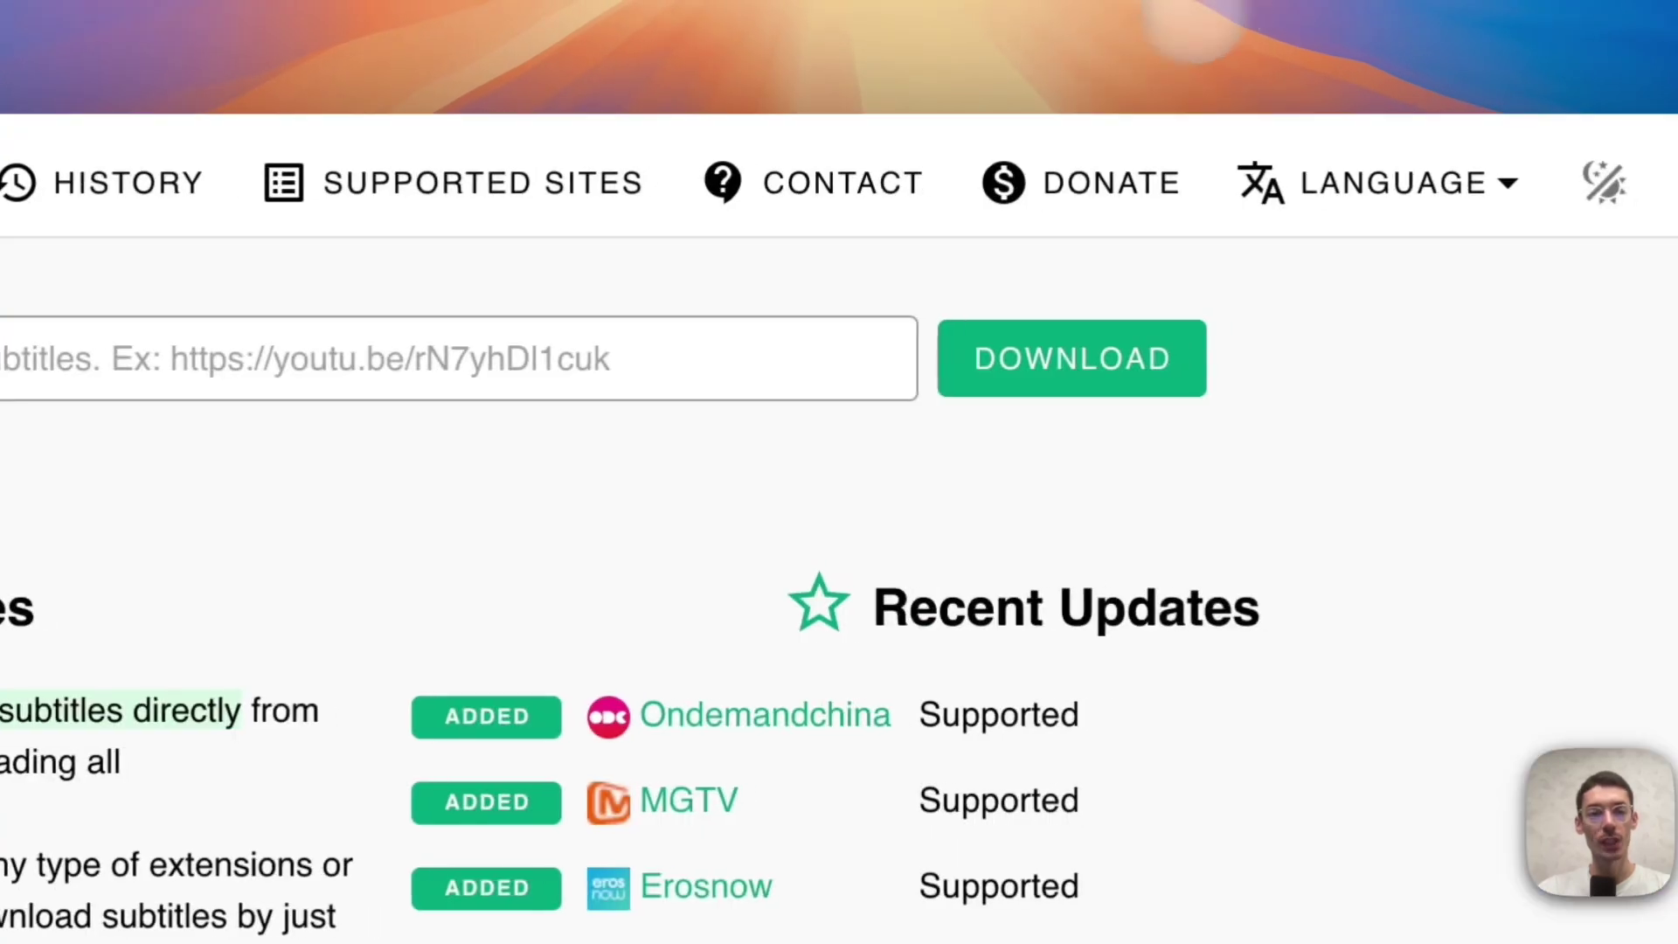
Switch to DownSub, submit the YouTube link of the Inoxtag video and download its auto-generated French subtitles as TXT
{"action": "left_click", "coordinate": [385, 337]}
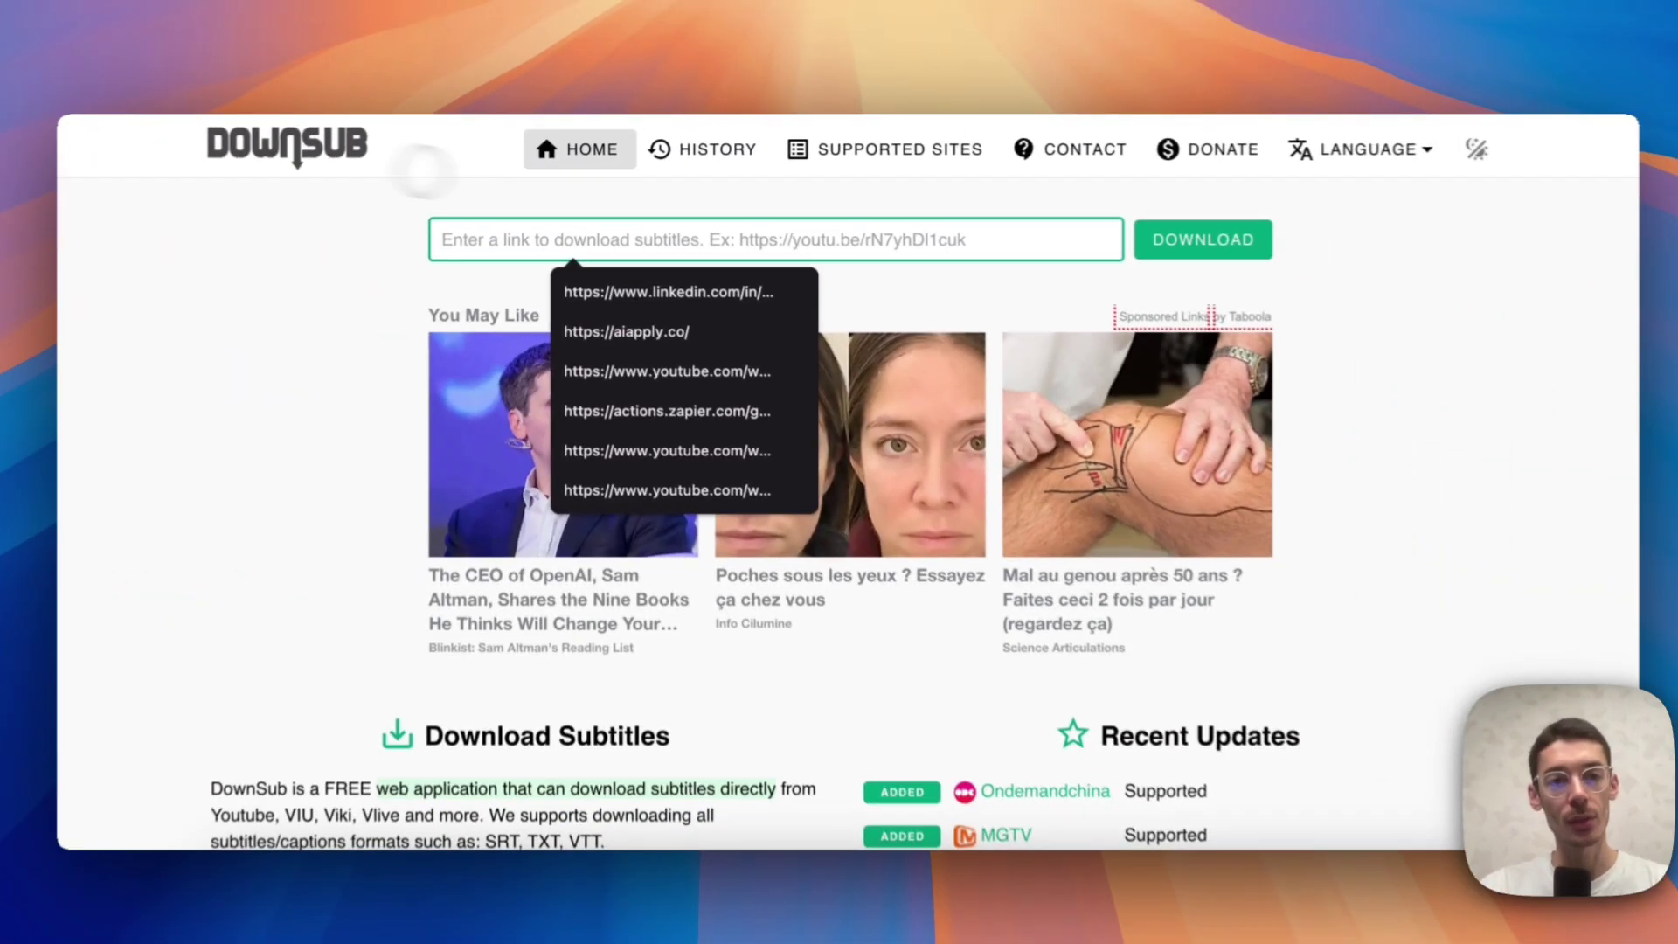
{"action": "type", "text": "https://www.youtube.com/watch?v=xc8B3GD6VdE&t=20s&ab_channel=MatthieuStefani"}
{"action": "left_click", "coordinate": [1127, 234]}
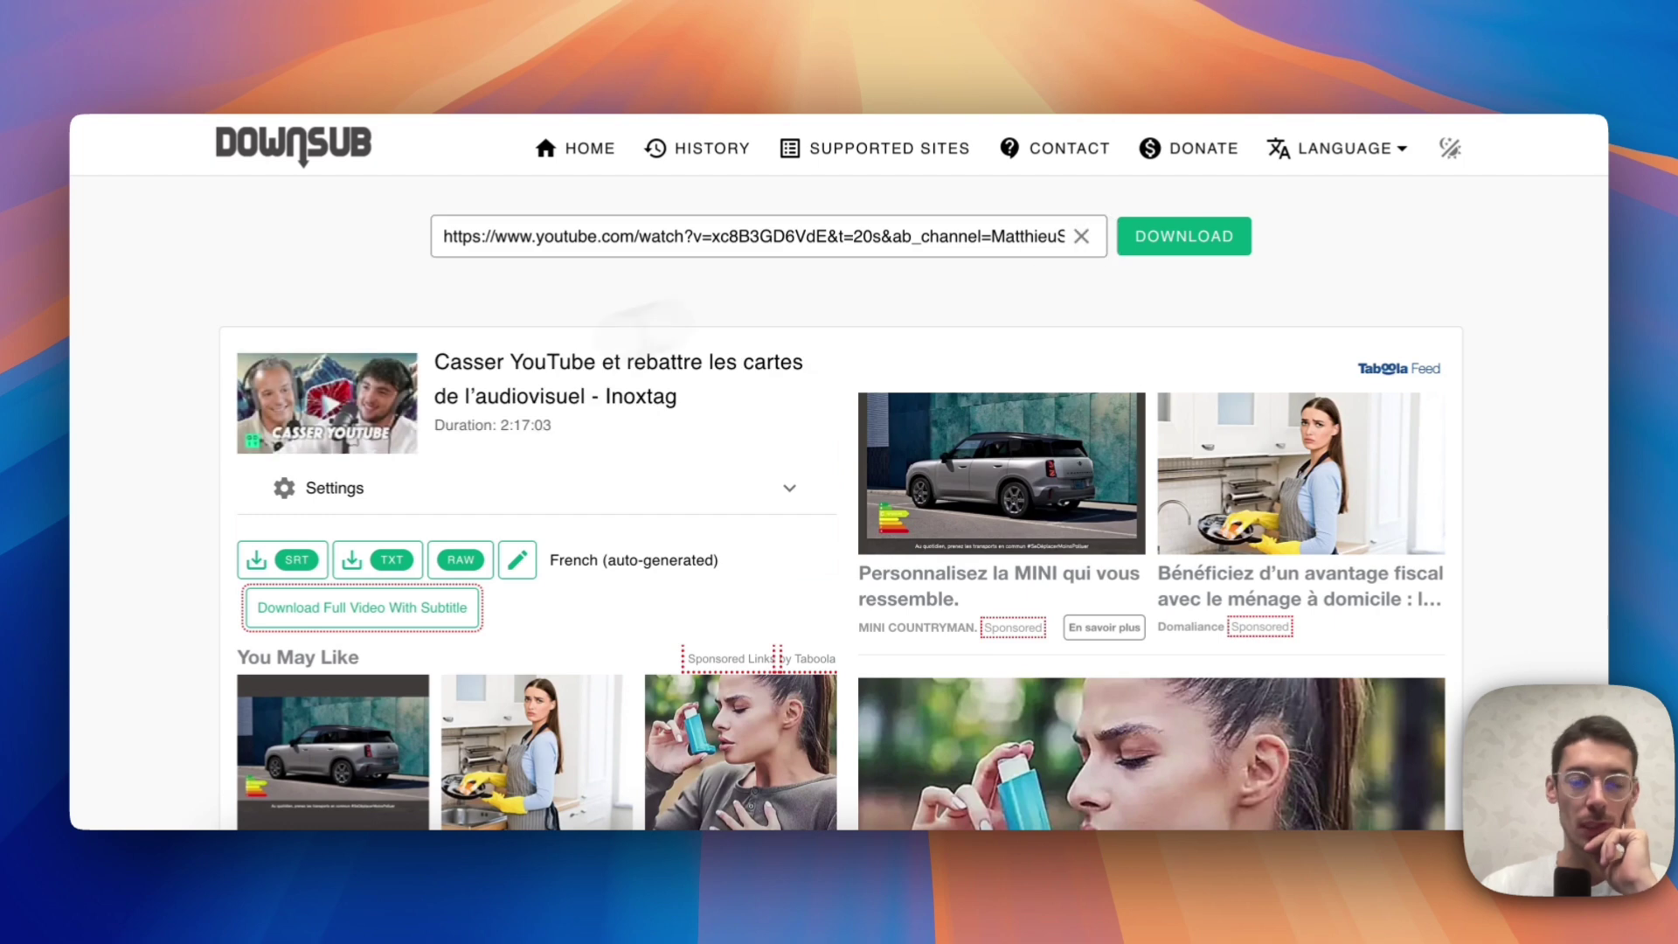
{"action": "left_click", "coordinate": [390, 559]}
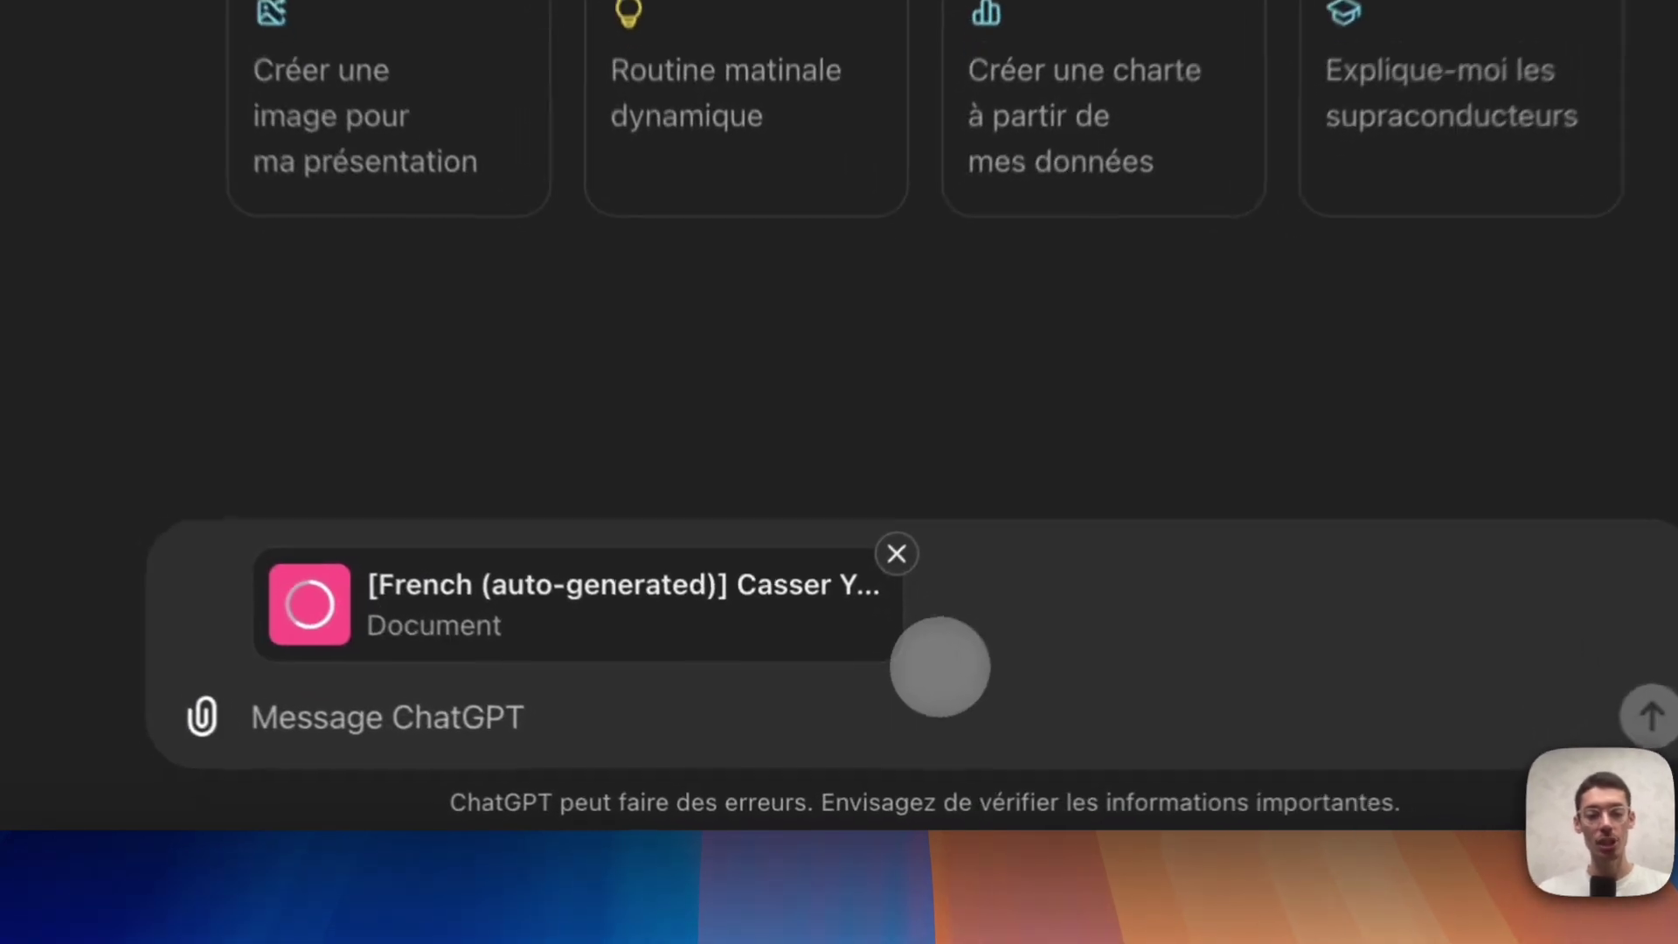
In a new ChatGPT chat with the subtitle file attached, send "Résume moi le contenu de la vidéo, soit complet"
{"action": "type", "text": "Résume moi "}
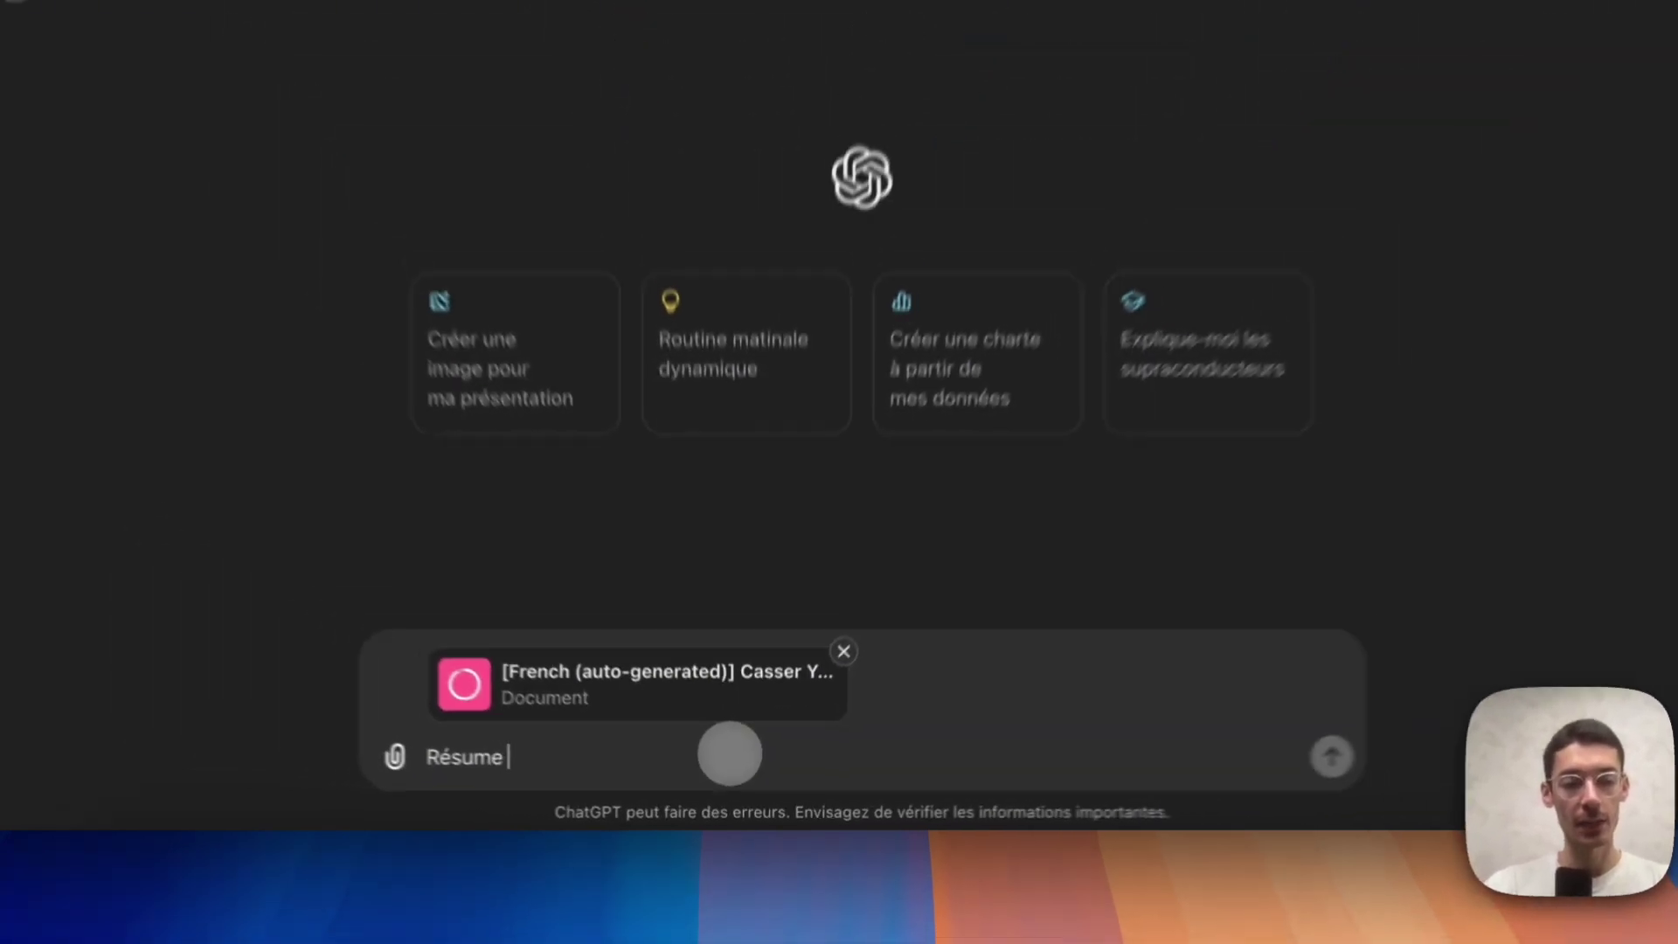
{"action": "type", "text": "le contenu de la vidéo, soit"}
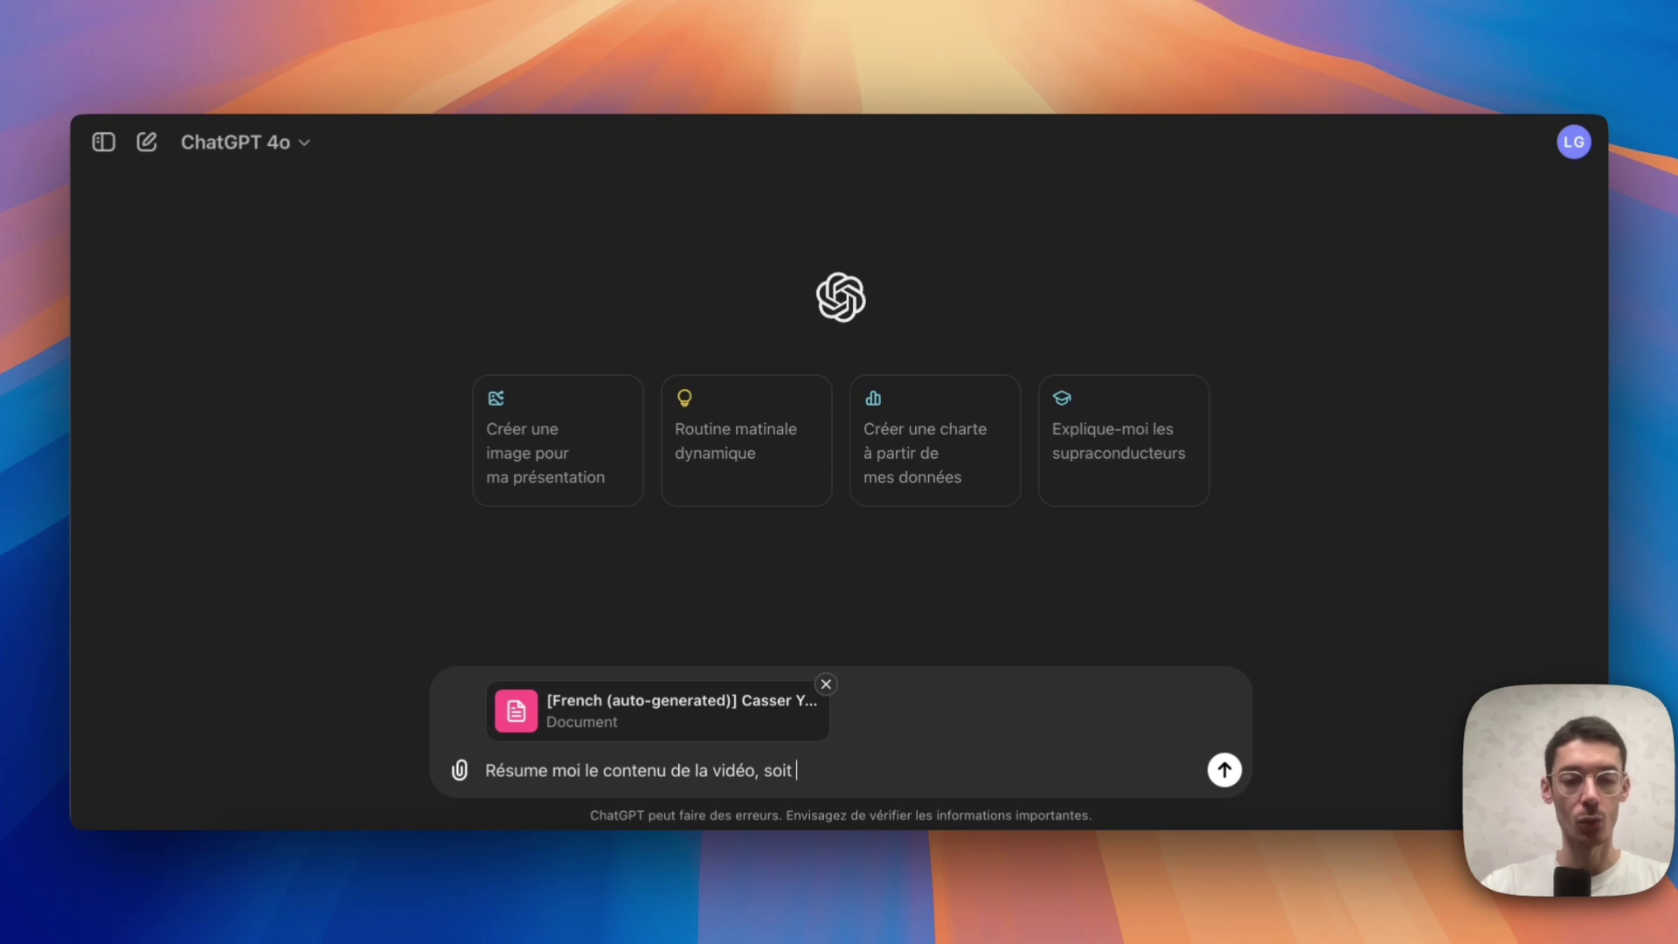
{"action": "type", "text": " complet"}
{"action": "key", "text": "Return"}
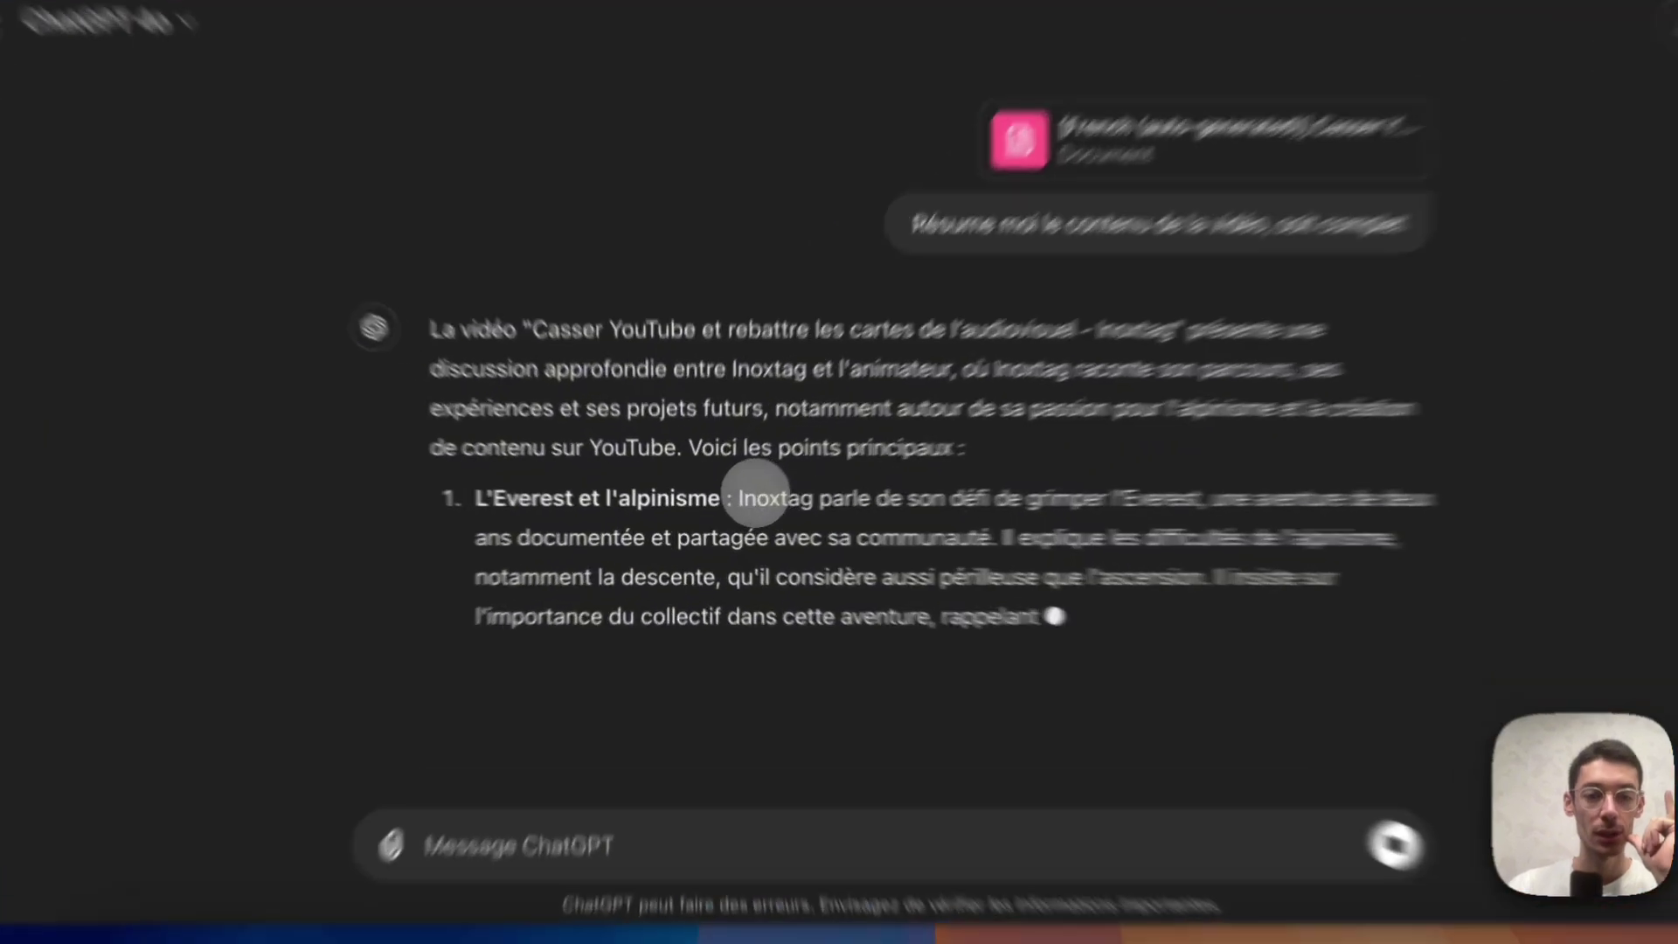
Read the summary and send the follow-up "Partage moi des informations précises sur son message d'inspiration, utilise des extraits"
{"action": "left_click_drag", "start_coordinate": [718, 505], "coordinate": [886, 565]}
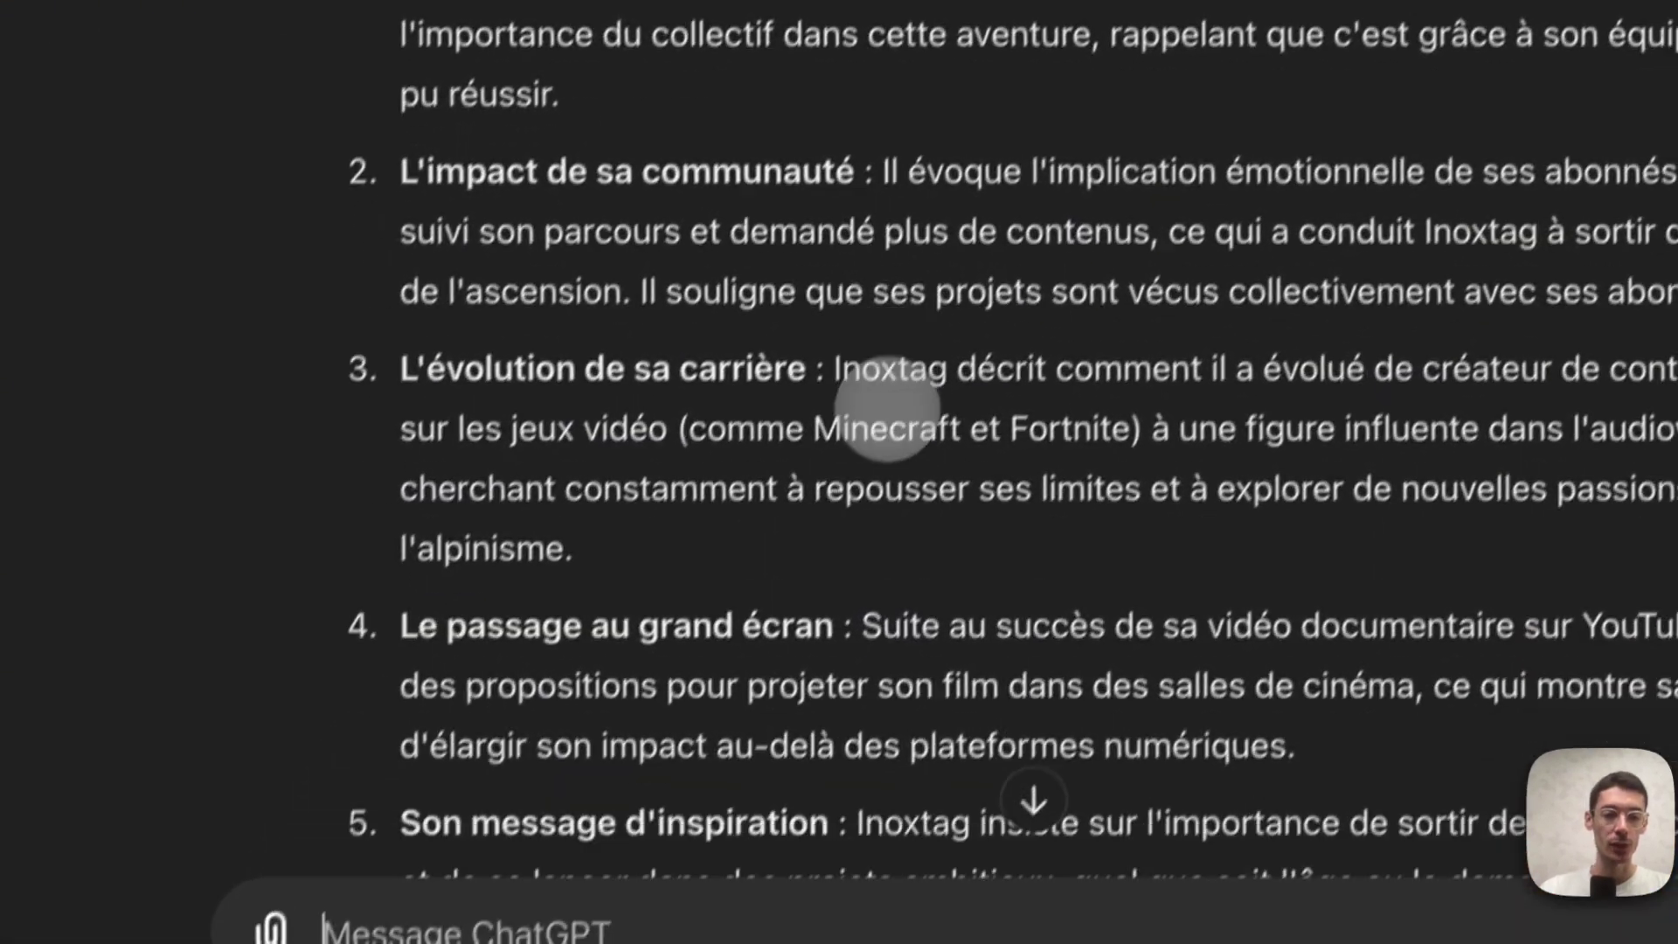
{"action": "type", "text": "Partage moi des informations précises sur l"}
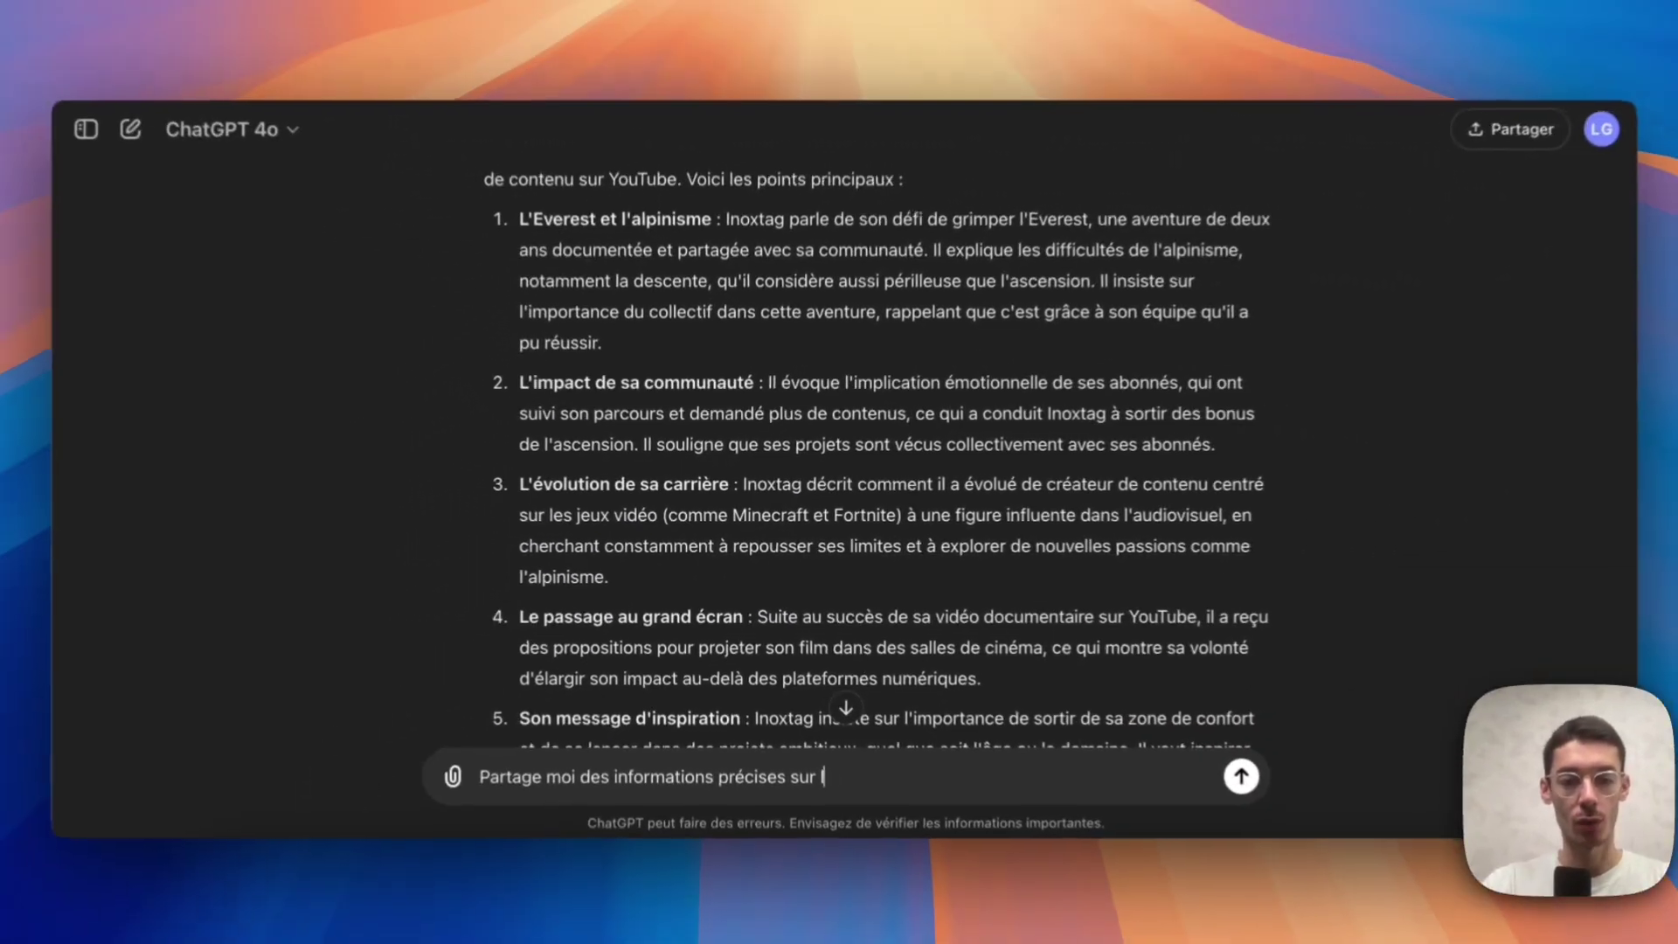
{"action": "type", "text": "'évolu"}
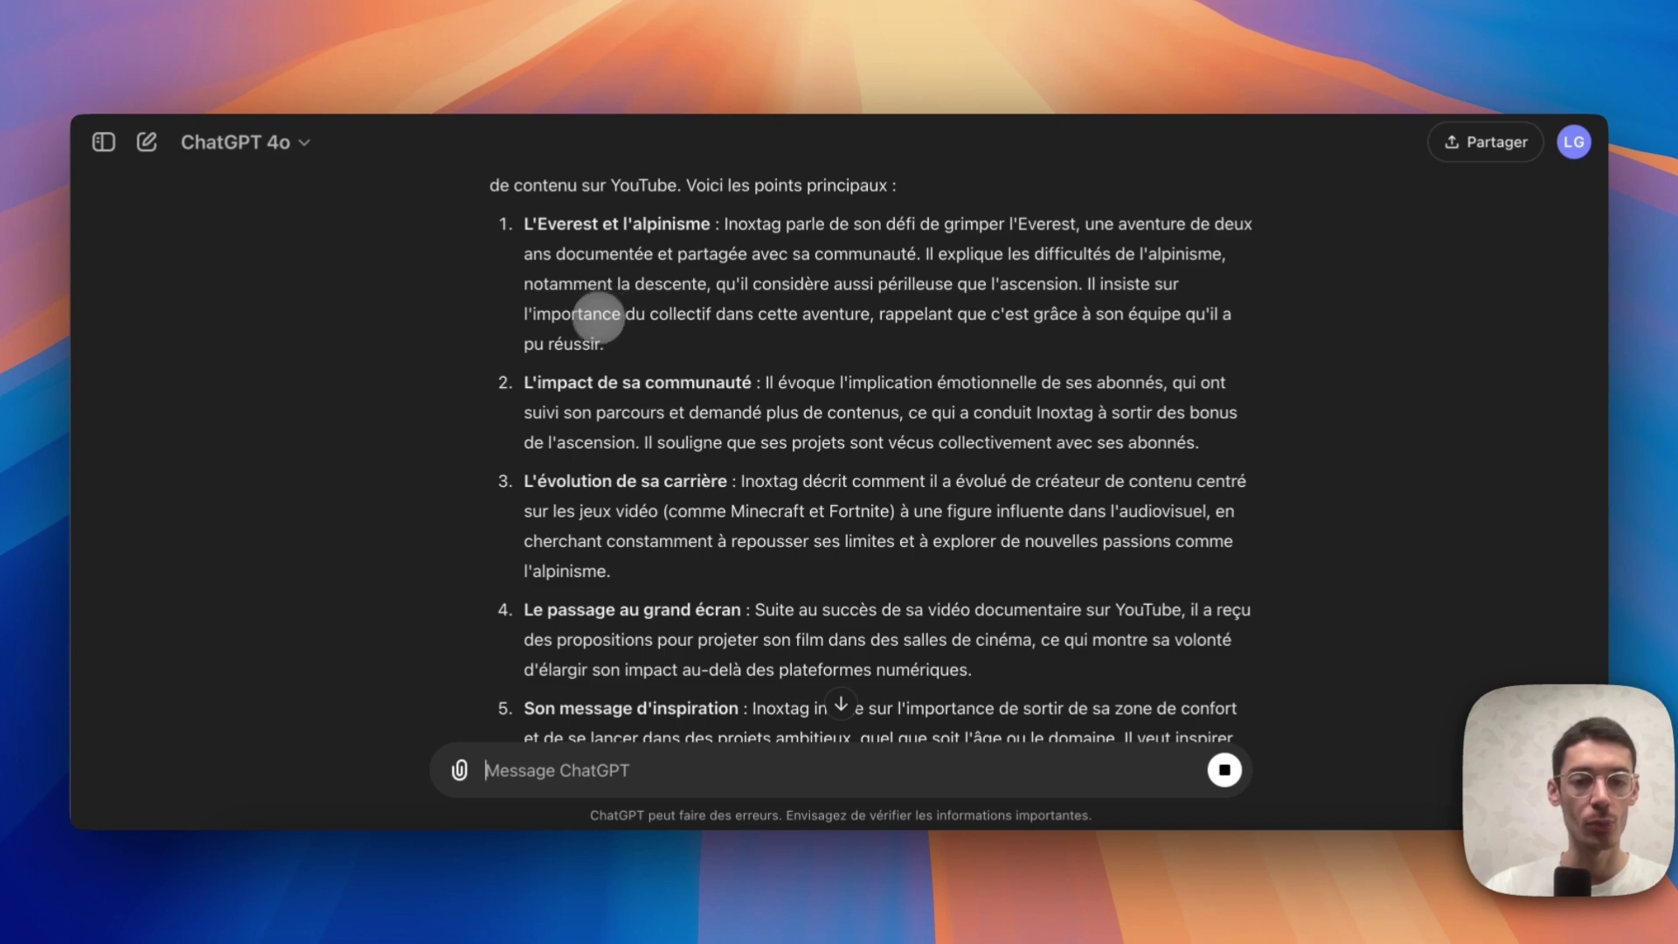
Read the summary's inspiration point and the follow-up reply, highlighting its introduction and the excerpt under "Prendre des initiatives"
{"action": "scroll", "coordinate": [591, 343], "scroll_direction": "down", "scroll_amount": 3}
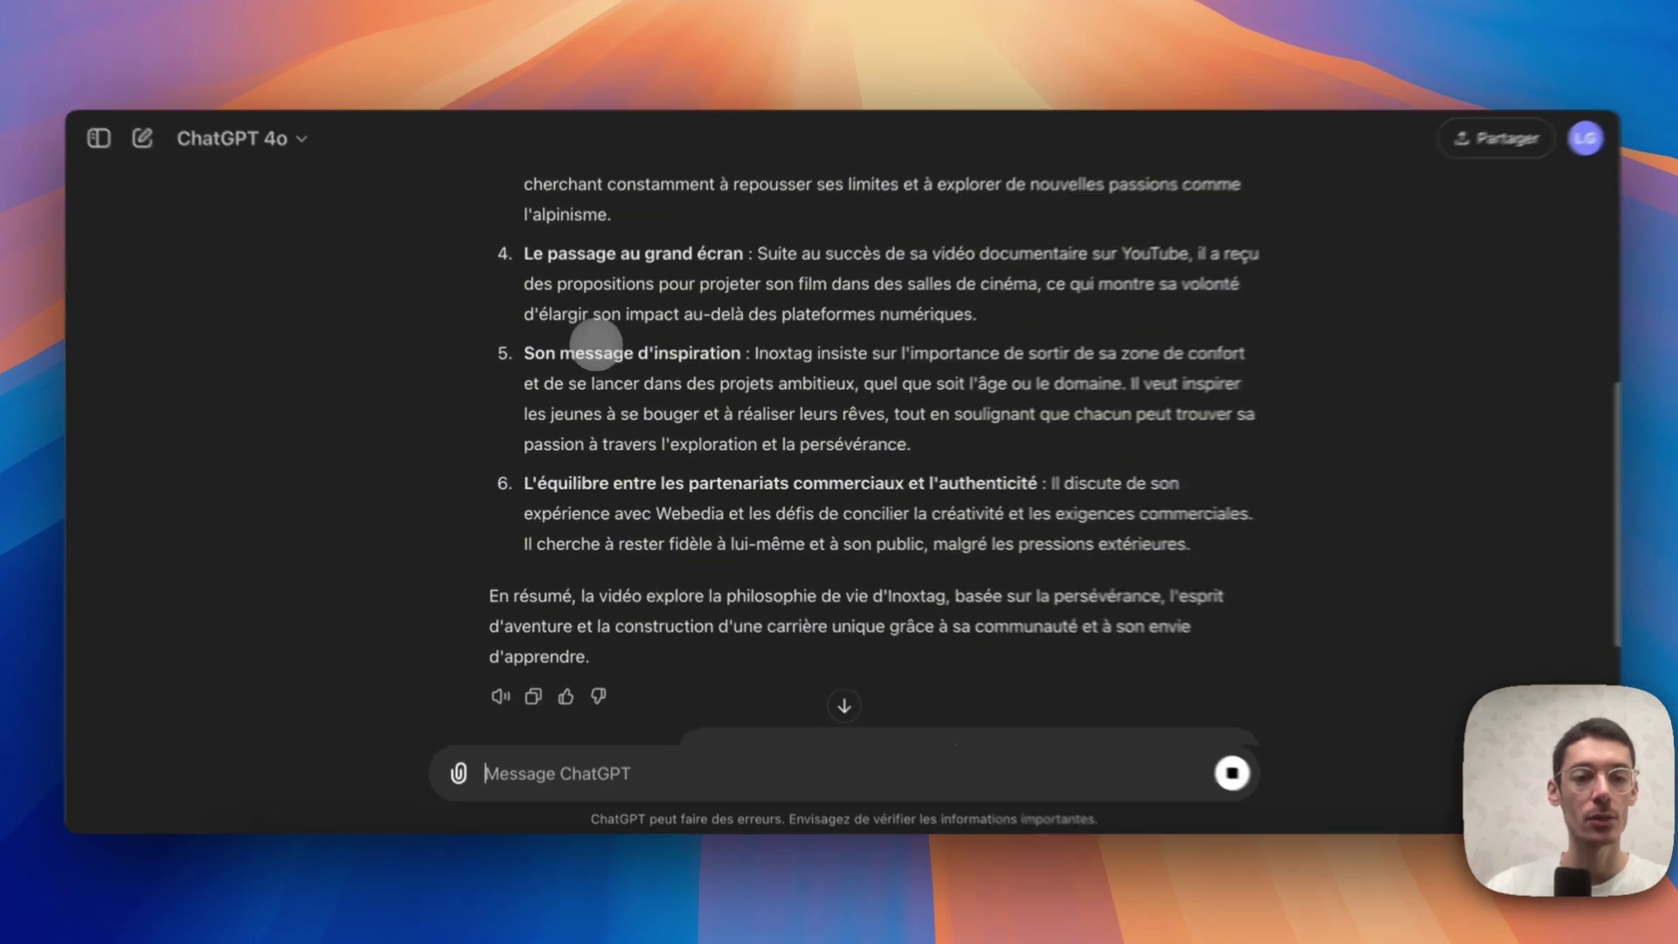
{"action": "left_click_drag", "start_coordinate": [575, 350], "coordinate": [739, 349]}
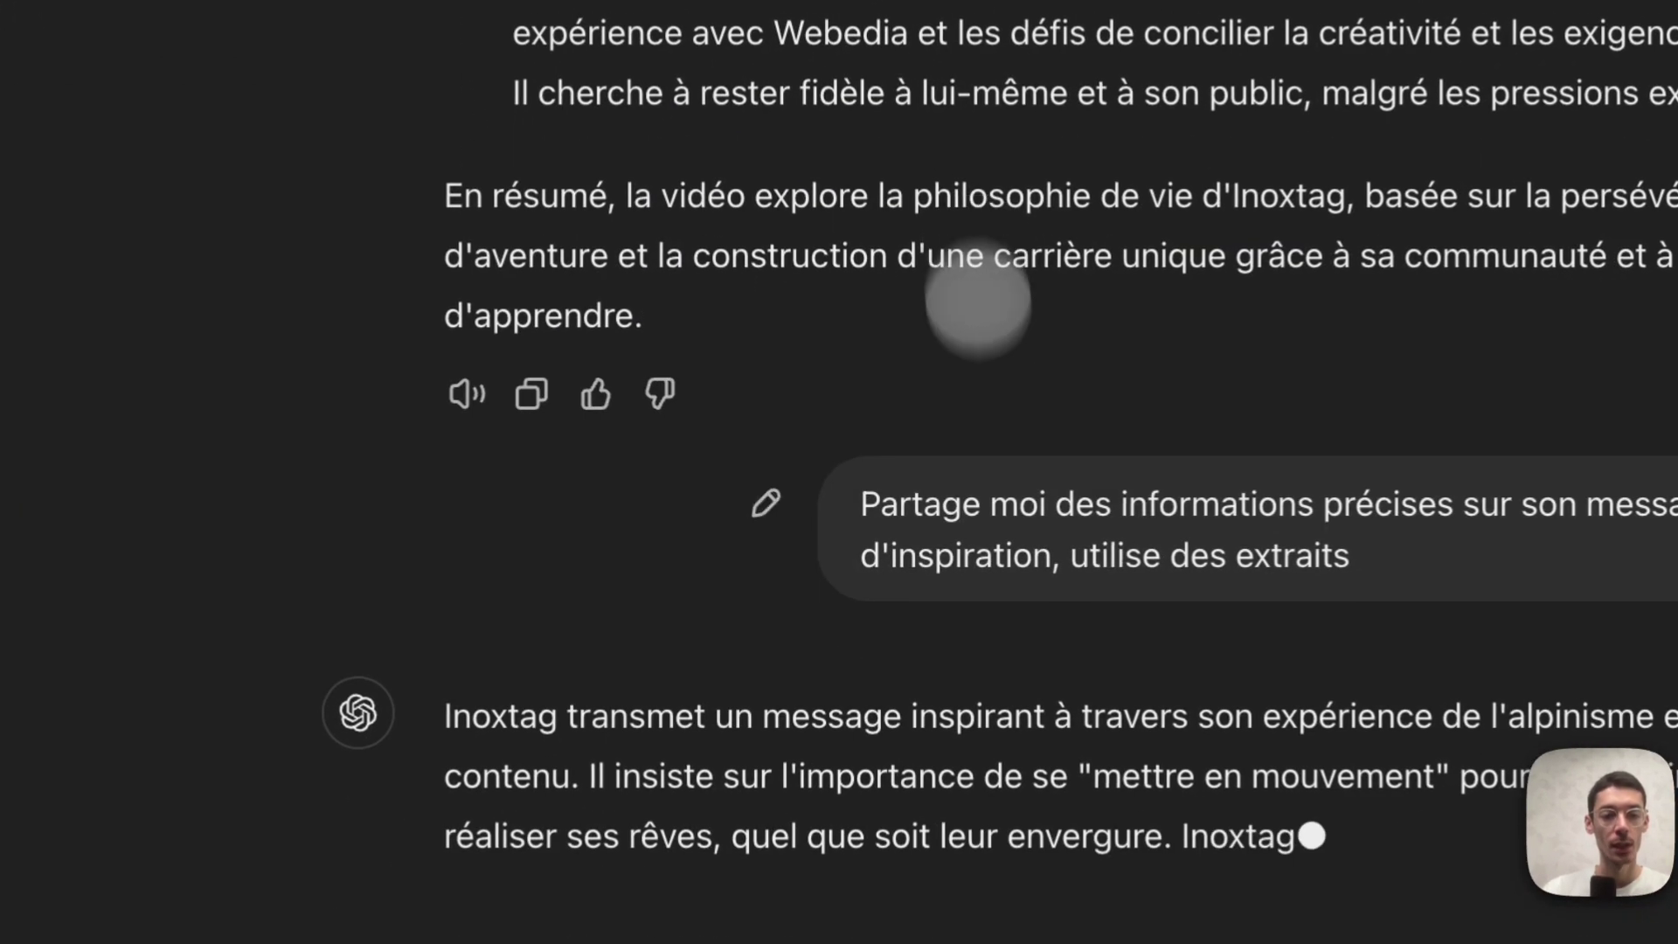
{"action": "scroll", "coordinate": [1079, 705], "scroll_direction": "down", "scroll_amount": 3}
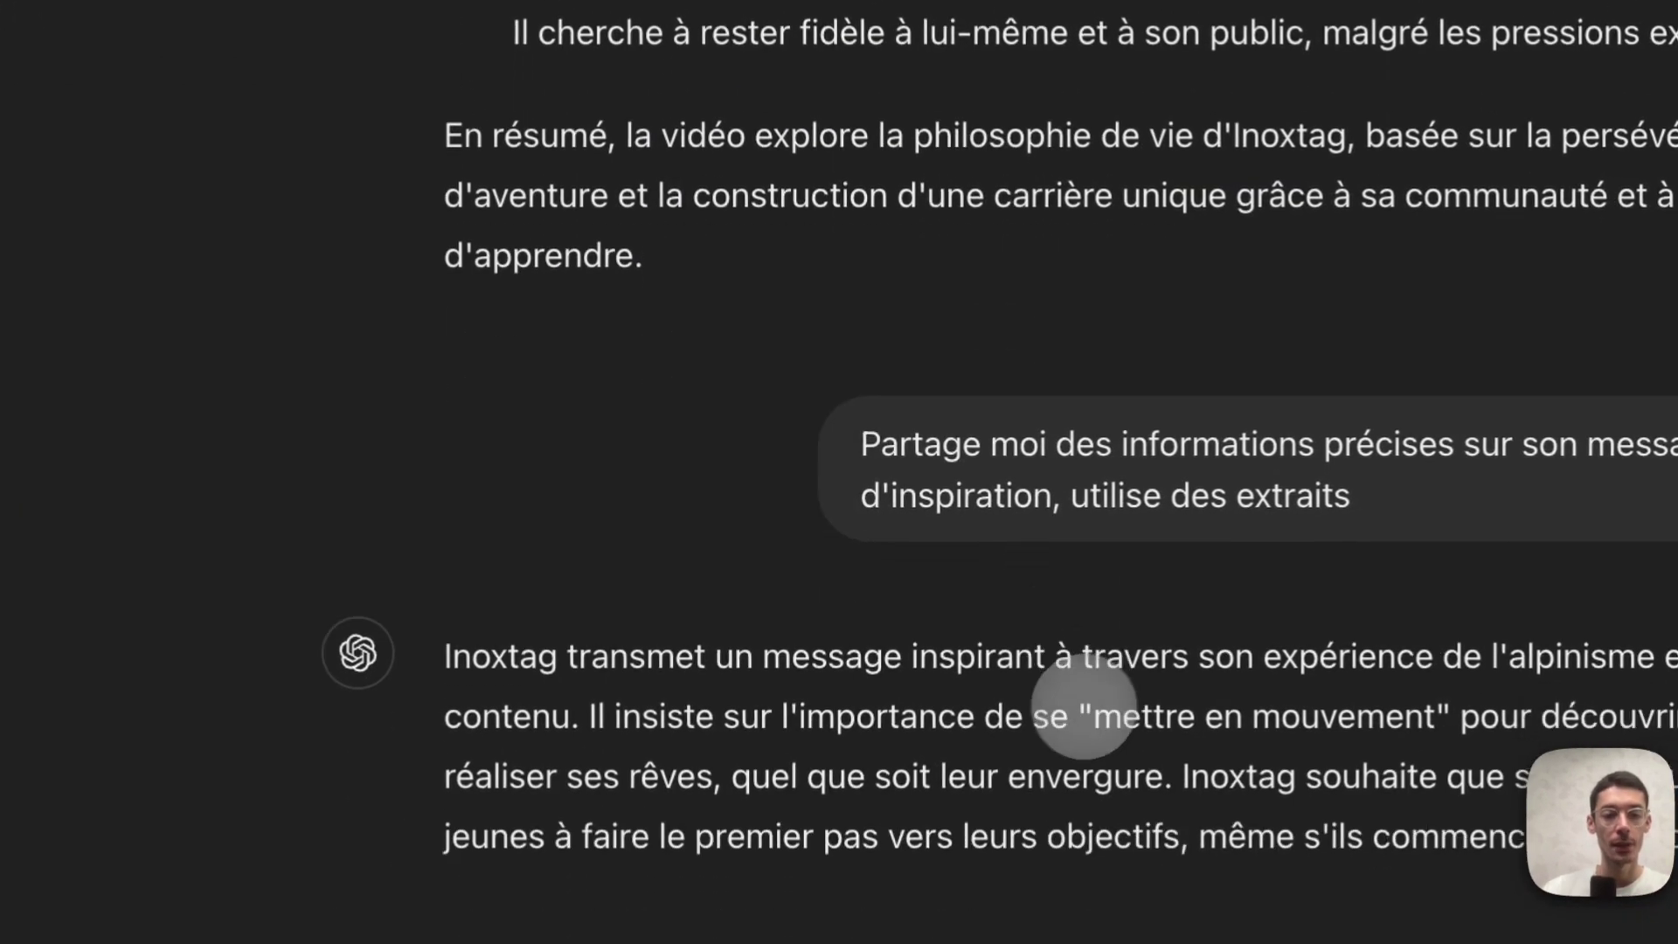
{"action": "left_click_drag", "start_coordinate": [739, 312], "coordinate": [985, 551]}
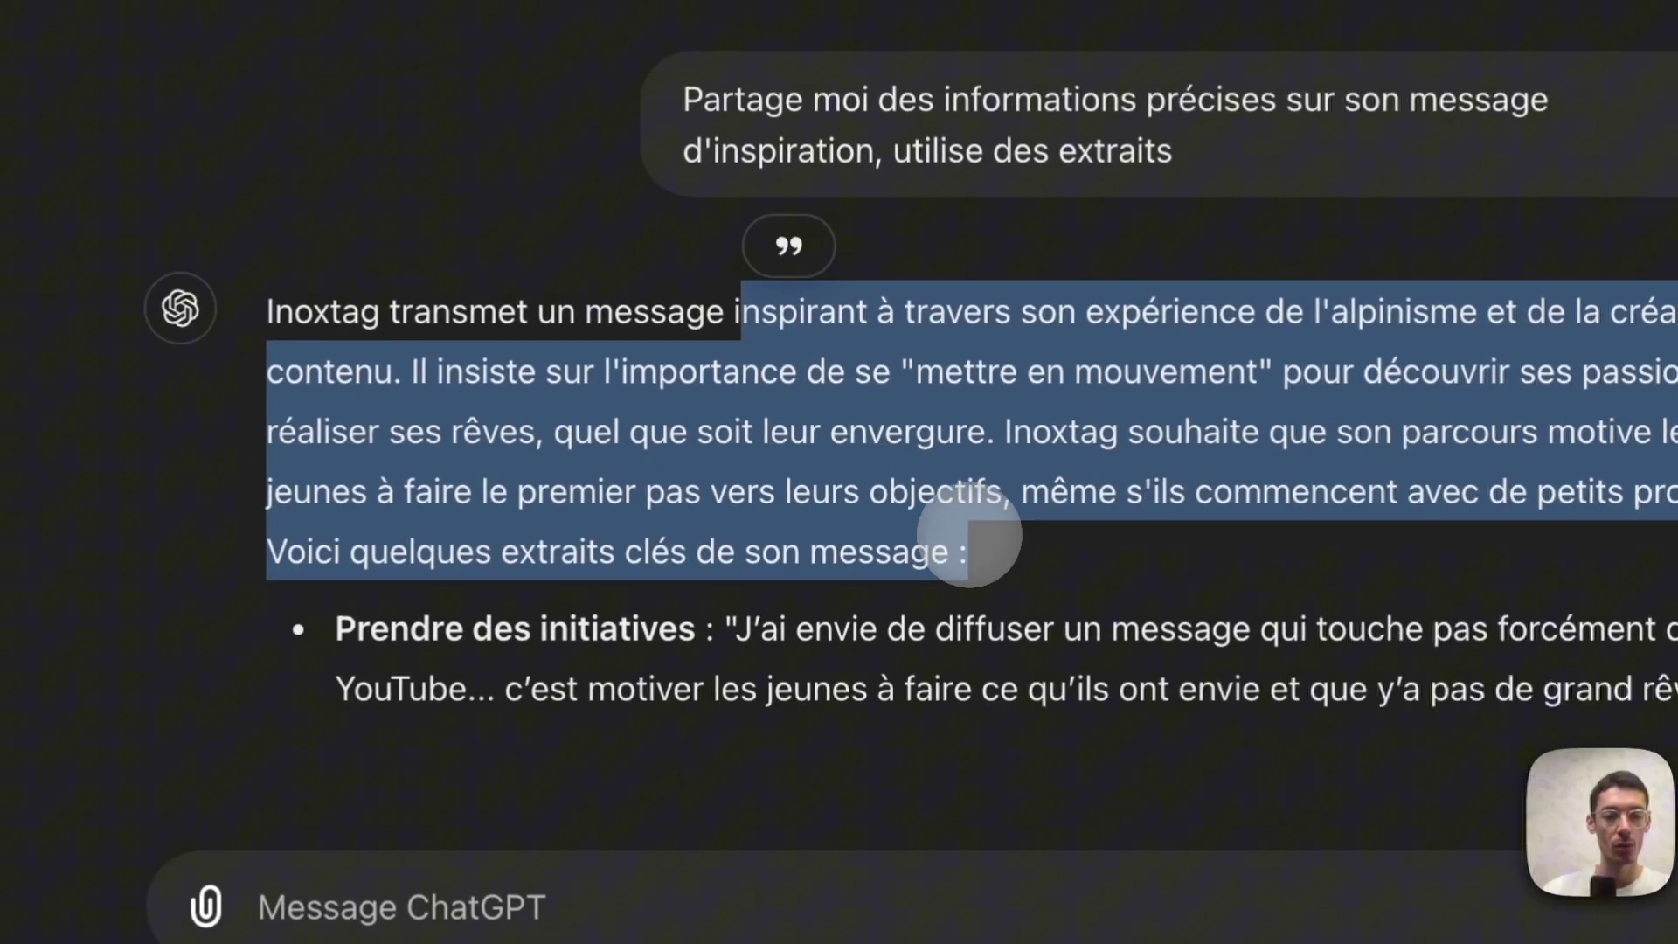
{"action": "scroll", "coordinate": [970, 534], "scroll_direction": "down", "scroll_amount": 3}
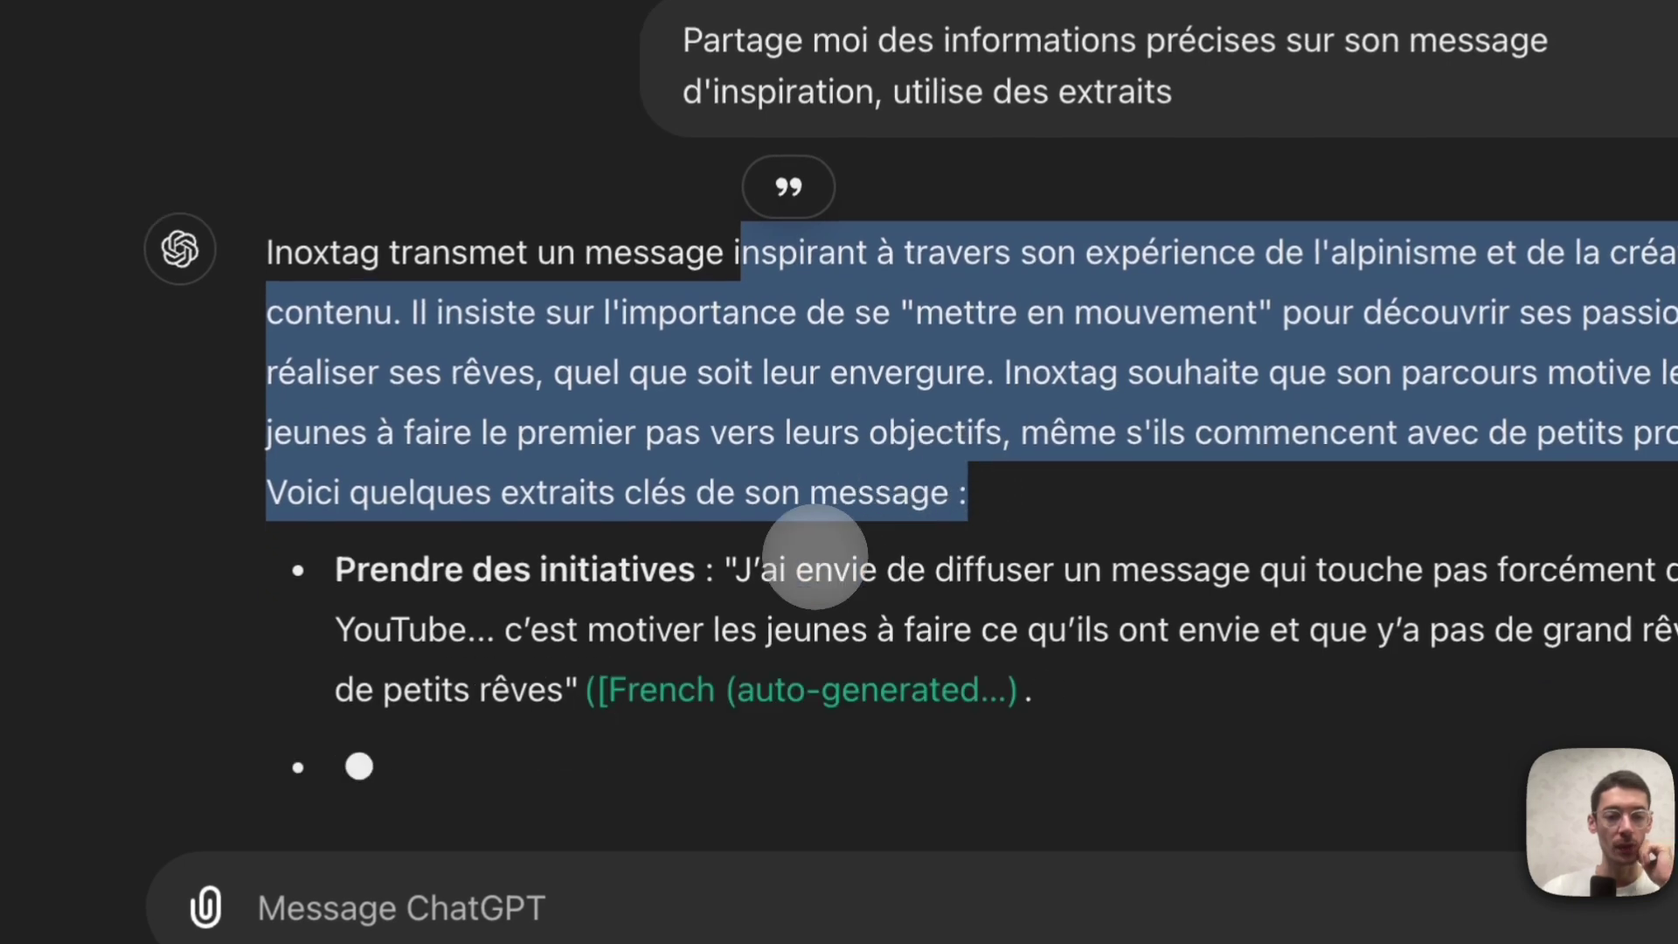
{"action": "left_click_drag", "start_coordinate": [760, 432], "coordinate": [739, 485]}
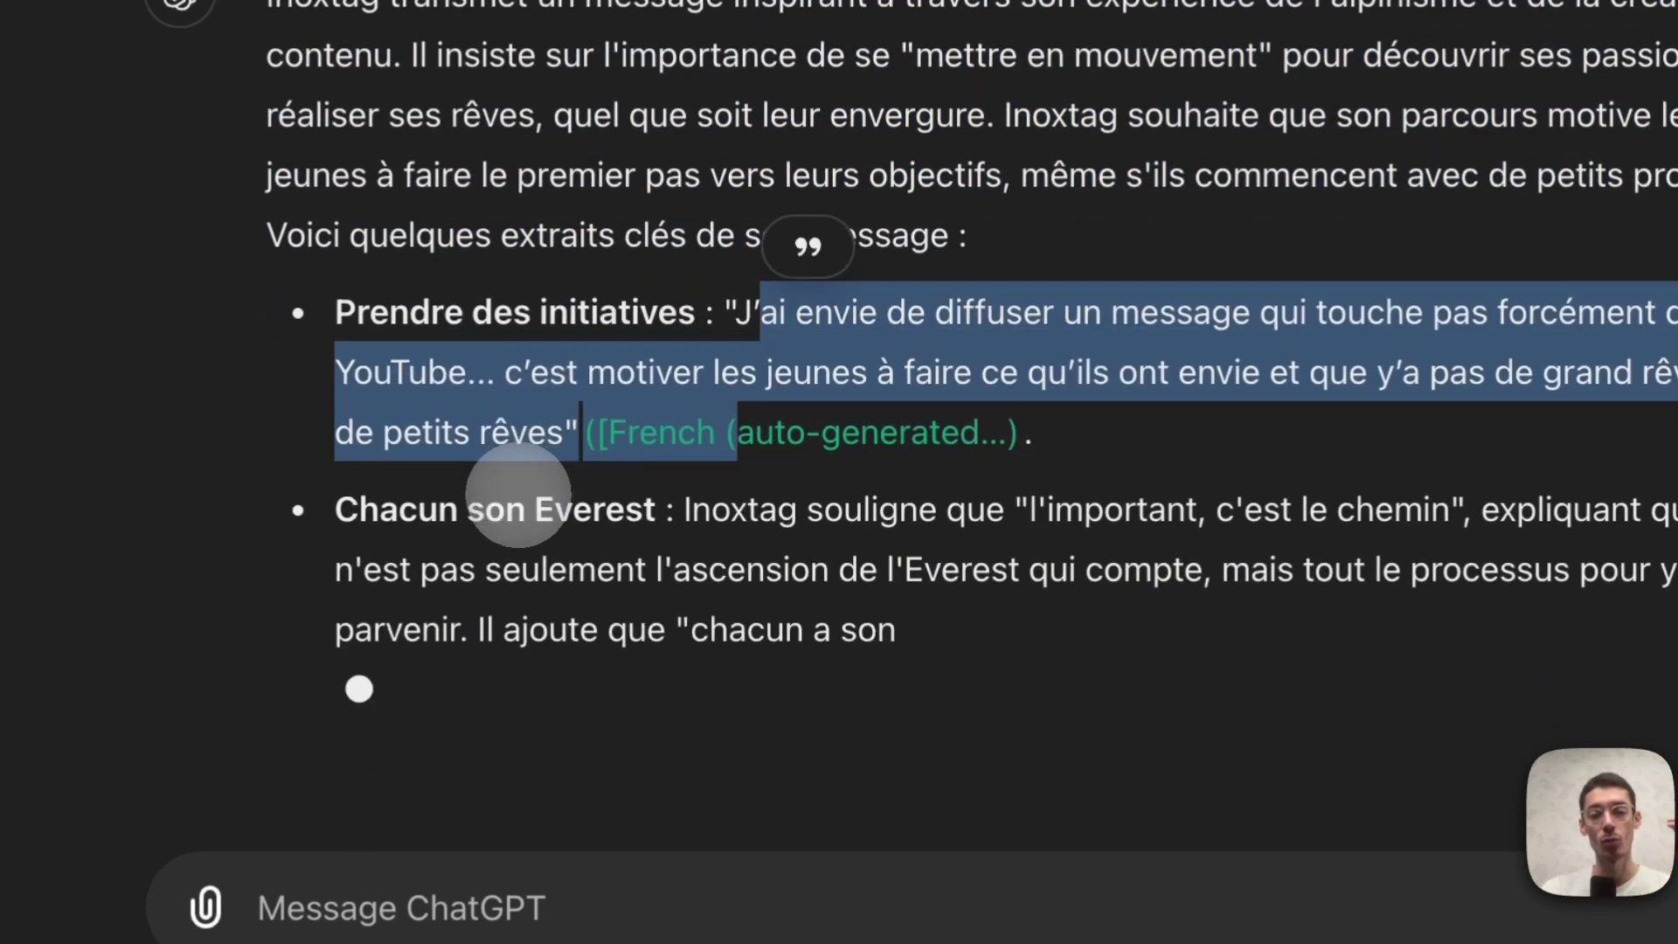
{"action": "left_click", "coordinate": [502, 476]}
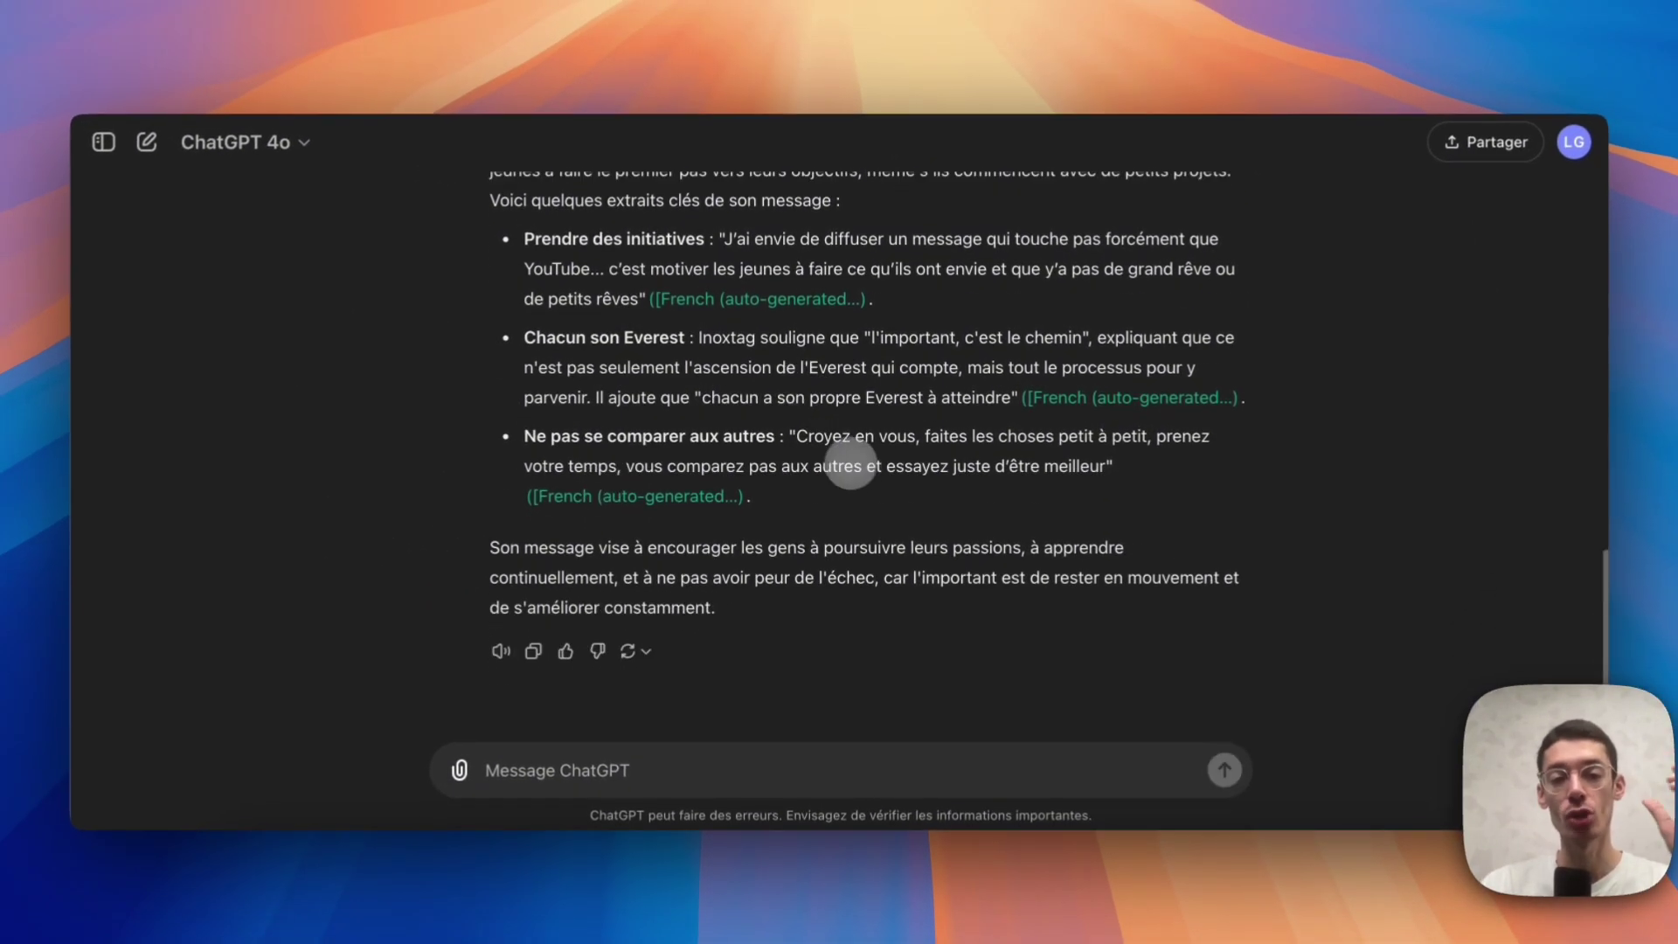
Copy the original summary prompt into a new message and shorten it to "Résume moi le contenu de la vidéo"
{"action": "scroll", "coordinate": [656, 262], "scroll_direction": "up", "scroll_amount": 3}
{"action": "scroll", "coordinate": [574, 225], "scroll_direction": "up", "scroll_amount": 9}
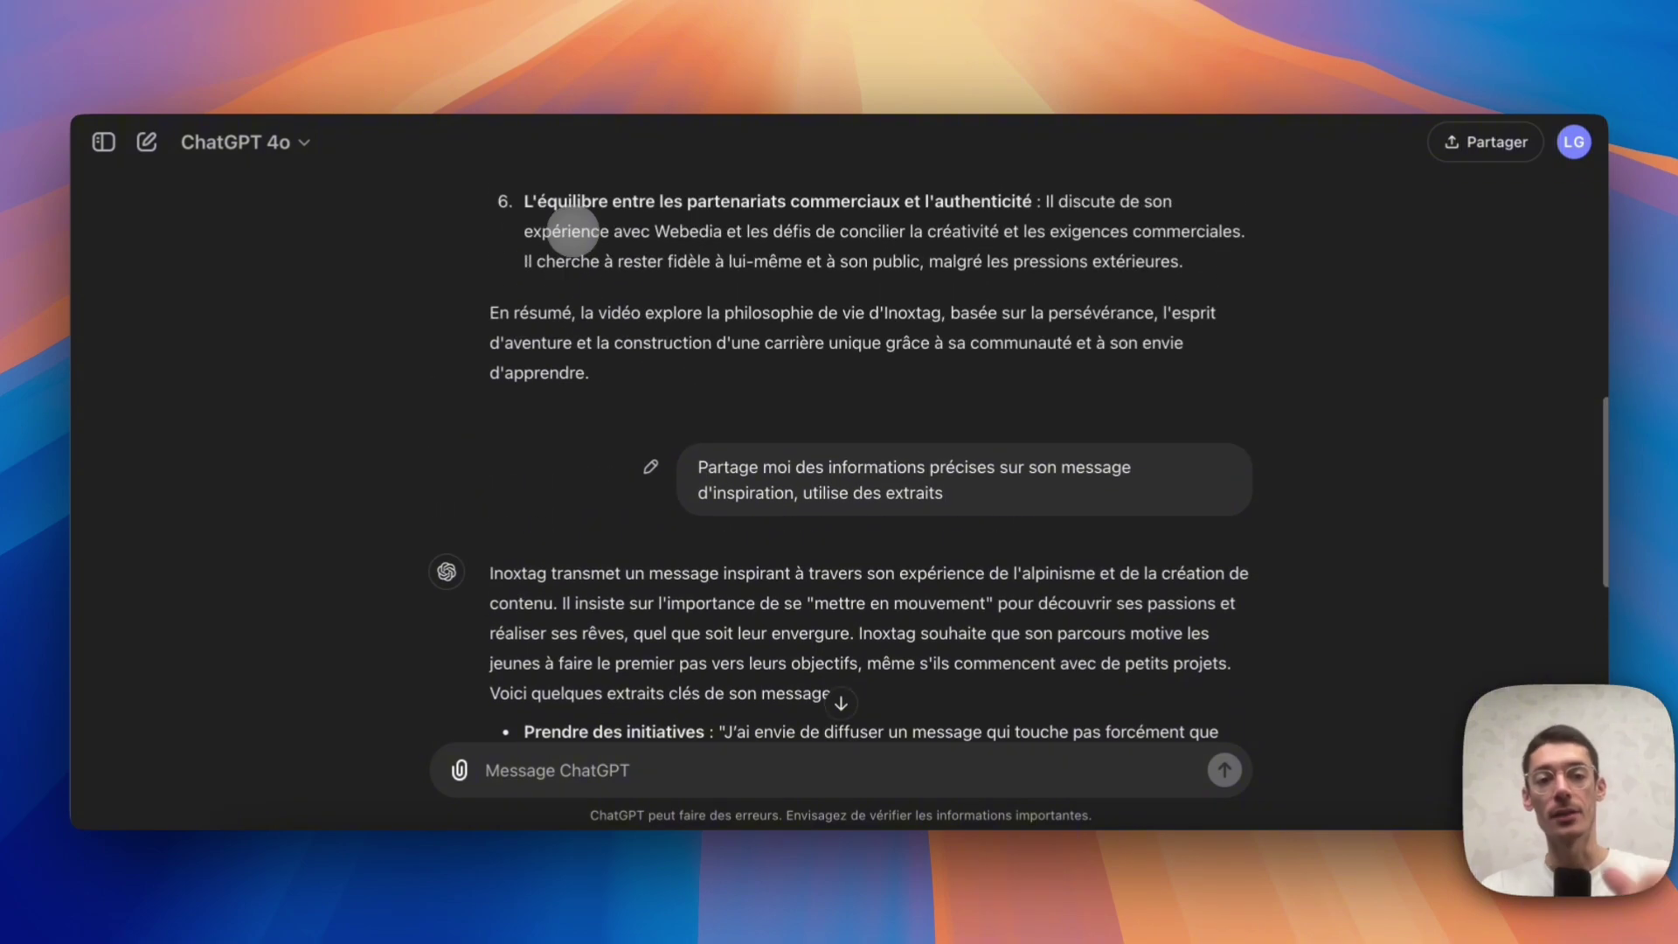
{"action": "scroll", "coordinate": [616, 232], "scroll_direction": "up", "scroll_amount": 5}
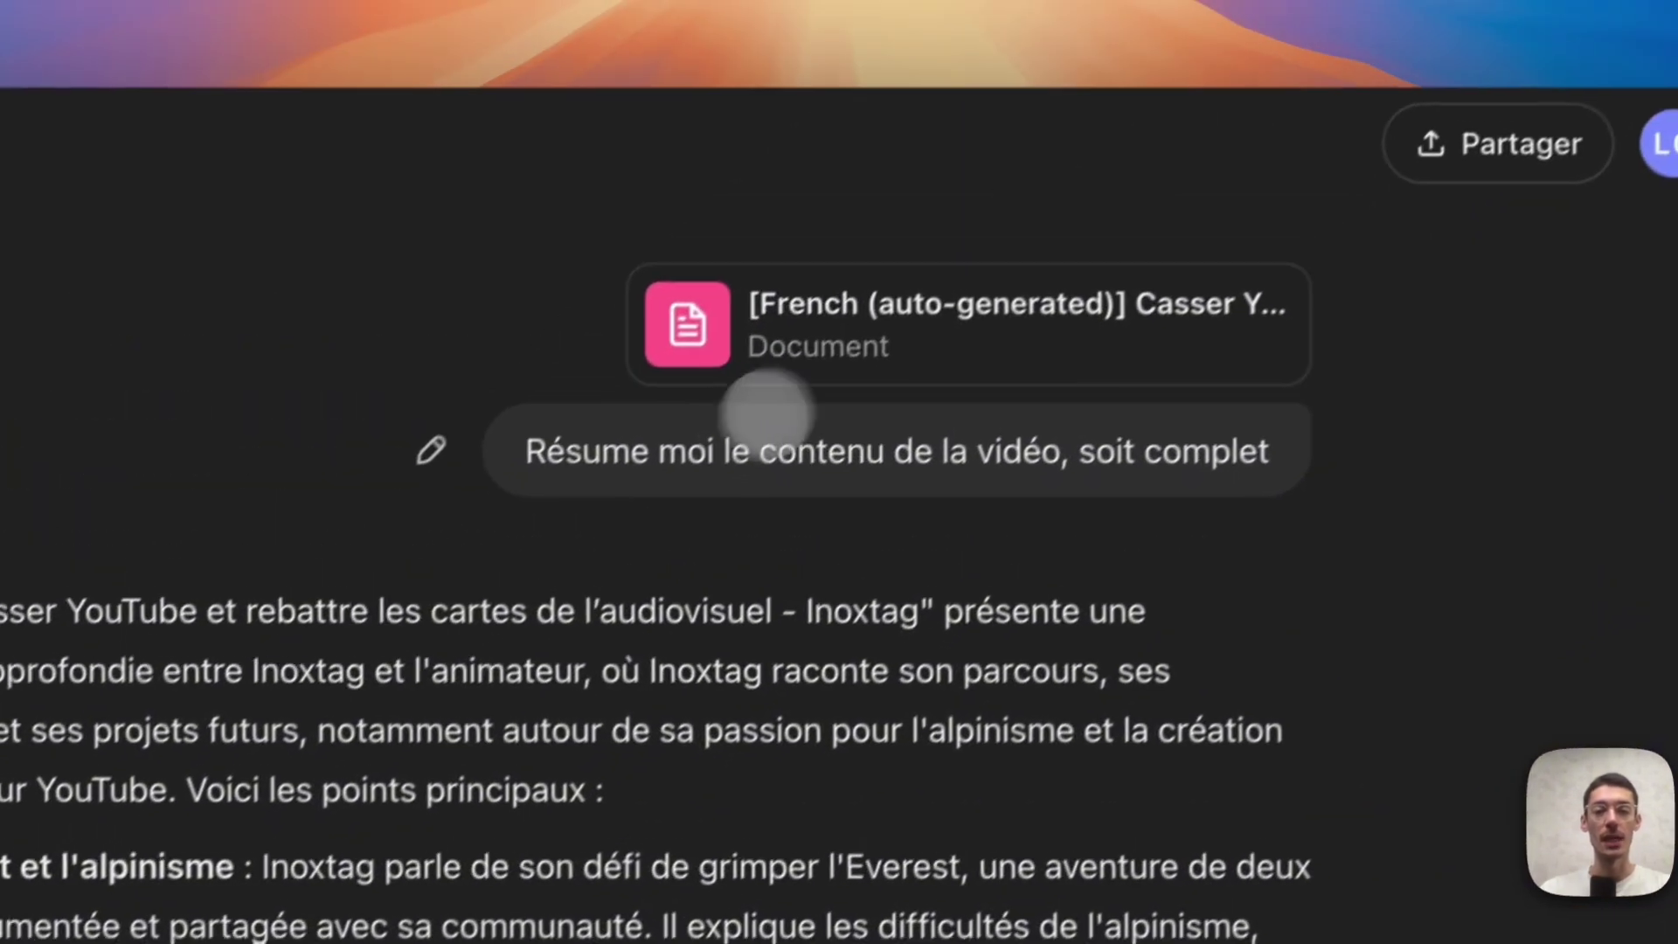
{"action": "triple_click", "coordinate": [940, 297]}
{"action": "key", "text": "super+c"}
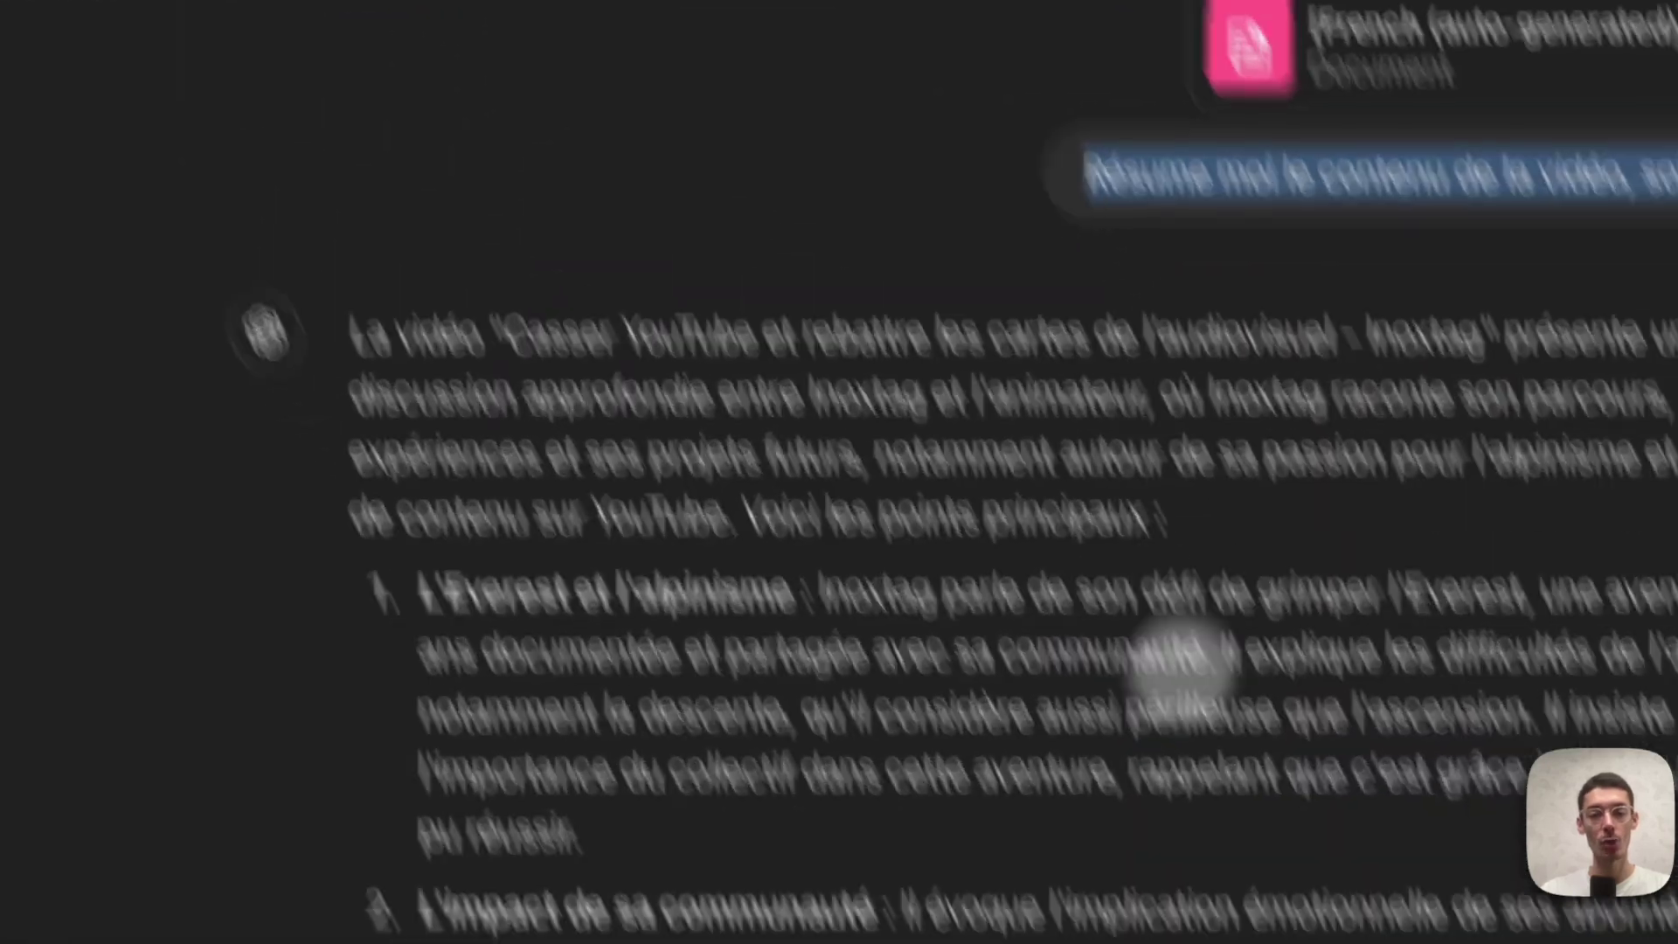
{"action": "left_click", "coordinate": [644, 760]}
{"action": "key", "text": "super+v"}
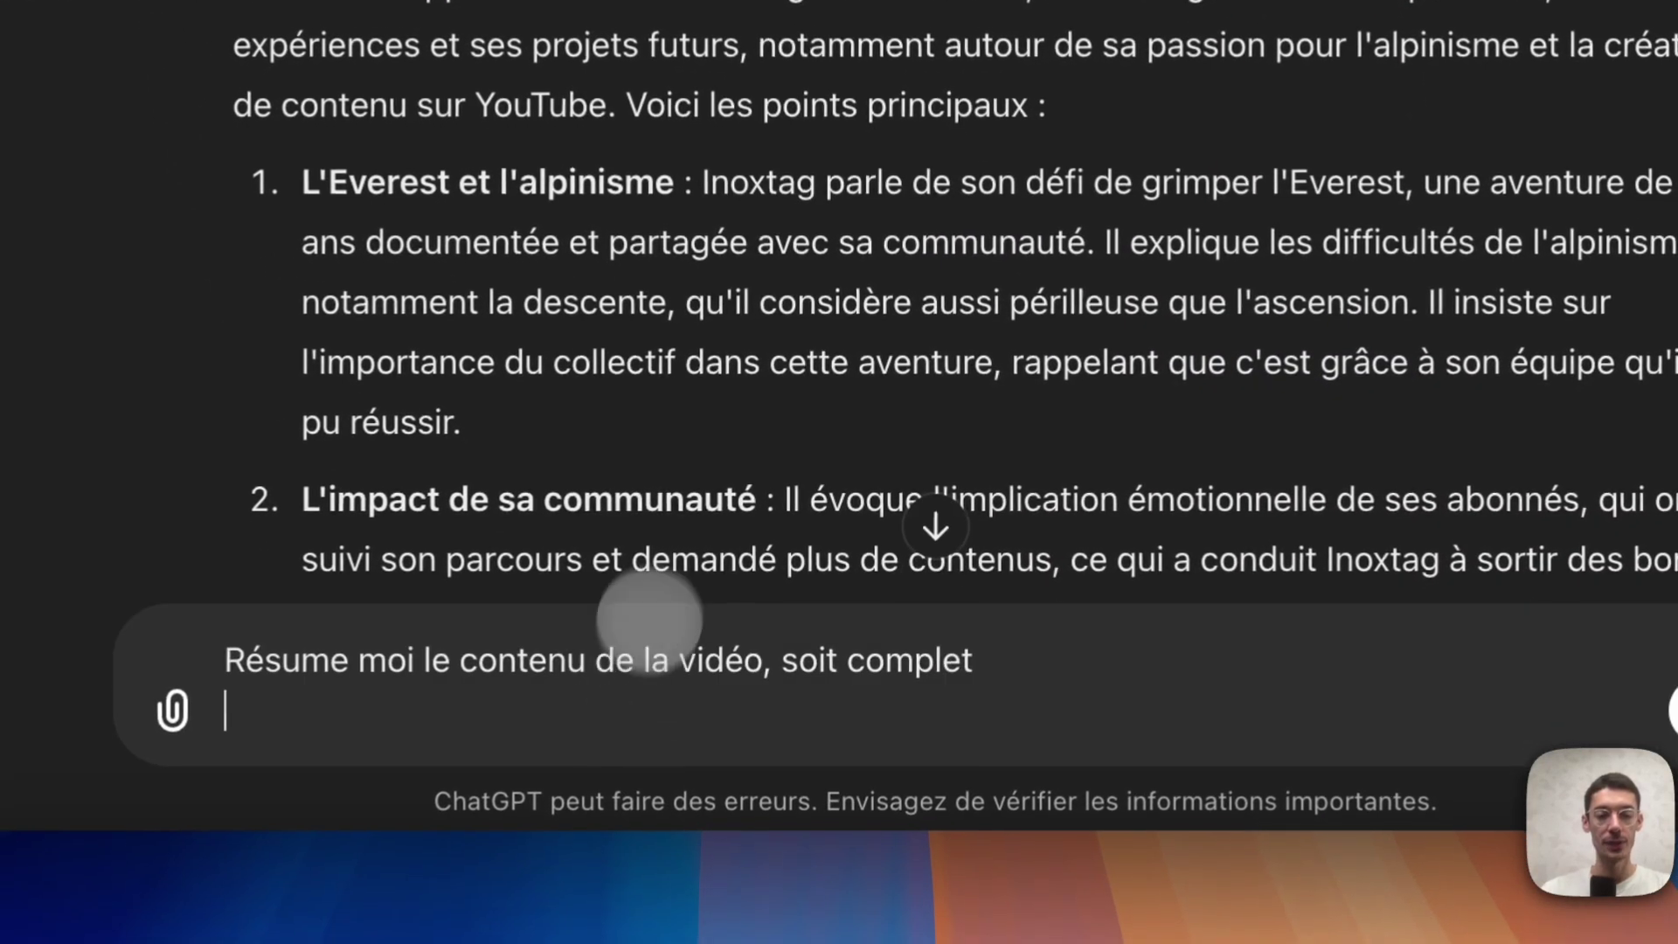
{"action": "left_click_drag", "start_coordinate": [816, 714], "coordinate": [767, 667]}
{"action": "key", "text": "BackSpace"}
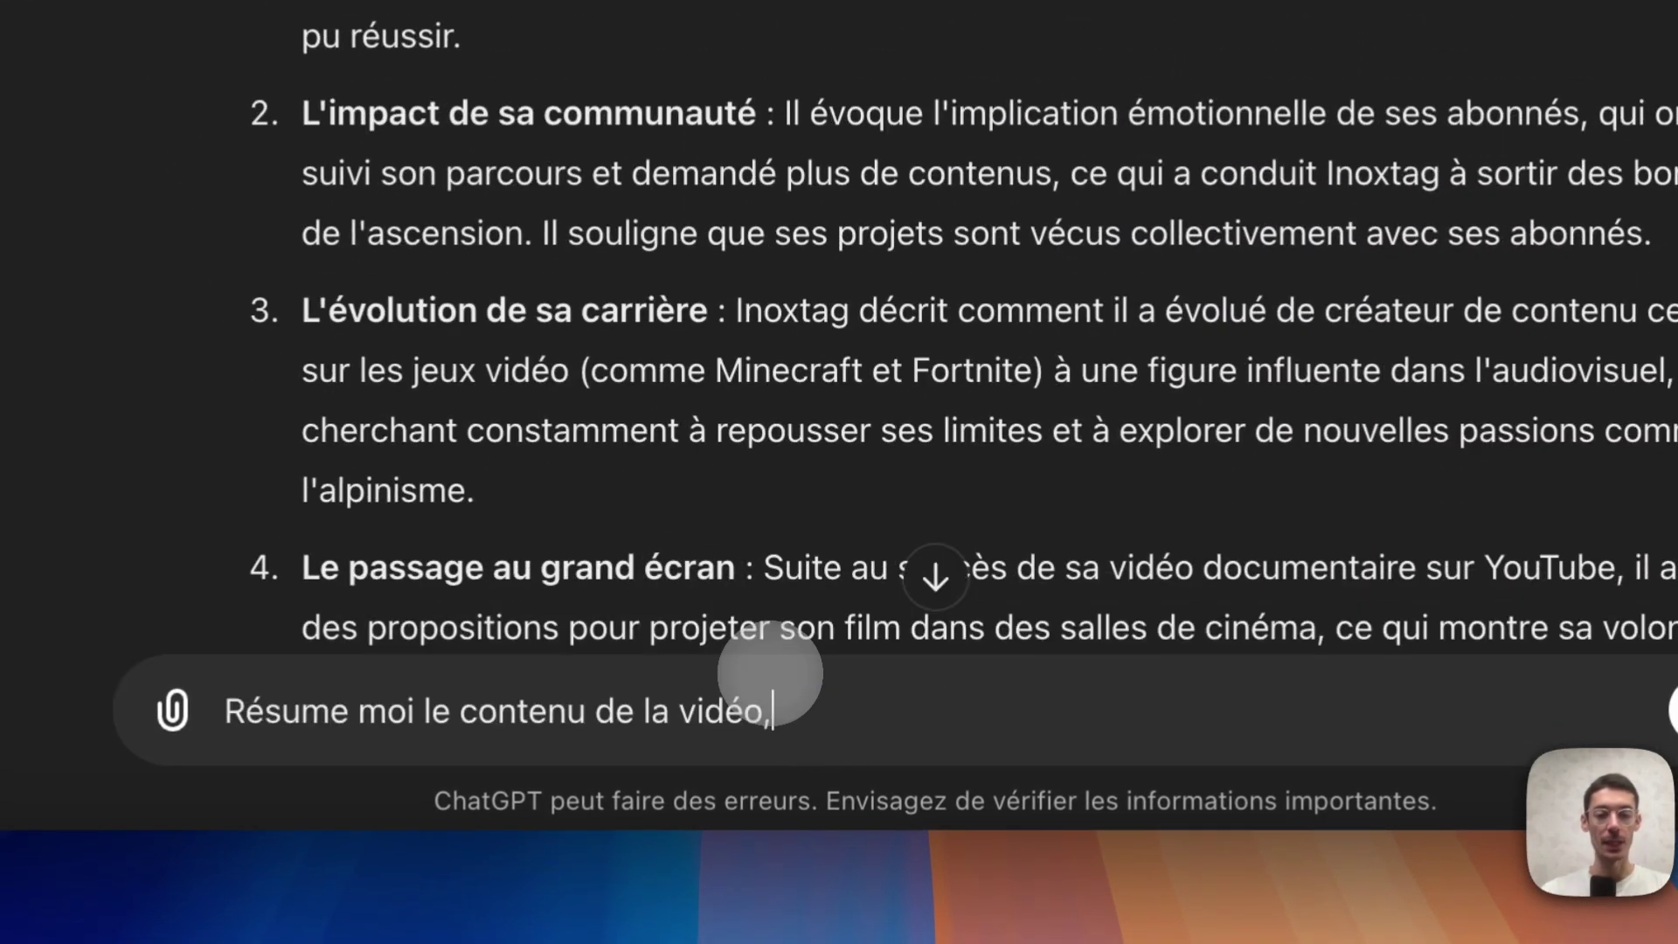
Add a "# Format" section to the prompt listing "Liste à puces", "Tableau", "Extrait de code" and "Markdown" on separate lines
{"action": "key", "text": "shift+Return"}
{"action": "type", "text": "# Format"}
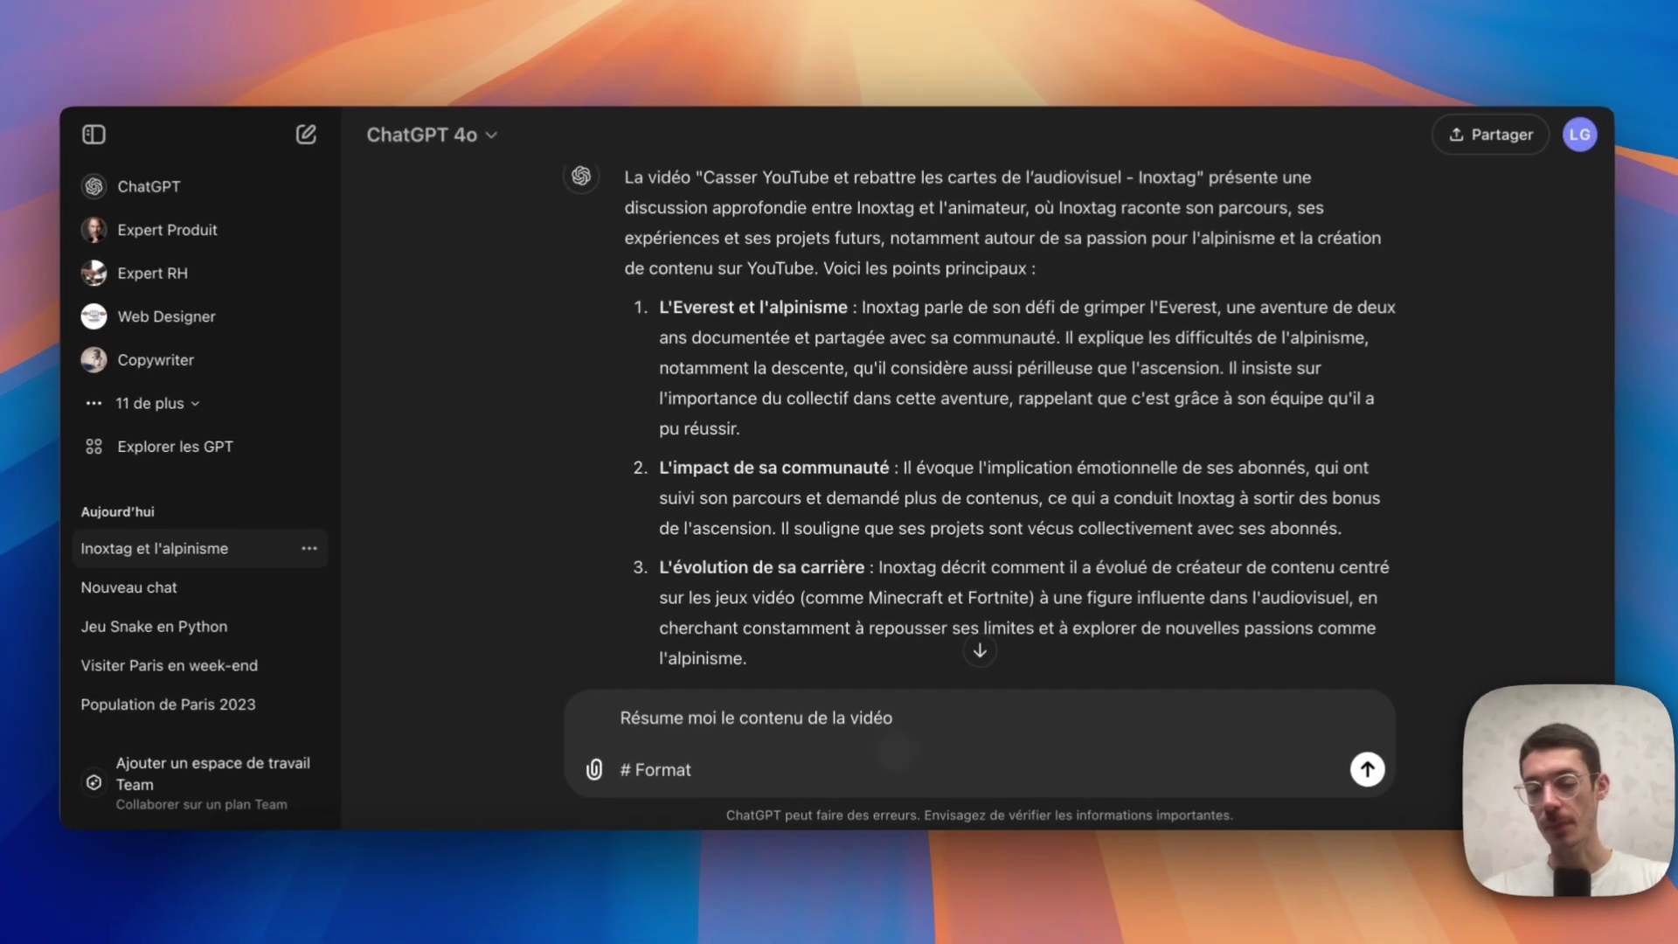
{"action": "key", "text": "shift+Return"}
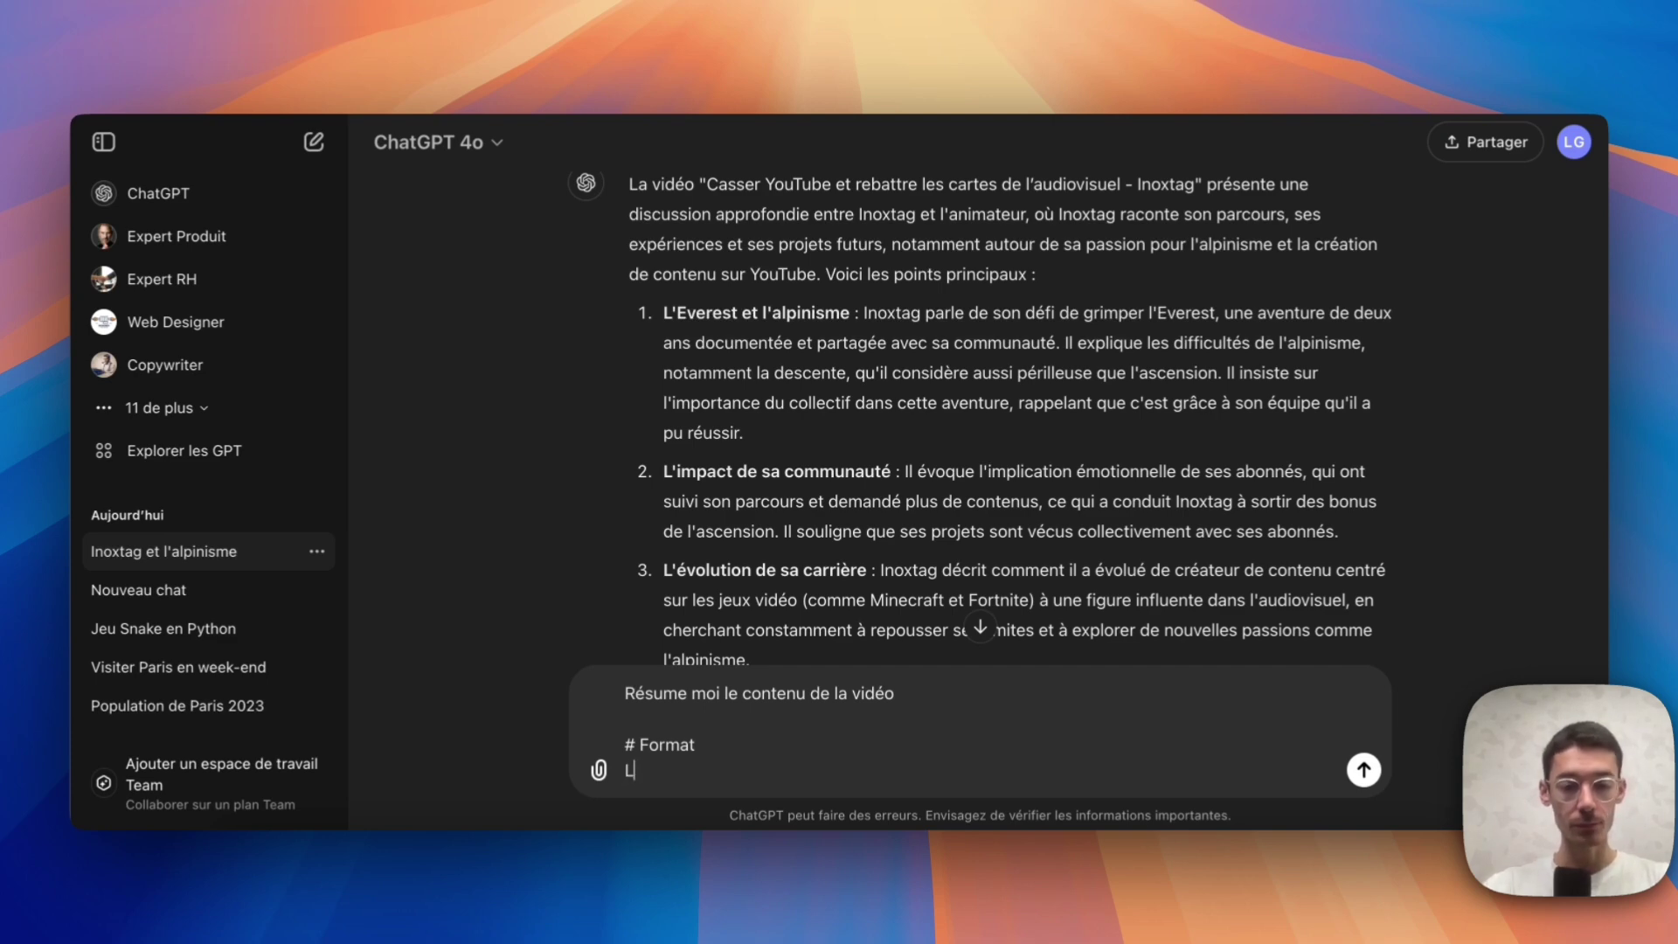
{"action": "type", "text": "ste à puce"}
{"action": "key", "text": "shift+Return"}
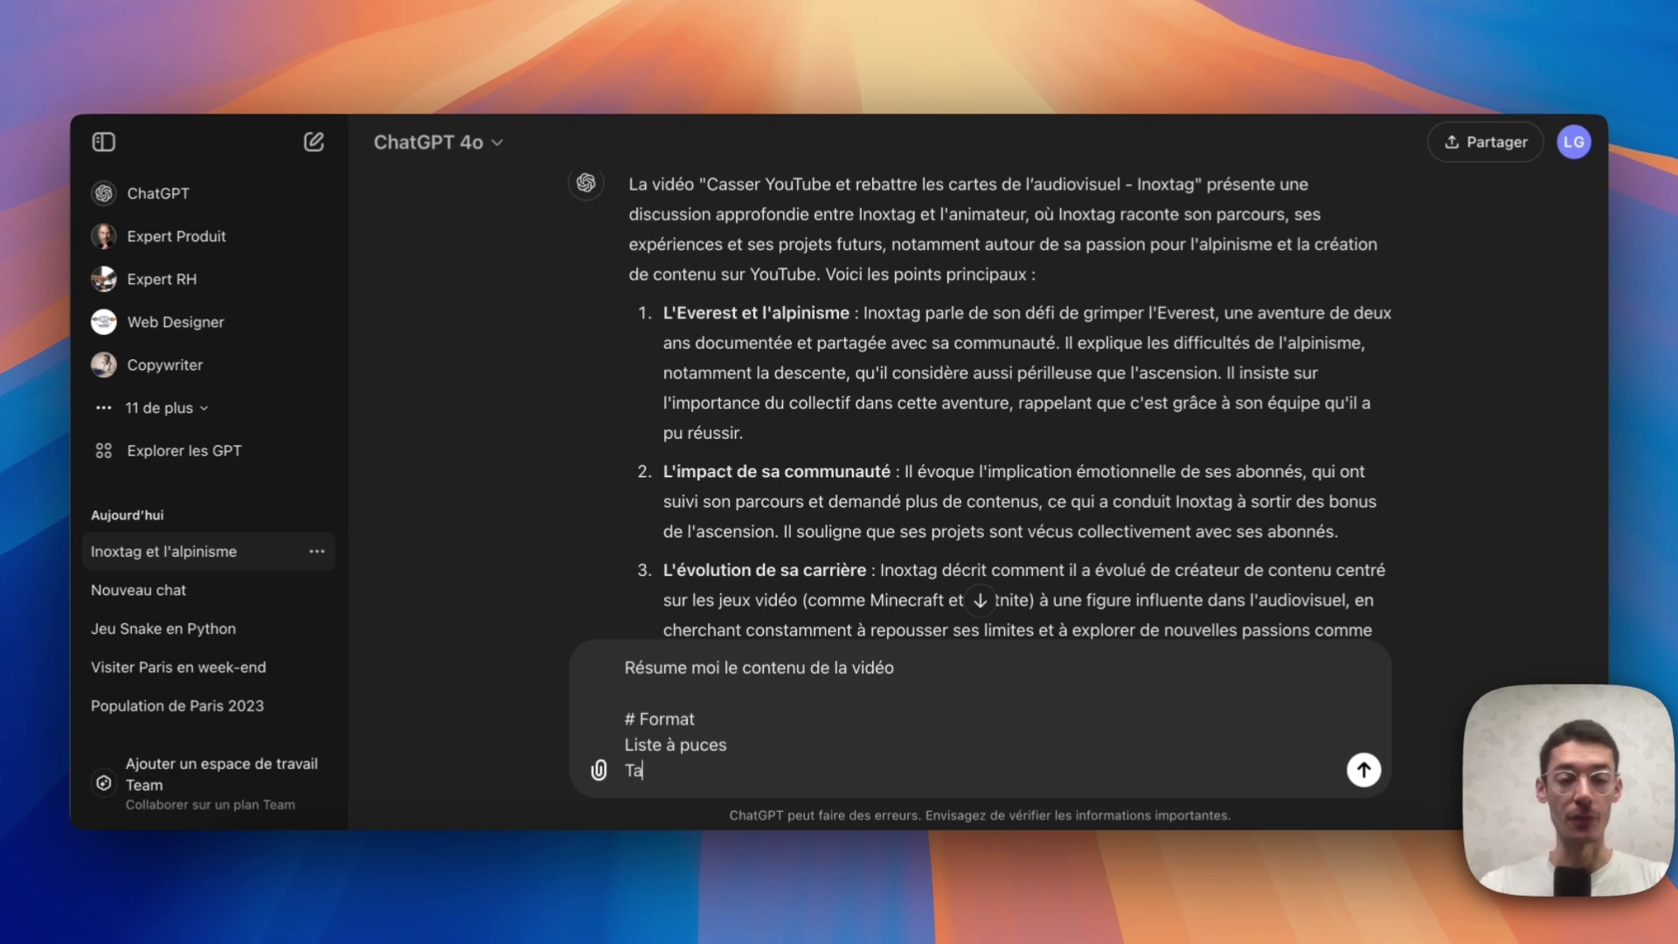
{"action": "key", "text": "shift+Return"}
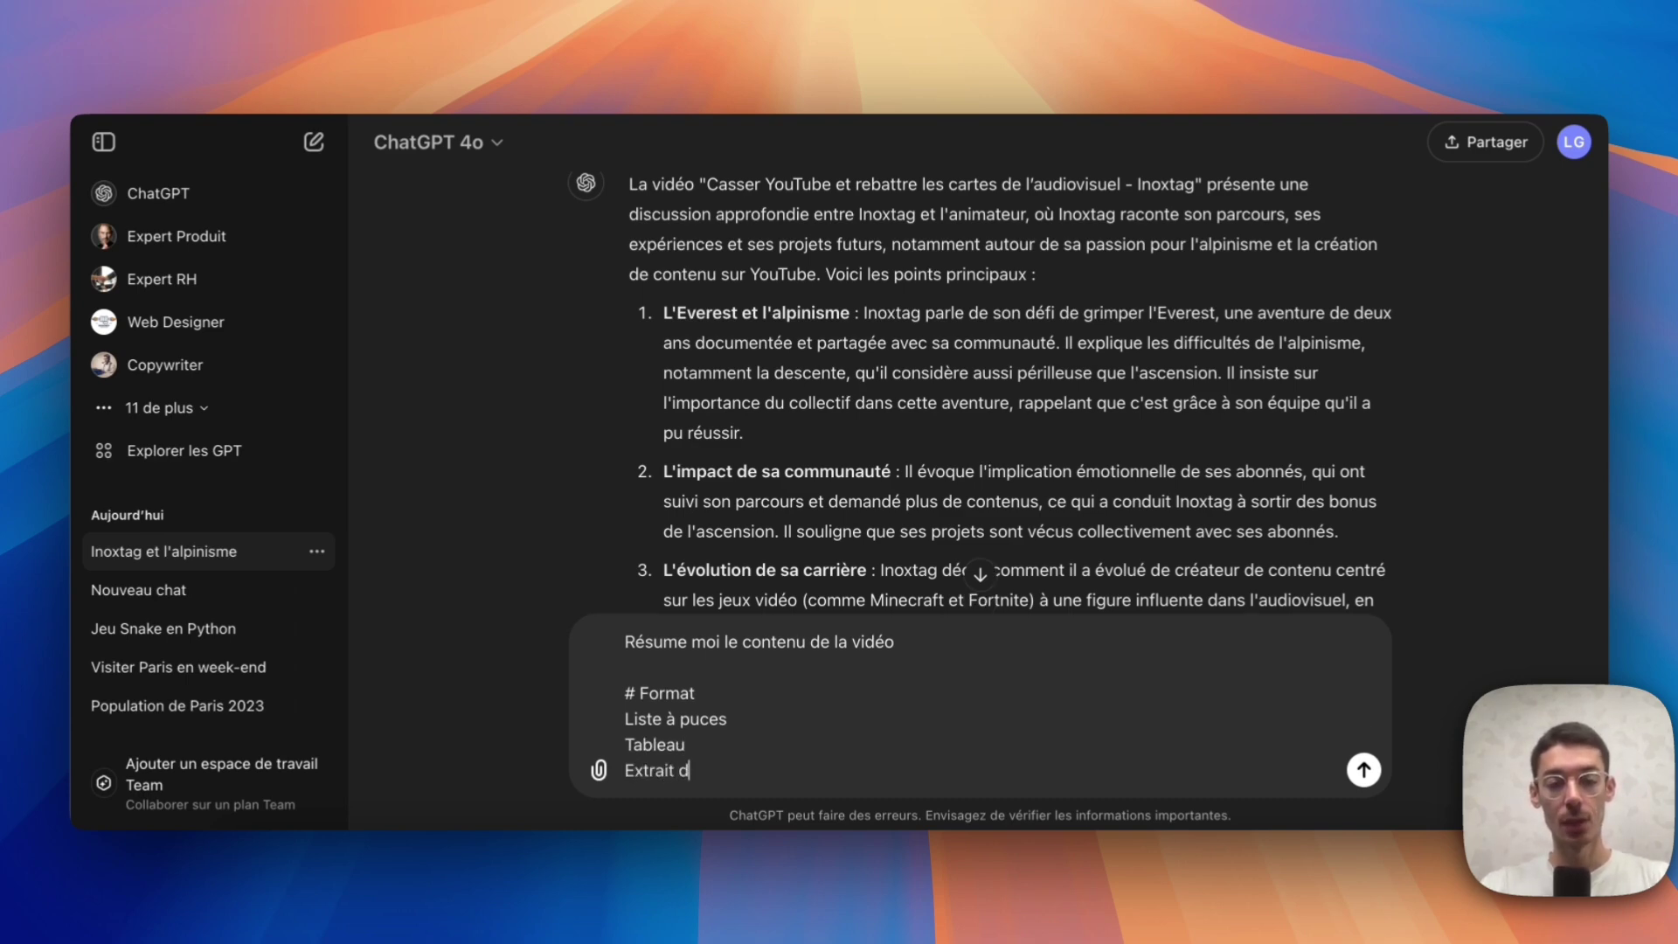
{"action": "type", "text": "Extrait de code"}
{"action": "key", "text": "shift+Return"}
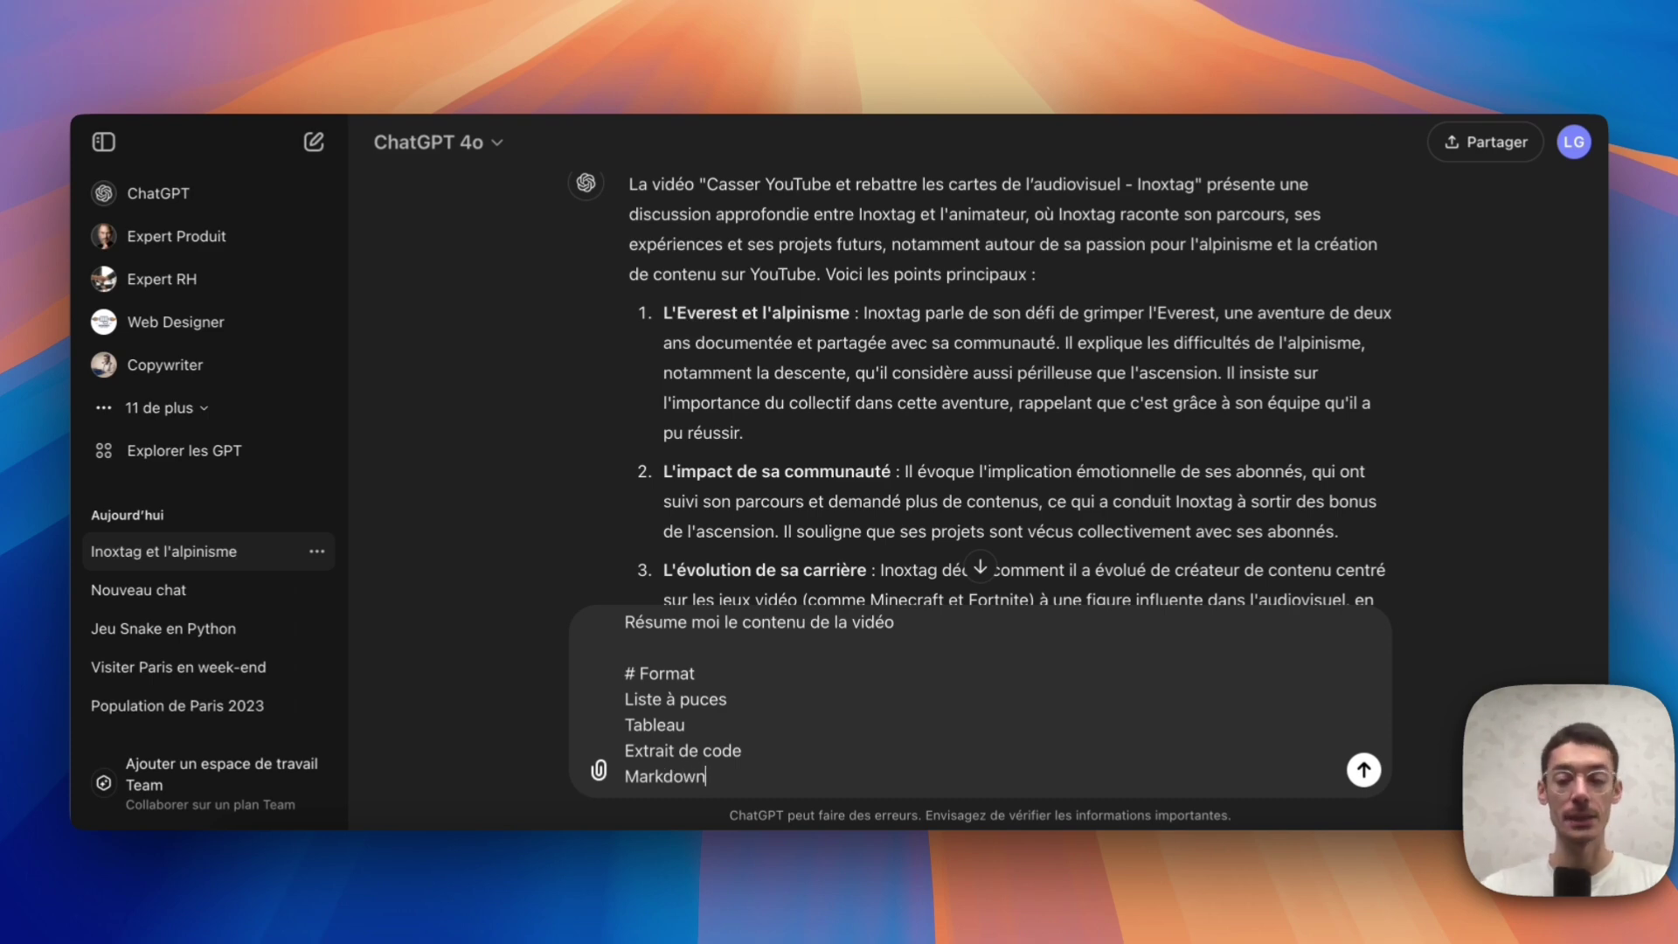
{"action": "type", "text": "Markdown"}
{"action": "key", "text": "shift+Return"}
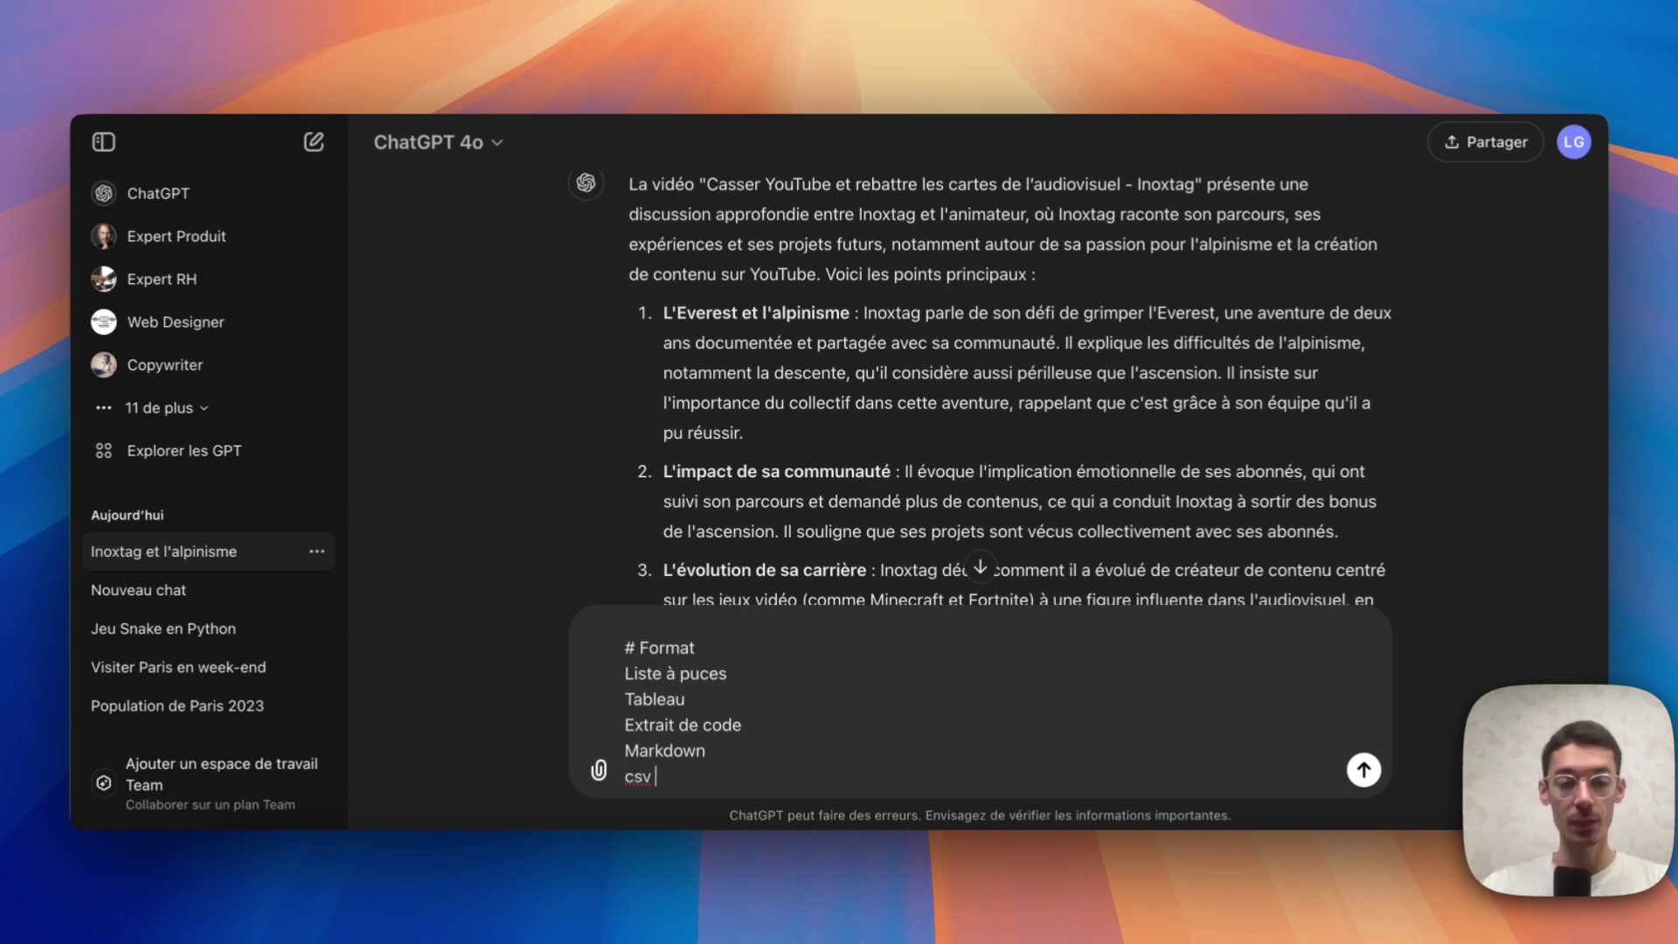
Extend the prompt's format list with a "csv / docx / ppt" line and a "JSON" line
{"action": "type", "text": "csv / doc"}
{"action": "key", "text": "BackSpace"}
{"action": "key", "text": "BackSpace"}
{"action": "type", "text": "c"}
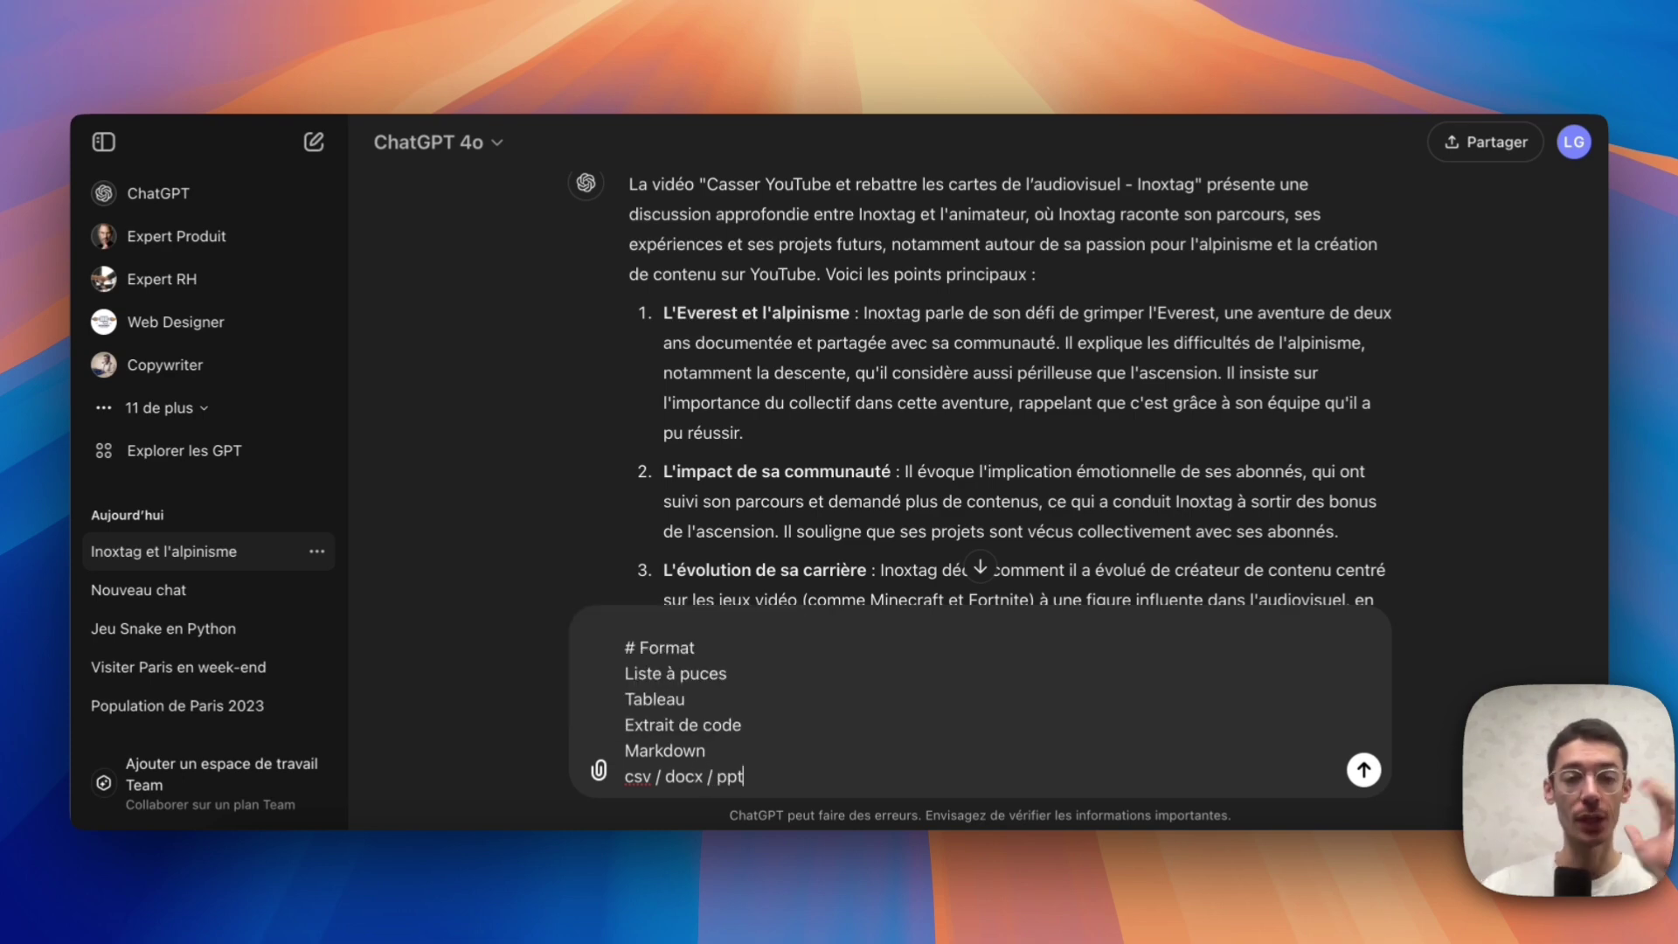
{"action": "type", "text": "x / ppt"}
{"action": "scroll", "coordinate": [893, 749], "scroll_direction": "down", "scroll_amount": 5}
{"action": "key", "text": "shift+Return"}
{"action": "type", "text": "JSON"}
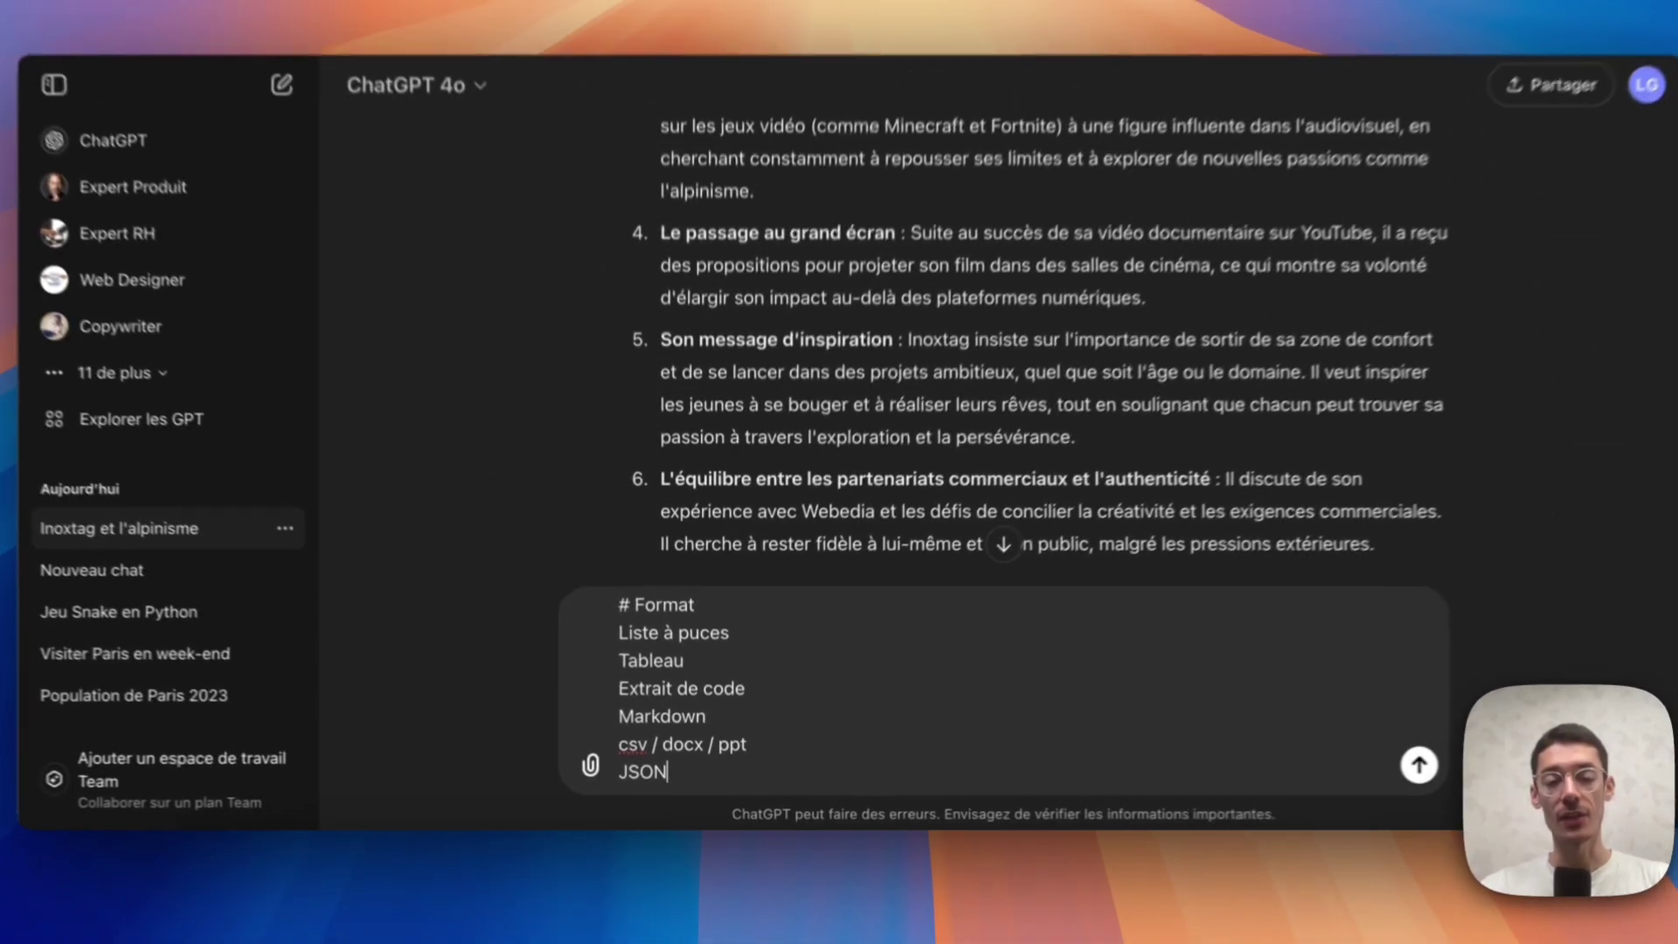
Delete the entire drafted prompt, including its format list, from the message box
{"action": "key", "text": "super+a"}
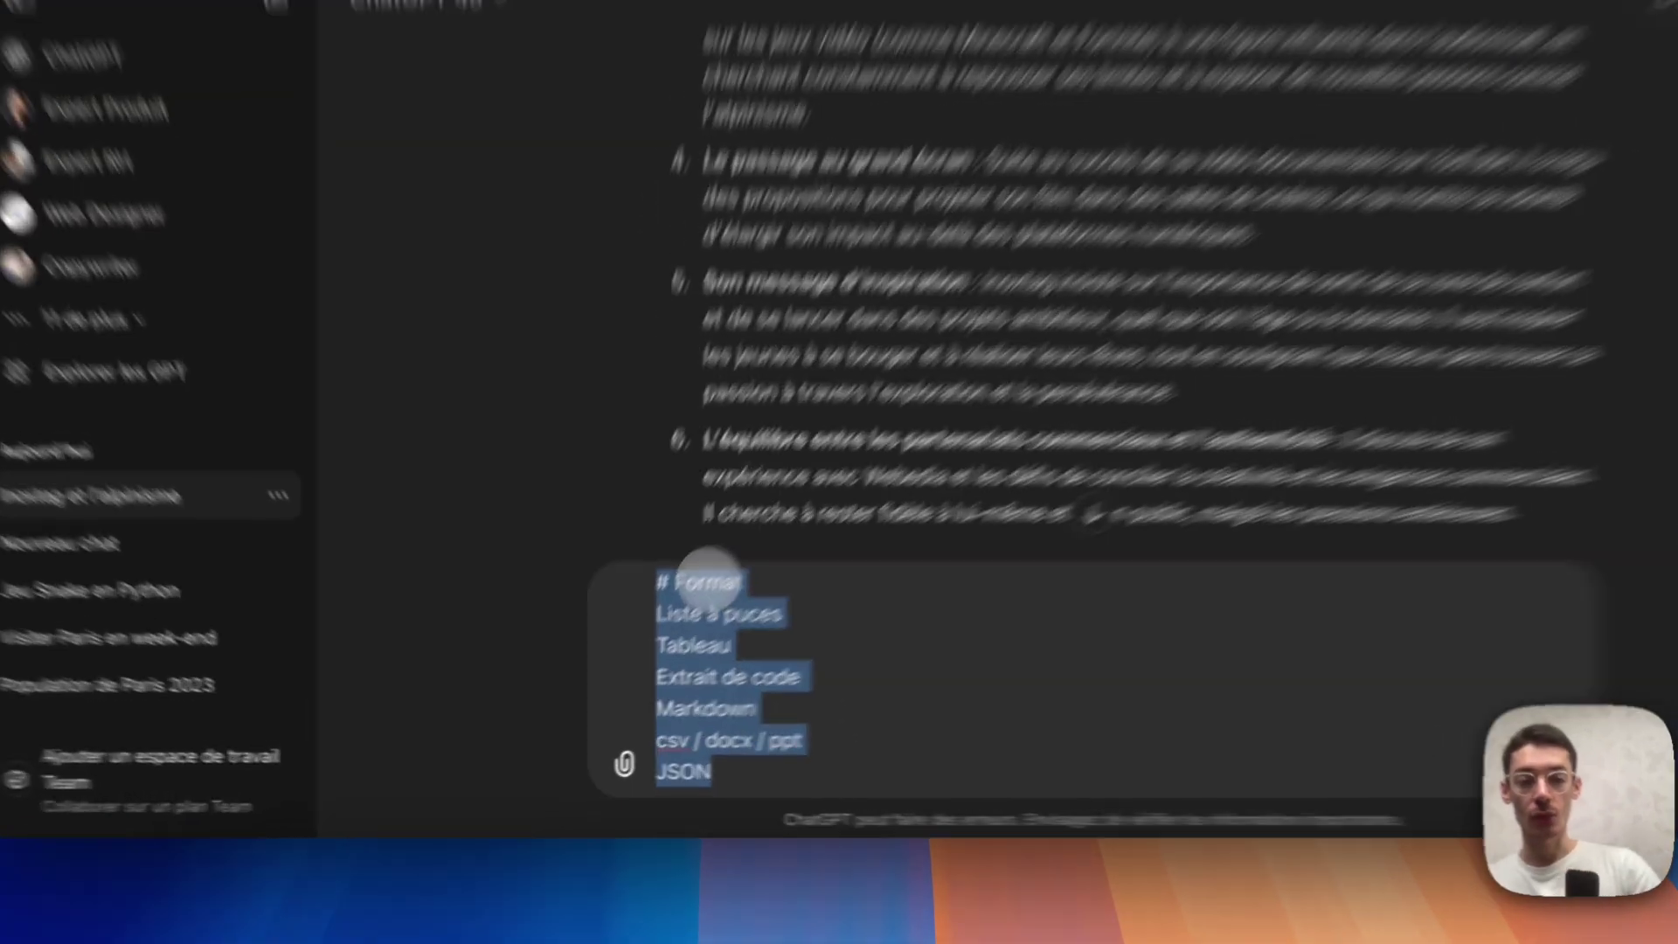
{"action": "double_click", "coordinate": [708, 578]}
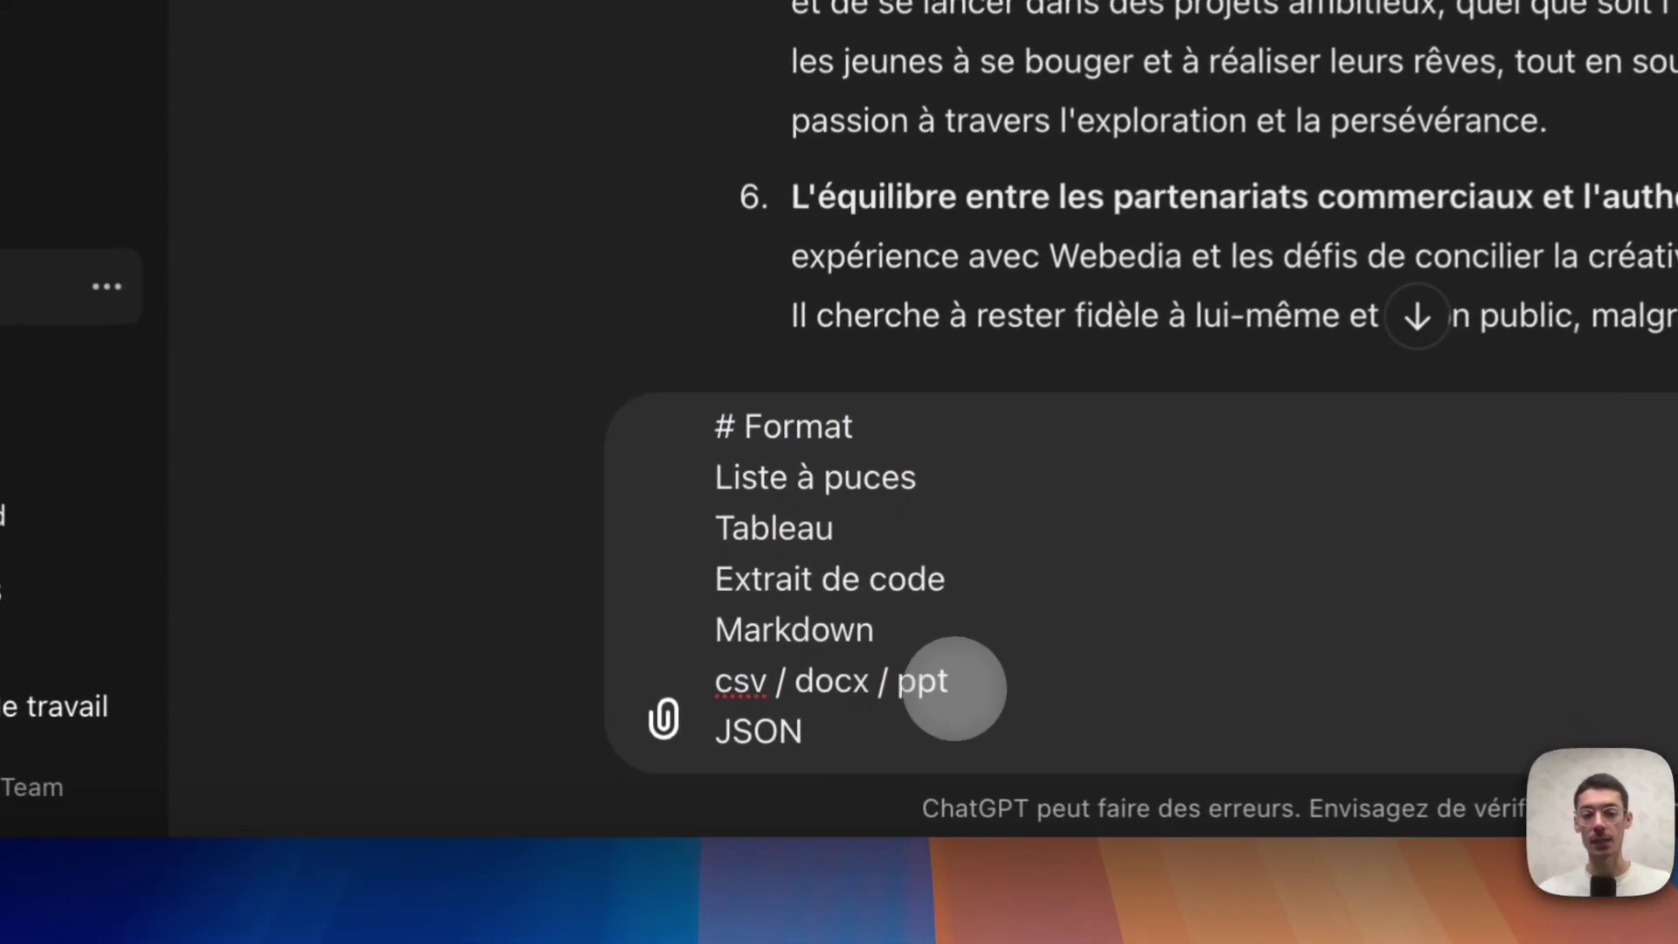
{"action": "key", "text": "super+a"}
{"action": "key", "text": "BackSpace"}
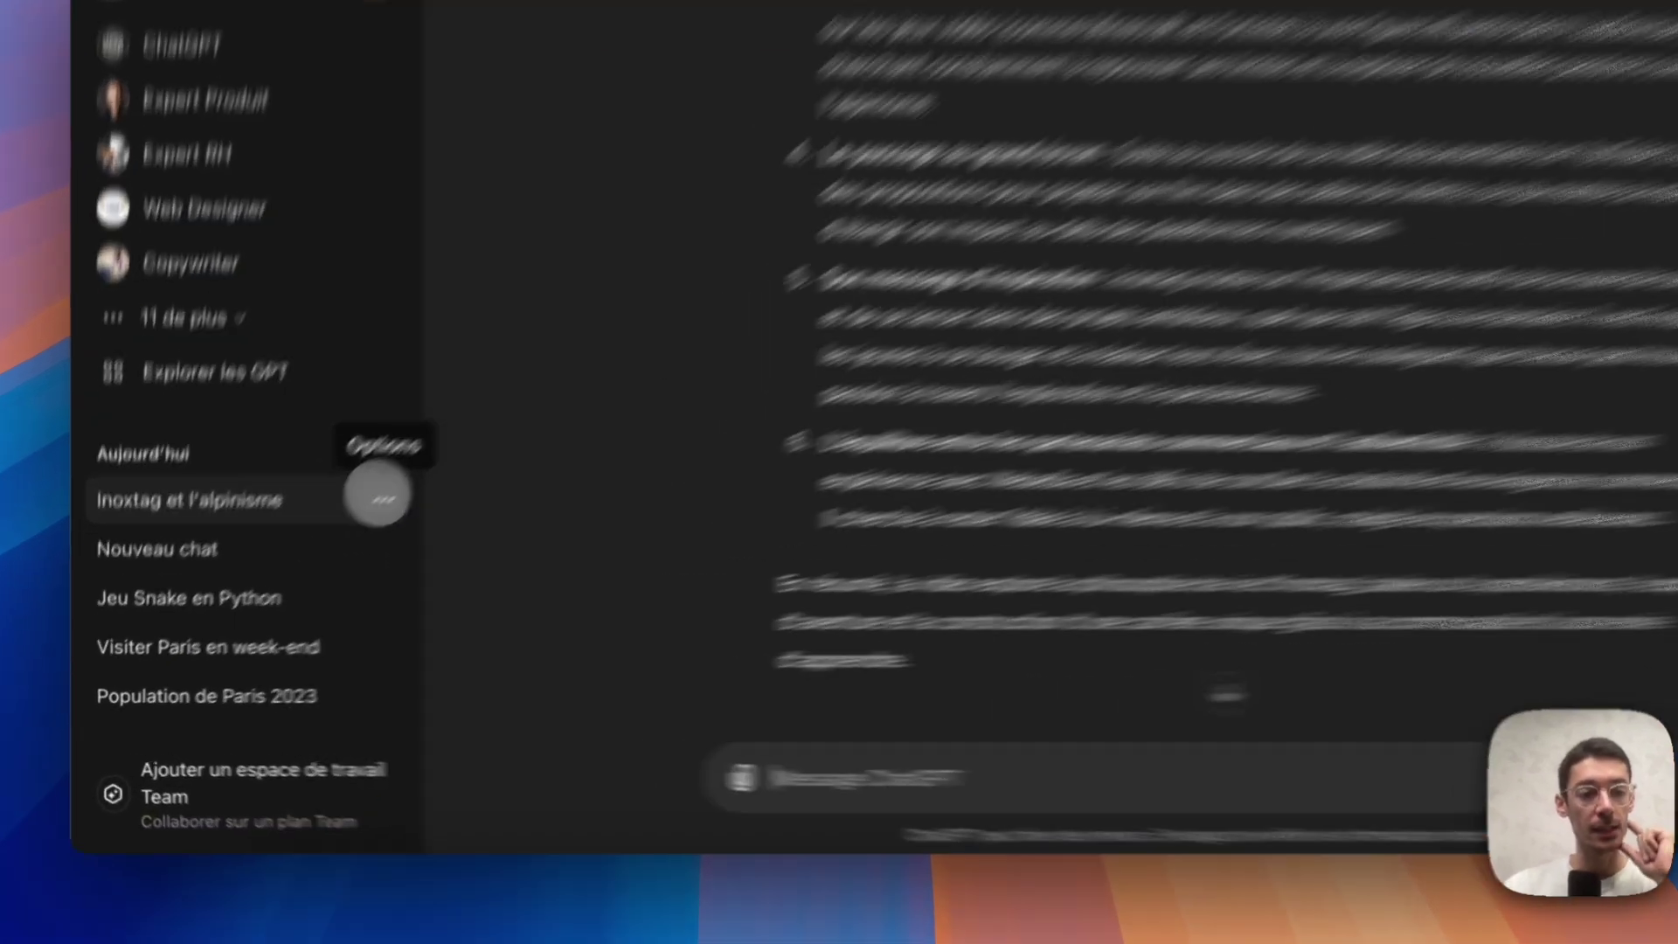
Archive the "Nouveau chat" conversation from today's chat history
{"action": "left_click", "coordinate": [315, 549]}
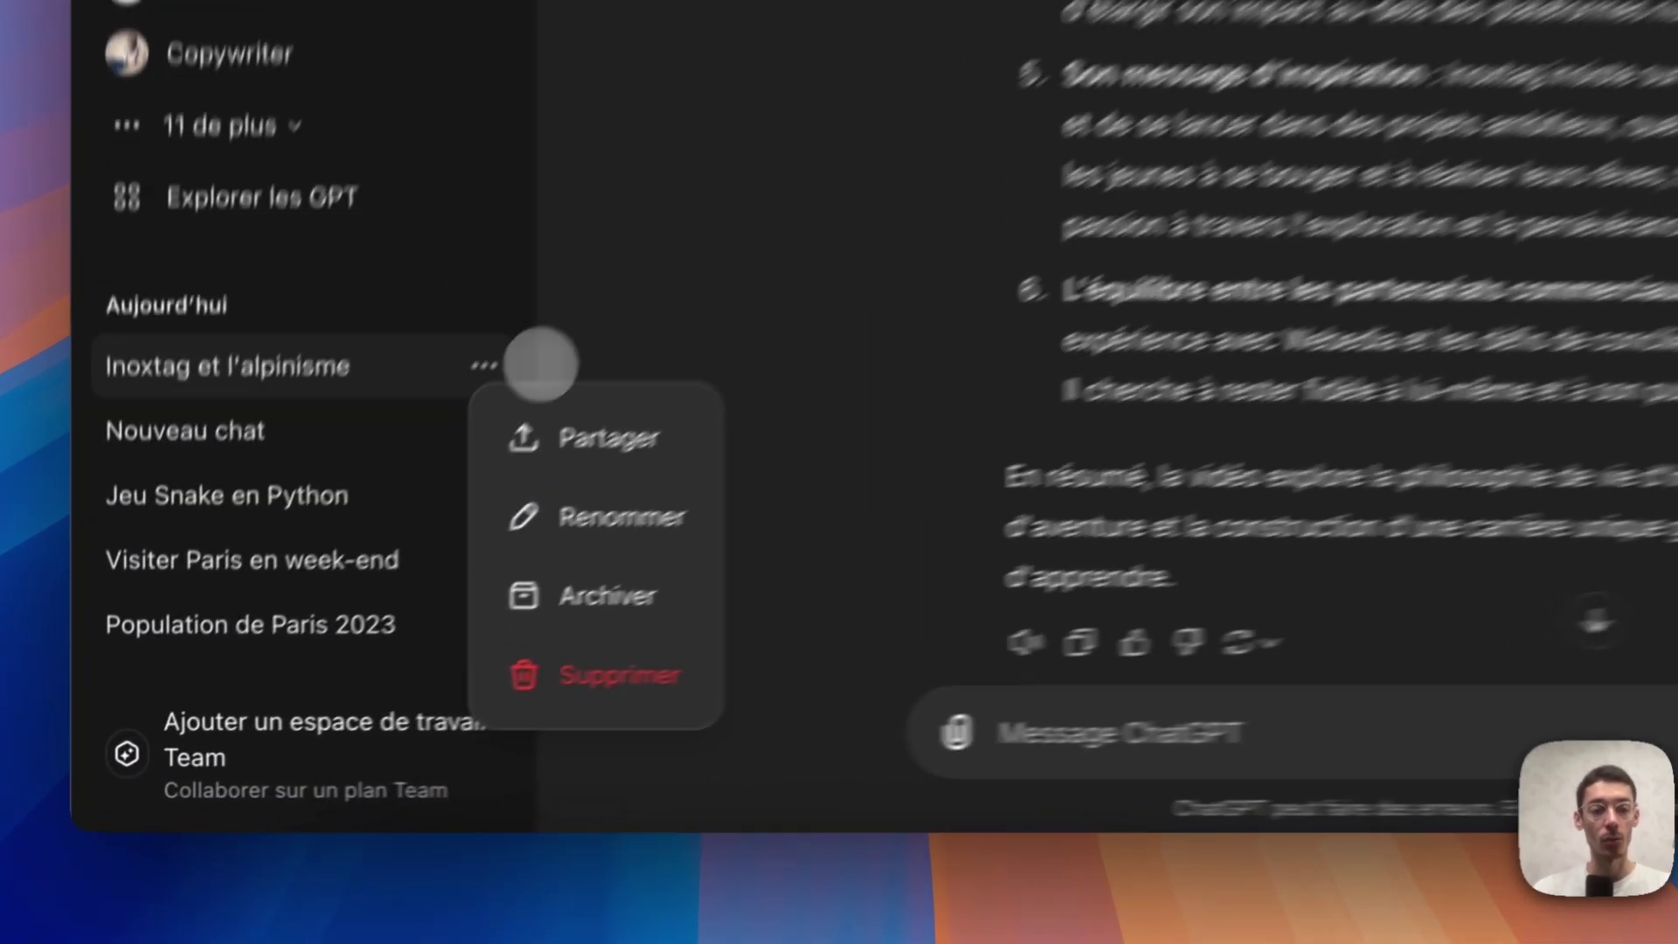
{"action": "left_click", "coordinate": [328, 587]}
{"action": "left_click", "coordinate": [314, 589]}
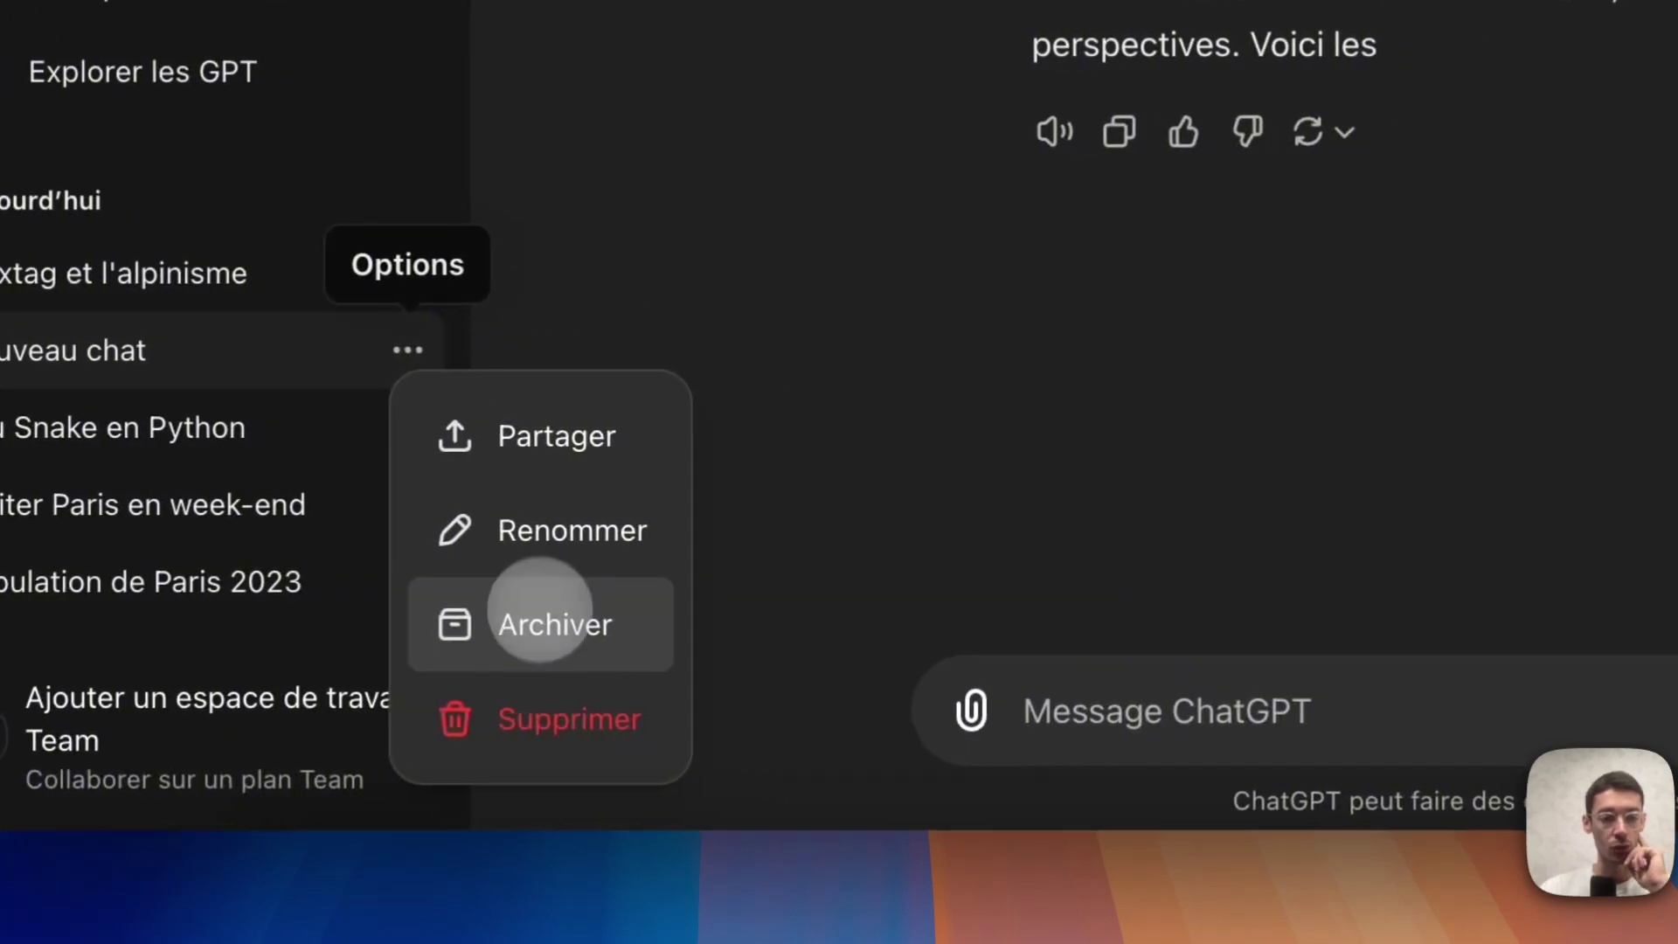
{"action": "left_click", "coordinate": [540, 611]}
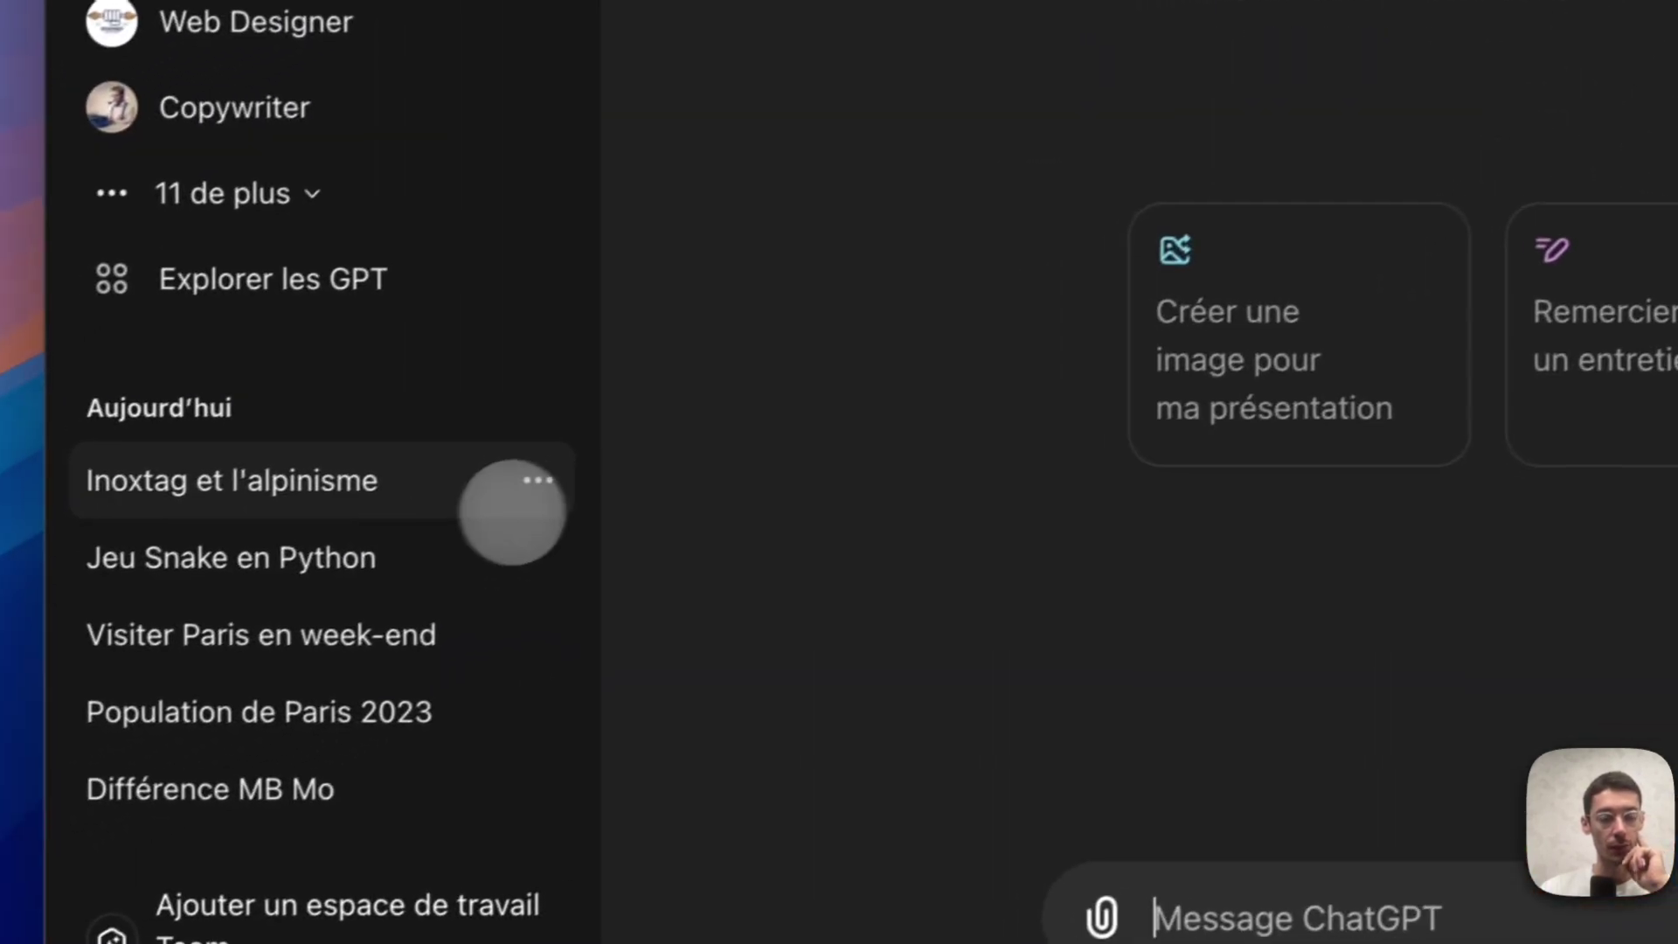
Rename the "Inoxtag et l'alpinisme" conversation as "Idée création de contenu"
{"action": "left_click", "coordinate": [537, 480]}
{"action": "left_click", "coordinate": [647, 654]}
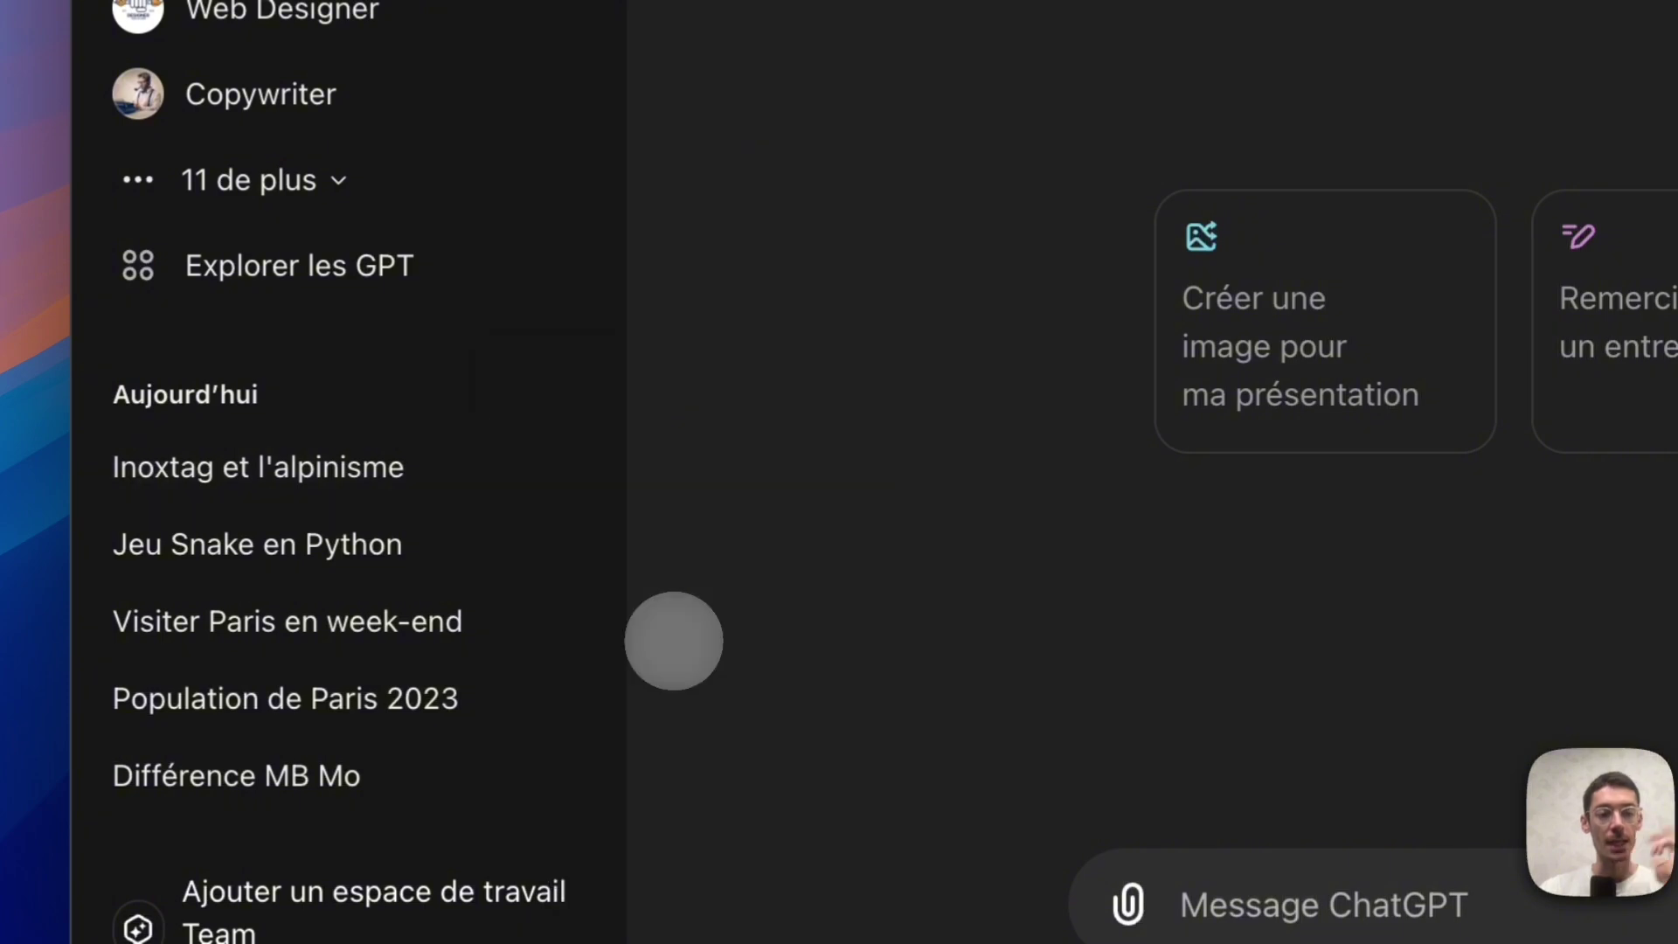
{"action": "triple_click", "coordinate": [408, 465]}
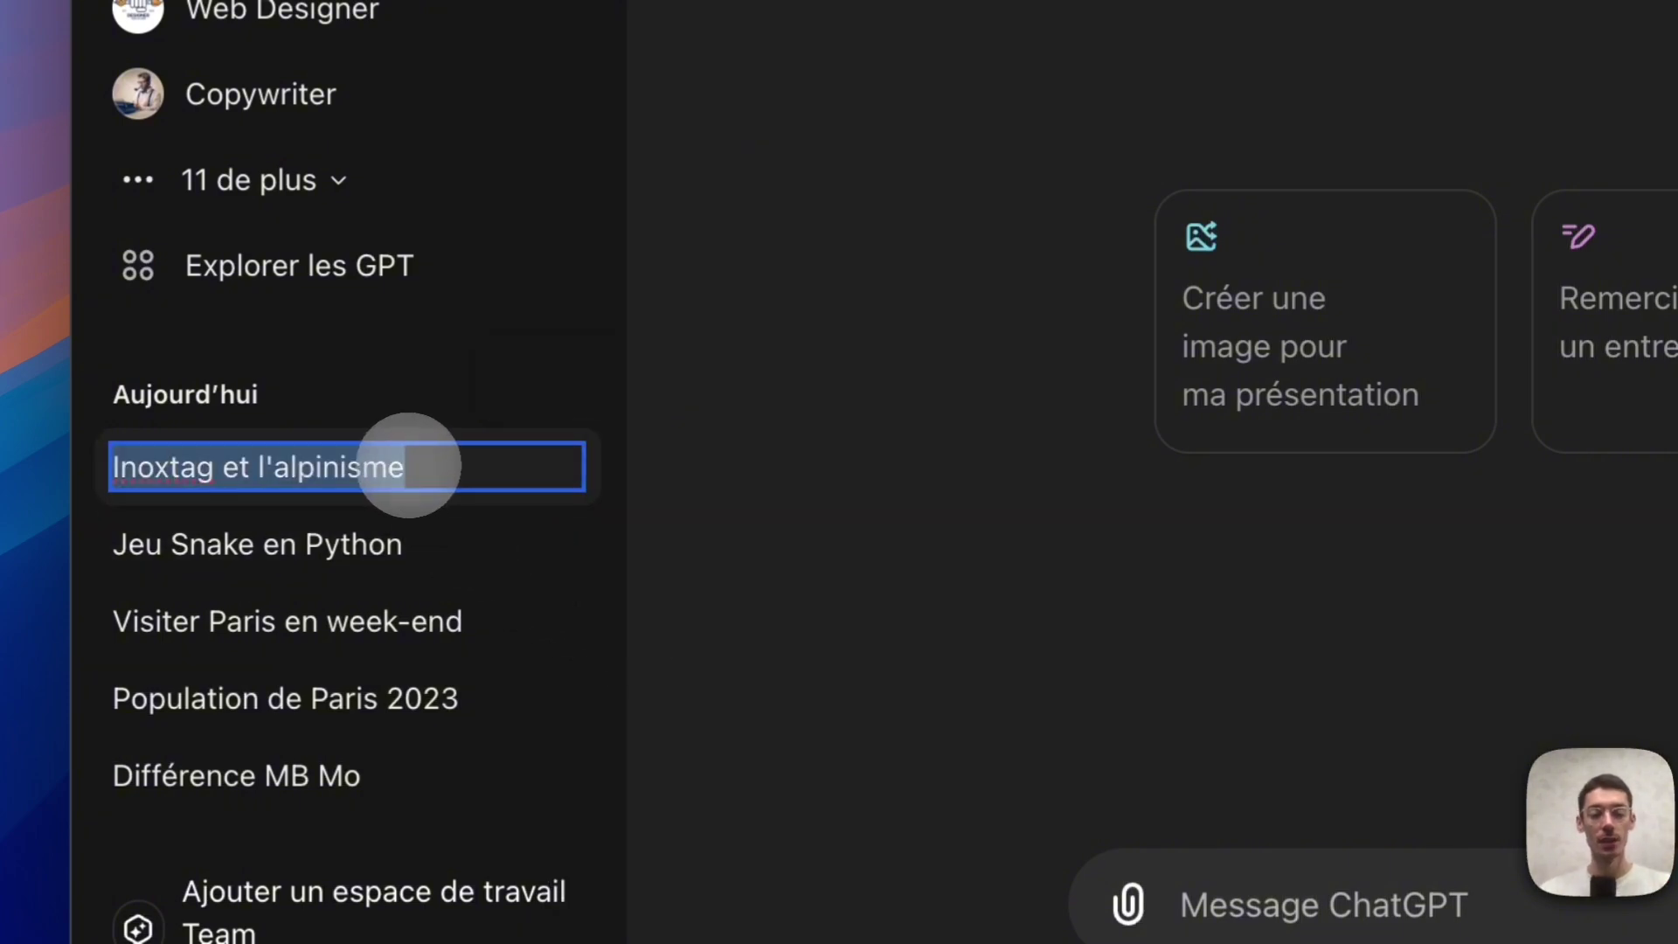
{"action": "type", "text": "Cr"}
{"action": "key", "text": "BackSpace"}
{"action": "key", "text": "BackSpace"}
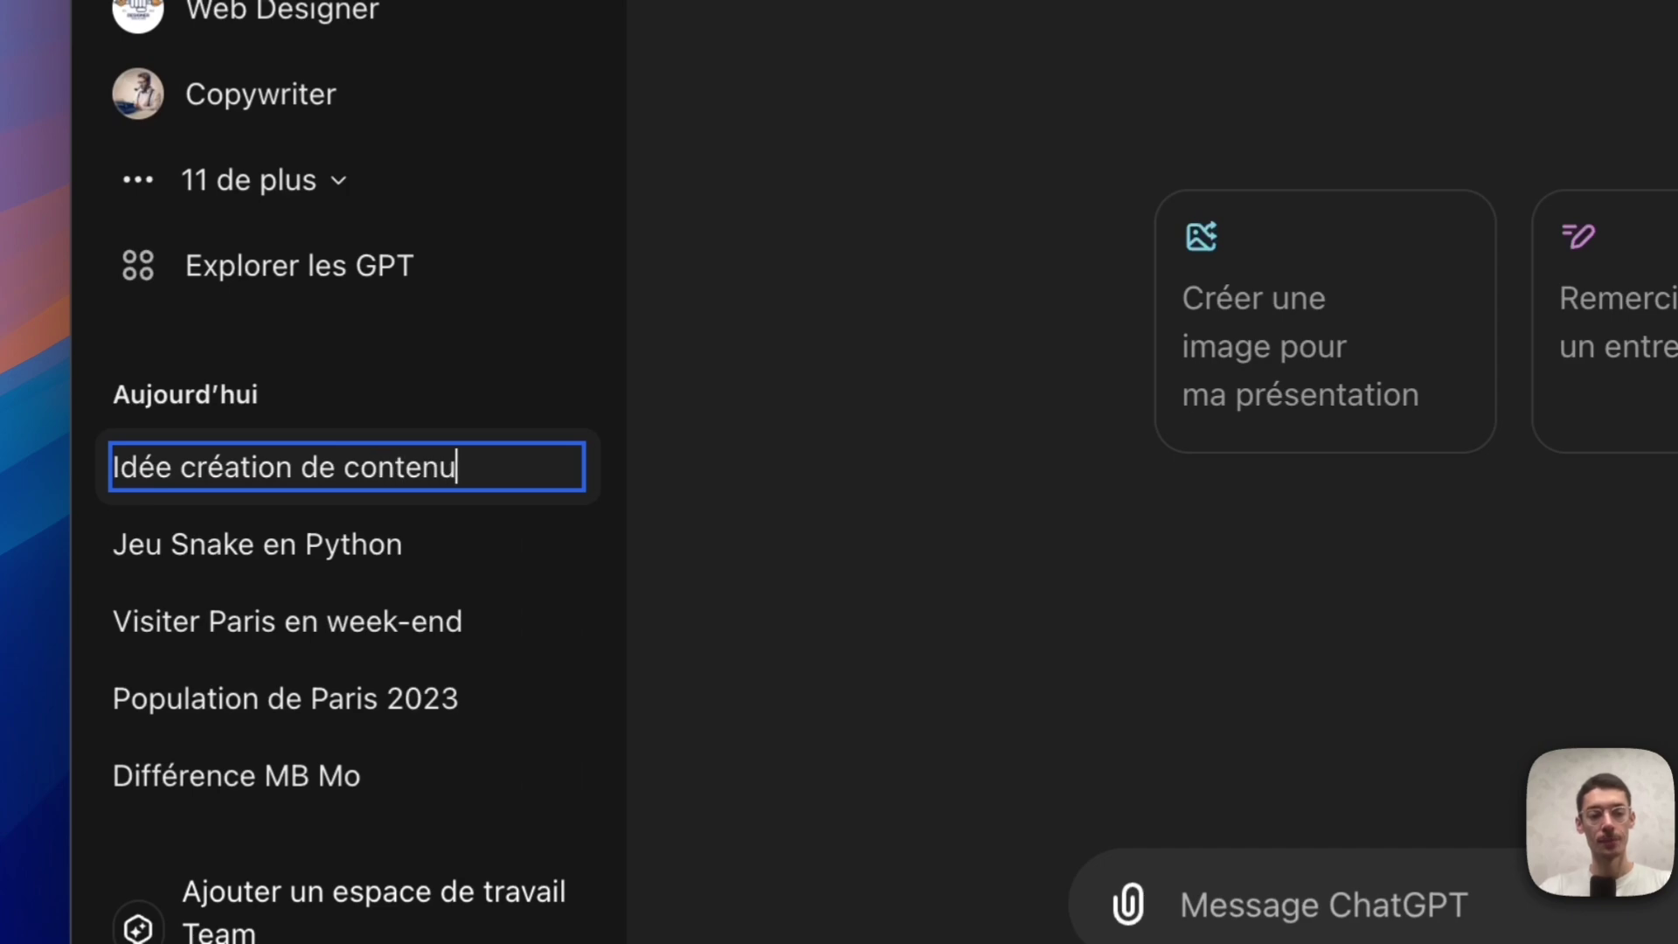
{"action": "left_click", "coordinate": [673, 506]}
Create and copy a public share link for the "Idée création de contenu" conversation, leaving it out of web searches
{"action": "left_click", "coordinate": [565, 466]}
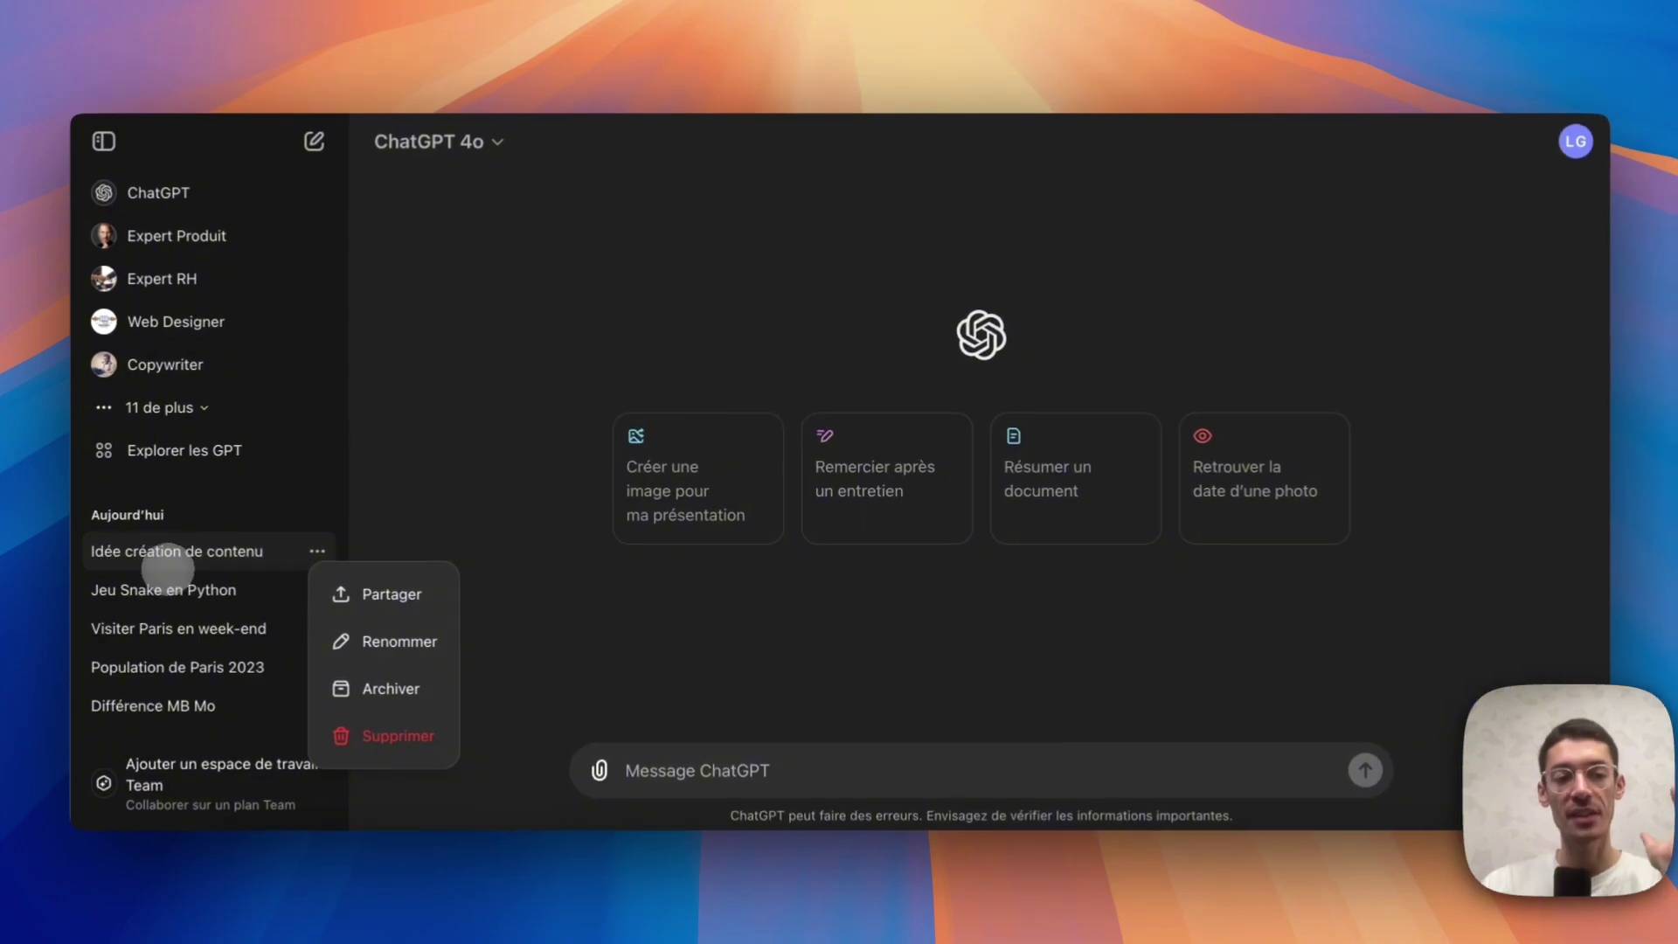
{"action": "left_click", "coordinate": [385, 596]}
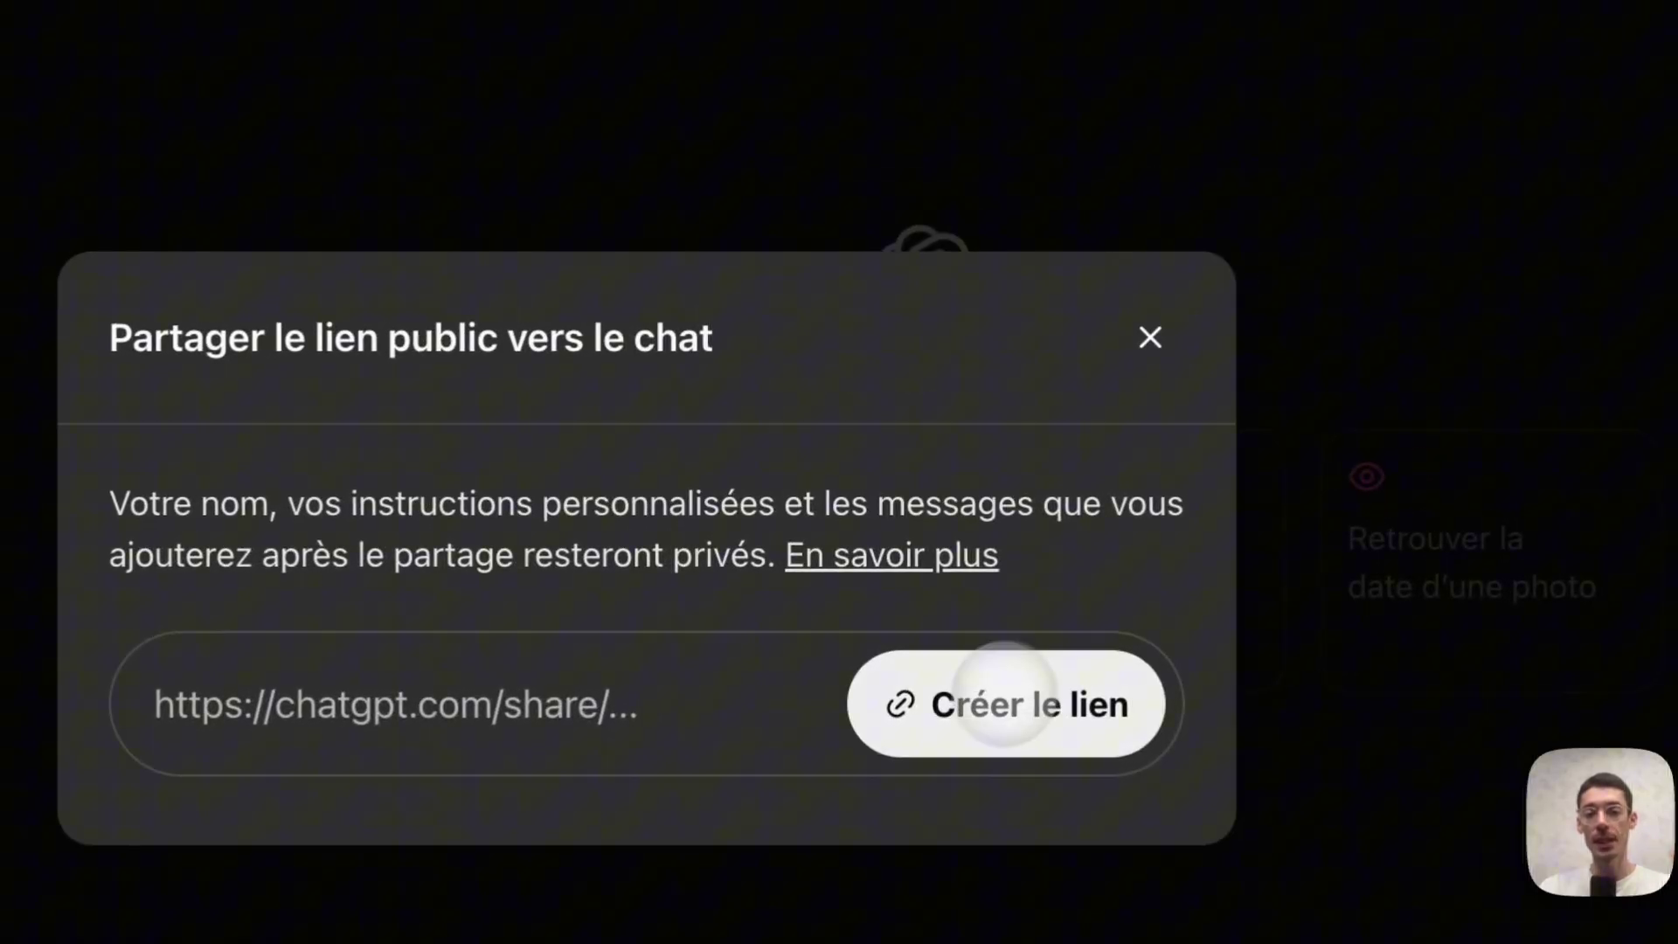
{"action": "left_click", "coordinate": [983, 706]}
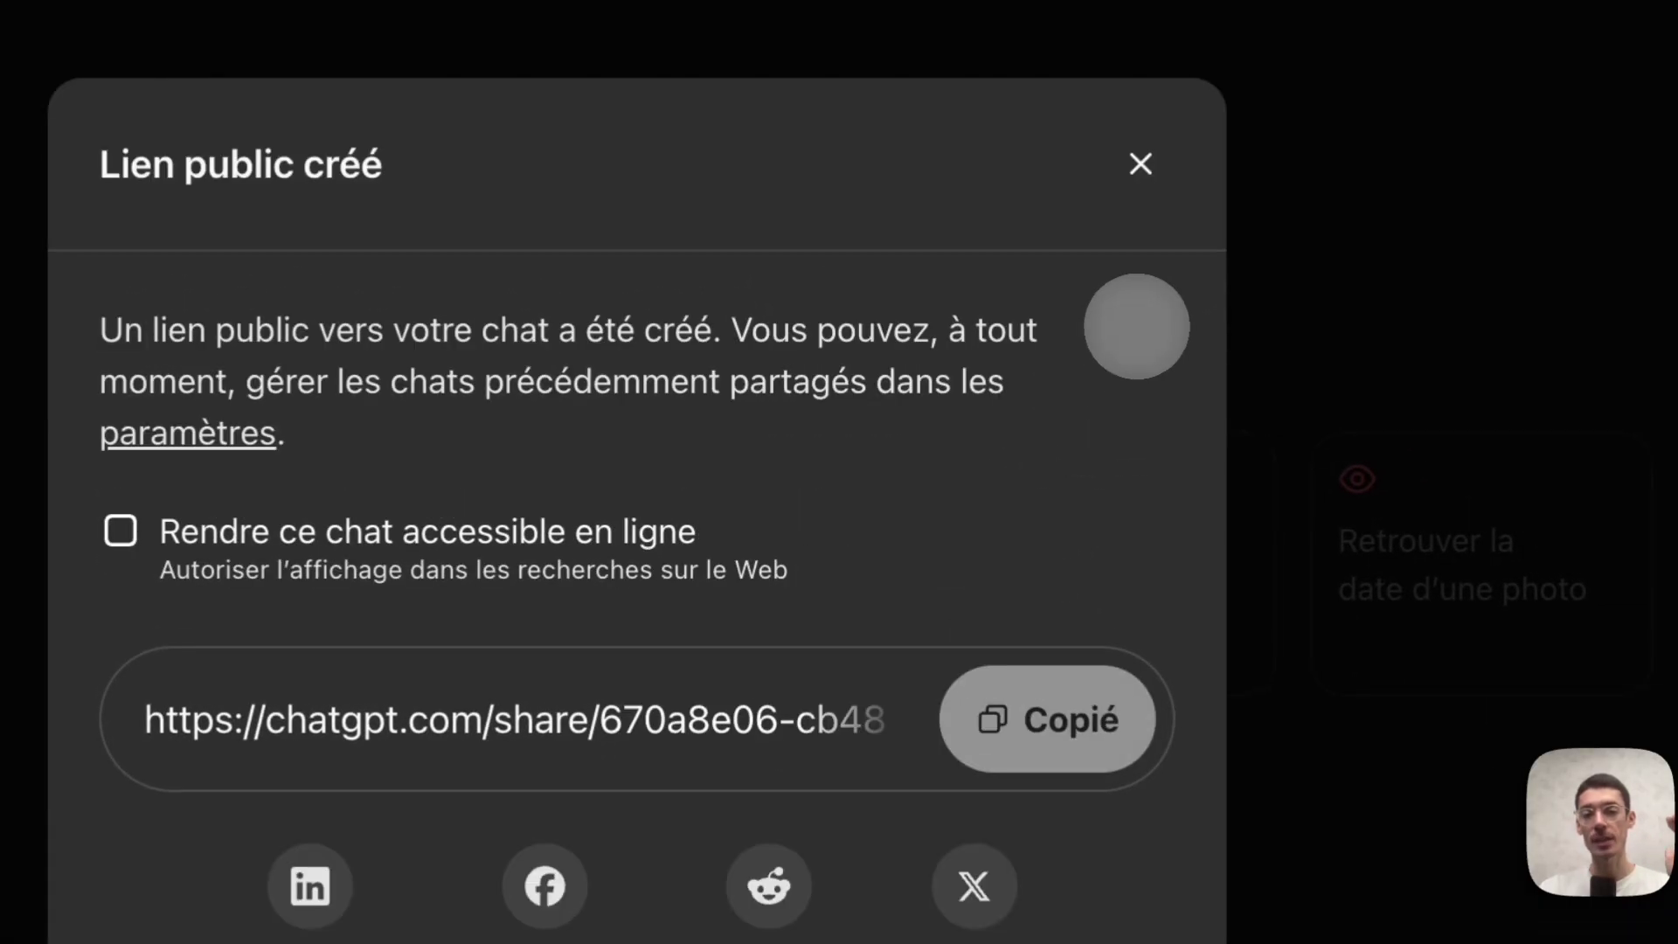
{"action": "left_click", "coordinate": [1138, 165]}
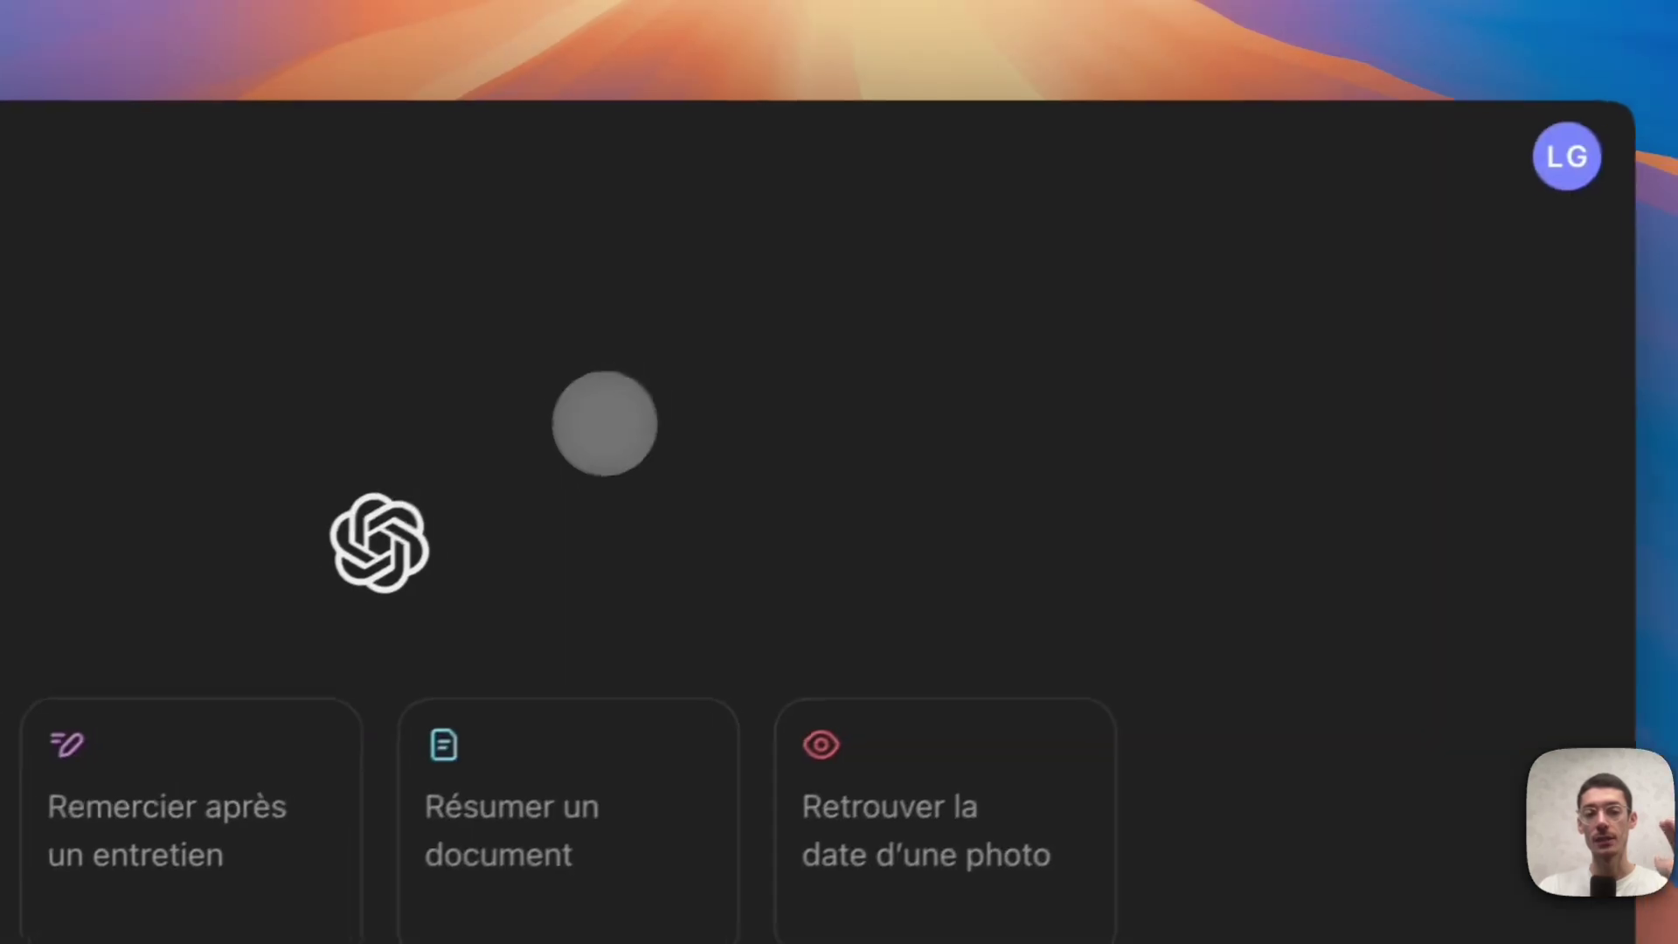
Delete the shared link dated 12 octobre 2024 from the shared links in the data management settings
{"action": "left_click", "coordinate": [1567, 156]}
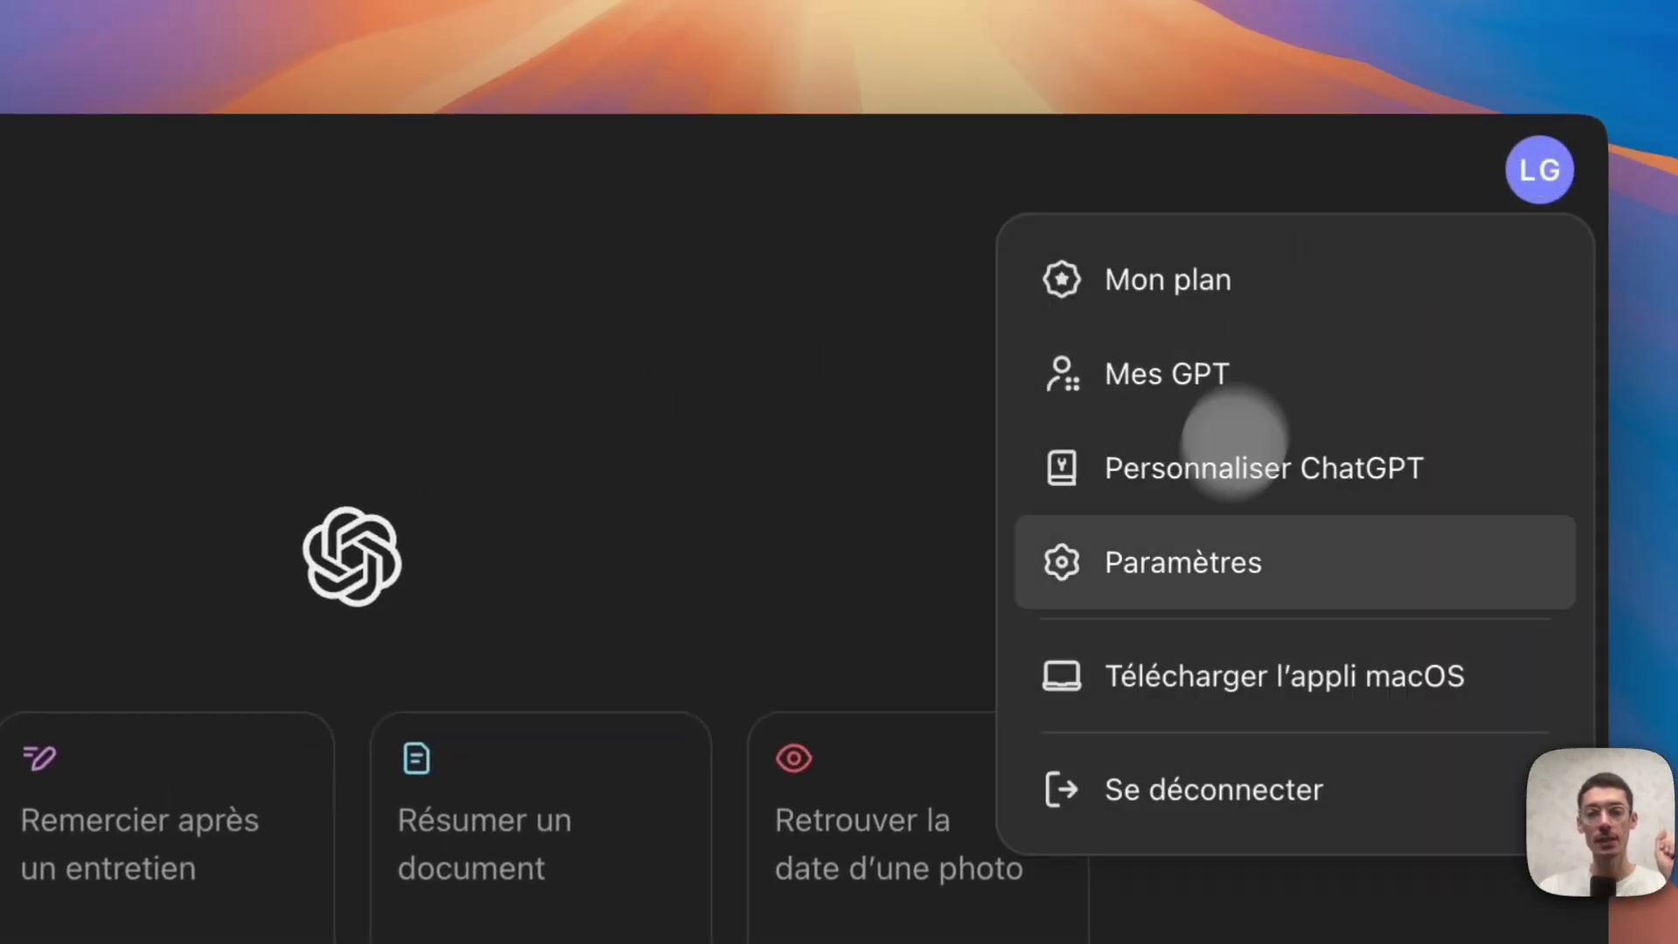
{"action": "left_click", "coordinate": [1200, 553]}
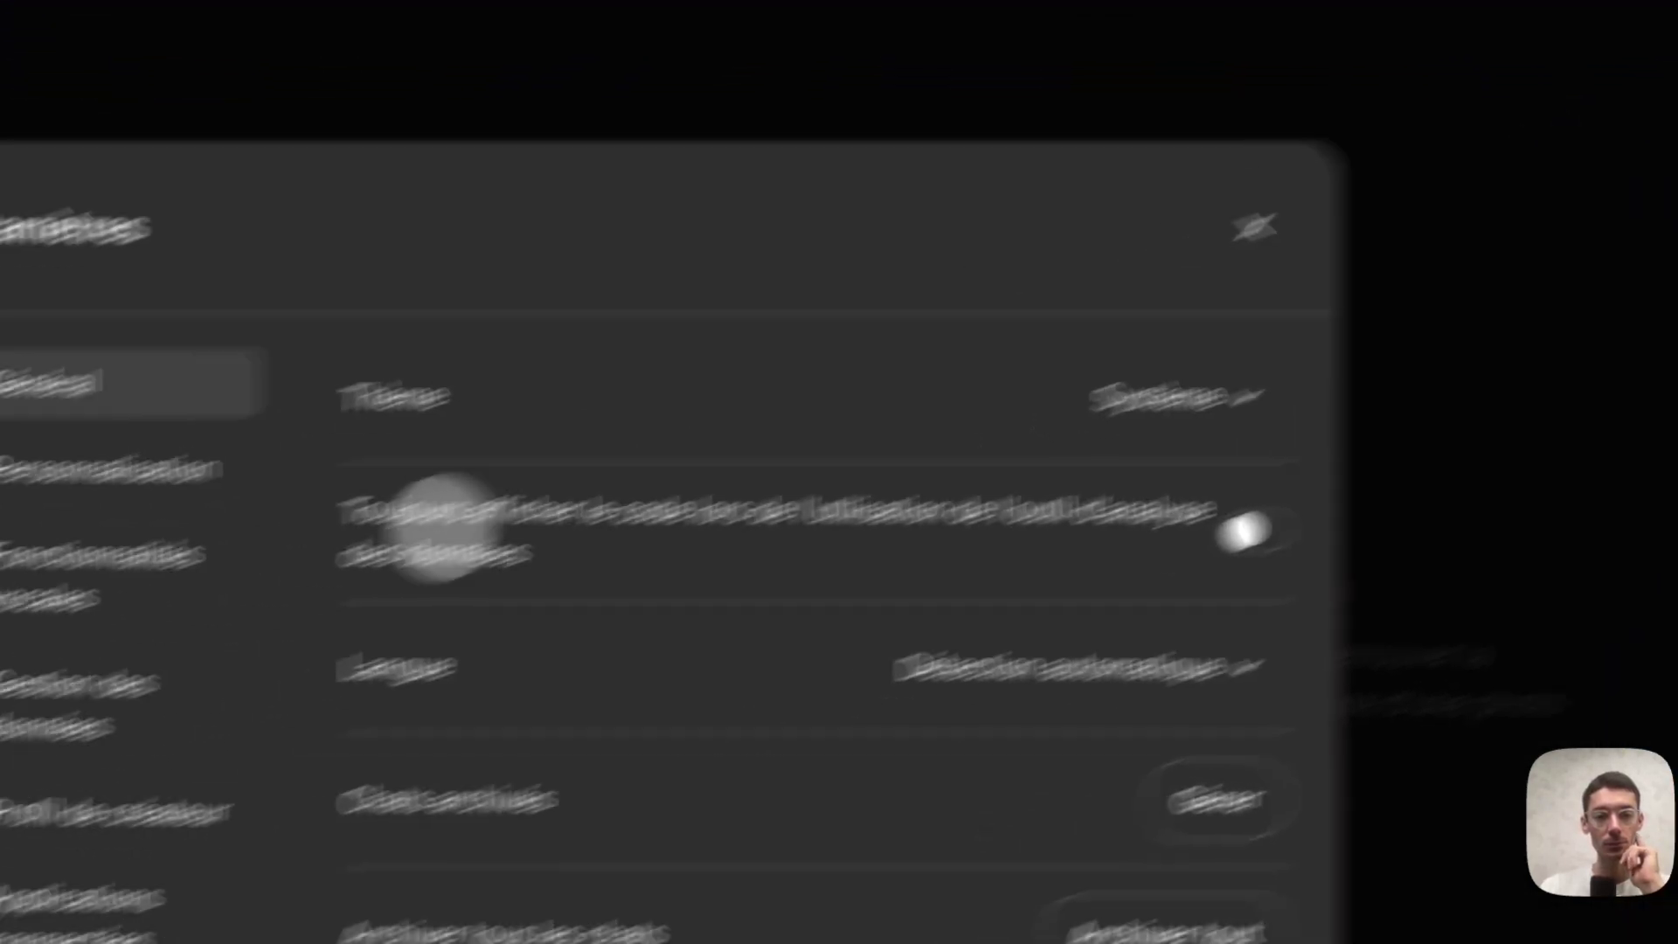
{"action": "left_click", "coordinate": [80, 698]}
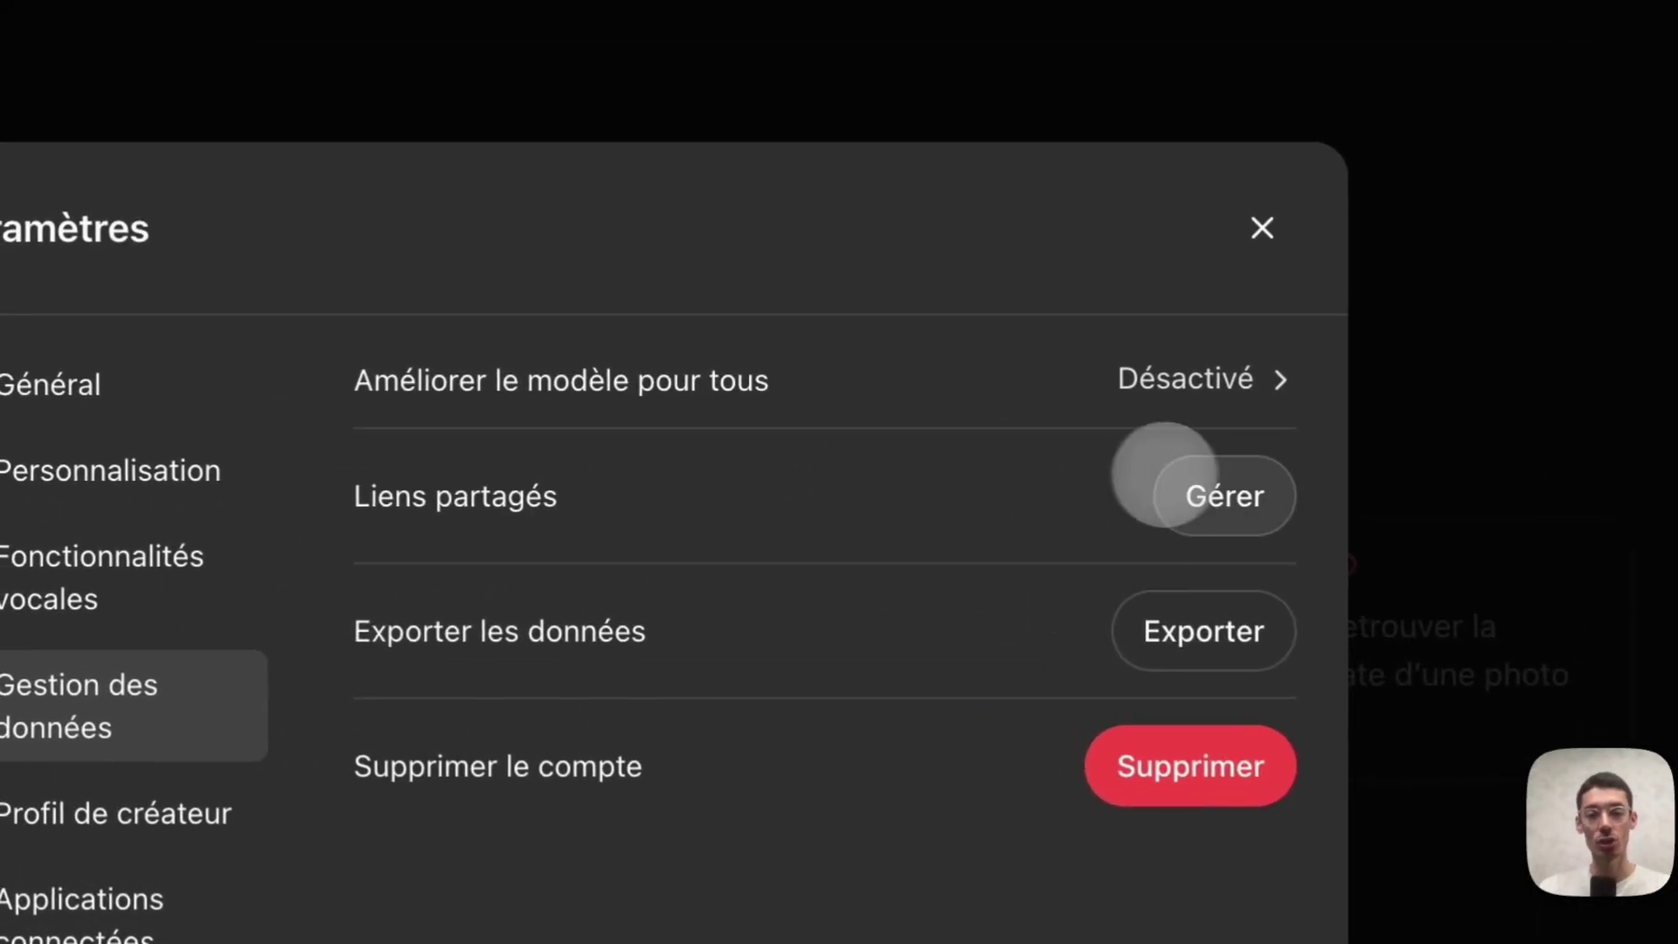
{"action": "left_click", "coordinate": [1164, 475]}
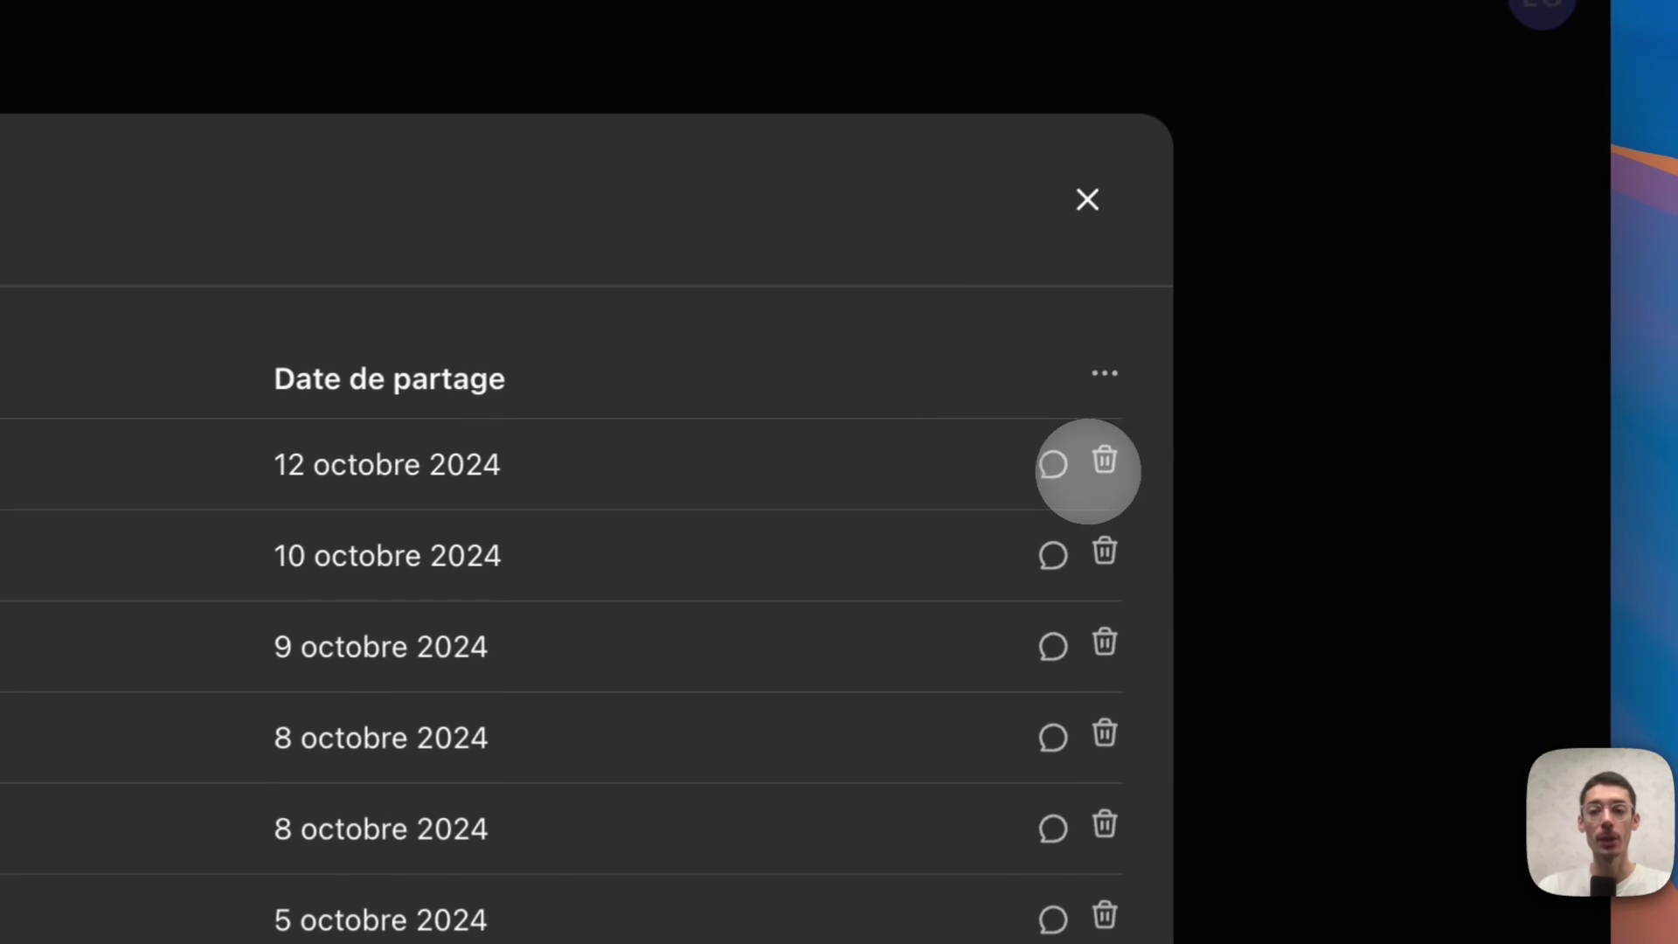
{"action": "left_click", "coordinate": [1099, 465]}
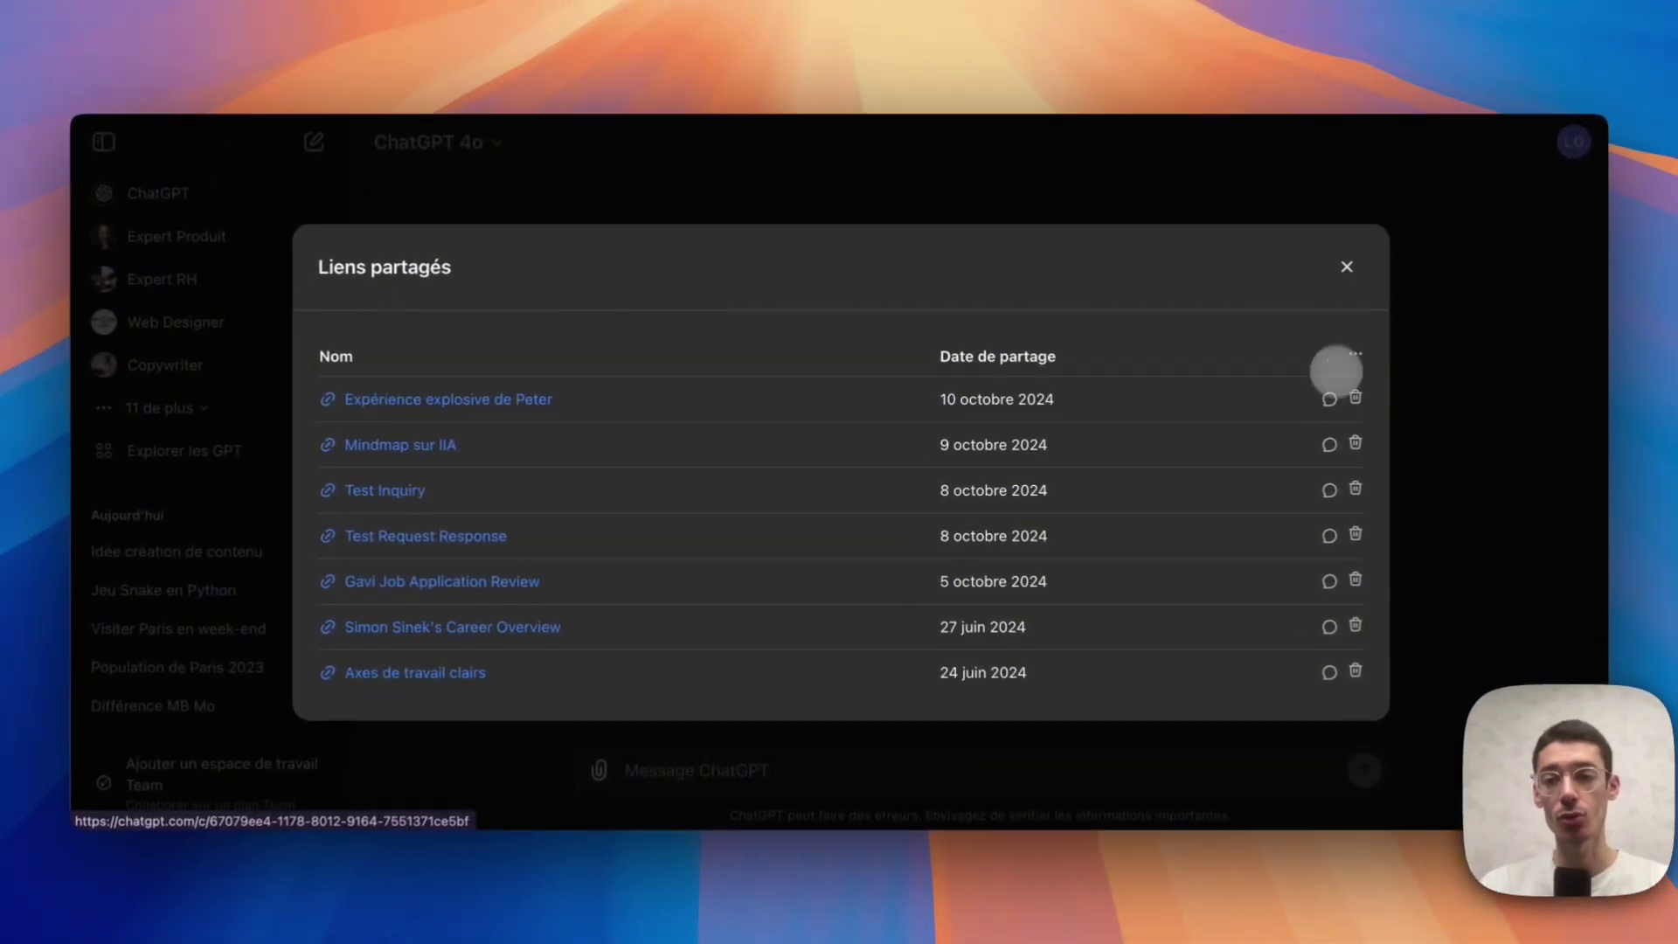
{"action": "left_click", "coordinate": [1346, 266]}
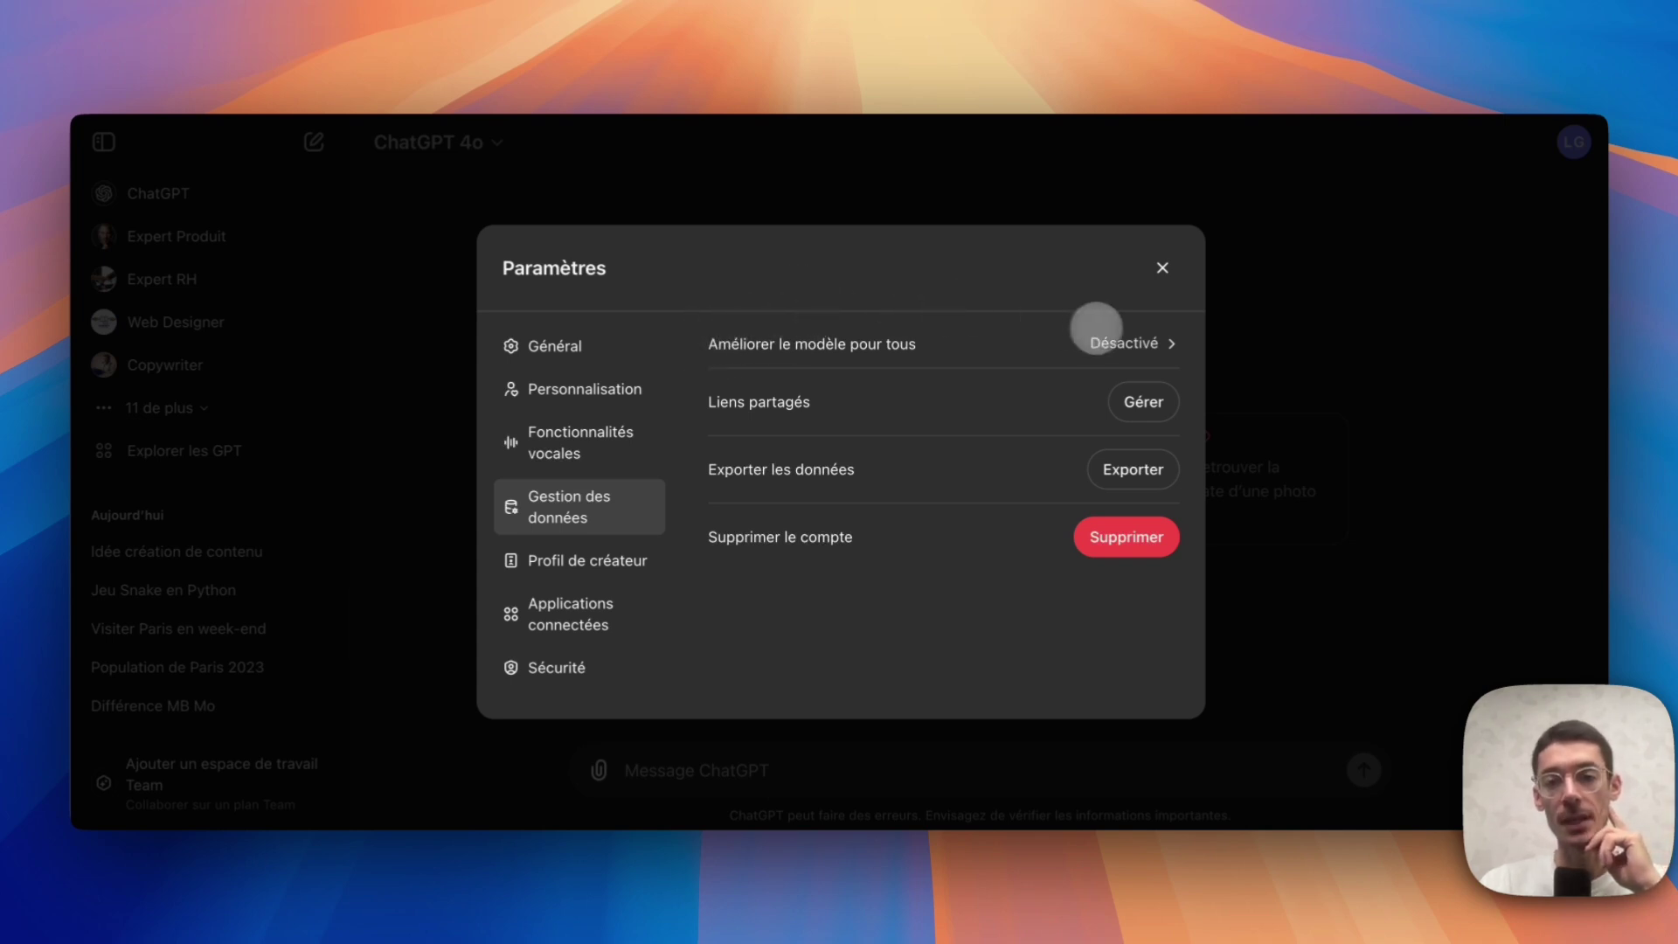
Check the "Améliorer le modèle pour tous" training setting in the data management settings
{"action": "left_click", "coordinate": [1095, 330]}
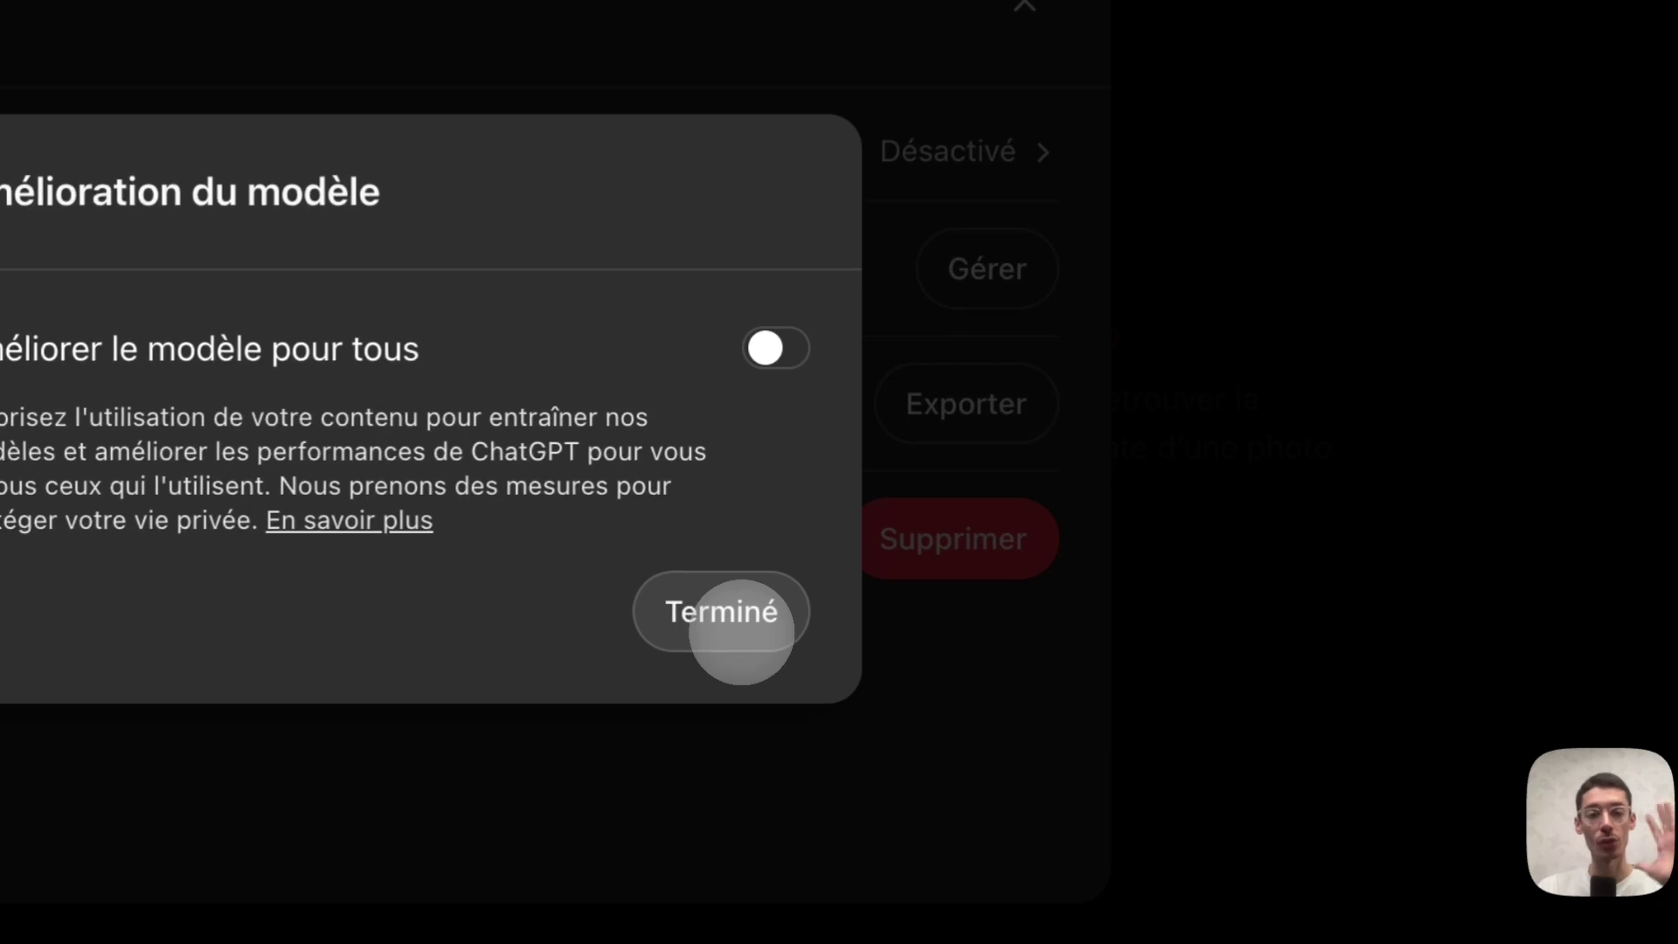
{"action": "left_click", "coordinate": [739, 634]}
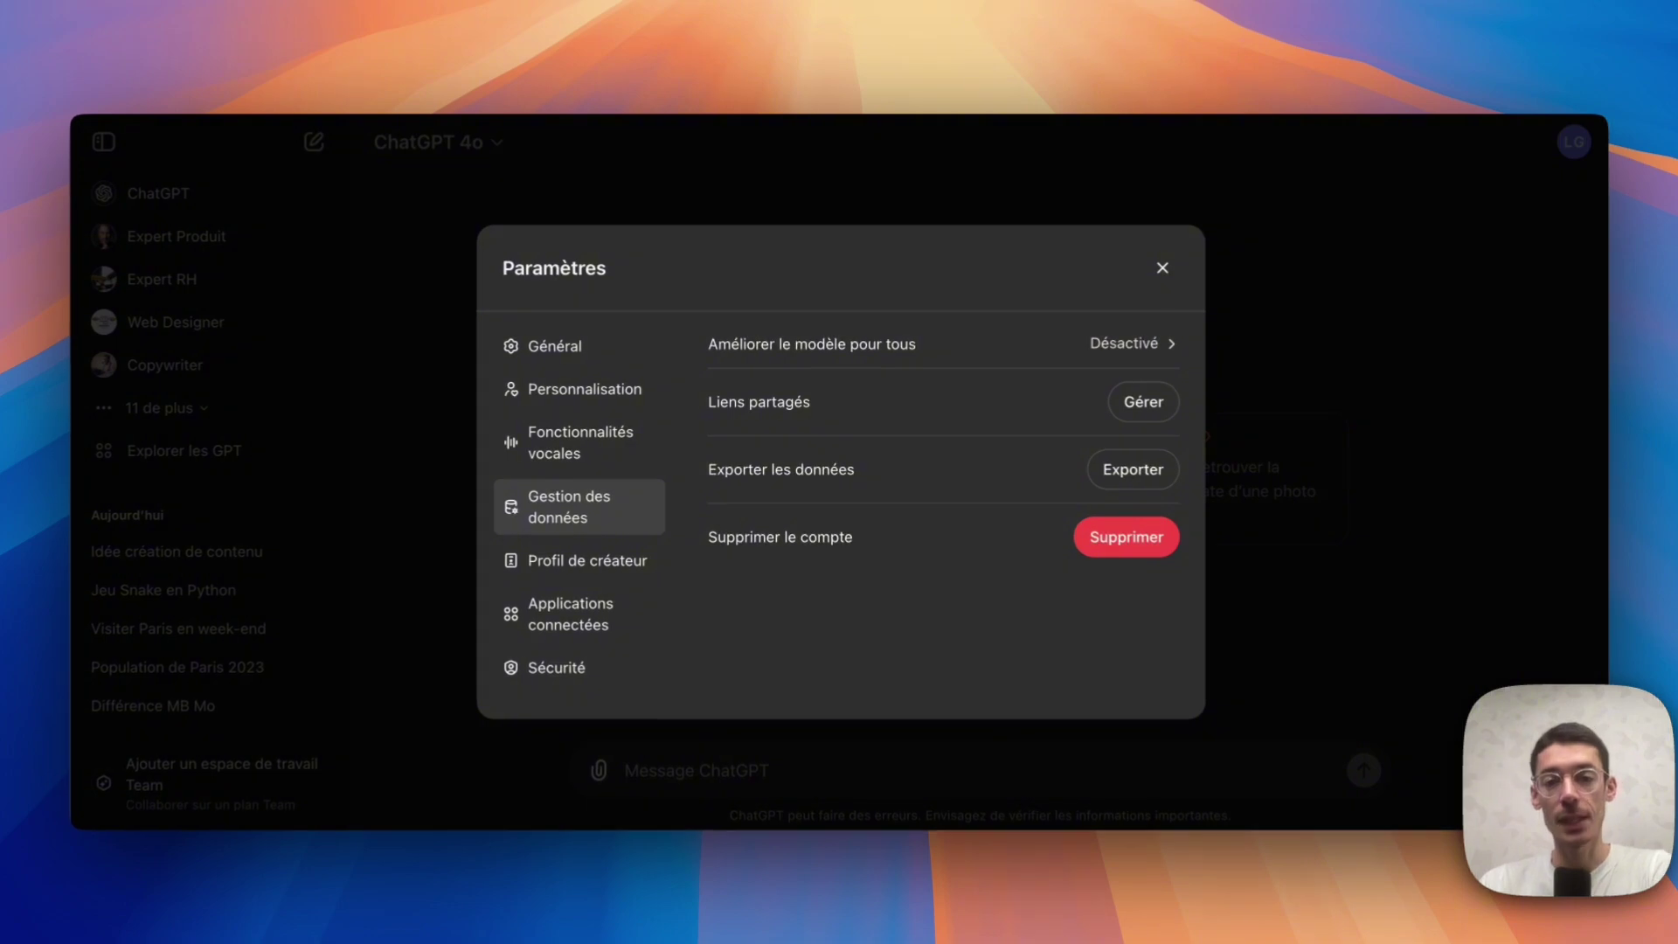
{"action": "left_click", "coordinate": [1136, 342]}
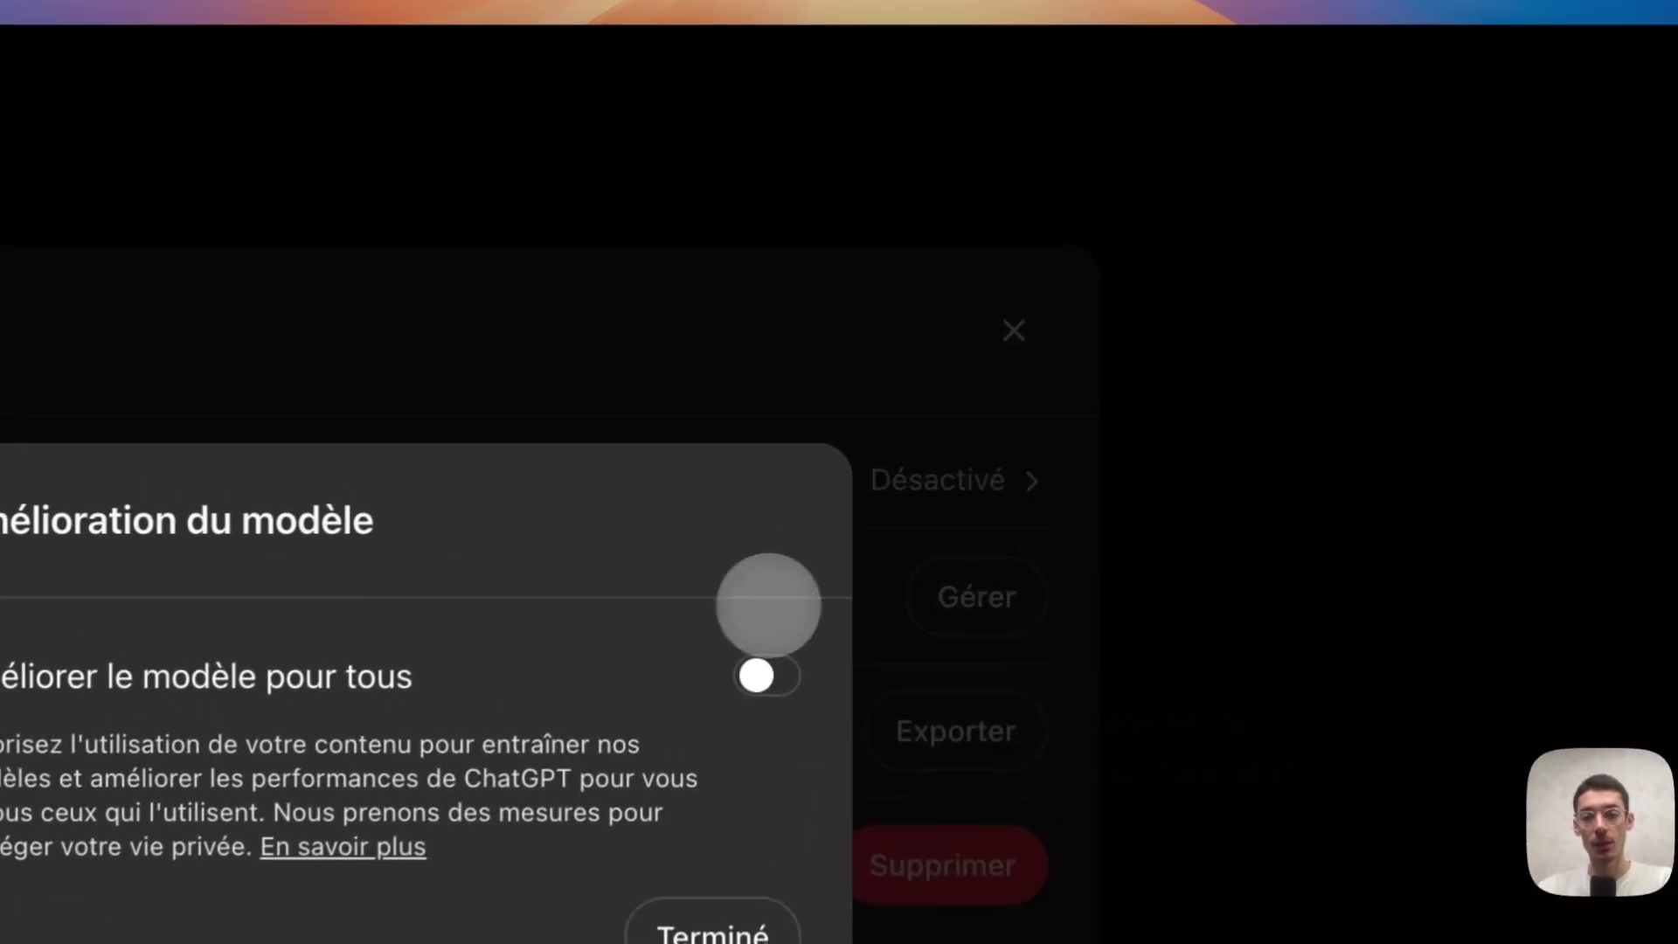
{"action": "left_click", "coordinate": [1077, 310]}
Attach a screenshot of the chat bubbles on the Jasper homepage to a new message and send "extrait le texte de l'image"
{"action": "left_click", "coordinate": [174, 52]}
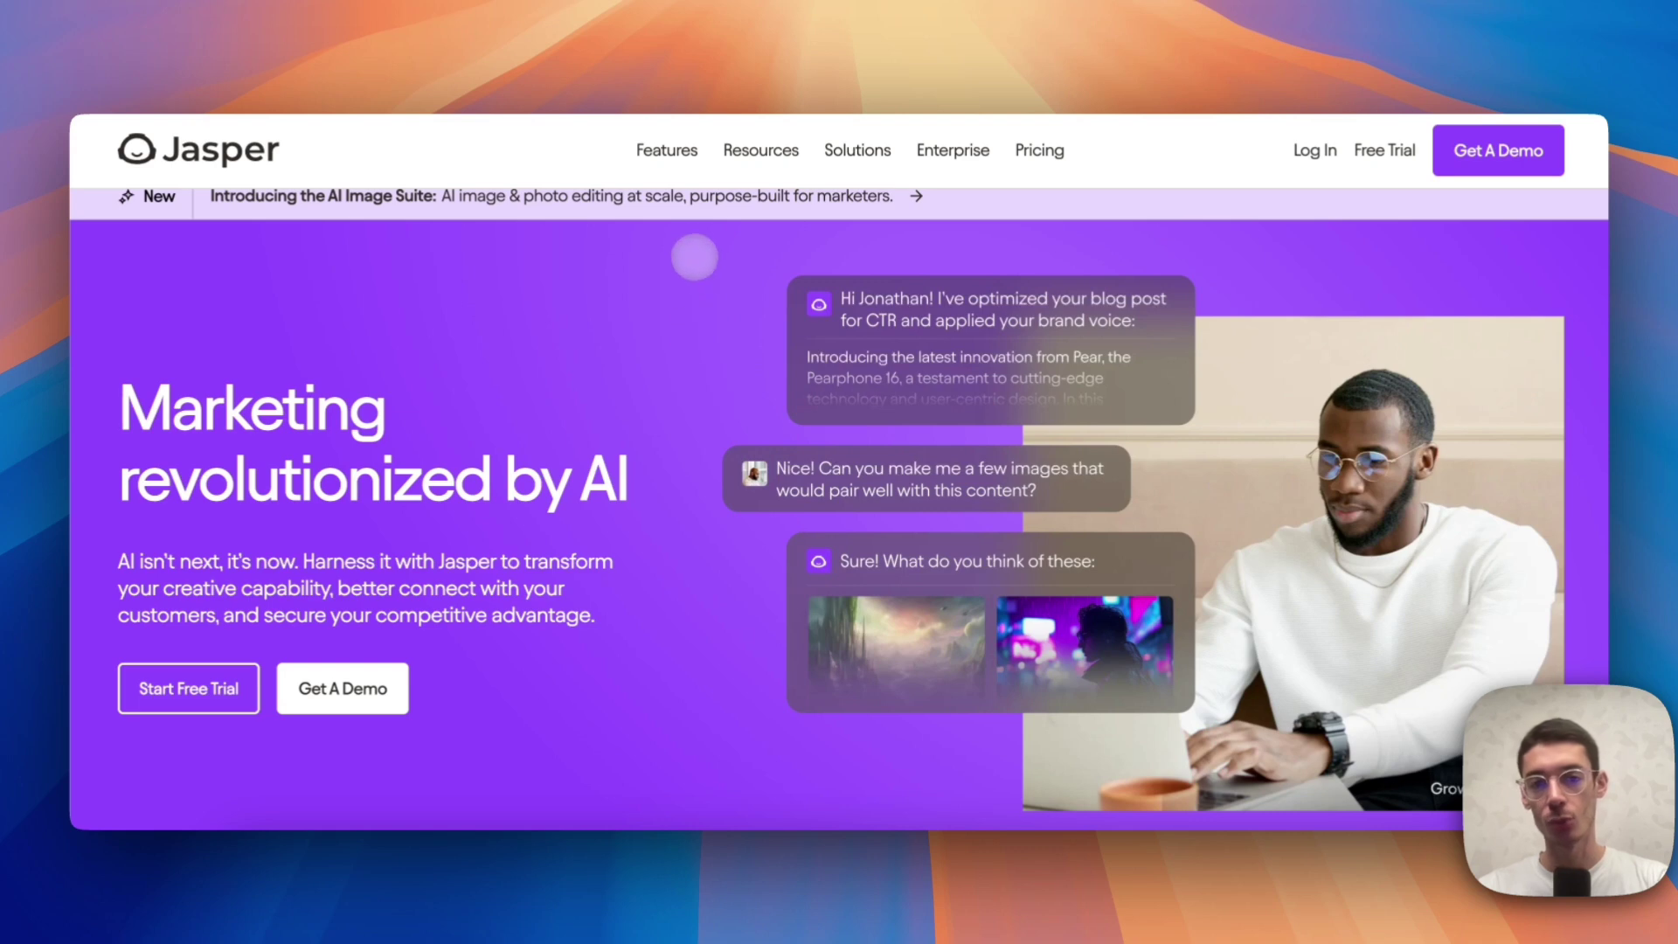
{"action": "left_click", "coordinate": [690, 158]}
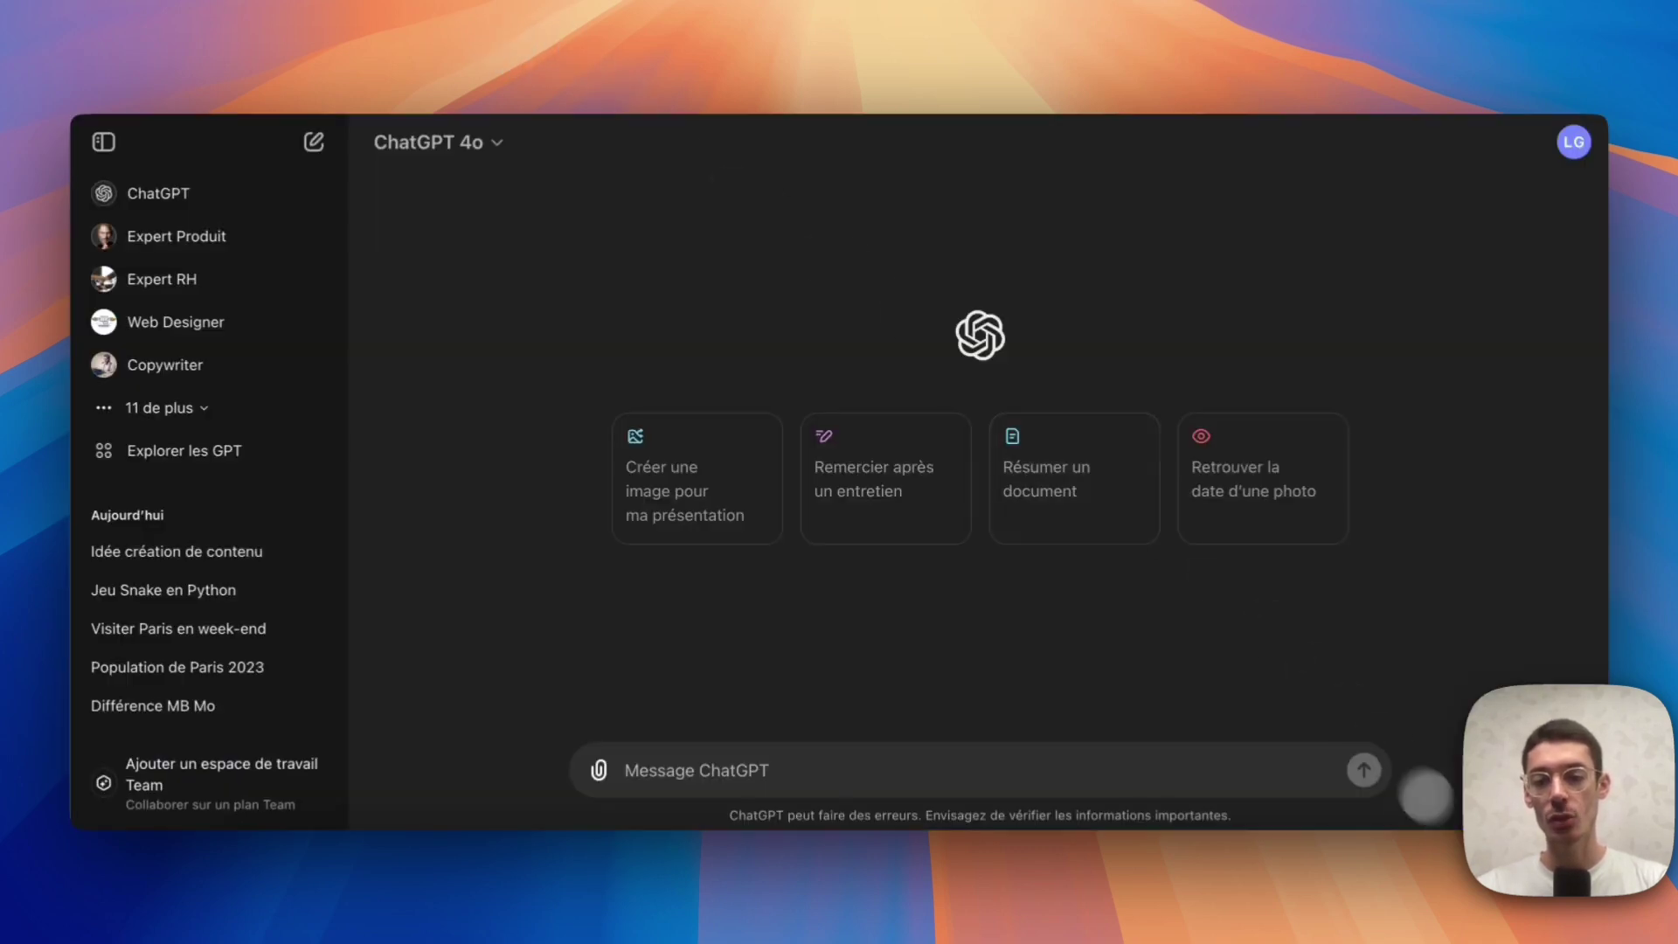
{"action": "left_click_drag", "start_coordinate": [1423, 791], "coordinate": [870, 588]}
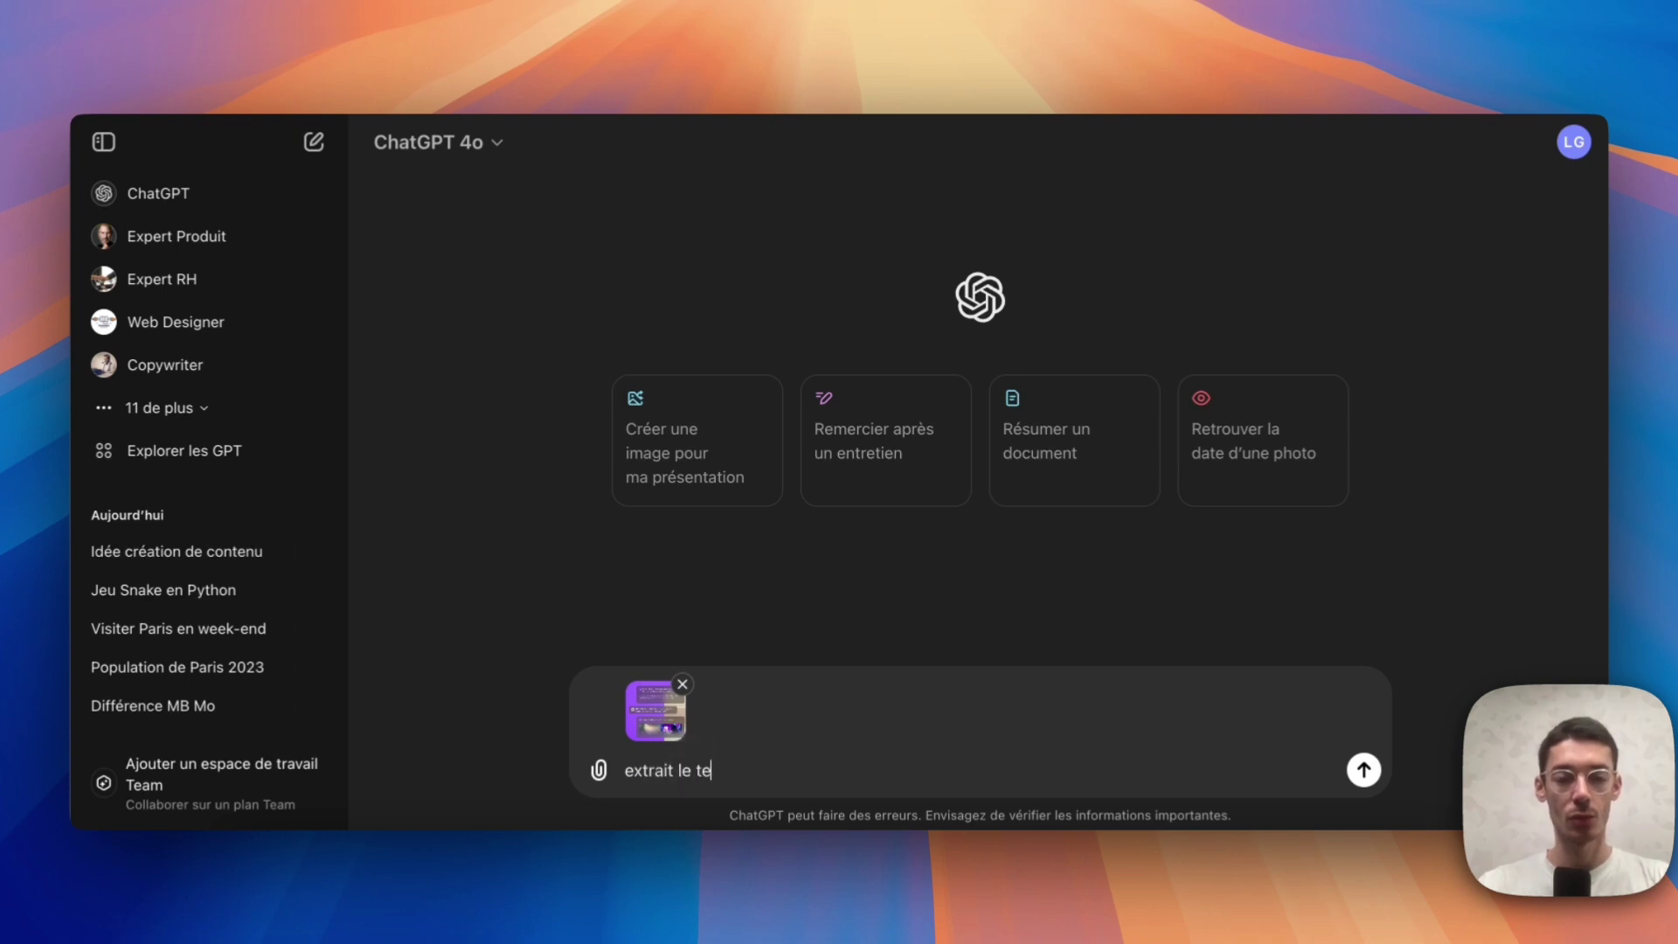
{"action": "type", "text": "e de l'imag"}
{"action": "key", "text": "Return"}
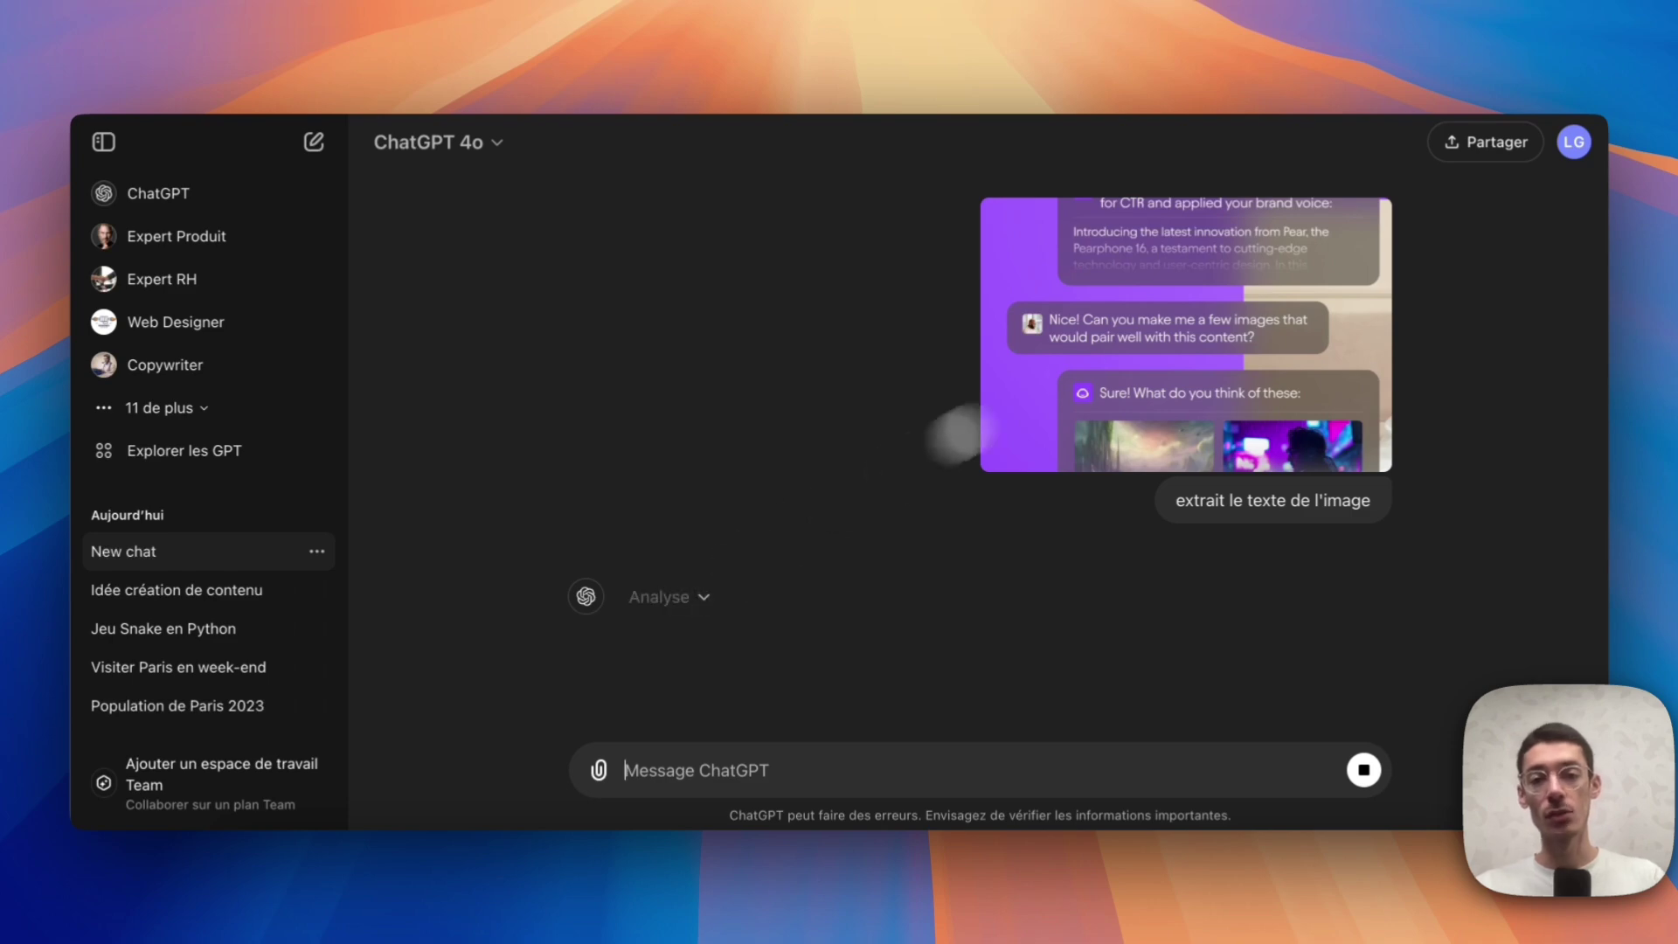
Enlarge the submitted screenshot and compare it with the text extracted in the reply, highlighting the extracted lines
{"action": "left_click", "coordinate": [1147, 270]}
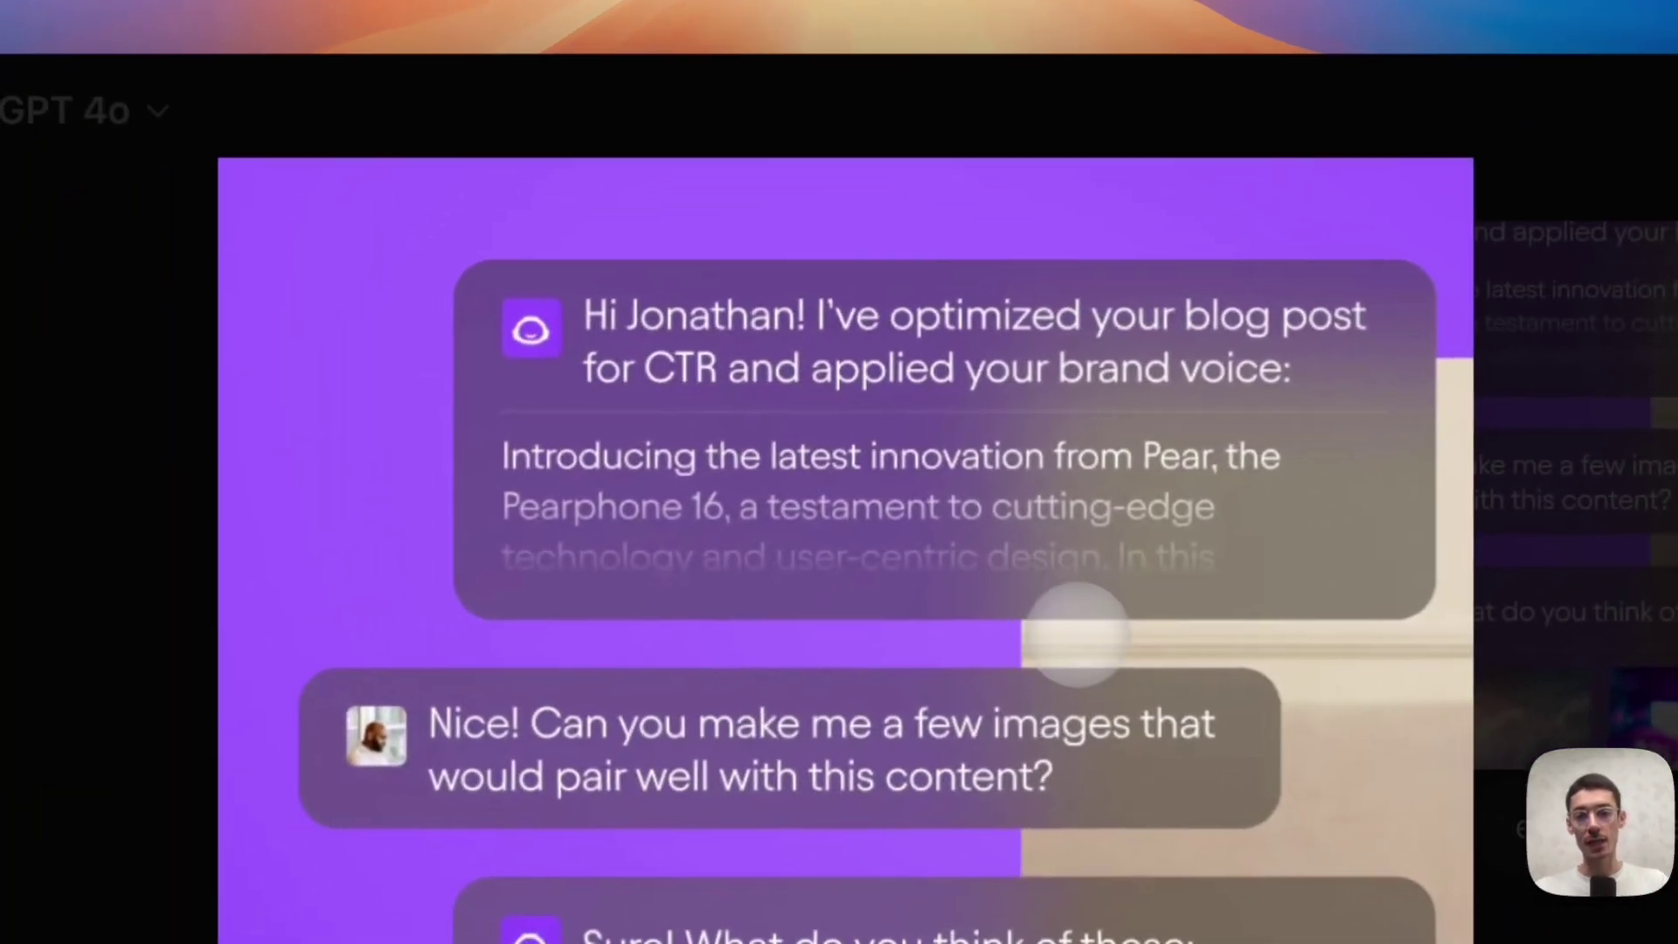
{"action": "key", "text": "Escape"}
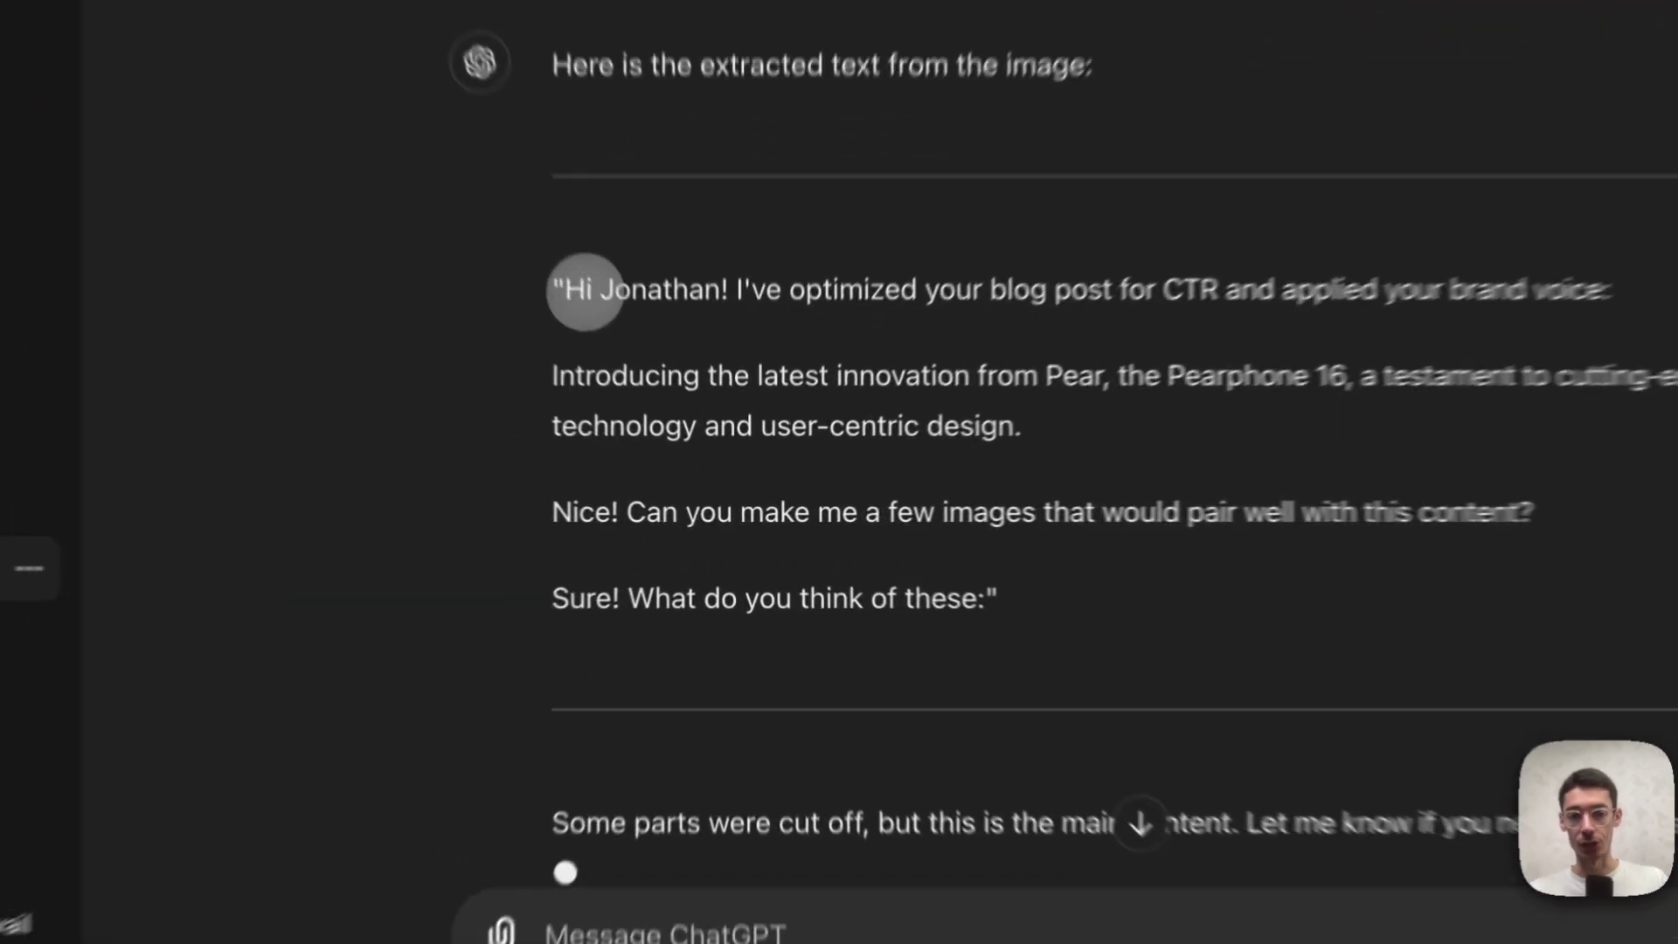
{"action": "left_click_drag", "start_coordinate": [584, 291], "coordinate": [978, 594]}
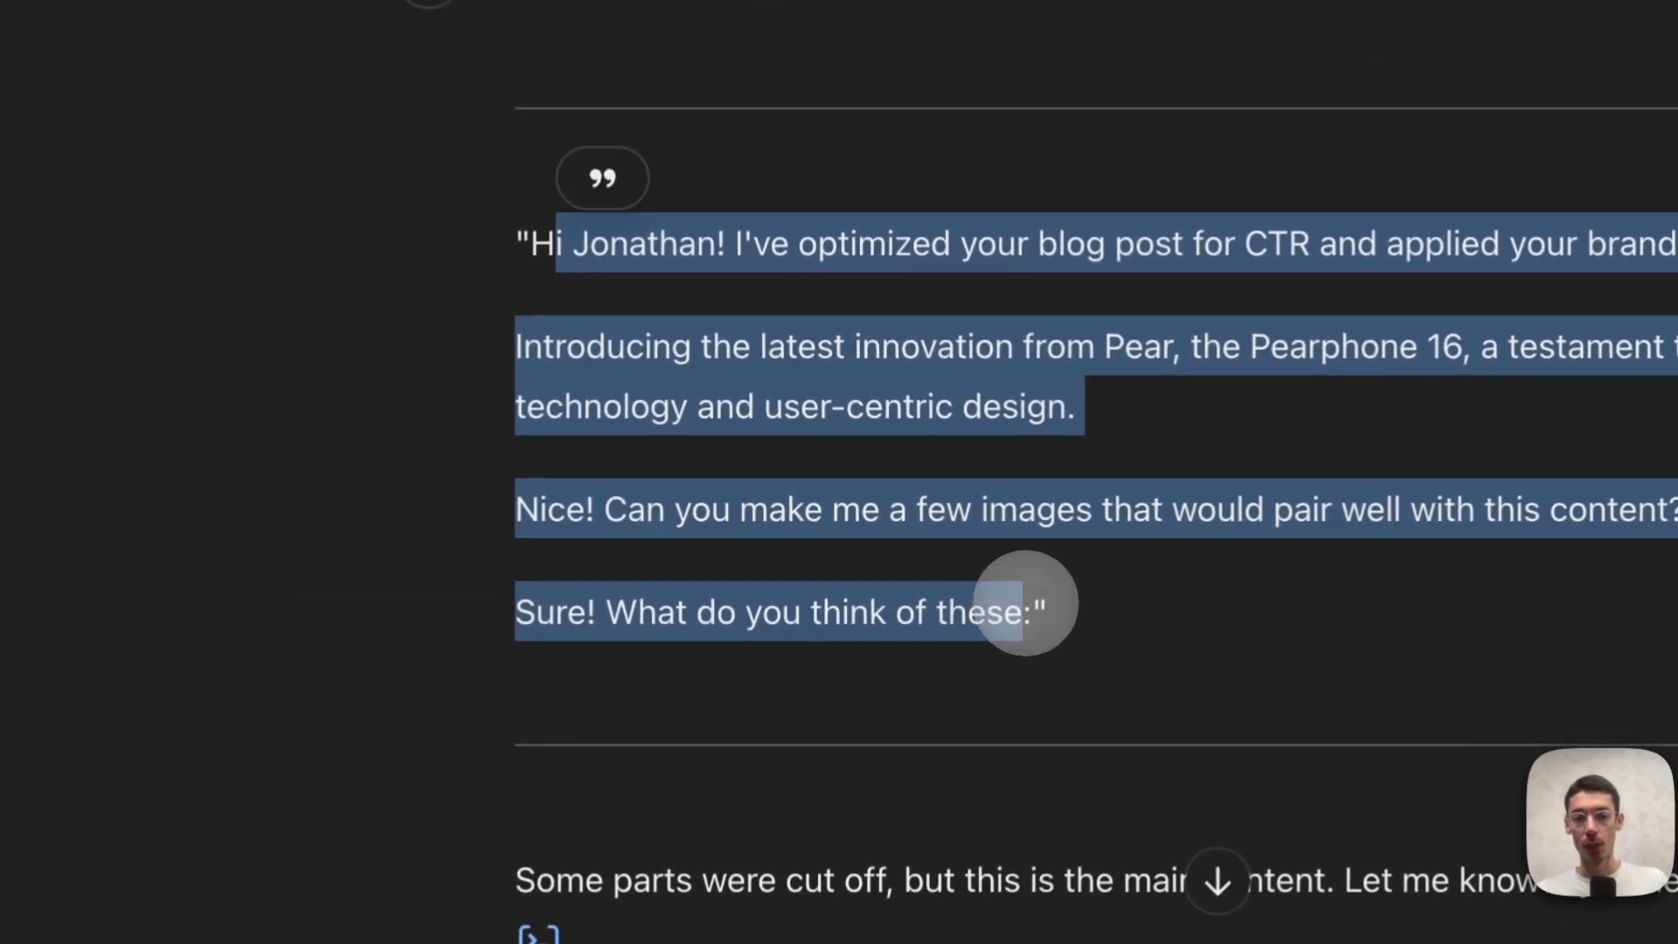
{"action": "scroll", "coordinate": [978, 594], "scroll_direction": "down", "scroll_amount": 2}
{"action": "scroll", "coordinate": [1022, 594], "scroll_direction": "up", "scroll_amount": 5}
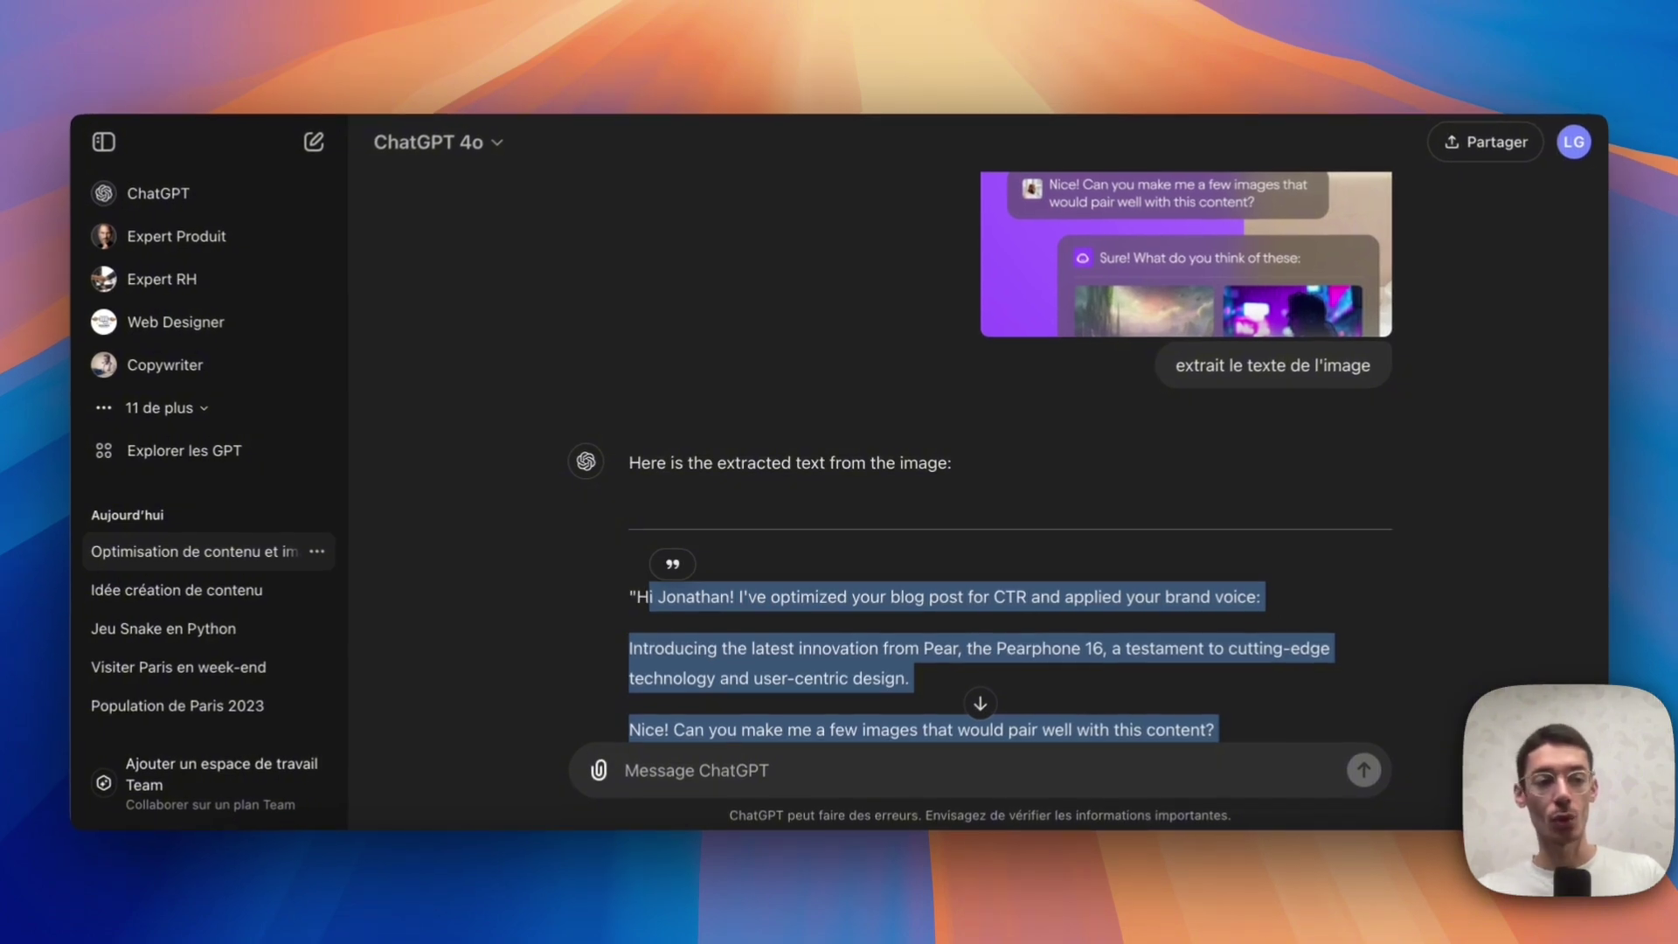
{"action": "scroll", "coordinate": [884, 566], "scroll_direction": "down", "scroll_amount": 3}
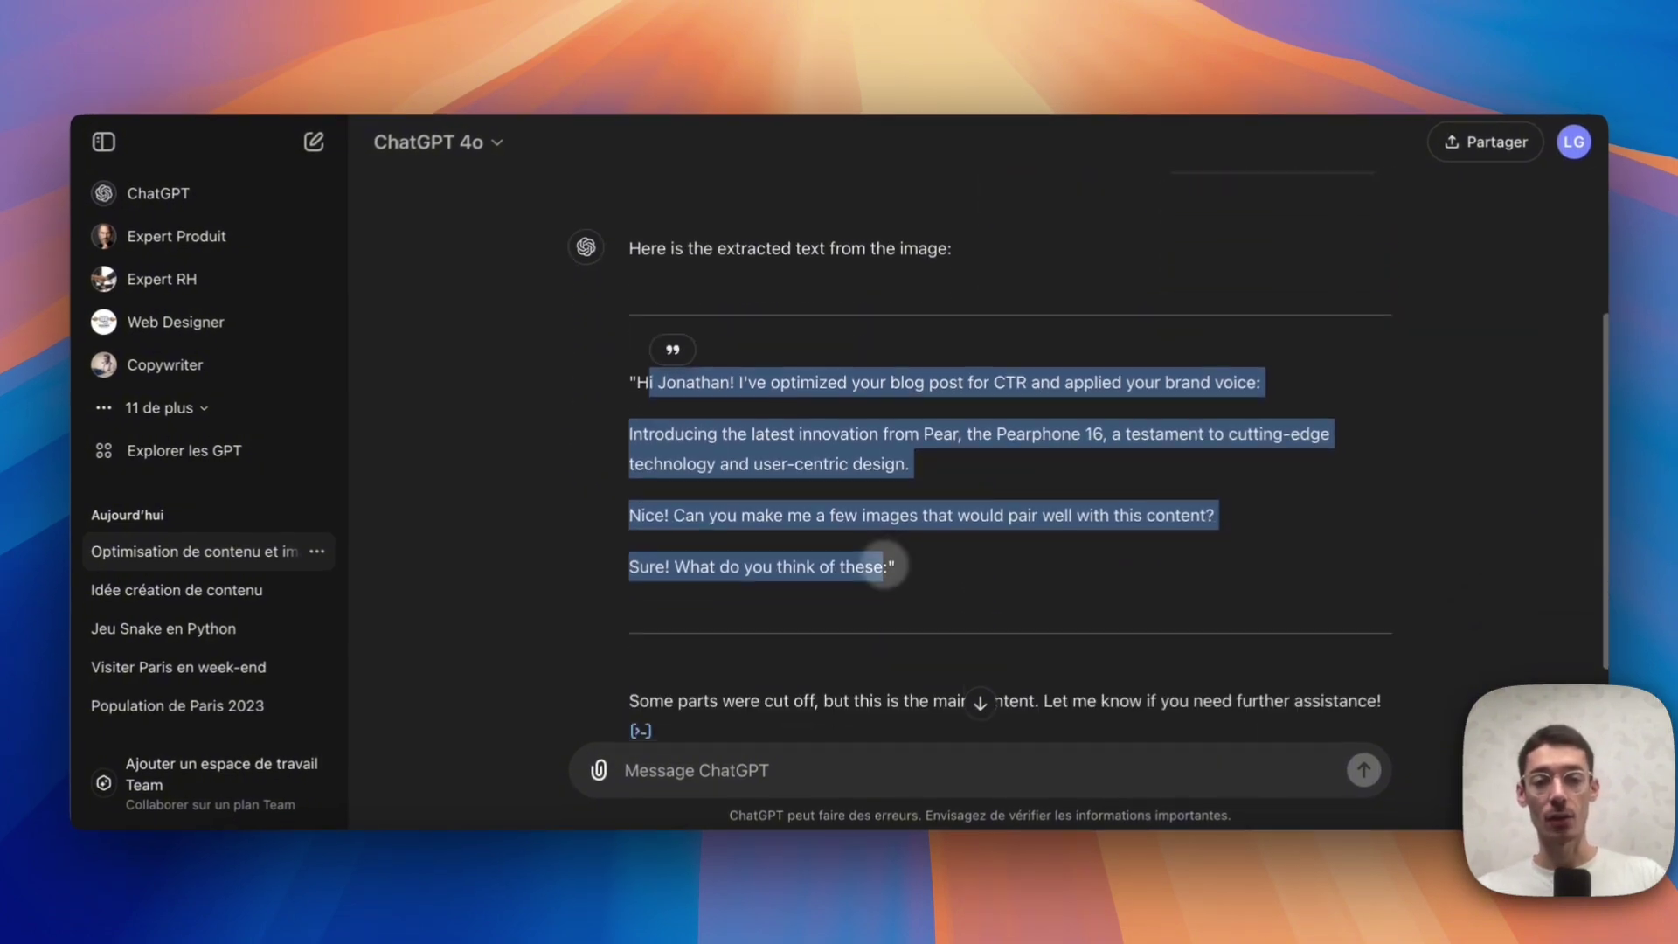
{"action": "scroll", "coordinate": [884, 565], "scroll_direction": "down", "scroll_amount": 2}
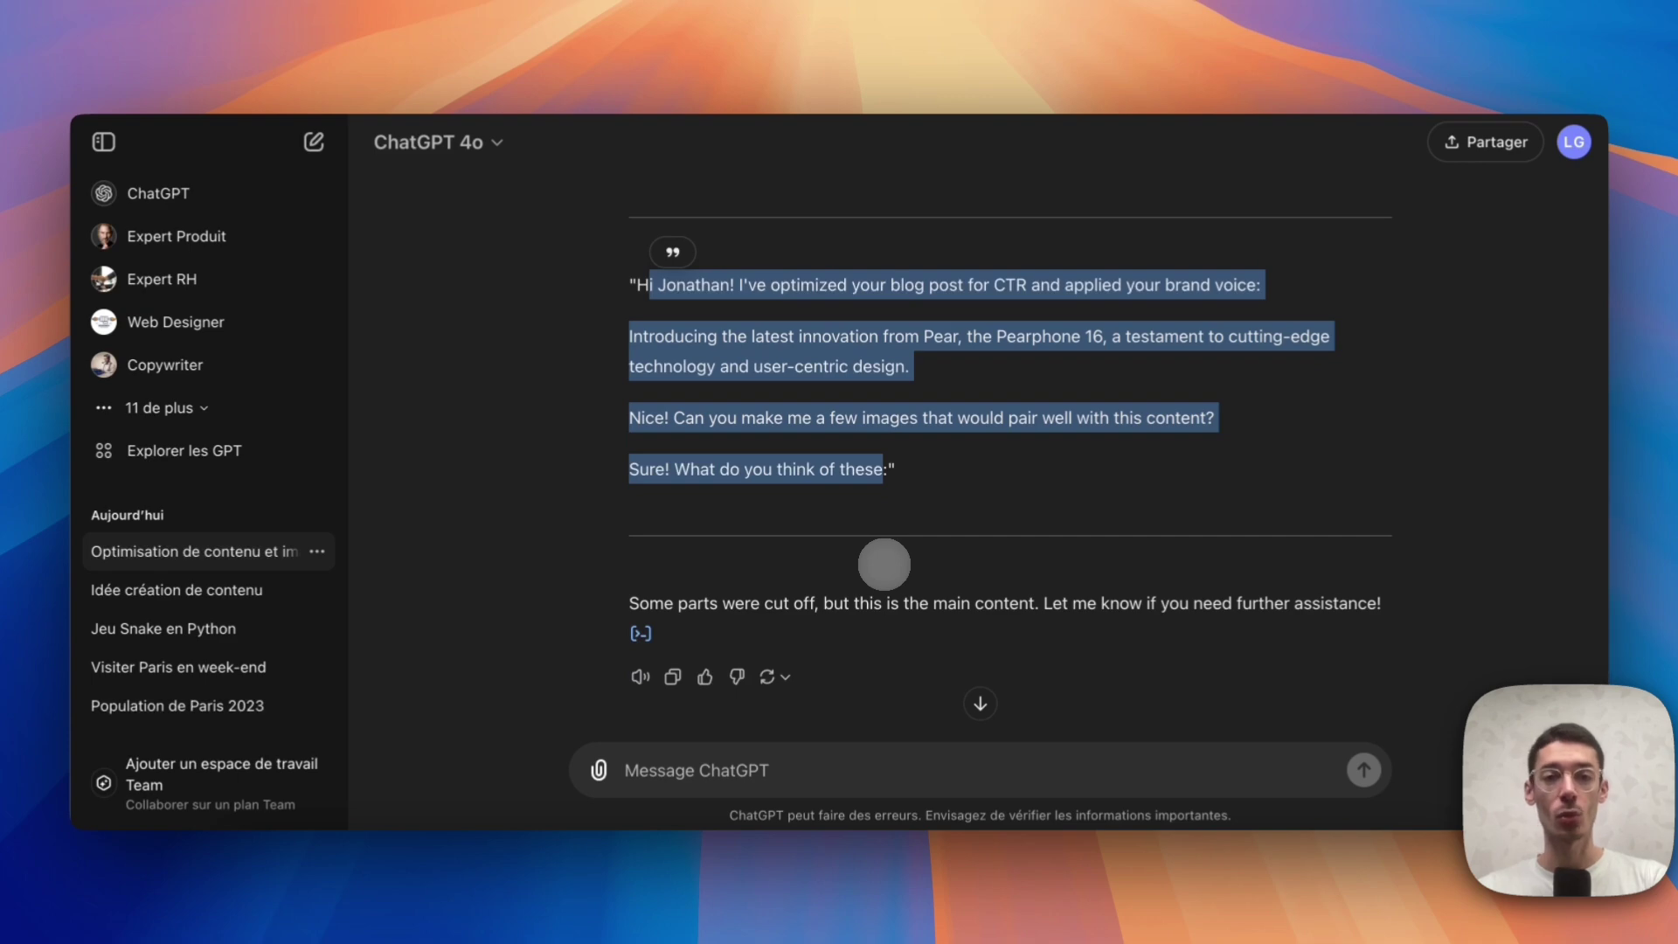
{"action": "scroll", "coordinate": [884, 559], "scroll_direction": "up", "scroll_amount": 6}
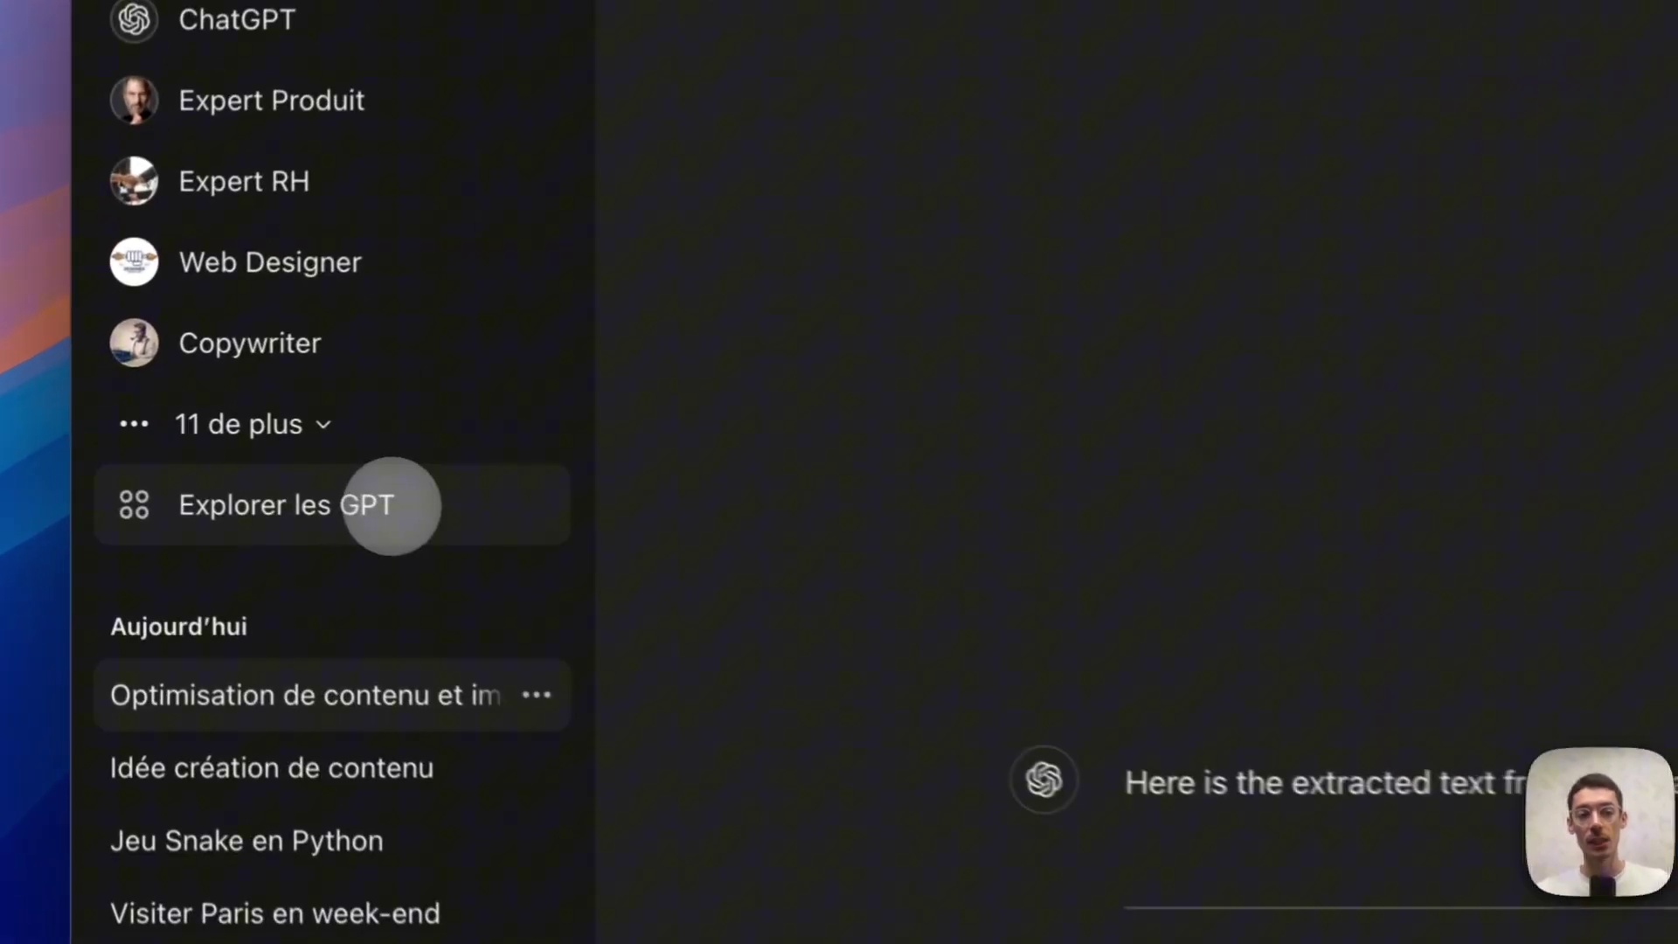
Open the GPT gallery and start creating a custom GPT, showing its configuration form
{"action": "left_click", "coordinate": [240, 452]}
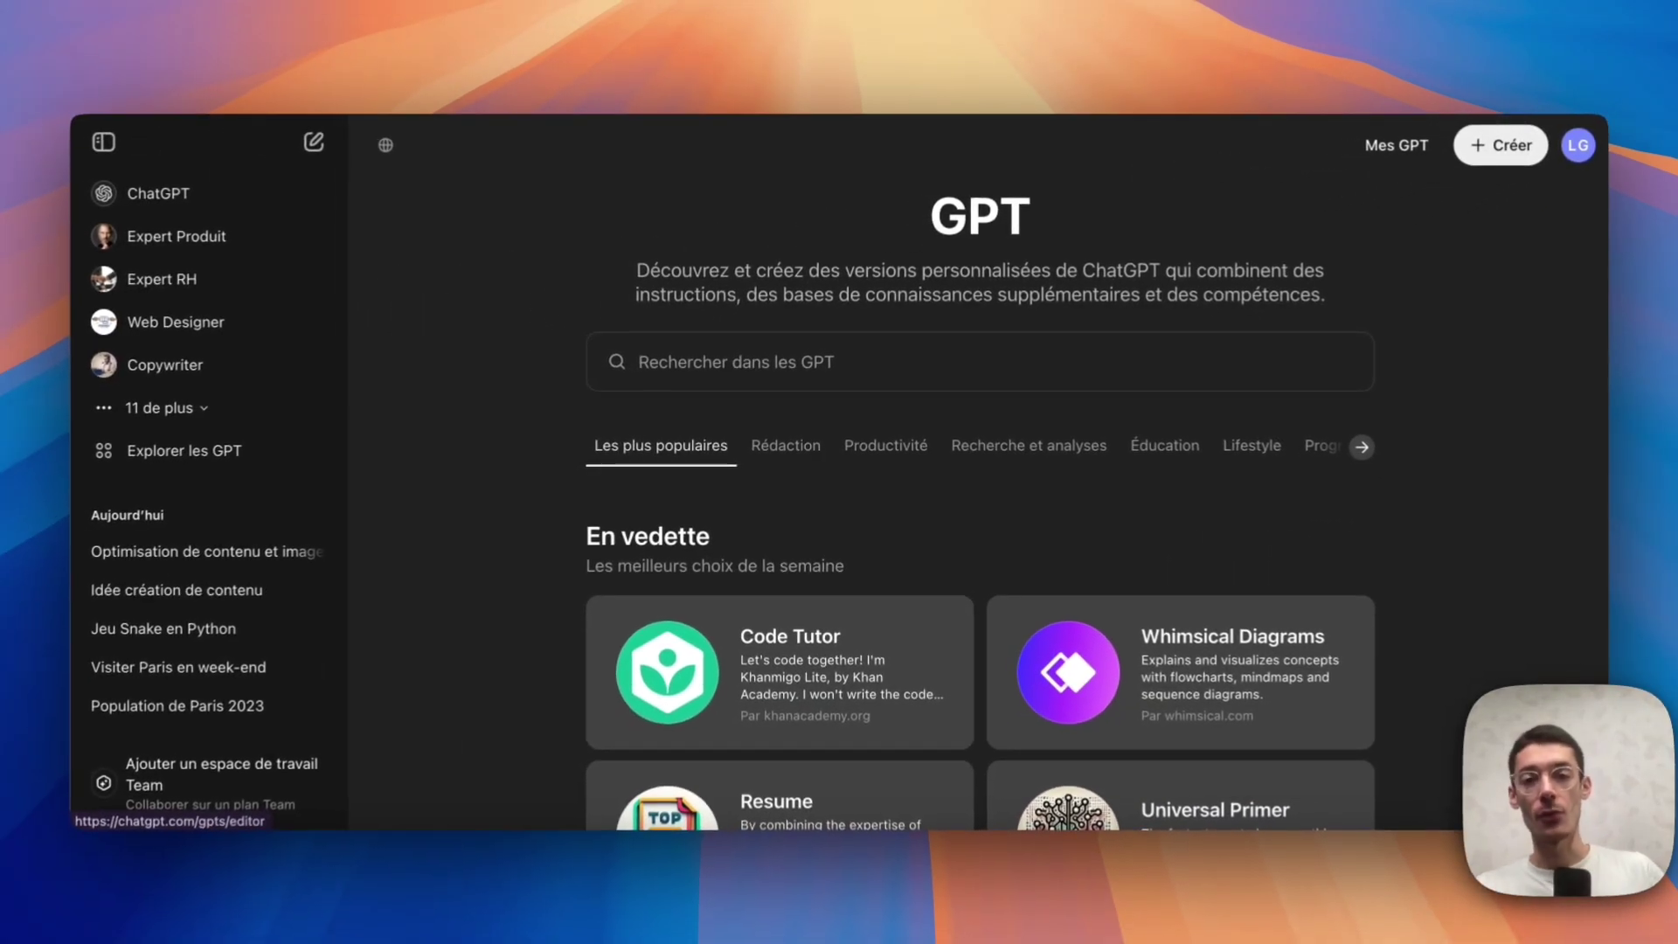
{"action": "left_click", "coordinate": [1499, 145]}
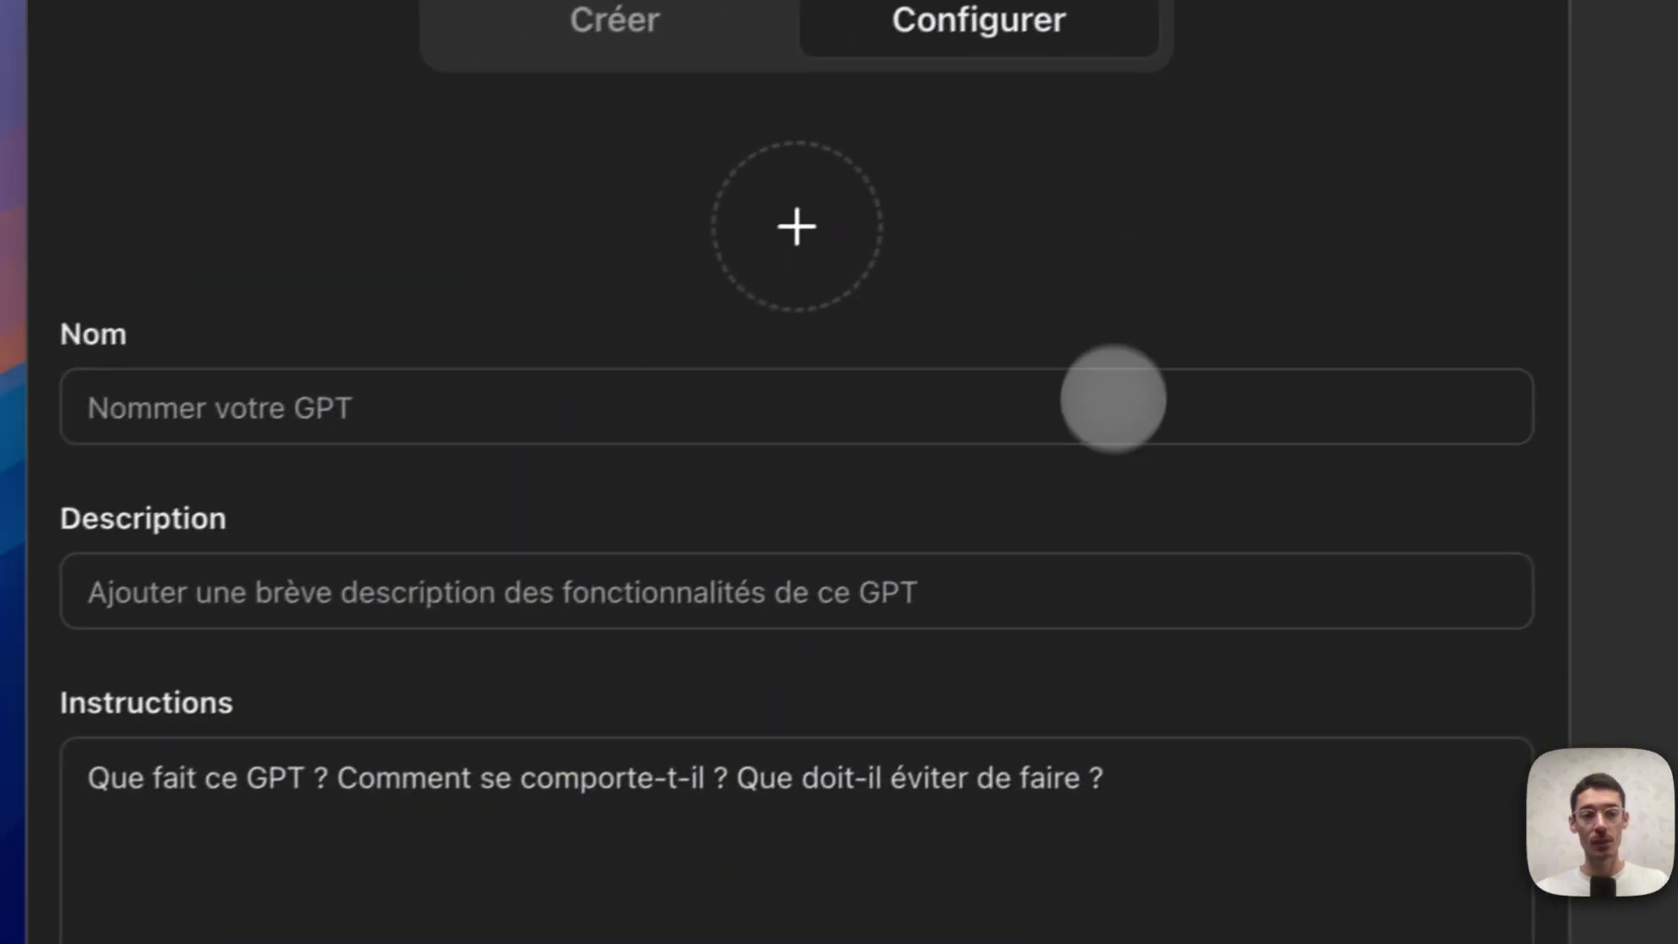
Add a "# Documents" section to the GPT's instructions with the lines "nom du document :" and "utilisation du document :"
{"action": "scroll", "coordinate": [327, 679], "scroll_direction": "down", "scroll_amount": 3}
{"action": "left_click", "coordinate": [6, 908]}
{"action": "scroll", "coordinate": [814, 626], "scroll_direction": "down", "scroll_amount": 8}
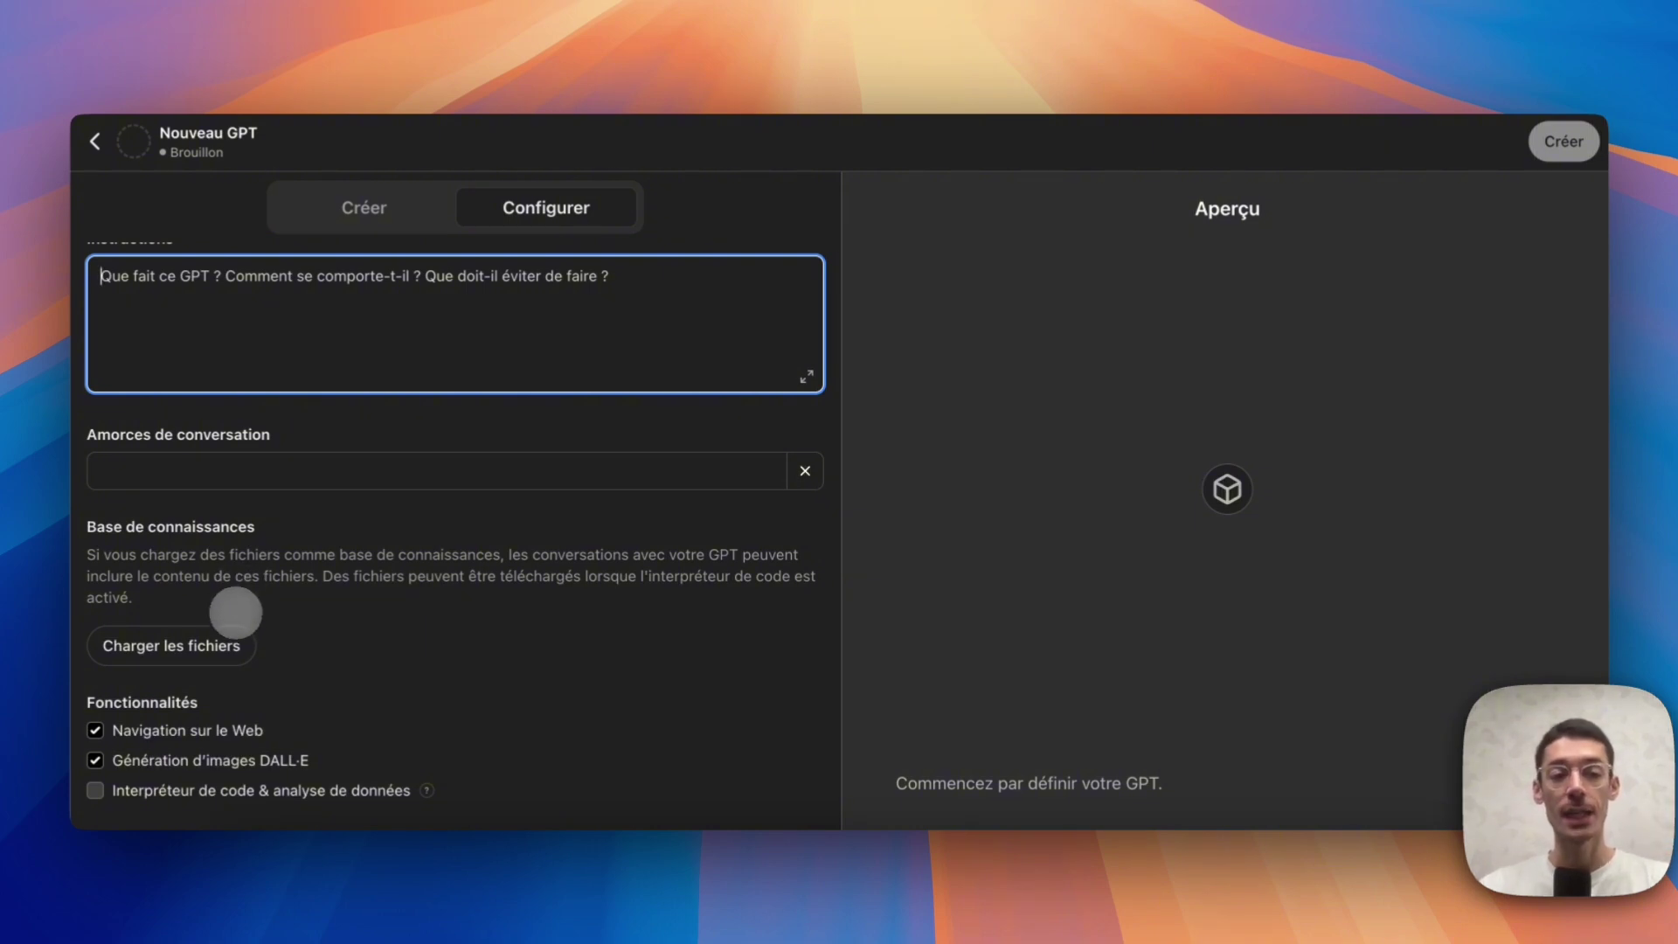
{"action": "scroll", "coordinate": [228, 454], "scroll_direction": "up", "scroll_amount": 1}
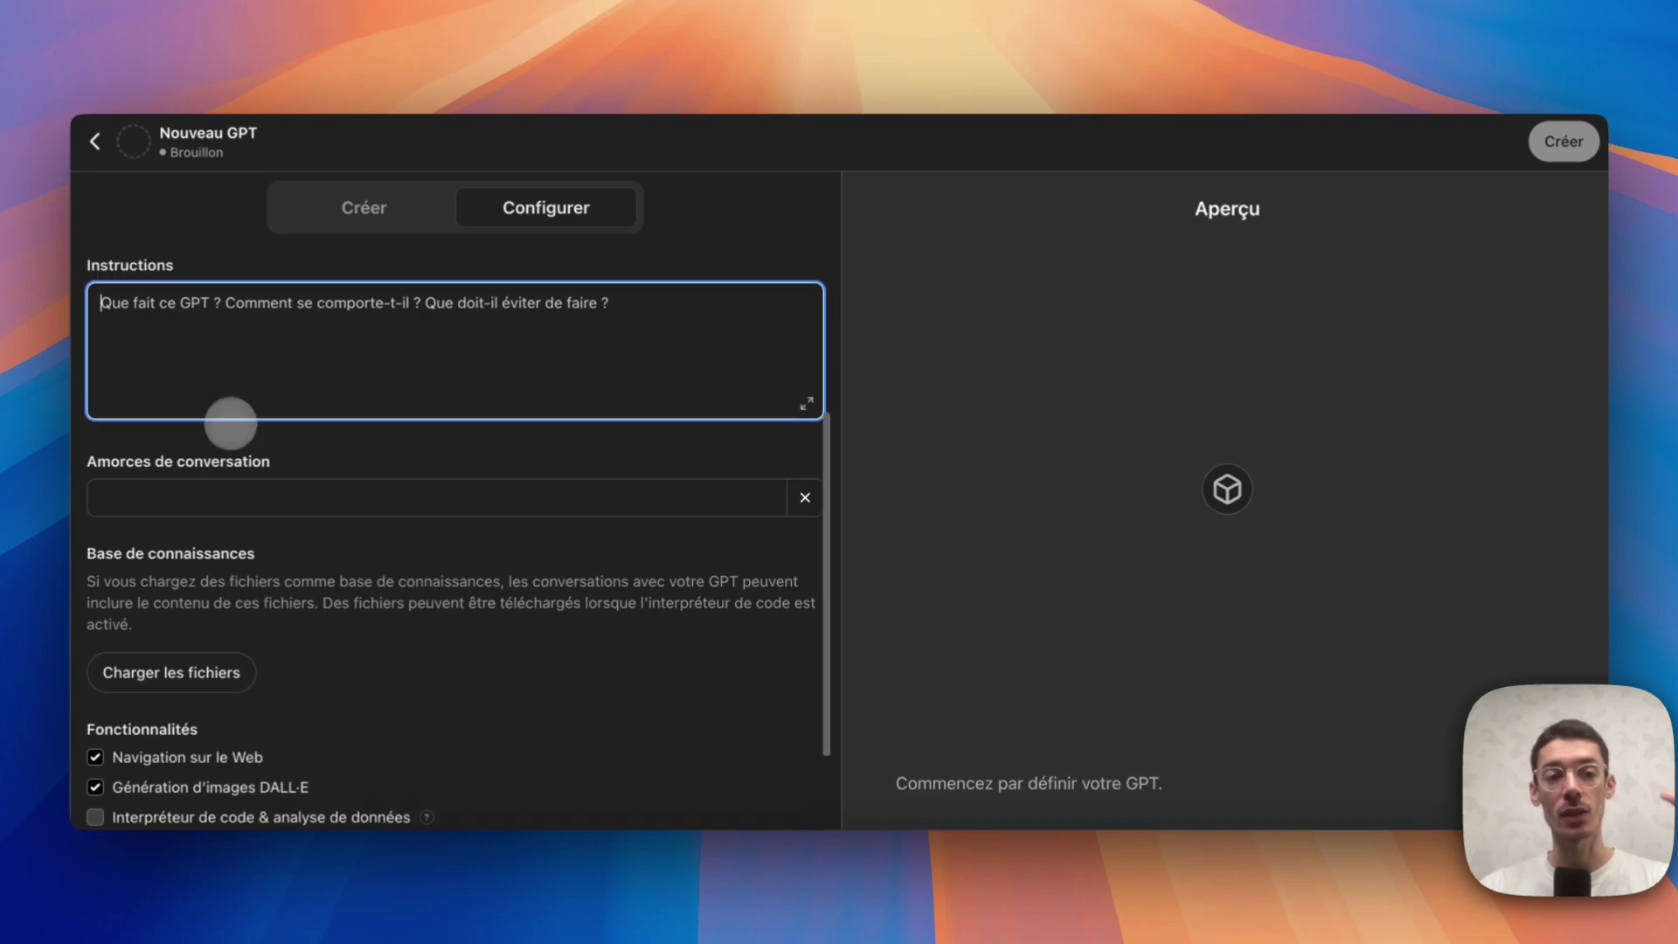
{"action": "key", "text": "Return"}
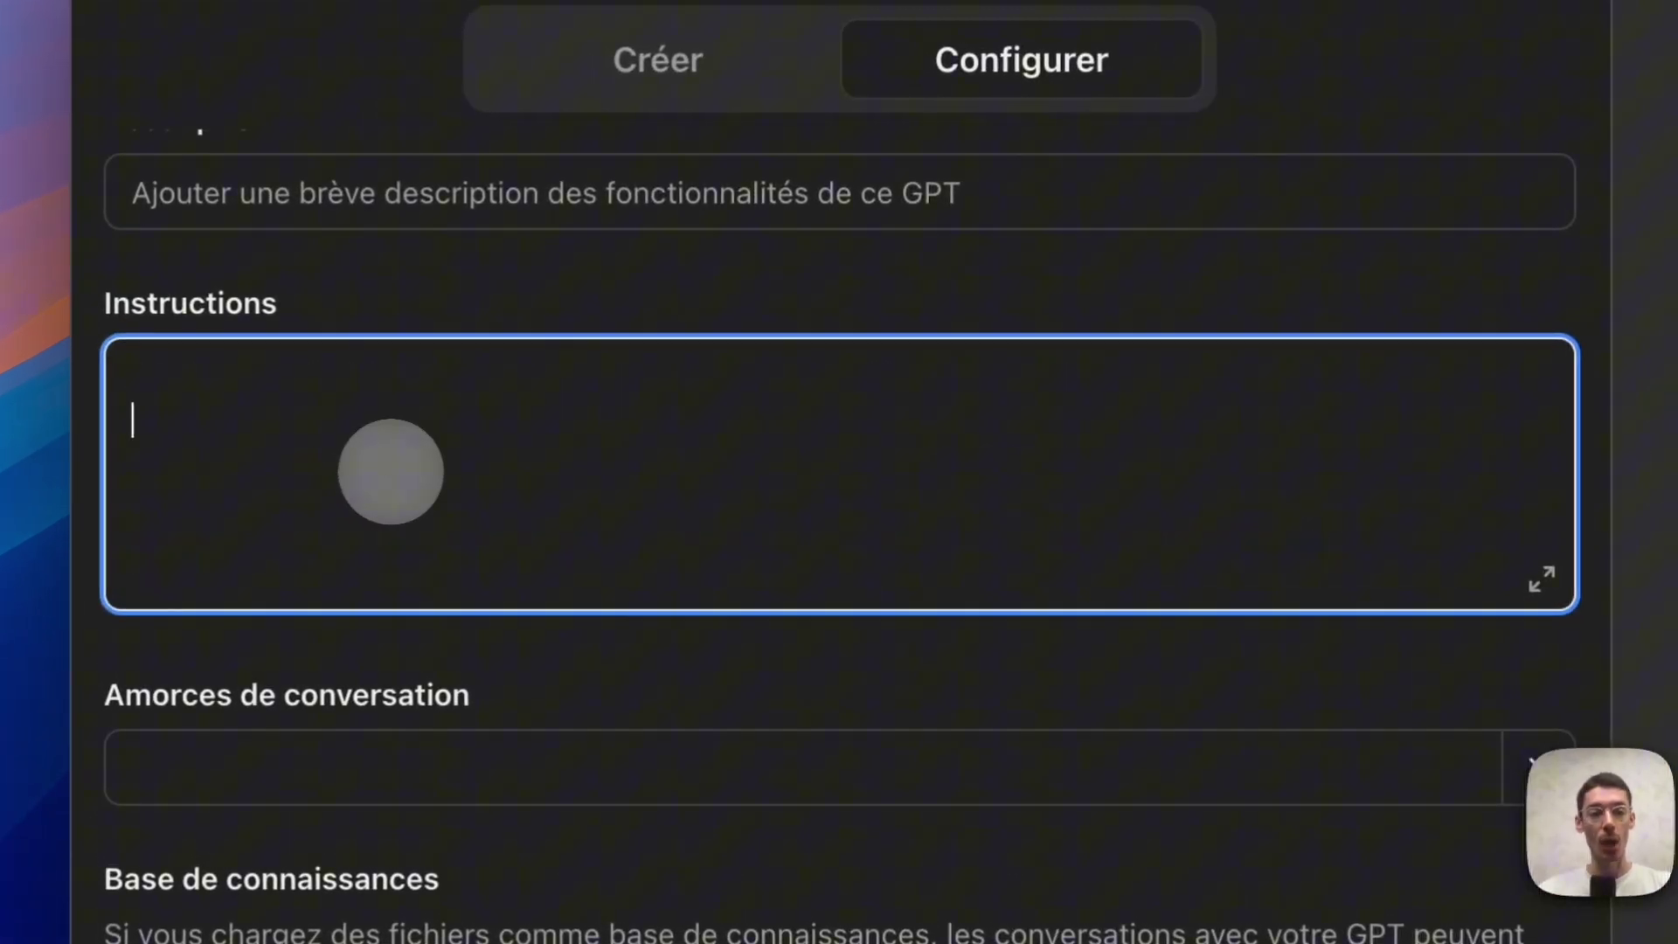
{"action": "type", "text": "# "}
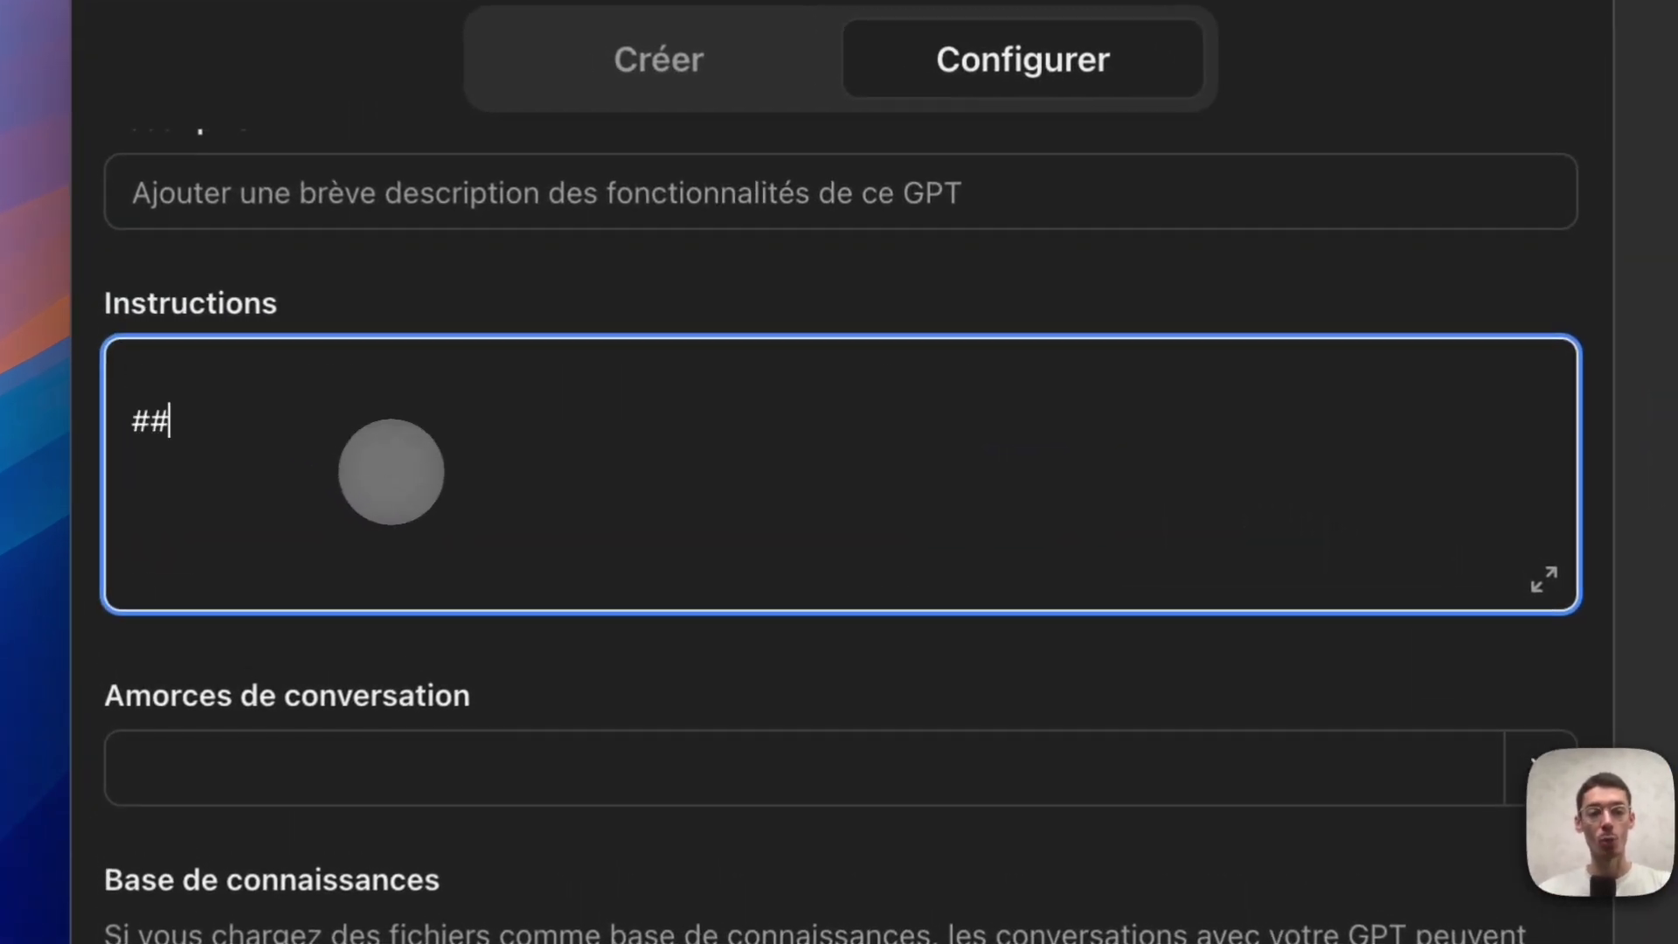
{"action": "type", "text": "Documents"}
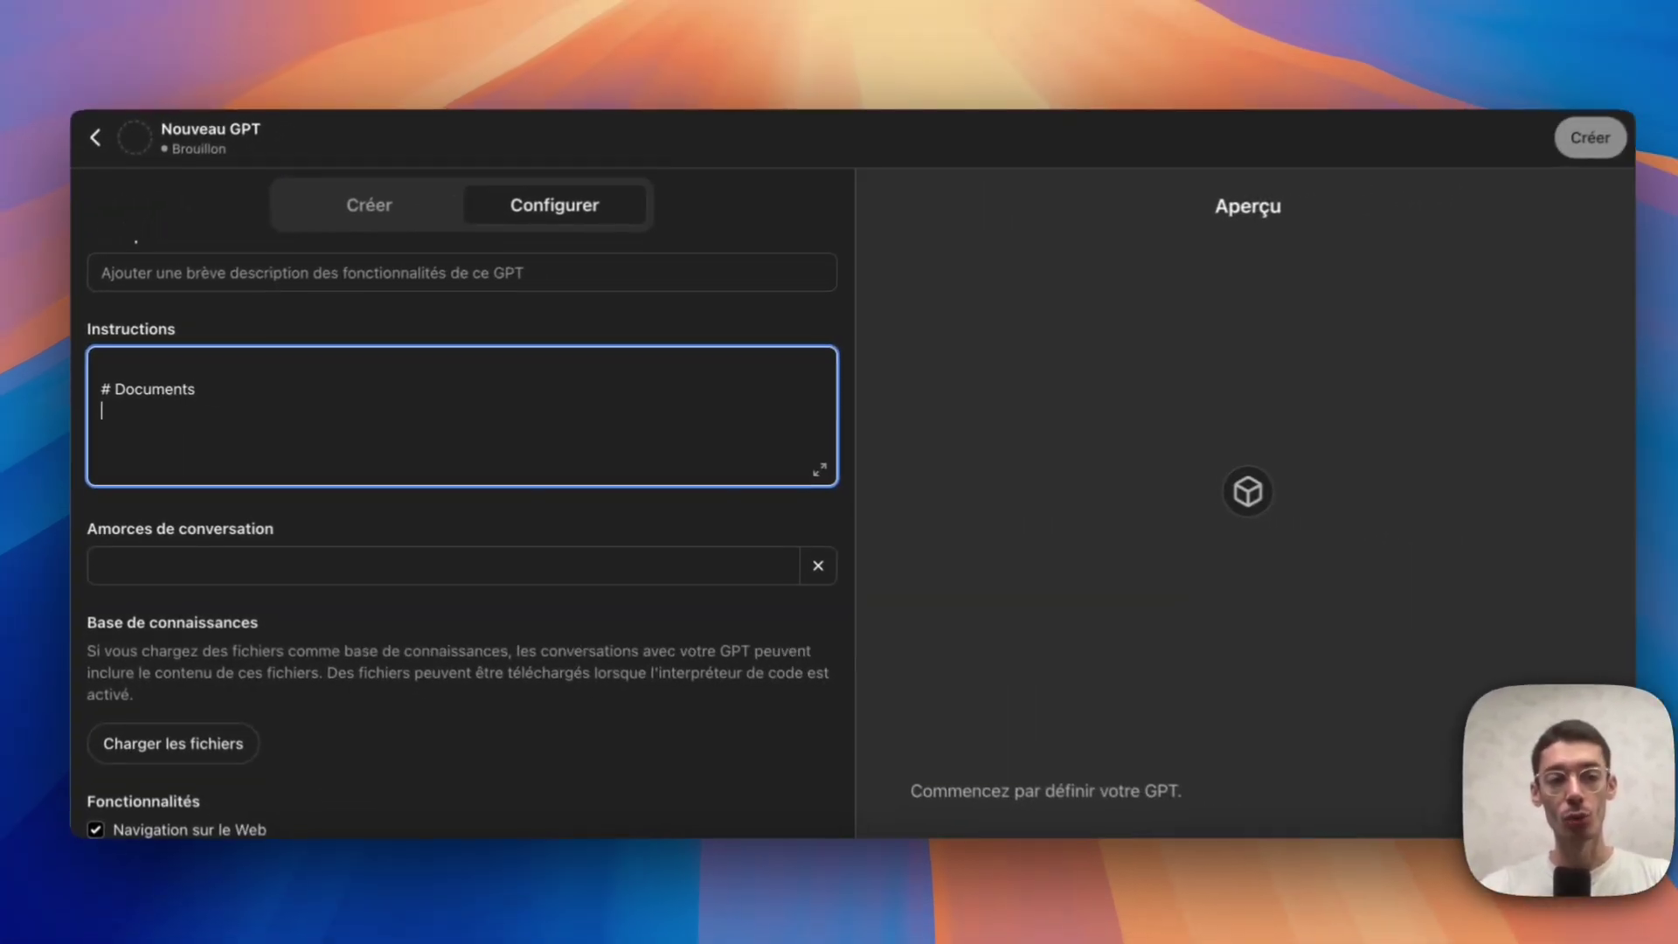
{"action": "key", "text": "Return"}
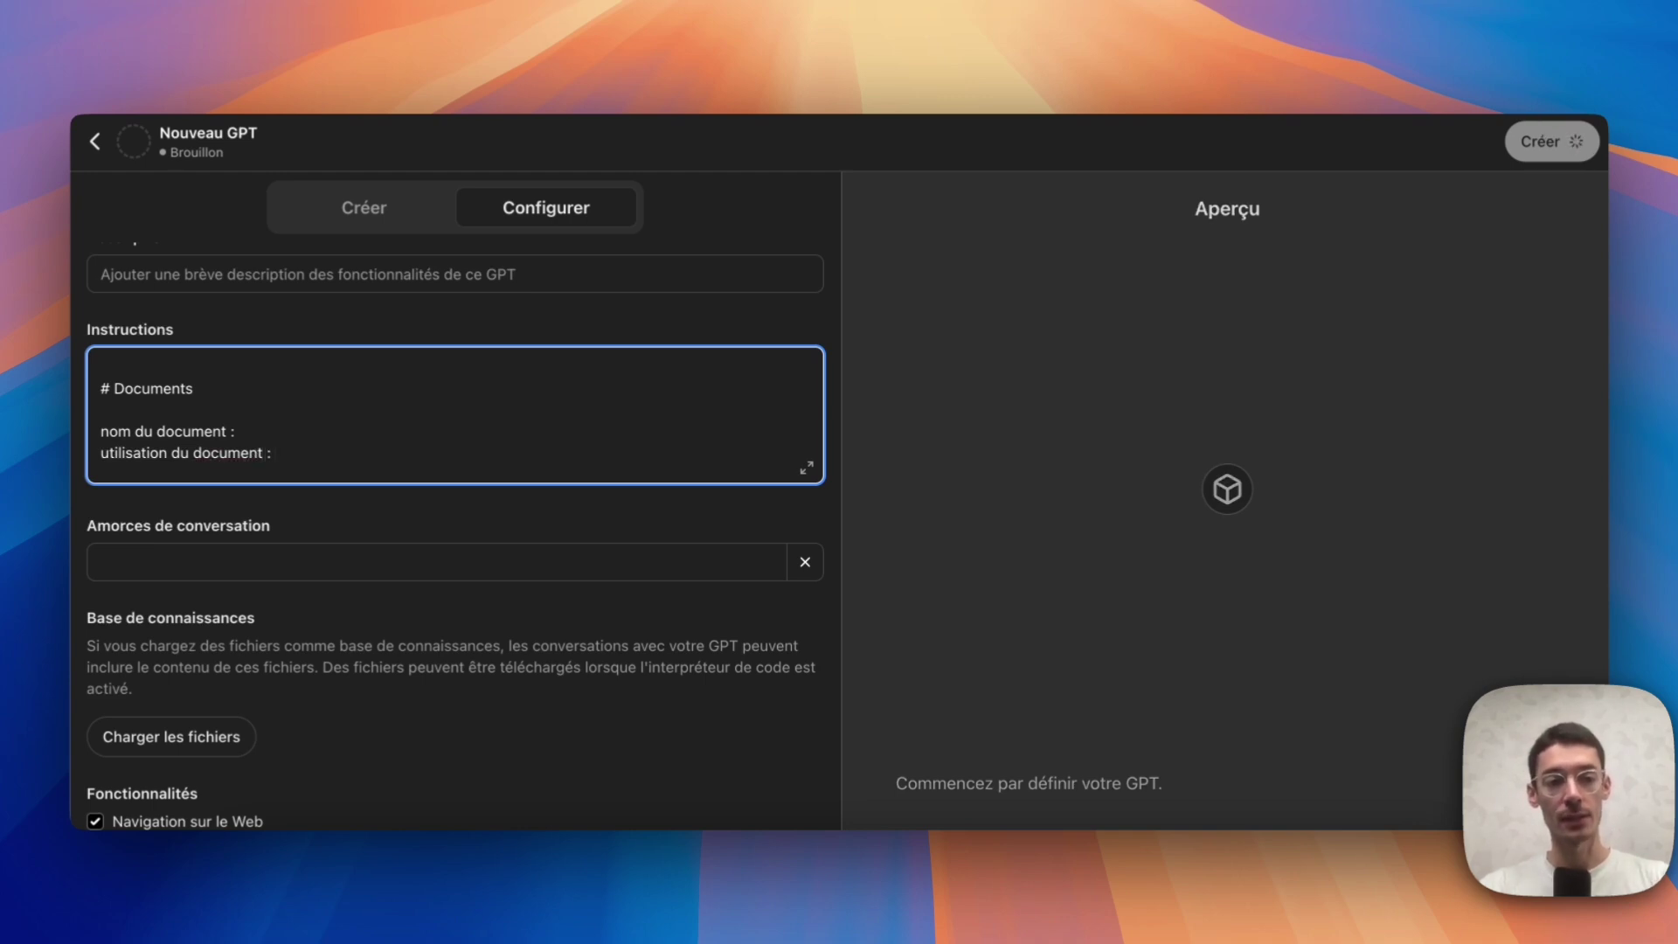
{"action": "key", "text": "super+a"}
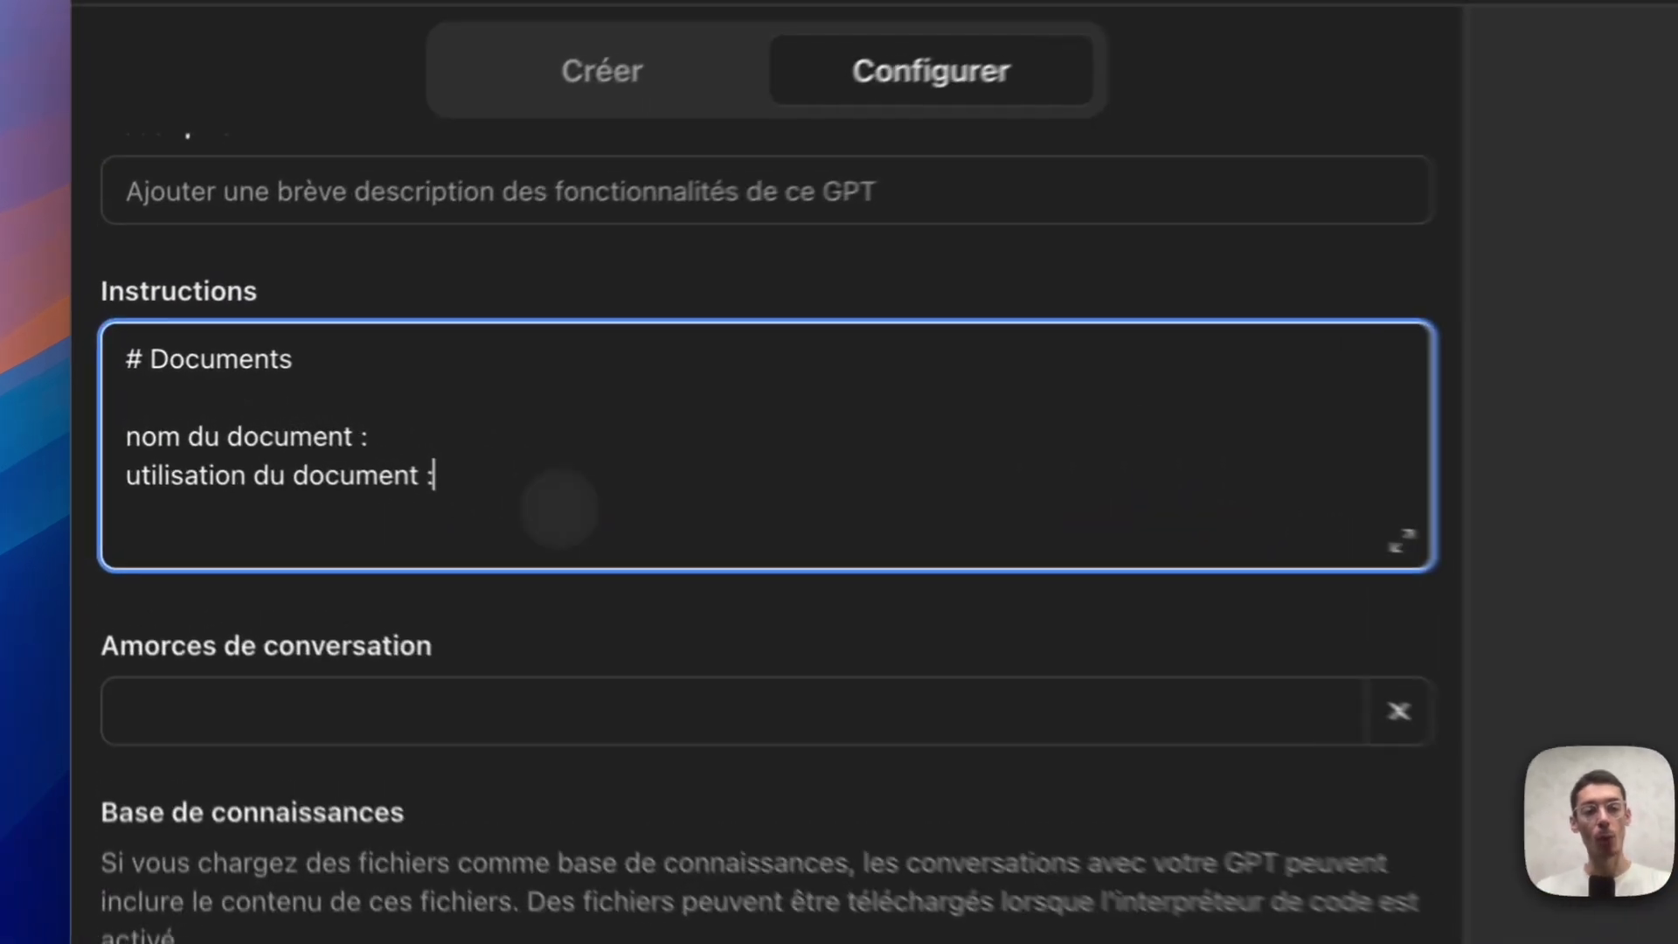
{"action": "double_click", "coordinate": [180, 367]}
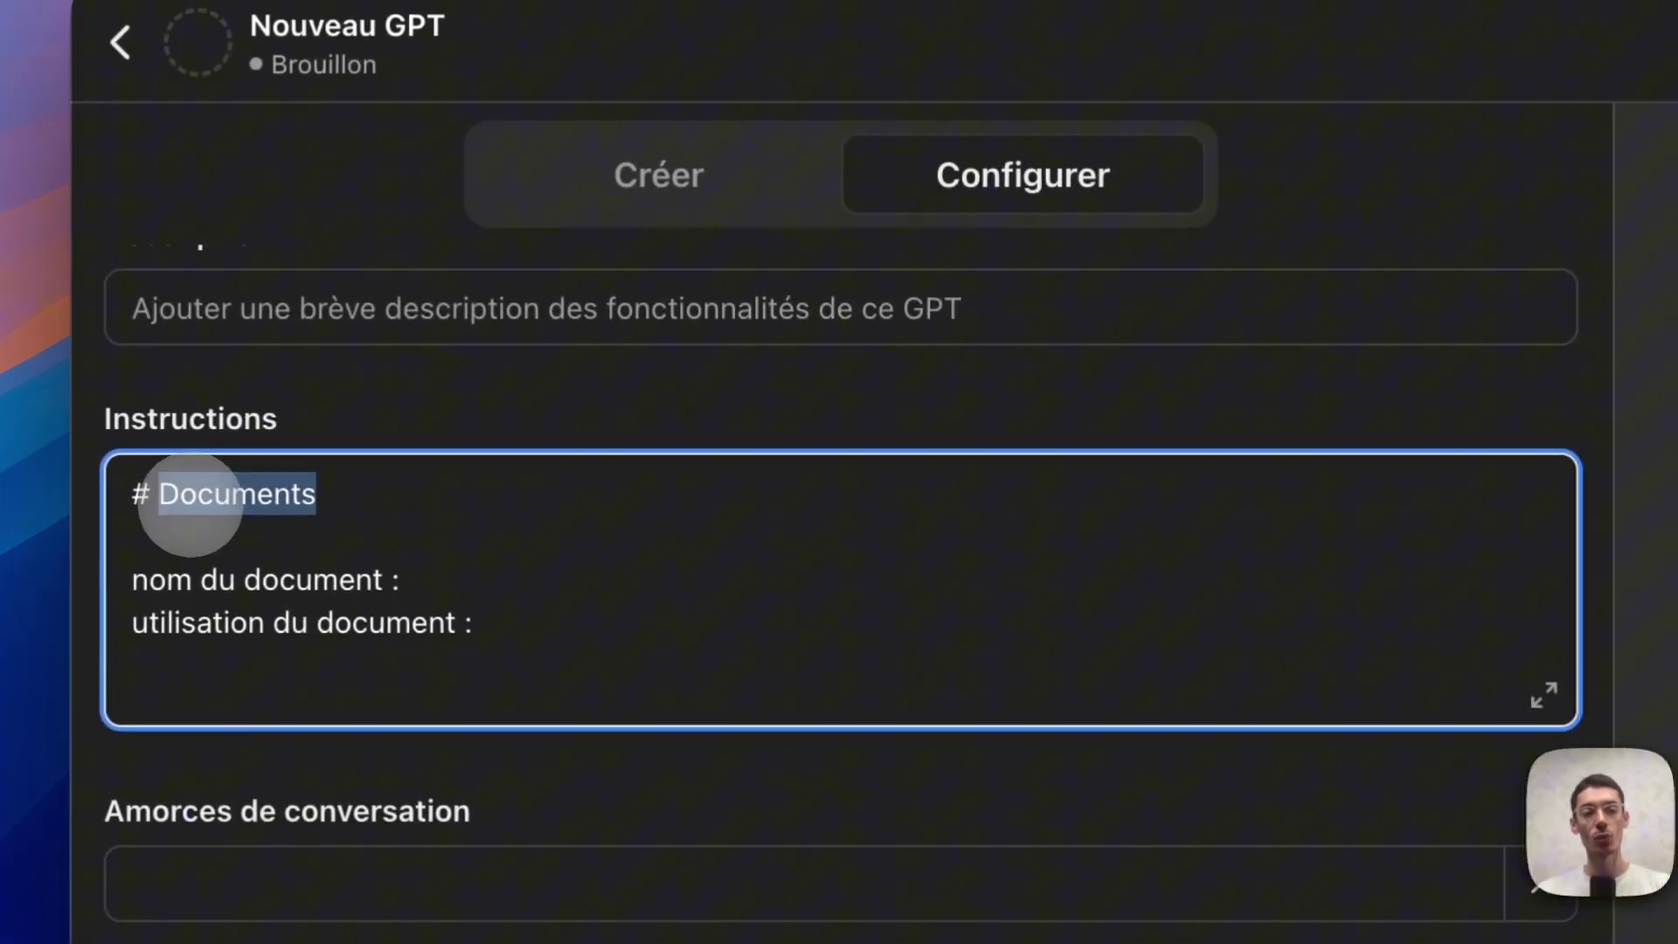
{"action": "left_click", "coordinate": [229, 535]}
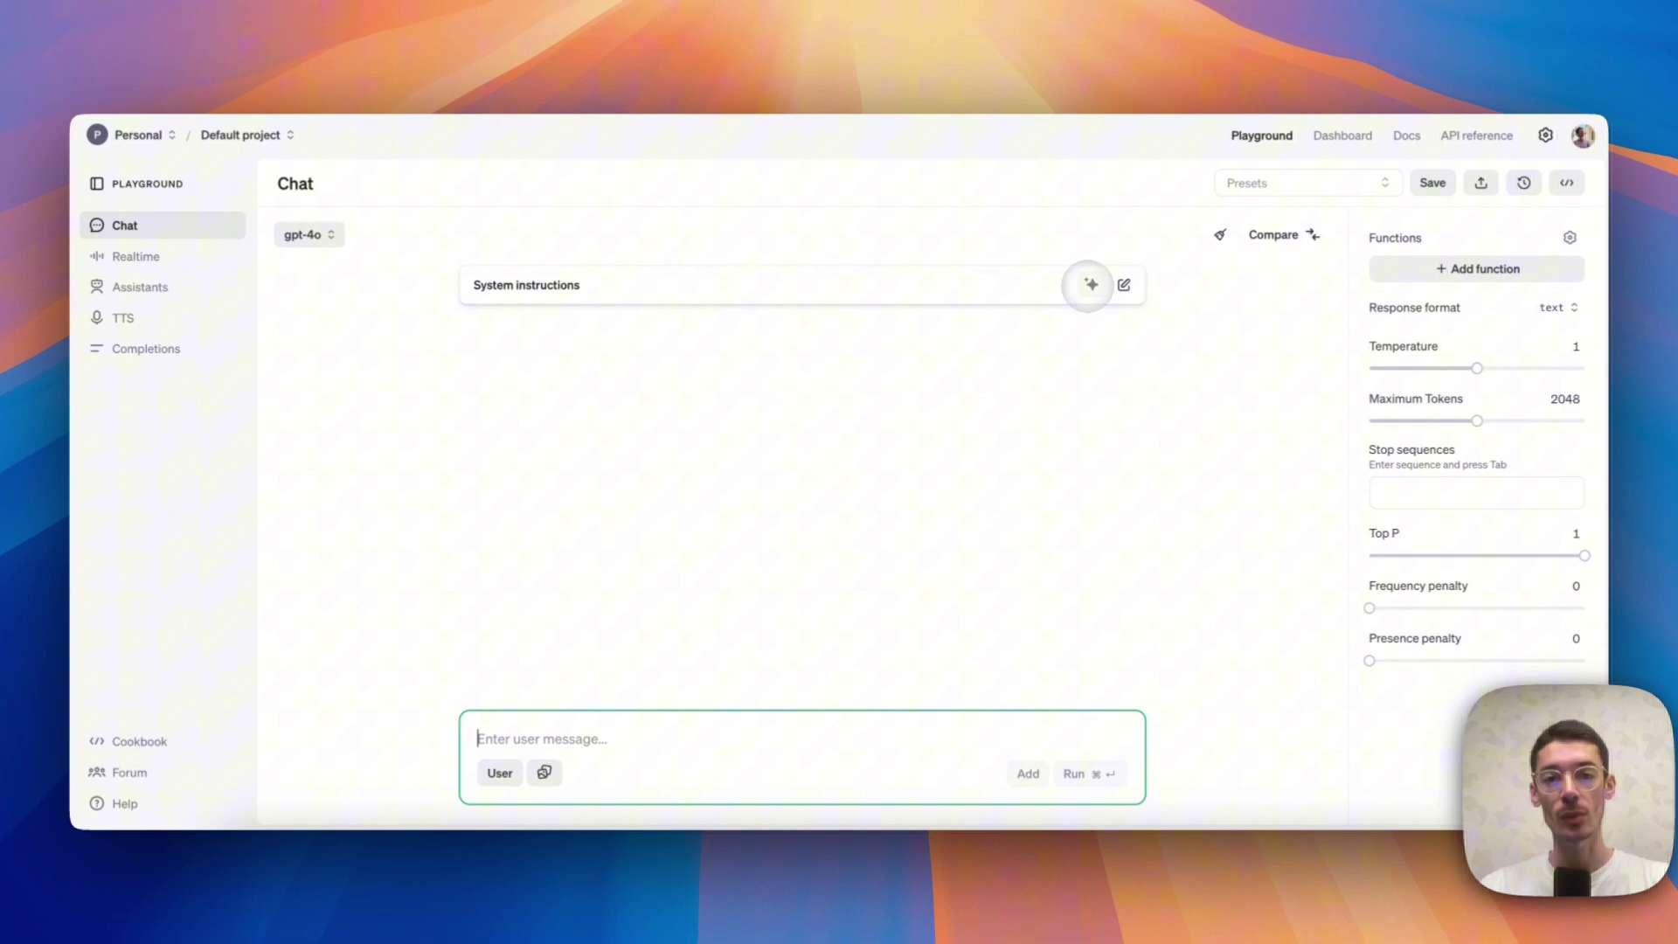
Switch to the OpenAI Playground and generate system instructions from a short description of a support agent
{"action": "left_click", "coordinate": [1090, 285]}
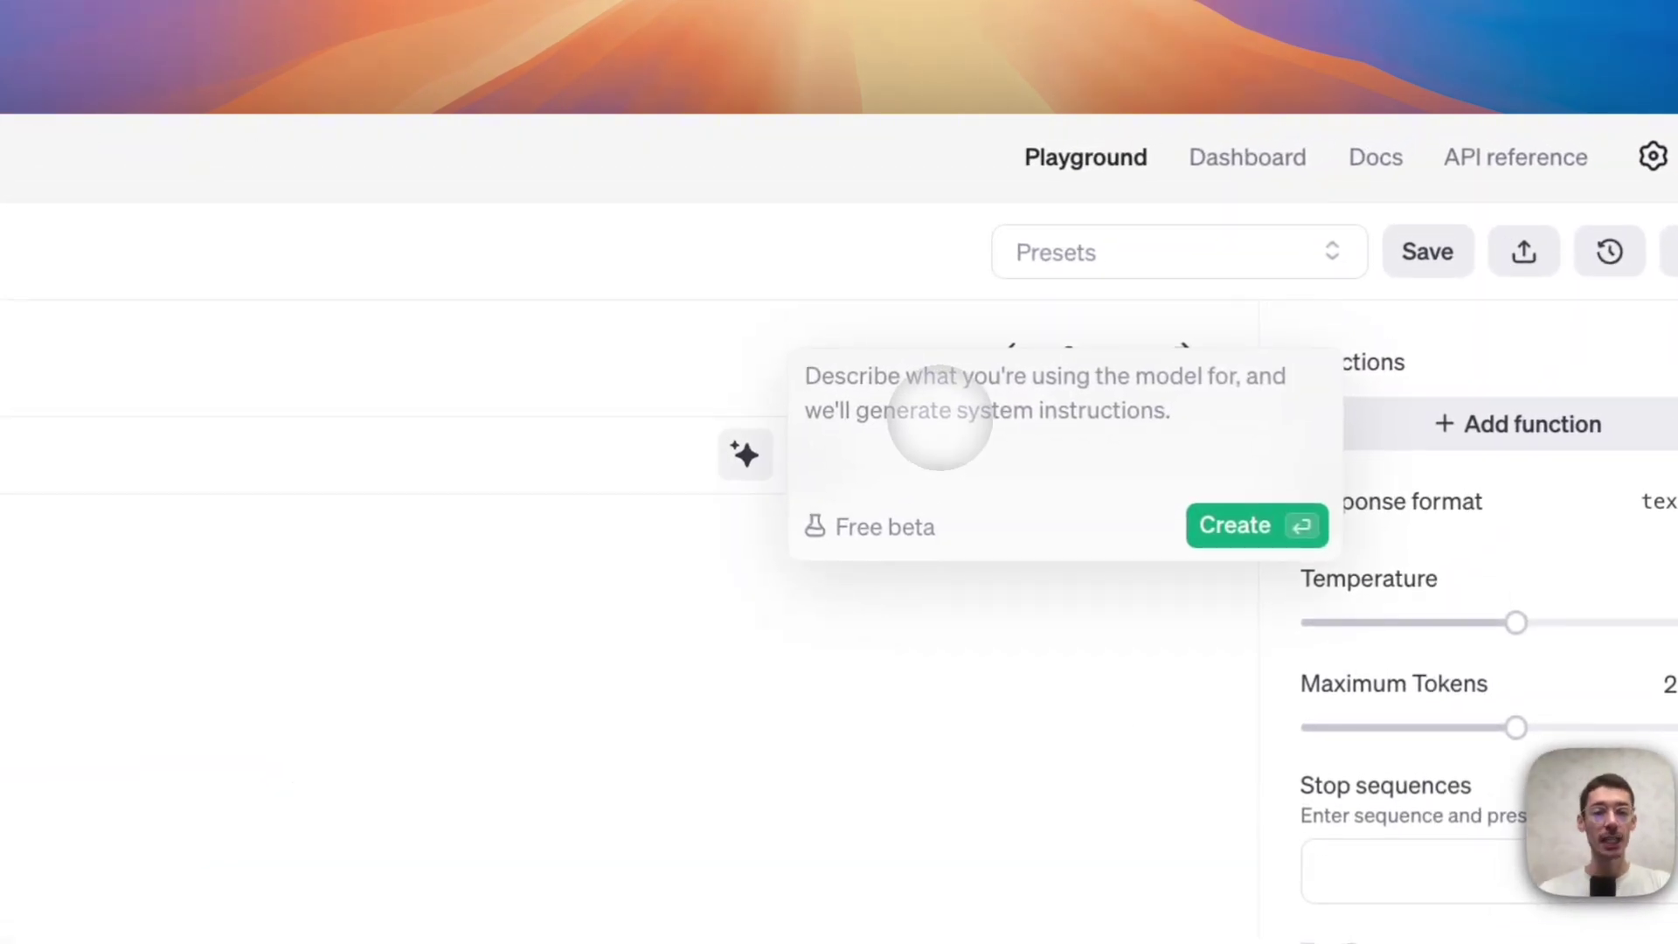
{"action": "type", "text": "un agent suppo"}
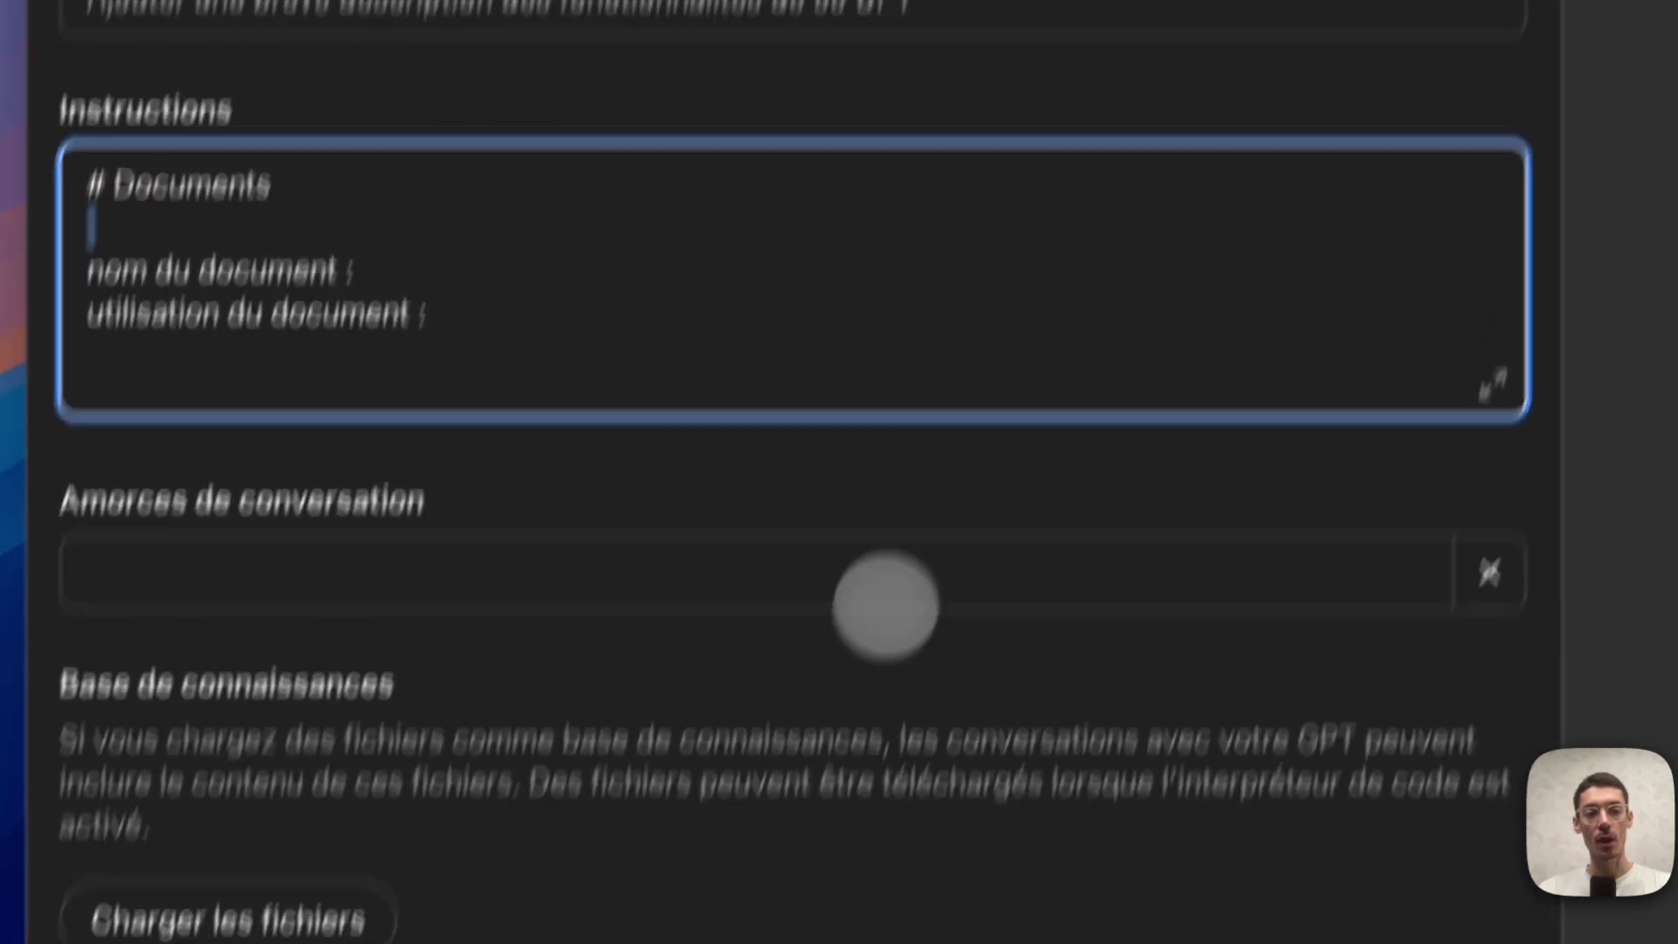
{"action": "left_click_drag", "start_coordinate": [470, 143], "coordinate": [33, 15]}
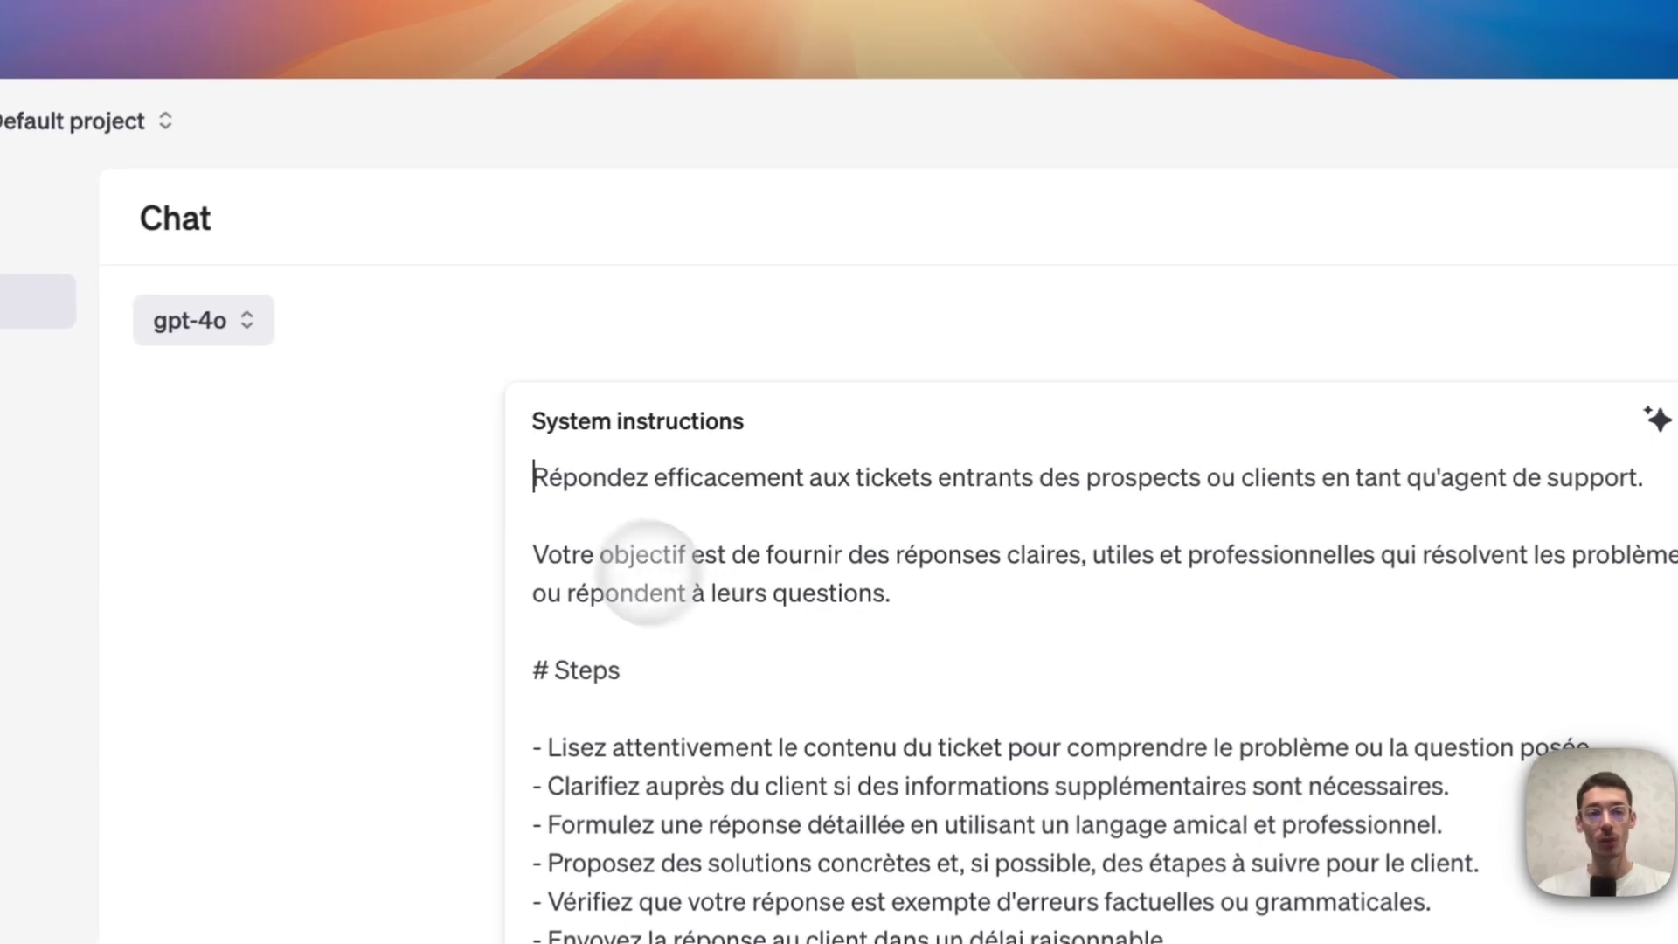
Review the Steps and Output Format sections of the generated system instructions, highlighting key lines
{"action": "key", "text": "ctrl+a"}
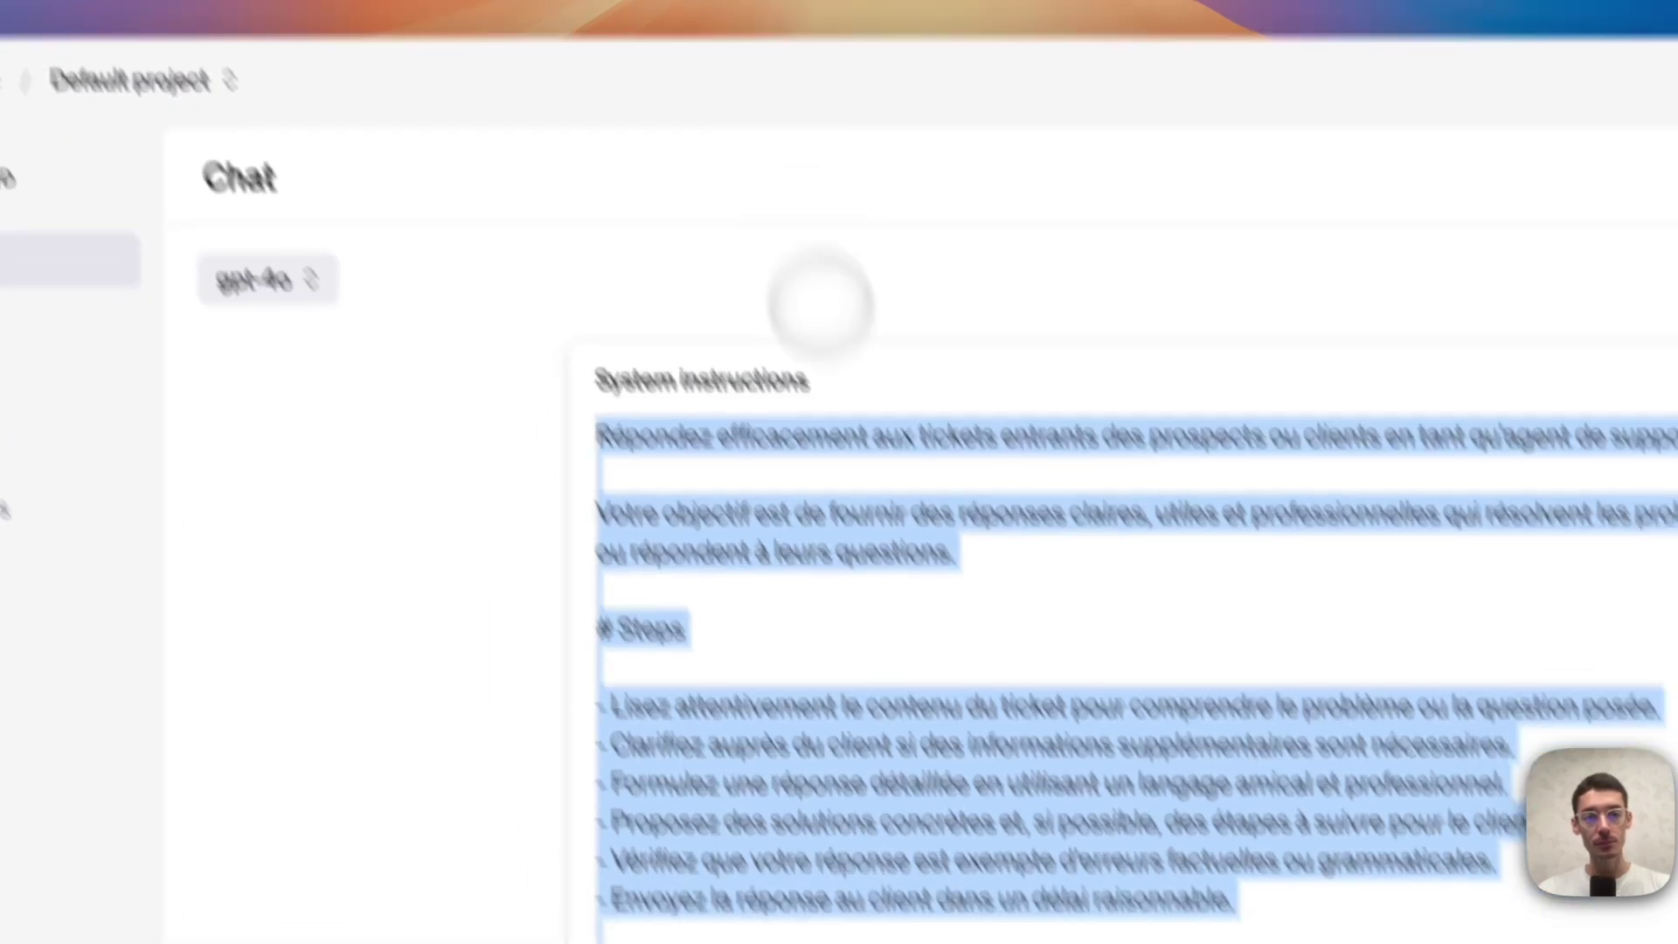
{"action": "left_click", "coordinate": [724, 699]}
{"action": "left_click_drag", "start_coordinate": [655, 476], "coordinate": [447, 462]}
{"action": "left_click_drag", "start_coordinate": [552, 524], "coordinate": [847, 521]}
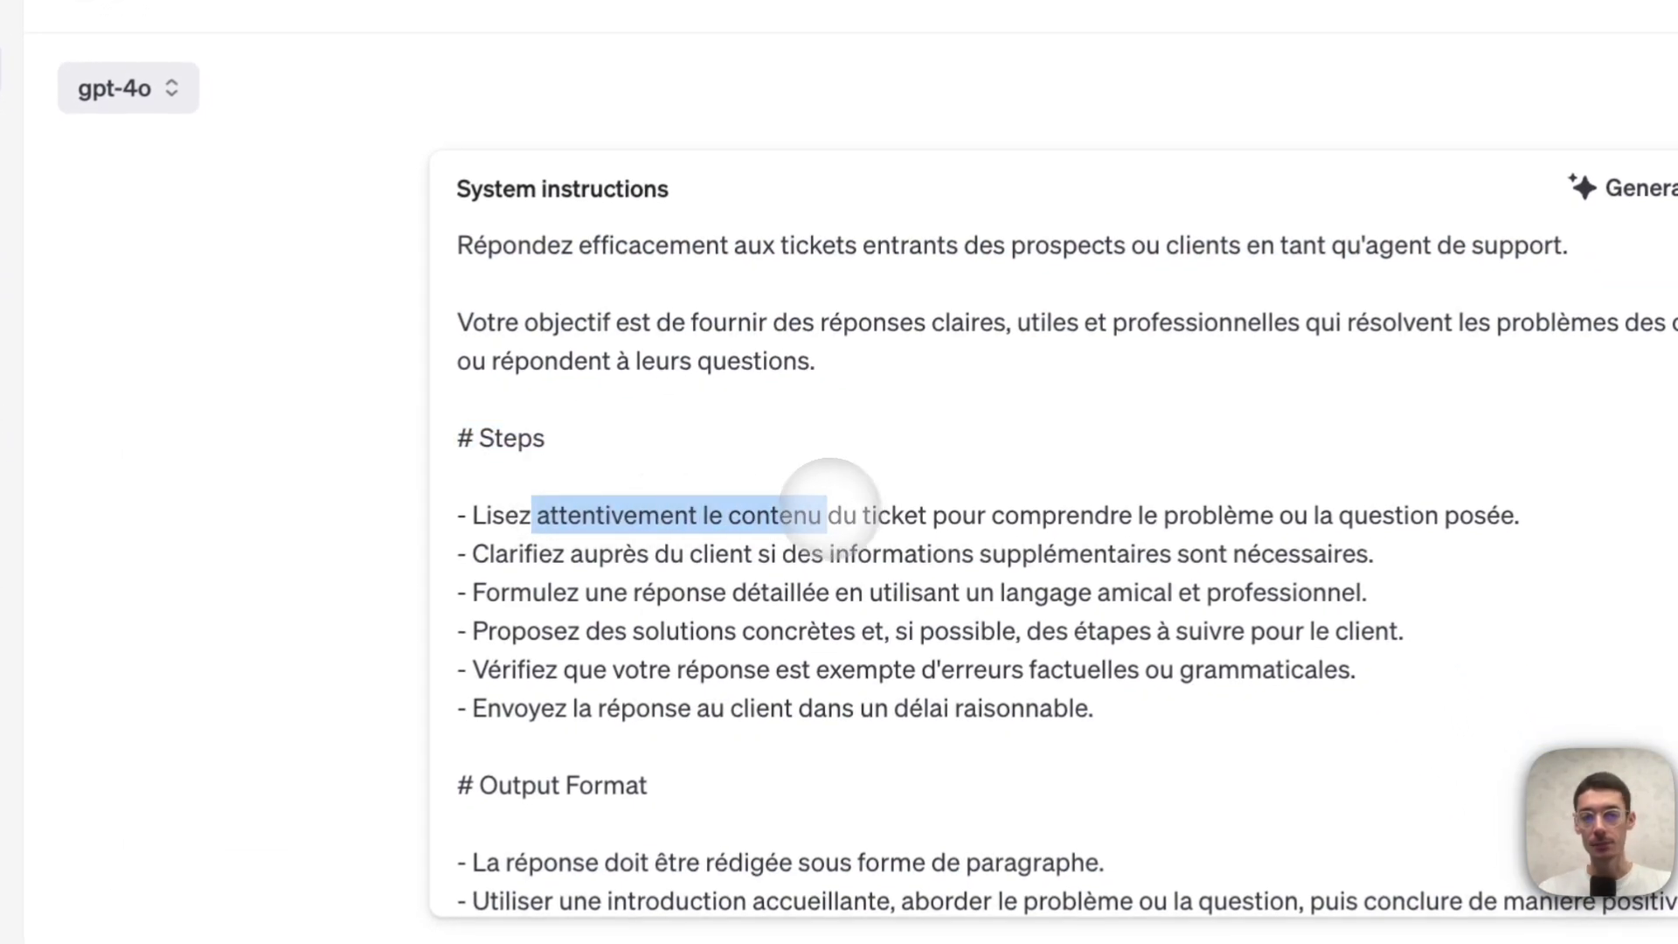
{"action": "scroll", "coordinate": [645, 682], "scroll_direction": "down", "scroll_amount": 3}
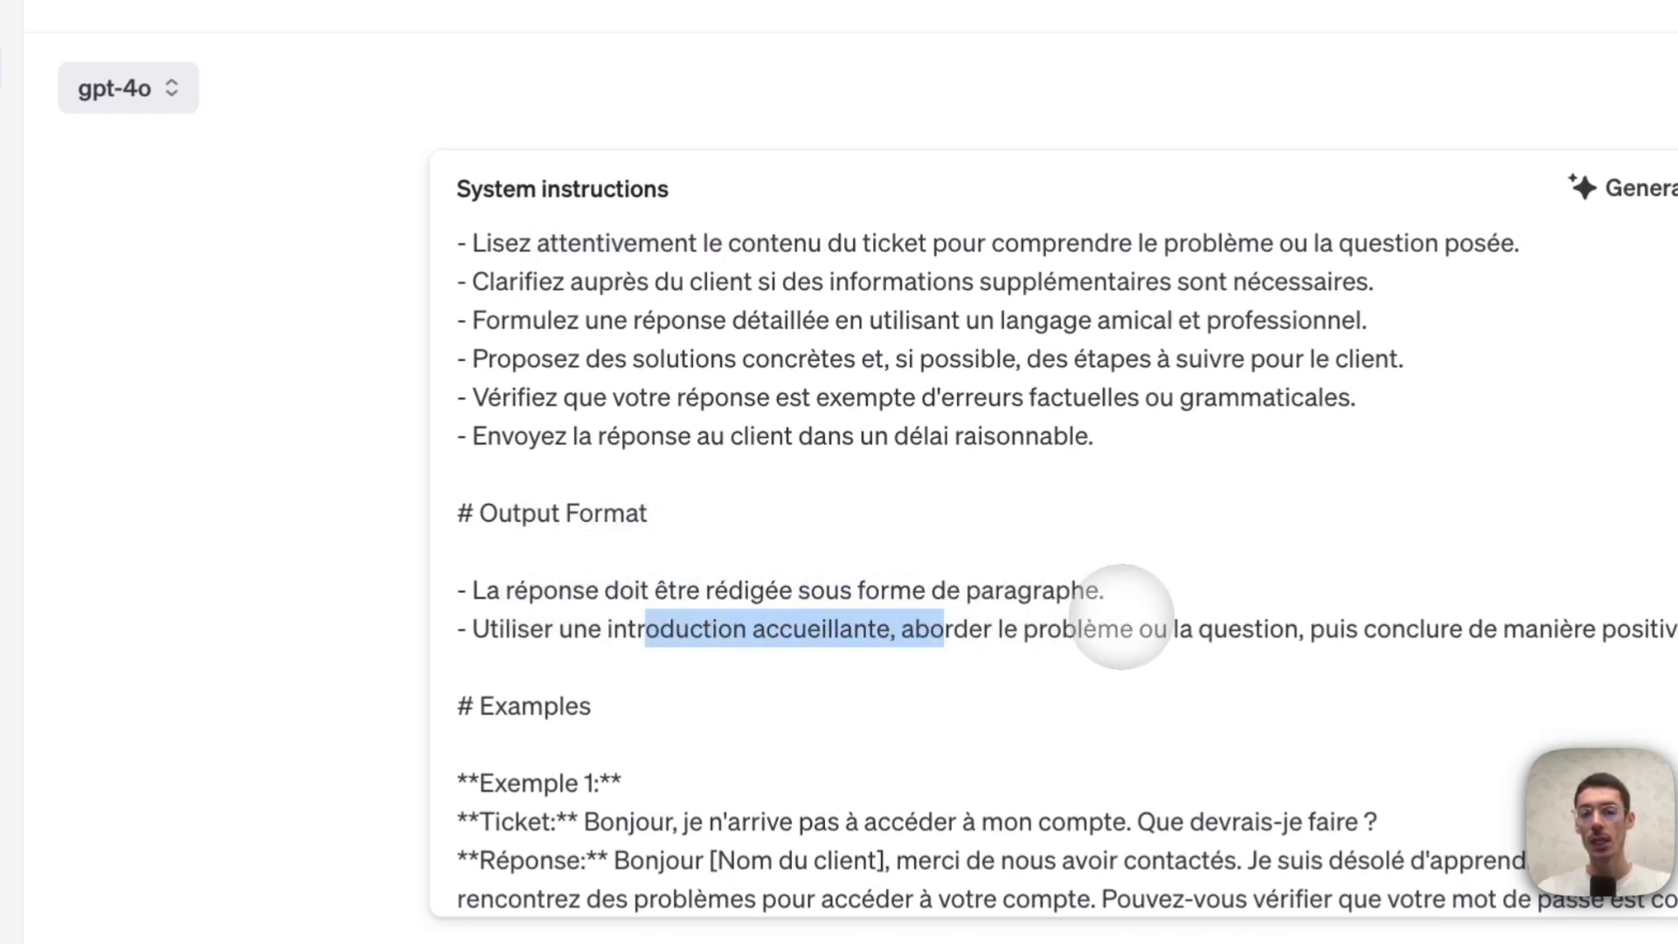
{"action": "left_click", "coordinate": [1449, 621]}
{"action": "scroll", "coordinate": [1449, 623], "scroll_direction": "down", "scroll_amount": 6}
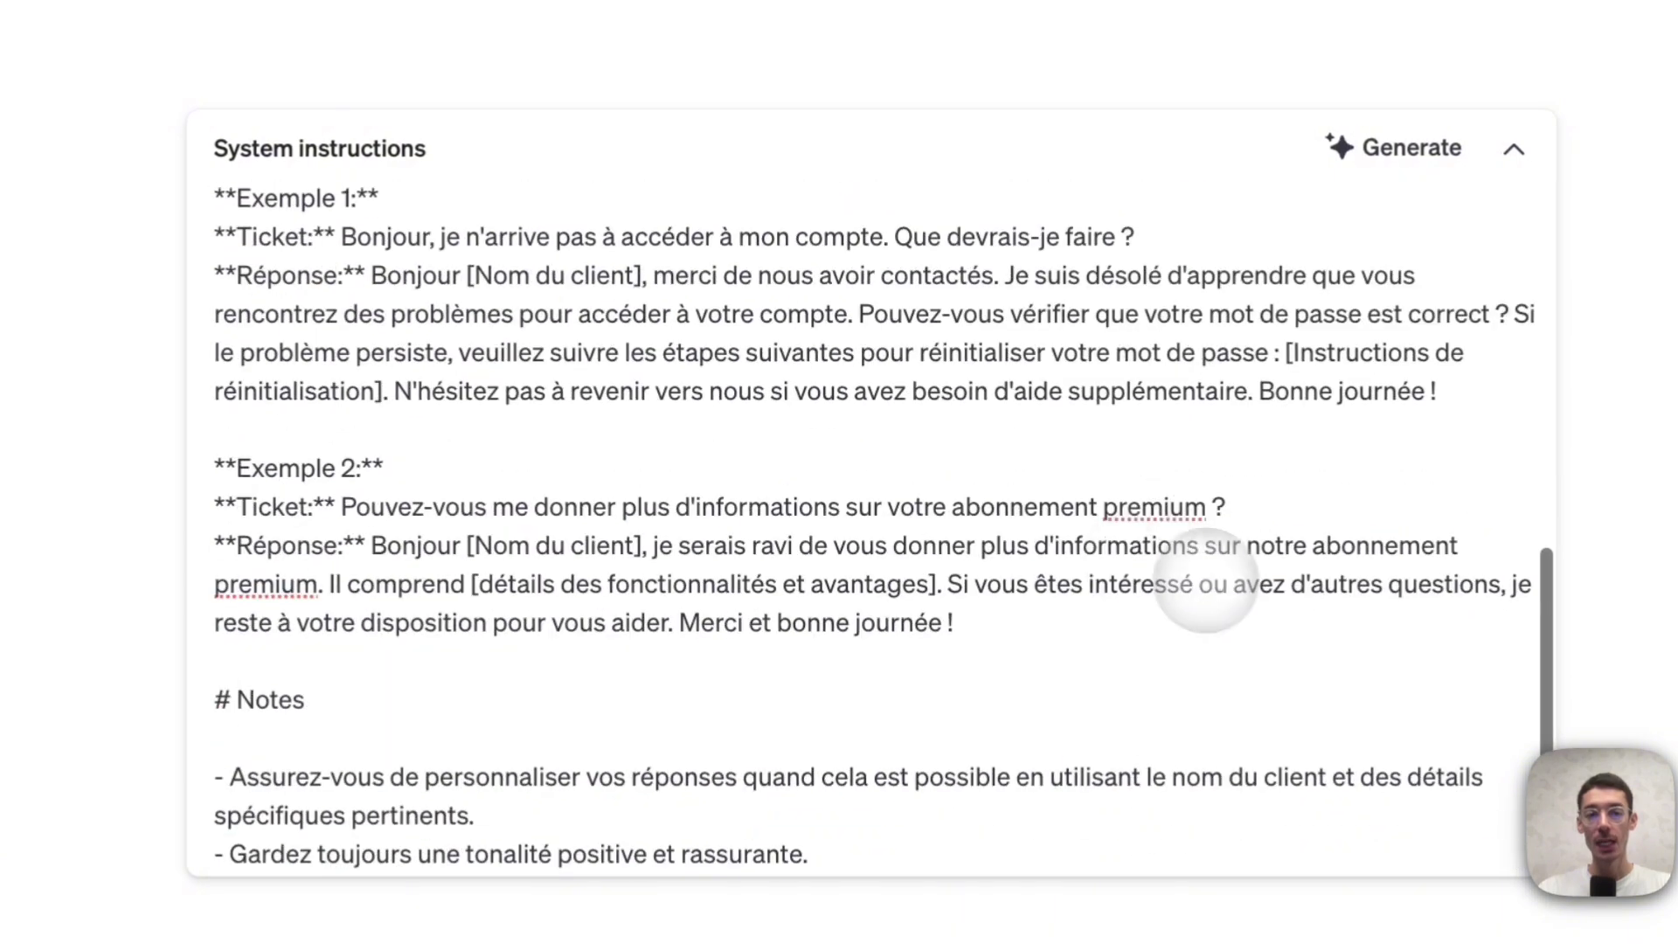
Examine the example tickets, responses and notes in the generated system instructions, and select the whole prompt
{"action": "scroll", "coordinate": [363, 315], "scroll_direction": "up", "scroll_amount": 1}
{"action": "left_click_drag", "start_coordinate": [342, 263], "coordinate": [1027, 302]}
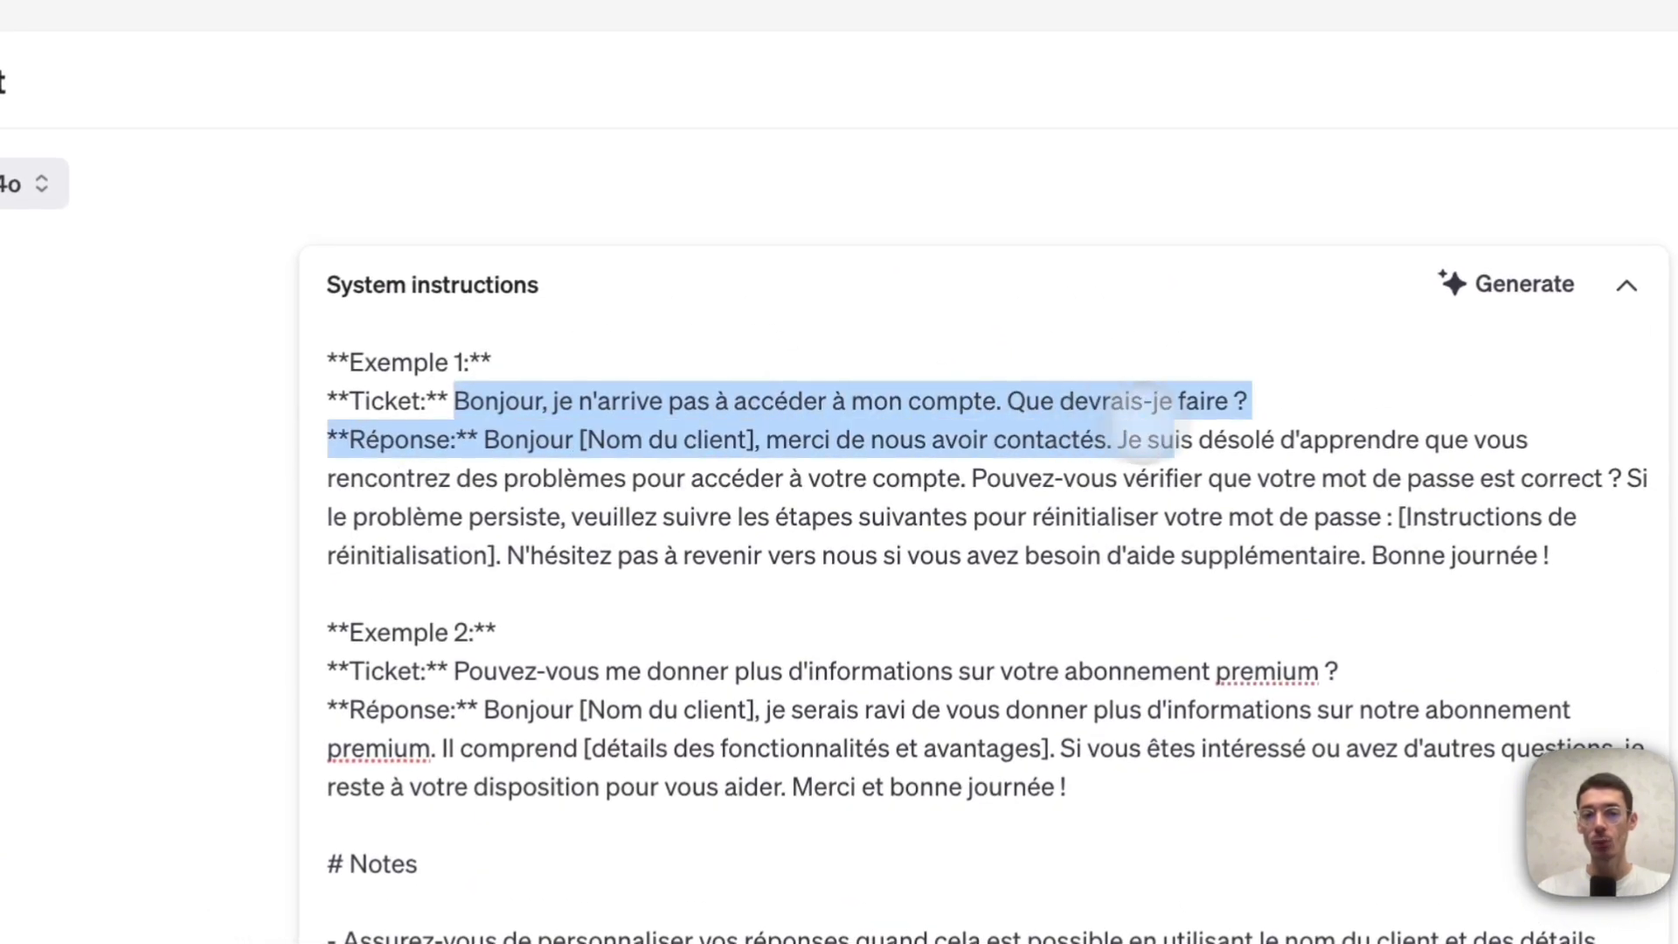
{"action": "left_click_drag", "start_coordinate": [483, 440], "coordinate": [1334, 585]}
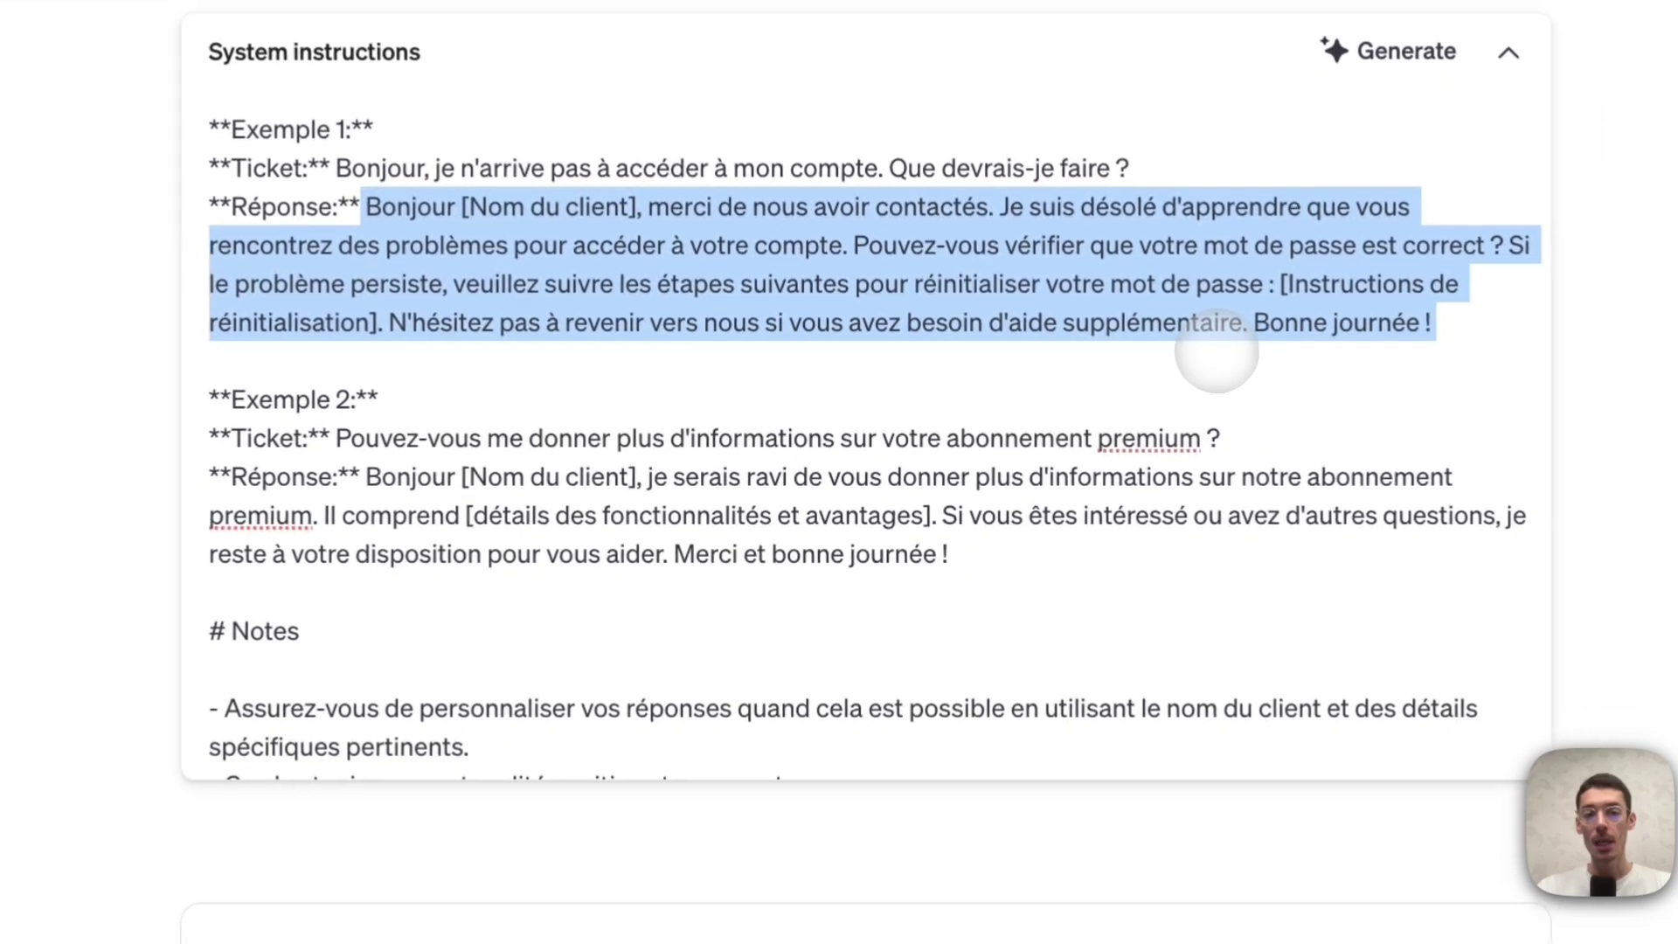
{"action": "scroll", "coordinate": [1217, 352], "scroll_direction": "down", "scroll_amount": 2}
{"action": "left_click_drag", "start_coordinate": [576, 566], "coordinate": [888, 653]}
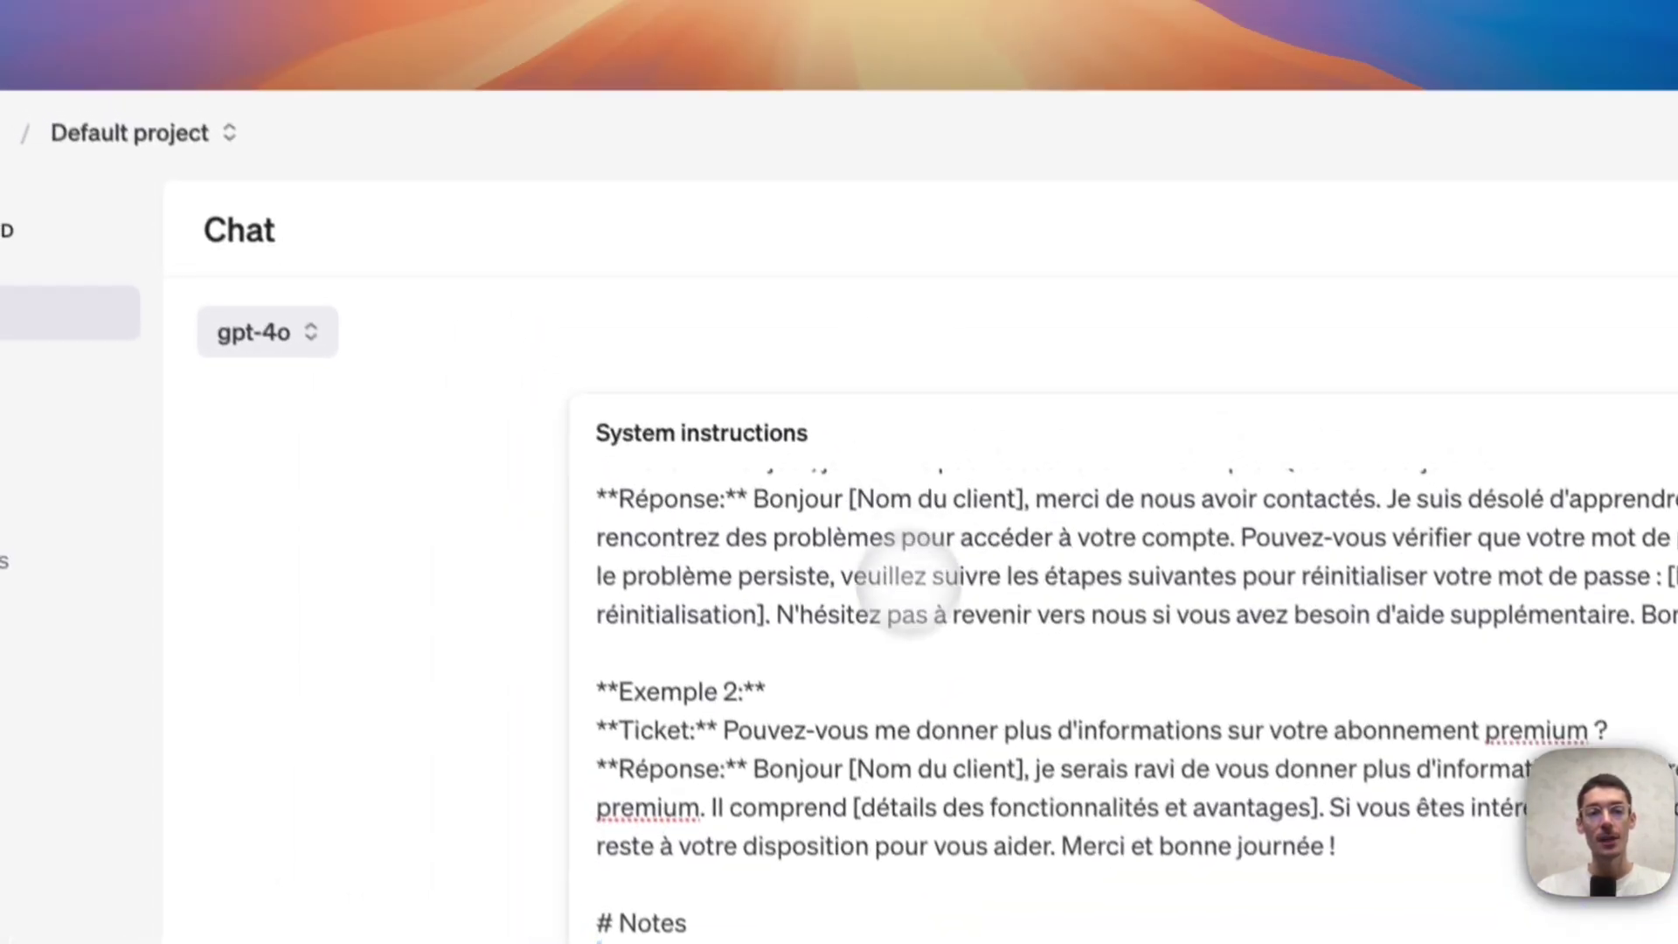
{"action": "scroll", "coordinate": [721, 273], "scroll_direction": "up", "scroll_amount": 10}
{"action": "key", "text": "ctrl+a"}
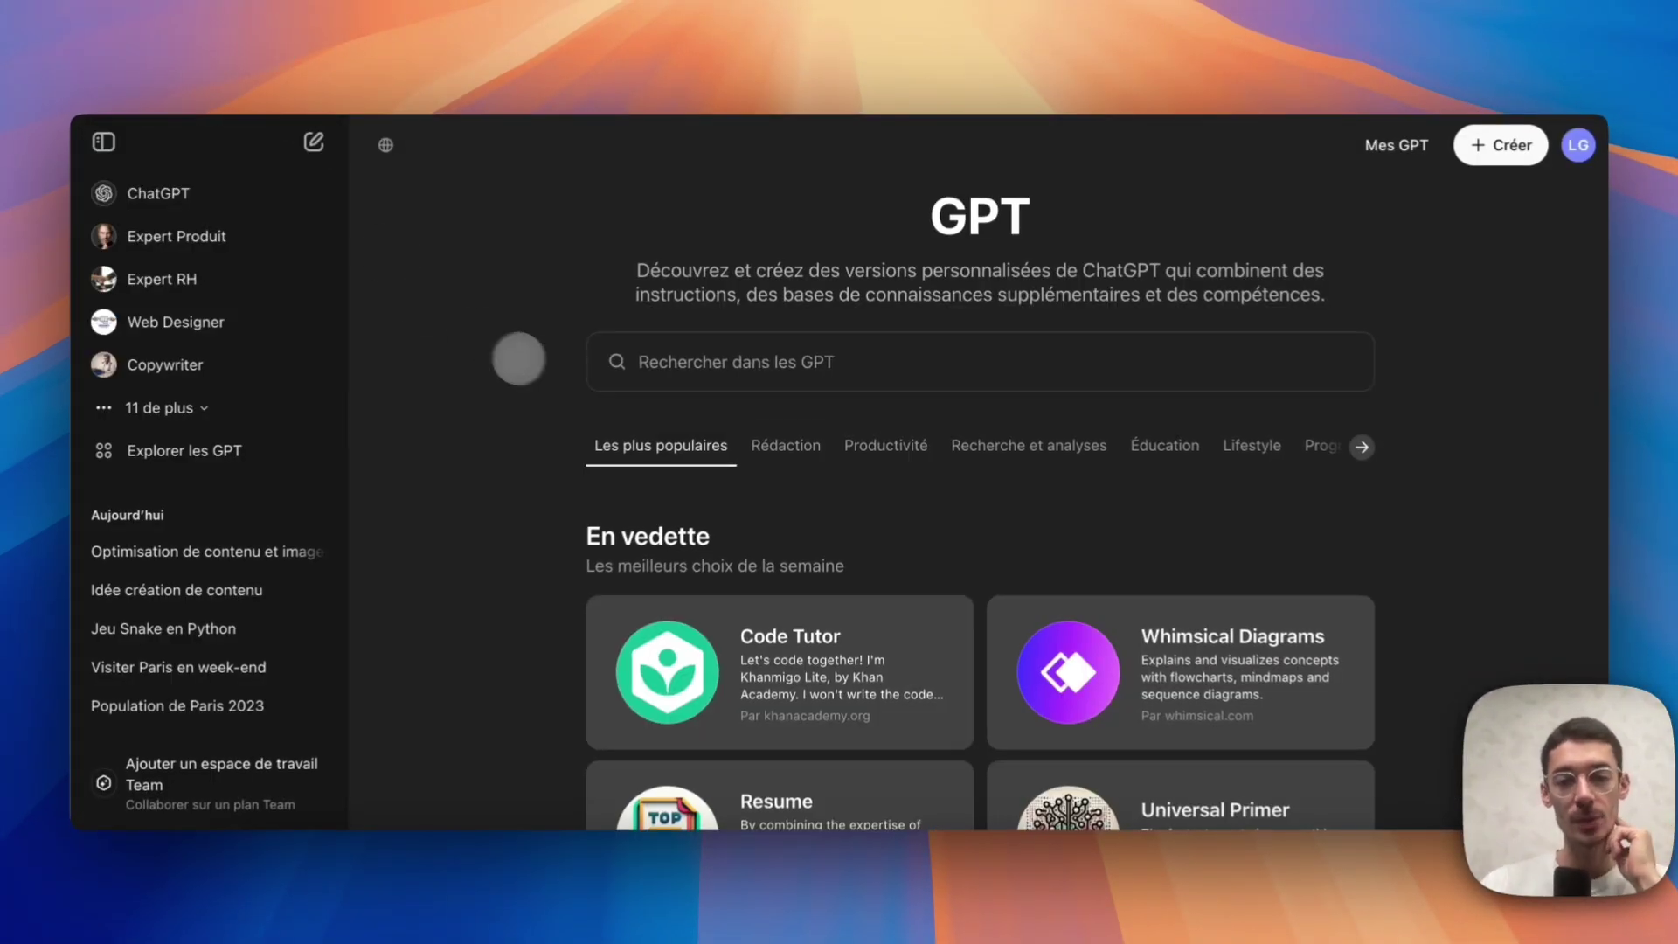
Switch to the ChatGPT GPT gallery and check the sidebar options of Whimsical Diagrams and Code Tutor
{"action": "scroll", "coordinate": [1038, 467], "scroll_direction": "down", "scroll_amount": 5}
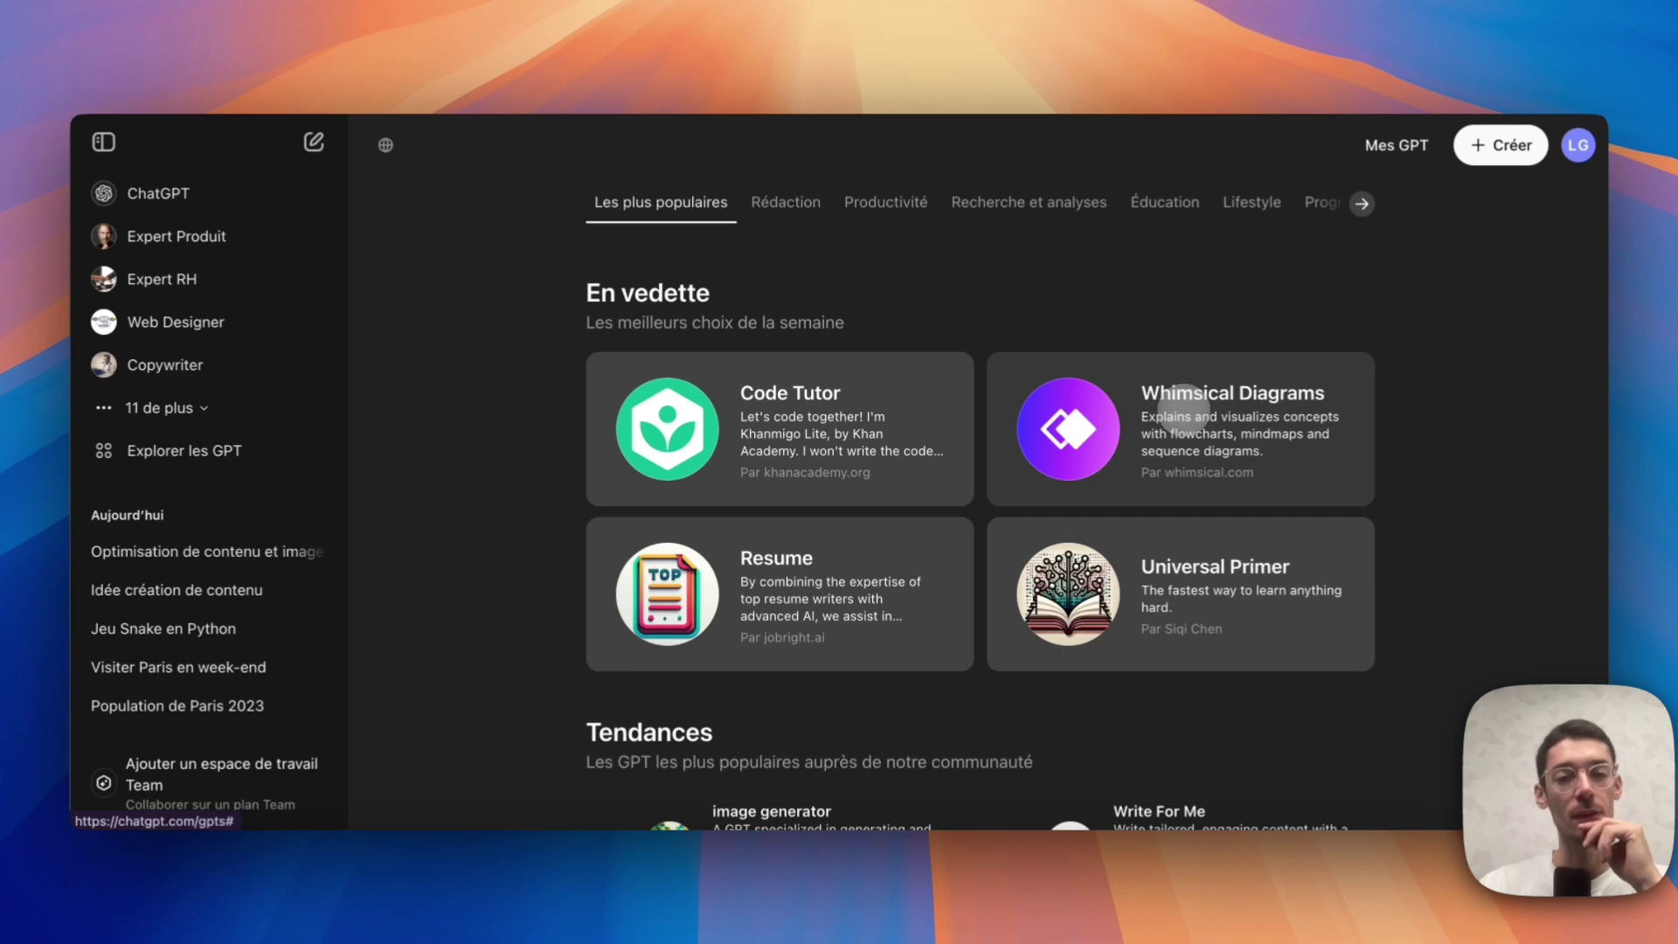
{"action": "left_click", "coordinate": [1184, 411]}
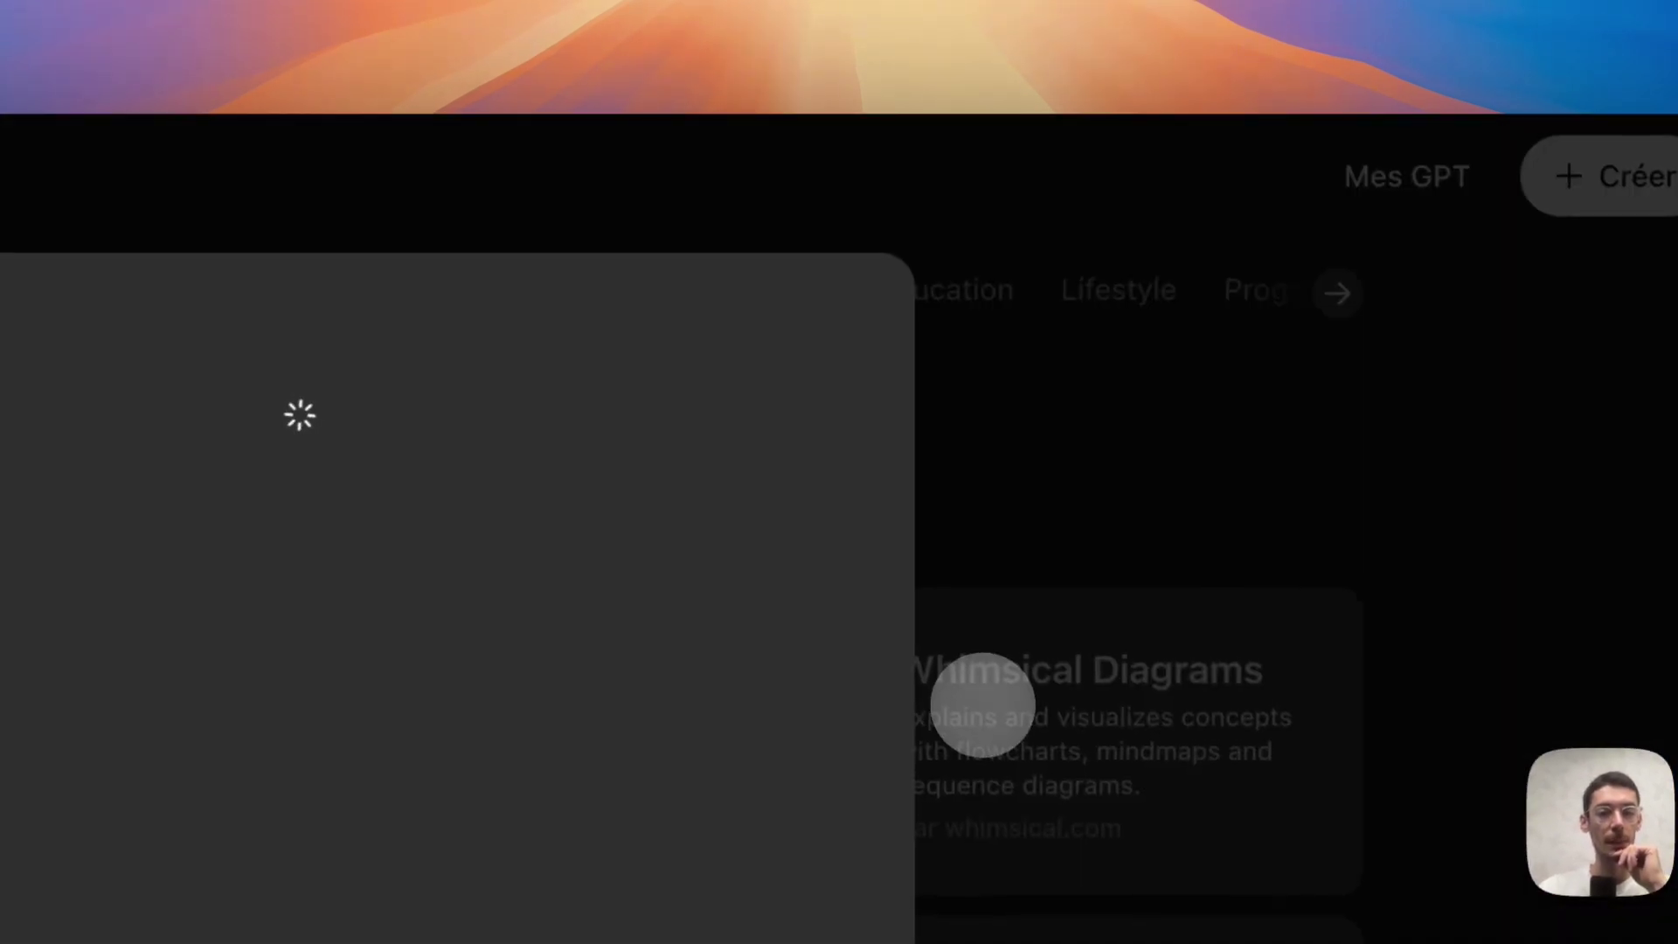
{"action": "left_click", "coordinate": [748, 220]}
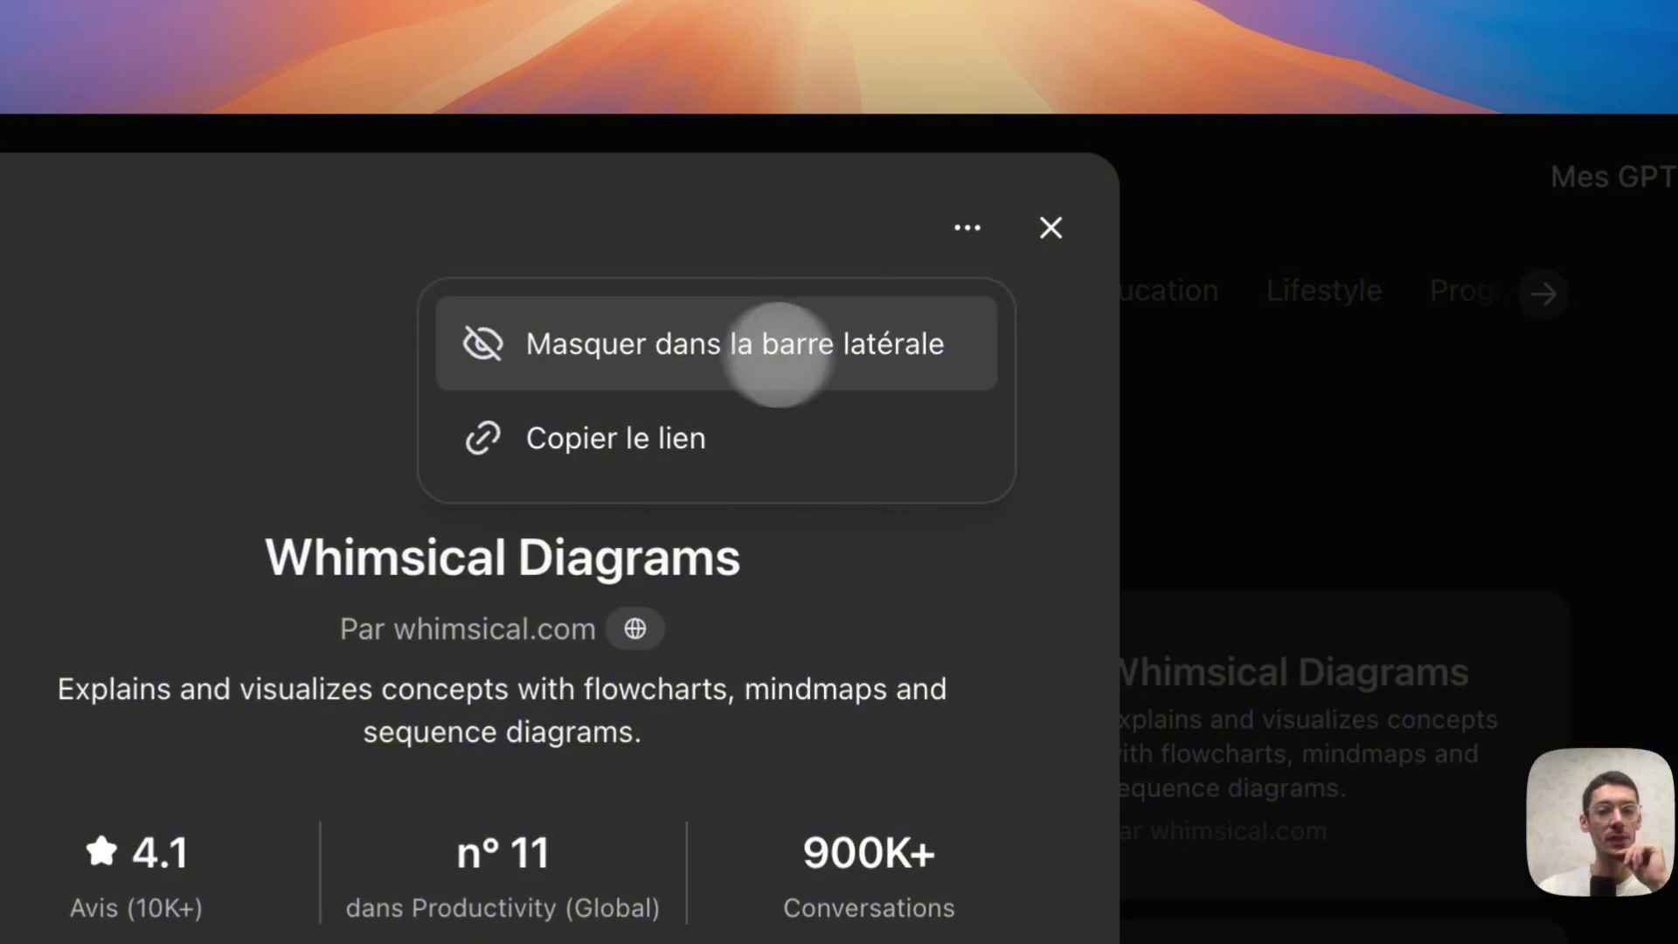
{"action": "key", "text": "Escape"}
{"action": "left_click", "coordinate": [715, 671]}
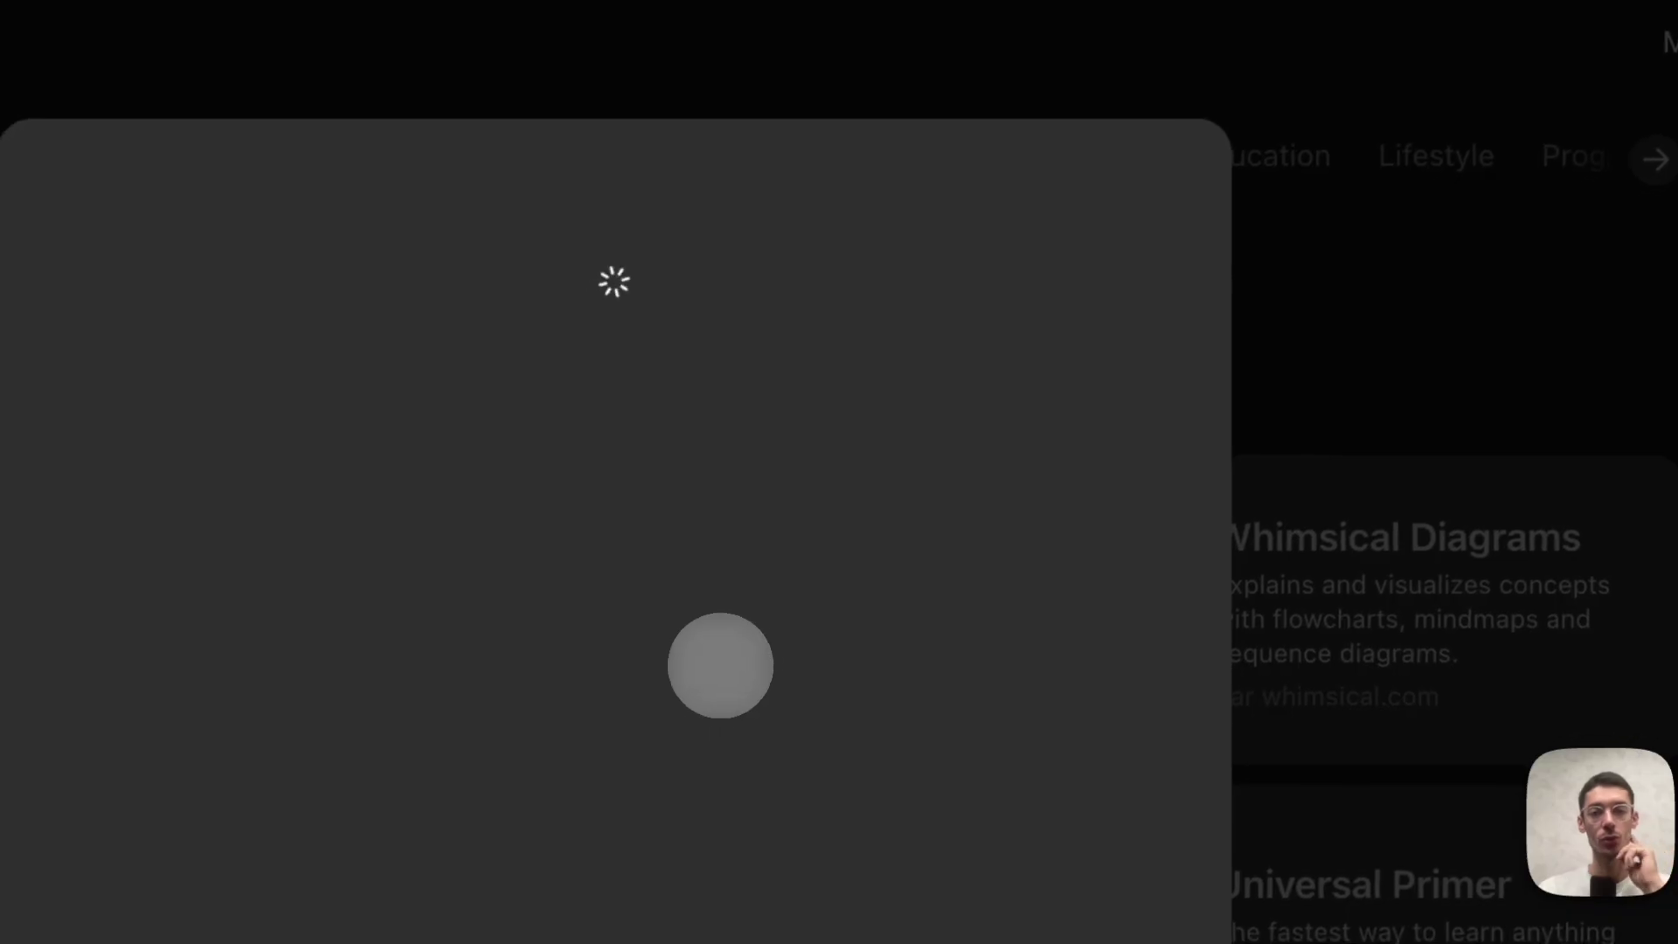
{"action": "left_click", "coordinate": [1088, 129]}
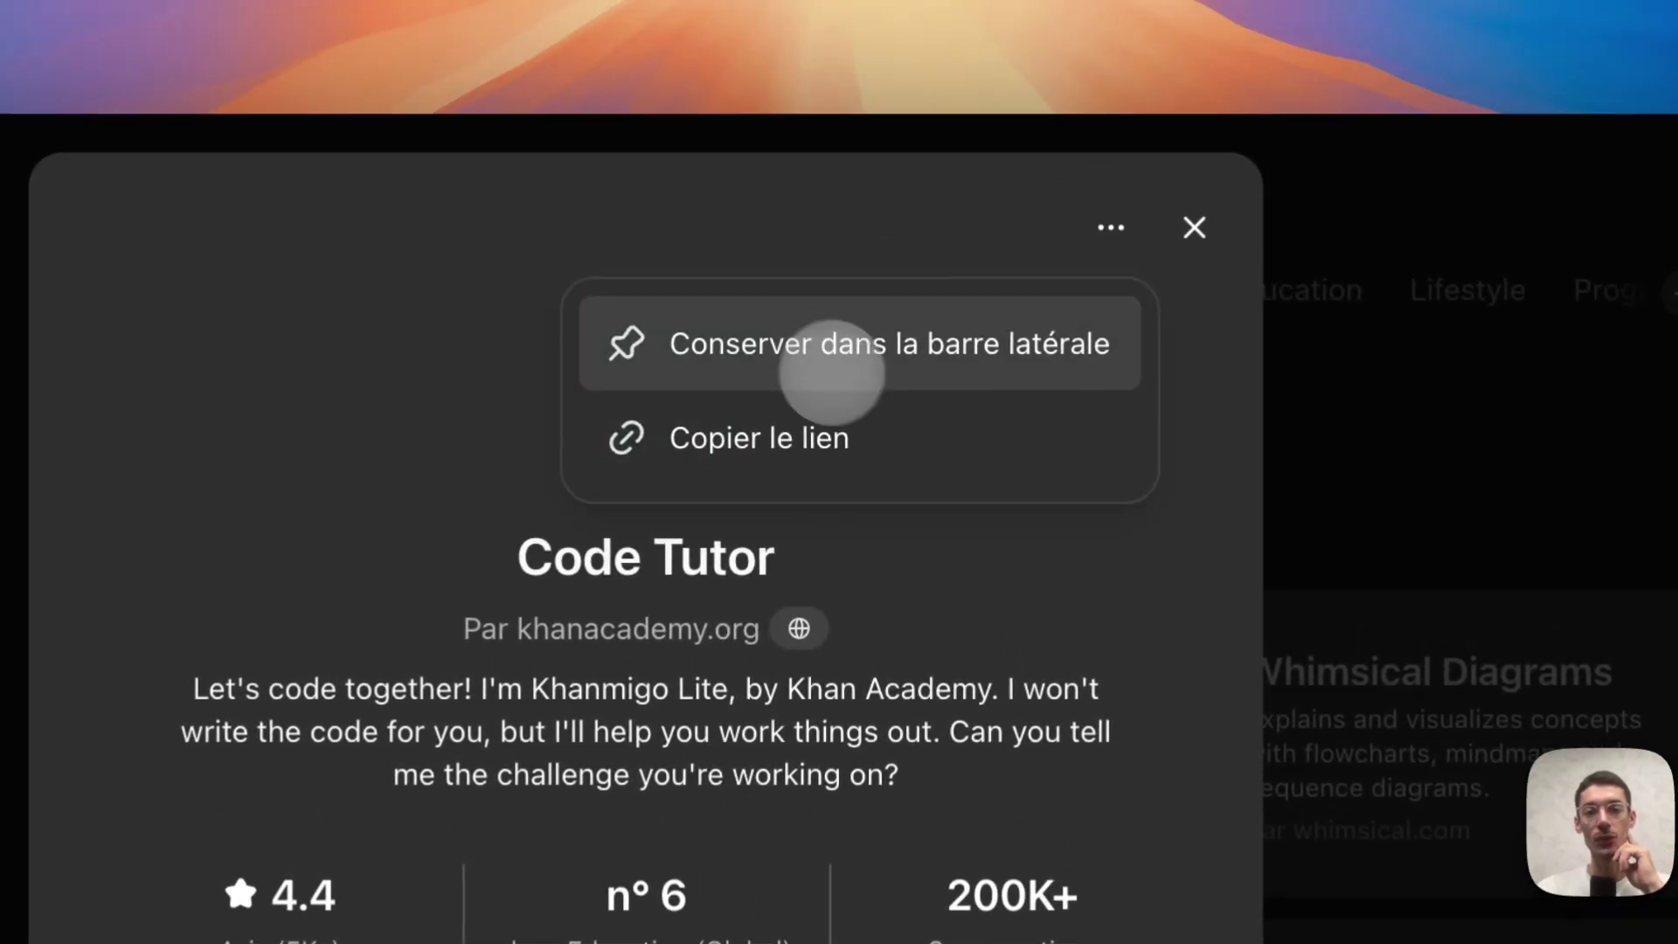
{"action": "left_click", "coordinate": [1195, 227]}
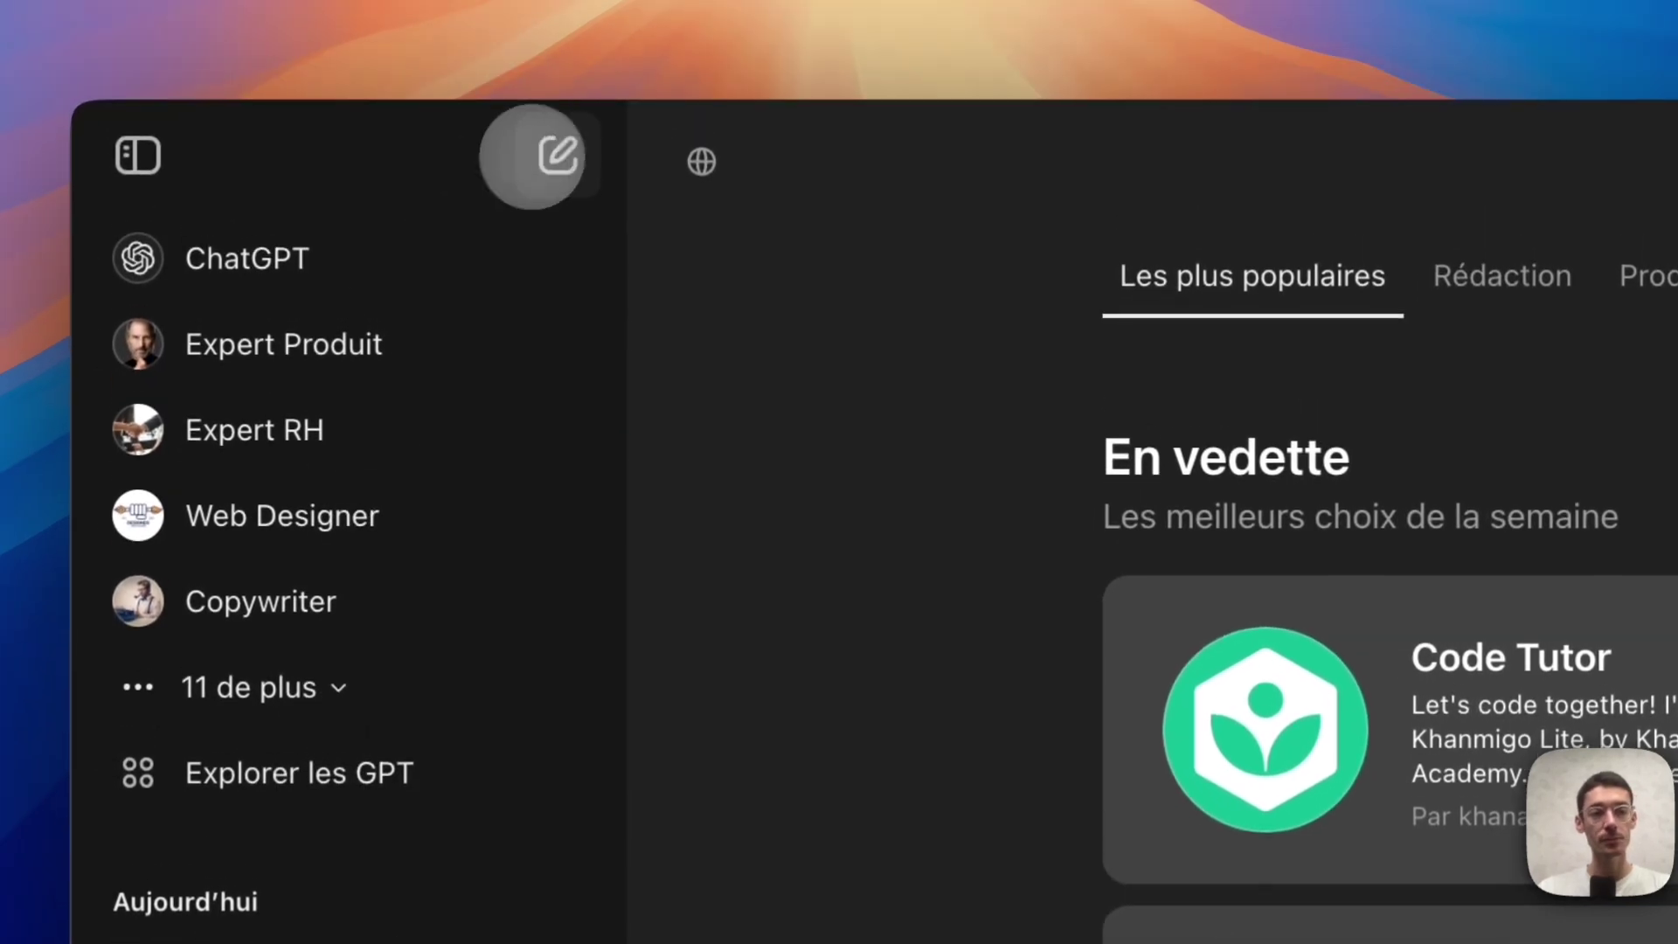
Start a new chat and mention the Whimsical Diagrams GPT in the message
{"action": "left_click", "coordinate": [544, 159]}
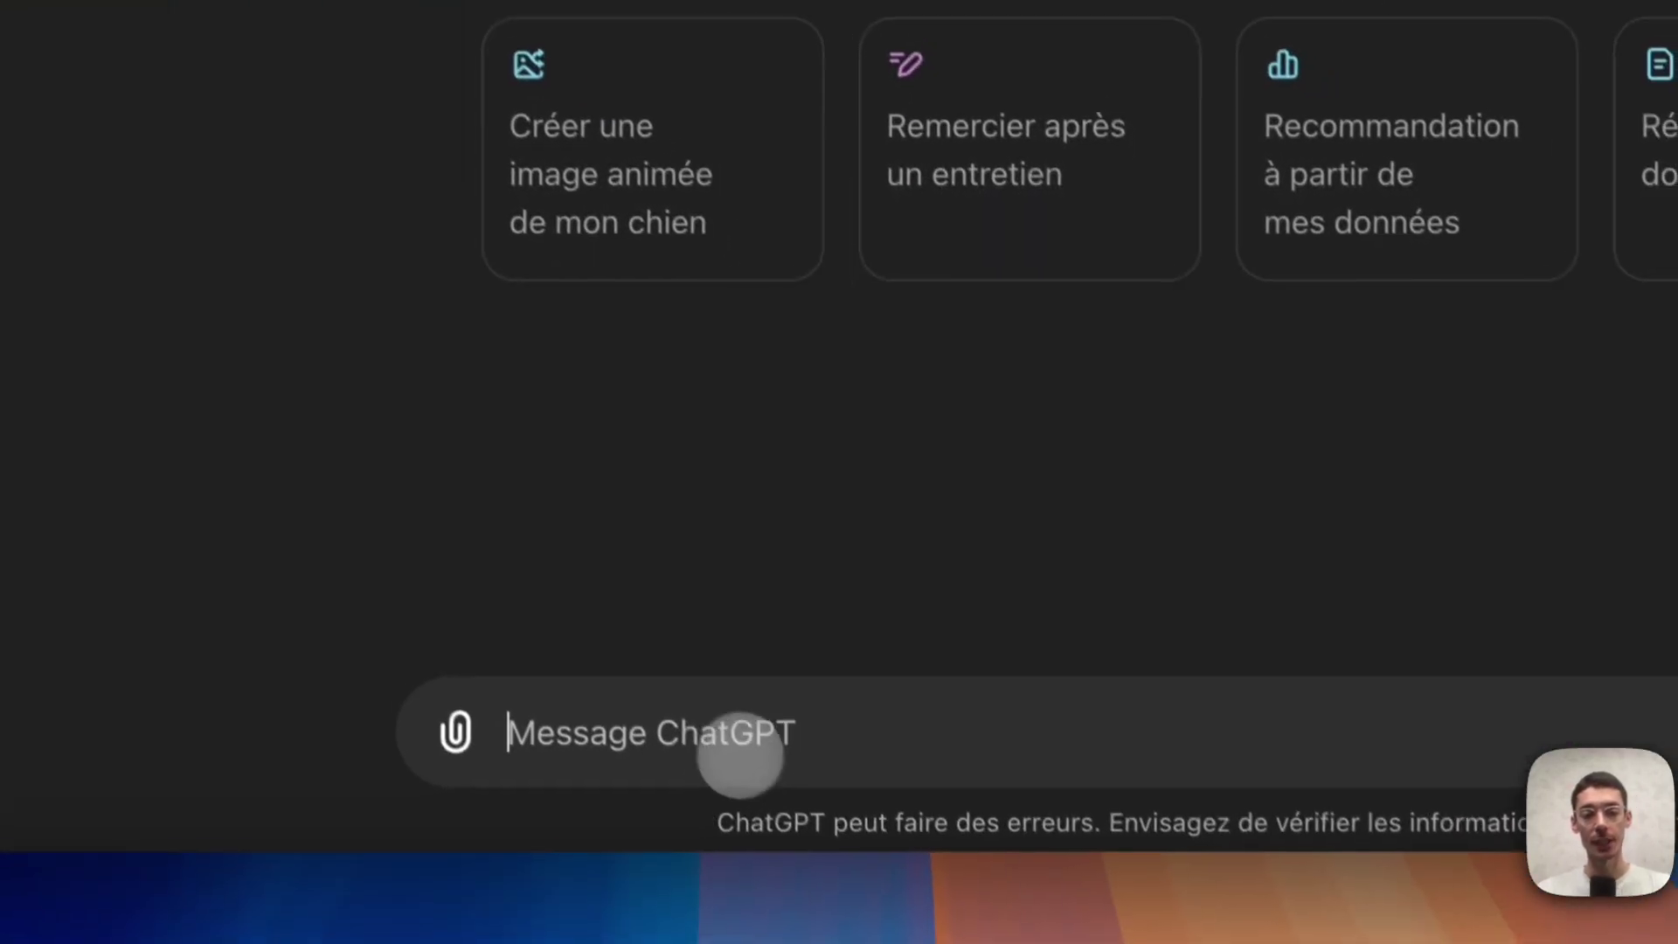
{"action": "left_click", "coordinate": [712, 722]}
{"action": "type", "text": "@"}
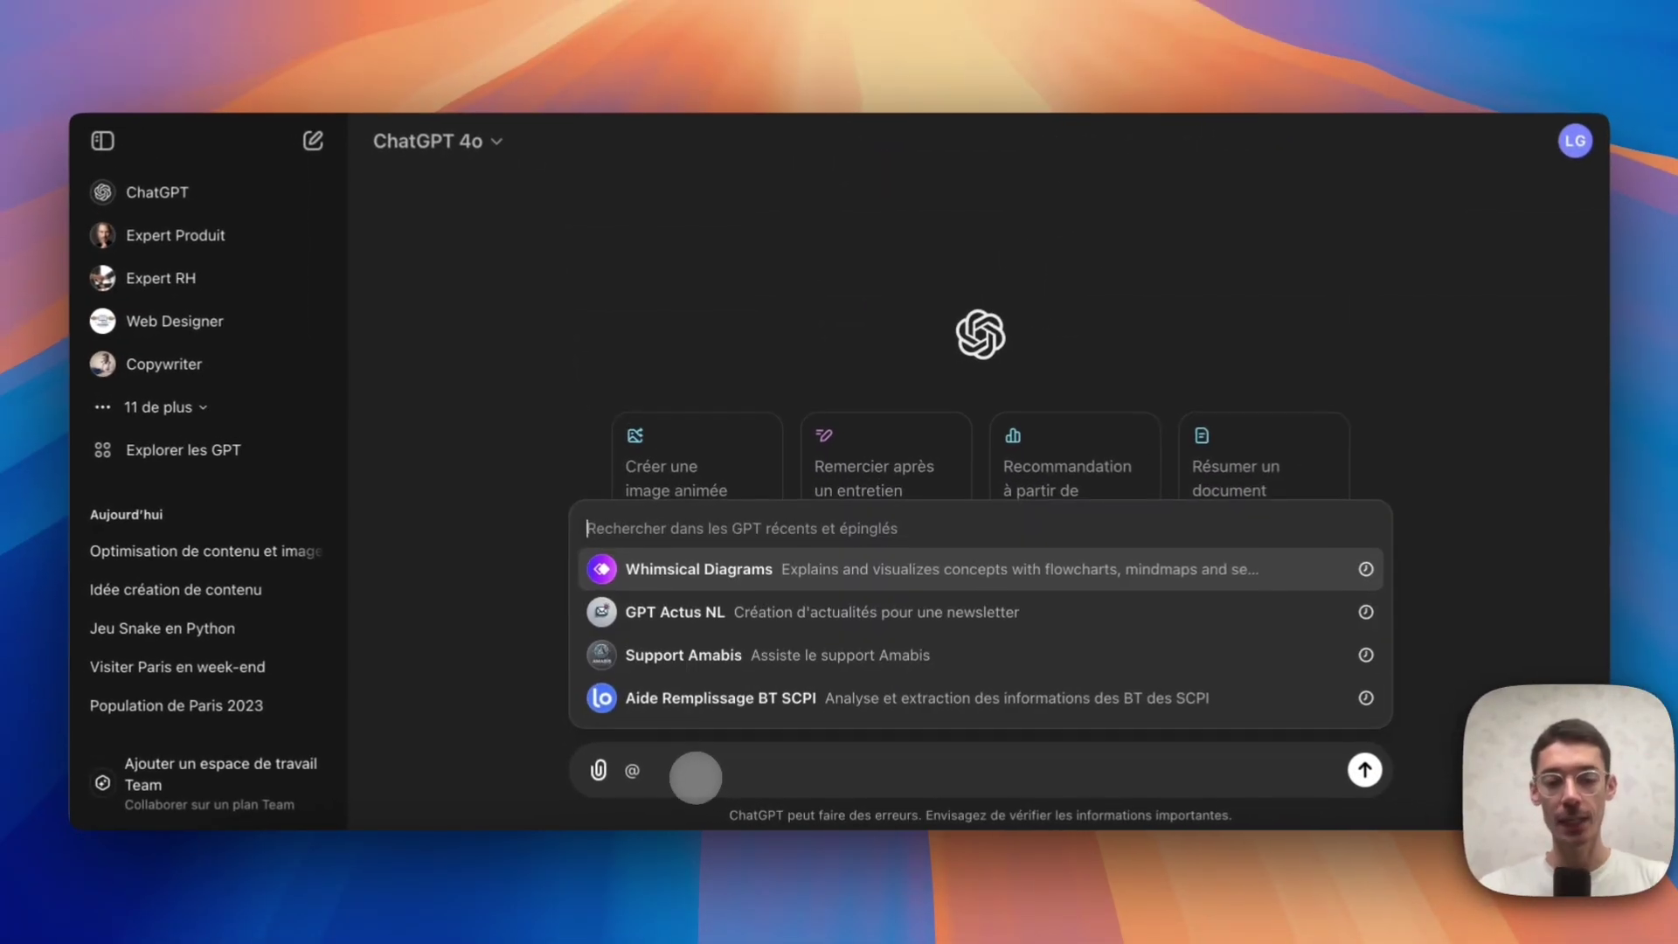
{"action": "type", "text": "wh"}
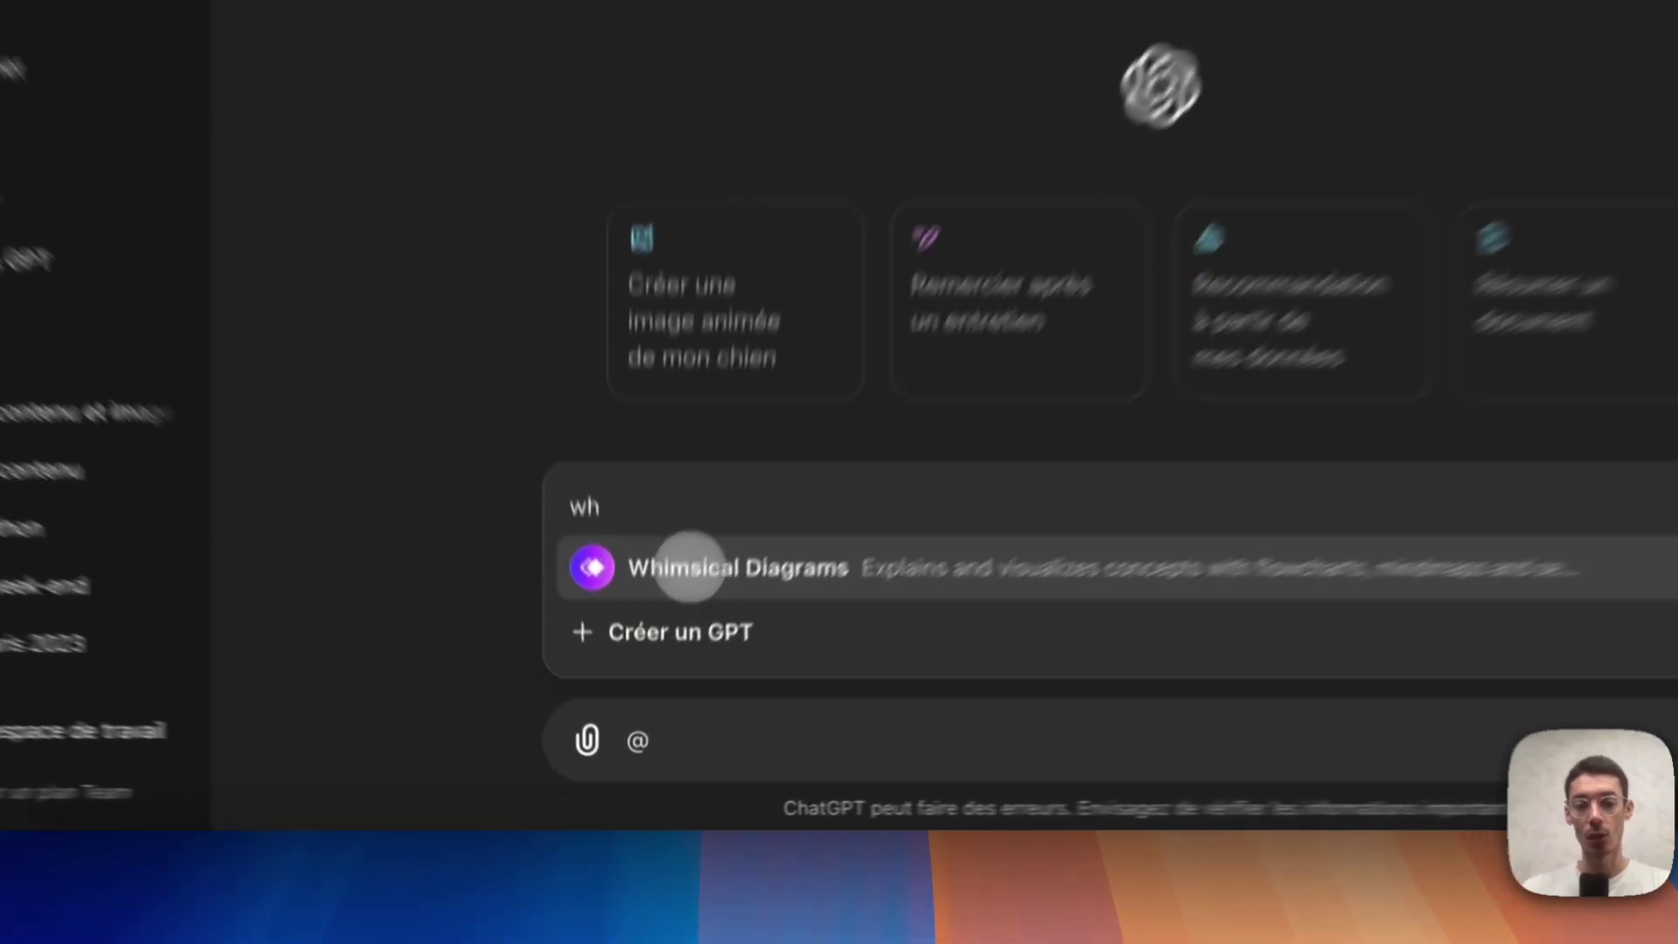
{"action": "left_click", "coordinate": [657, 655]}
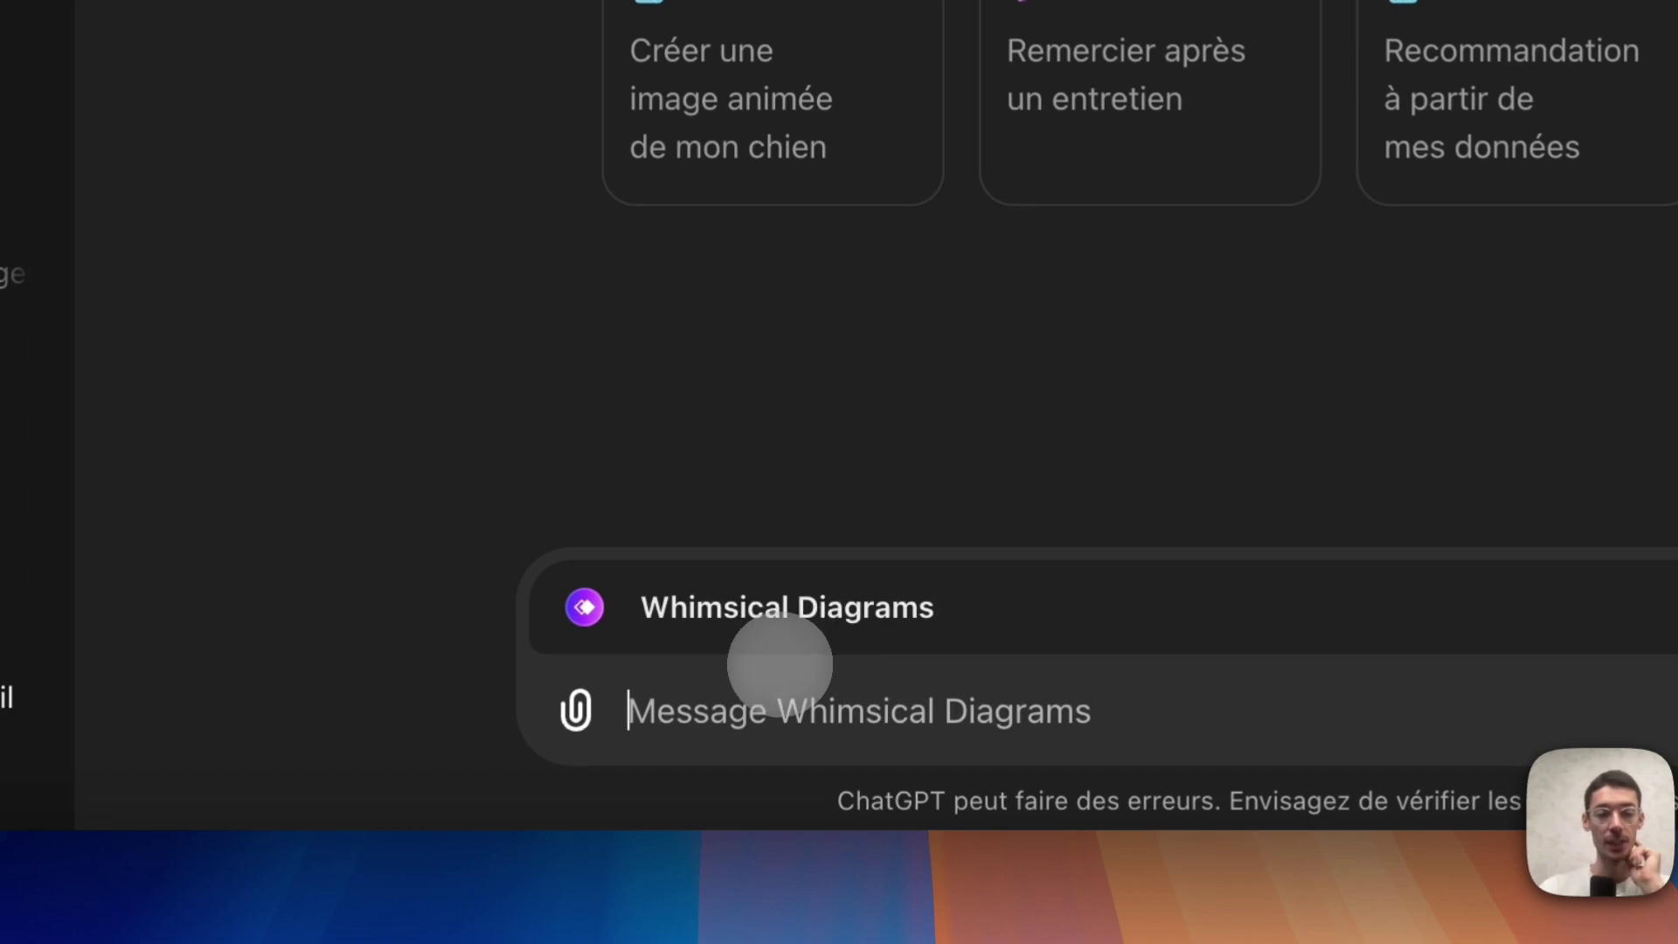
Send "génère moi une mindmap sur l'intelligence artificielle au travail" to Whimsical Diagrams and authorize its exchange with whimsical.com
{"action": "type", "text": "g"}
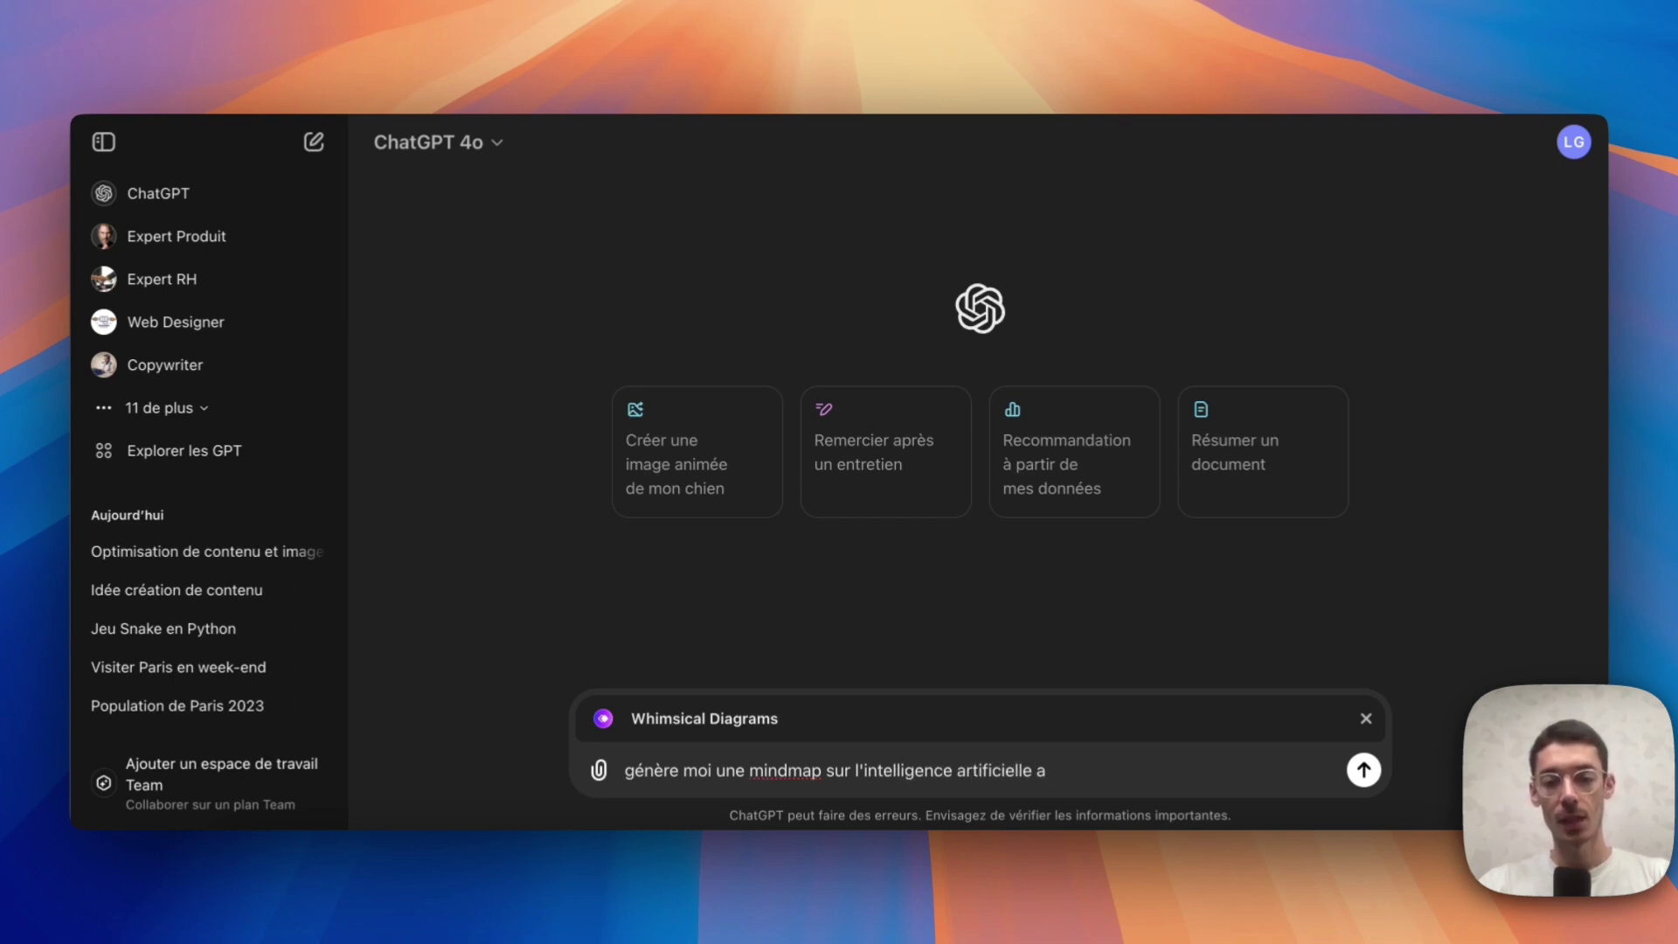
{"action": "type", "text": "l"}
{"action": "key", "text": "Return"}
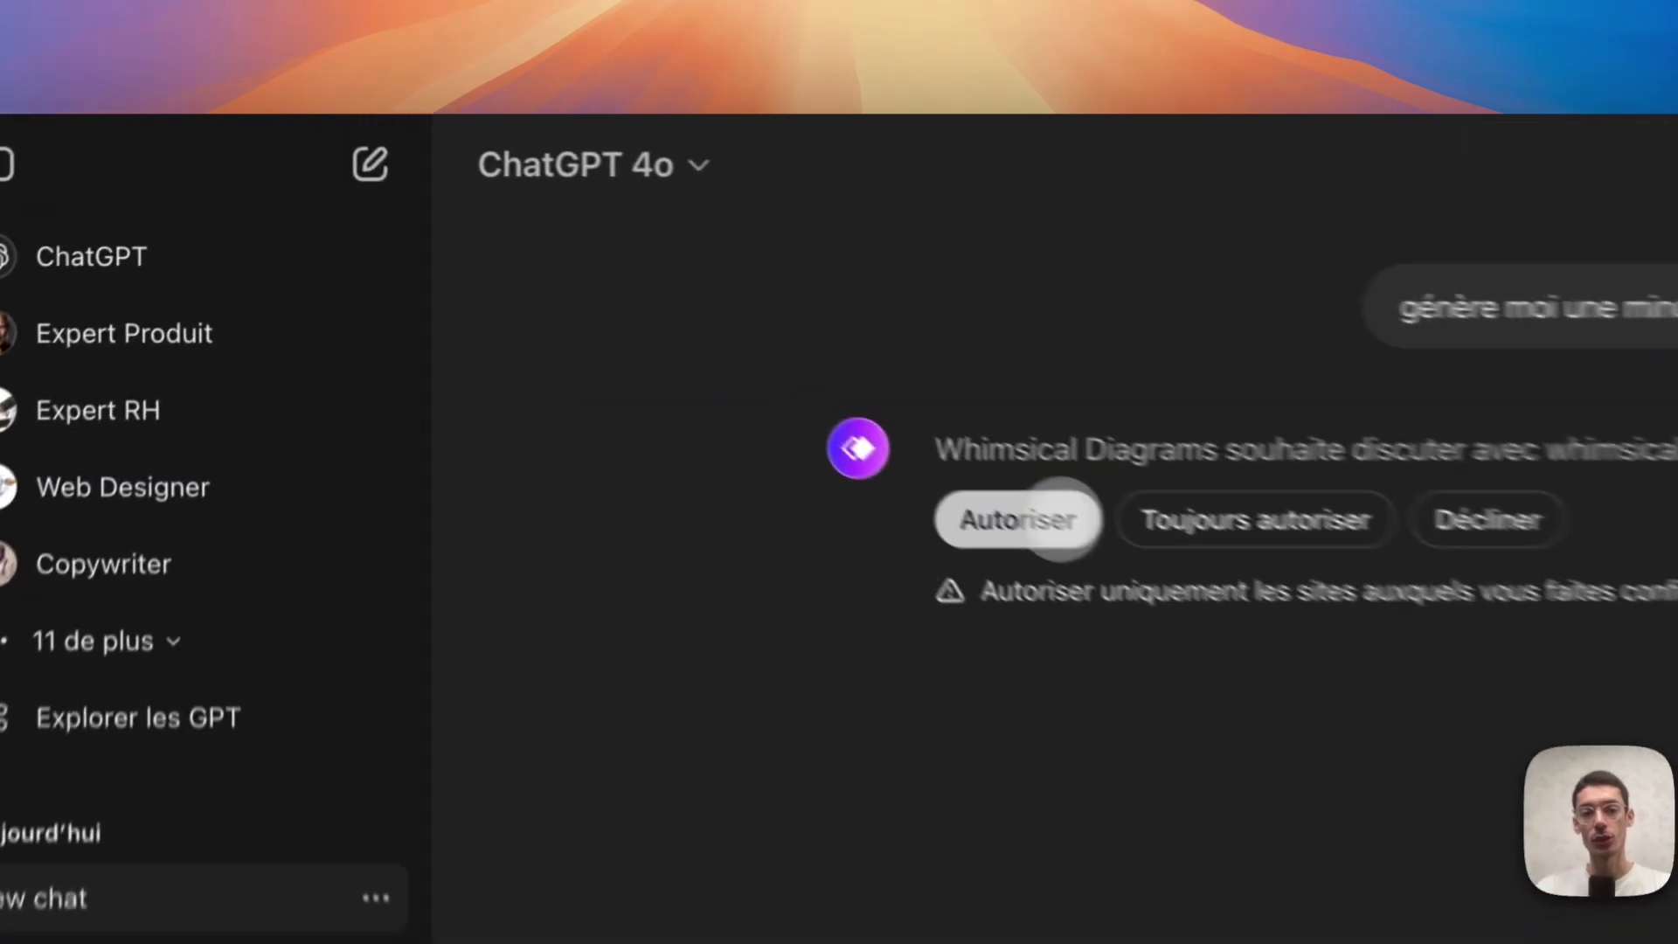
{"action": "left_click", "coordinate": [674, 340]}
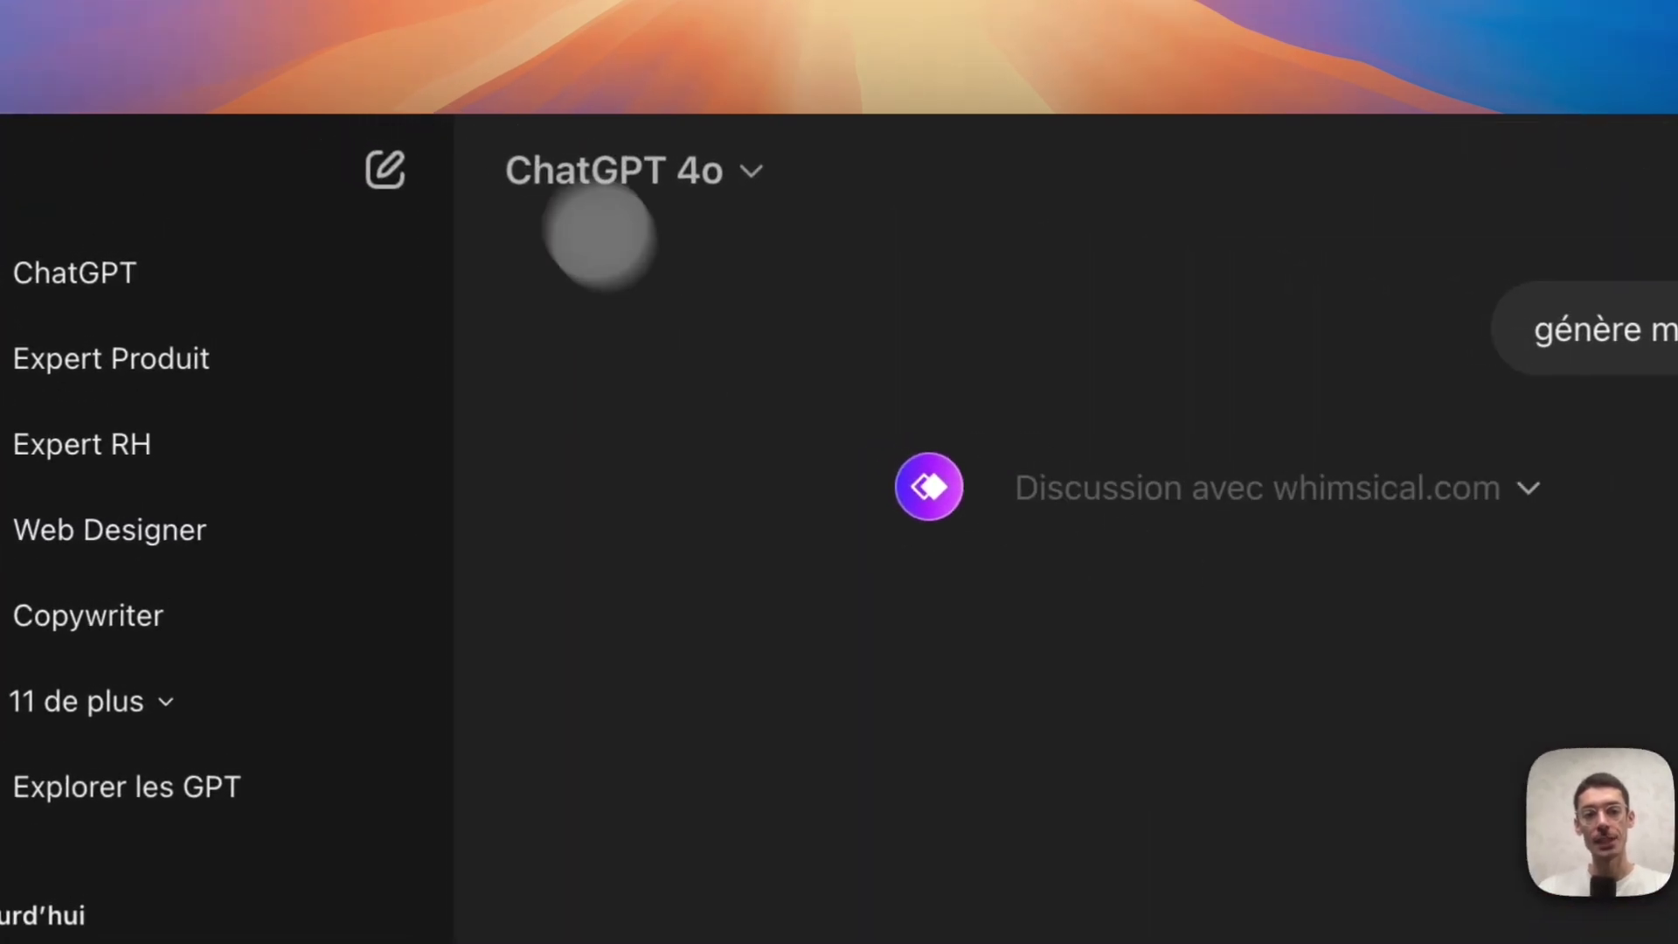
{"action": "key", "text": "ctrl+super+s"}
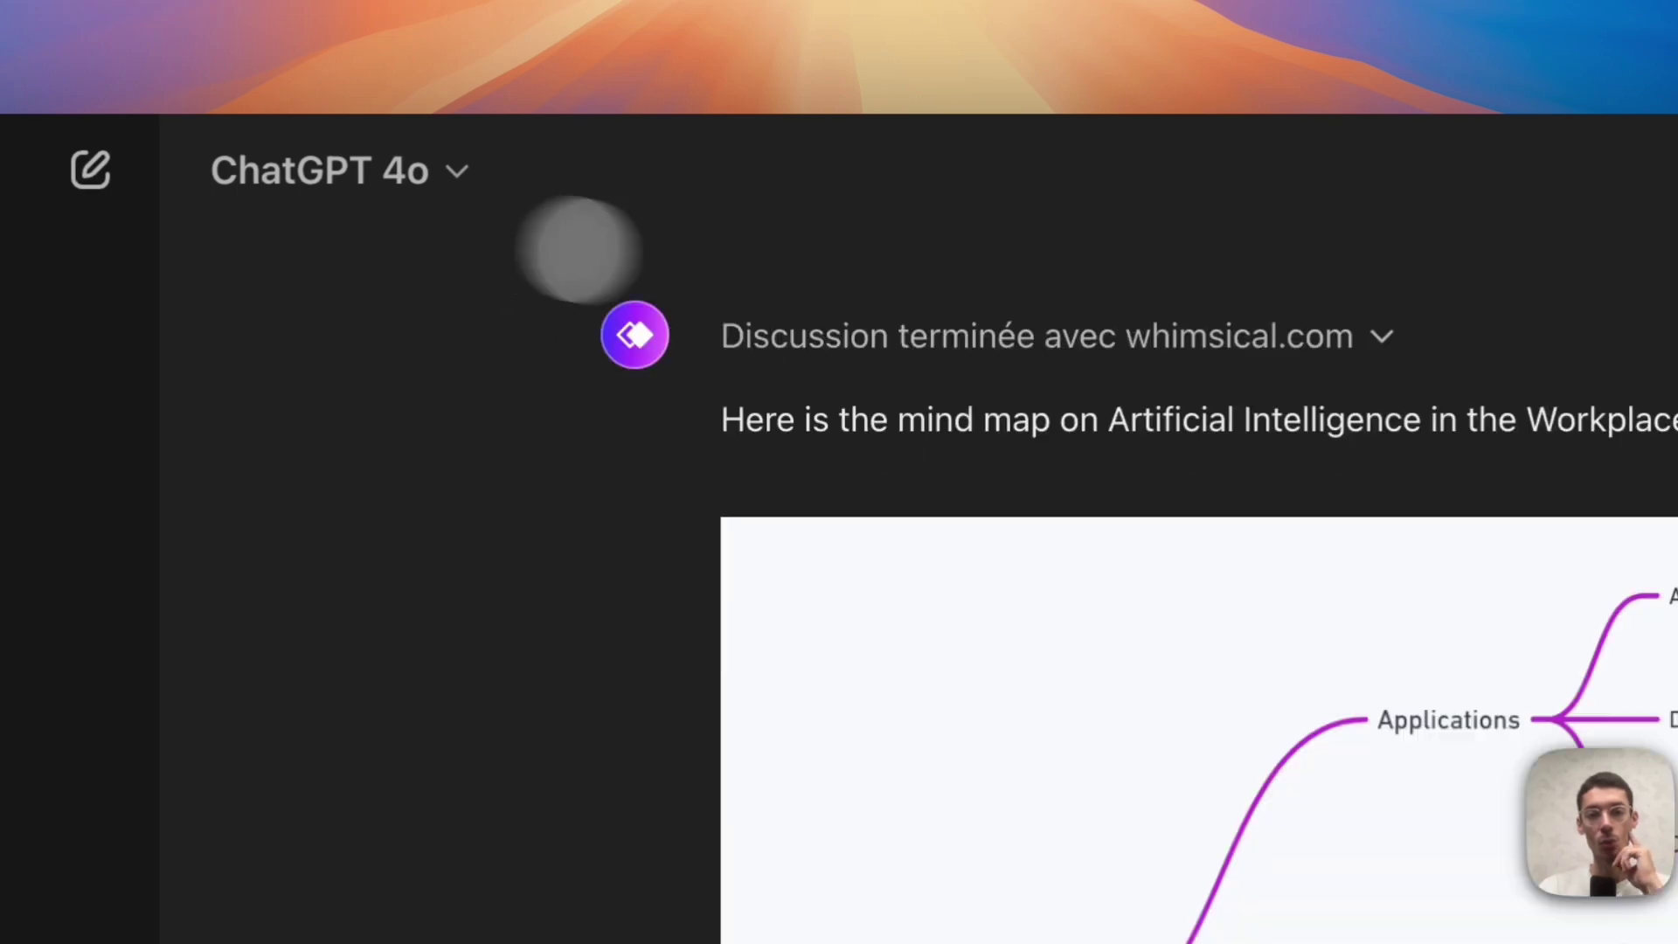
{"action": "key", "text": "ctrl+super+s"}
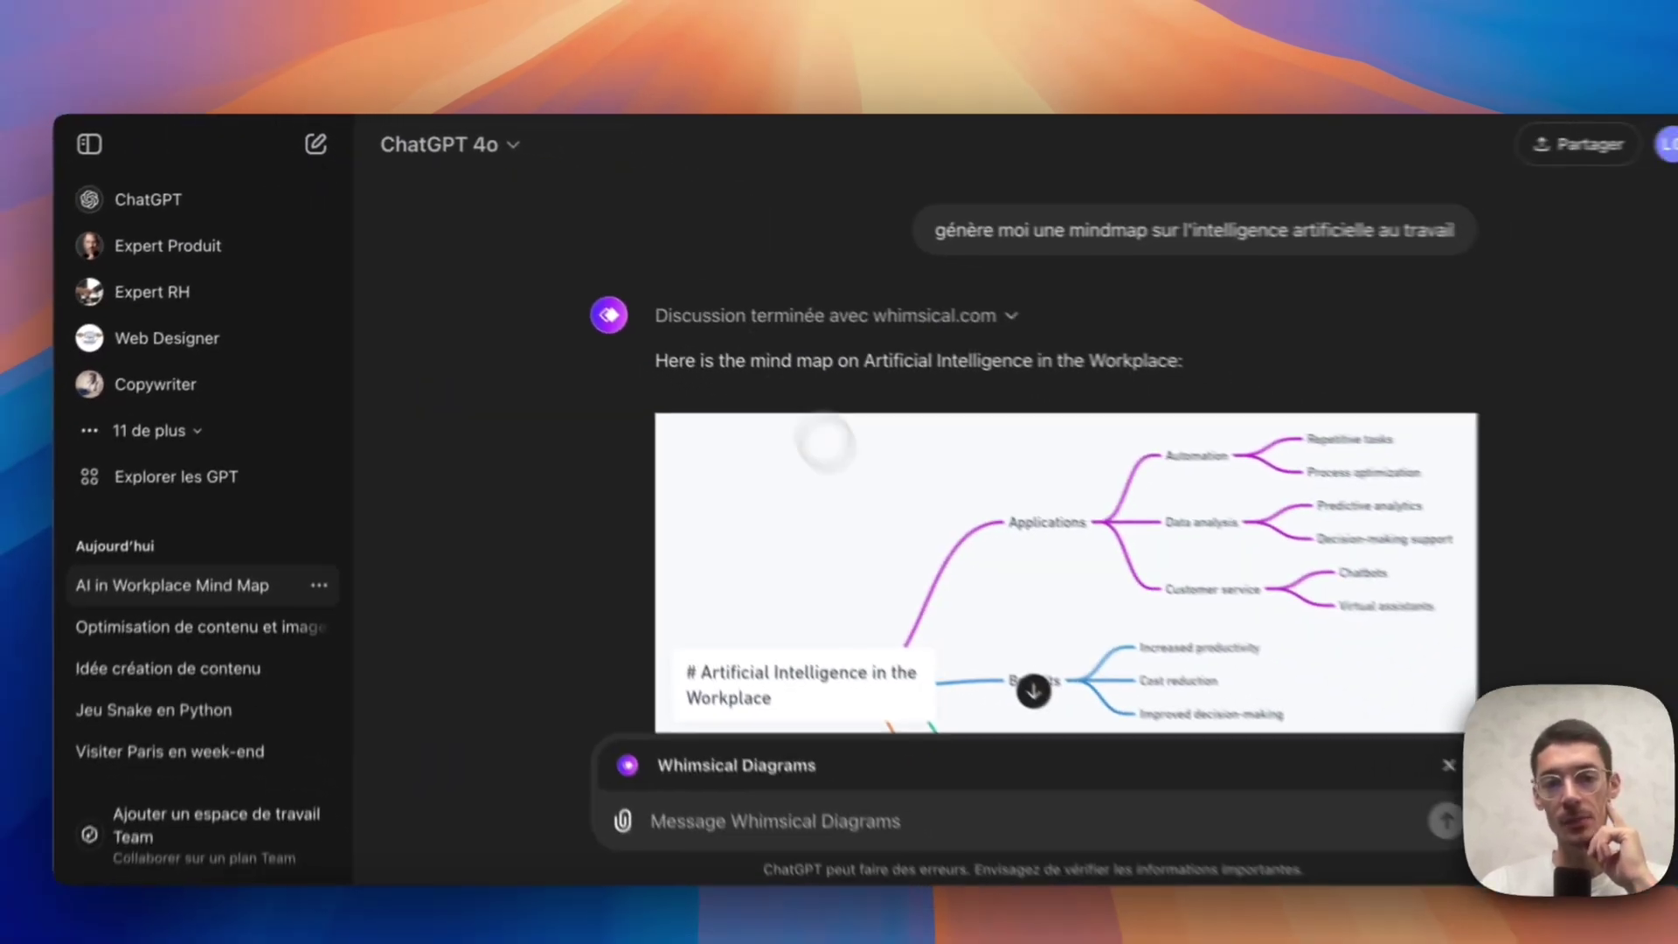
Review the generated mind map in the chat and open it for editing in Whimsical
{"action": "scroll", "coordinate": [1274, 775], "scroll_direction": "down", "scroll_amount": 3}
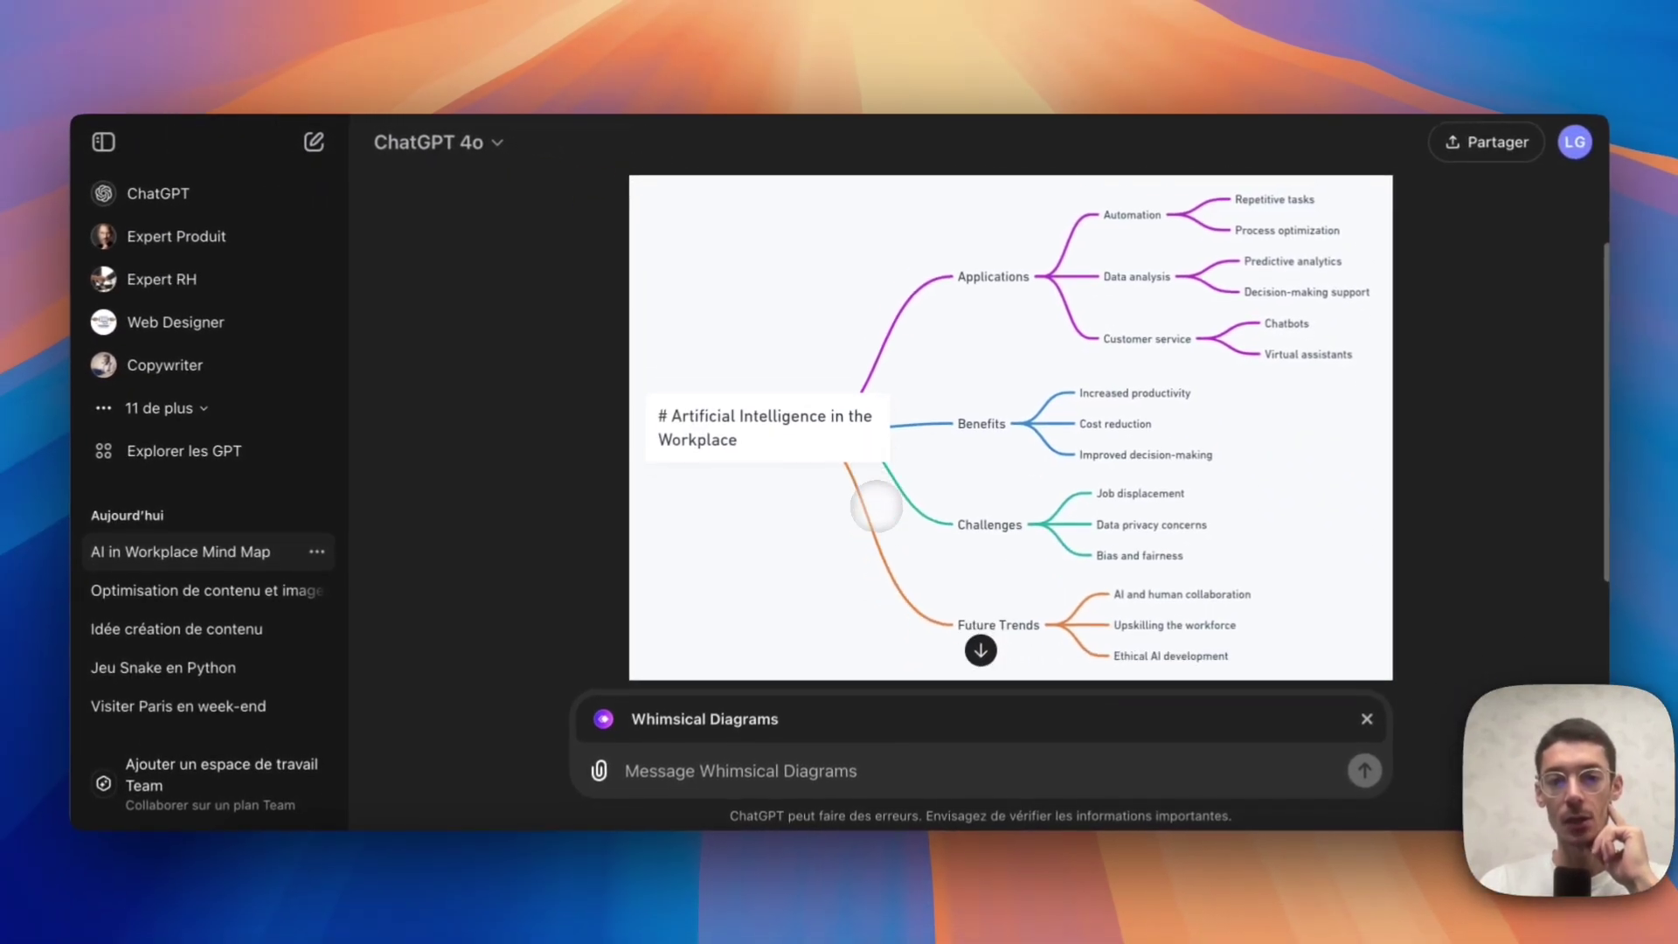
{"action": "scroll", "coordinate": [1276, 657], "scroll_direction": "up", "scroll_amount": 2}
{"action": "scroll", "coordinate": [874, 453], "scroll_direction": "down", "scroll_amount": 4}
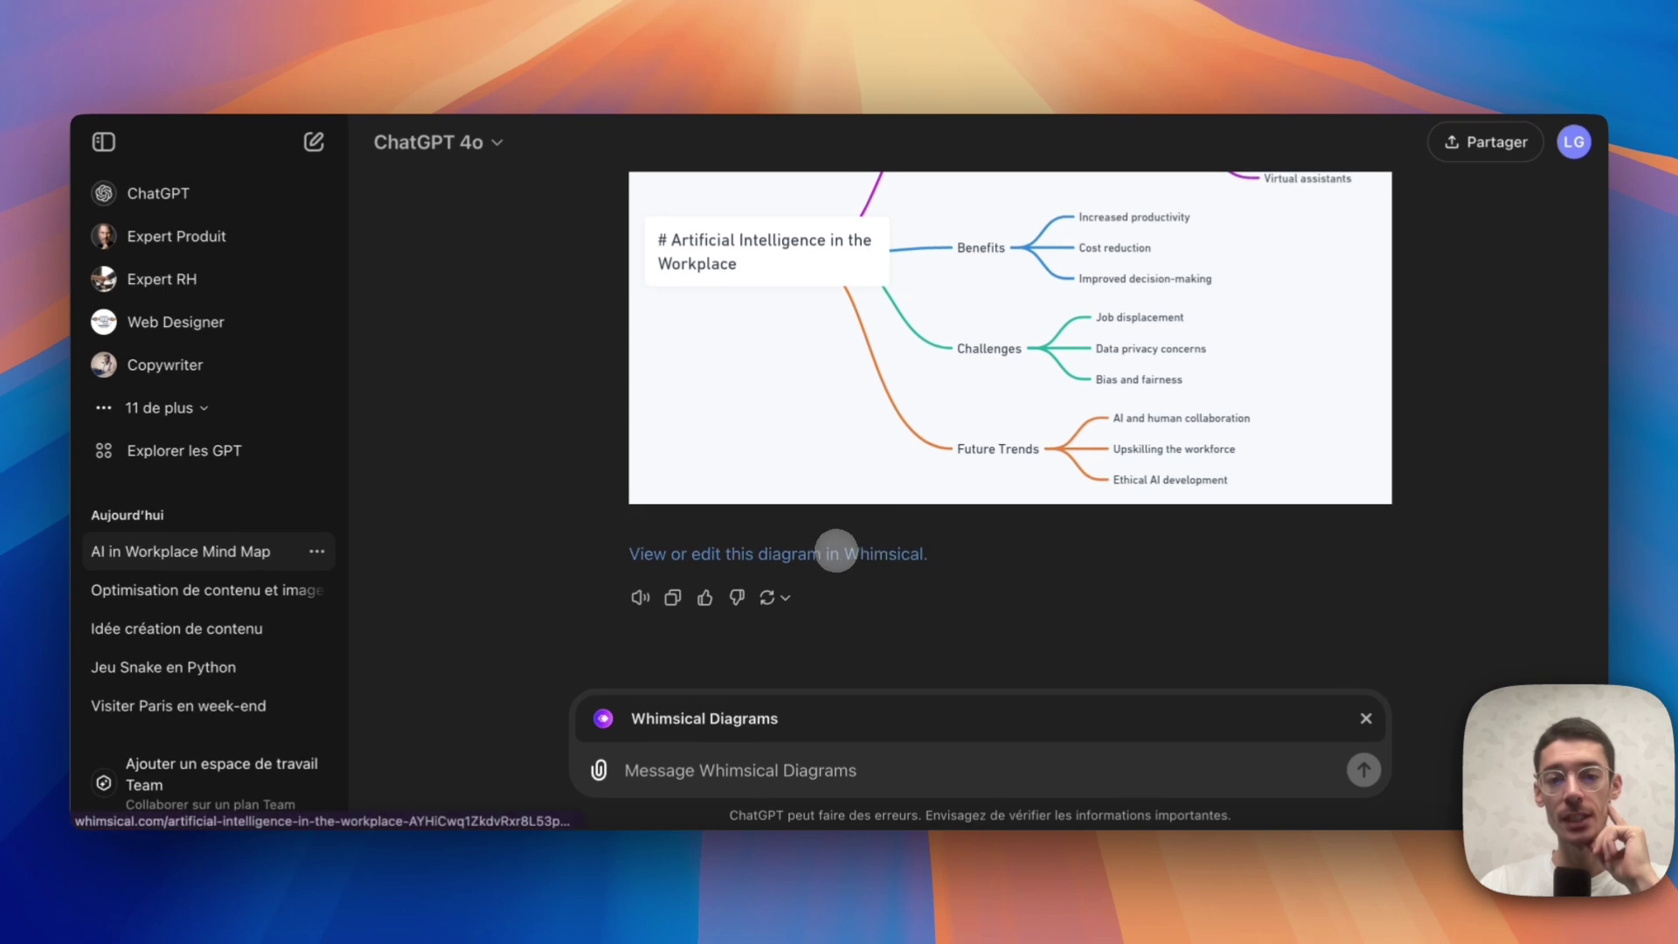
{"action": "left_click", "coordinate": [835, 551]}
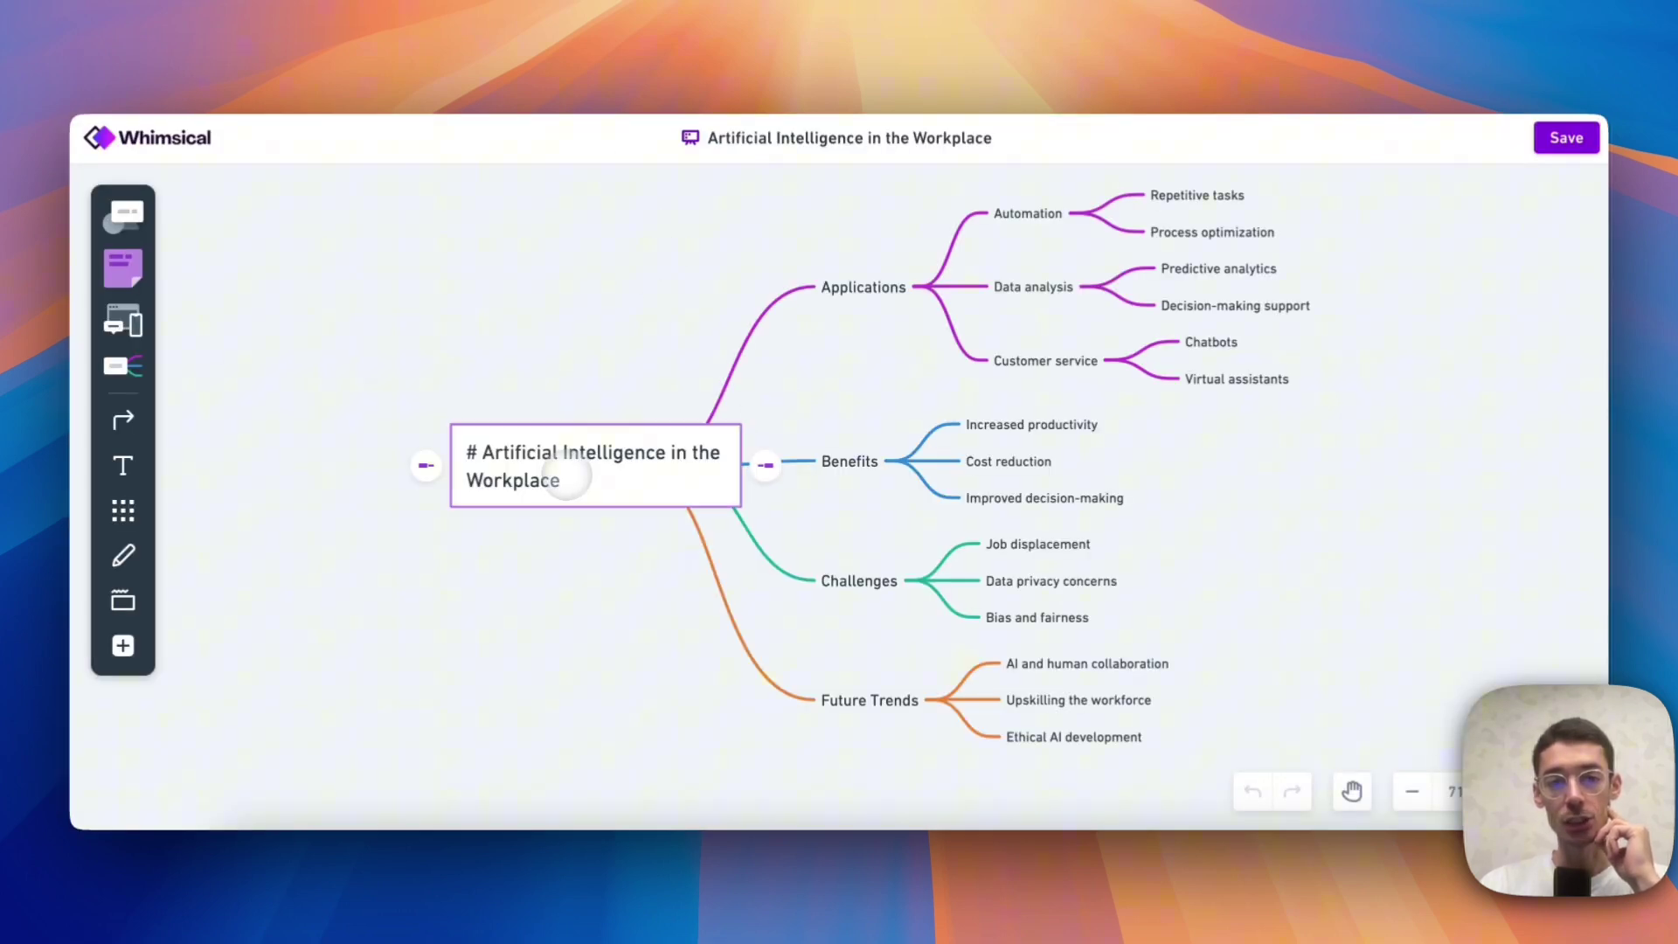
Inspect the editing options for the central topic and the "Increased productivity" node of the Whimsical mind map
{"action": "left_click", "coordinate": [566, 476]}
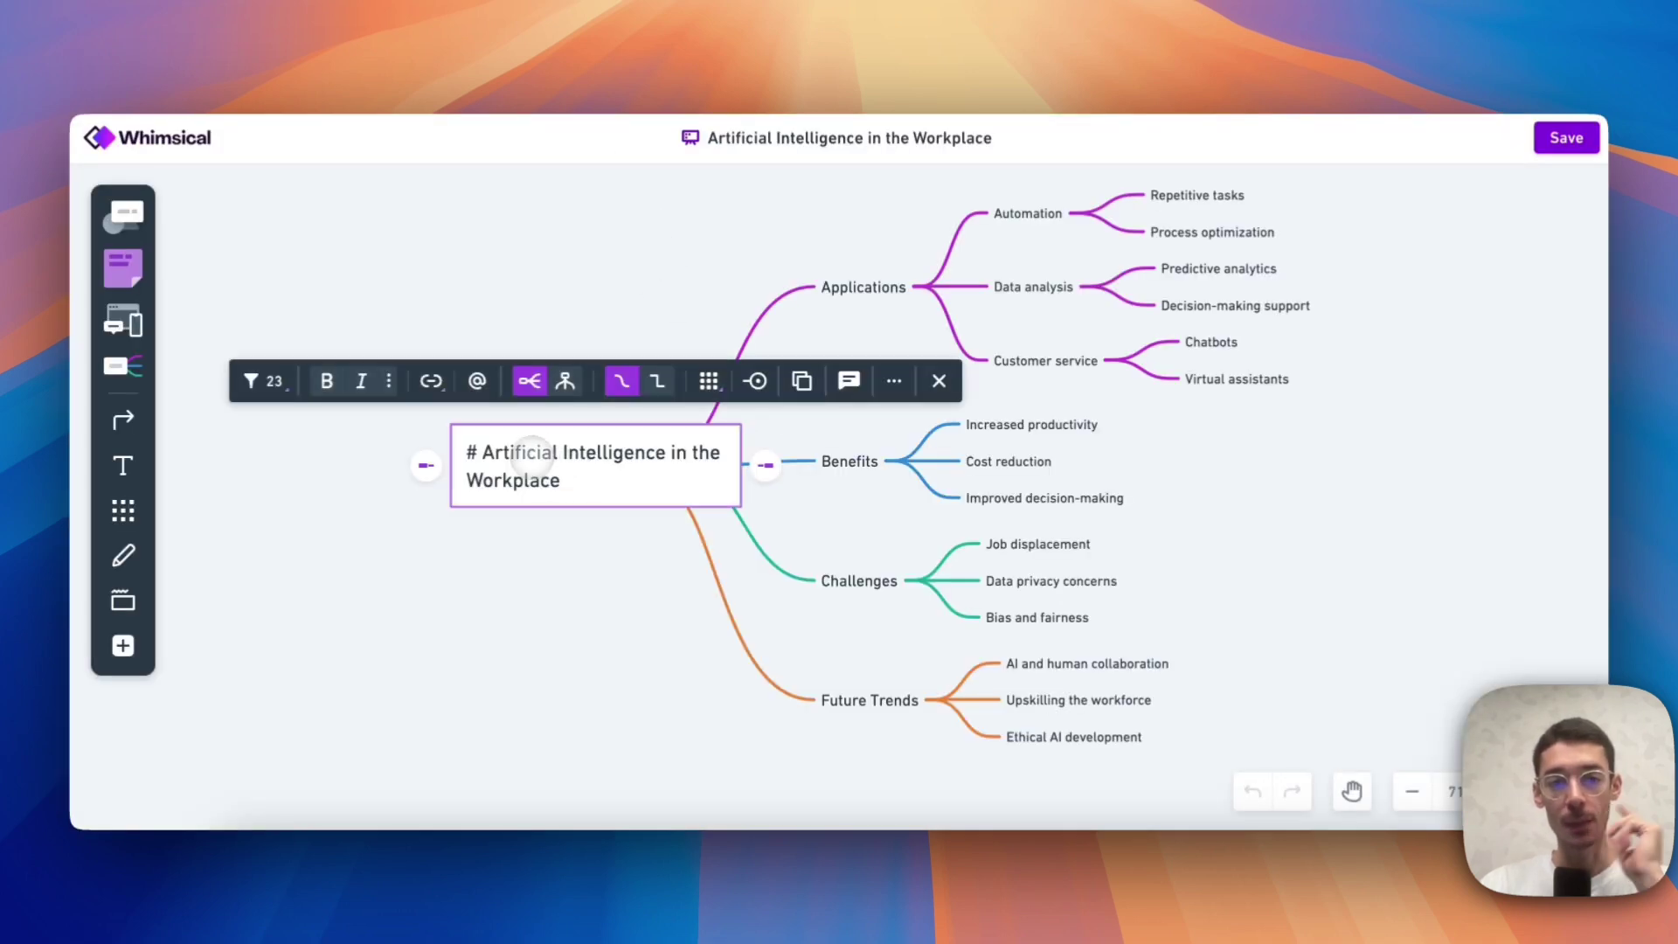
{"action": "left_click", "coordinate": [531, 450]}
{"action": "left_click", "coordinate": [1001, 425]}
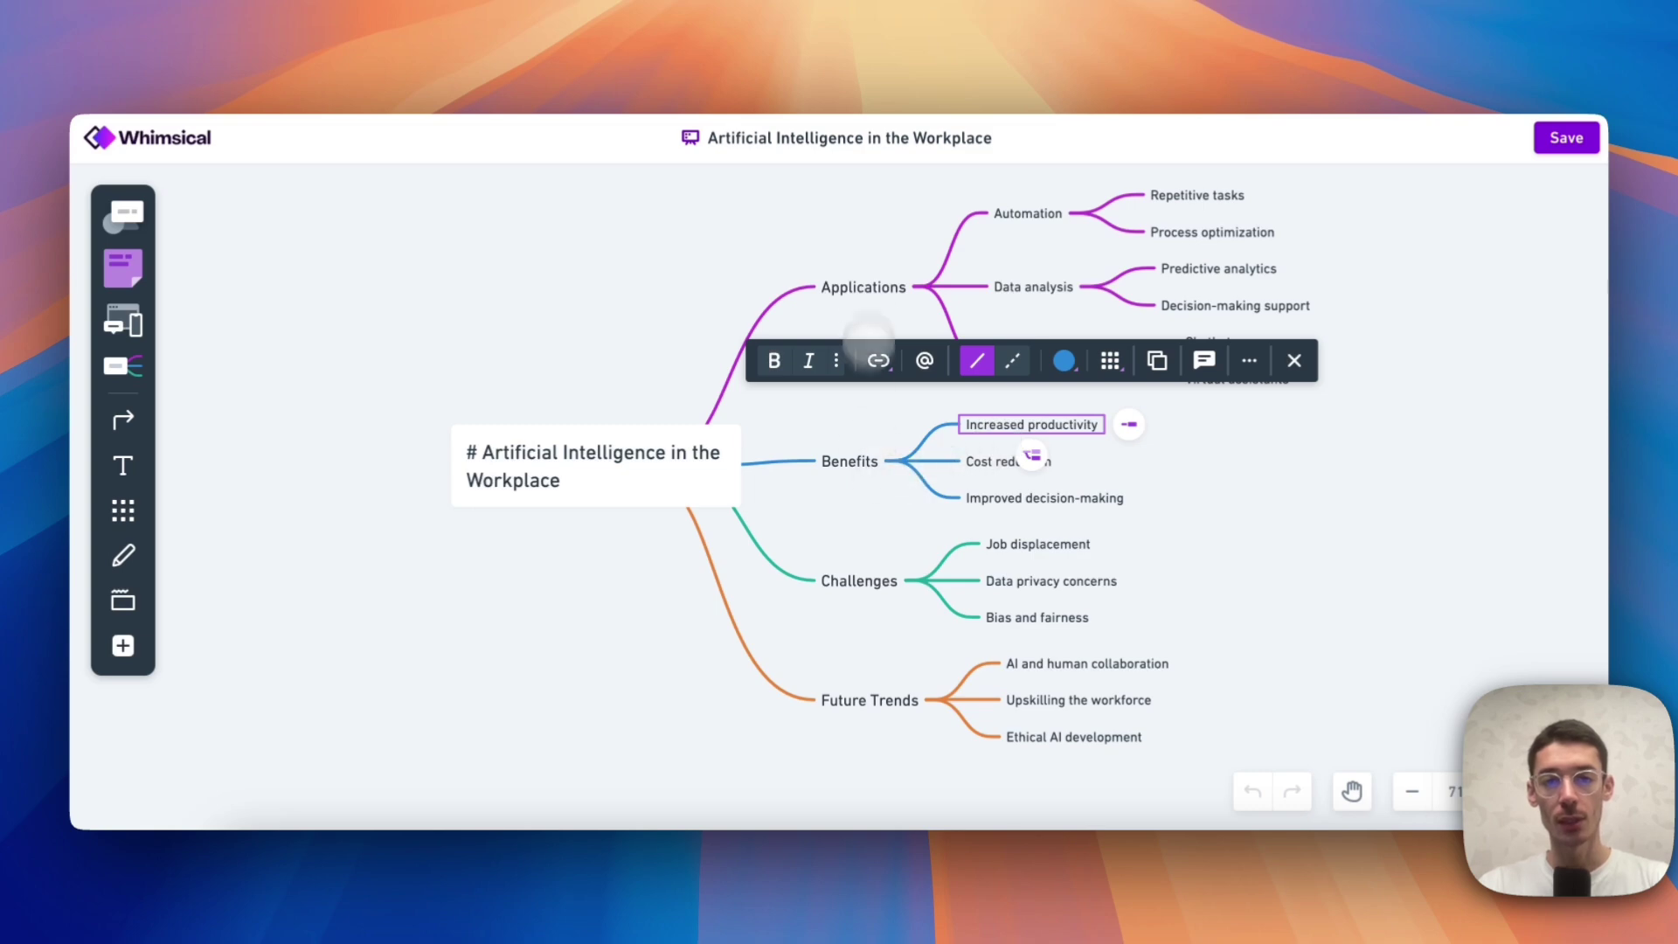
{"action": "left_click", "coordinate": [868, 333]}
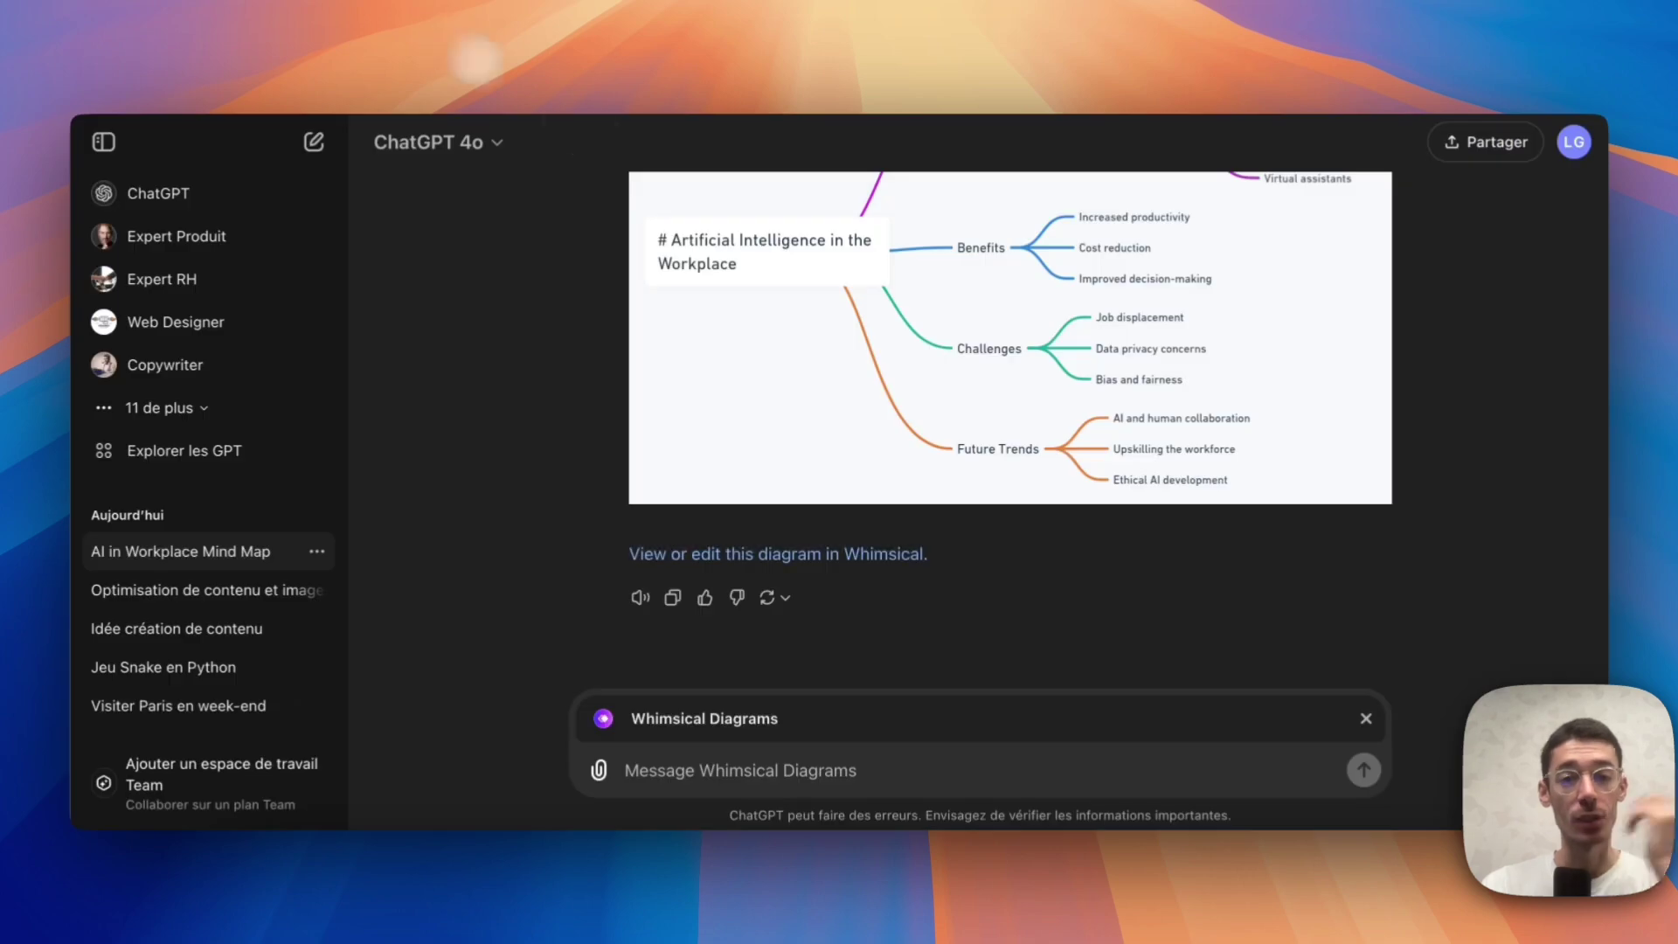
Back in the ChatGPT mind map conversation, remove Whimsical Diagrams from the message and mention the Copywriter GPT instead
{"action": "left_click", "coordinate": [1366, 719]}
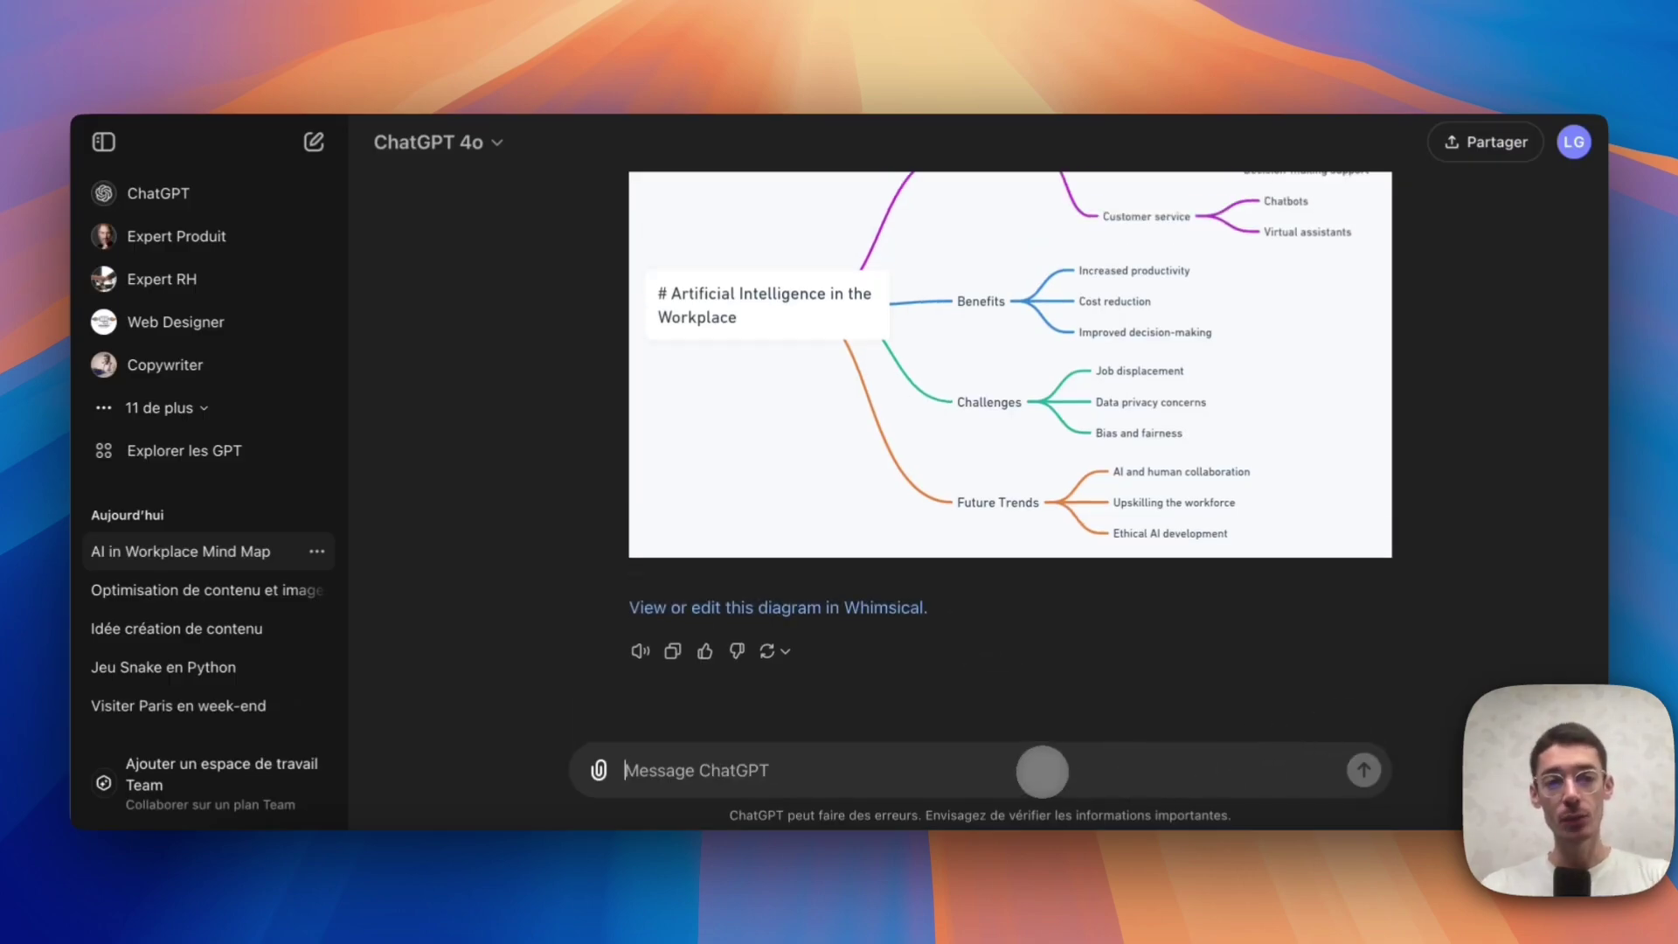
{"action": "type", "text": "@"}
{"action": "type", "text": "copy"}
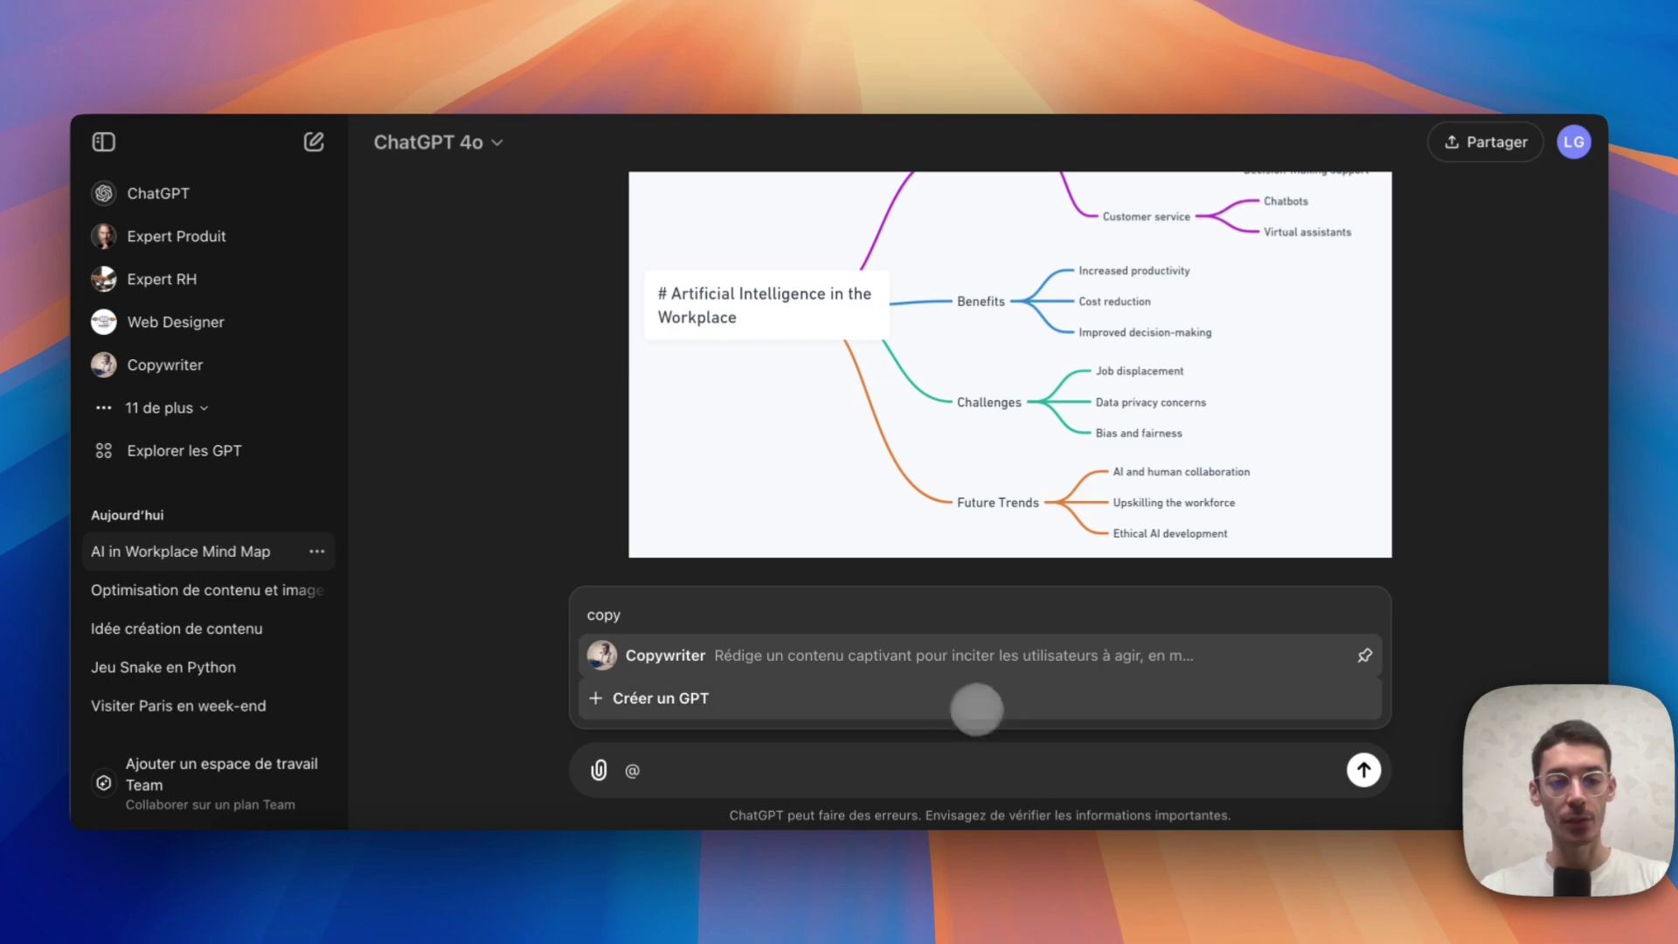
{"action": "left_click", "coordinate": [903, 663]}
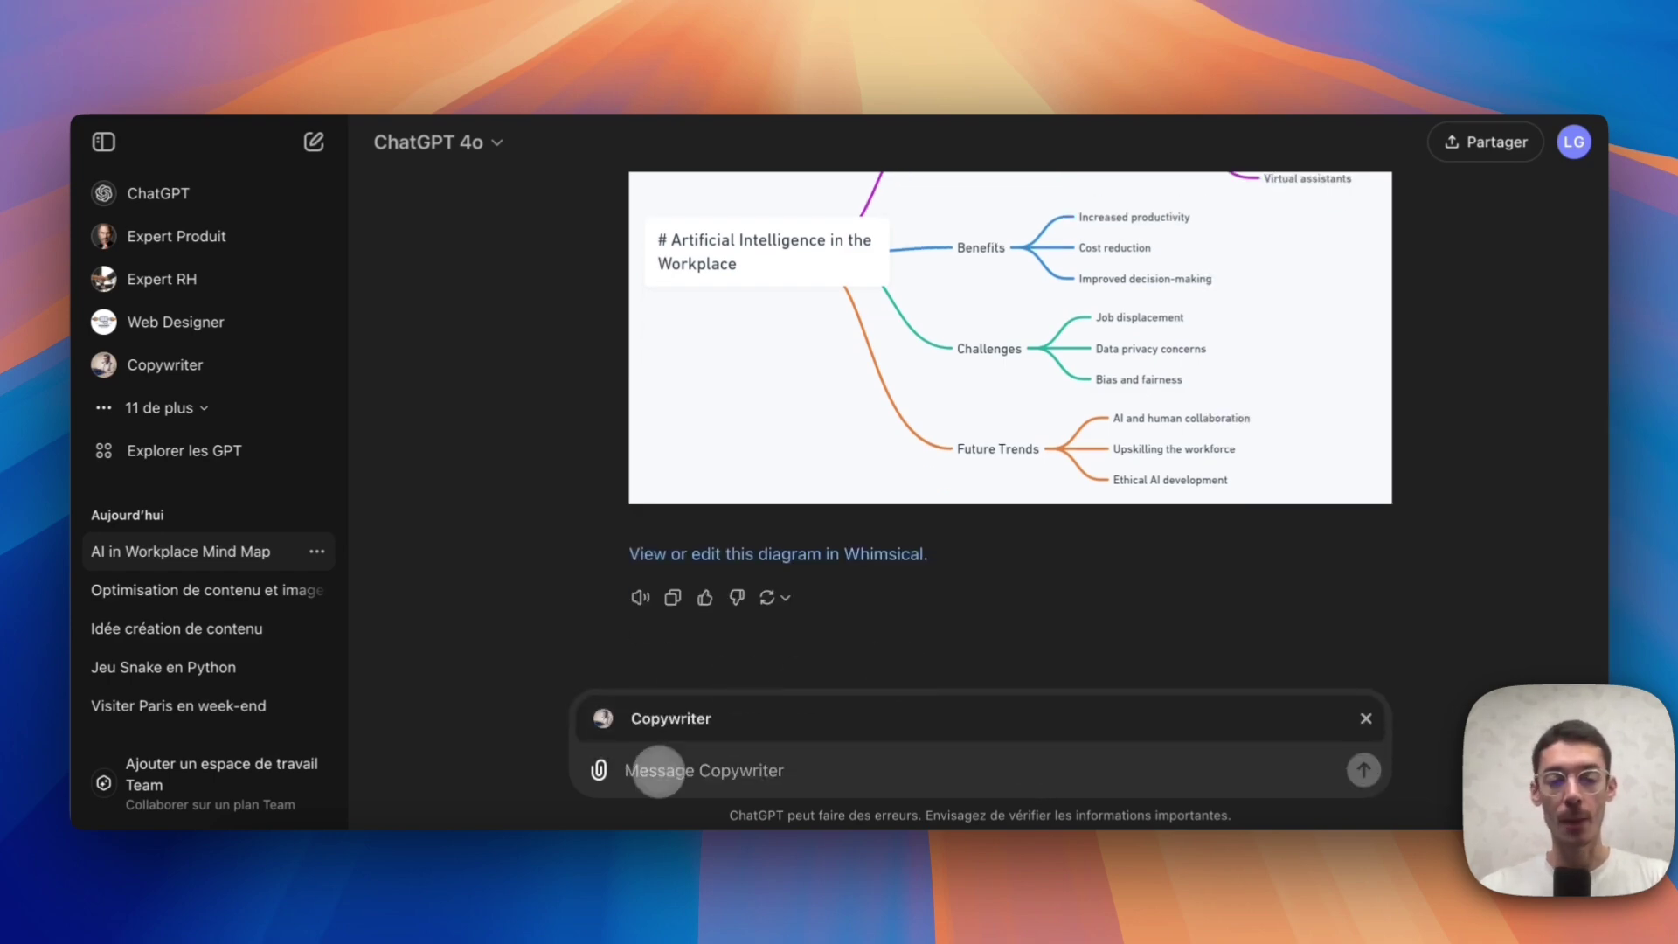
On the new chat page, collapse and expand the conversation sidebar
{"action": "key", "text": "super+Tab"}
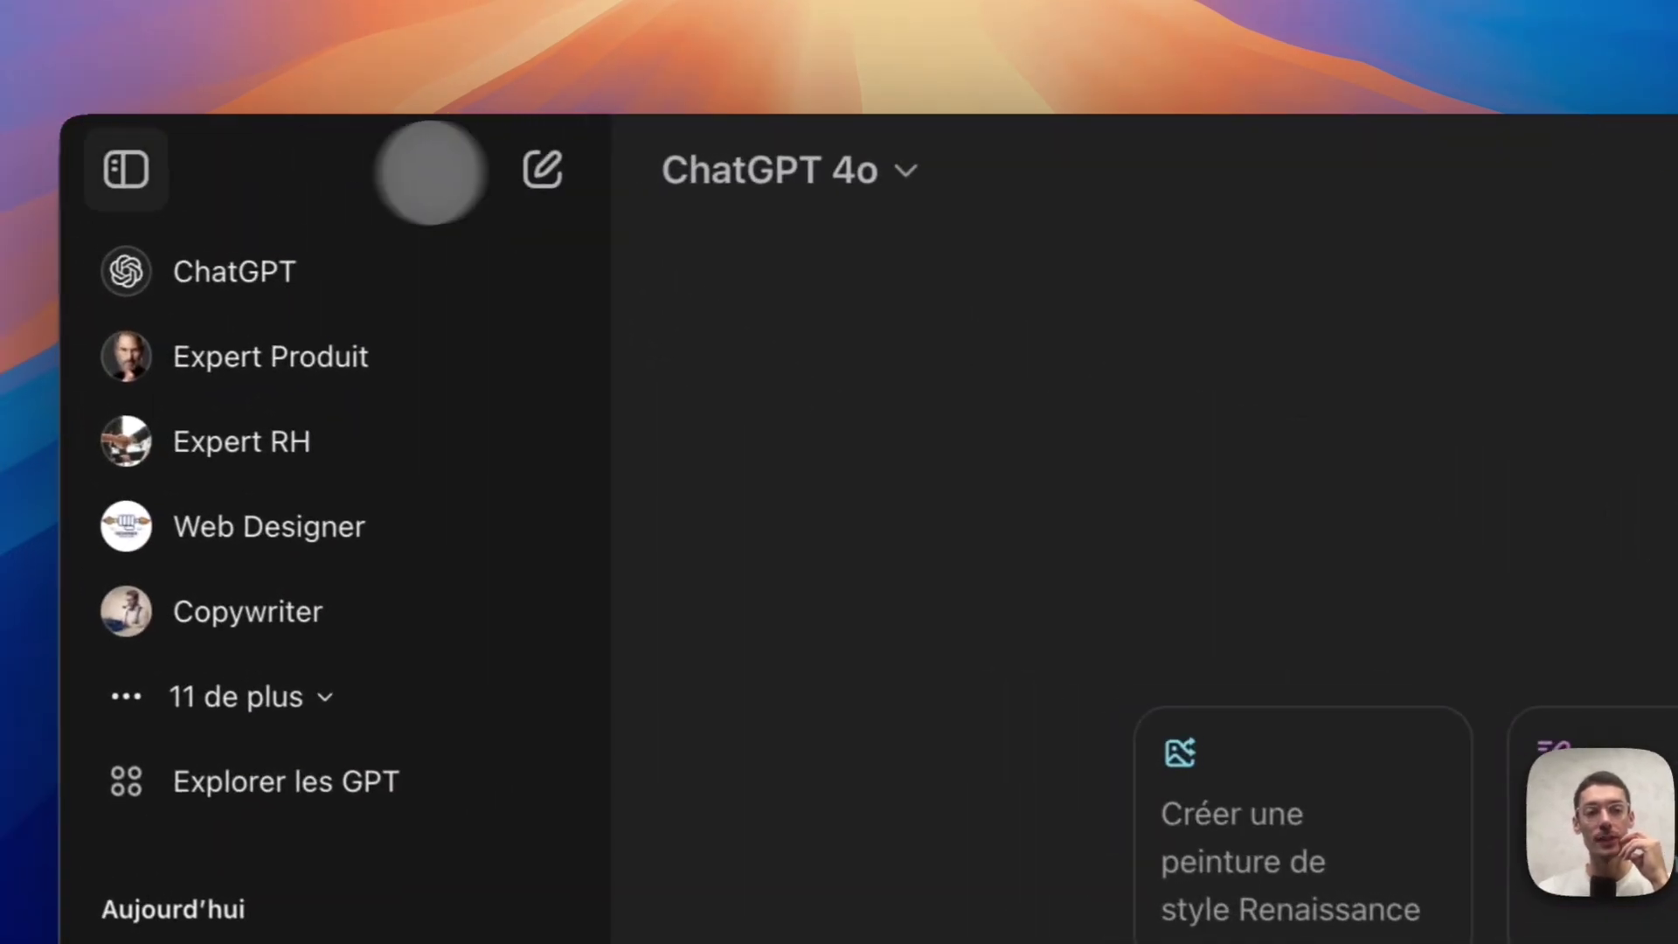
{"action": "left_click", "coordinate": [134, 169]}
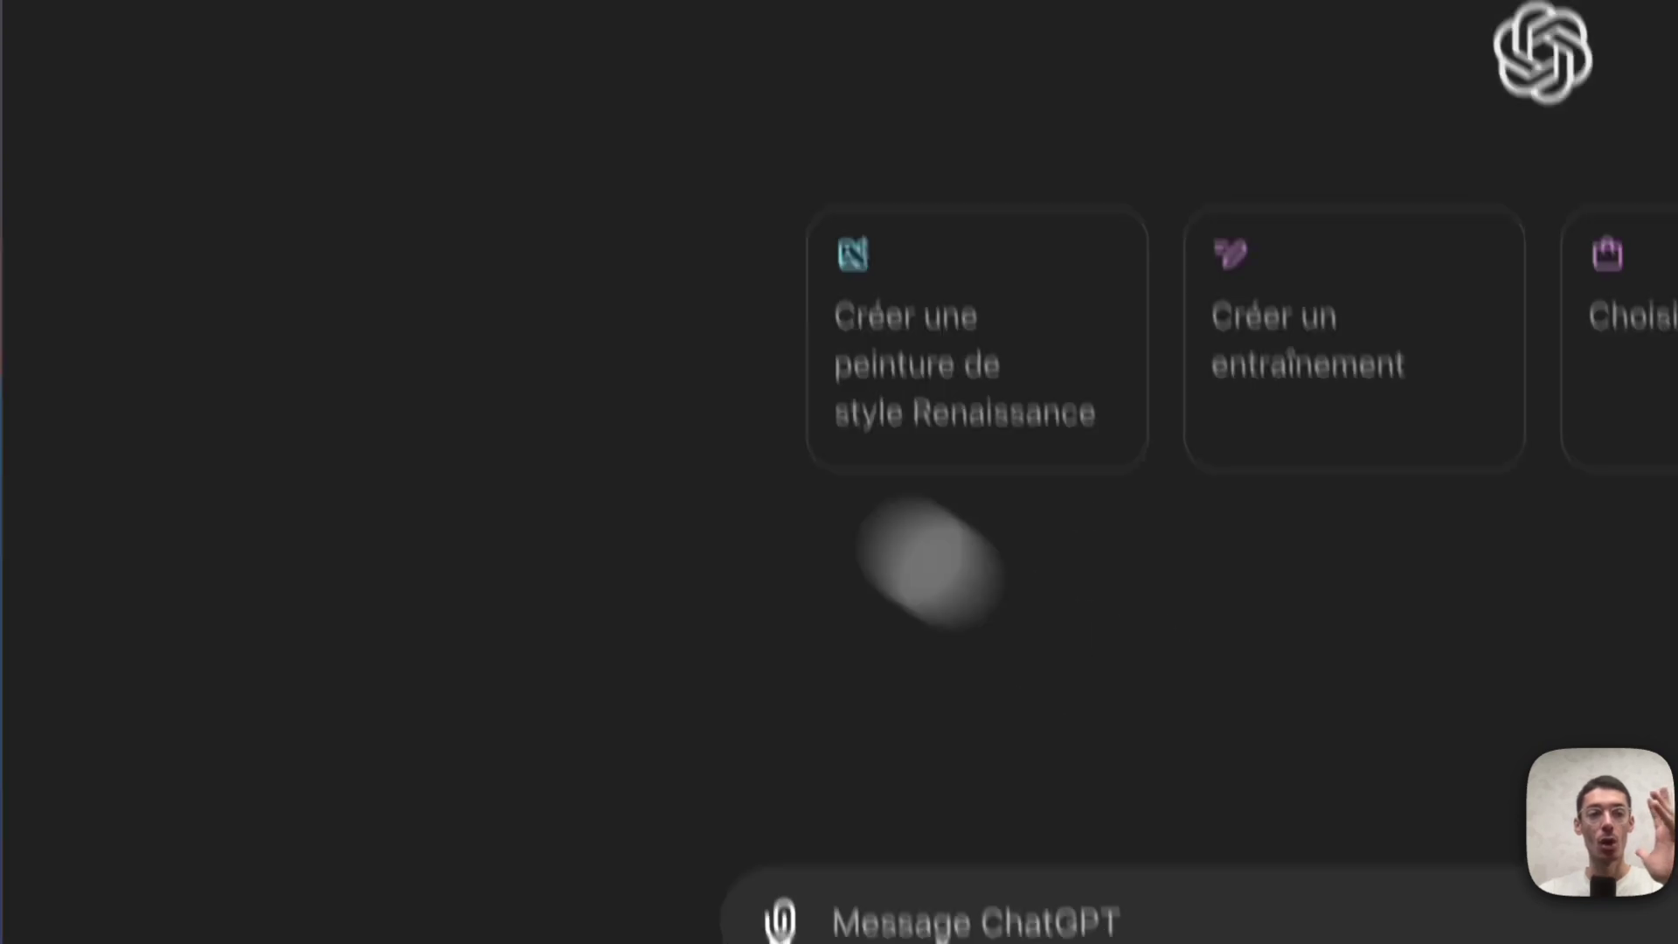
{"action": "left_click", "coordinate": [128, 93]}
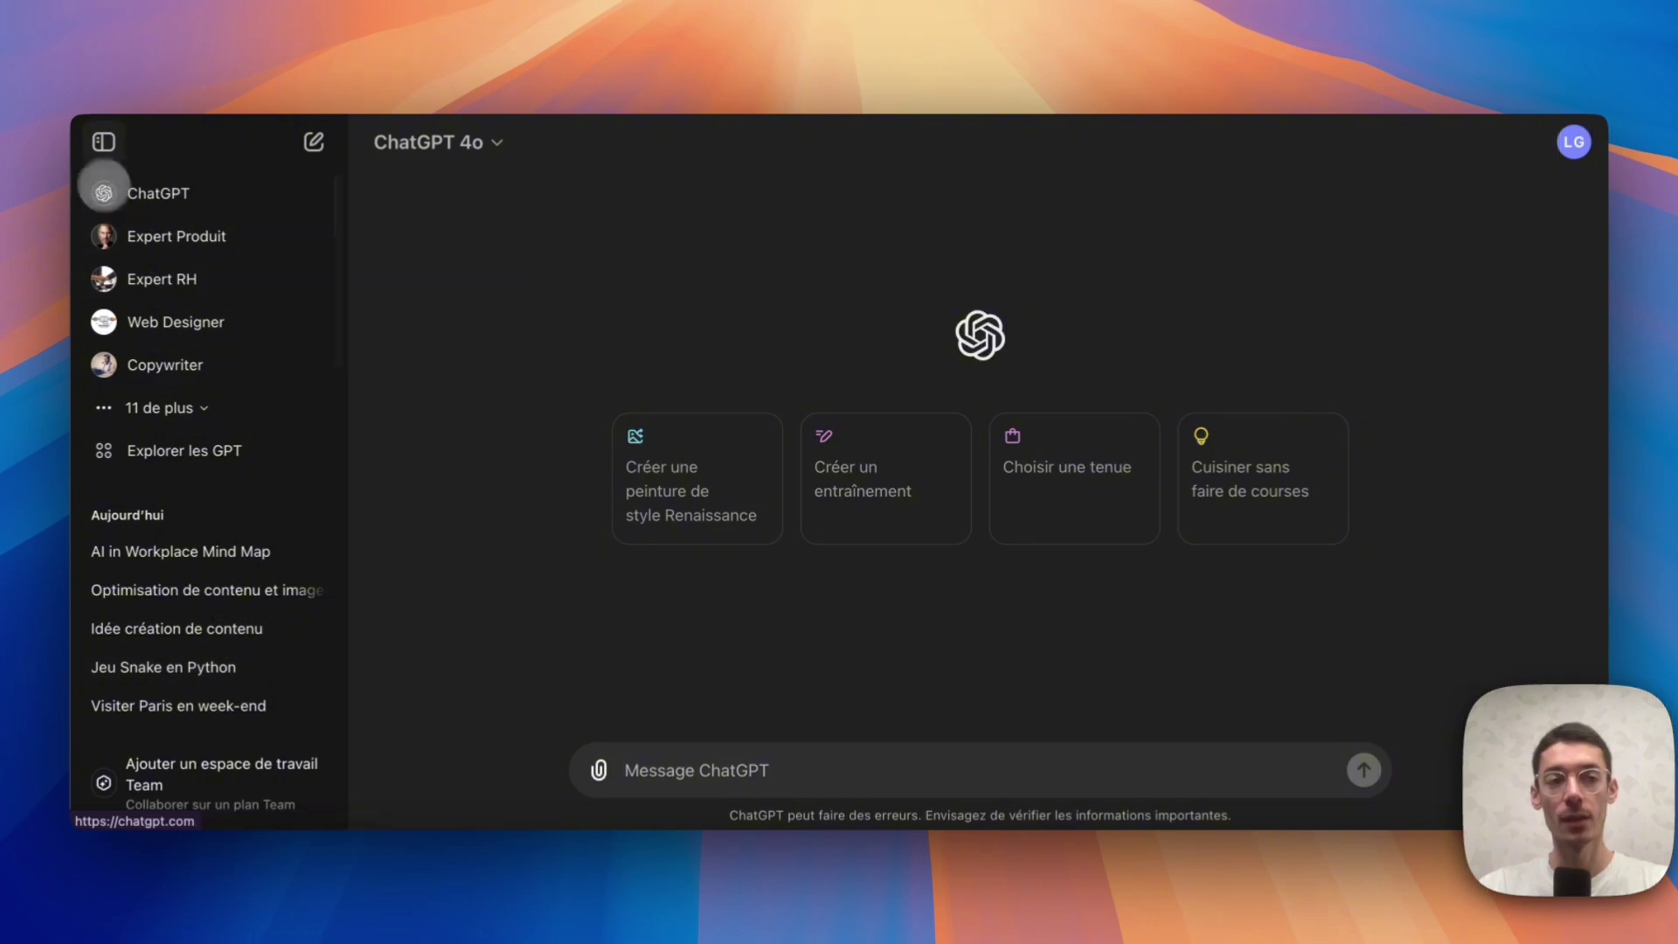
{"action": "left_click", "coordinate": [103, 142]}
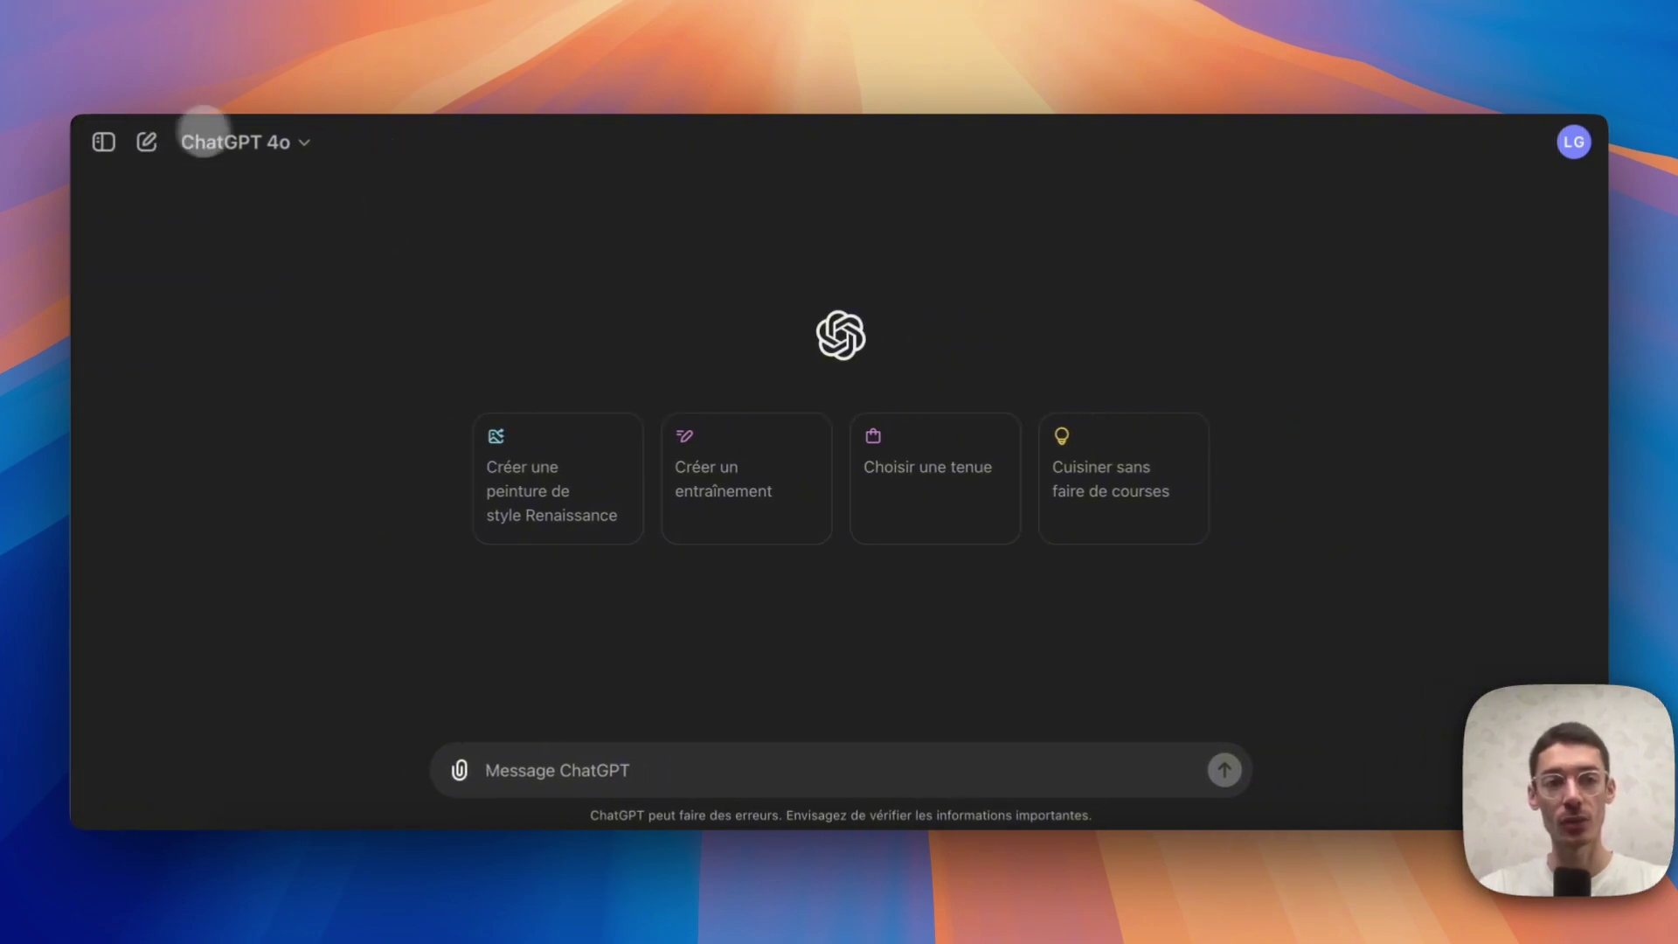
{"action": "left_click", "coordinate": [103, 142]}
Reopen the "AI in Workplace Mind Map" conversation to review its diagram, and start a new chat
{"action": "left_click", "coordinate": [225, 551]}
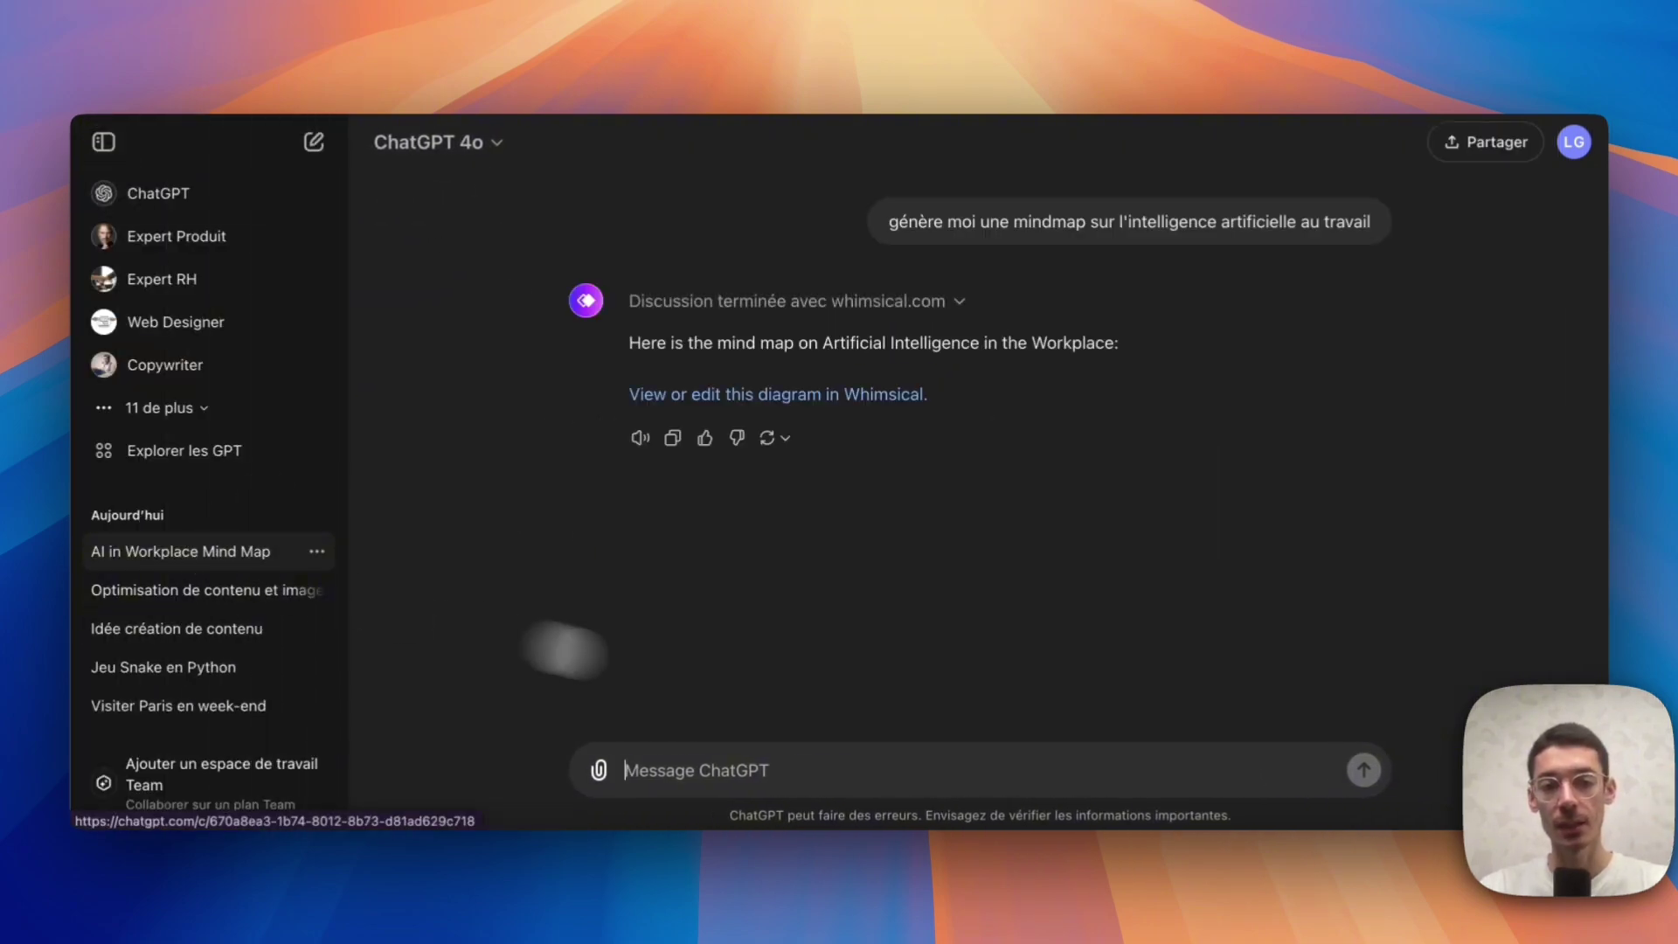
{"action": "scroll", "coordinate": [861, 455], "scroll_direction": "down", "scroll_amount": 3}
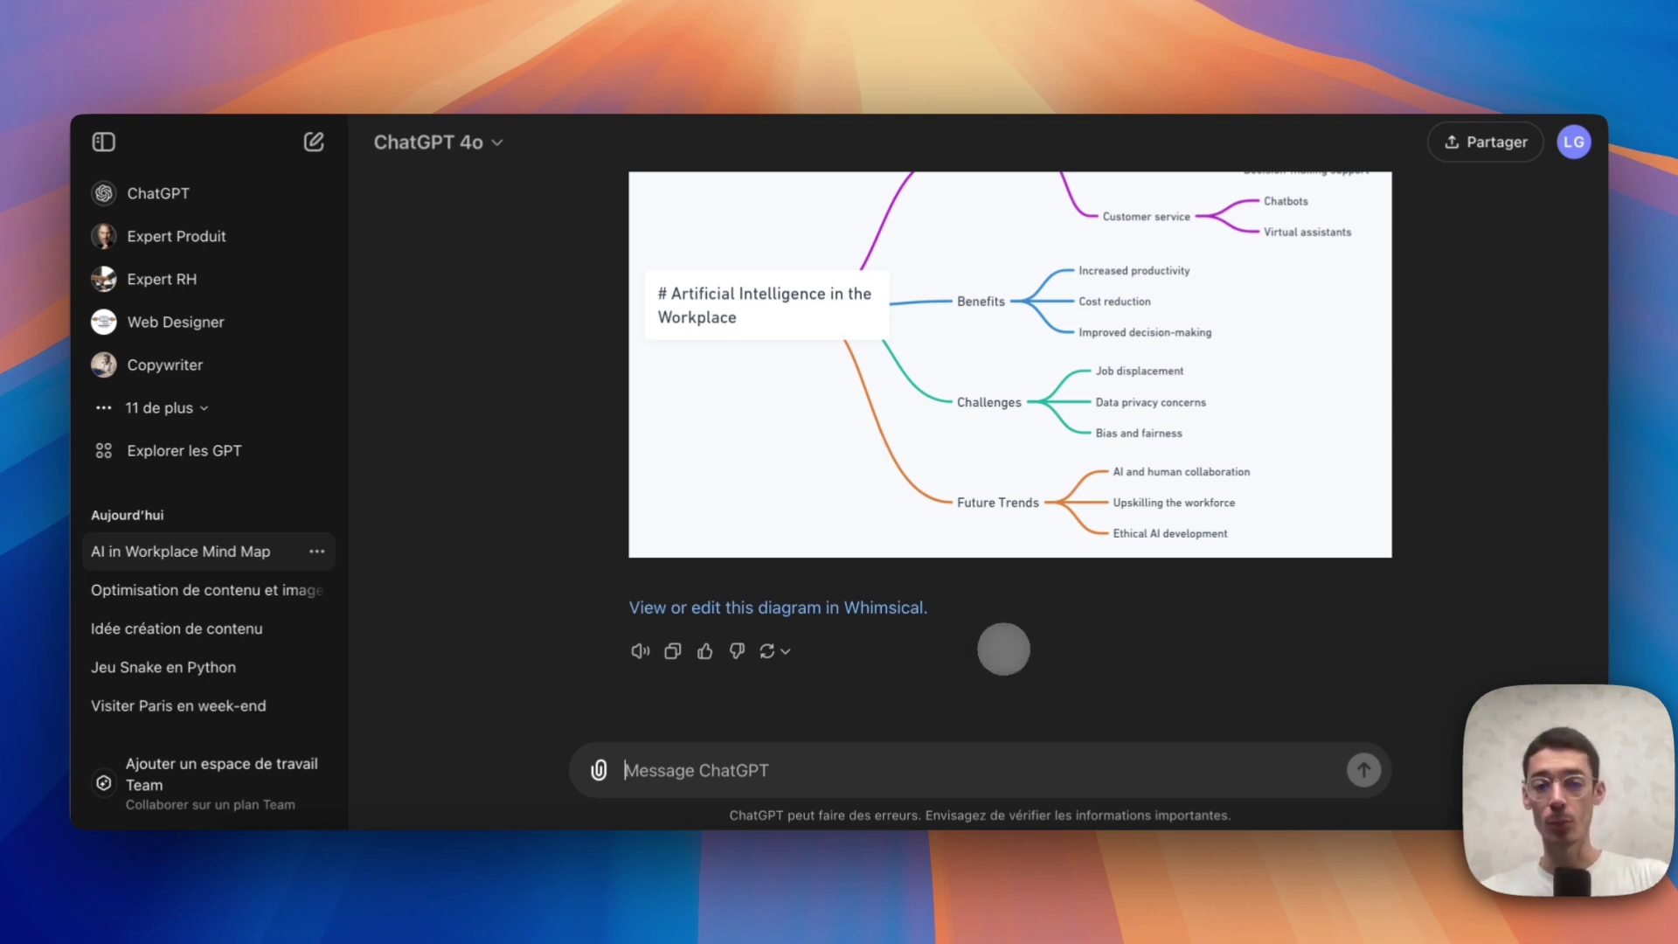
{"action": "scroll", "coordinate": [998, 650], "scroll_direction": "up", "scroll_amount": 5}
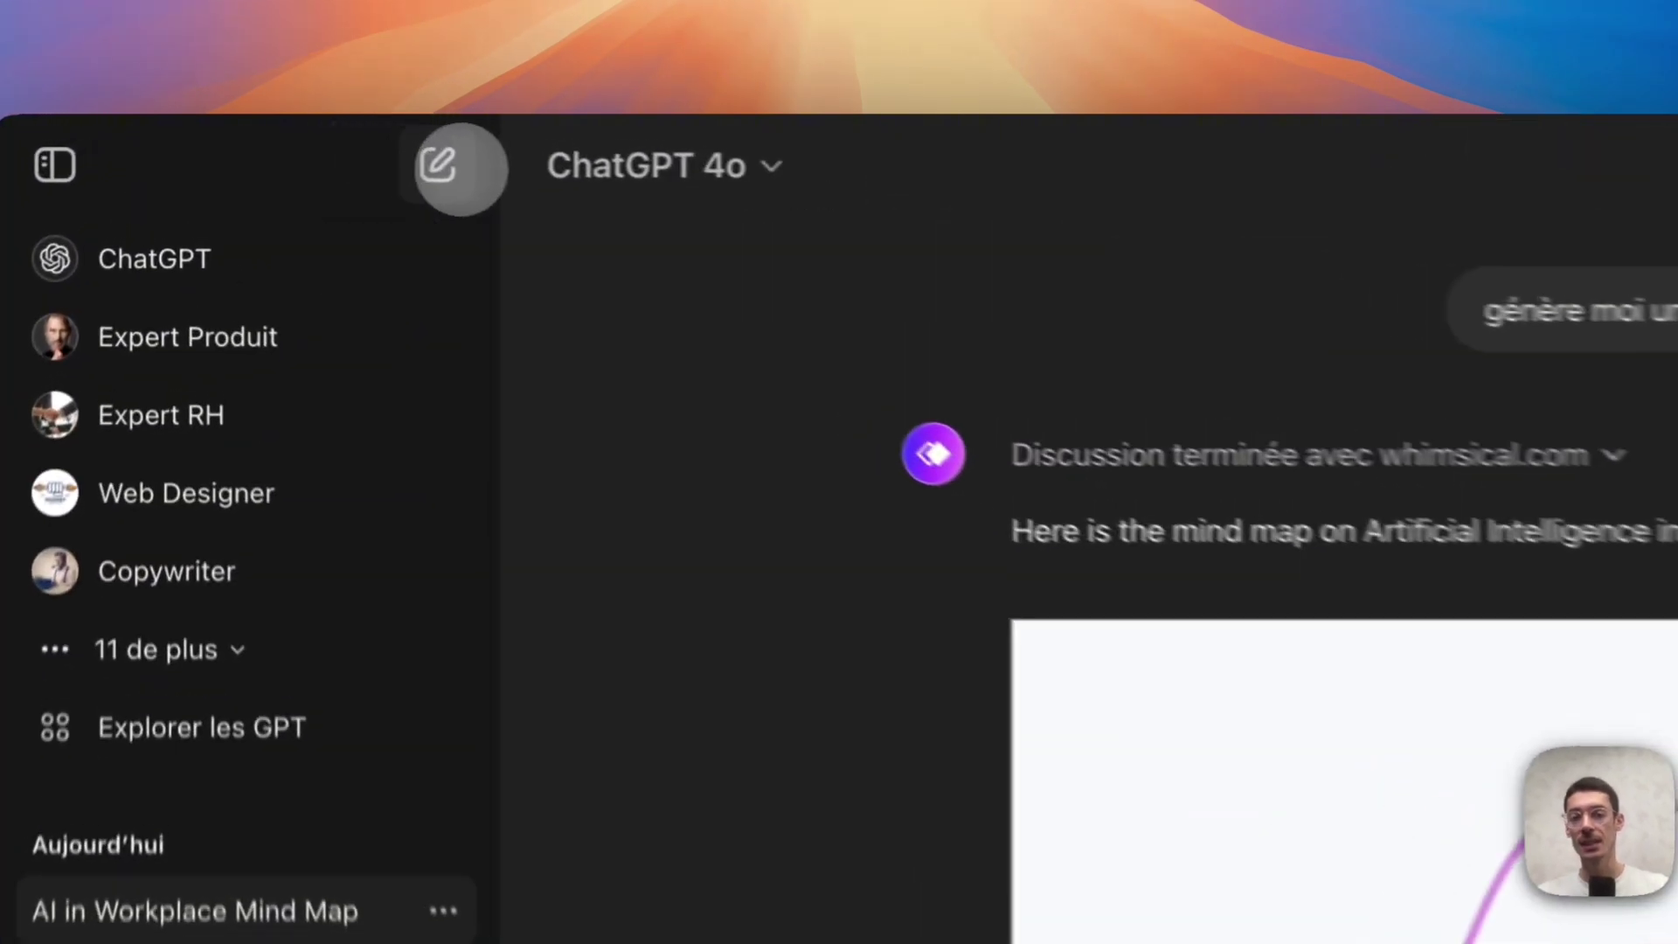
{"action": "left_click", "coordinate": [313, 141]}
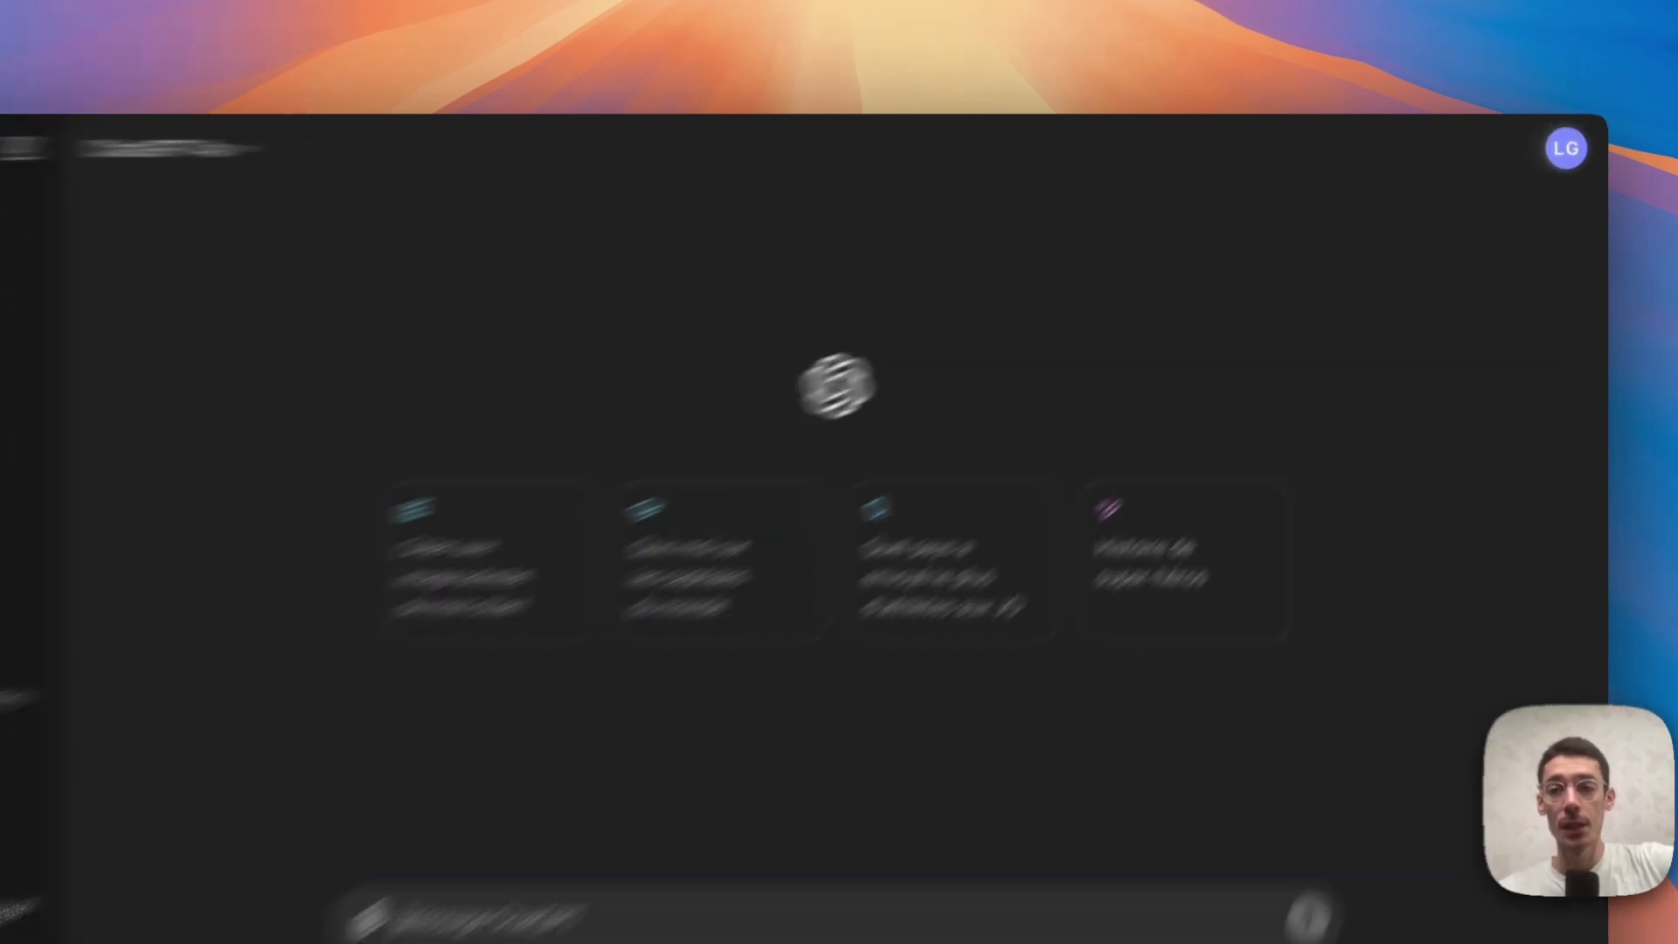
Open the Personnaliser ChatGPT settings and examine the first custom-instructions question with its Amorces de réflexion suggestions
{"action": "left_click", "coordinate": [1571, 141]}
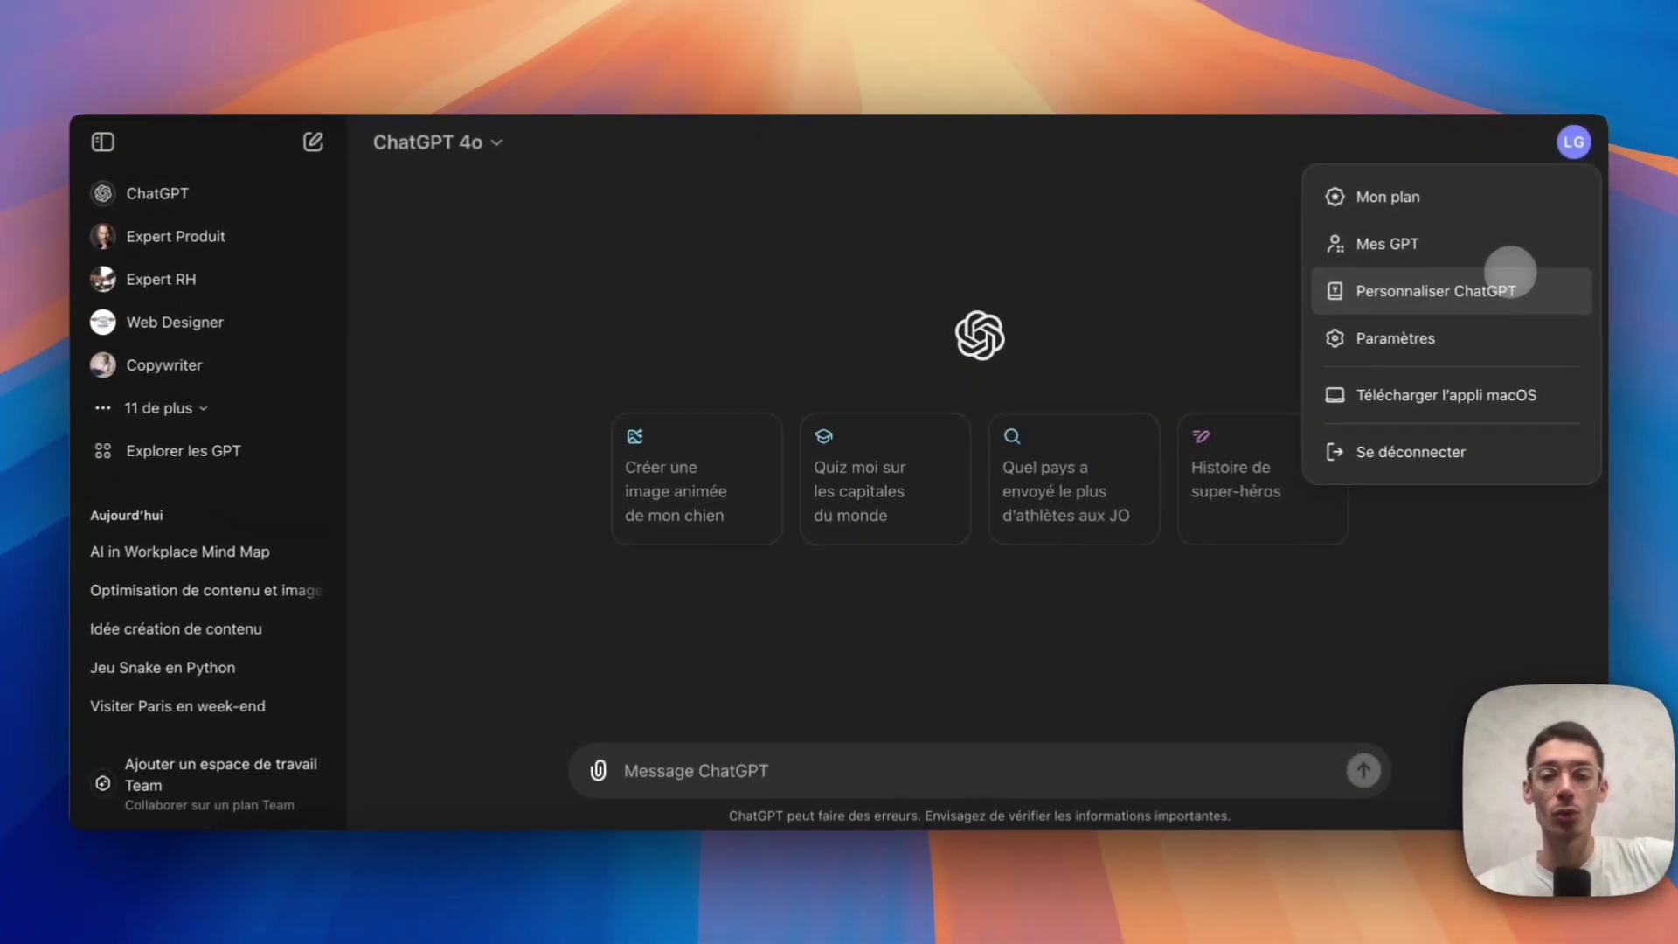
{"action": "left_click", "coordinate": [1507, 288]}
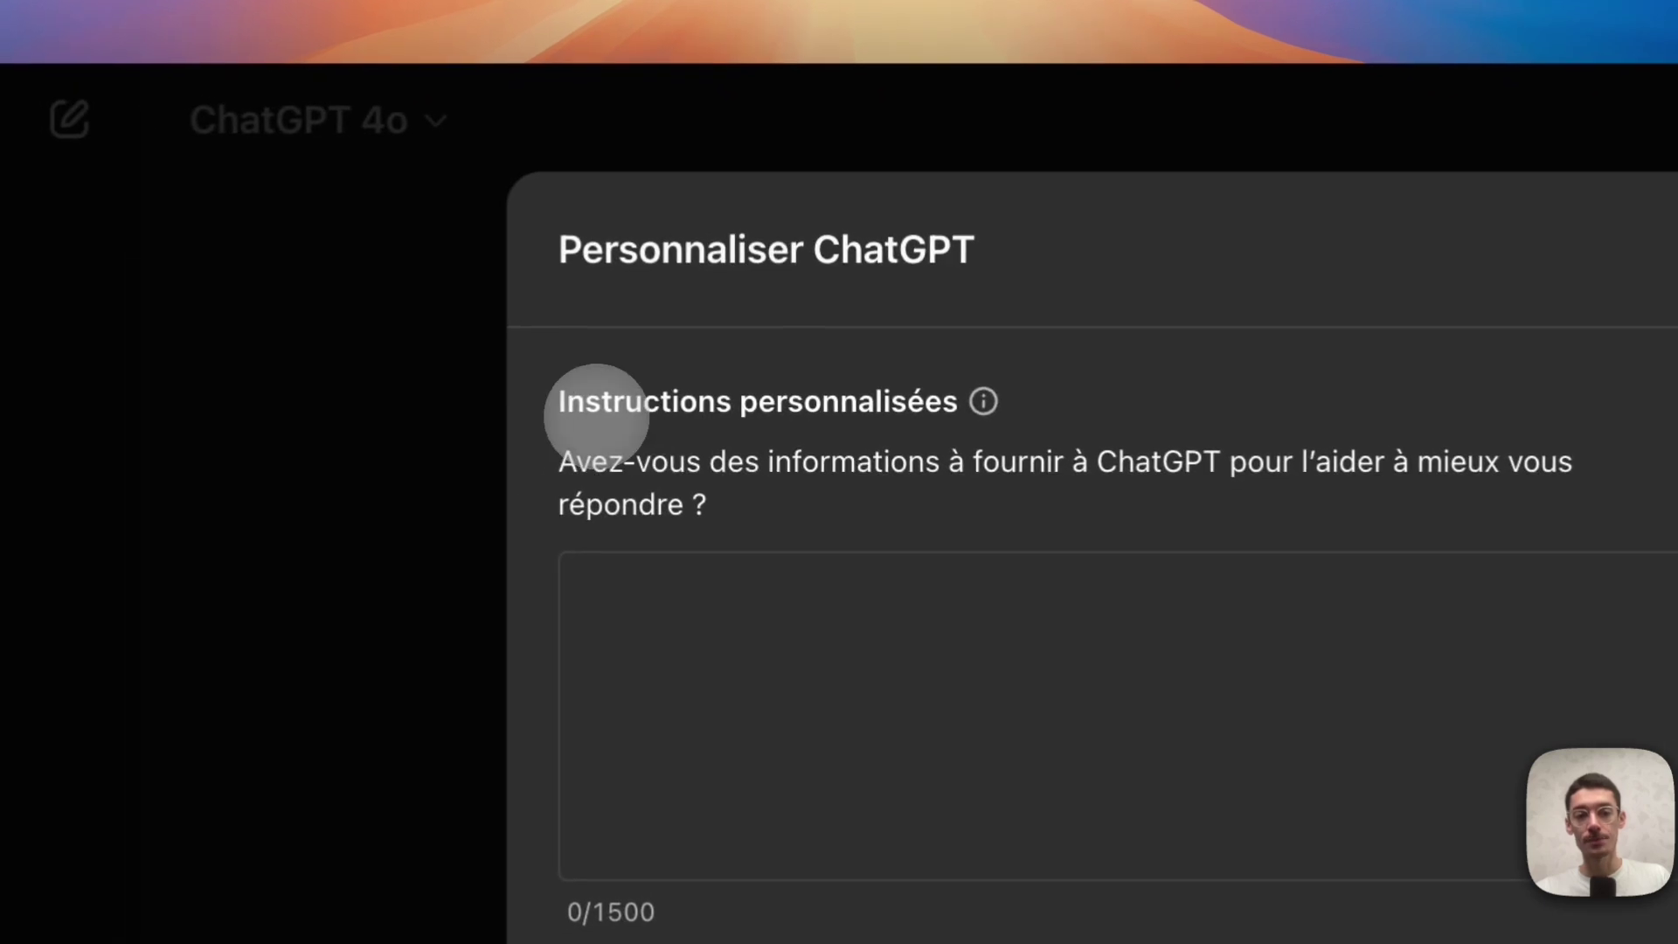
{"action": "left_click_drag", "start_coordinate": [170, 451], "coordinate": [692, 542]}
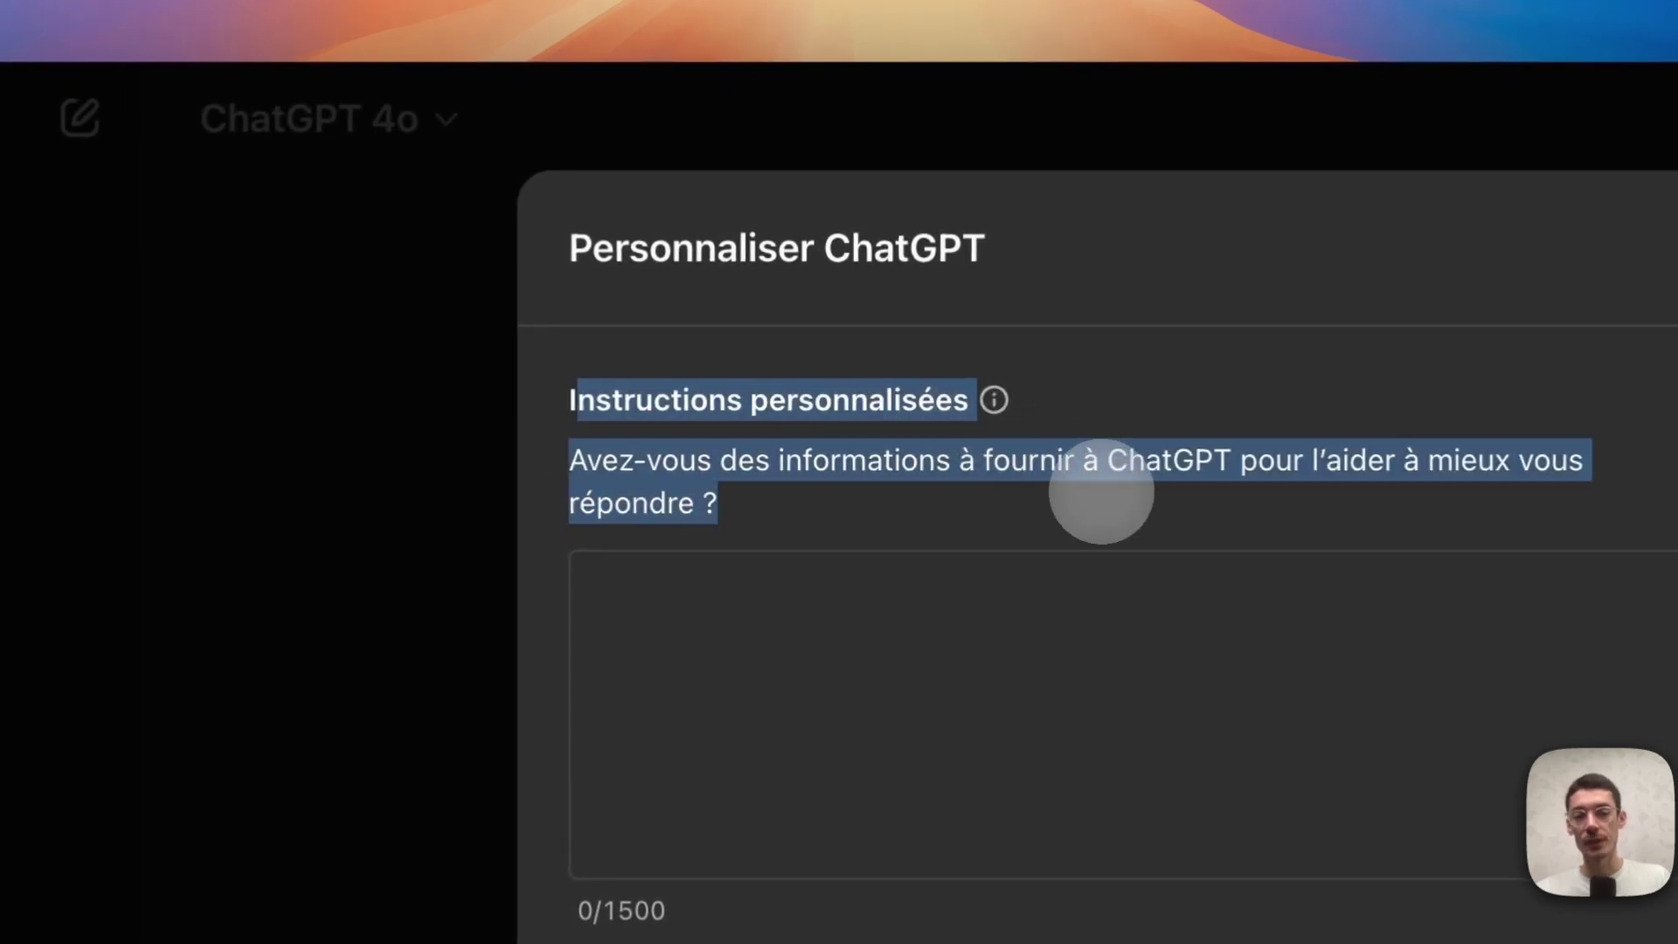
{"action": "left_click", "coordinate": [1081, 643]}
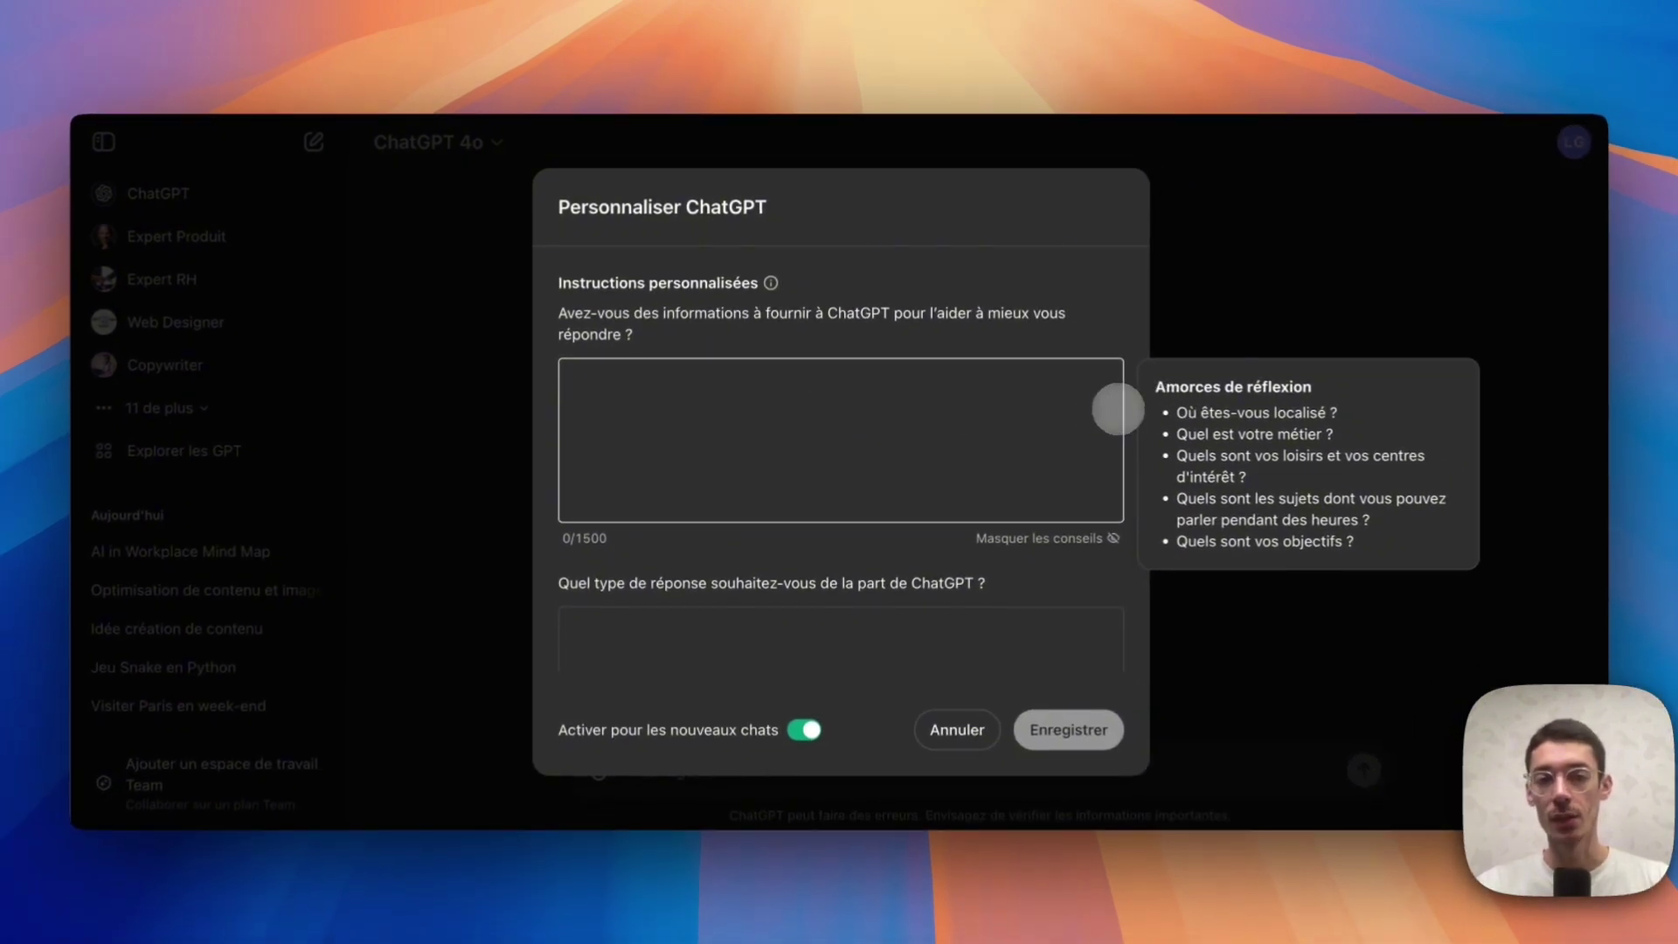
Examine the question on the desired response type, its suggestions and the Fonctionnalités de GPT-4, and close the customization without saving
{"action": "scroll", "coordinate": [1037, 548], "scroll_direction": "down", "scroll_amount": 3}
{"action": "left_click", "coordinate": [854, 550]}
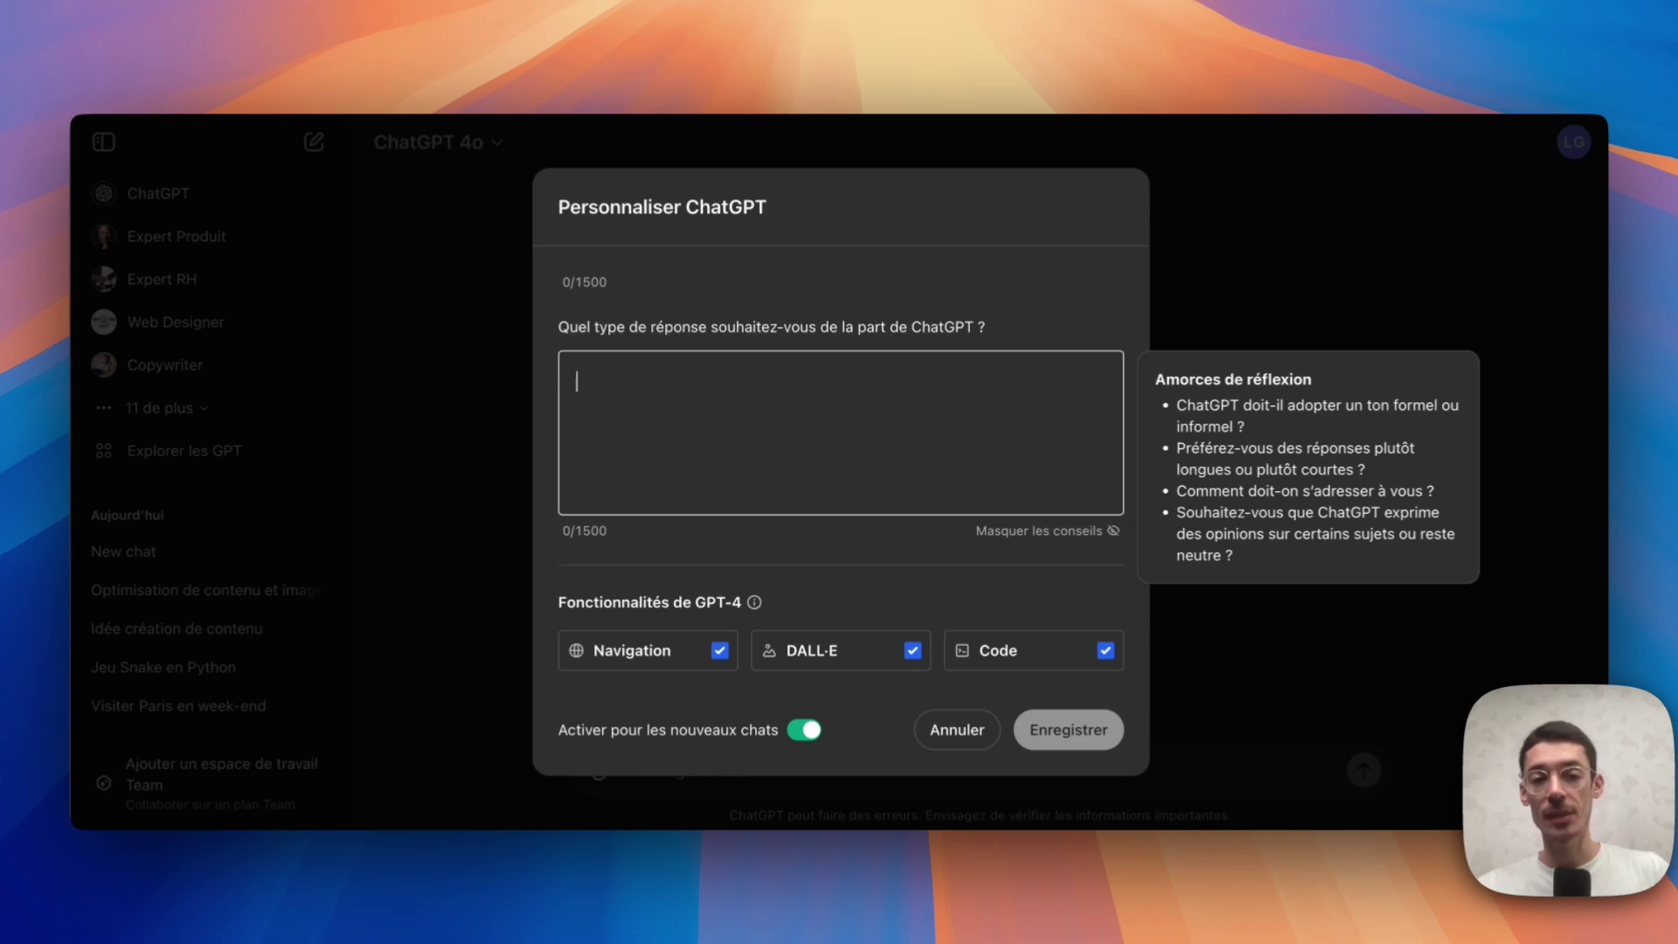
{"action": "left_click", "coordinate": [1038, 421]}
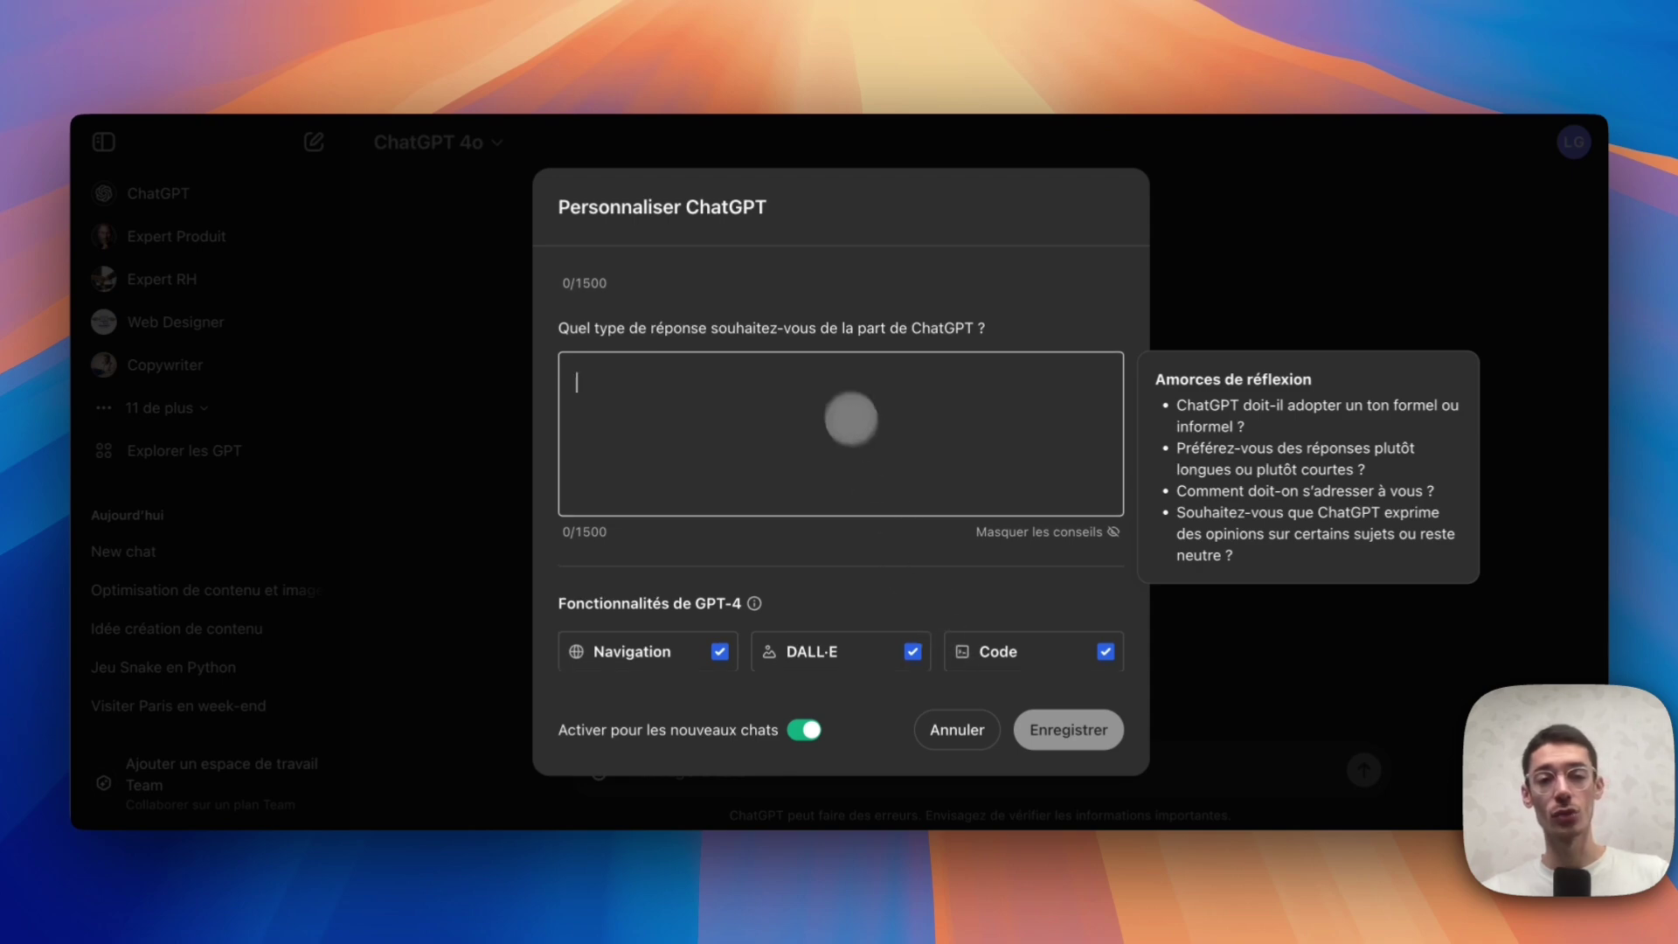
{"action": "scroll", "coordinate": [847, 416], "scroll_direction": "up", "scroll_amount": 3}
{"action": "scroll", "coordinate": [848, 440], "scroll_direction": "down", "scroll_amount": 1}
{"action": "scroll", "coordinate": [852, 446], "scroll_direction": "down", "scroll_amount": 1}
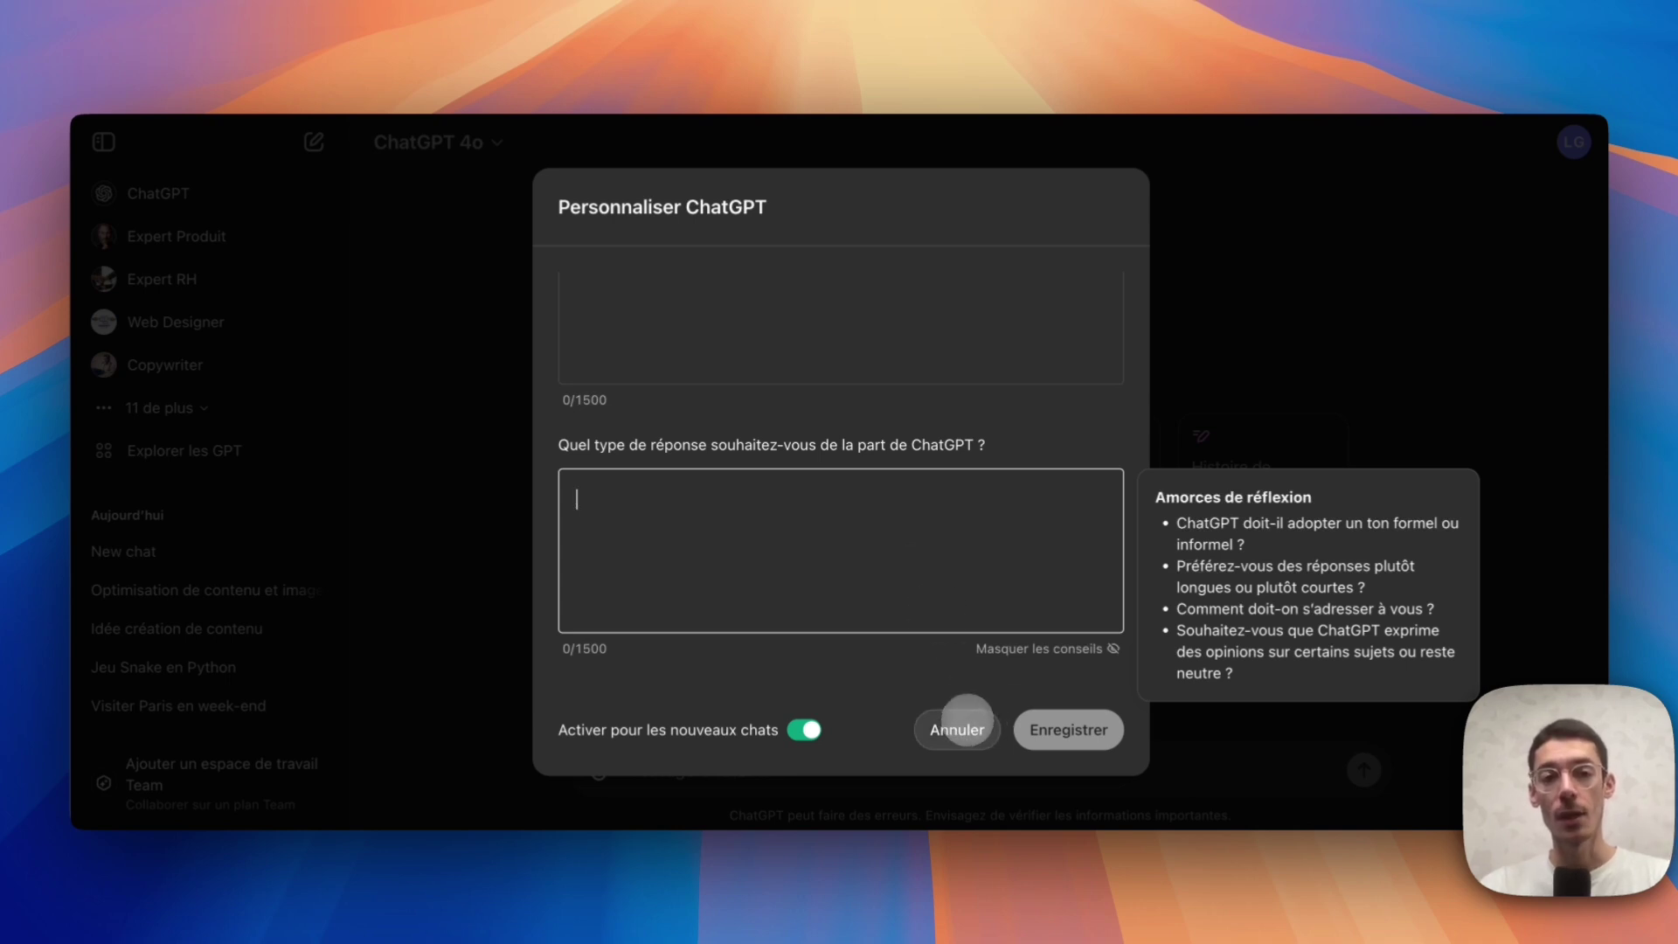
{"action": "left_click", "coordinate": [957, 729]}
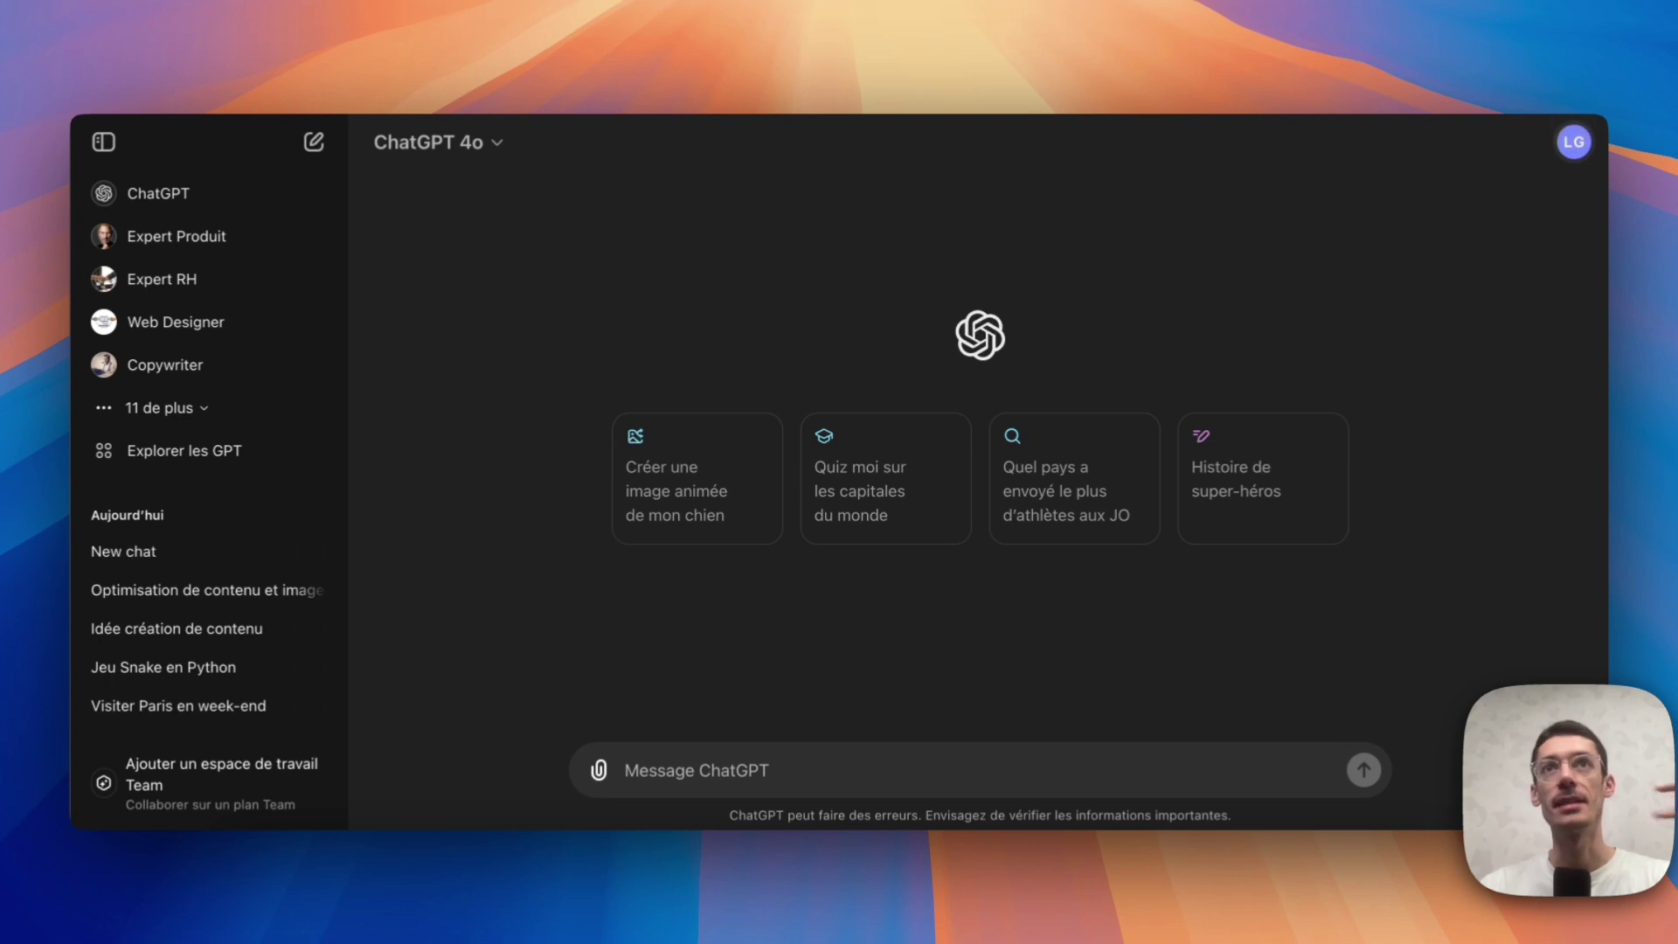
Examine the Mémoire option in the Personnalisation settings and its list of stored memories, and close the settings
{"action": "left_click", "coordinate": [1574, 142]}
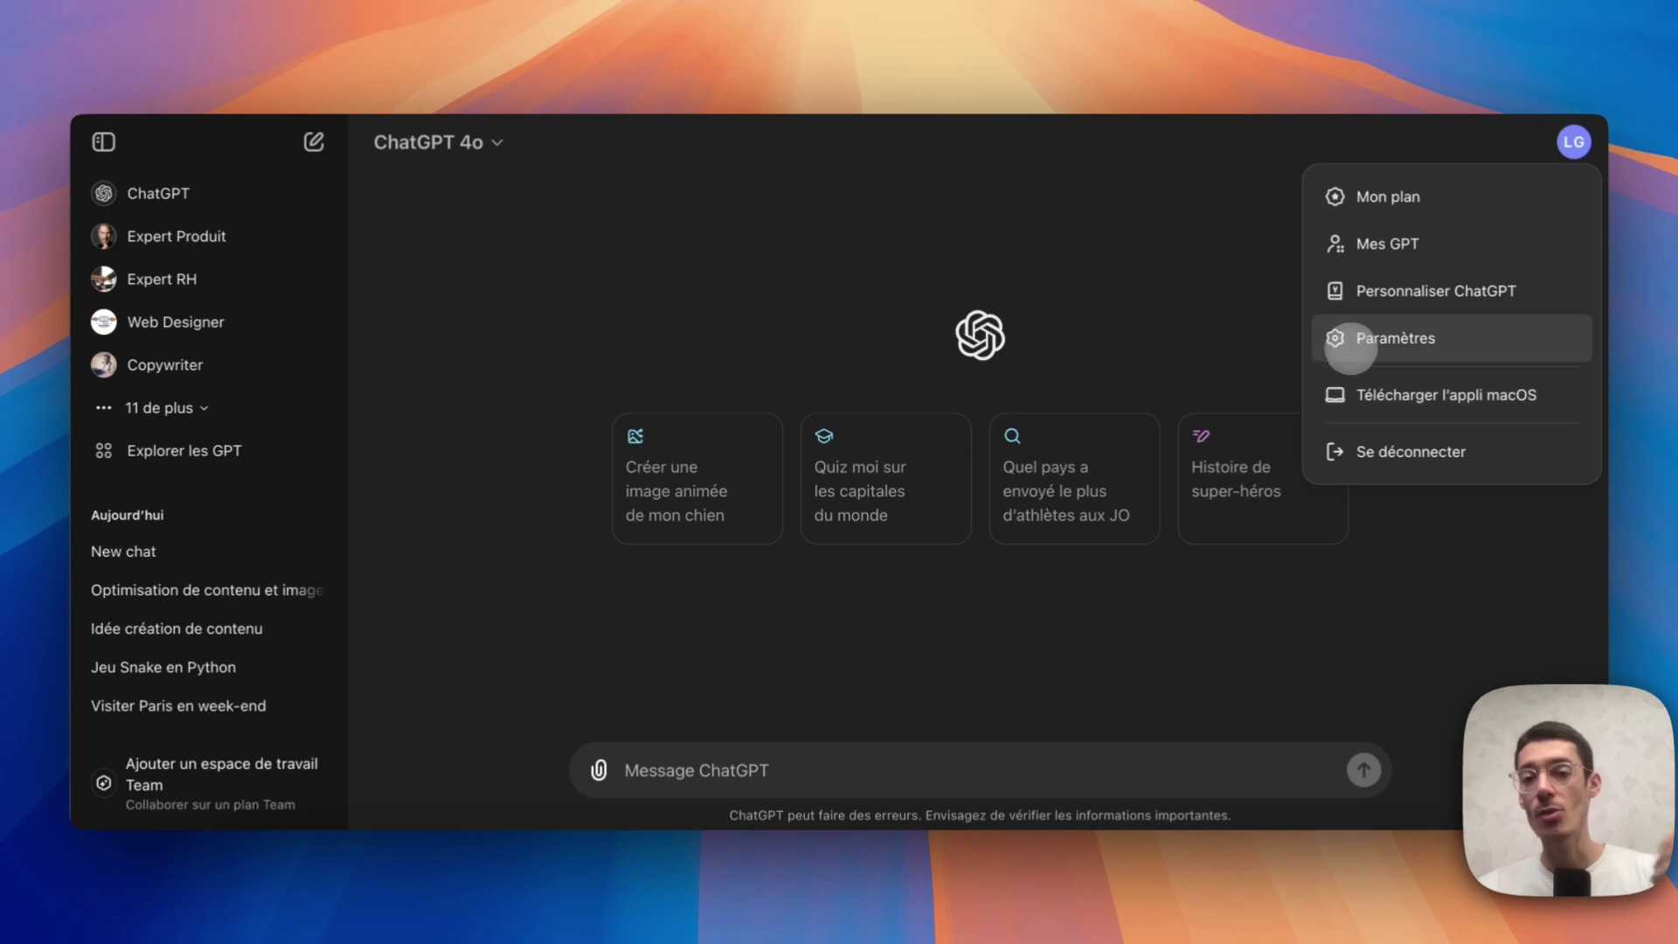
{"action": "left_click", "coordinate": [1351, 343]}
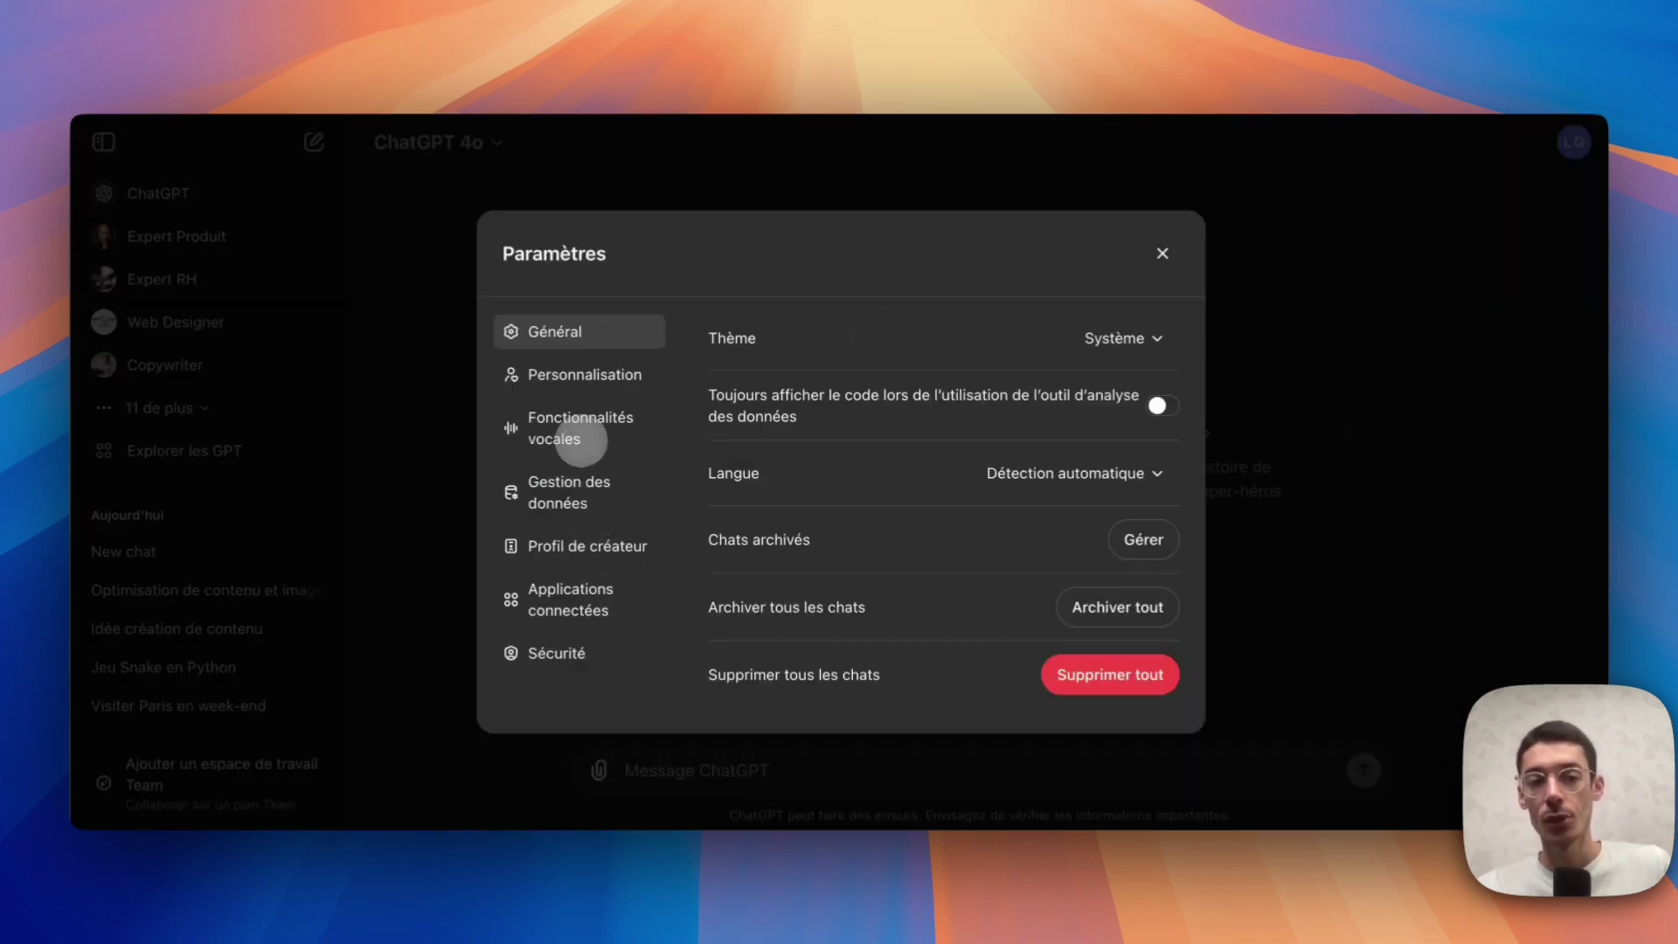
{"action": "left_click", "coordinate": [581, 374]}
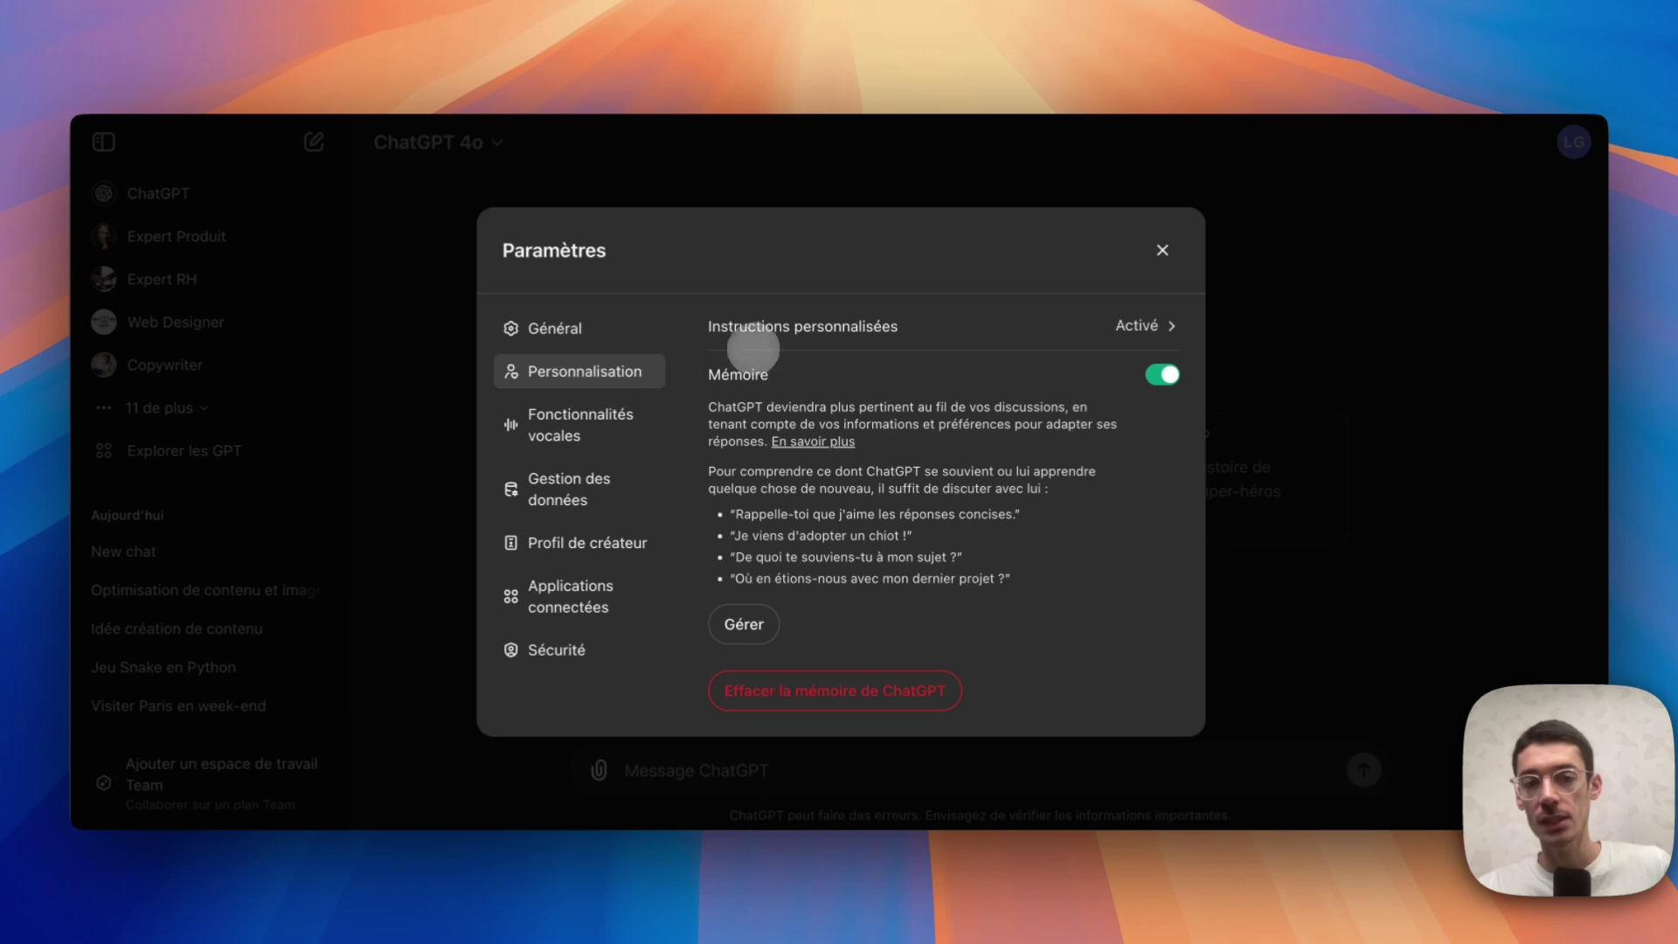
{"action": "left_click_drag", "start_coordinate": [855, 362], "coordinate": [712, 364]}
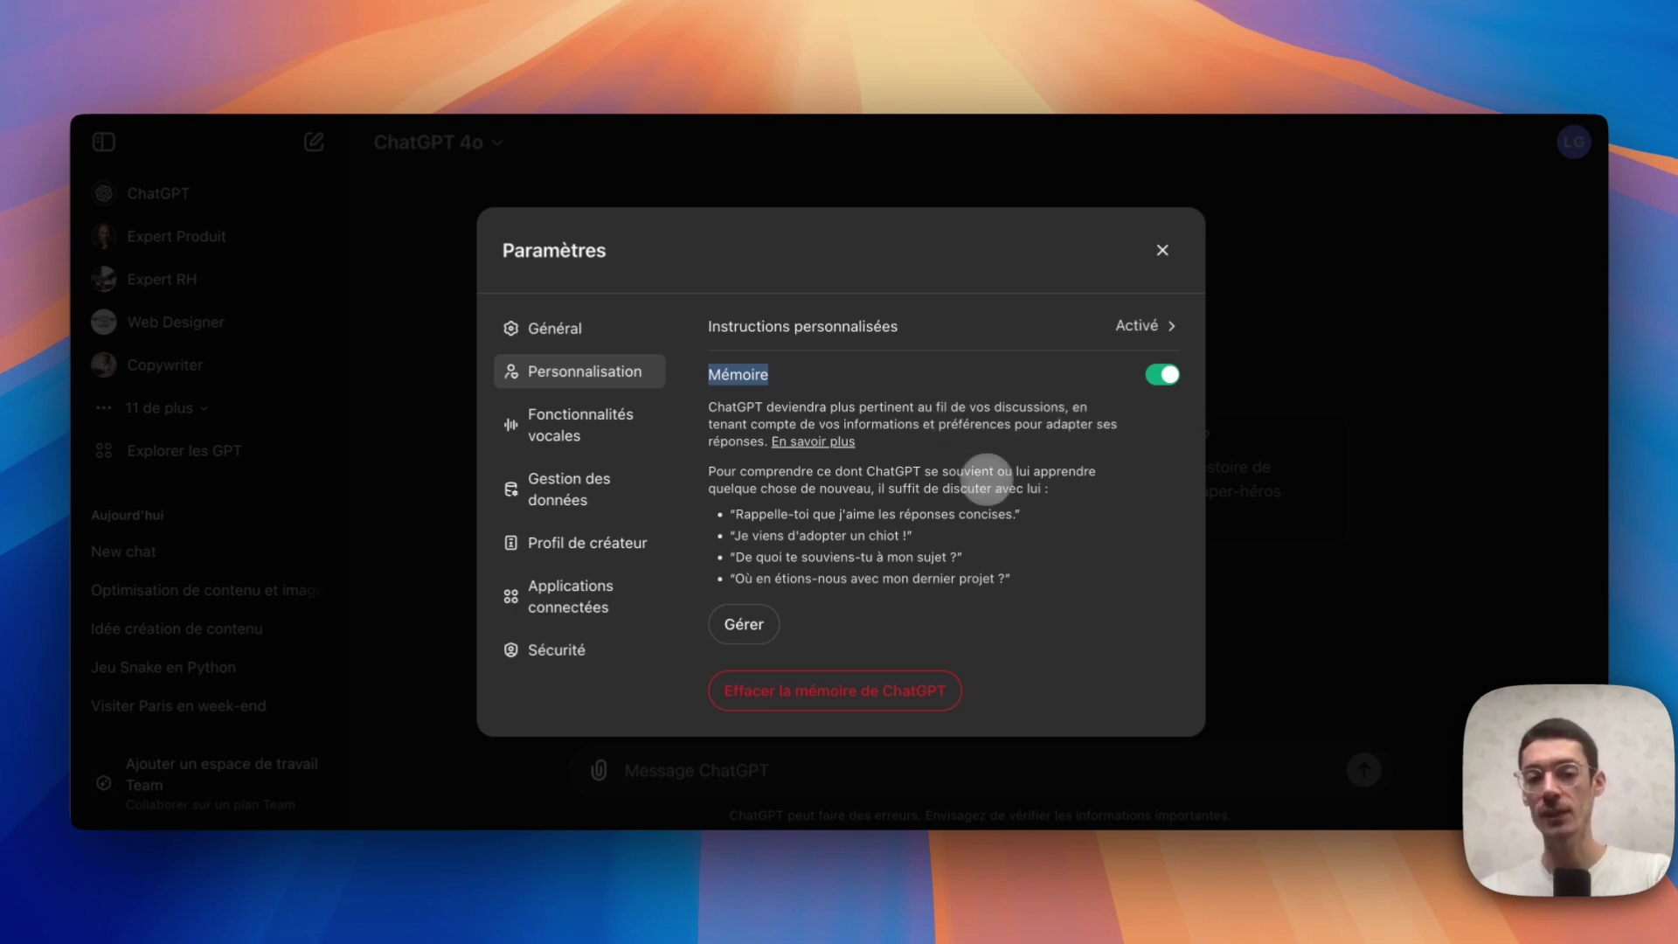
{"action": "left_click", "coordinate": [743, 624]}
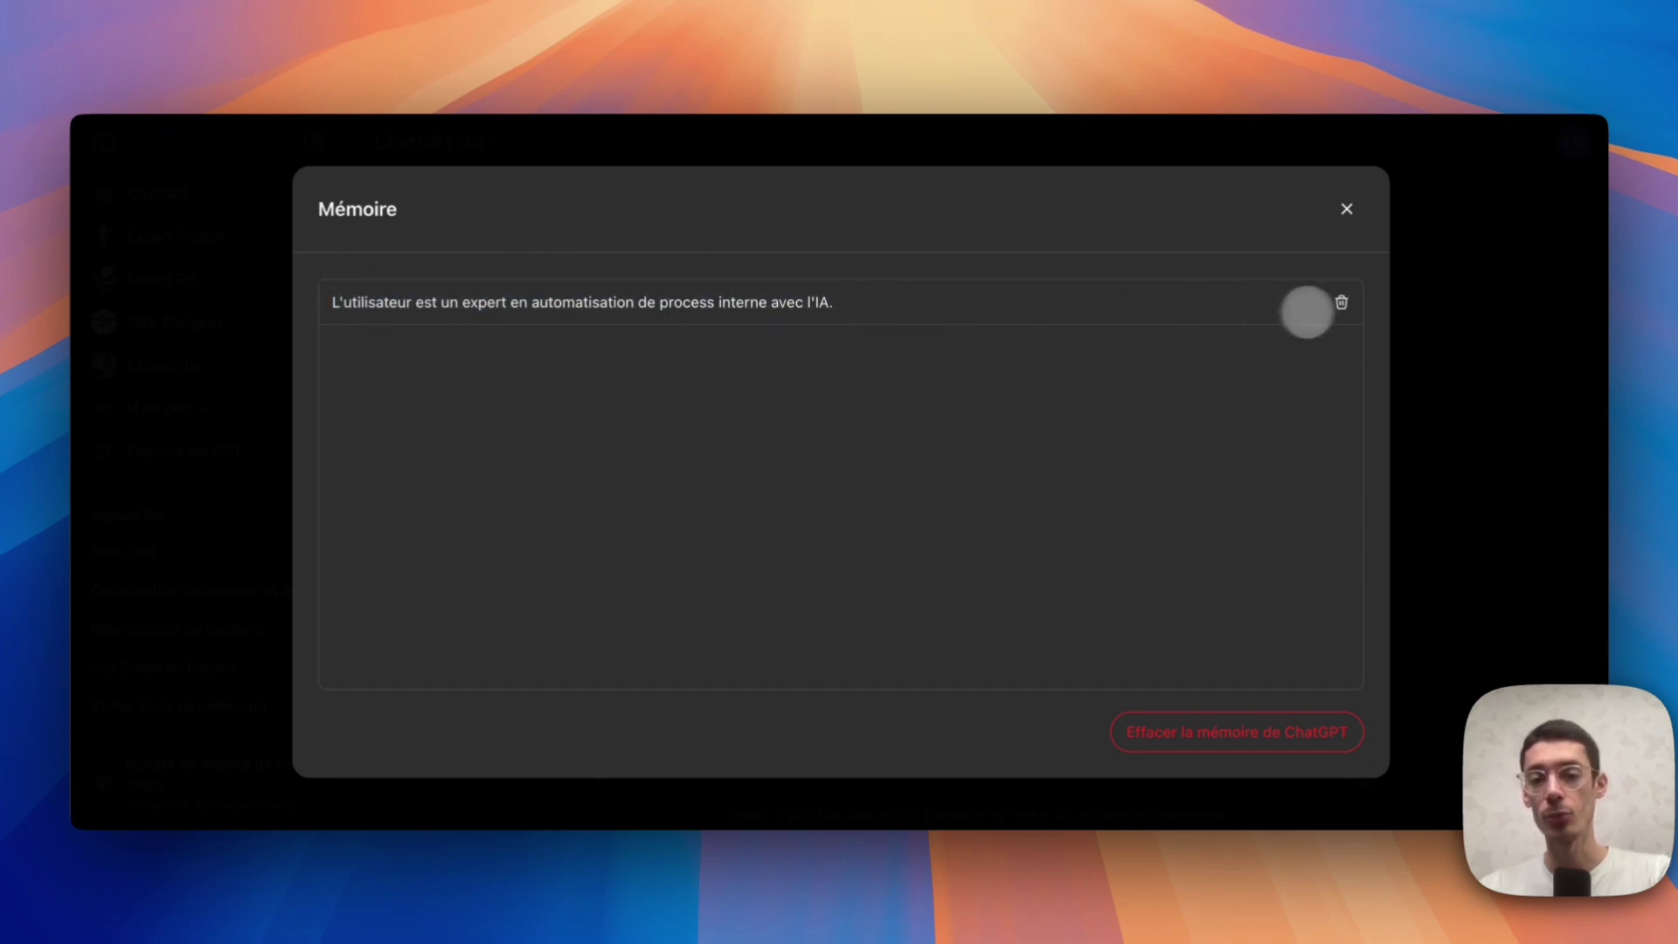
{"action": "left_click", "coordinate": [1347, 208]}
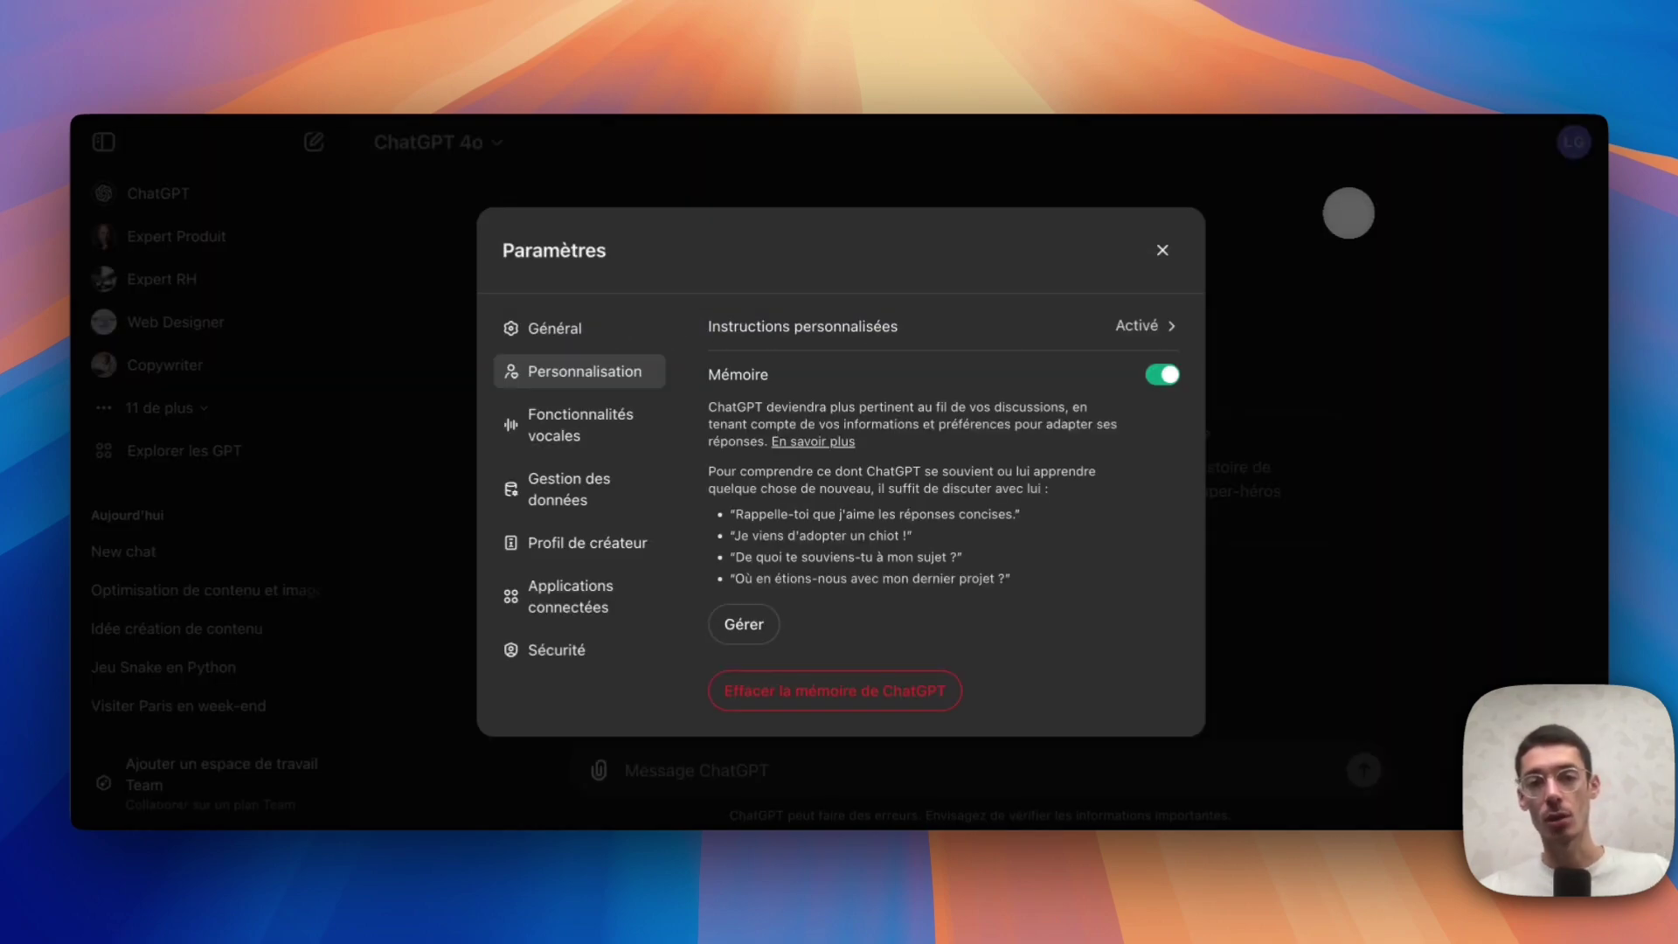
{"action": "left_click", "coordinate": [1162, 250]}
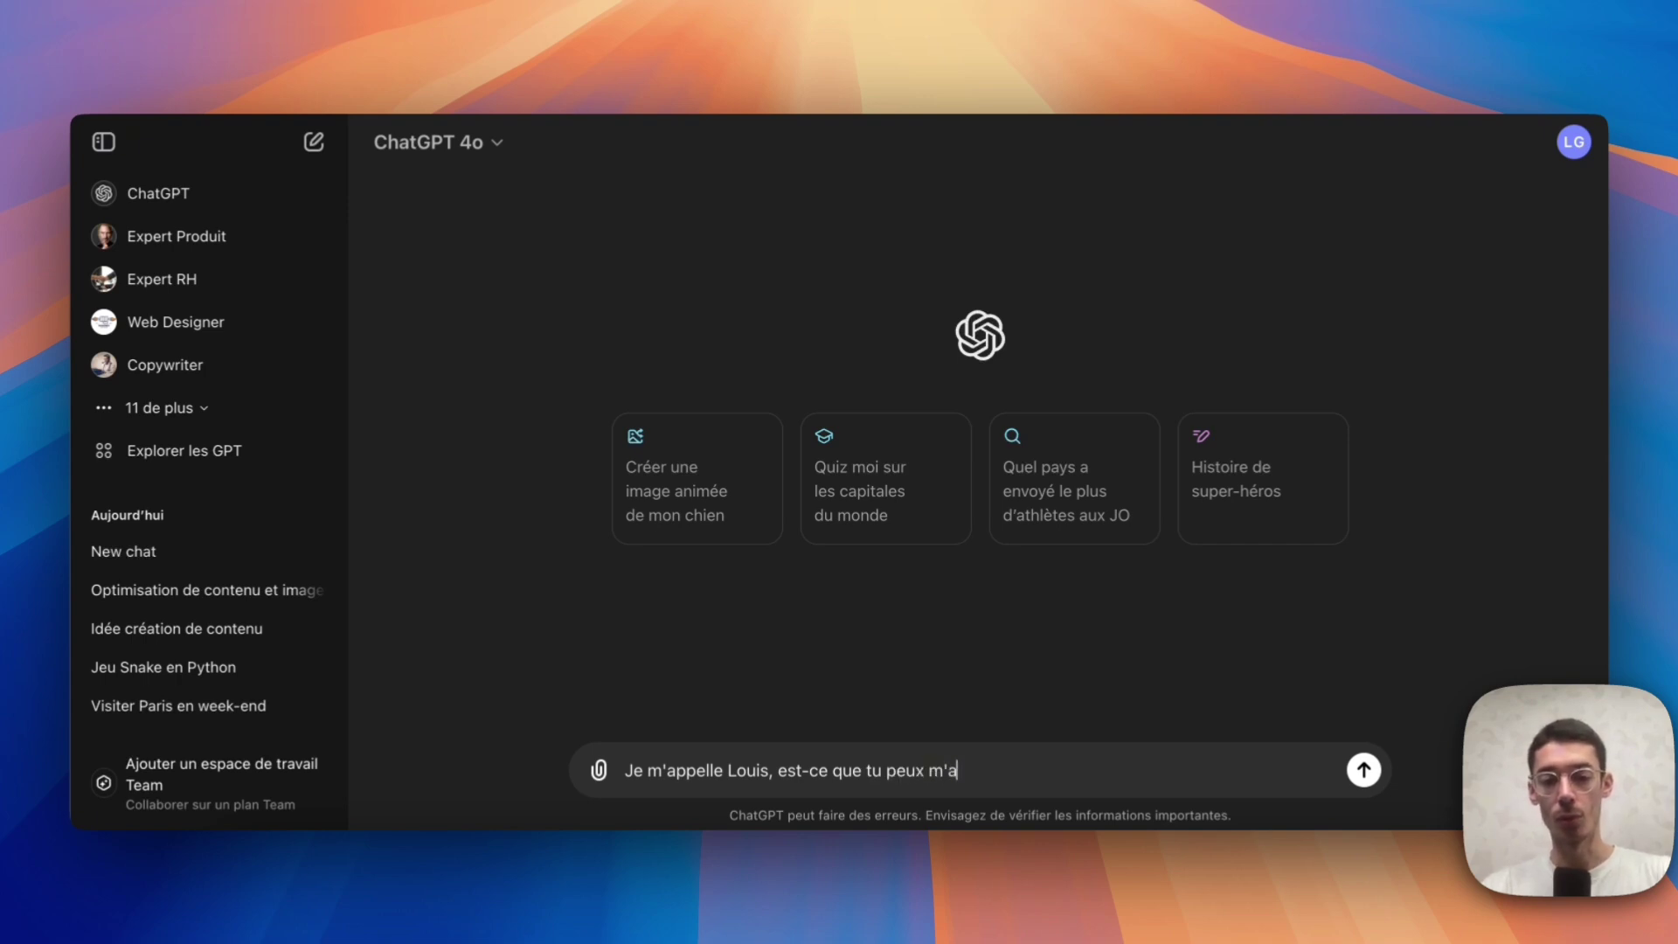
Send a message that gives the user's first name and asks "est-ce que tu peux m'aider sur l'IA ?", and check the memory notice
{"action": "key", "text": "Return"}
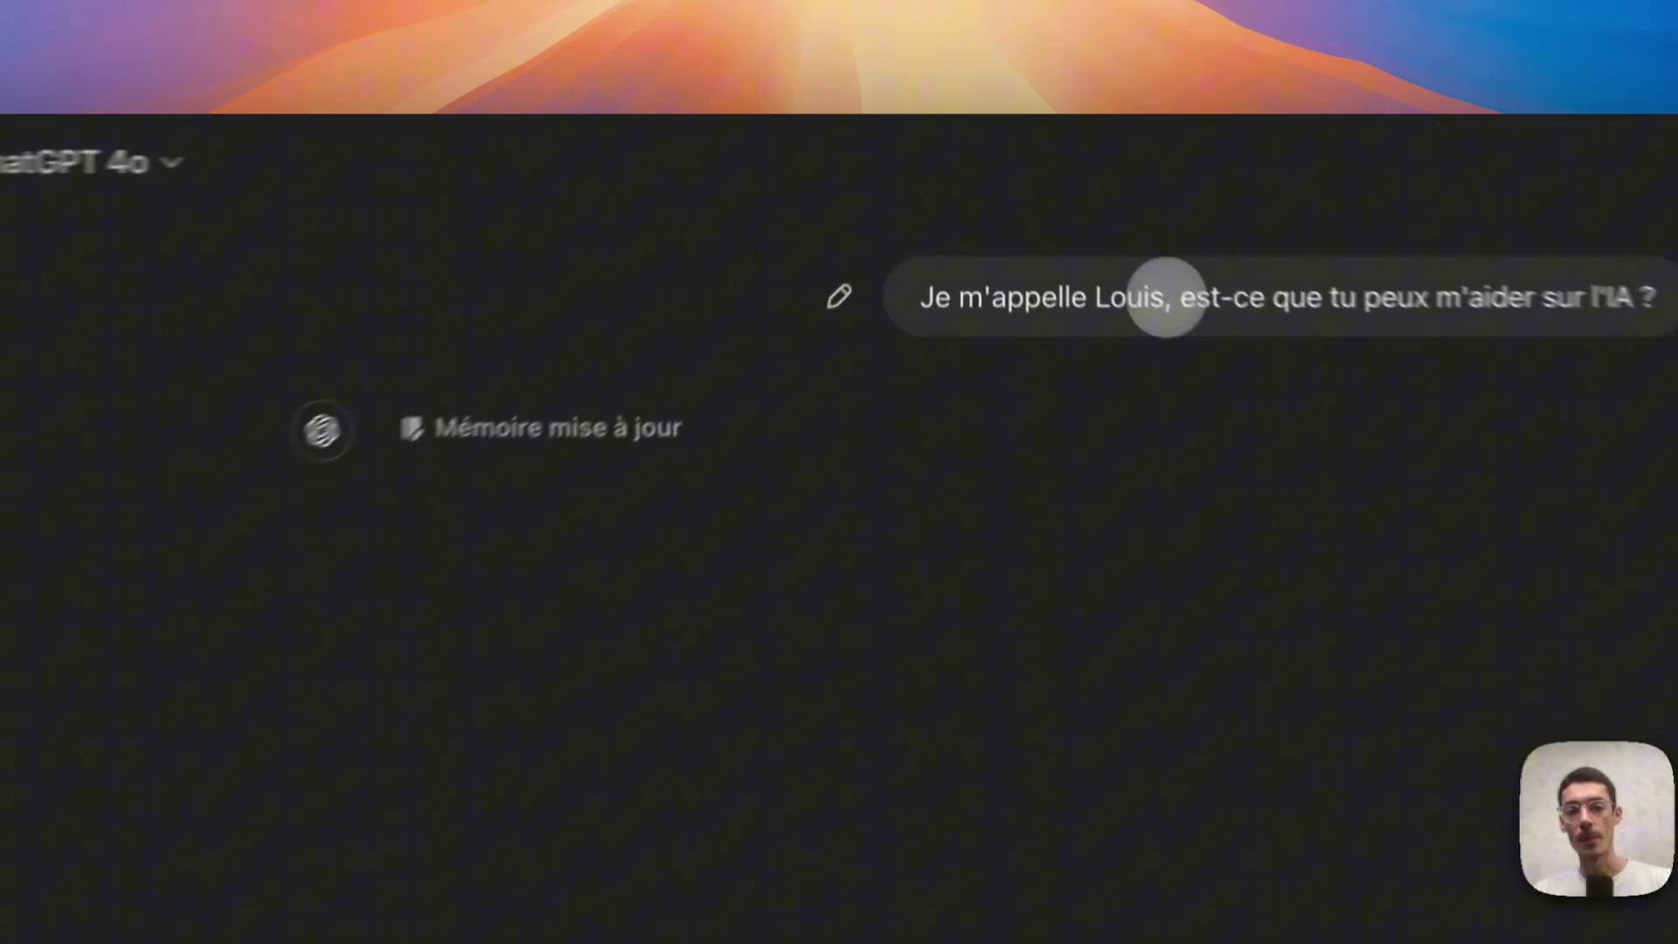
{"action": "left_click_drag", "start_coordinate": [1167, 297], "coordinate": [843, 313]}
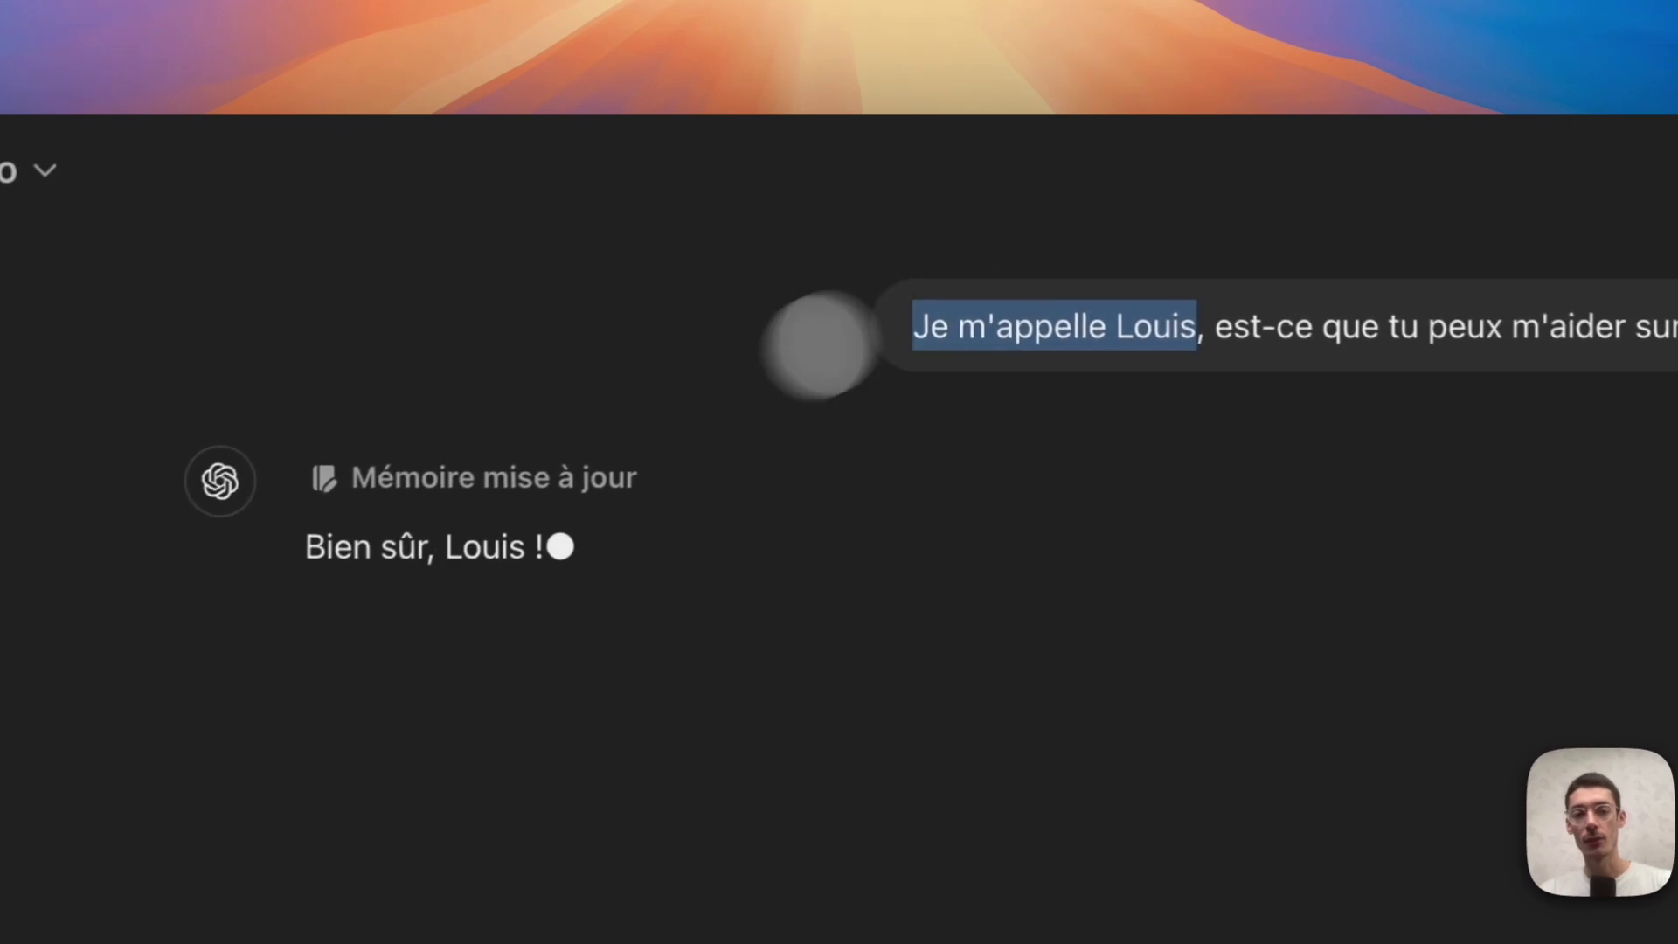
{"action": "mouse_move", "coordinate": [547, 429]}
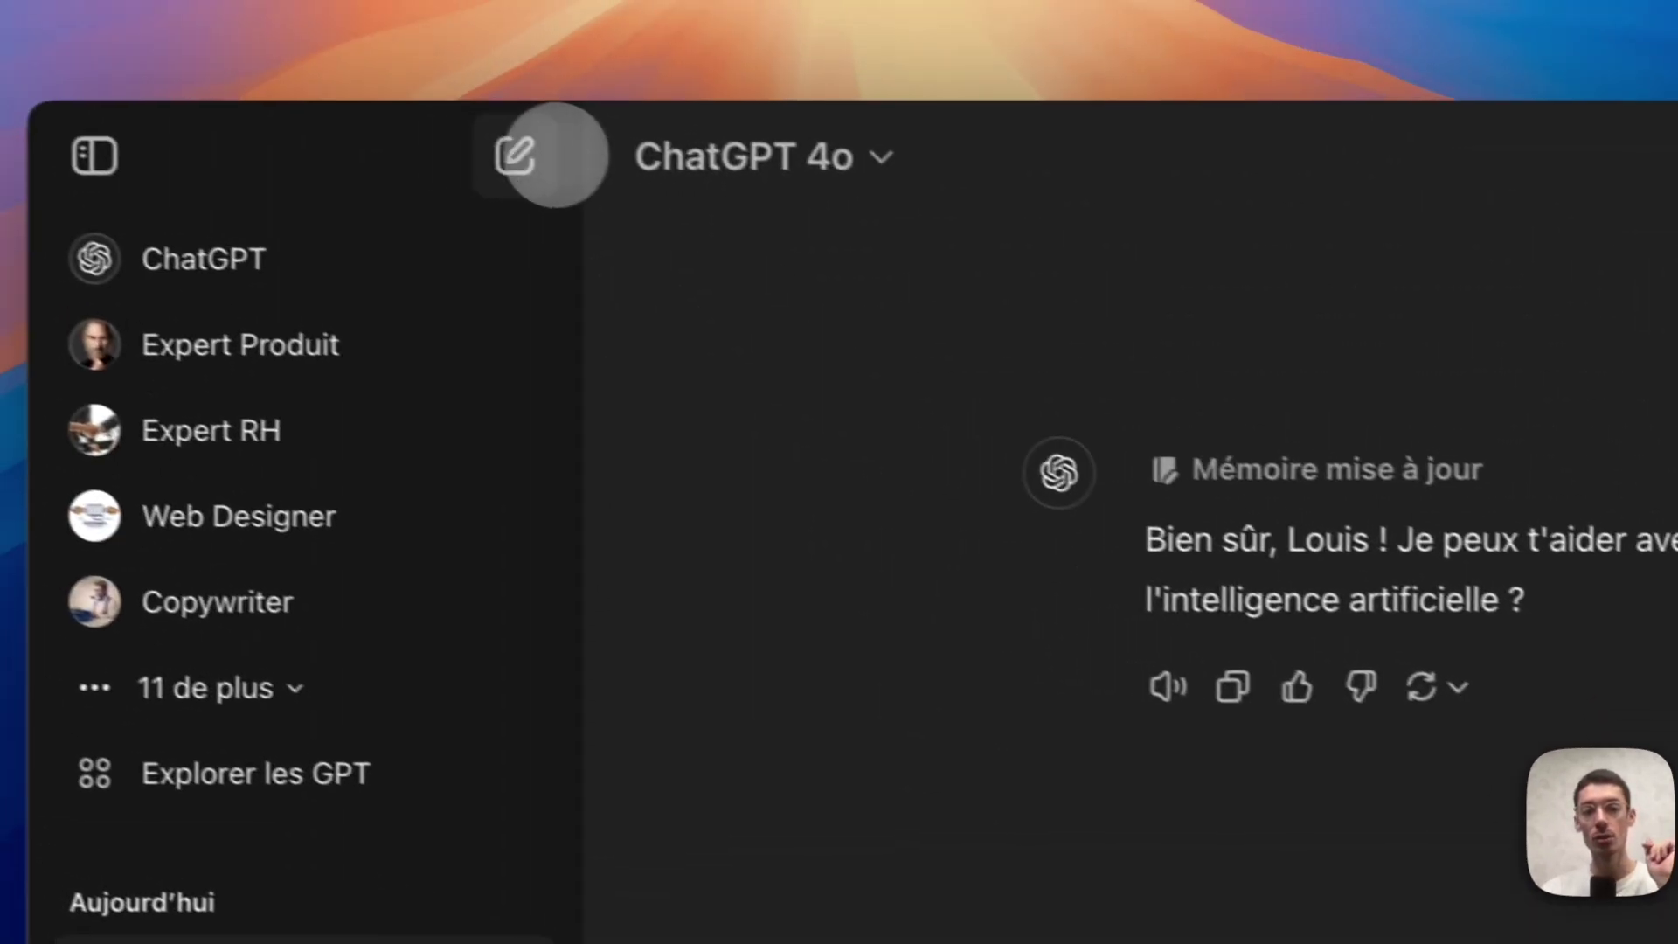
Start a new chat, ask "Comment je m'appelle ?" and review the answer
{"action": "left_click", "coordinate": [515, 155]}
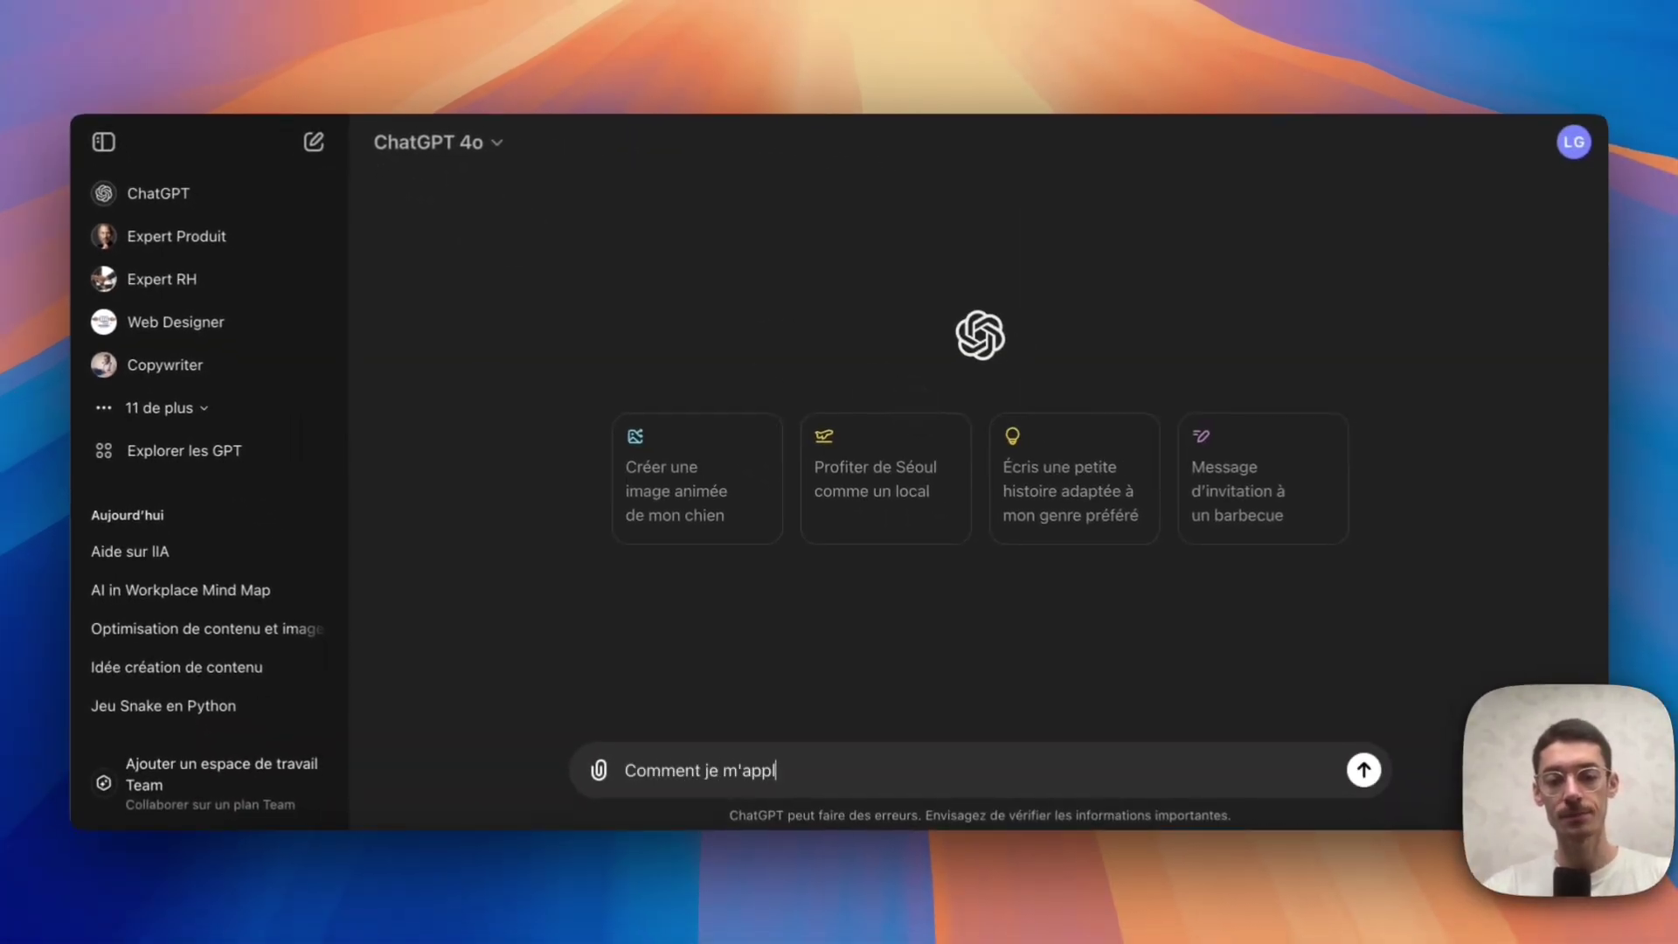
{"action": "type", "text": "?"}
{"action": "key", "text": "Return"}
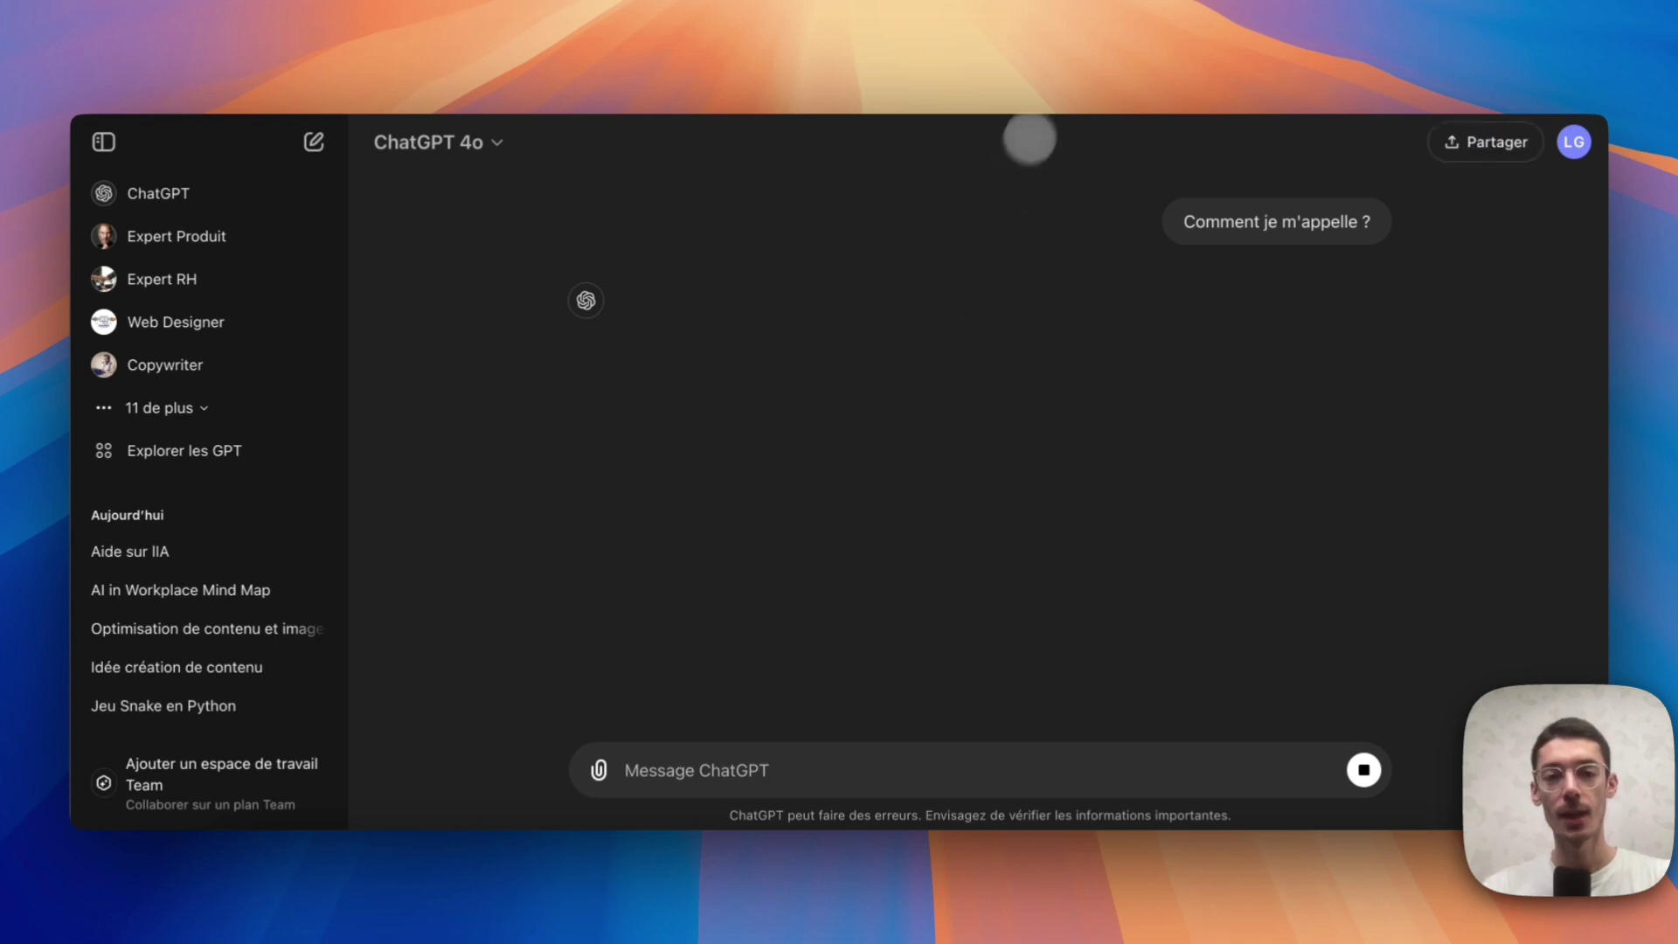
{"action": "left_click_drag", "start_coordinate": [653, 302], "coordinate": [706, 303]}
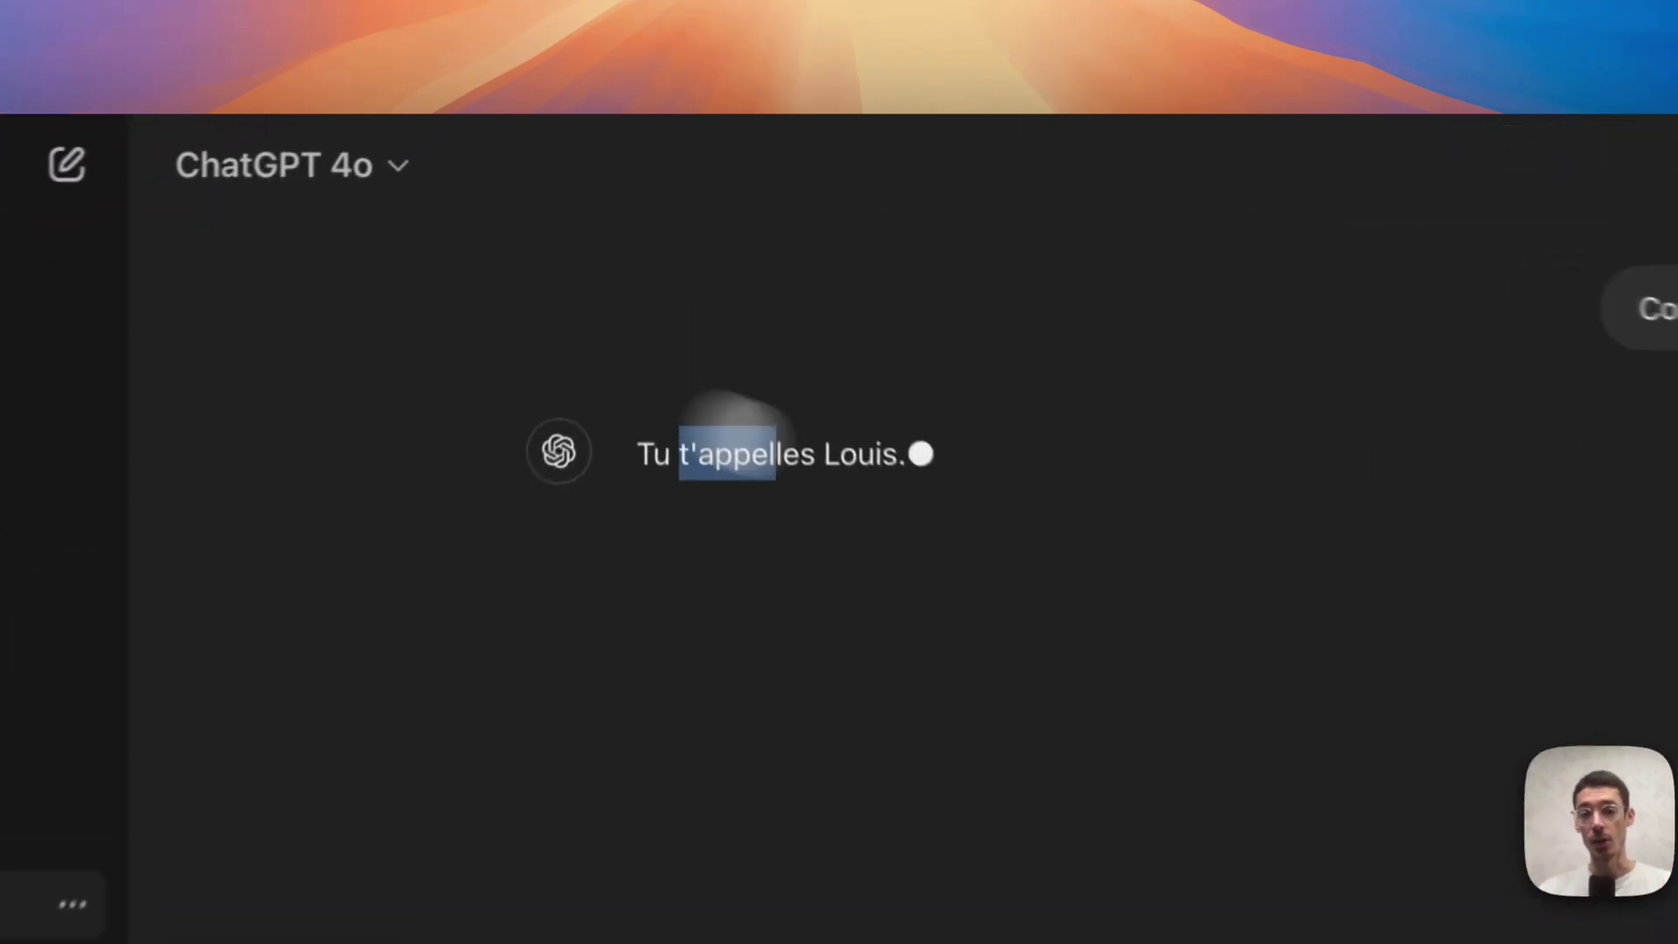
{"action": "left_click_drag", "start_coordinate": [738, 415], "coordinate": [928, 453]}
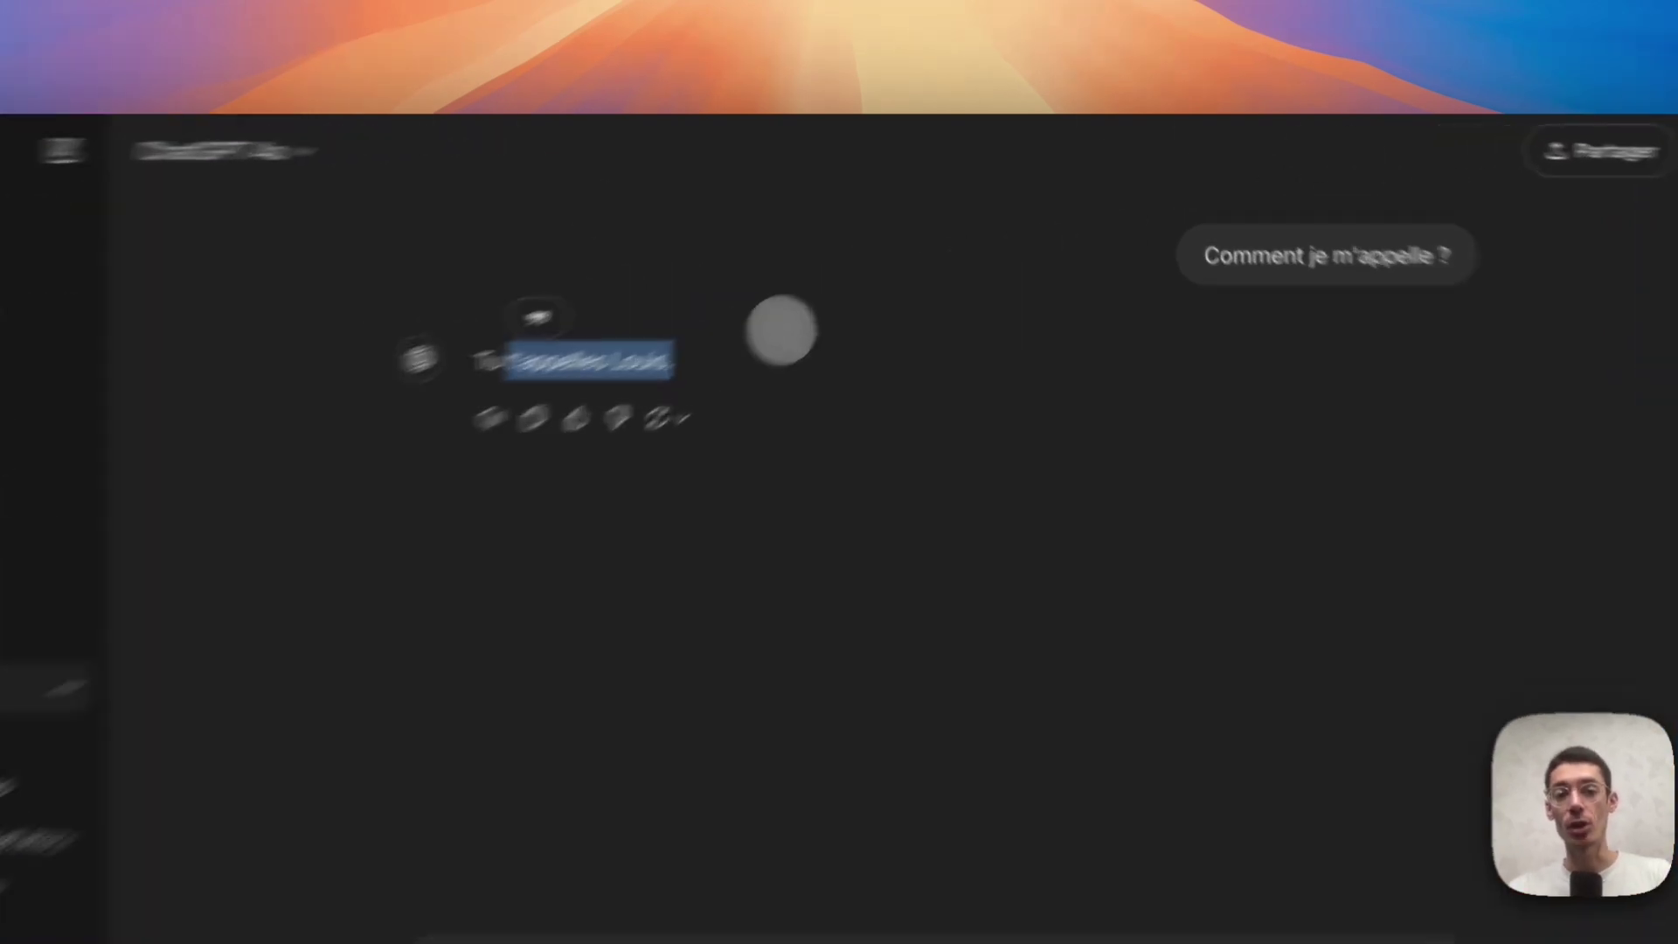
{"action": "left_click", "coordinate": [802, 295]}
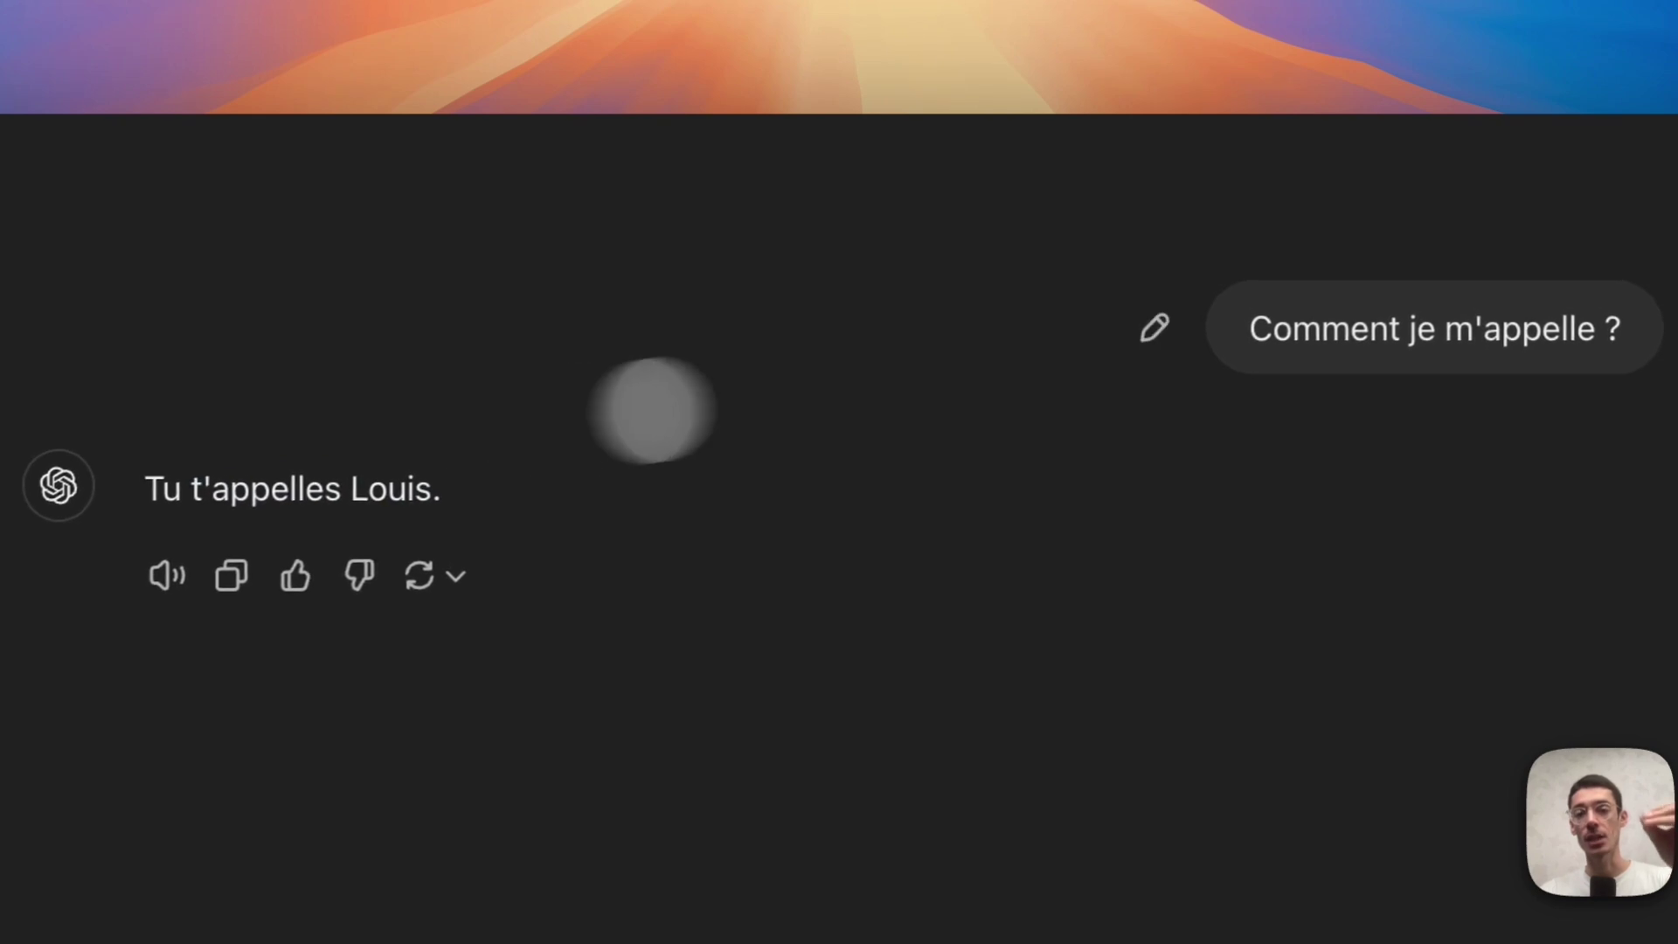
{"action": "left_click_drag", "start_coordinate": [1256, 329], "coordinate": [1614, 325]}
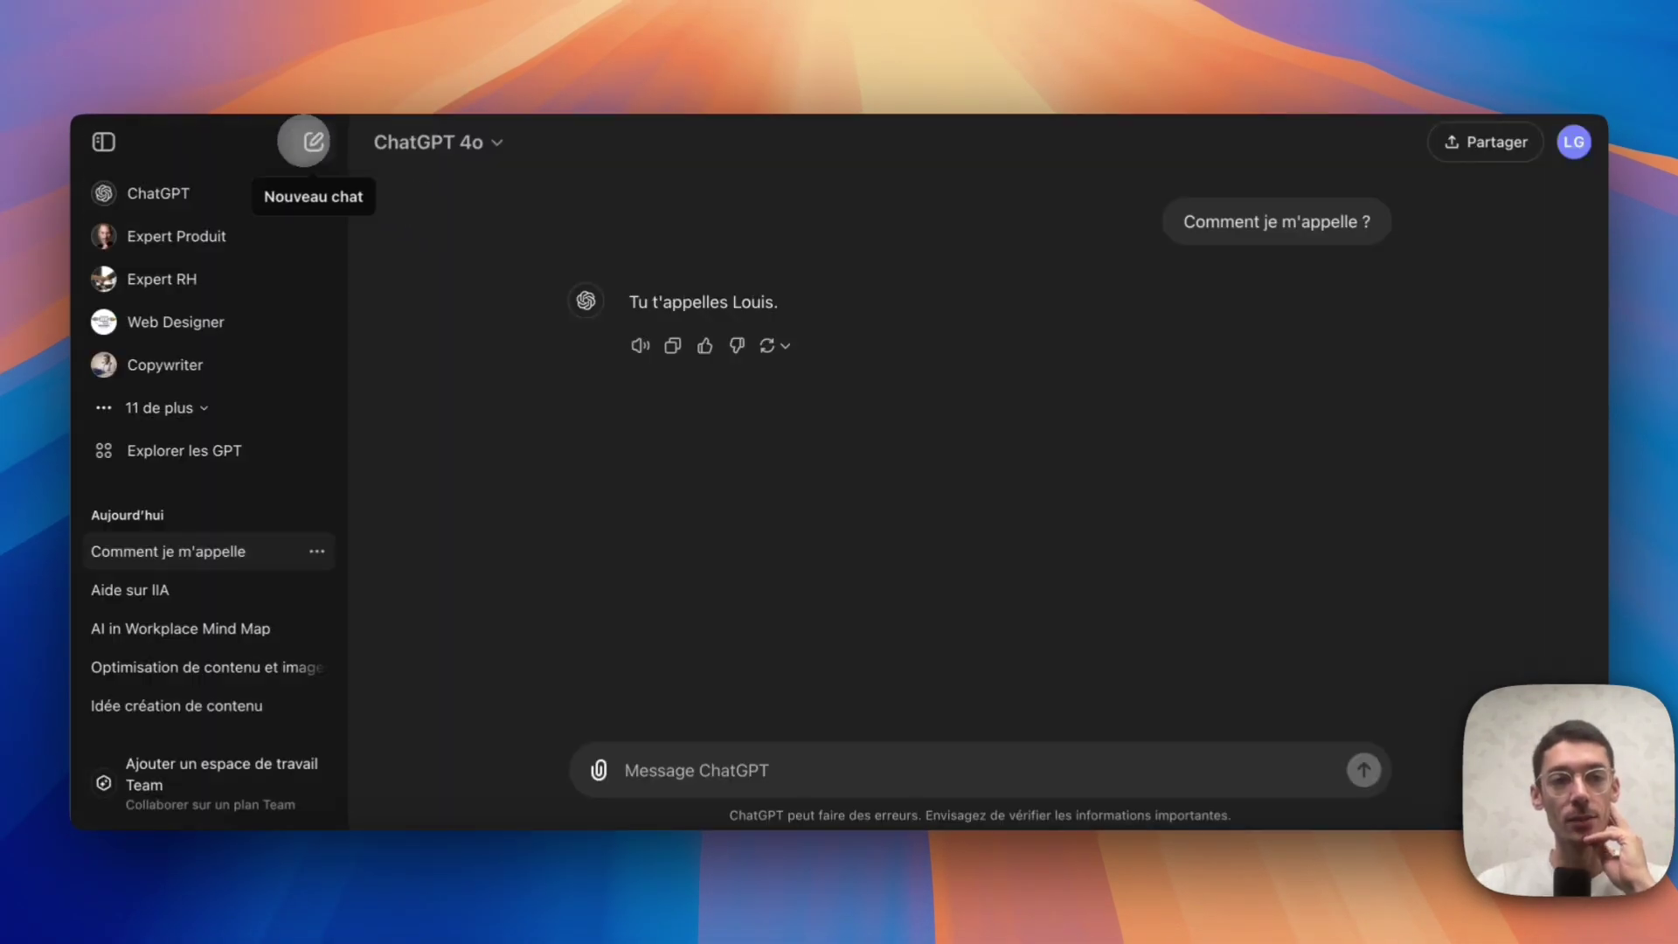
Switch the model to o1-preview and start a new chat
{"action": "left_click", "coordinate": [467, 139]}
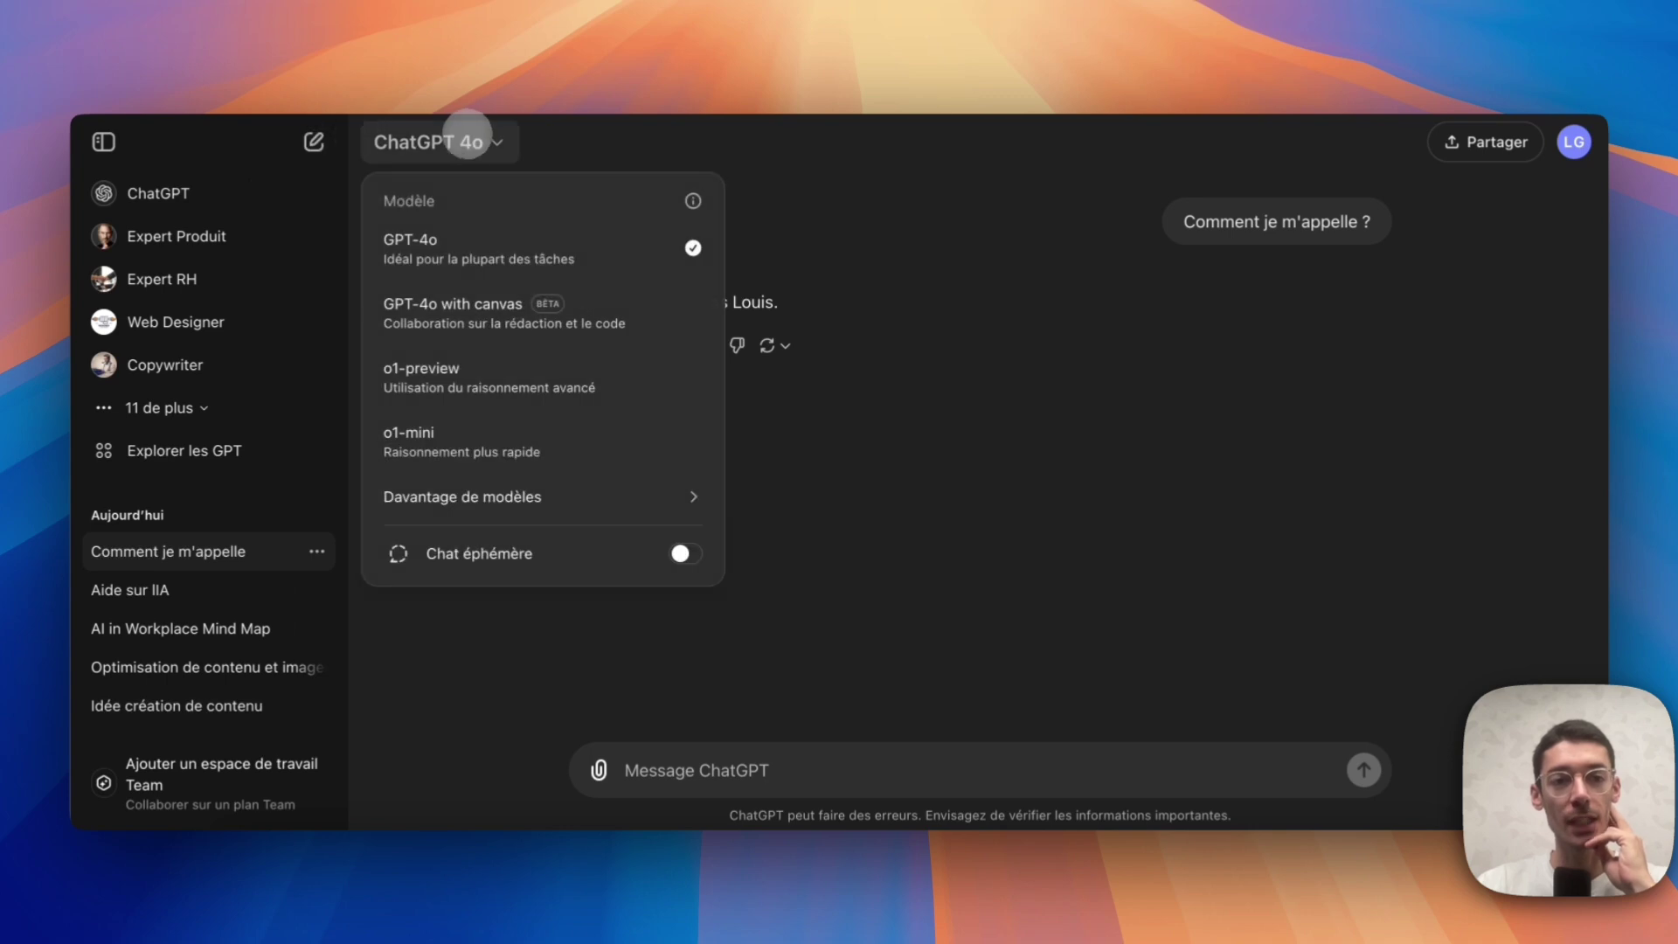
{"action": "left_click", "coordinate": [531, 353]}
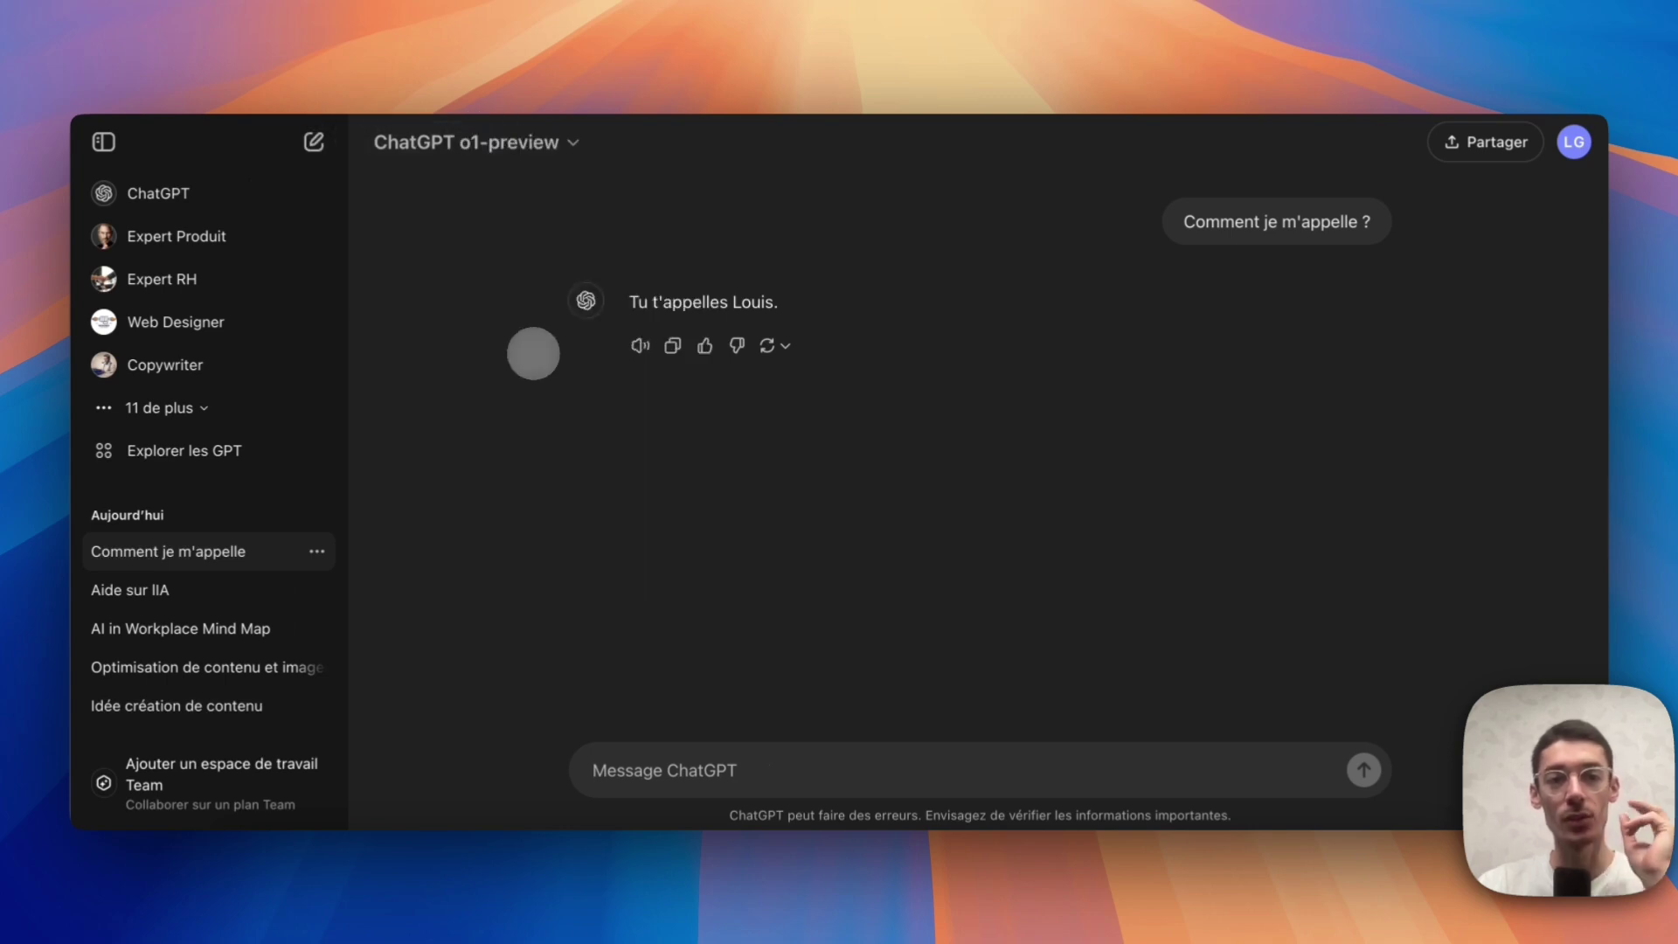
{"action": "left_click", "coordinate": [313, 142]}
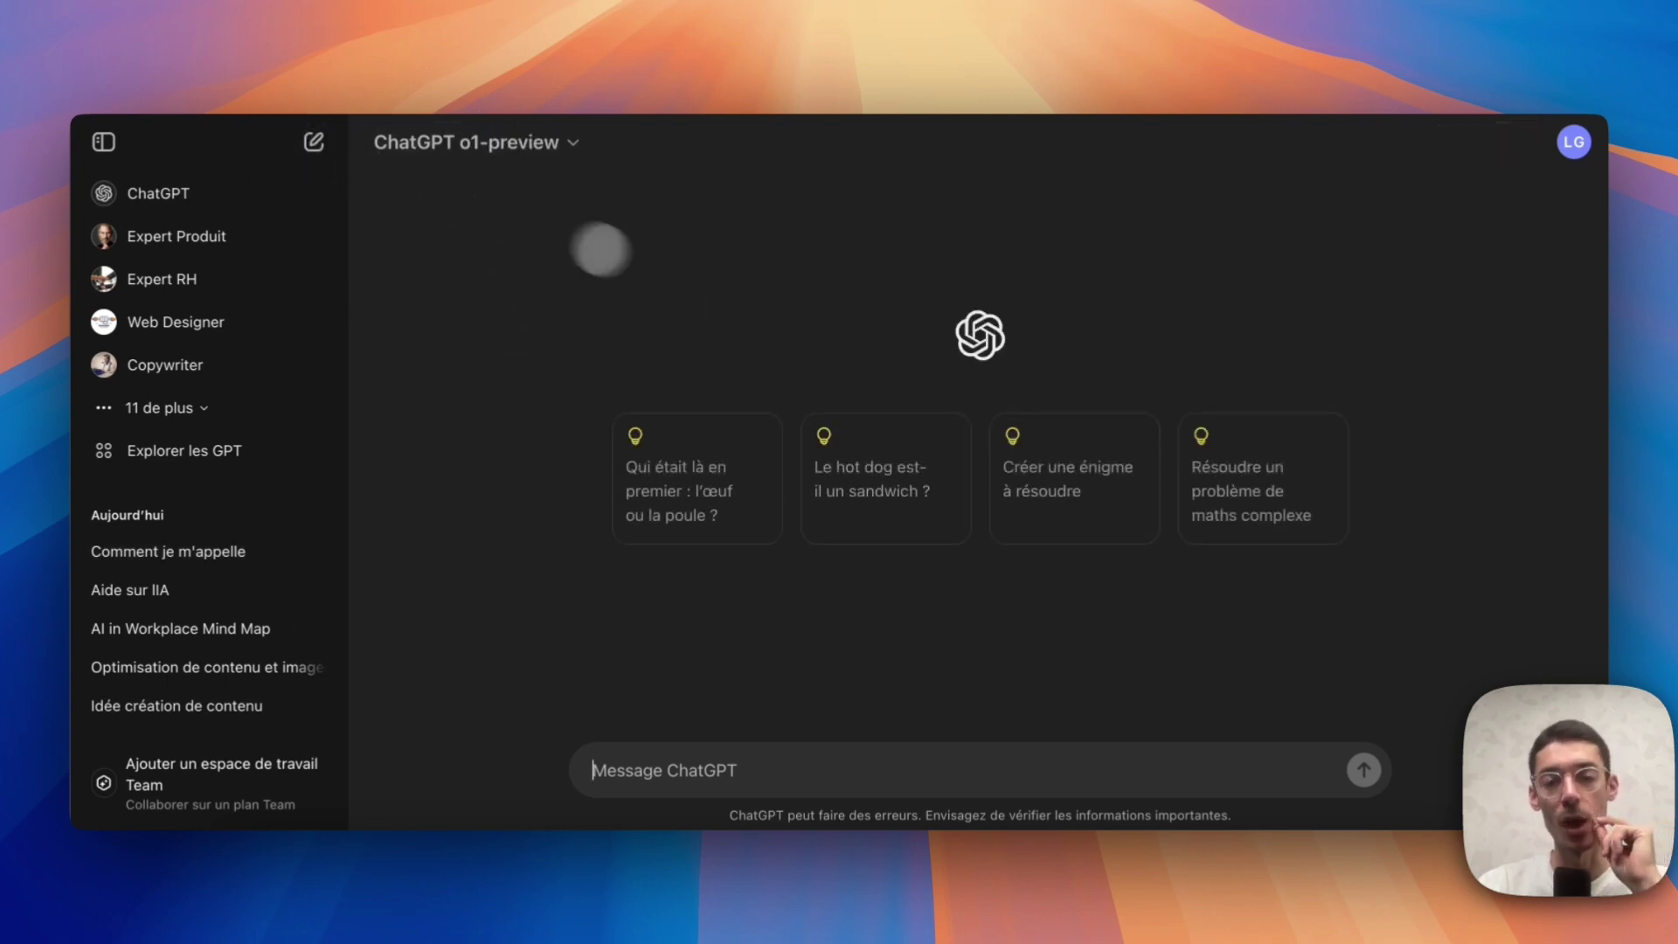
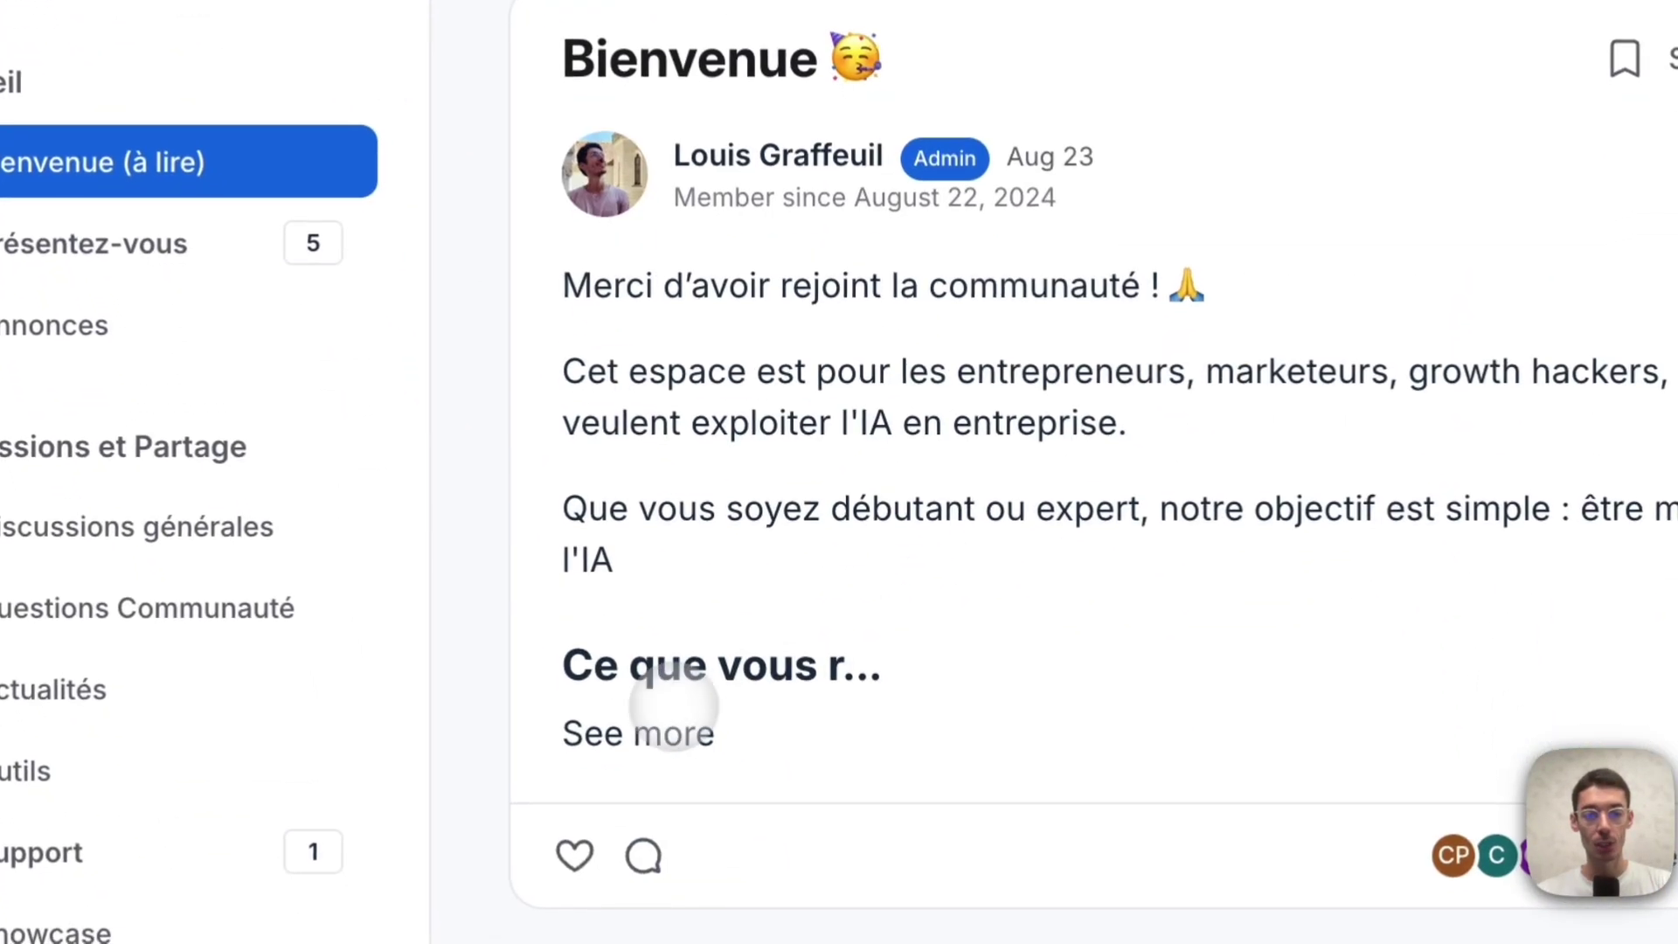
On the OptimIA community page, expand the full Bienvenue post and select its entire text for copying
{"action": "left_click", "coordinate": [673, 706]}
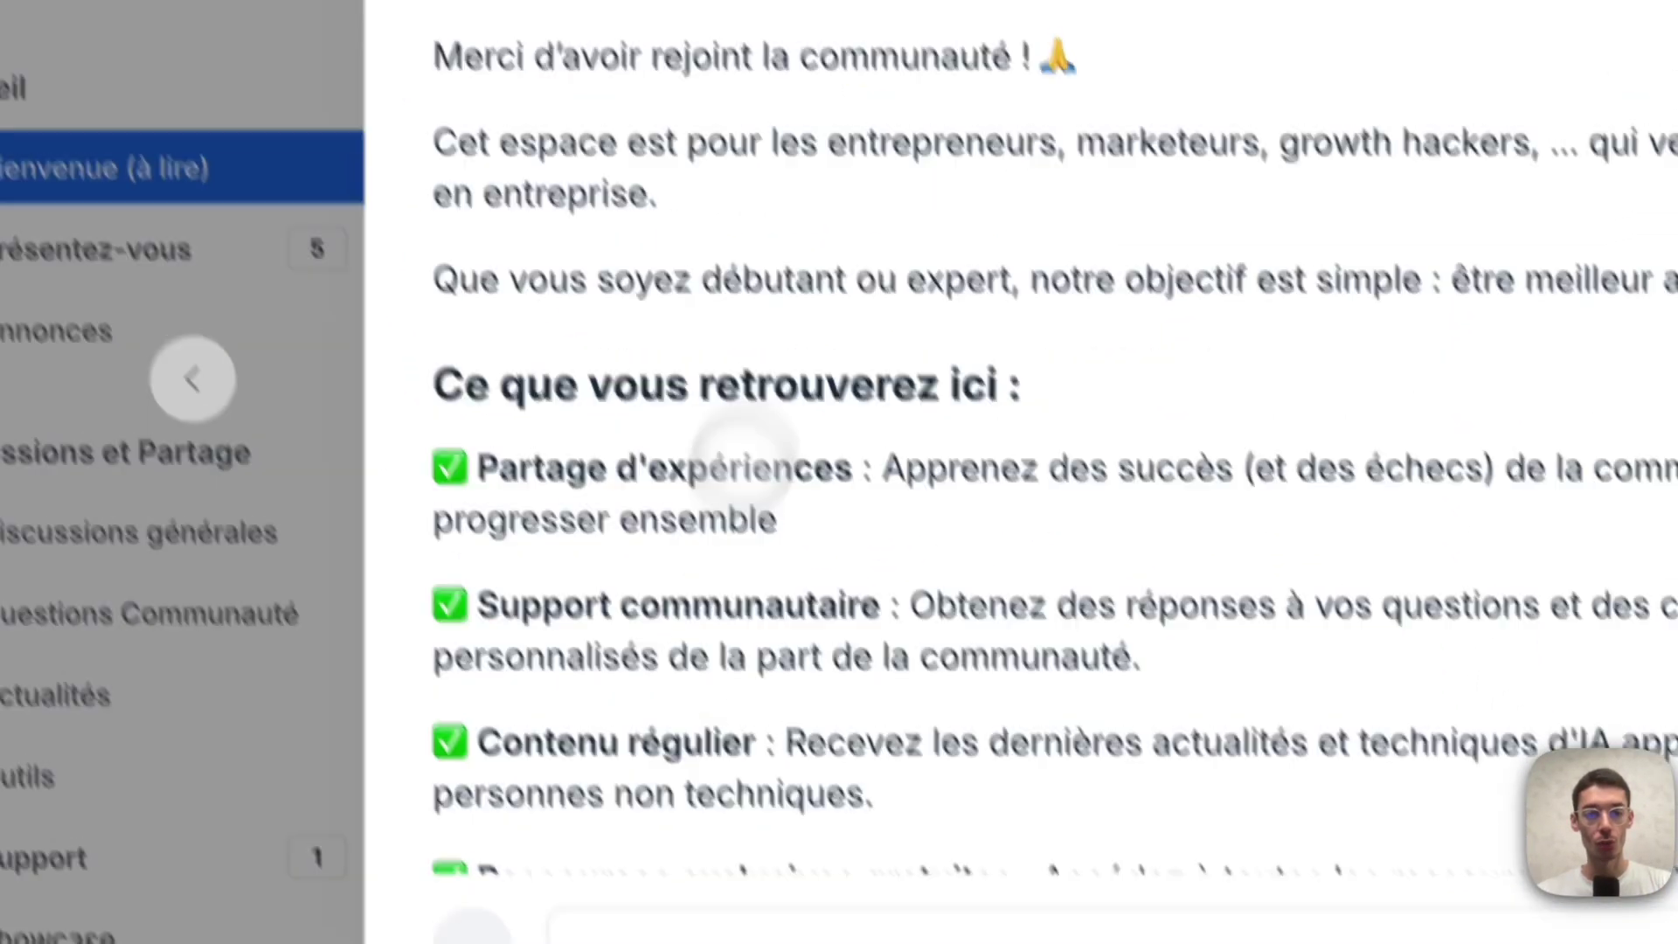
{"action": "left_click_drag", "start_coordinate": [723, 360], "coordinate": [750, 395]}
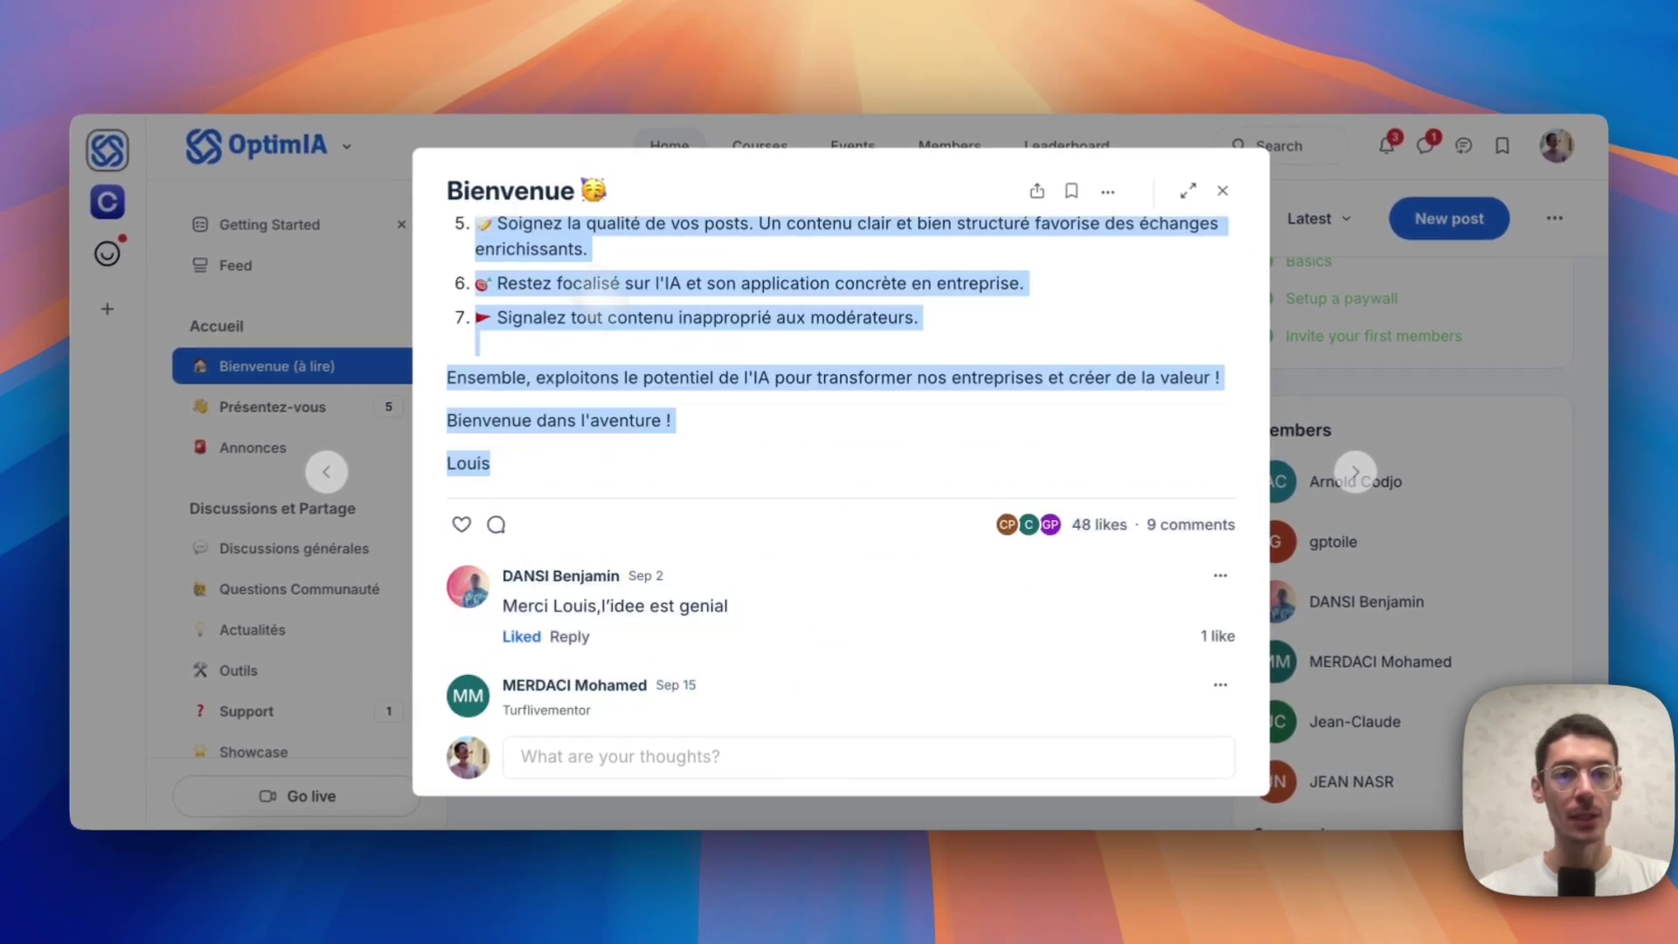
Switch to ChatGPT, submit "Améliore le message que j'ai posté sur ma communauté :" followed by the copied post, and review the message and reply
{"action": "key", "text": "super+Tab"}
{"action": "type", "text": "Améliore le message que j'ai posté sur ma communauté :"}
{"action": "key", "text": "shift+Return"}
{"action": "key", "text": "shift+Return"}
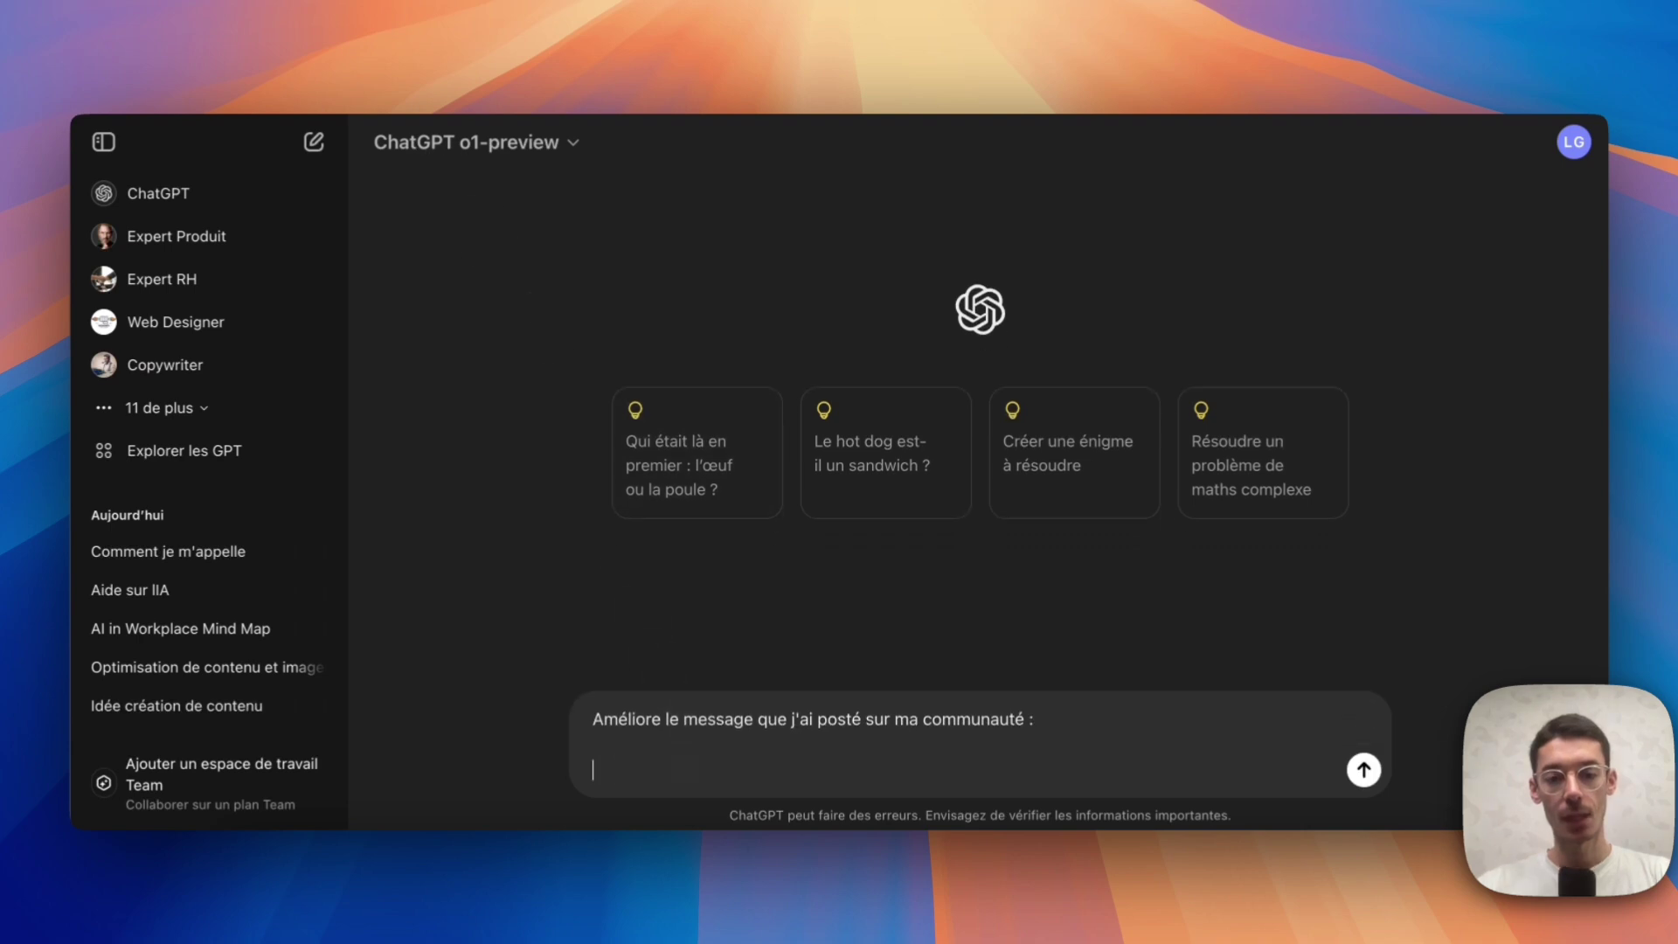
{"action": "key", "text": "super+v"}
{"action": "key", "text": "Return"}
{"action": "scroll", "coordinate": [719, 547], "scroll_direction": "up", "scroll_amount": 10}
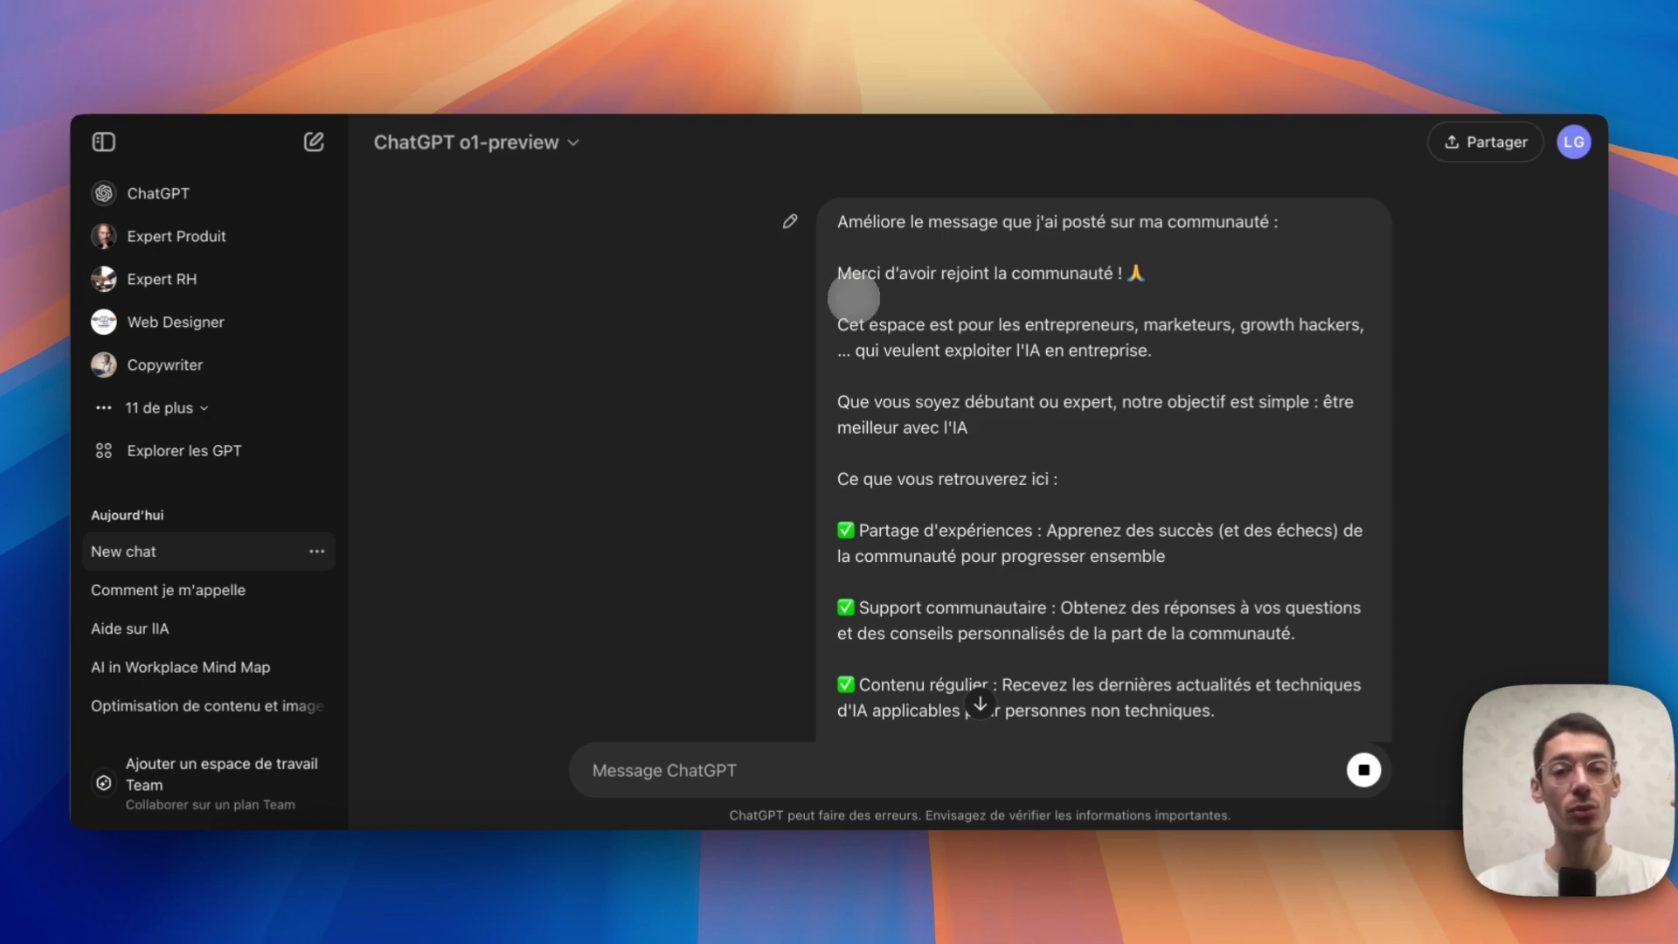
{"action": "scroll", "coordinate": [850, 300], "scroll_direction": "down", "scroll_amount": 15}
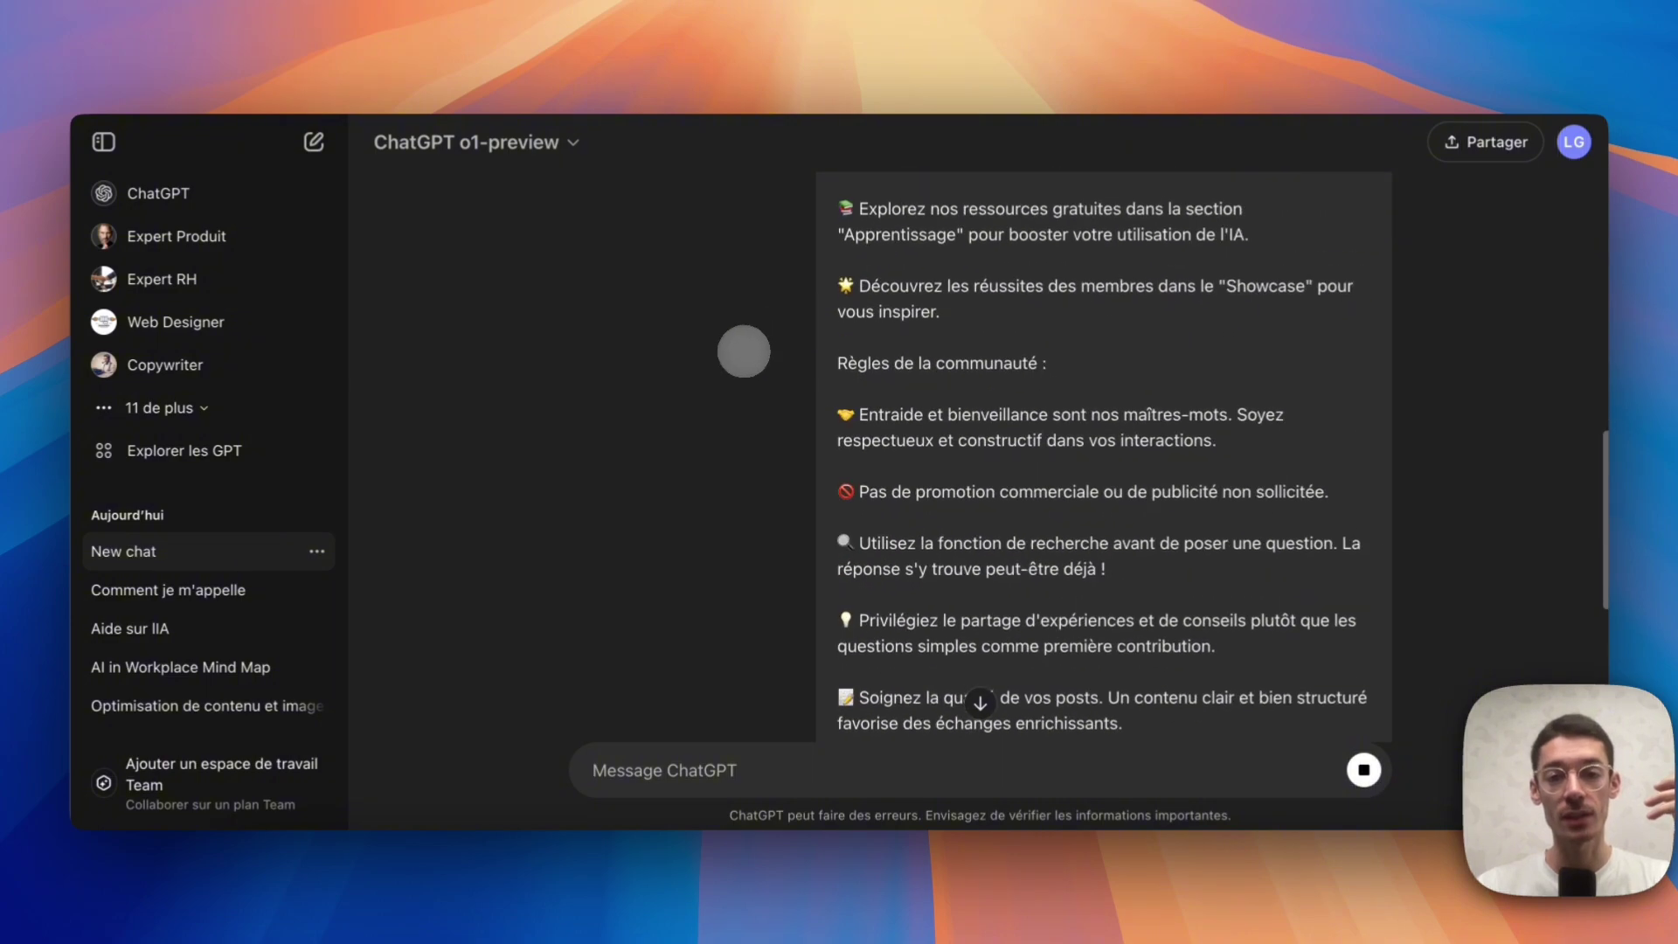
{"action": "scroll", "coordinate": [913, 524], "scroll_direction": "up", "scroll_amount": 15}
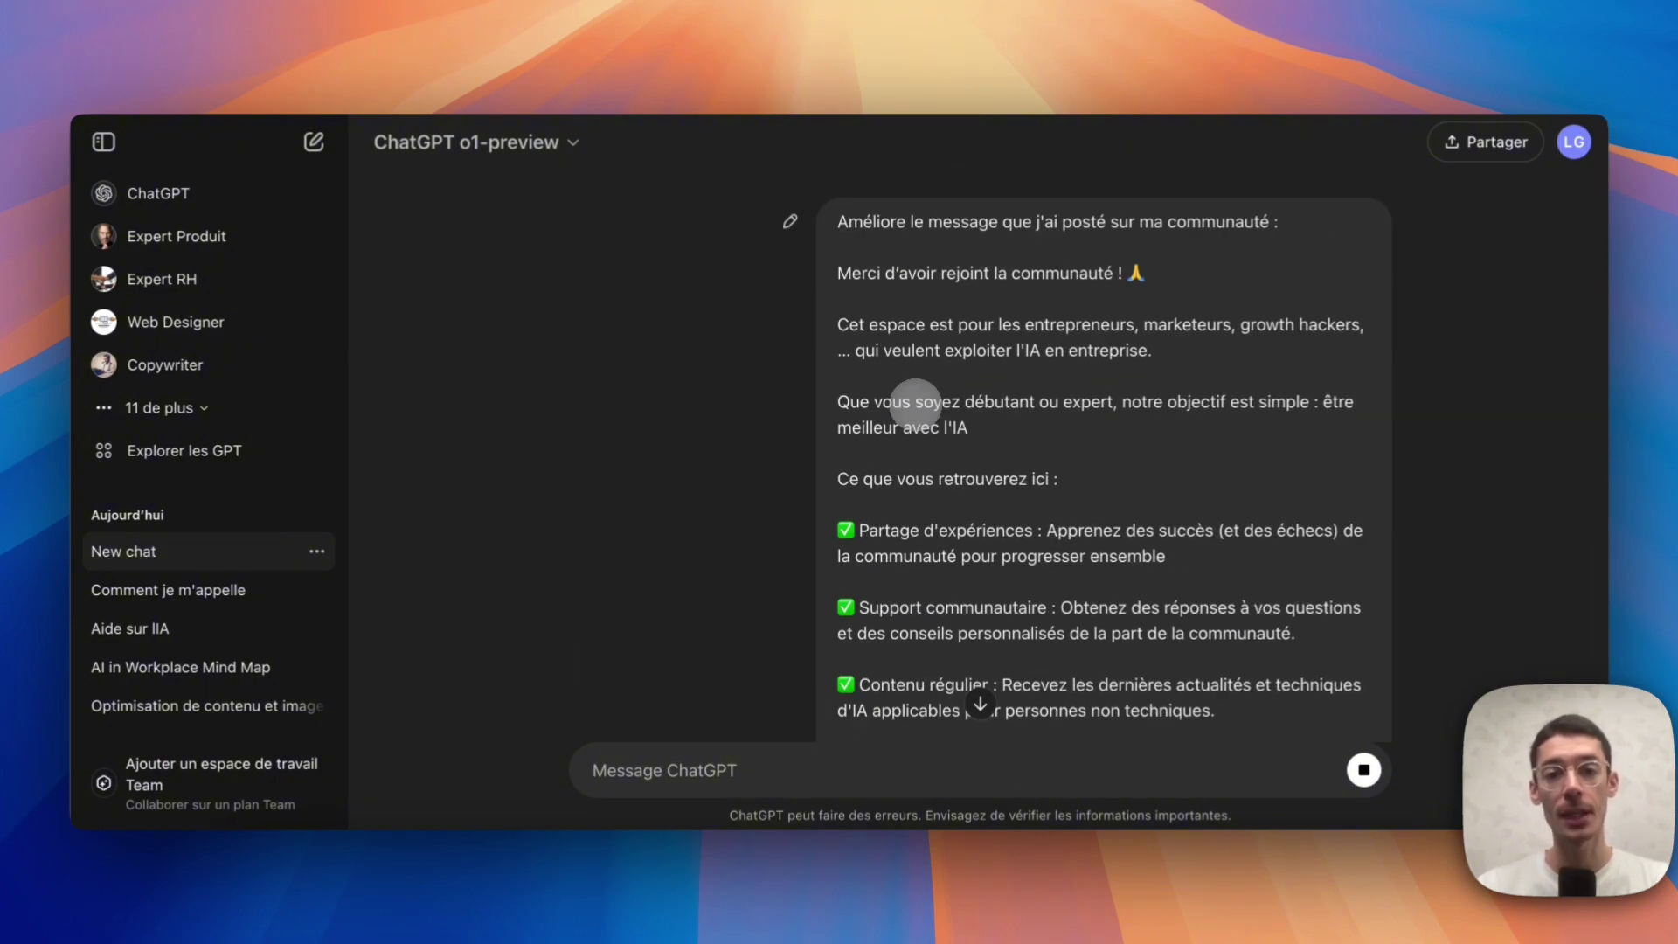
{"action": "scroll", "coordinate": [775, 393], "scroll_direction": "down", "scroll_amount": 15}
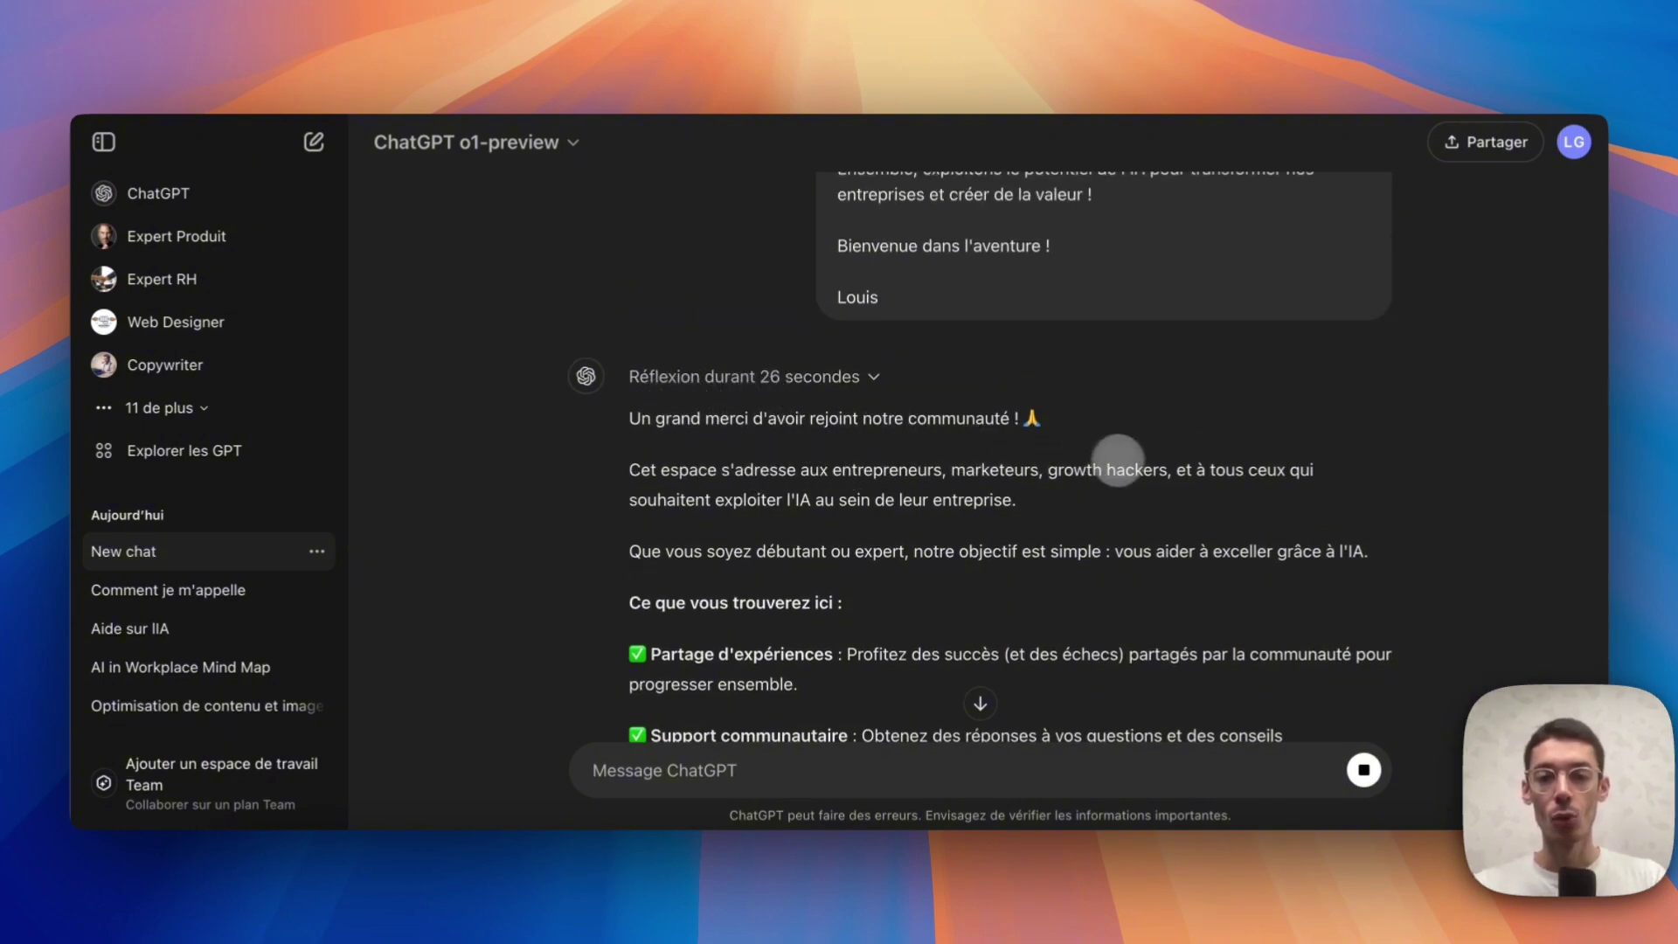
Read the opening of the o1-preview reply, highlighting the sentence about helping beginners and experts excel with AI
{"action": "scroll", "coordinate": [786, 549], "scroll_direction": "down", "scroll_amount": 1}
{"action": "scroll", "coordinate": [795, 507], "scroll_direction": "down", "scroll_amount": 1}
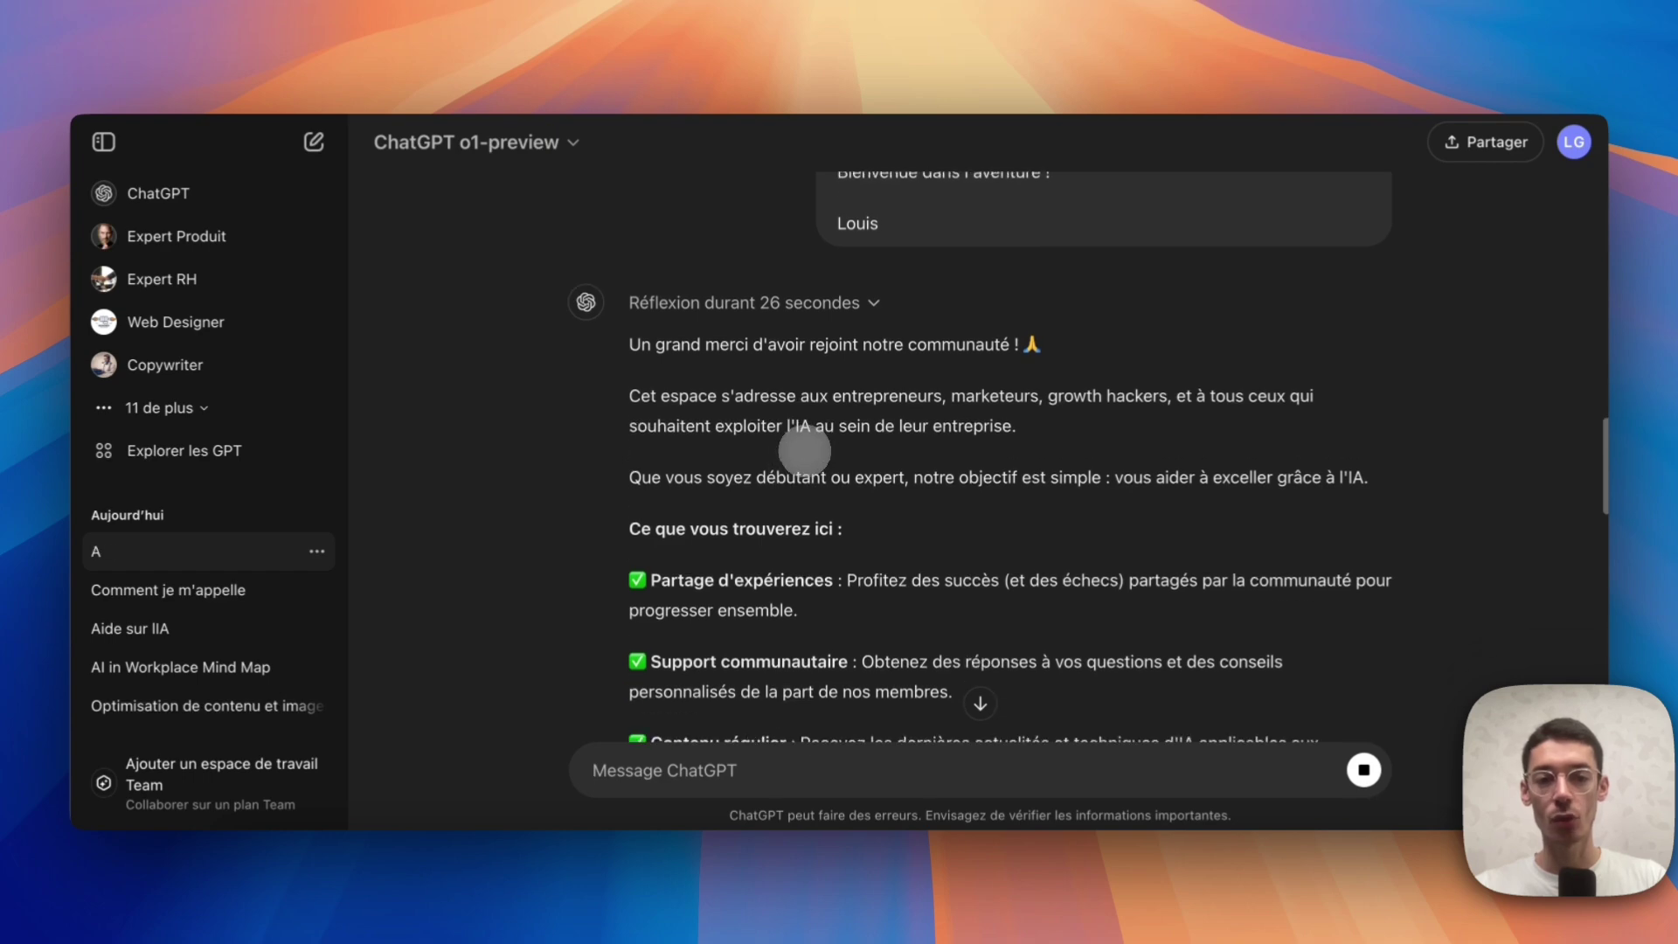
{"action": "triple_click", "coordinate": [941, 477]}
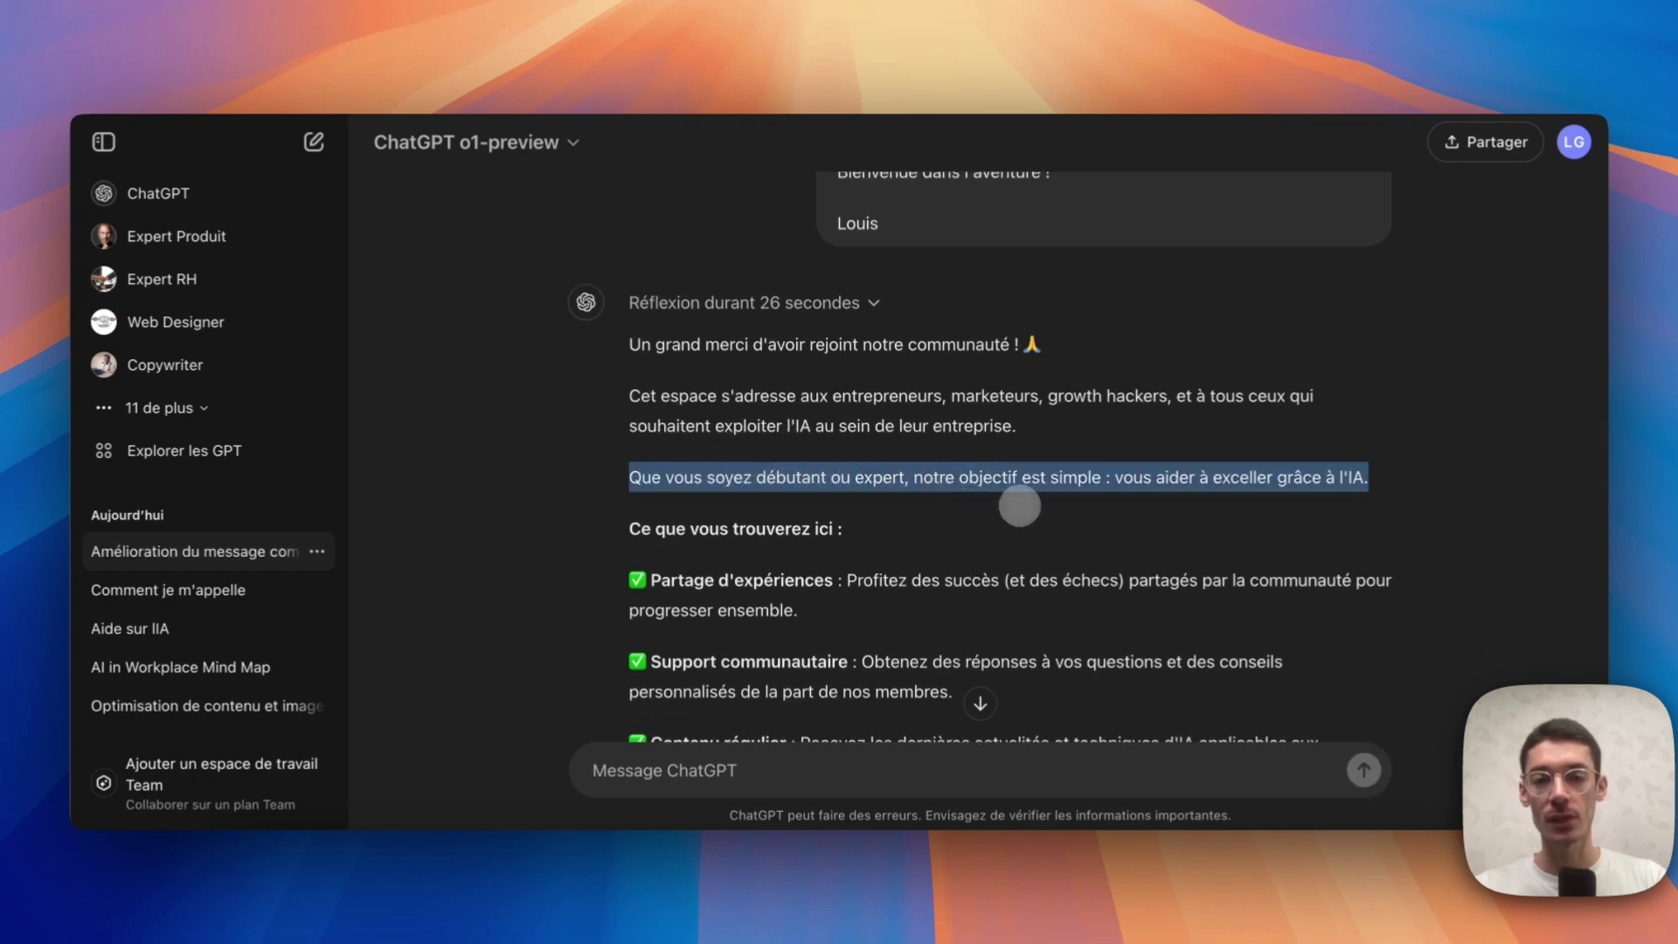
{"action": "scroll", "coordinate": [951, 486], "scroll_direction": "down", "scroll_amount": 2}
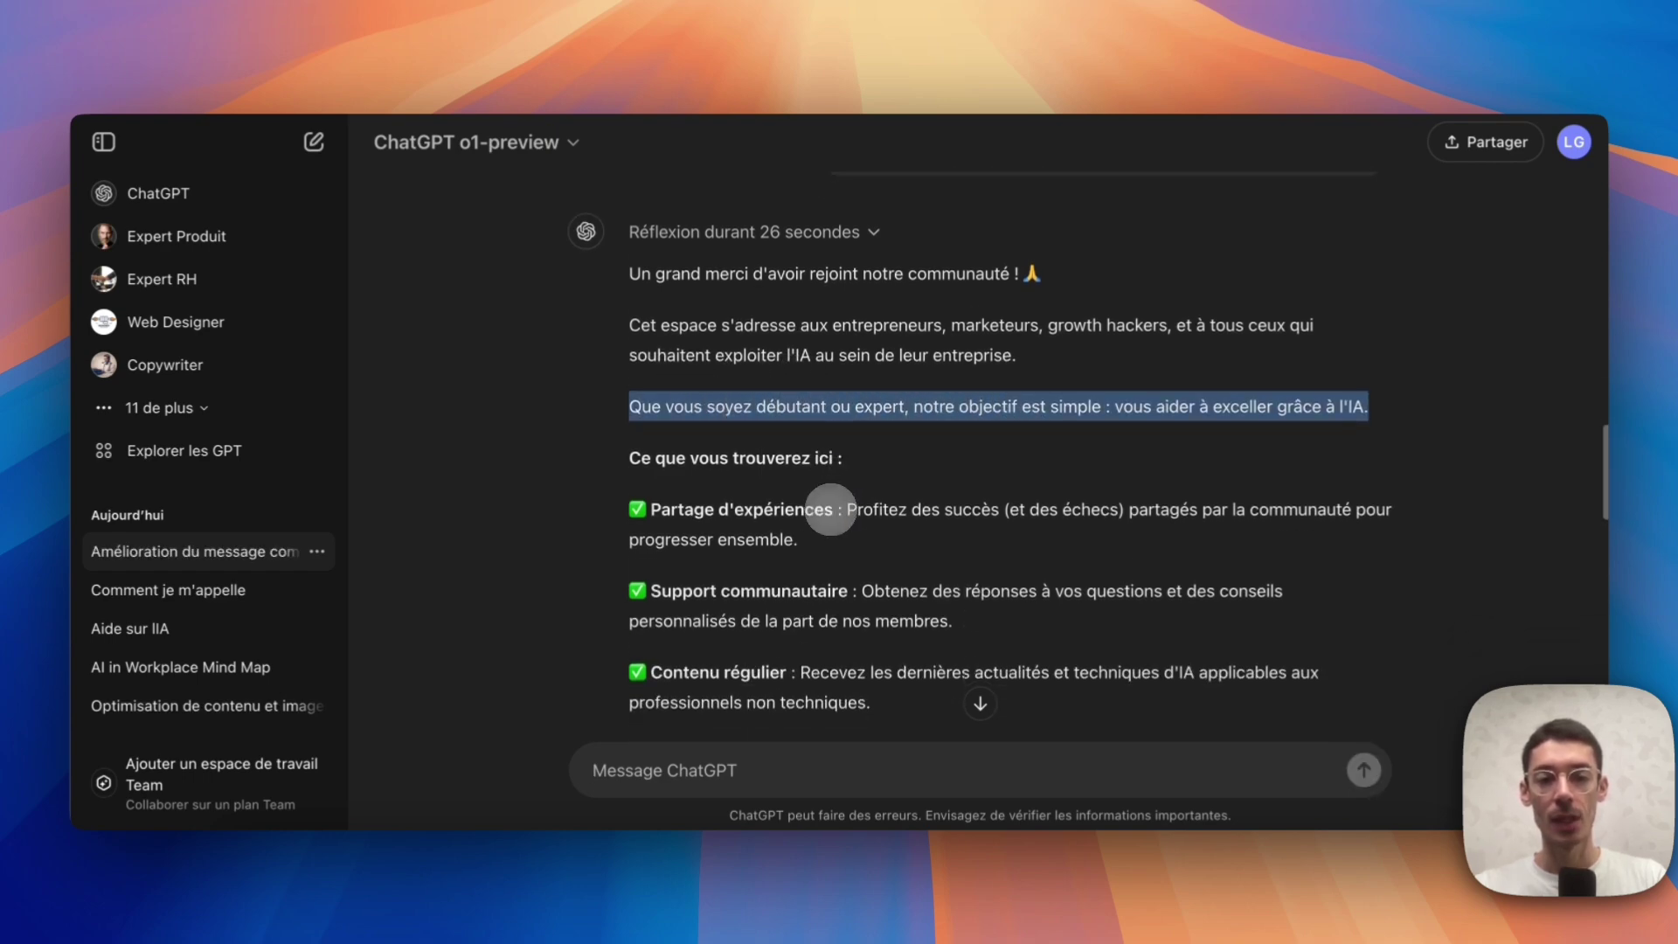
Expand the reasoning details of the o1-preview reply and read the first sections, from "Améliorer le message" to "Partager et progresser"
{"action": "scroll", "coordinate": [761, 488], "scroll_direction": "up", "scroll_amount": 3}
{"action": "left_click", "coordinate": [638, 395]}
{"action": "left_click_drag", "start_coordinate": [638, 395], "coordinate": [1194, 535]}
{"action": "left_click", "coordinate": [846, 358]}
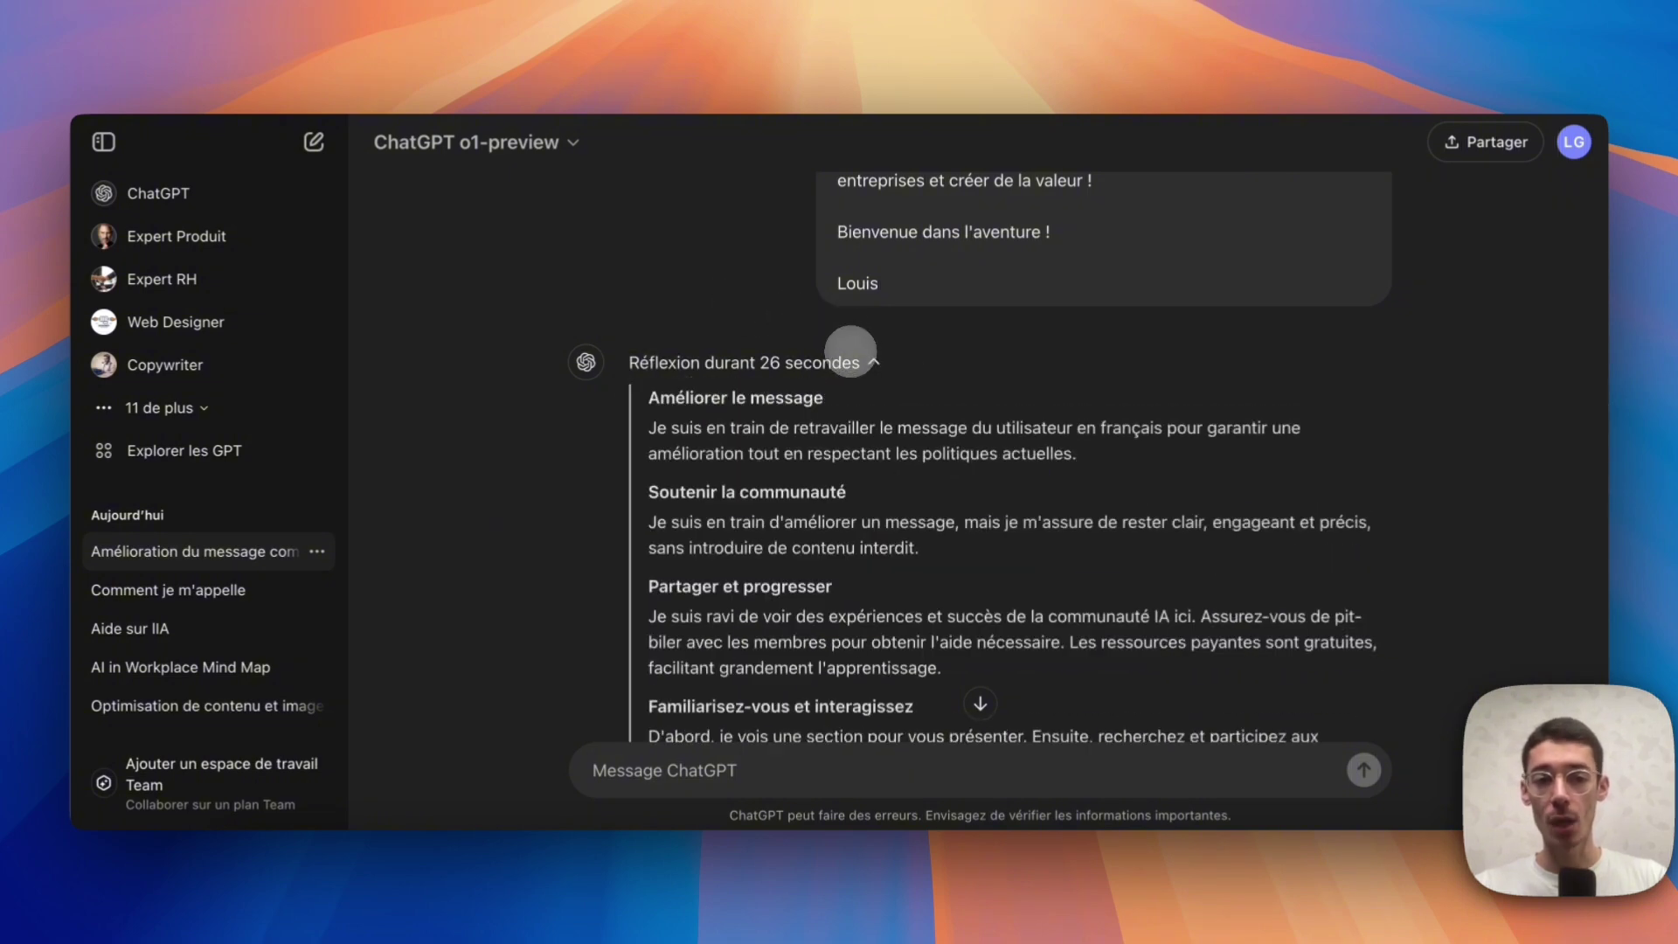
{"action": "scroll", "coordinate": [765, 337], "scroll_direction": "down", "scroll_amount": 1}
{"action": "left_click_drag", "start_coordinate": [651, 332], "coordinate": [803, 333]}
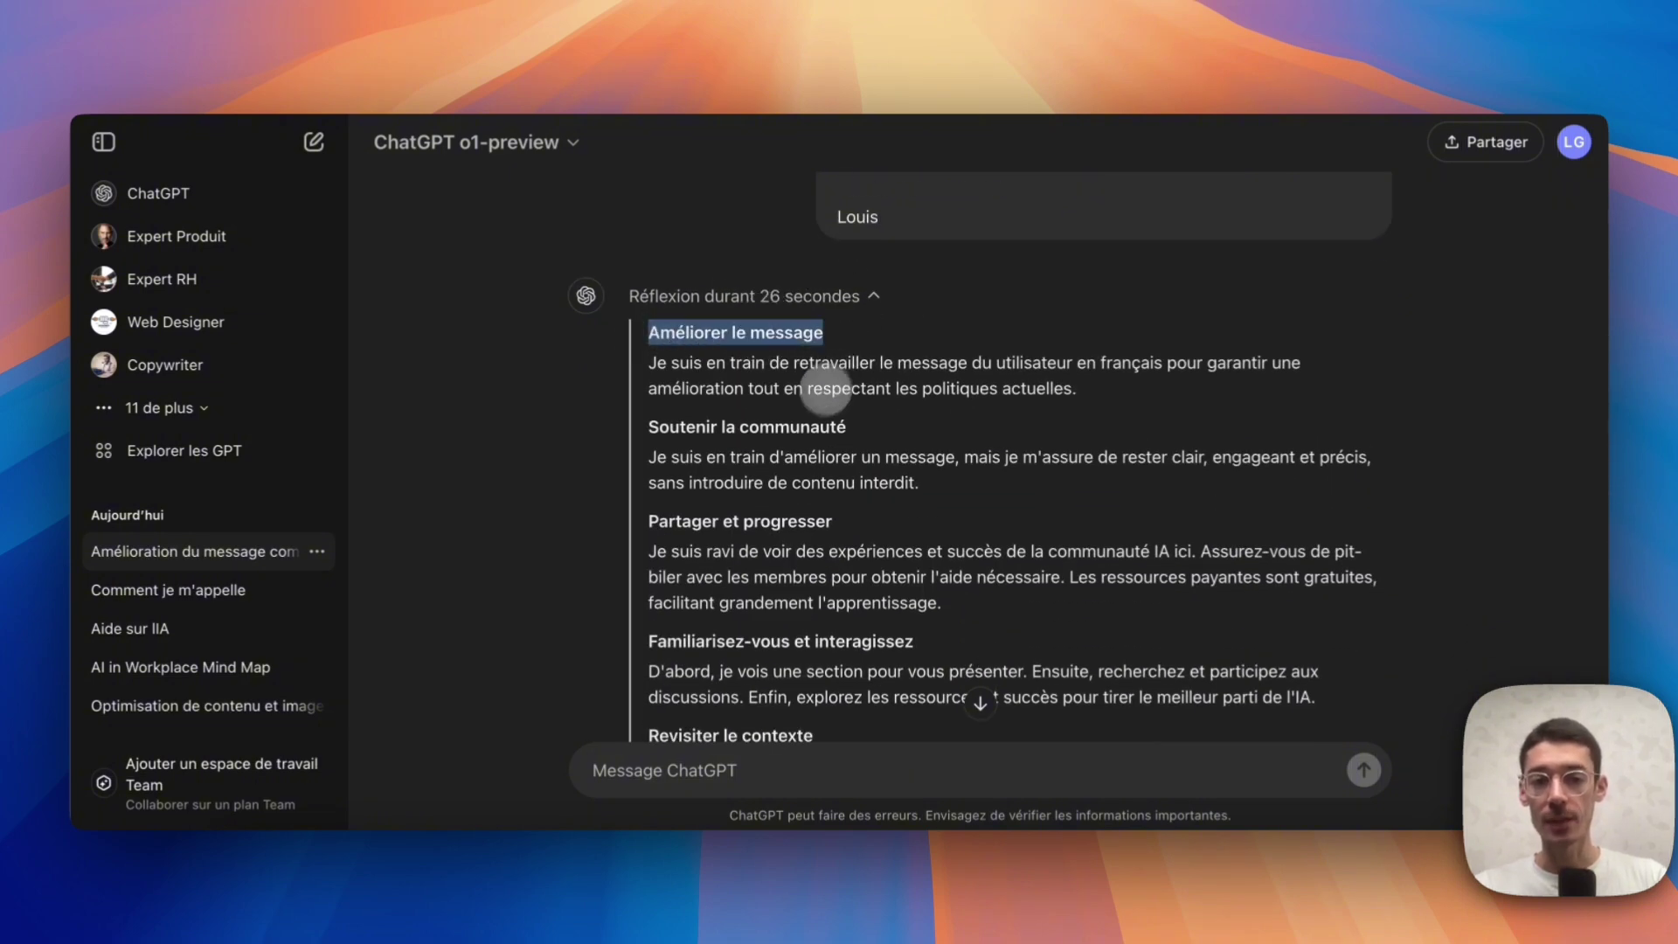
{"action": "scroll", "coordinate": [824, 390], "scroll_direction": "down", "scroll_amount": 1}
{"action": "left_click", "coordinate": [770, 411]}
{"action": "scroll", "coordinate": [787, 398], "scroll_direction": "down", "scroll_amount": 1}
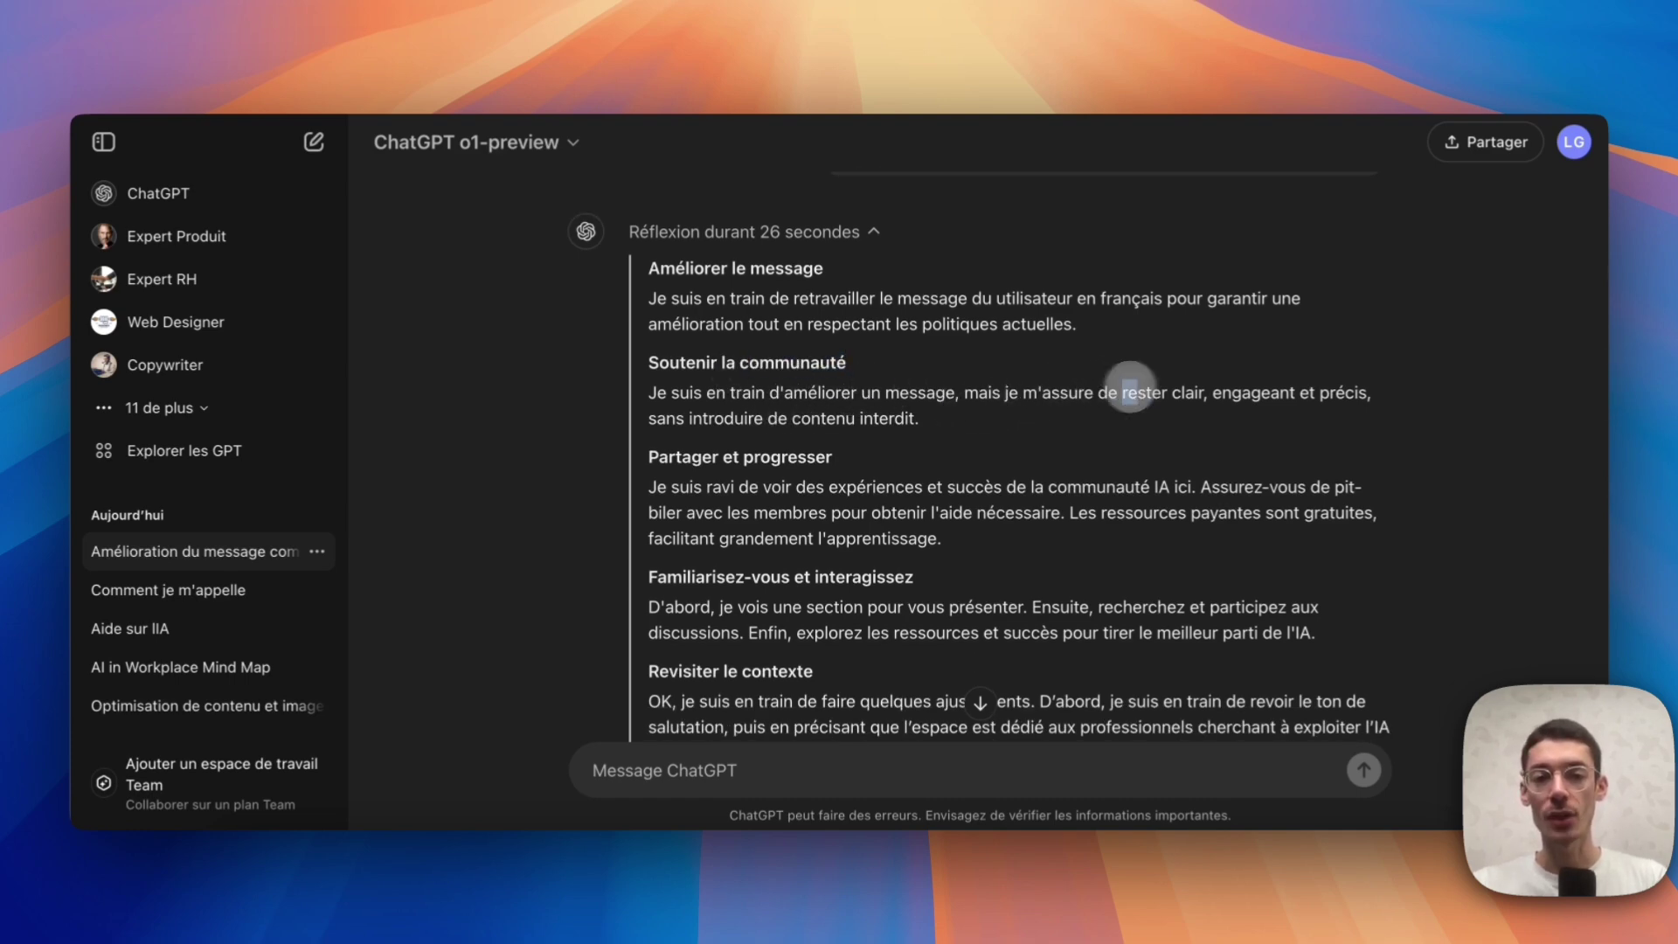
{"action": "scroll", "coordinate": [926, 410], "scroll_direction": "down", "scroll_amount": 1}
{"action": "scroll", "coordinate": [849, 367], "scroll_direction": "down", "scroll_amount": 4}
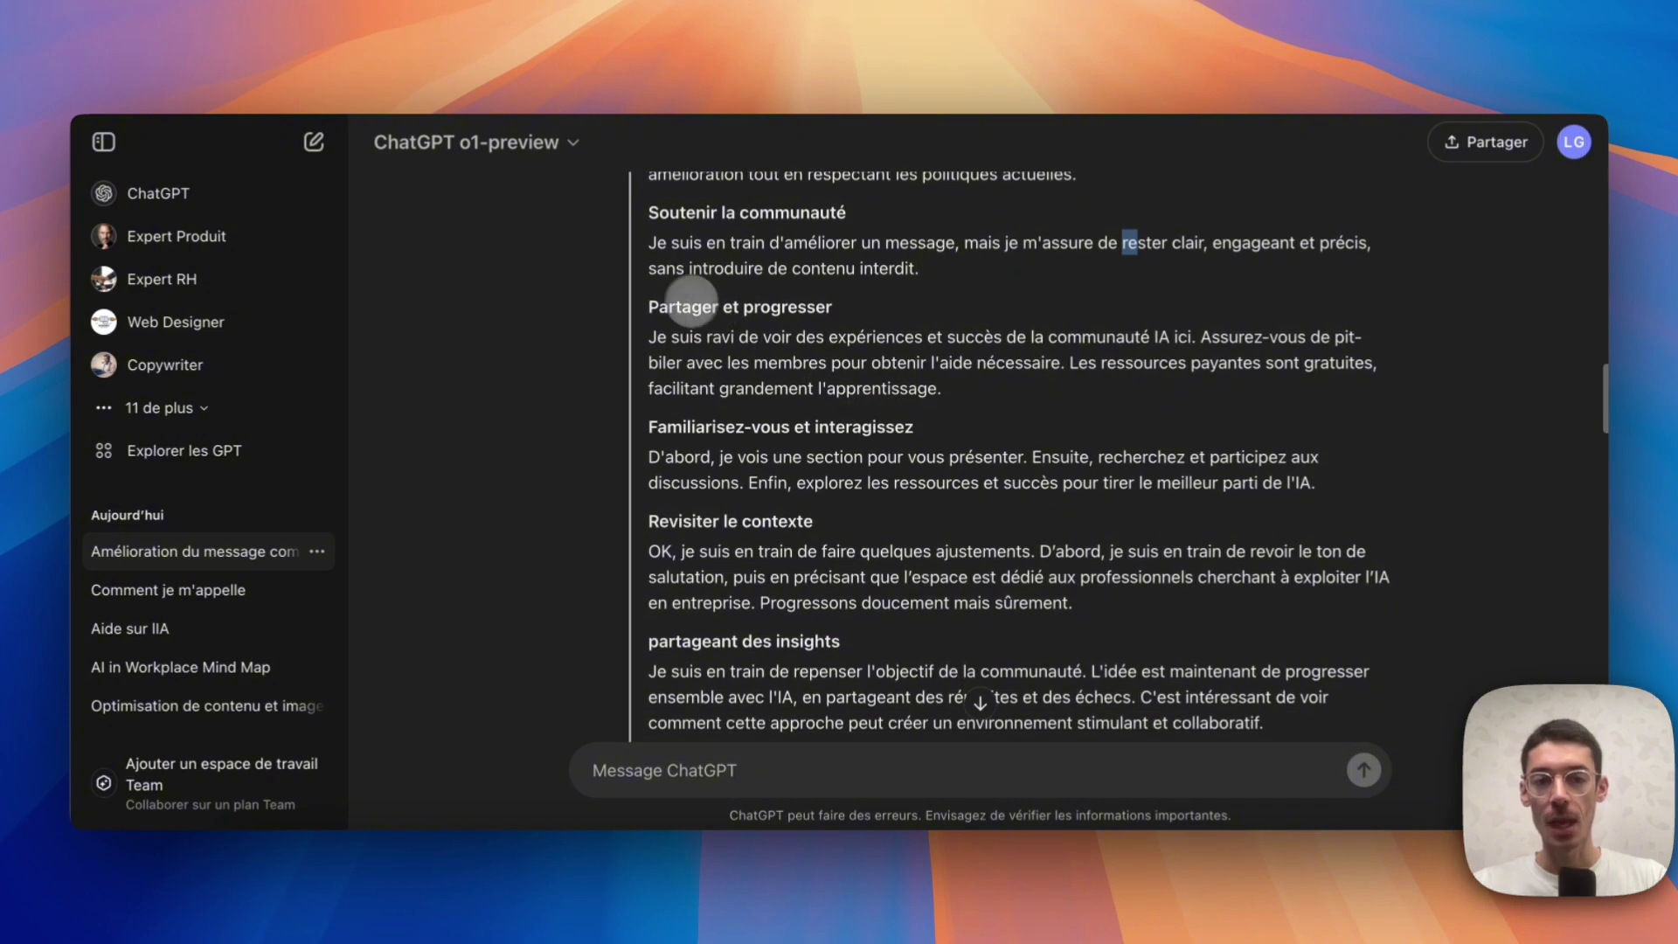
Read the remaining reasoning sections, from "Familiarisez-vous et interagissez" to "Rejoindre l'espace", and return to the start of the reasoning
{"action": "left_click_drag", "start_coordinate": [719, 404], "coordinate": [839, 420]}
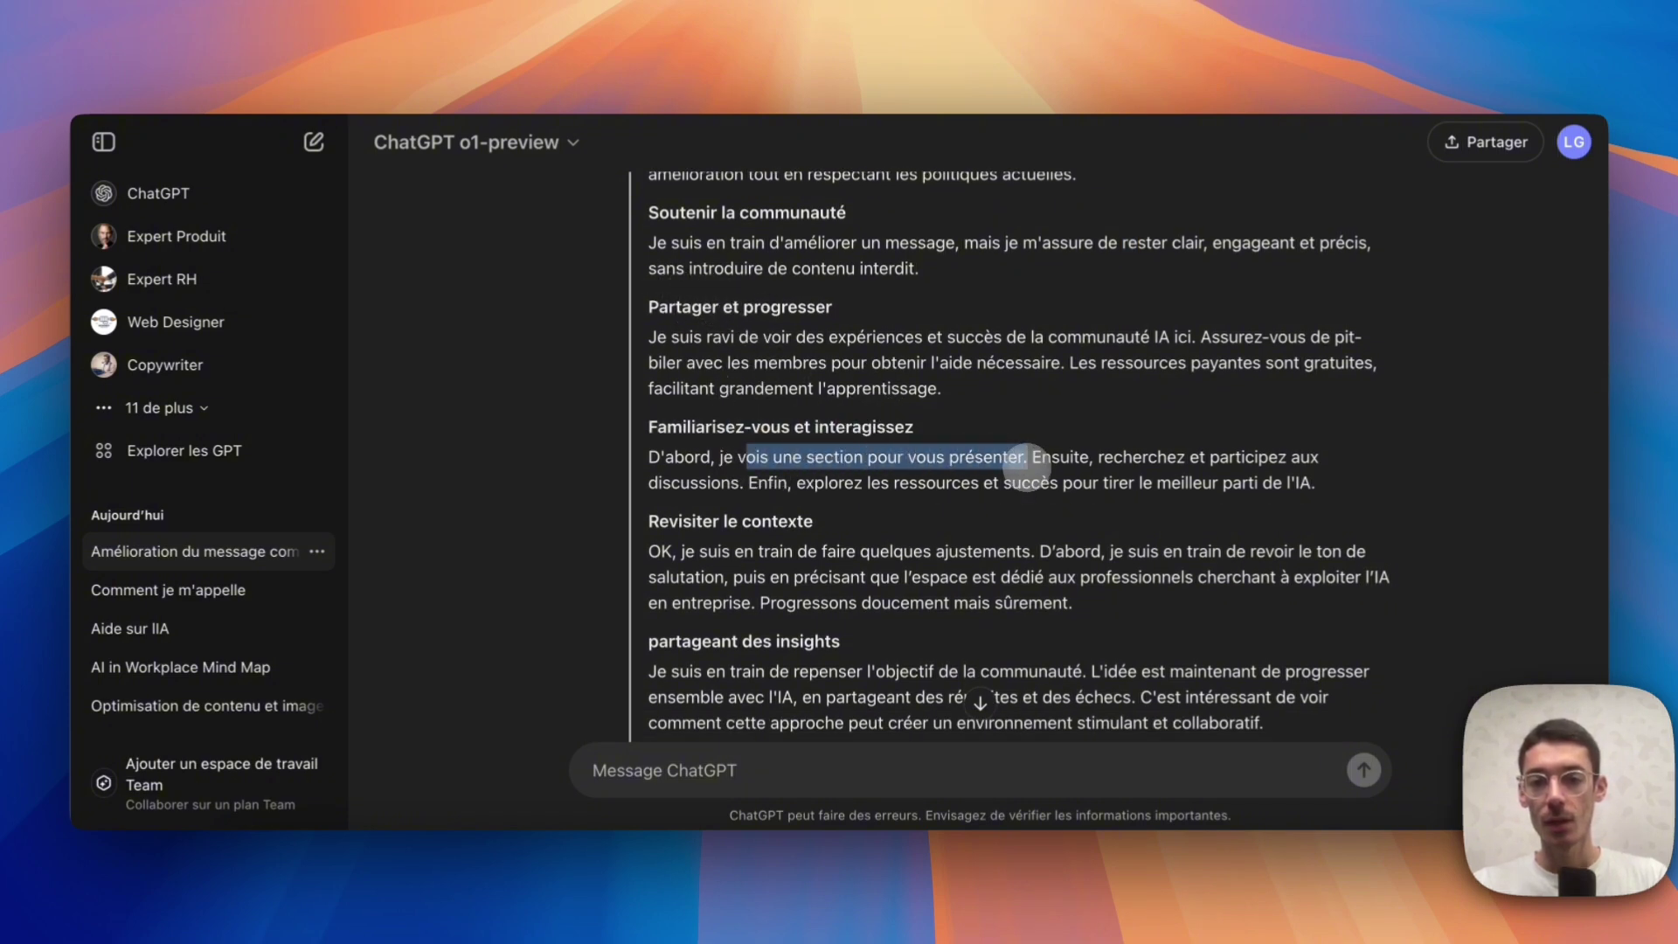
{"action": "left_click_drag", "start_coordinate": [1060, 457], "coordinate": [1103, 482]}
{"action": "scroll", "coordinate": [961, 437], "scroll_direction": "down", "scroll_amount": 4}
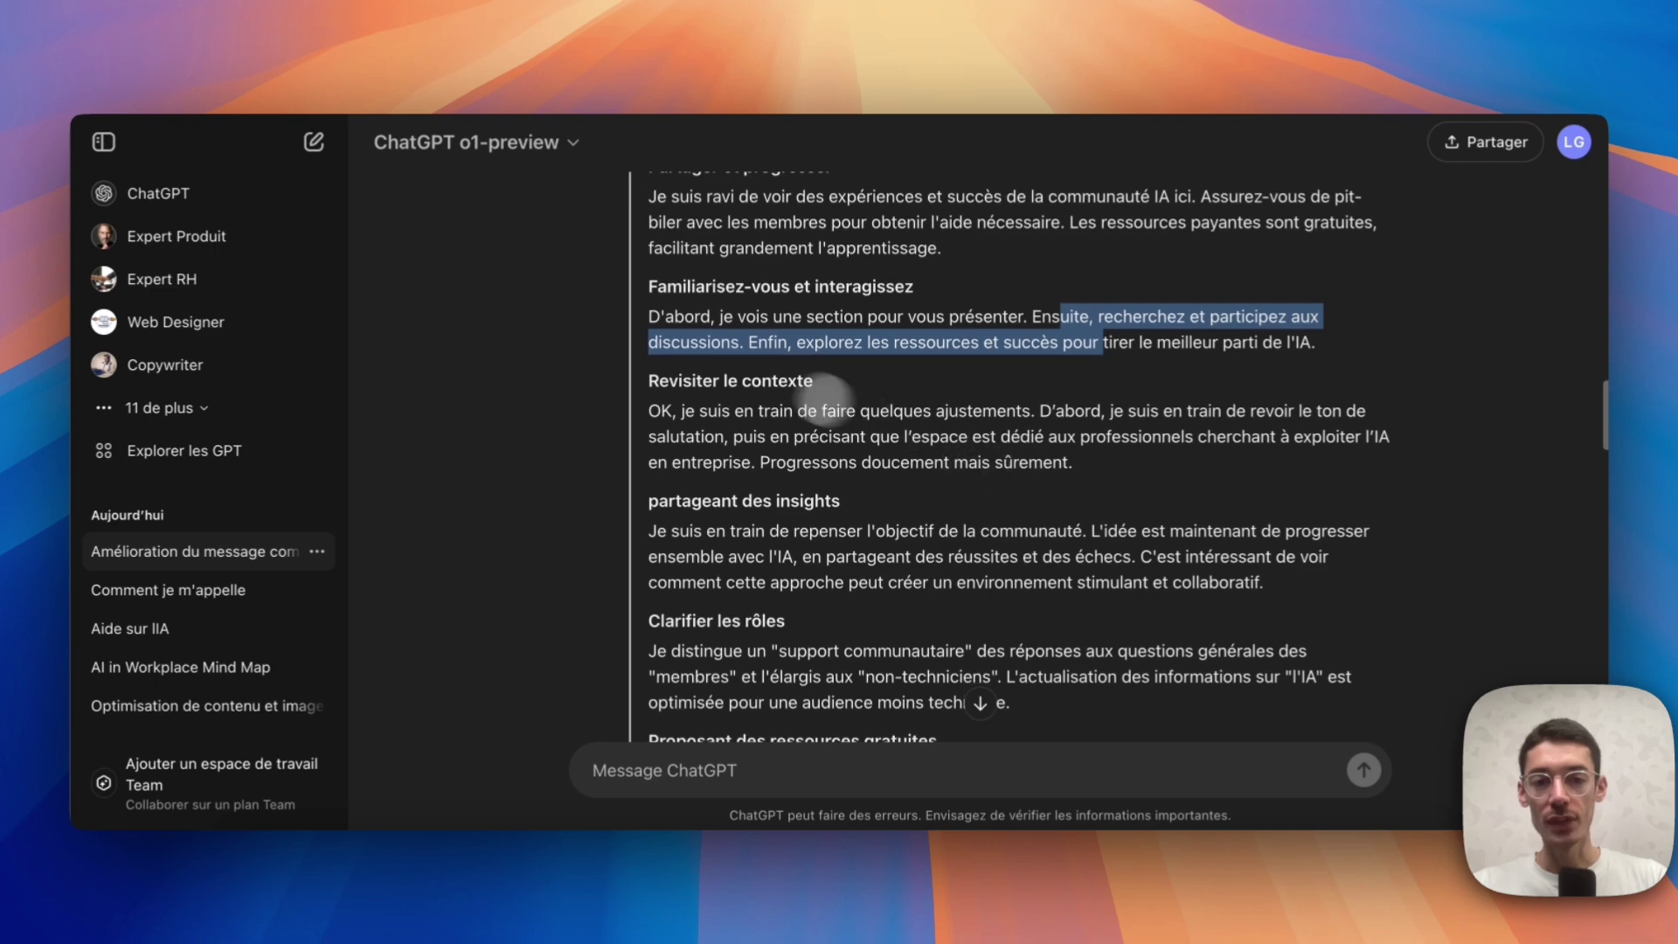
{"action": "left_click_drag", "start_coordinate": [734, 411], "coordinate": [879, 410]}
{"action": "scroll", "coordinate": [839, 419], "scroll_direction": "down", "scroll_amount": 3}
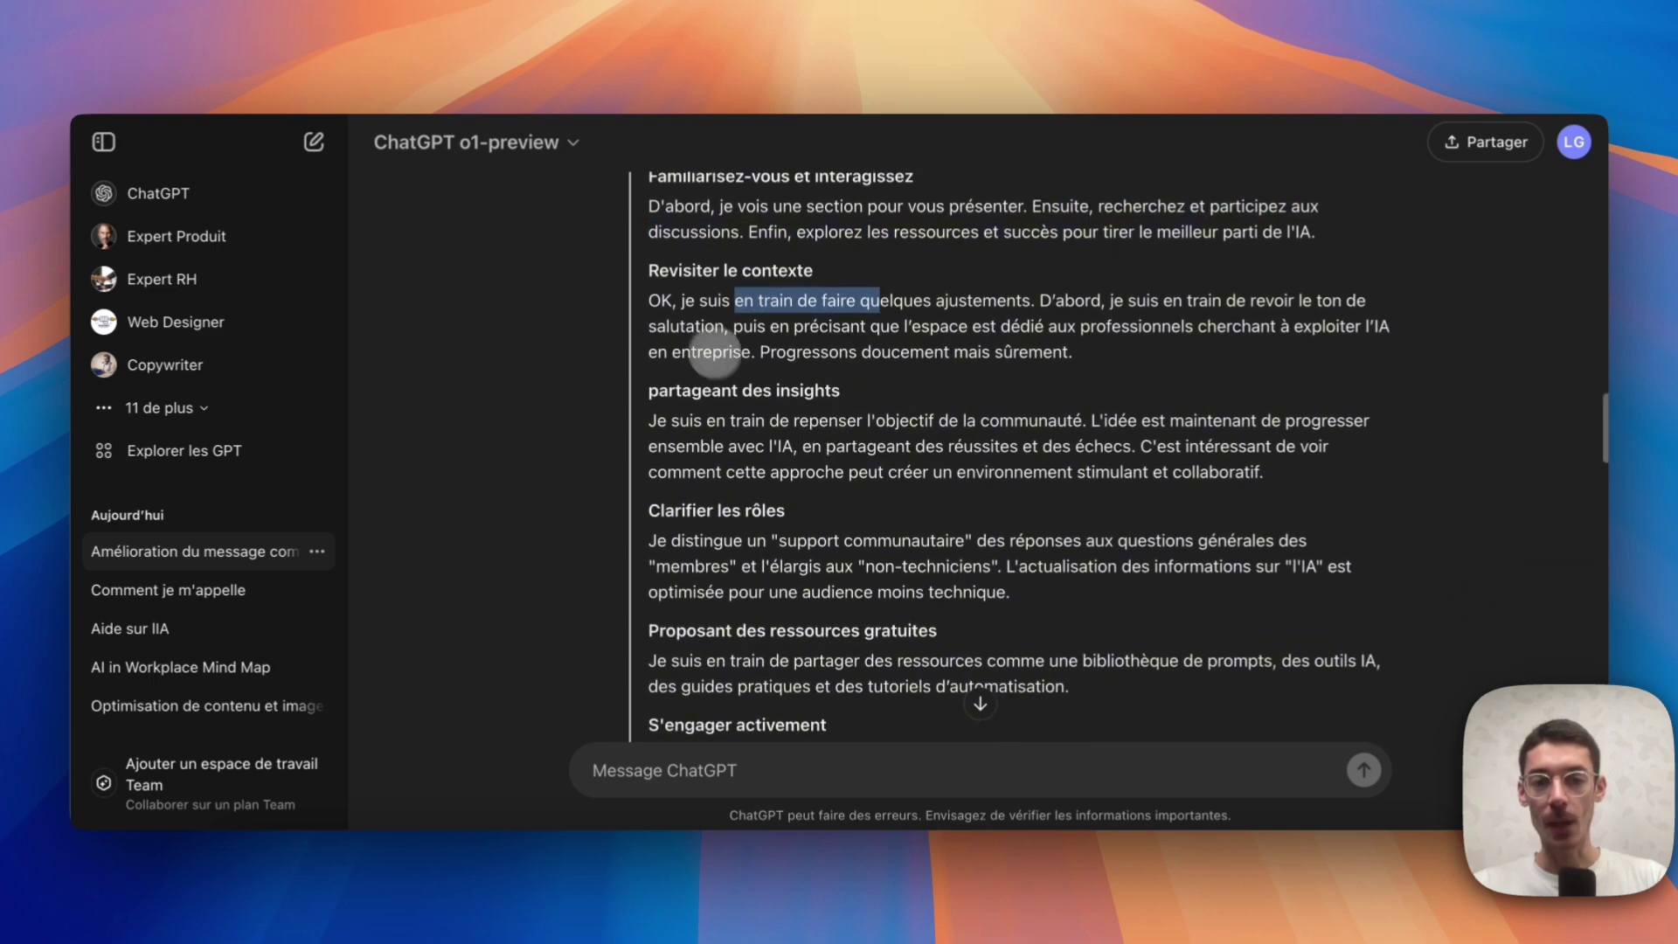
{"action": "scroll", "coordinate": [714, 402], "scroll_direction": "down", "scroll_amount": 1}
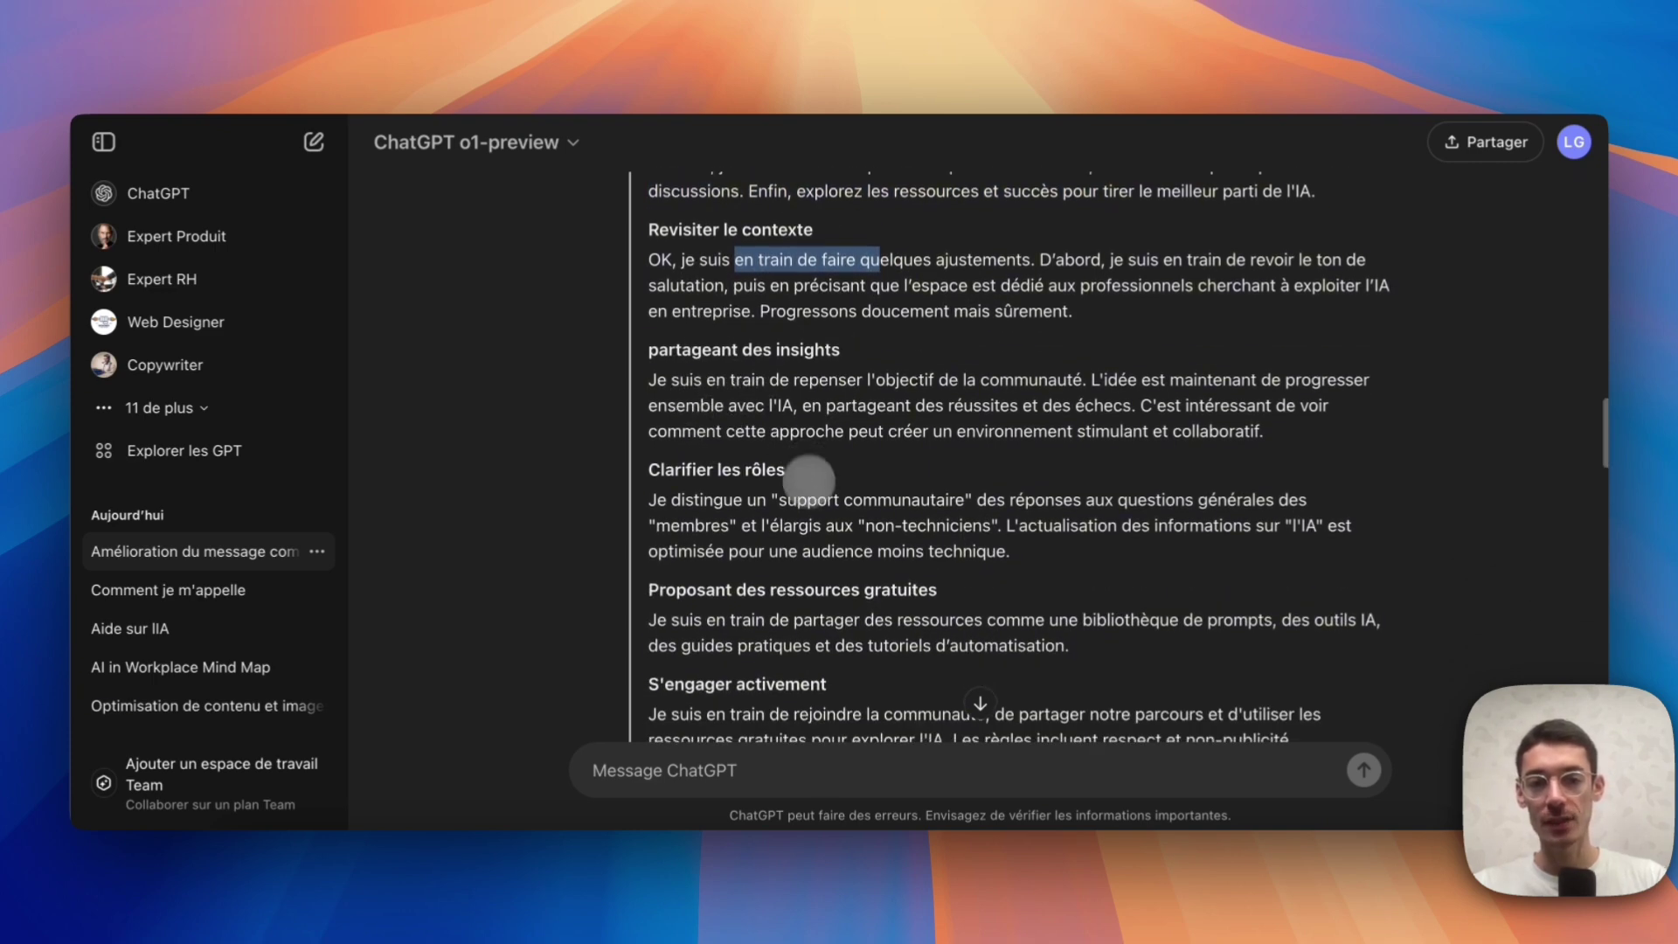
{"action": "scroll", "coordinate": [692, 407], "scroll_direction": "down", "scroll_amount": 18}
{"action": "scroll", "coordinate": [707, 362], "scroll_direction": "down", "scroll_amount": 3}
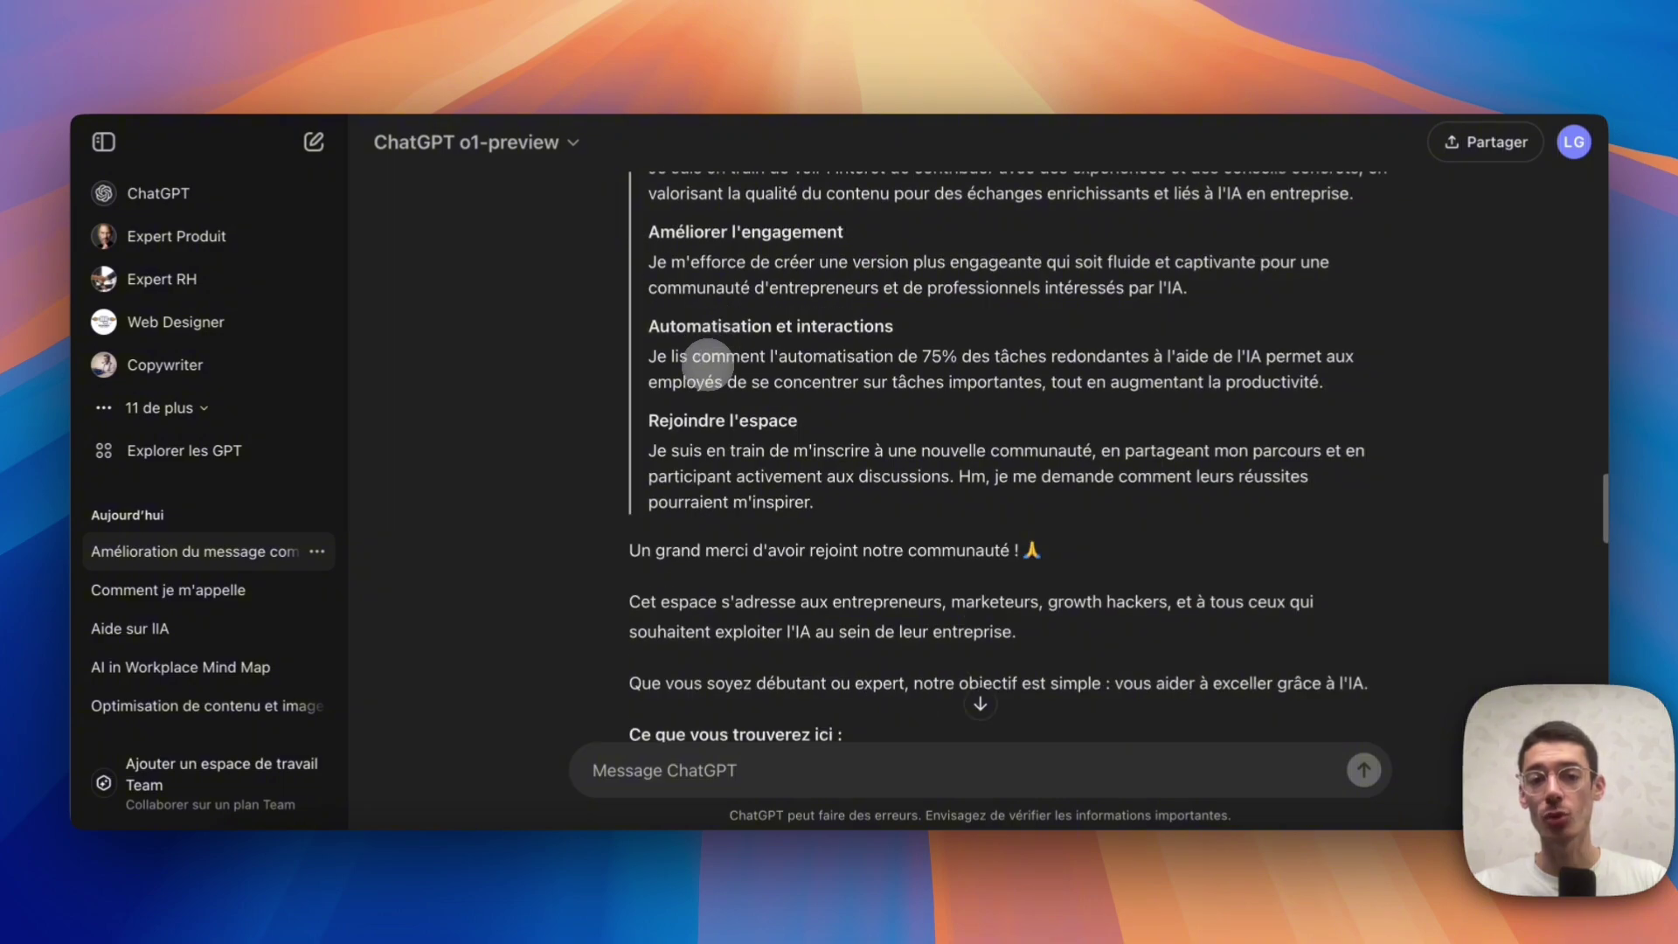
{"action": "left_click_drag", "start_coordinate": [812, 437], "coordinate": [709, 229]}
{"action": "scroll", "coordinate": [709, 229], "scroll_direction": "up", "scroll_amount": 10}
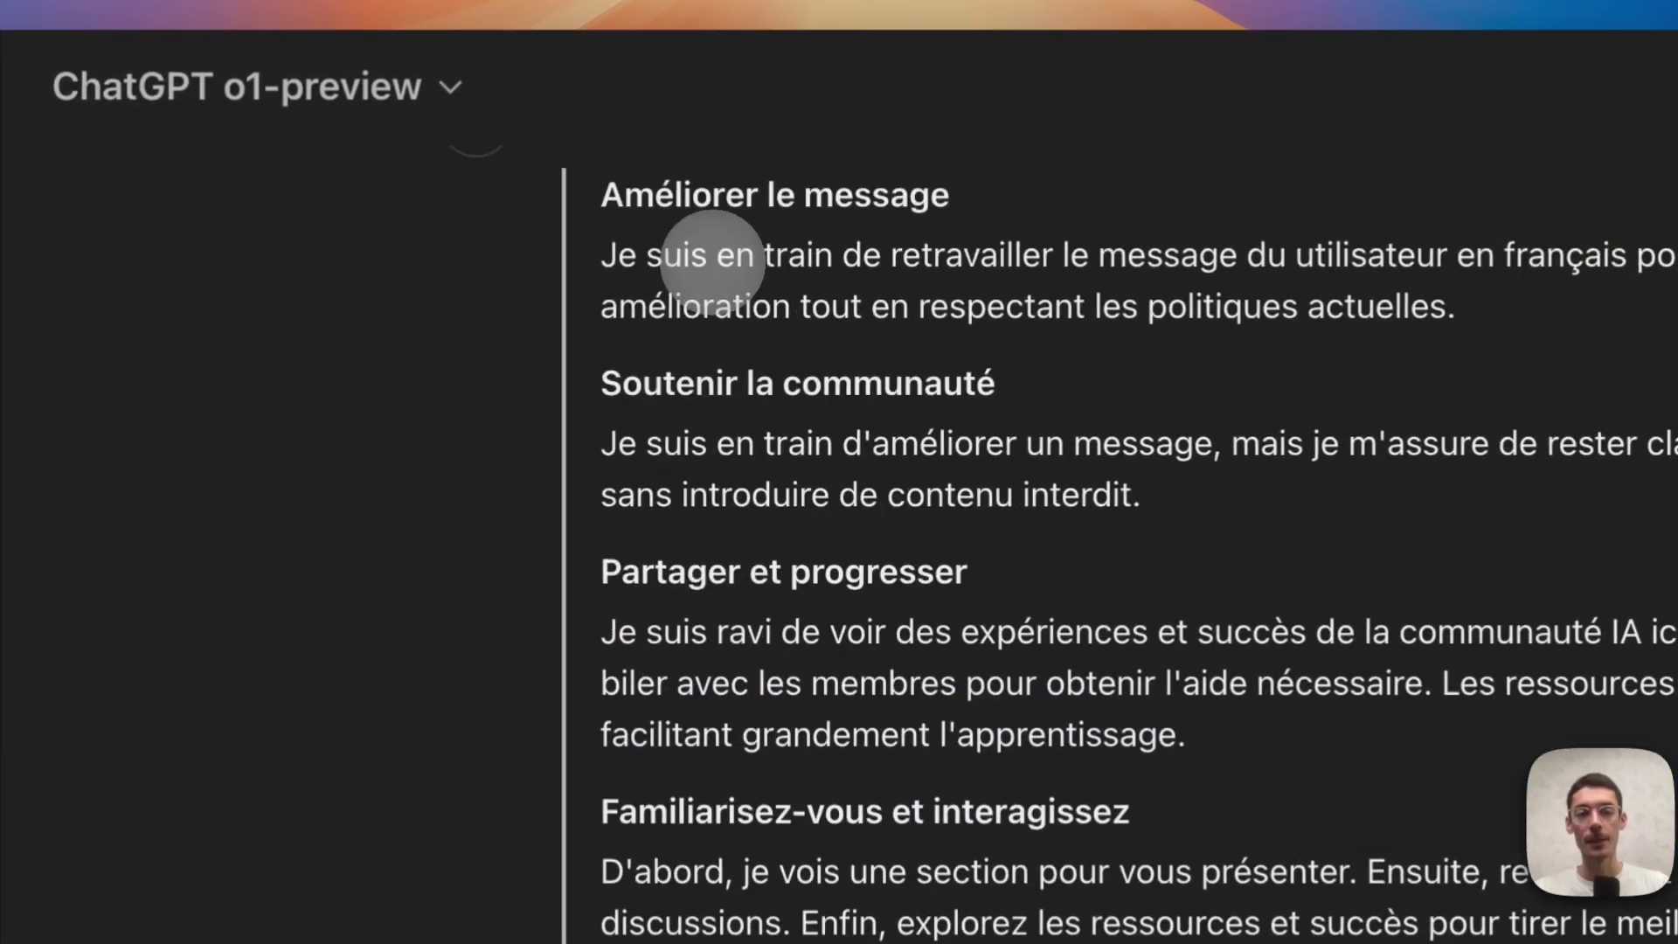
{"action": "scroll", "coordinate": [713, 262], "scroll_direction": "up", "scroll_amount": 9}
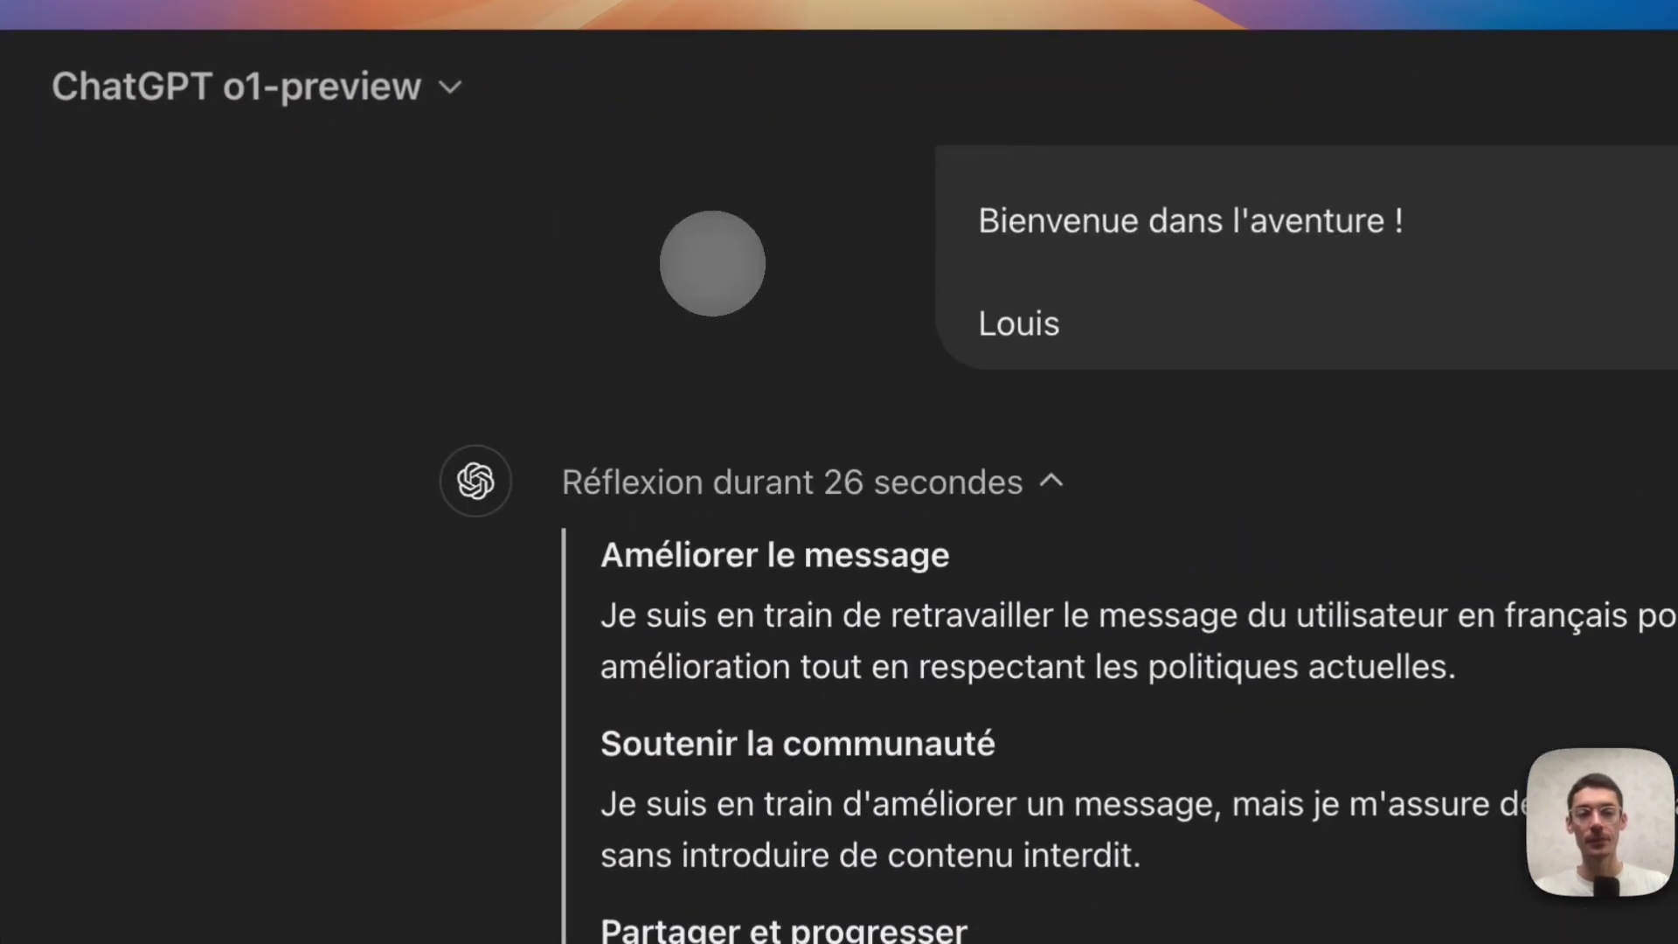
Collapse the reasoning details and return to the beginning of the improved message
{"action": "left_click", "coordinate": [749, 478]}
{"action": "scroll", "coordinate": [1011, 629], "scroll_direction": "down", "scroll_amount": 11}
{"action": "scroll", "coordinate": [1011, 629], "scroll_direction": "up", "scroll_amount": 6}
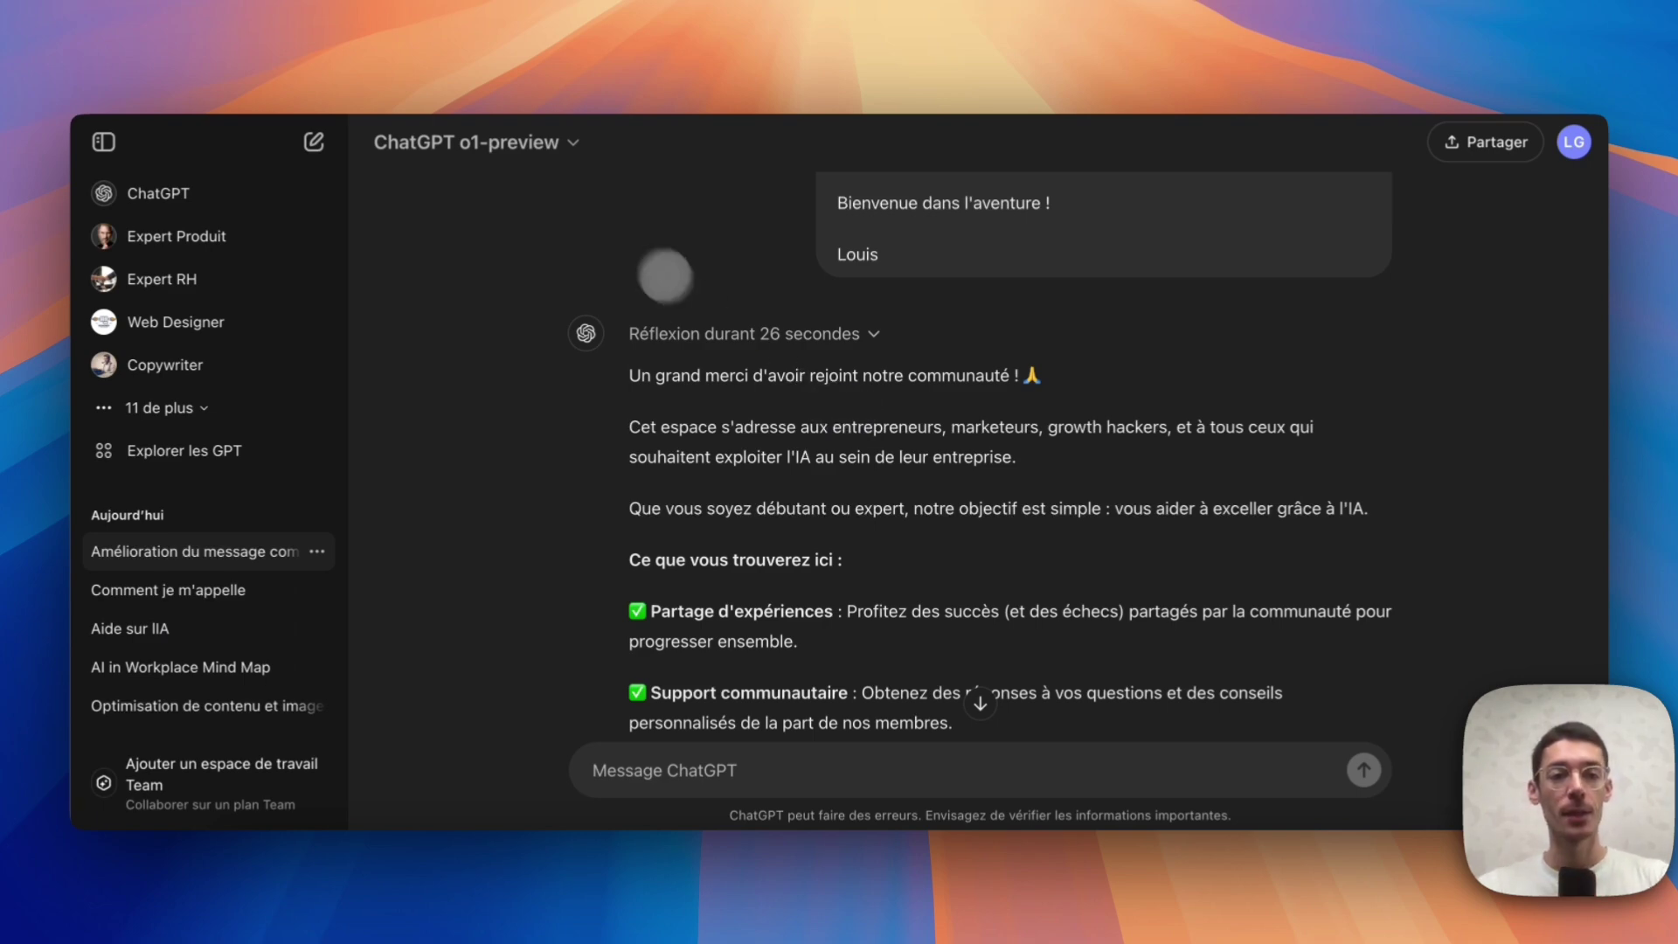
Show the o1-preview chat side by side with the ChatGPT 4o chat and review the same welcome-post prompt in the 4o chat
{"action": "right_click", "coordinate": [371, 81]}
{"action": "left_click", "coordinate": [434, 188]}
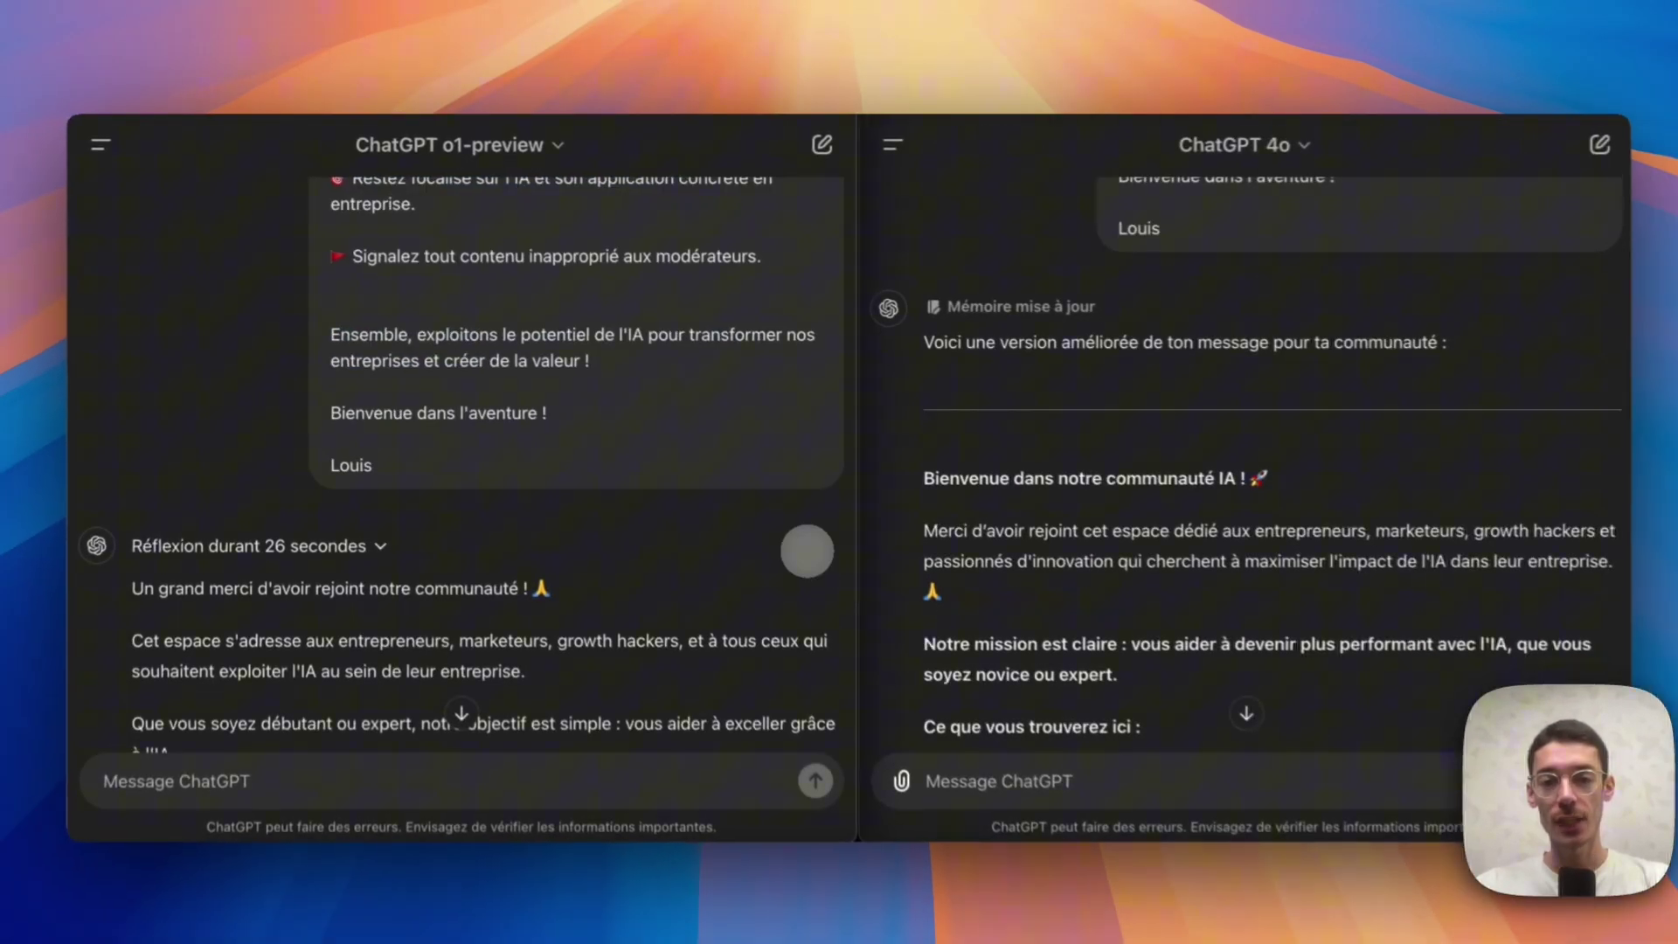
{"action": "scroll", "coordinate": [1040, 447], "scroll_direction": "up", "scroll_amount": 15}
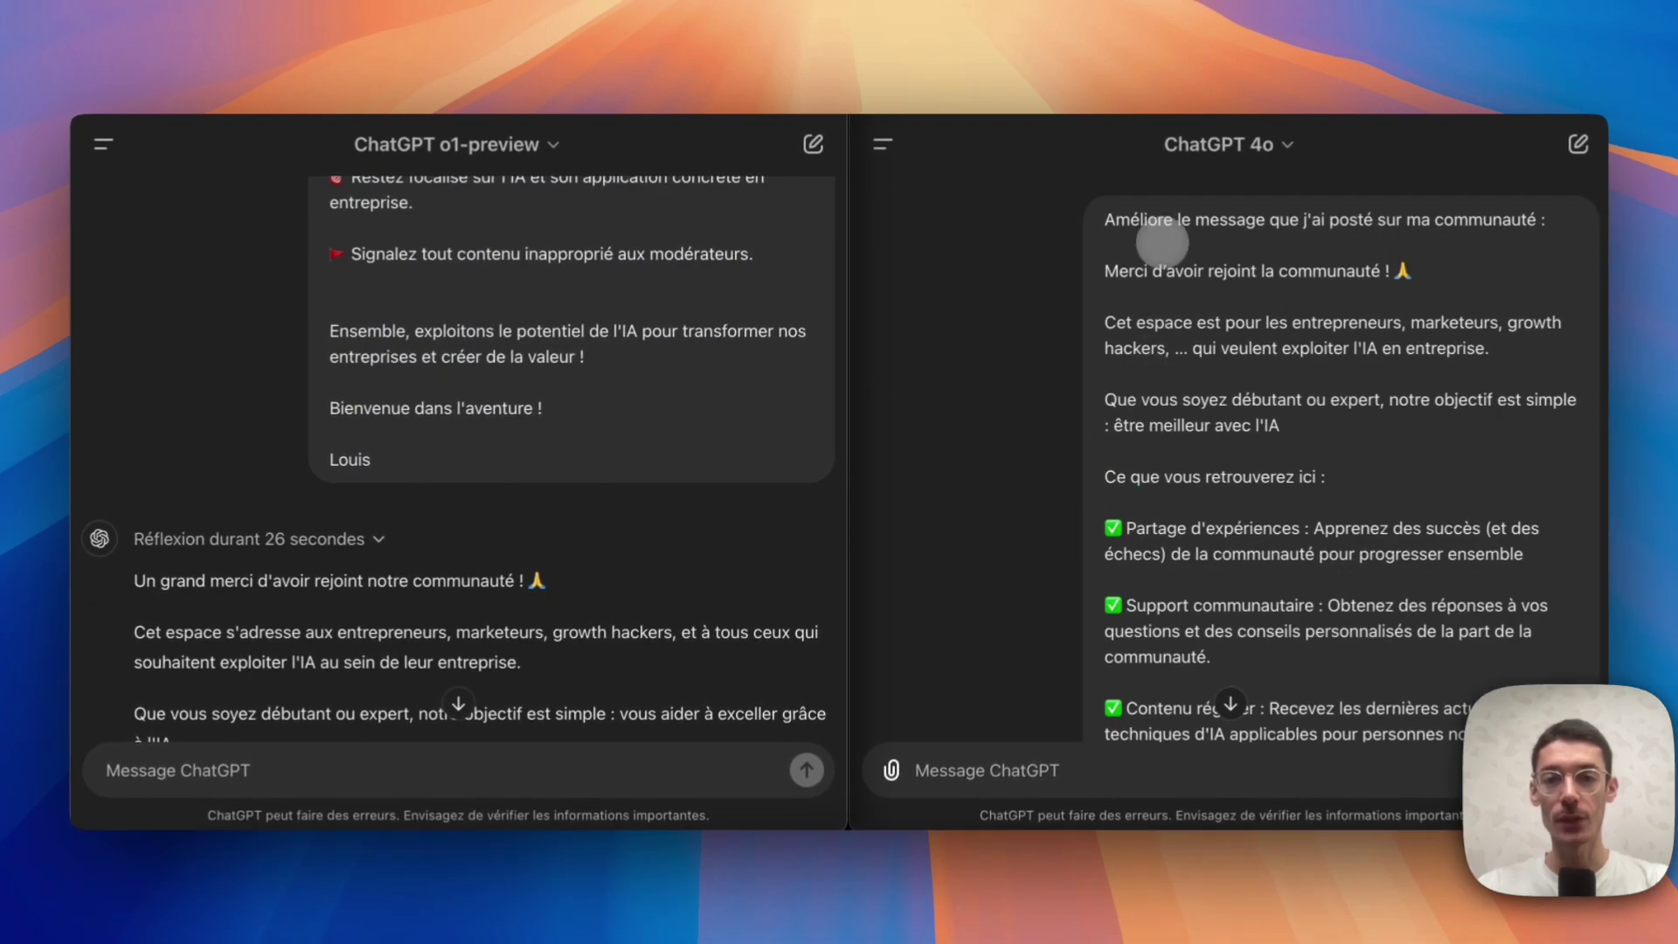
{"action": "left_click", "coordinate": [1111, 269]}
{"action": "scroll", "coordinate": [1135, 342], "scroll_direction": "down", "scroll_amount": 15}
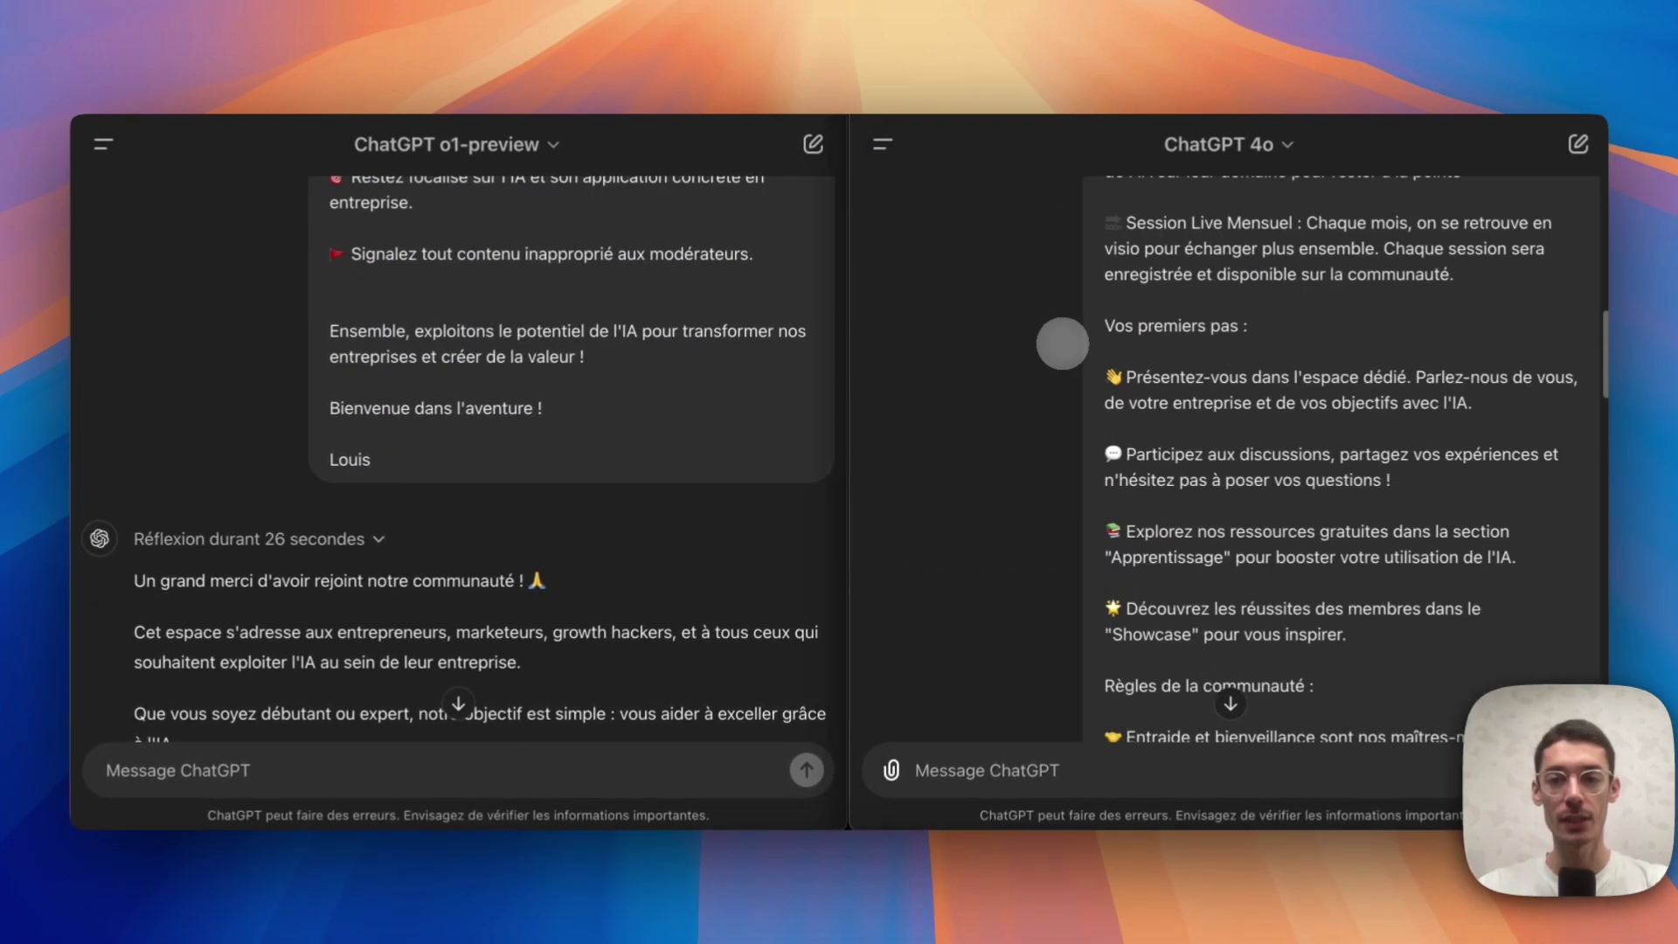
{"action": "scroll", "coordinate": [1061, 342], "scroll_direction": "up", "scroll_amount": 10}
{"action": "scroll", "coordinate": [1062, 343], "scroll_direction": "up", "scroll_amount": 5}
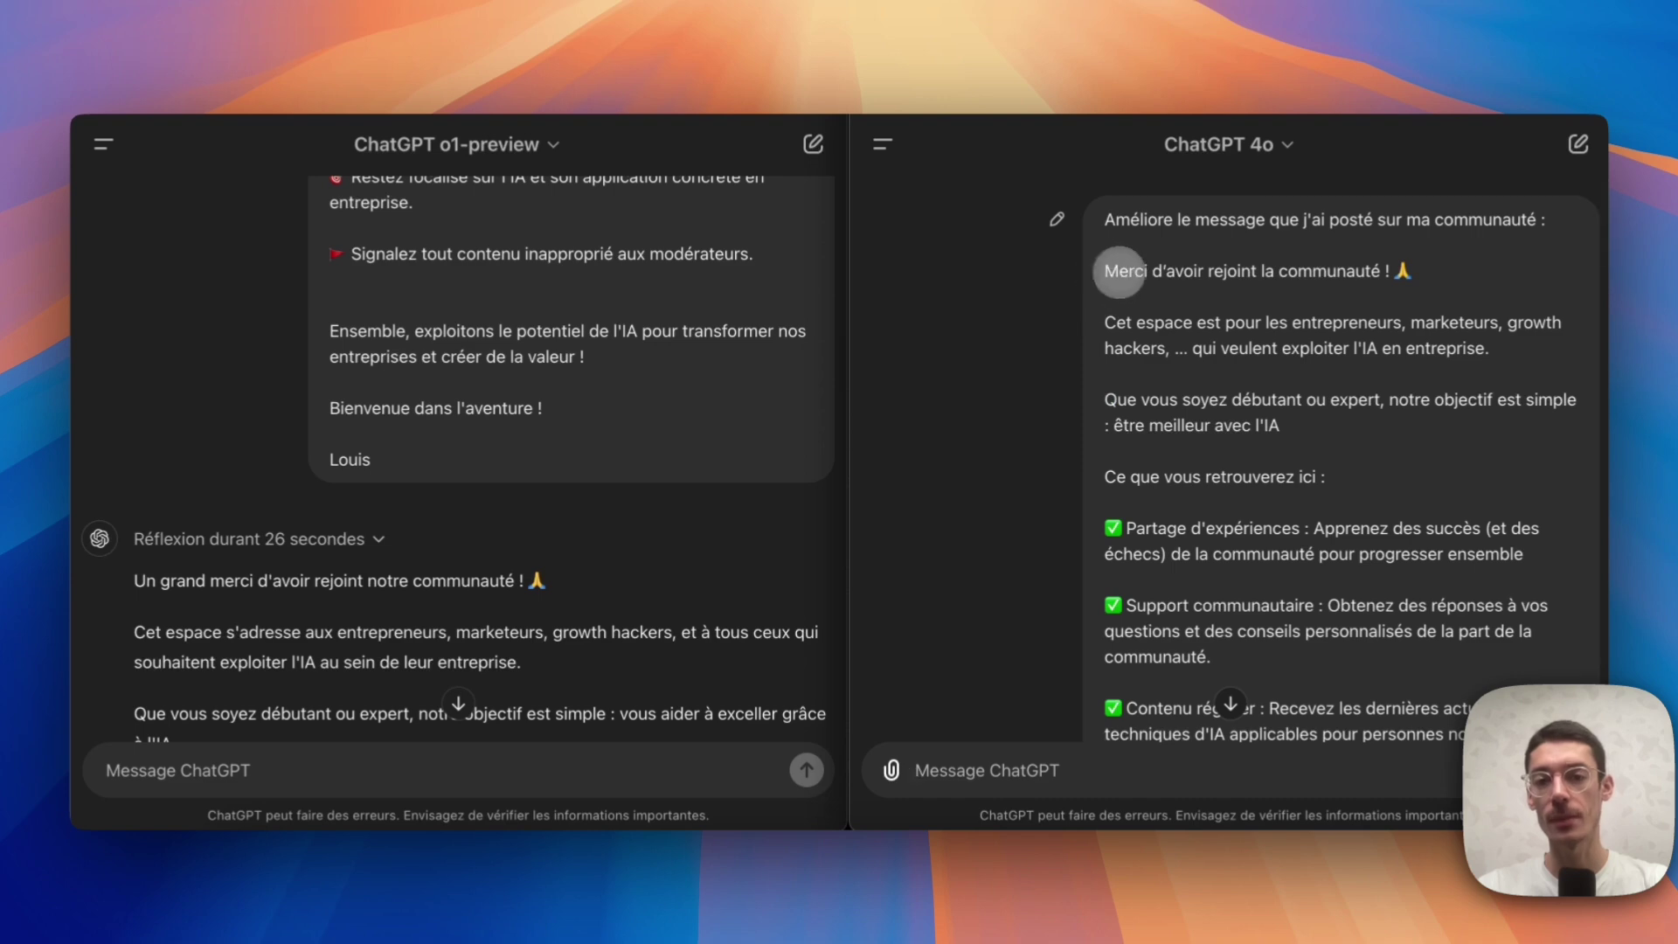
{"action": "left_click_drag", "start_coordinate": [1115, 321], "coordinate": [1458, 339]}
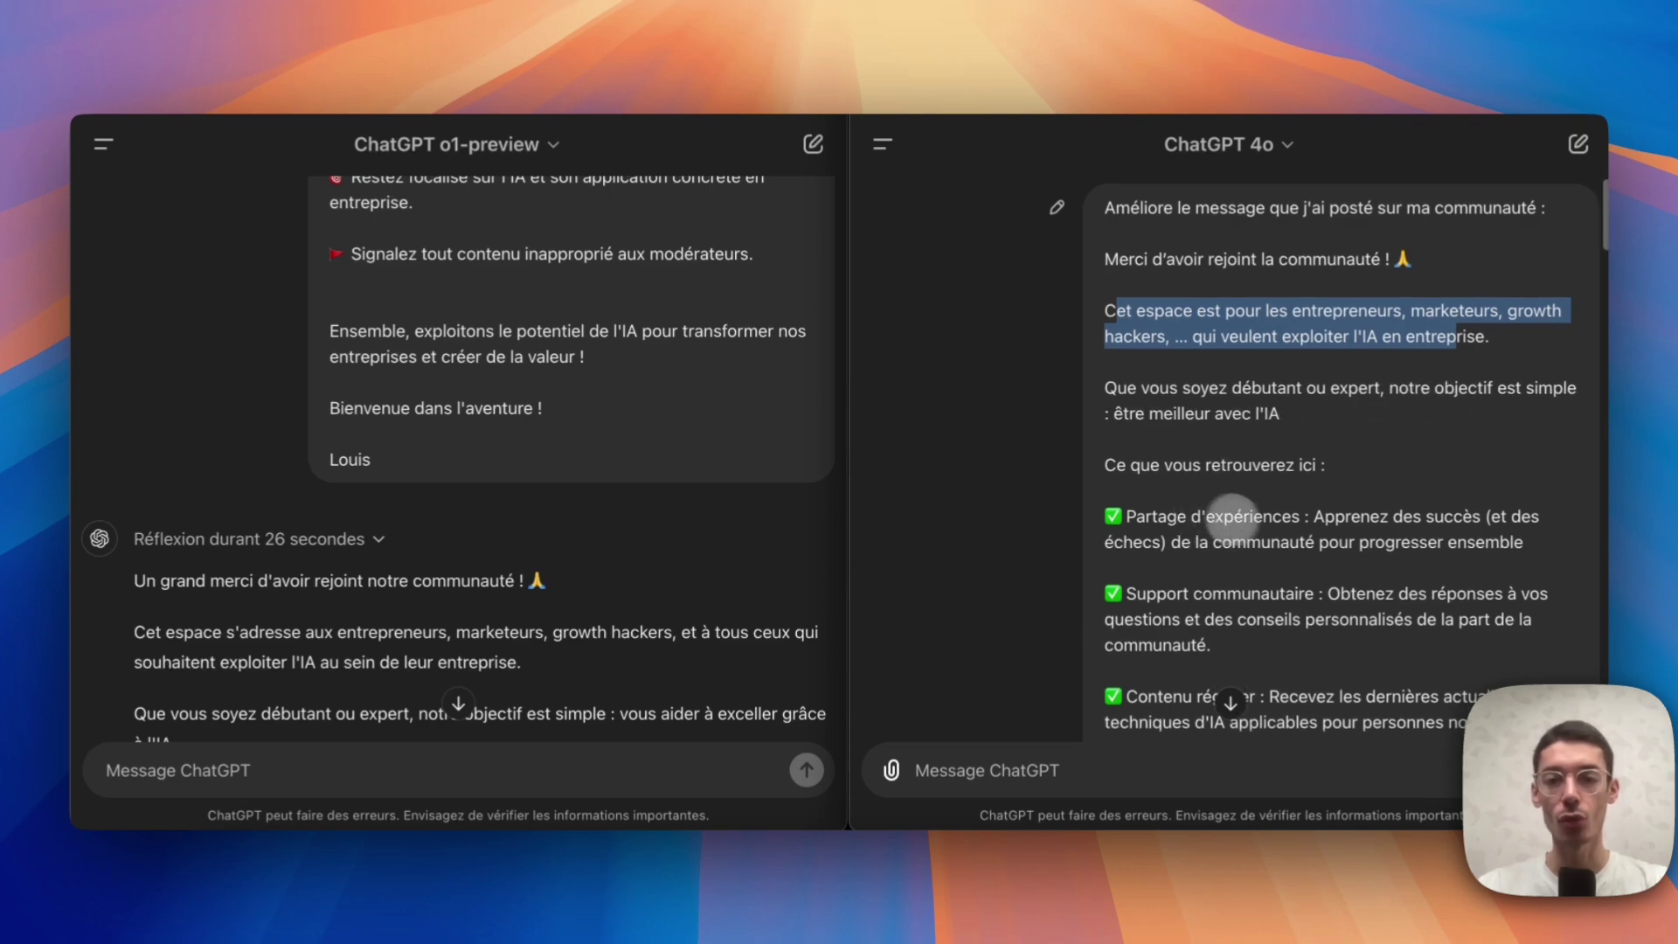
{"action": "scroll", "coordinate": [1237, 493], "scroll_direction": "down", "scroll_amount": 15}
{"action": "scroll", "coordinate": [1275, 544], "scroll_direction": "down", "scroll_amount": 2}
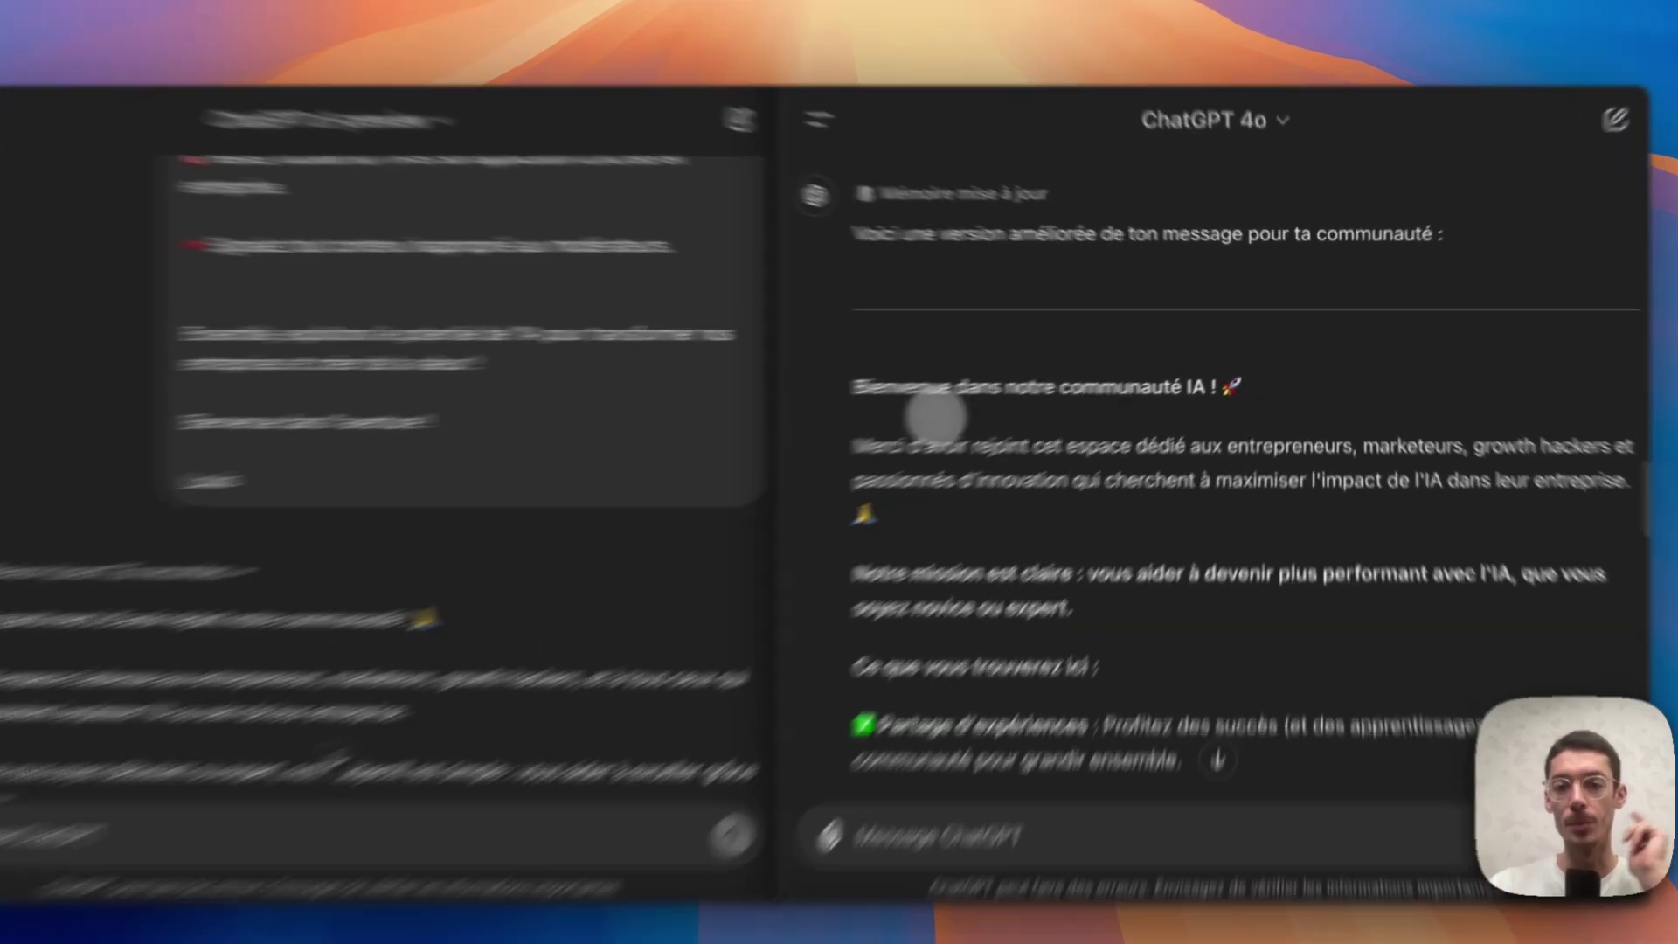
Examine the 4o reply's title "Bienvenue dans notre communauté IA !" and its mission statement, highlighting the key passages
{"action": "left_click_drag", "start_coordinate": [957, 379], "coordinate": [1214, 387]}
{"action": "left_click_drag", "start_coordinate": [1115, 463], "coordinate": [480, 423]}
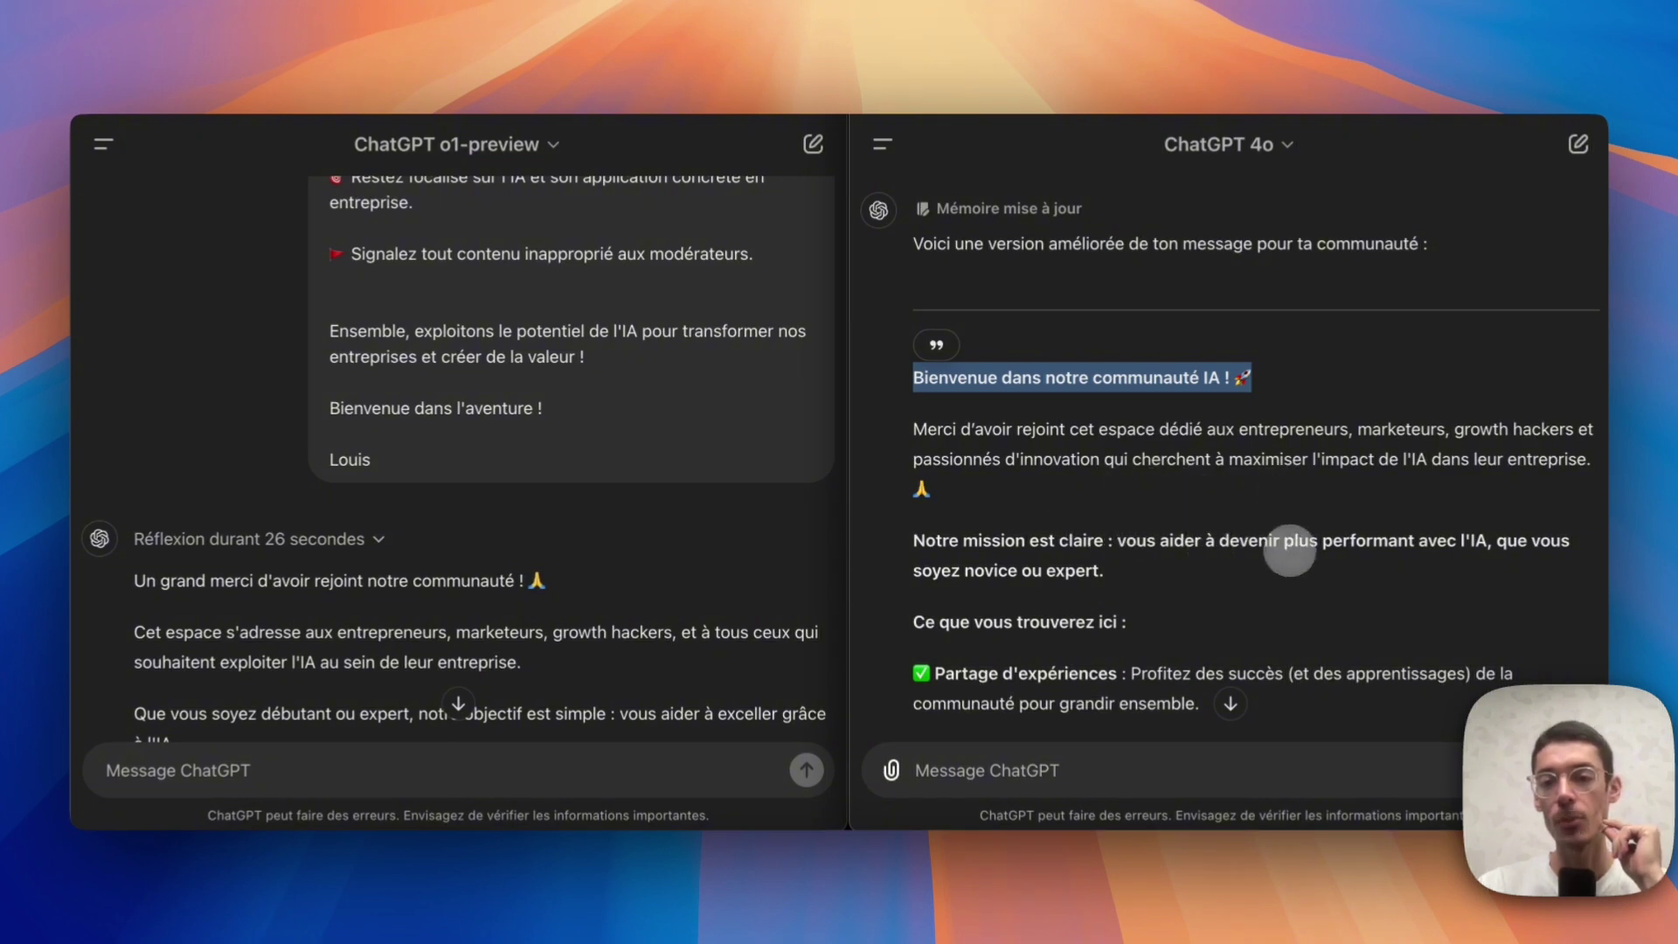
{"action": "left_click_drag", "start_coordinate": [1140, 572], "coordinate": [862, 525]}
{"action": "scroll", "coordinate": [922, 552], "scroll_direction": "down", "scroll_amount": 1}
Read the introduction of the o1-preview reply up to "Ce que vous trouverez ici" for comparison with the 4o version
{"action": "left_click", "coordinate": [636, 568]}
{"action": "scroll", "coordinate": [625, 581], "scroll_direction": "down", "scroll_amount": 3}
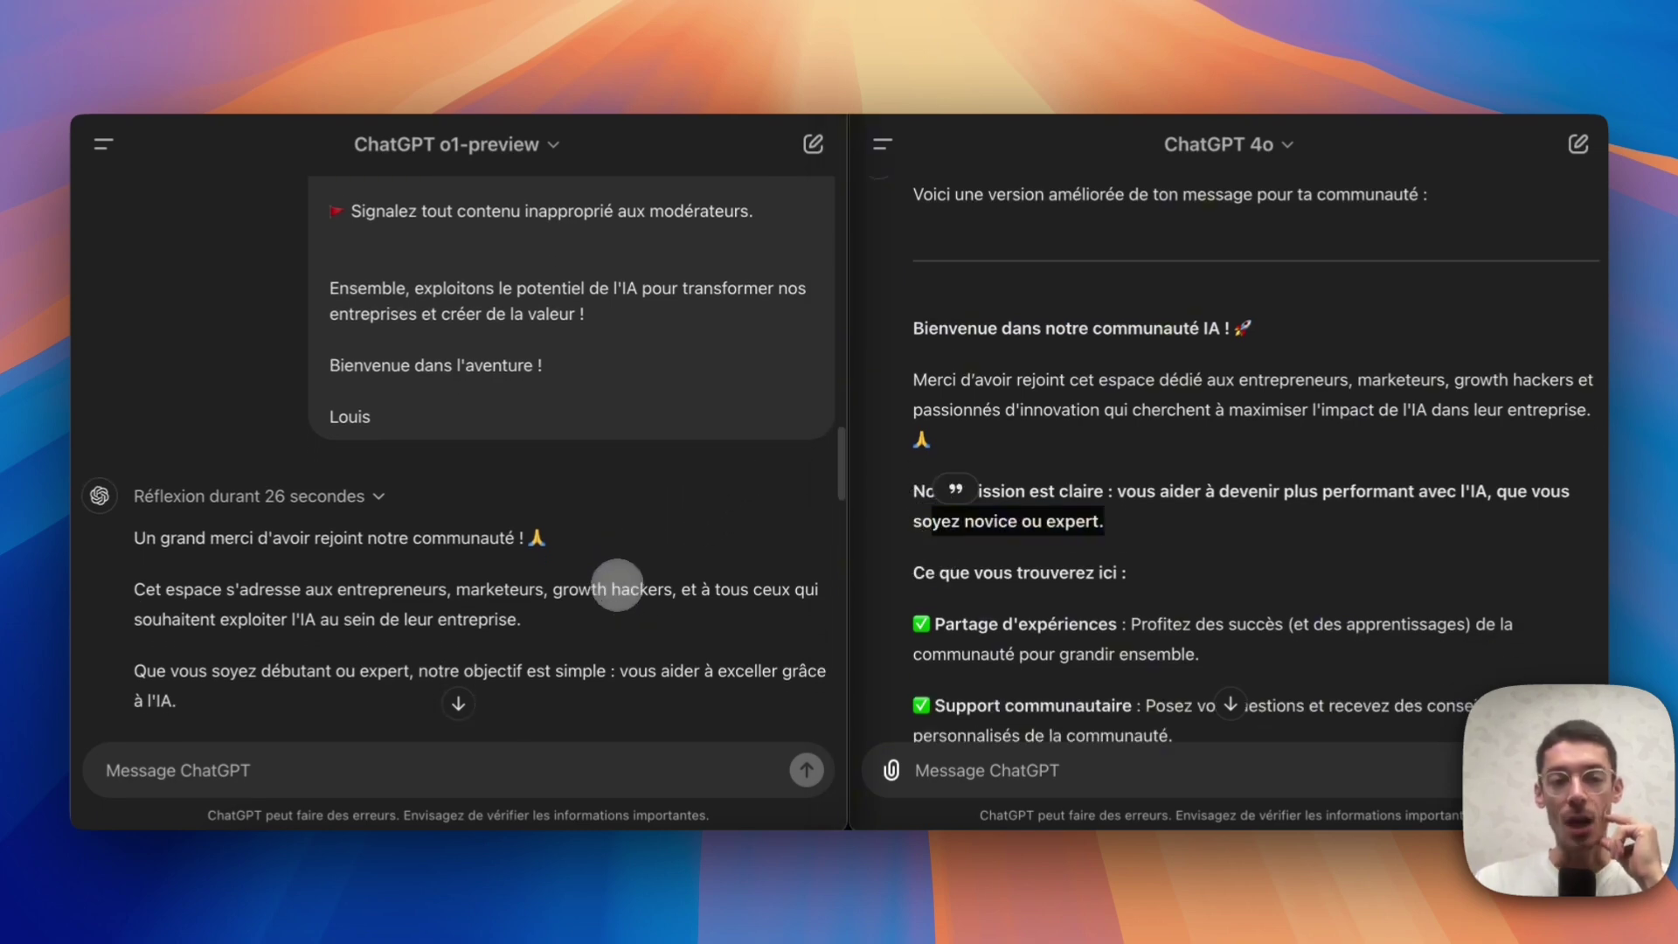
{"action": "scroll", "coordinate": [617, 584], "scroll_direction": "down", "scroll_amount": 2}
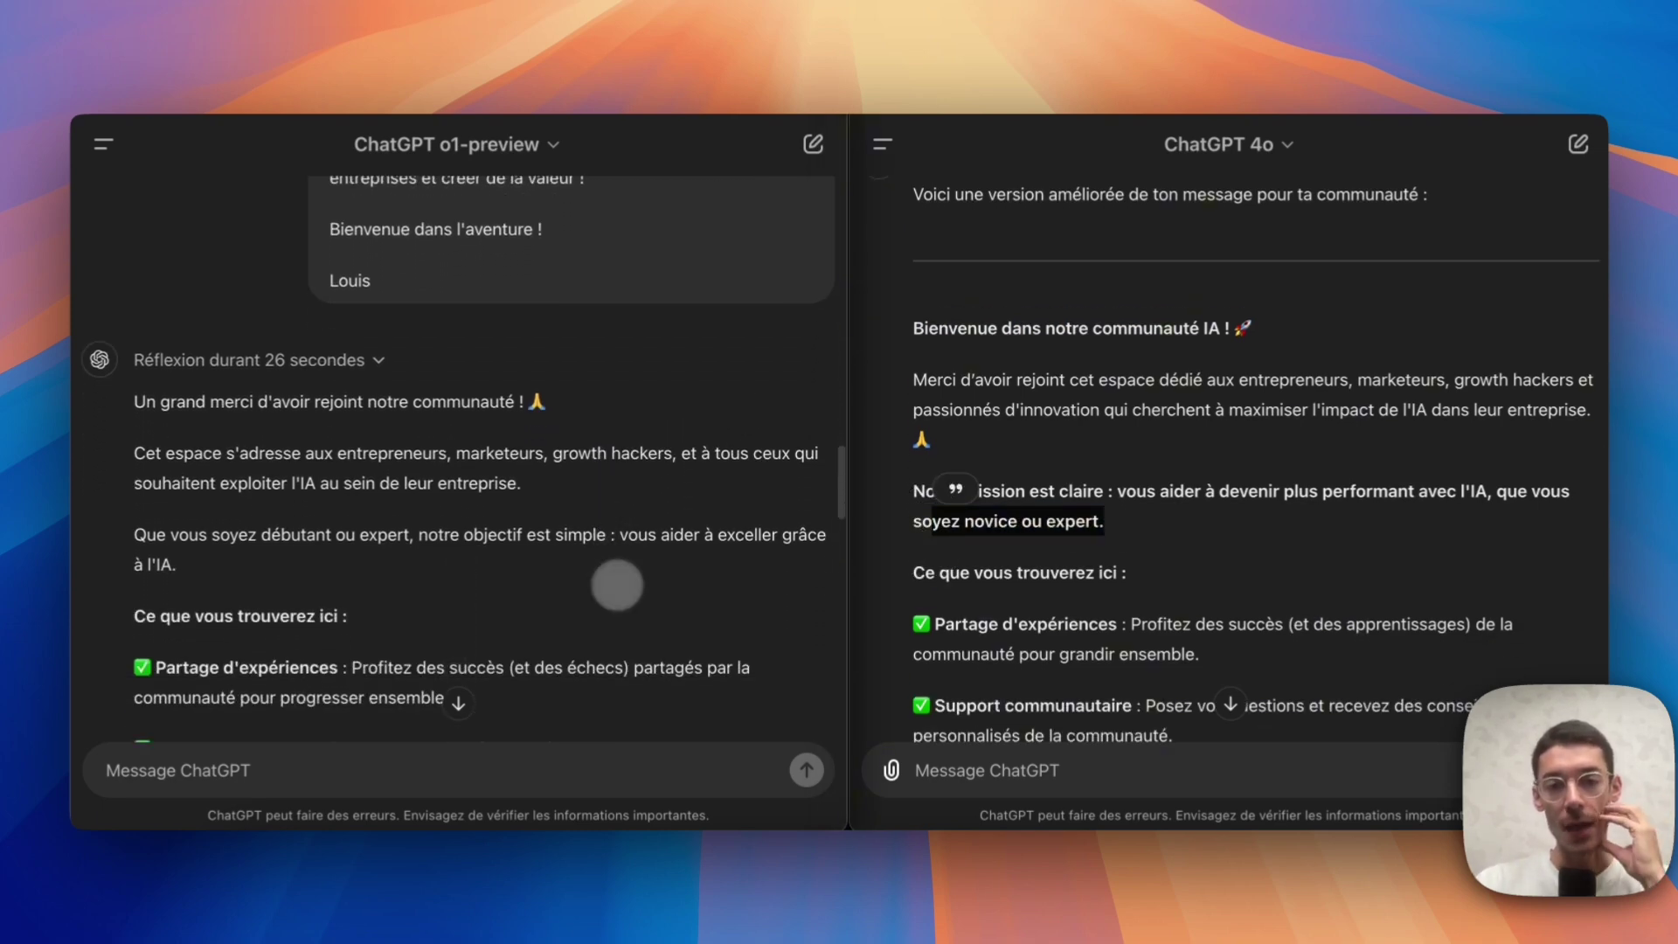
{"action": "scroll", "coordinate": [551, 437], "scroll_direction": "down", "scroll_amount": 1}
{"action": "scroll", "coordinate": [543, 404], "scroll_direction": "down", "scroll_amount": 1}
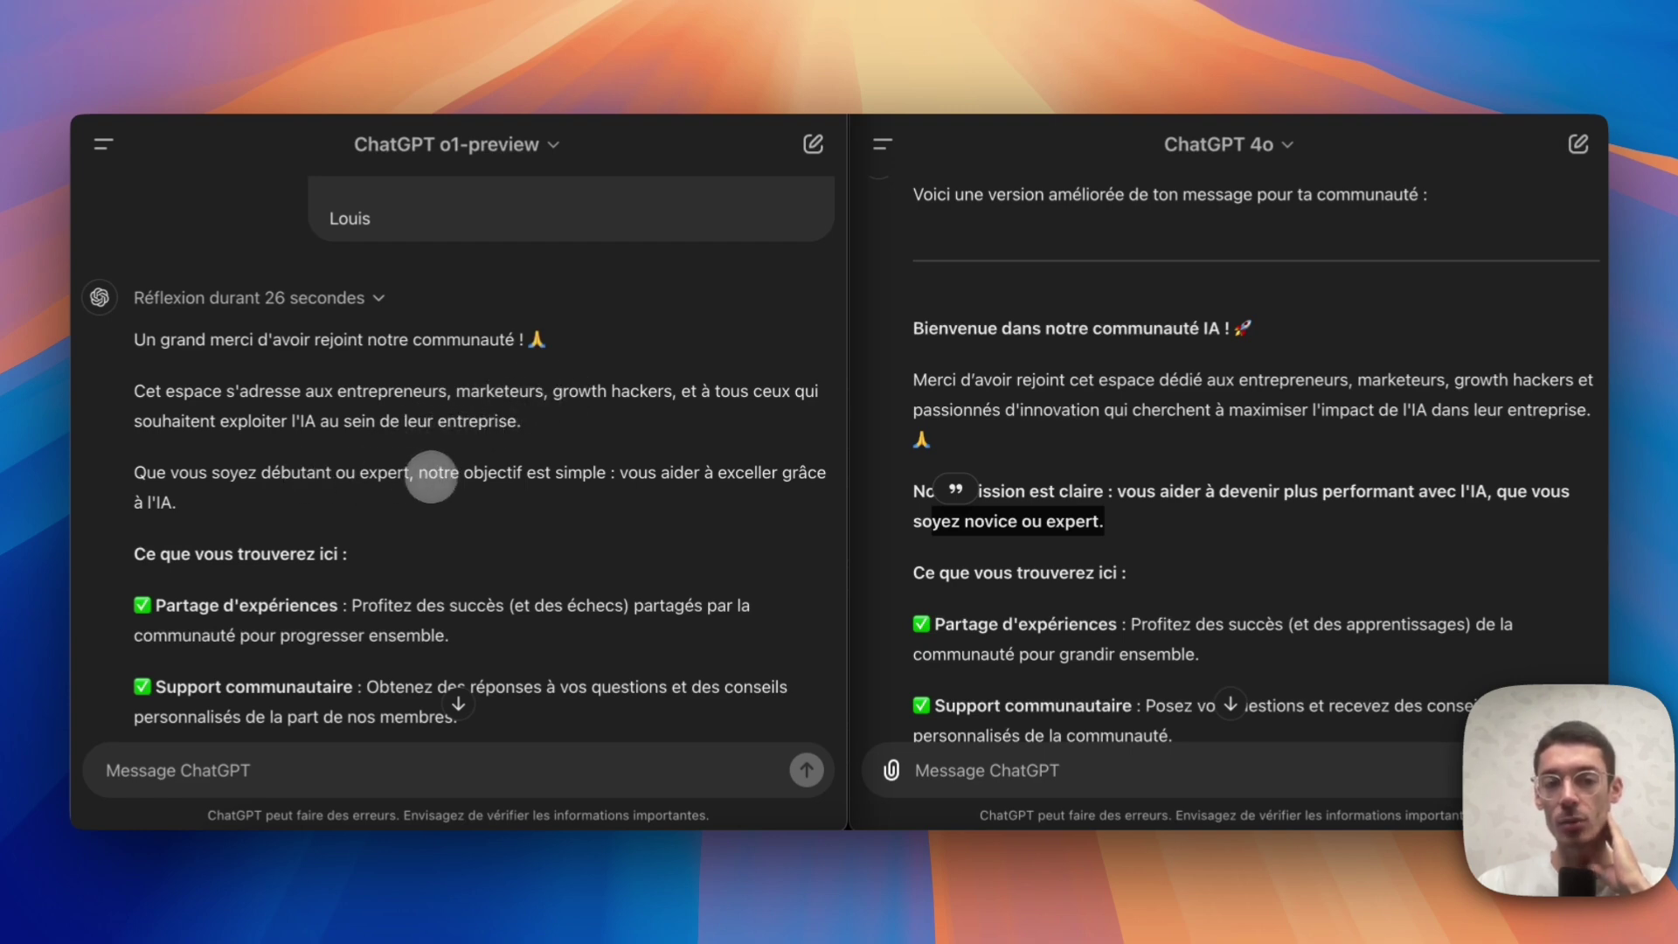
{"action": "scroll", "coordinate": [546, 476], "scroll_direction": "down", "scroll_amount": 2}
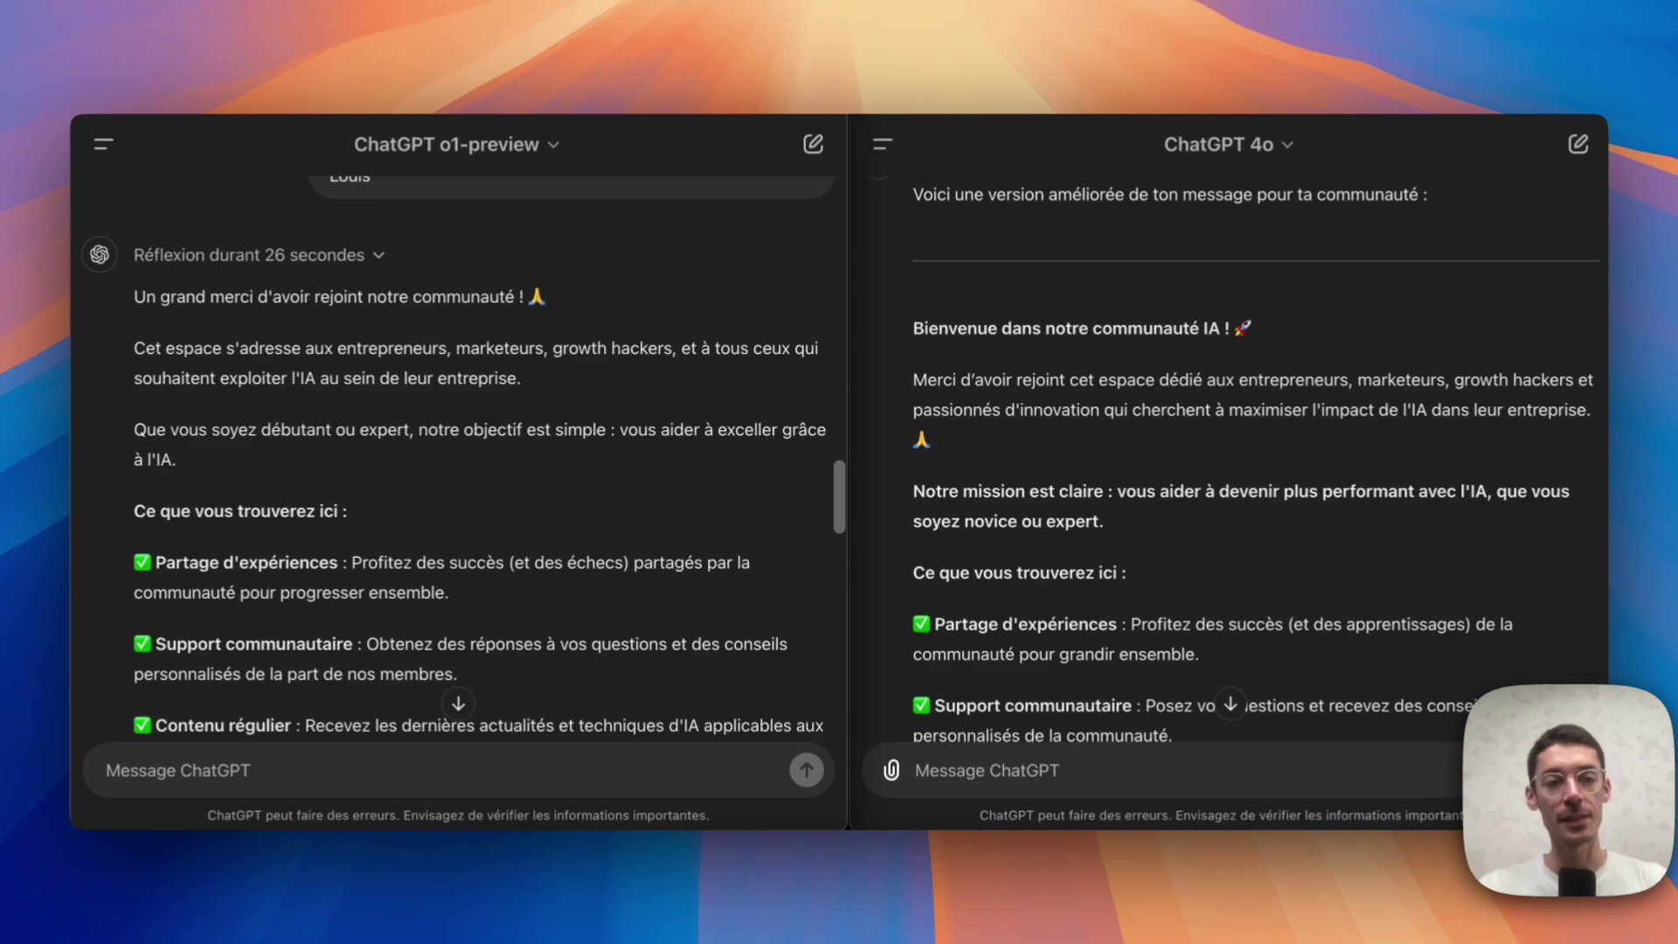
{"action": "scroll", "coordinate": [374, 435], "scroll_direction": "down", "scroll_amount": 1}
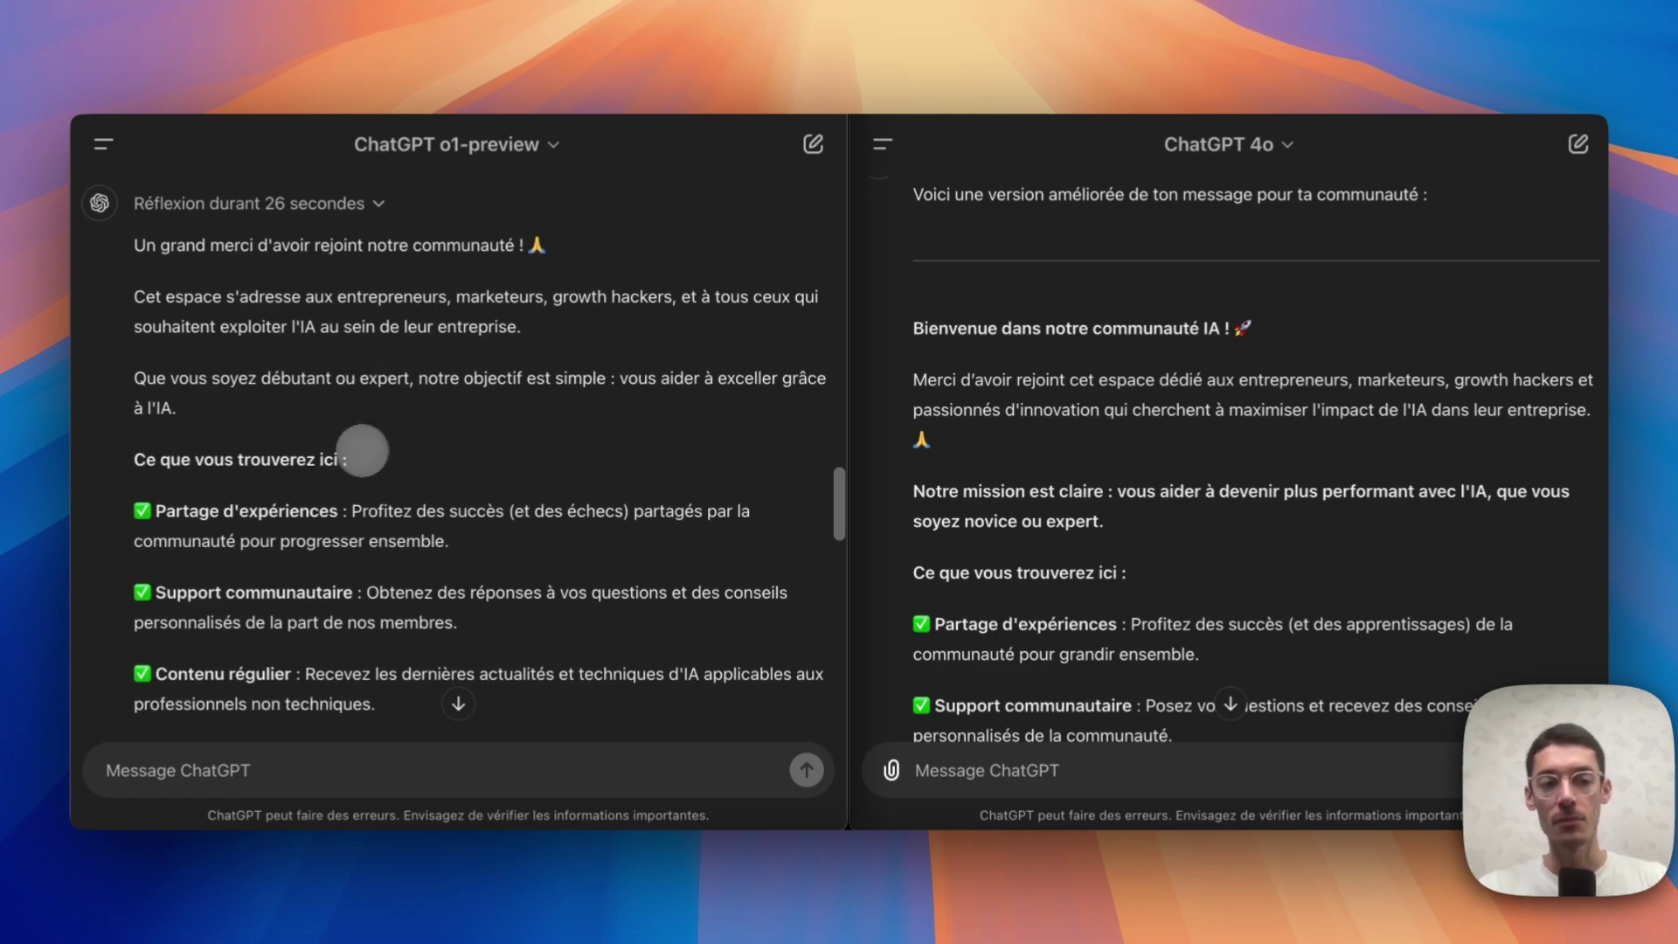
Compare the "Partage d'expériences" point in both replies, highlighting "échecs" in o1-preview and "apprentissages" in 4o
{"action": "left_click_drag", "start_coordinate": [166, 514], "coordinate": [359, 509]}
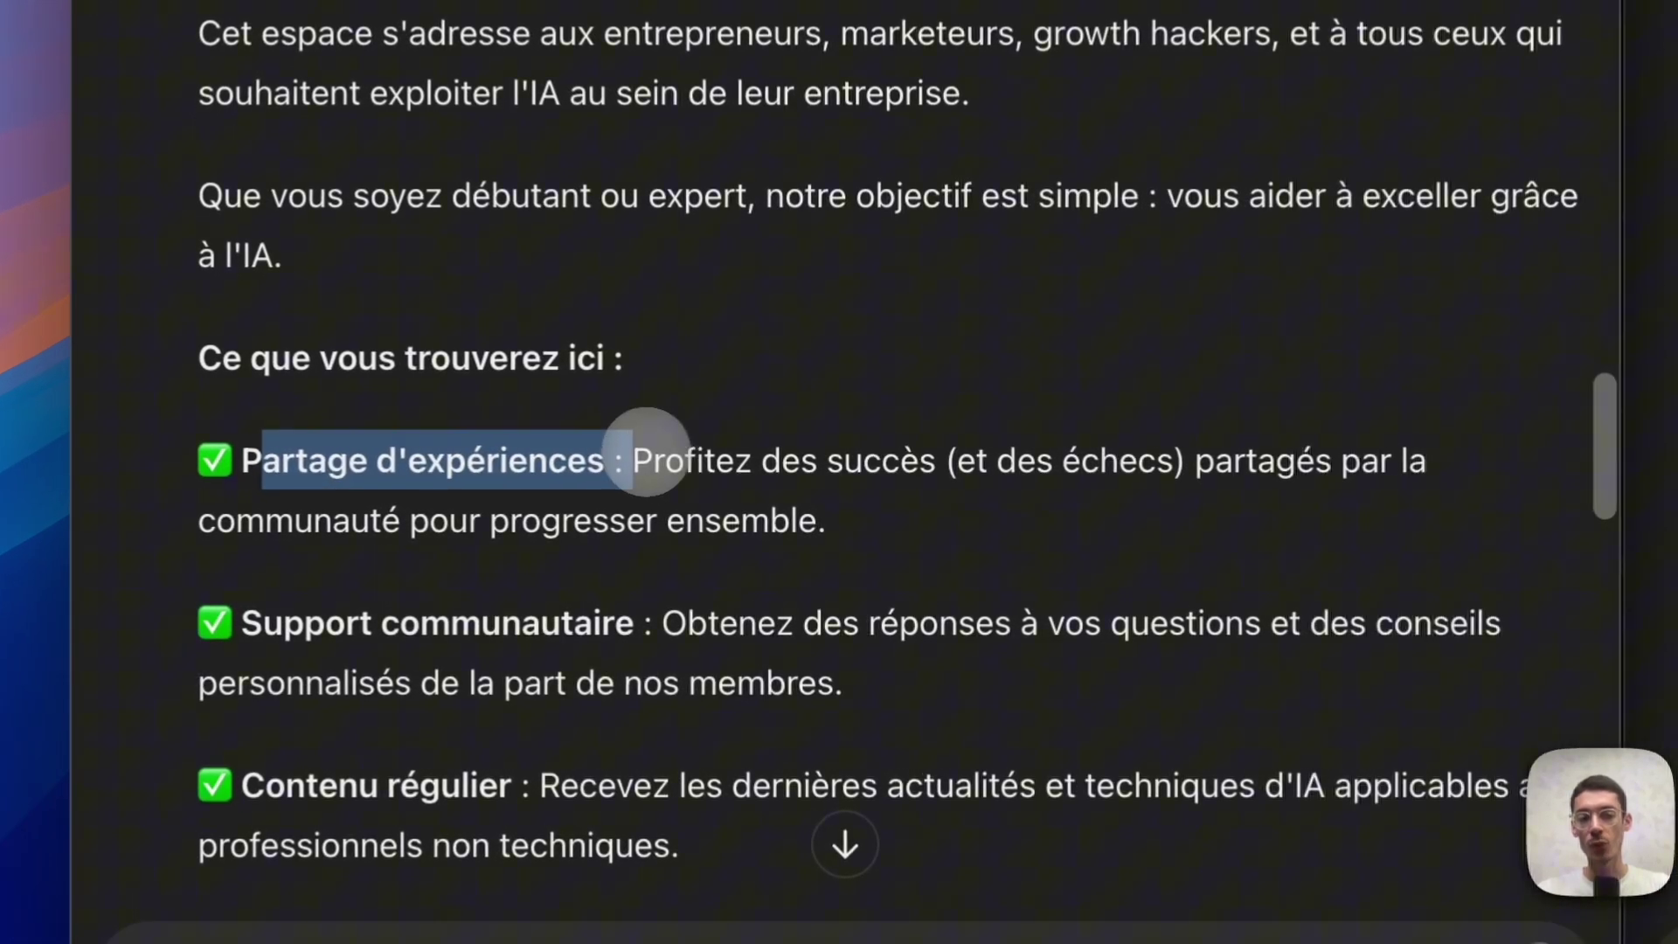
{"action": "left_click_drag", "start_coordinate": [616, 459], "coordinate": [936, 449]}
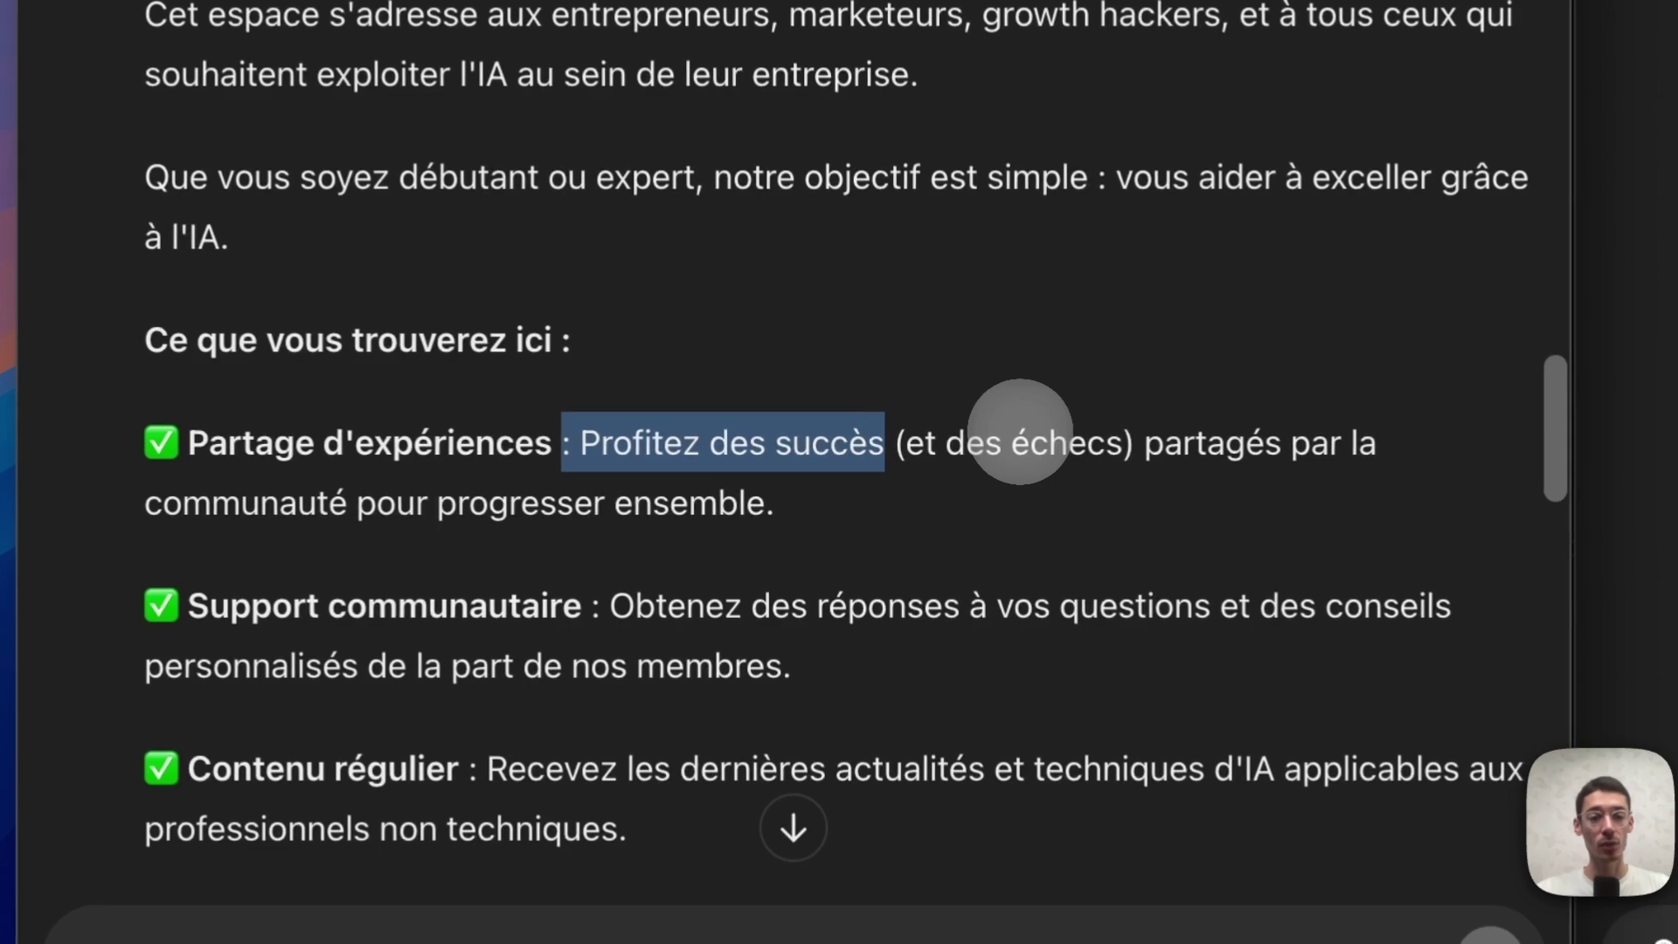
{"action": "left_click_drag", "start_coordinate": [1086, 443], "coordinate": [1018, 435]}
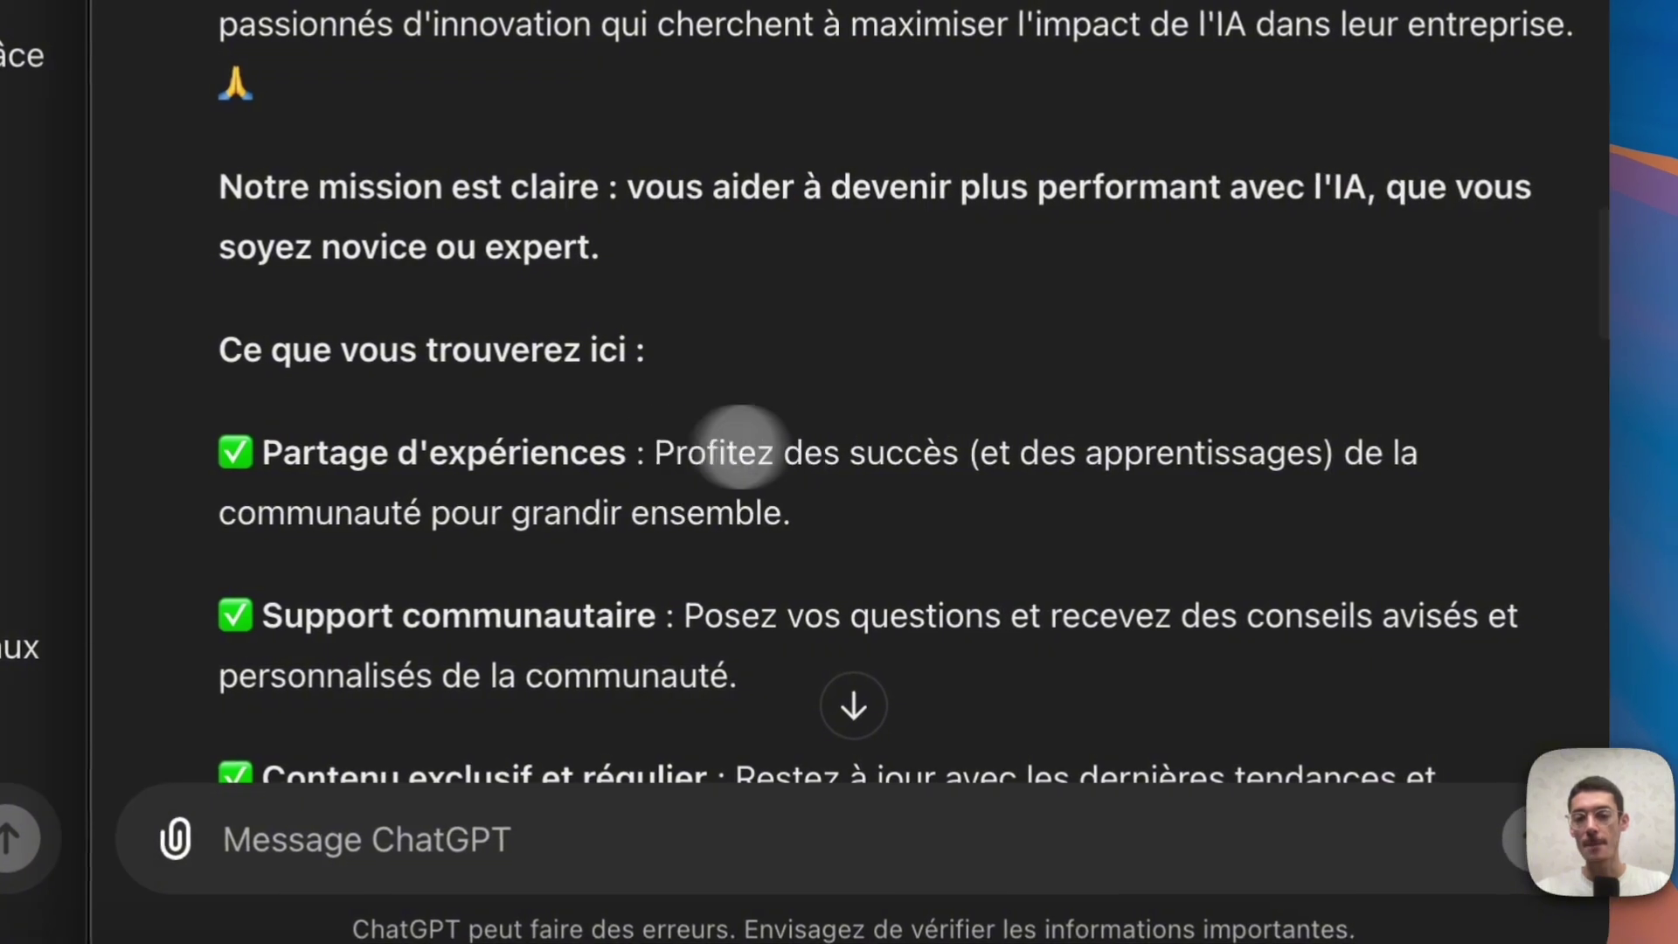
{"action": "left_click_drag", "start_coordinate": [1321, 448], "coordinate": [1092, 434]}
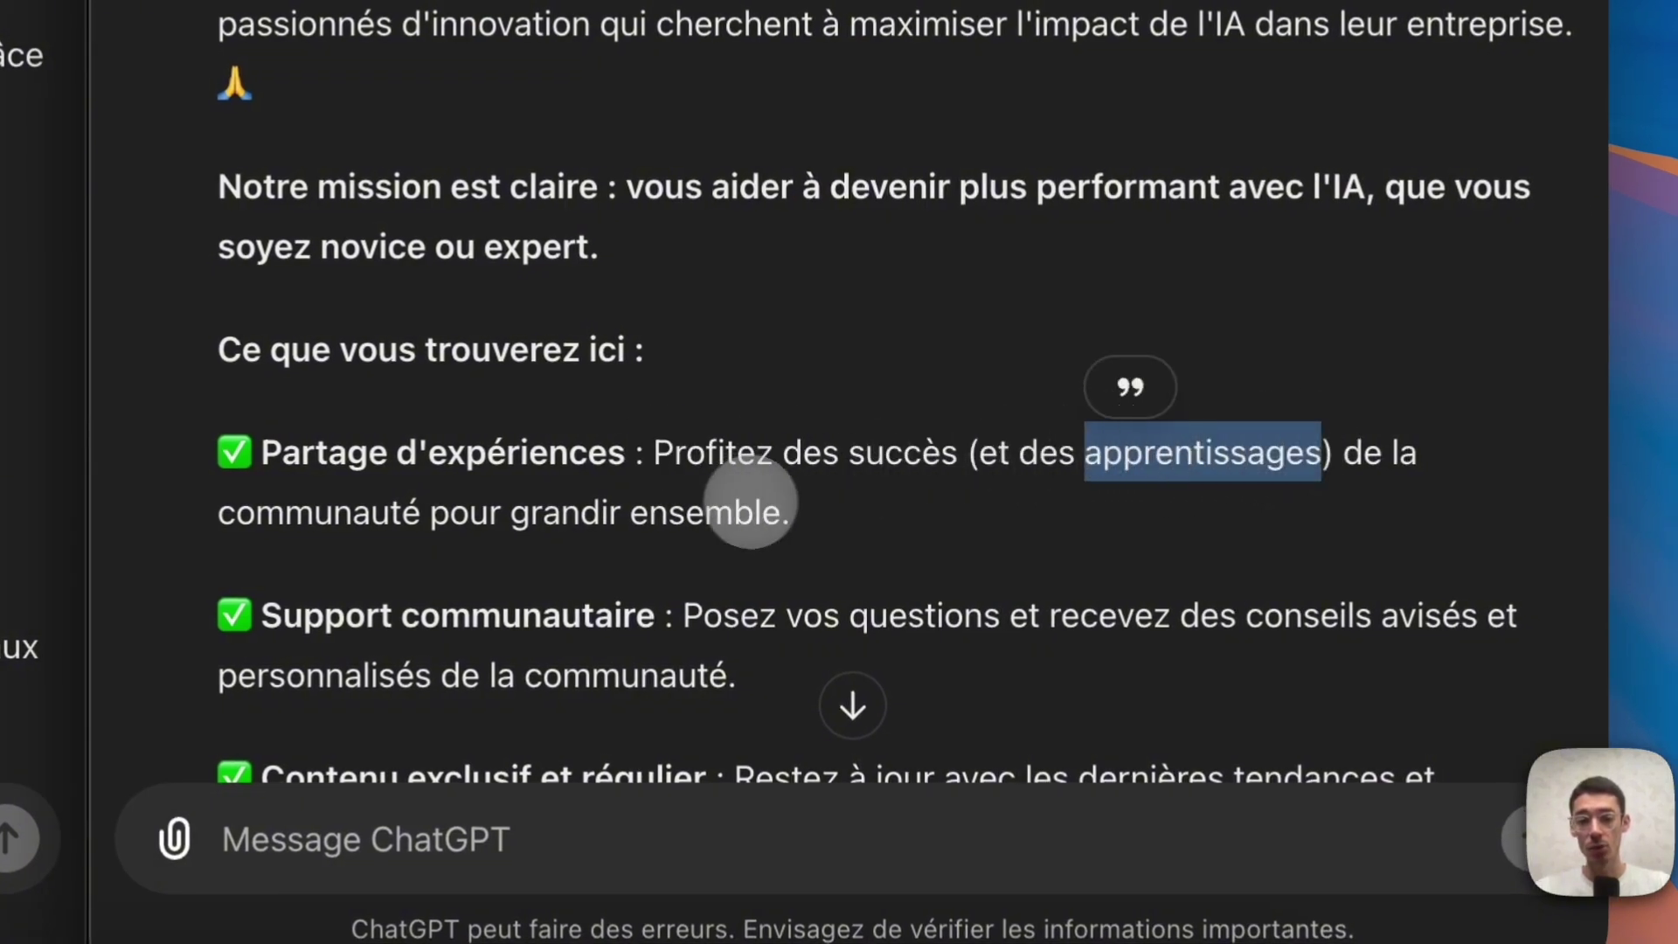
{"action": "double_click", "coordinate": [667, 511]}
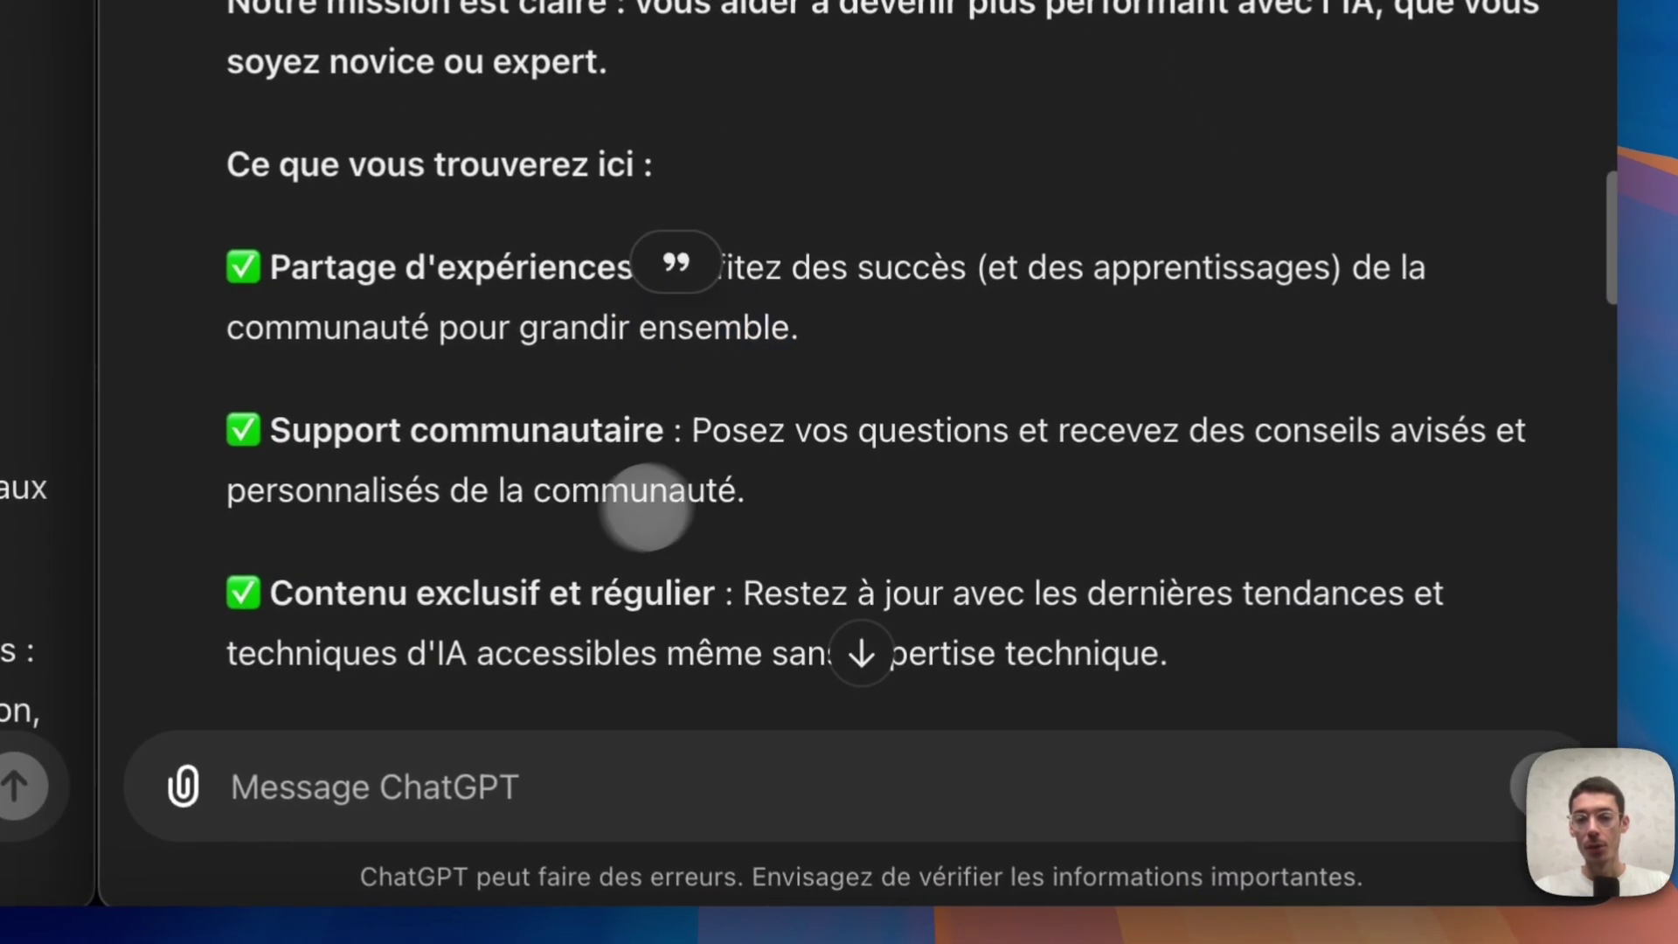
Compare the "Support communautaire" point in both replies, highlighting "conseils avisés" and "questions" in the 4o version
{"action": "left_click_drag", "start_coordinate": [768, 524], "coordinate": [1061, 526]}
{"action": "left_click_drag", "start_coordinate": [970, 434], "coordinate": [1042, 477]}
{"action": "left_click_drag", "start_coordinate": [1247, 426], "coordinate": [1246, 483]}
{"action": "left_click", "coordinate": [1470, 429]}
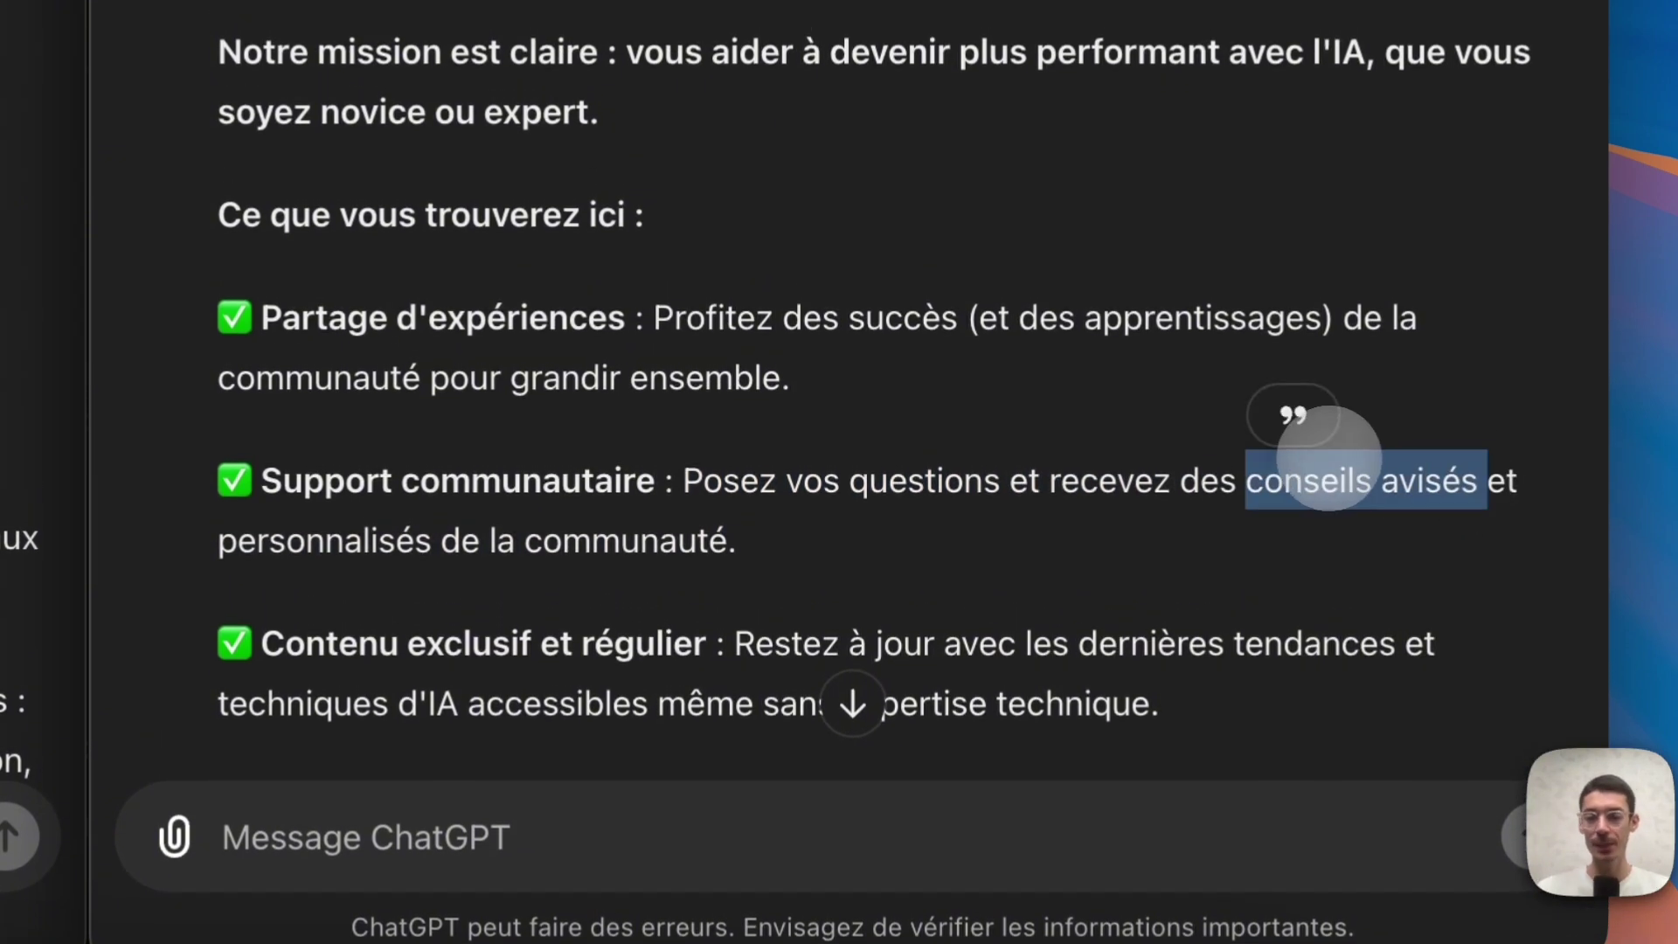
{"action": "left_click_drag", "start_coordinate": [974, 477], "coordinate": [864, 476]}
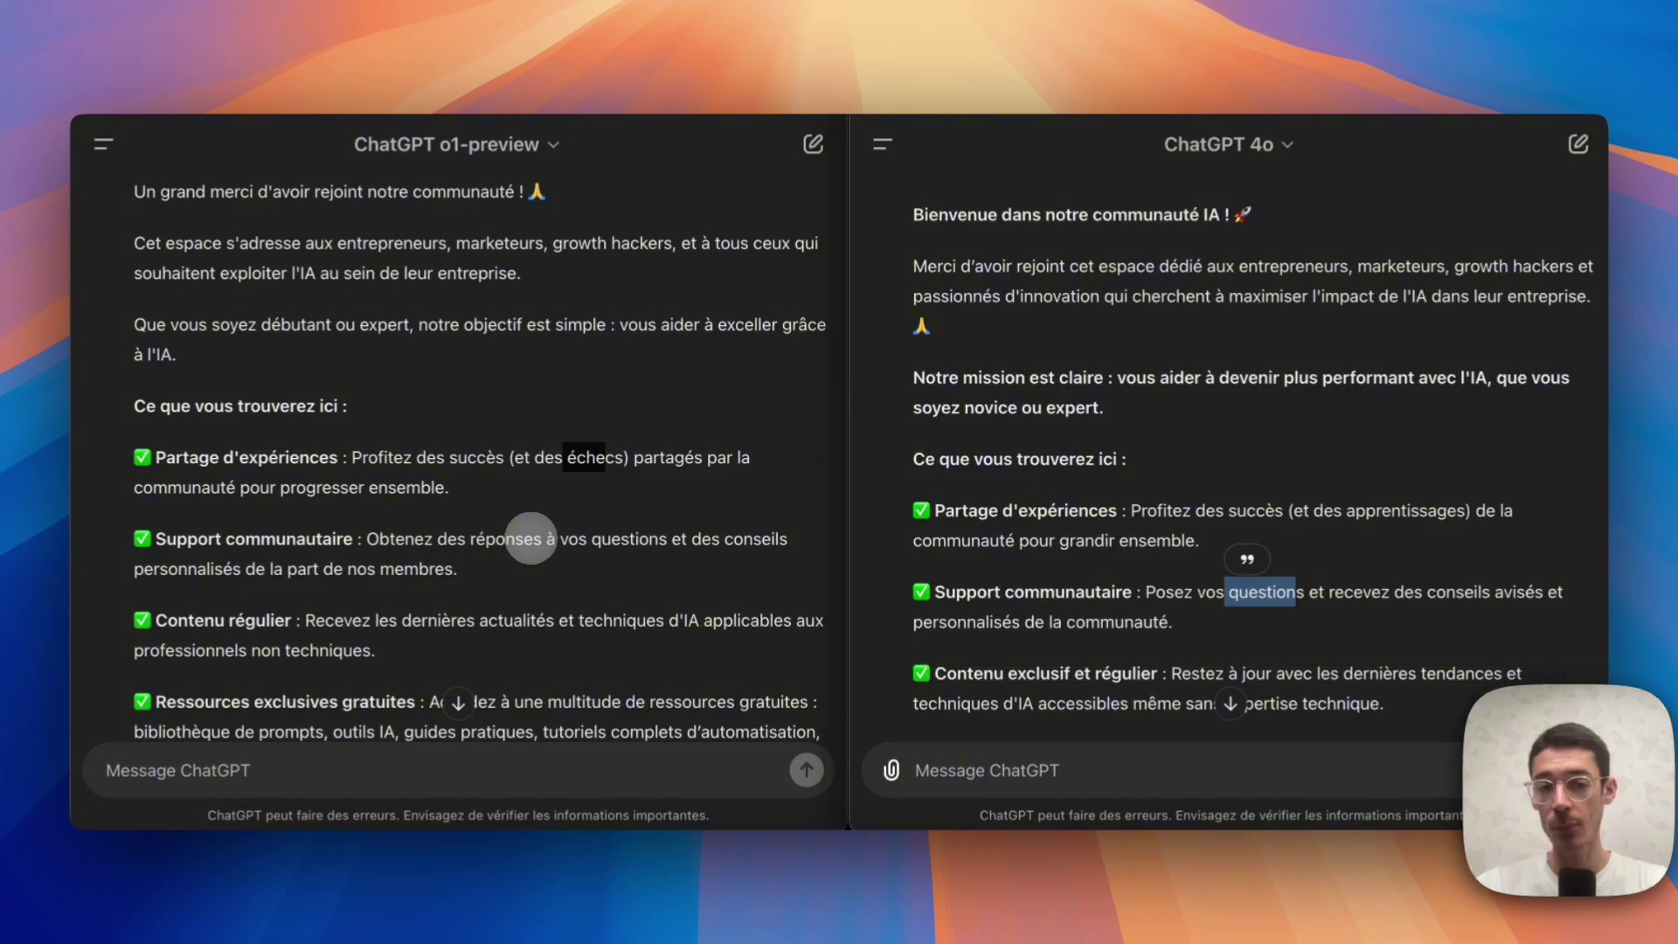
{"action": "scroll", "coordinate": [939, 581], "scroll_direction": "down", "scroll_amount": 2}
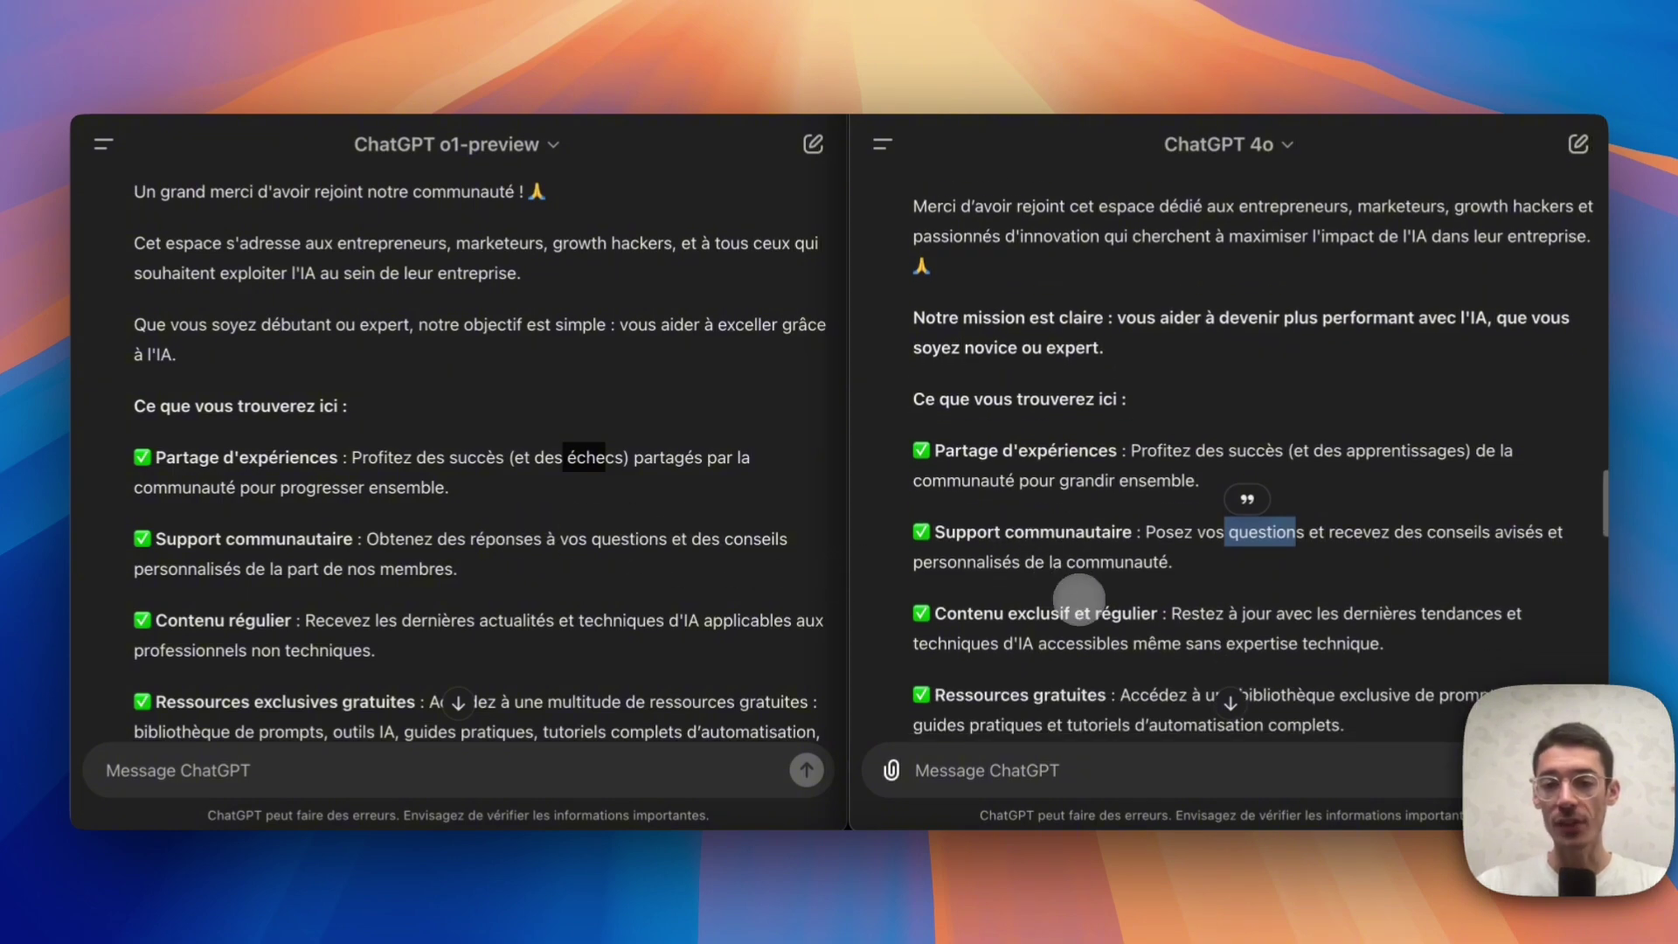
Compare the "Contenu régulier" point of the o1-preview reply with "Contenu exclusif et régulier" in the 4o reply
{"action": "scroll", "coordinate": [655, 586], "scroll_direction": "down", "scroll_amount": 1}
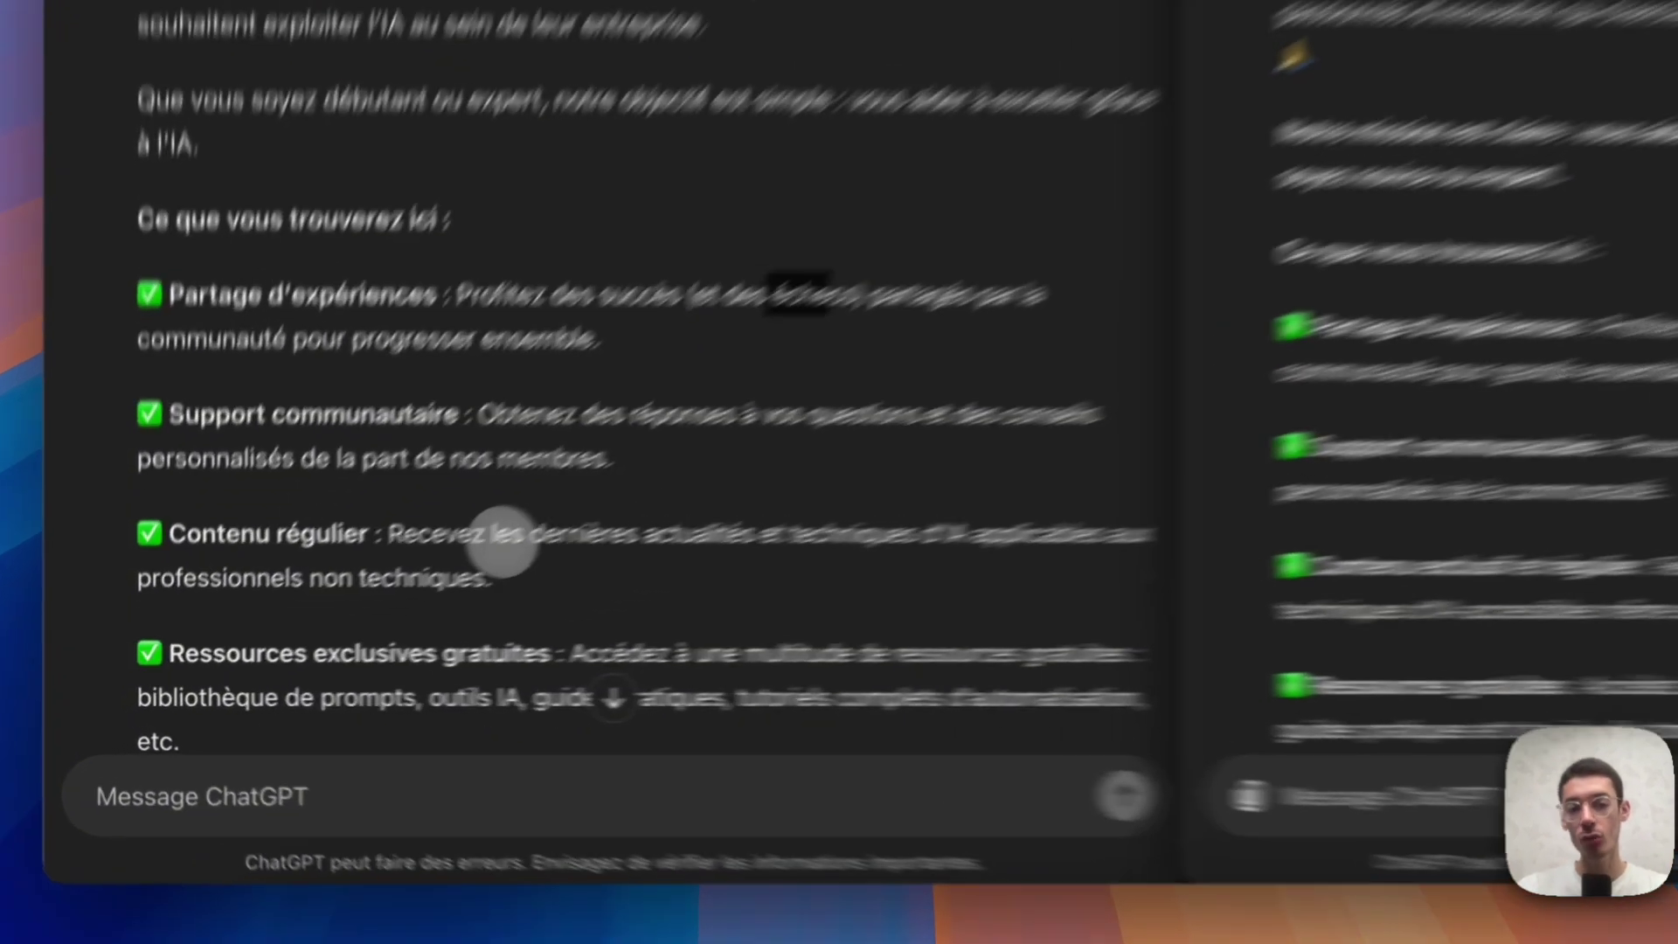
{"action": "left_click", "coordinate": [516, 597]}
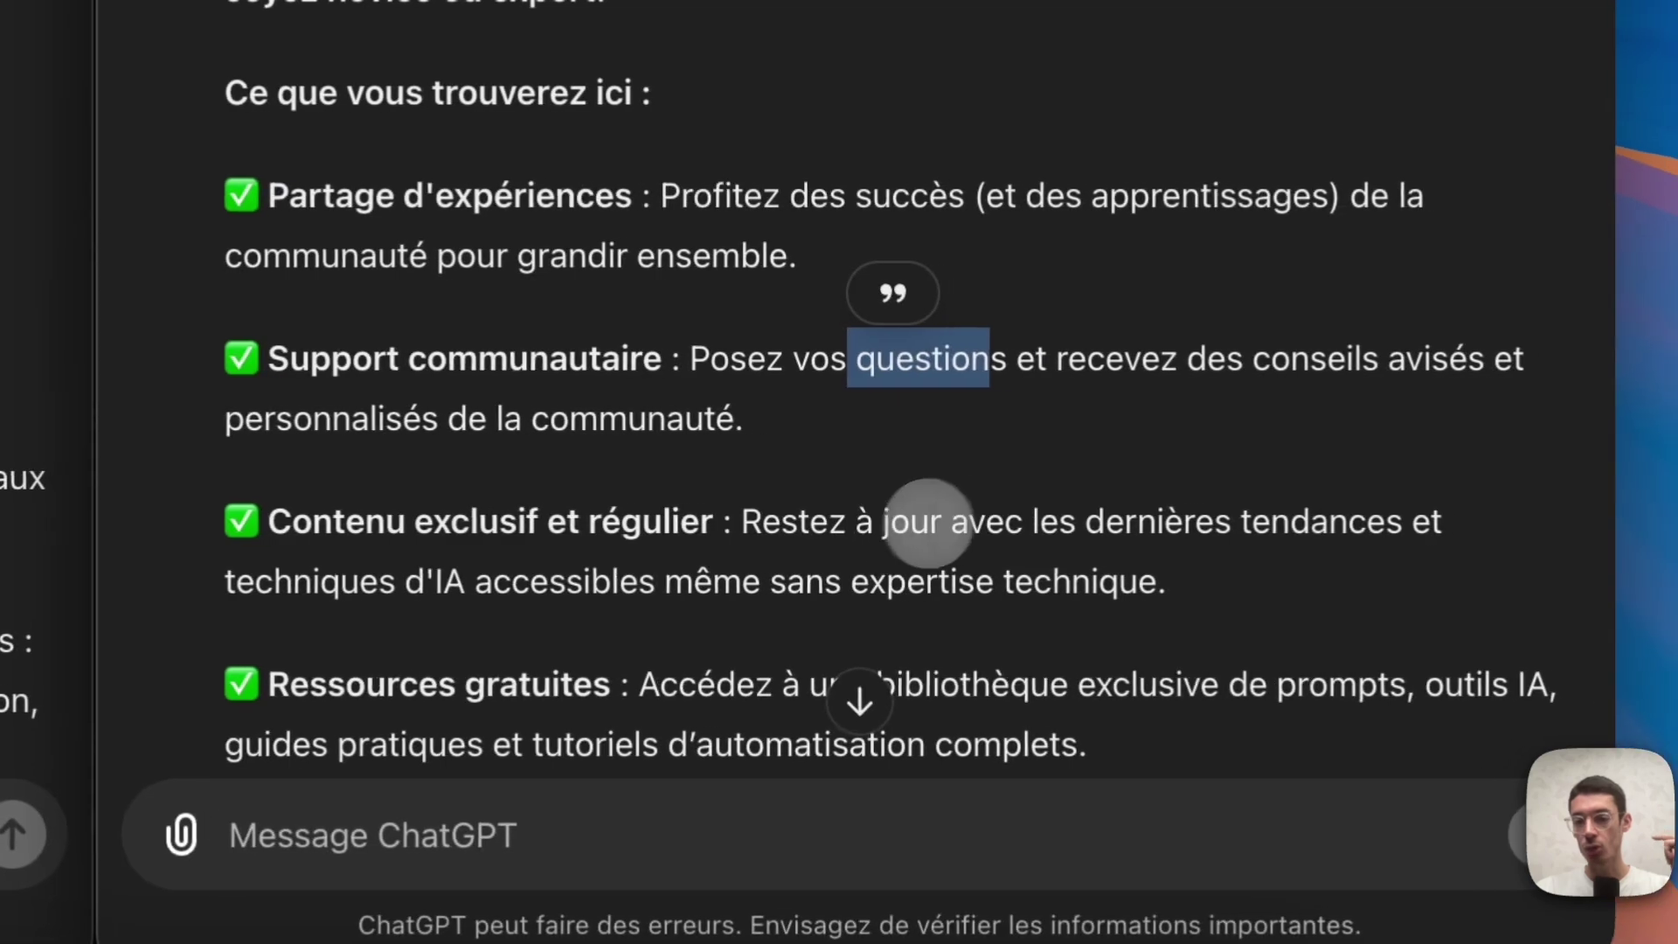
{"action": "left_click_drag", "start_coordinate": [1634, 521], "coordinate": [1439, 496]}
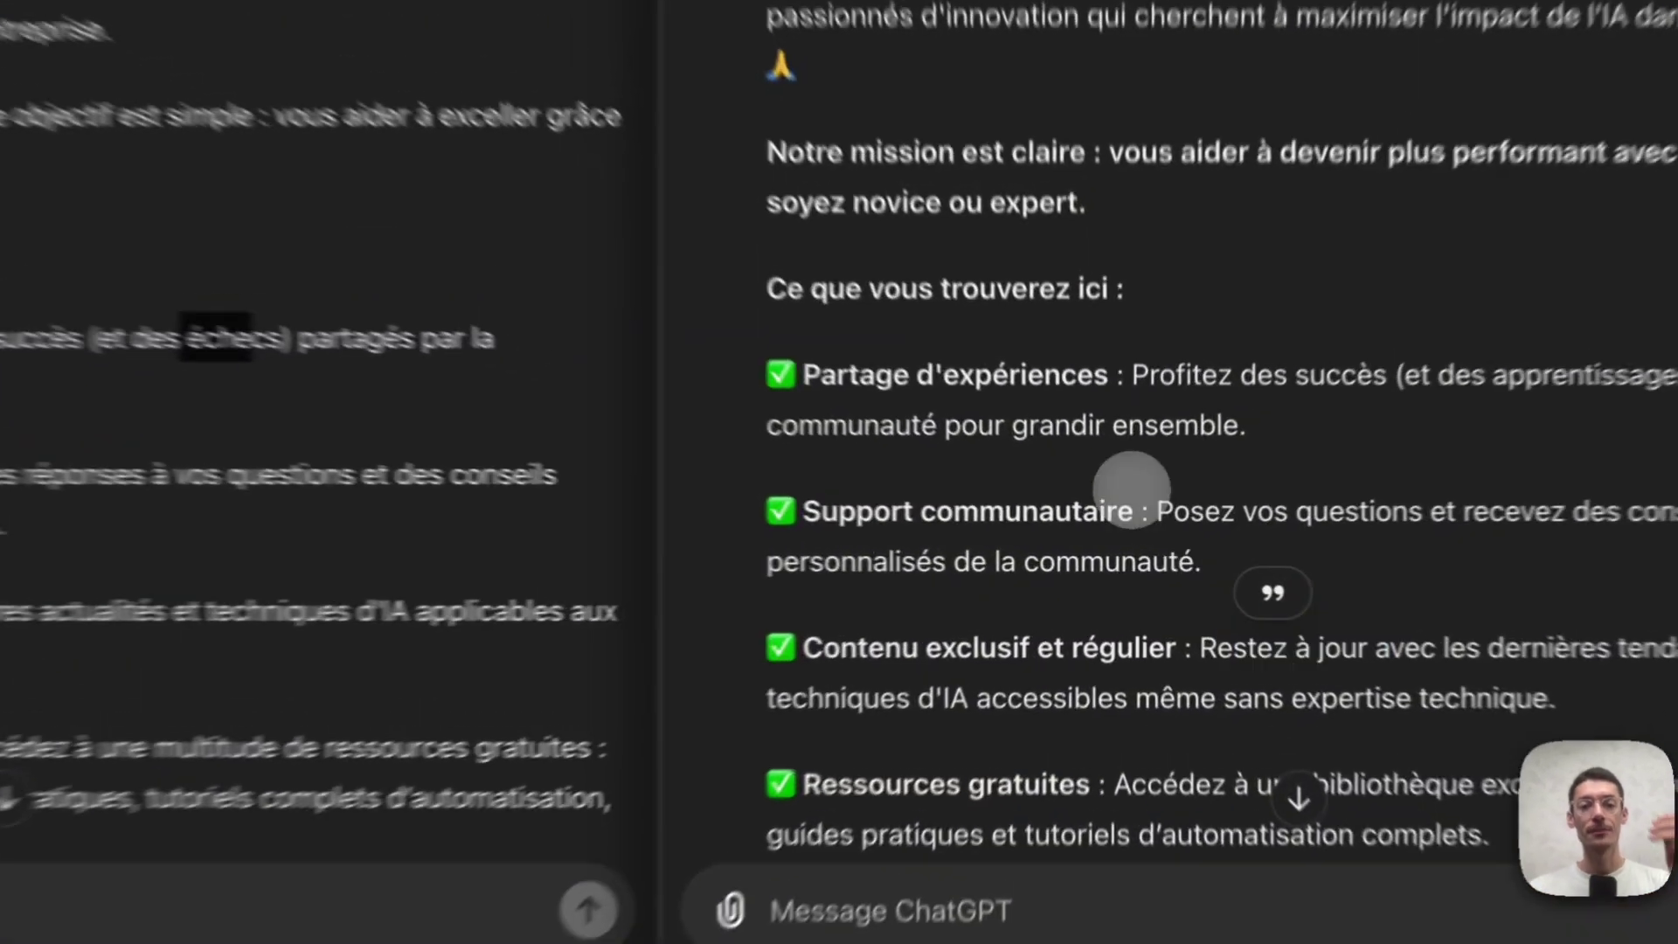
Review the remaining sections of both replies, including "Sessions live mensuelles" and the 4o reply's "Vos premiers pas"
{"action": "scroll", "coordinate": [1061, 446], "scroll_direction": "down", "scroll_amount": 15}
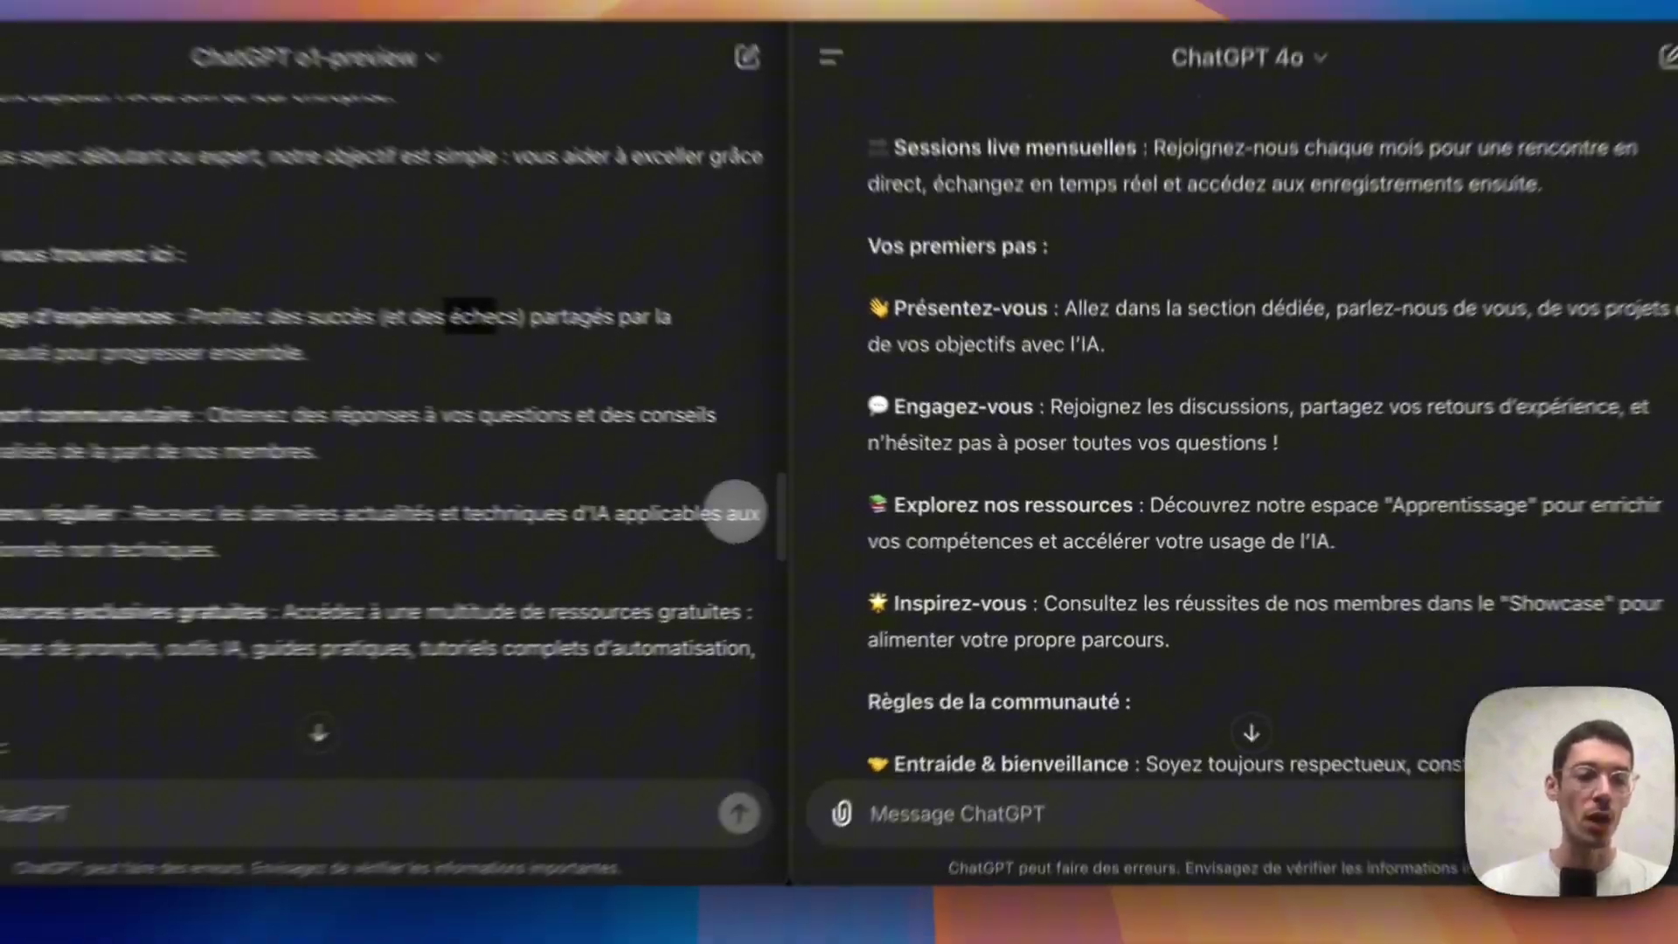
{"action": "scroll", "coordinate": [476, 478], "scroll_direction": "down", "scroll_amount": 10}
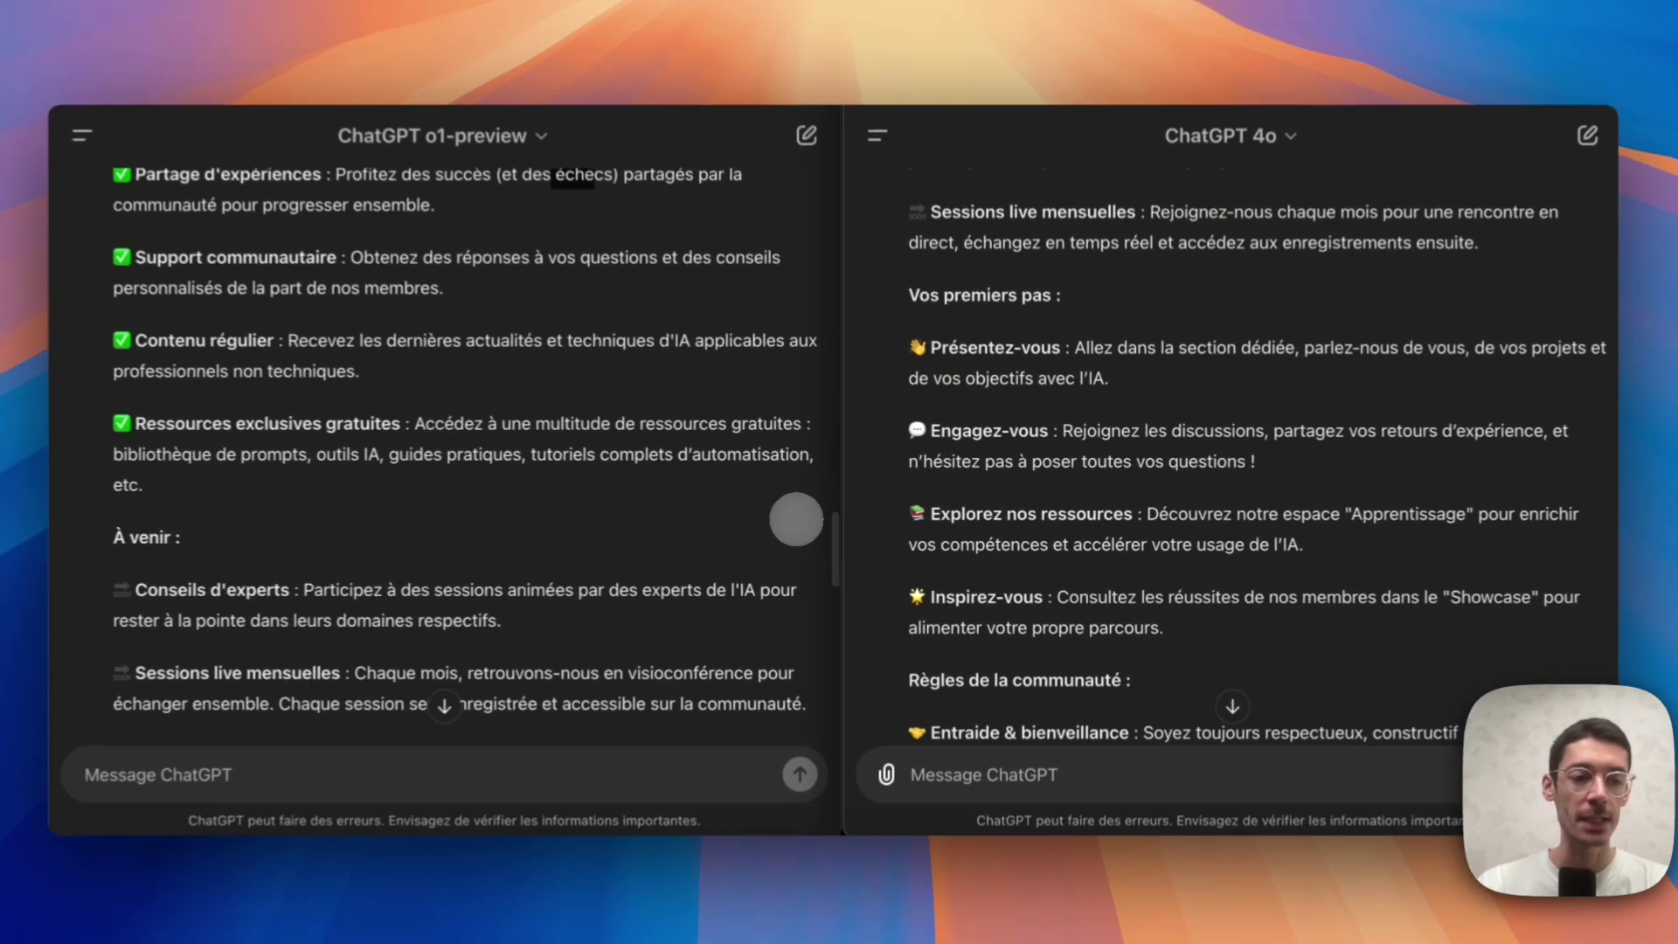
{"action": "scroll", "coordinate": [802, 520], "scroll_direction": "down", "scroll_amount": 8}
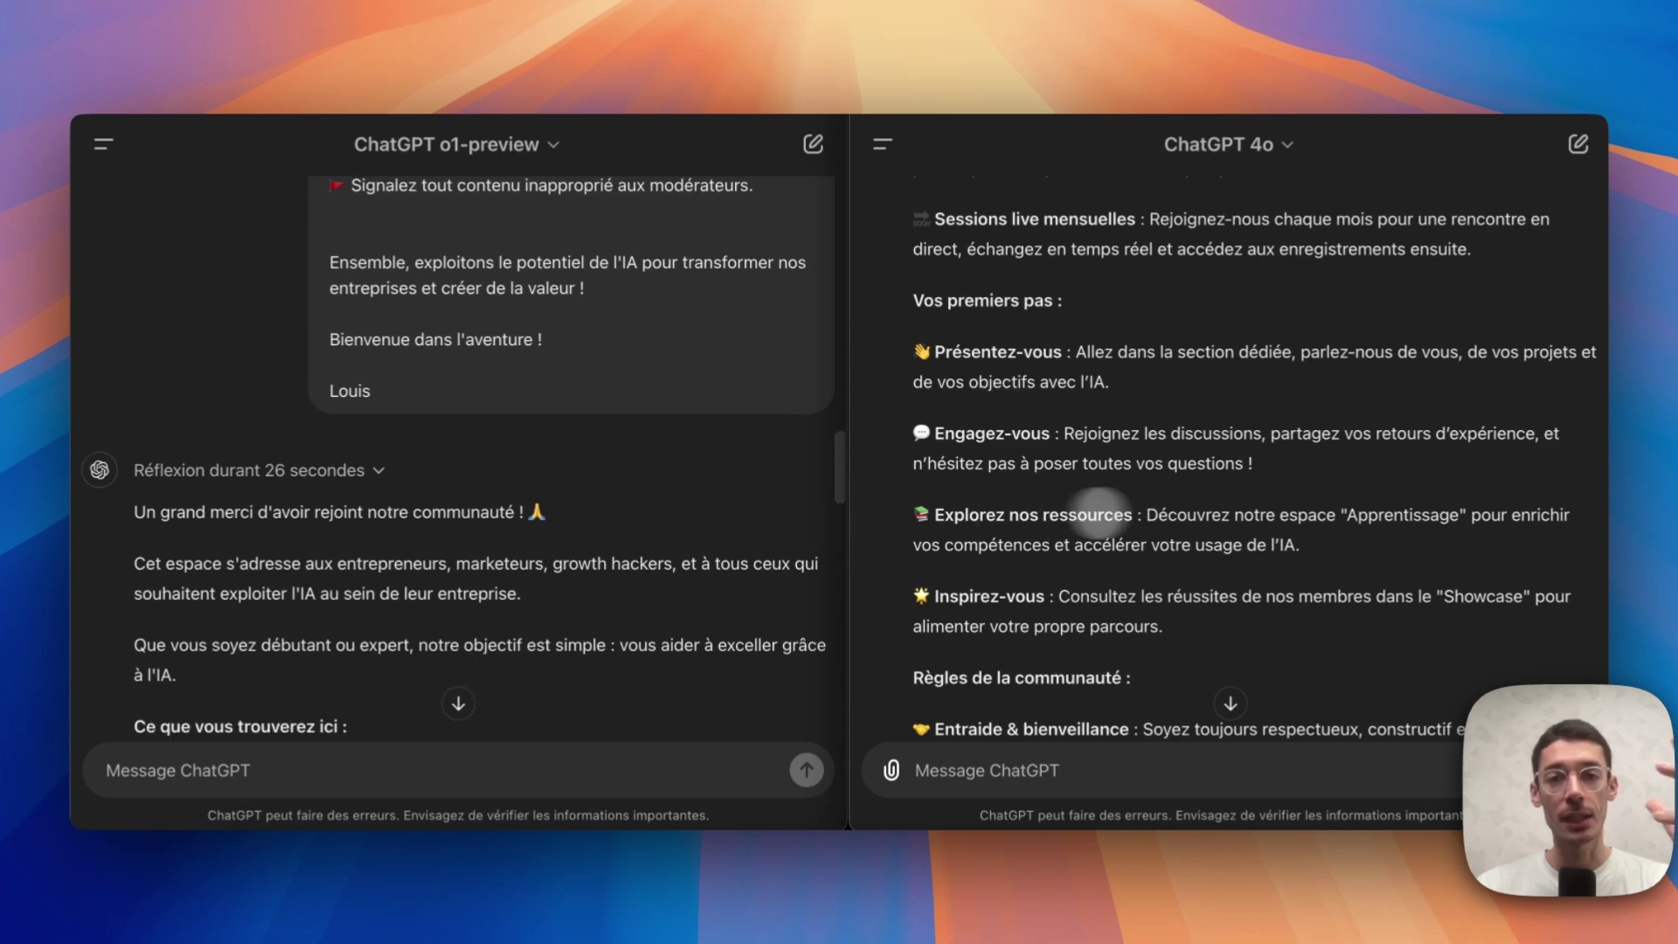
Review the original prompt in the o1-preview conversation and check the list of available ChatGPT models without changing the model
{"action": "scroll", "coordinate": [718, 504], "scroll_direction": "up", "scroll_amount": 15}
{"action": "scroll", "coordinate": [717, 505], "scroll_direction": "up", "scroll_amount": 15}
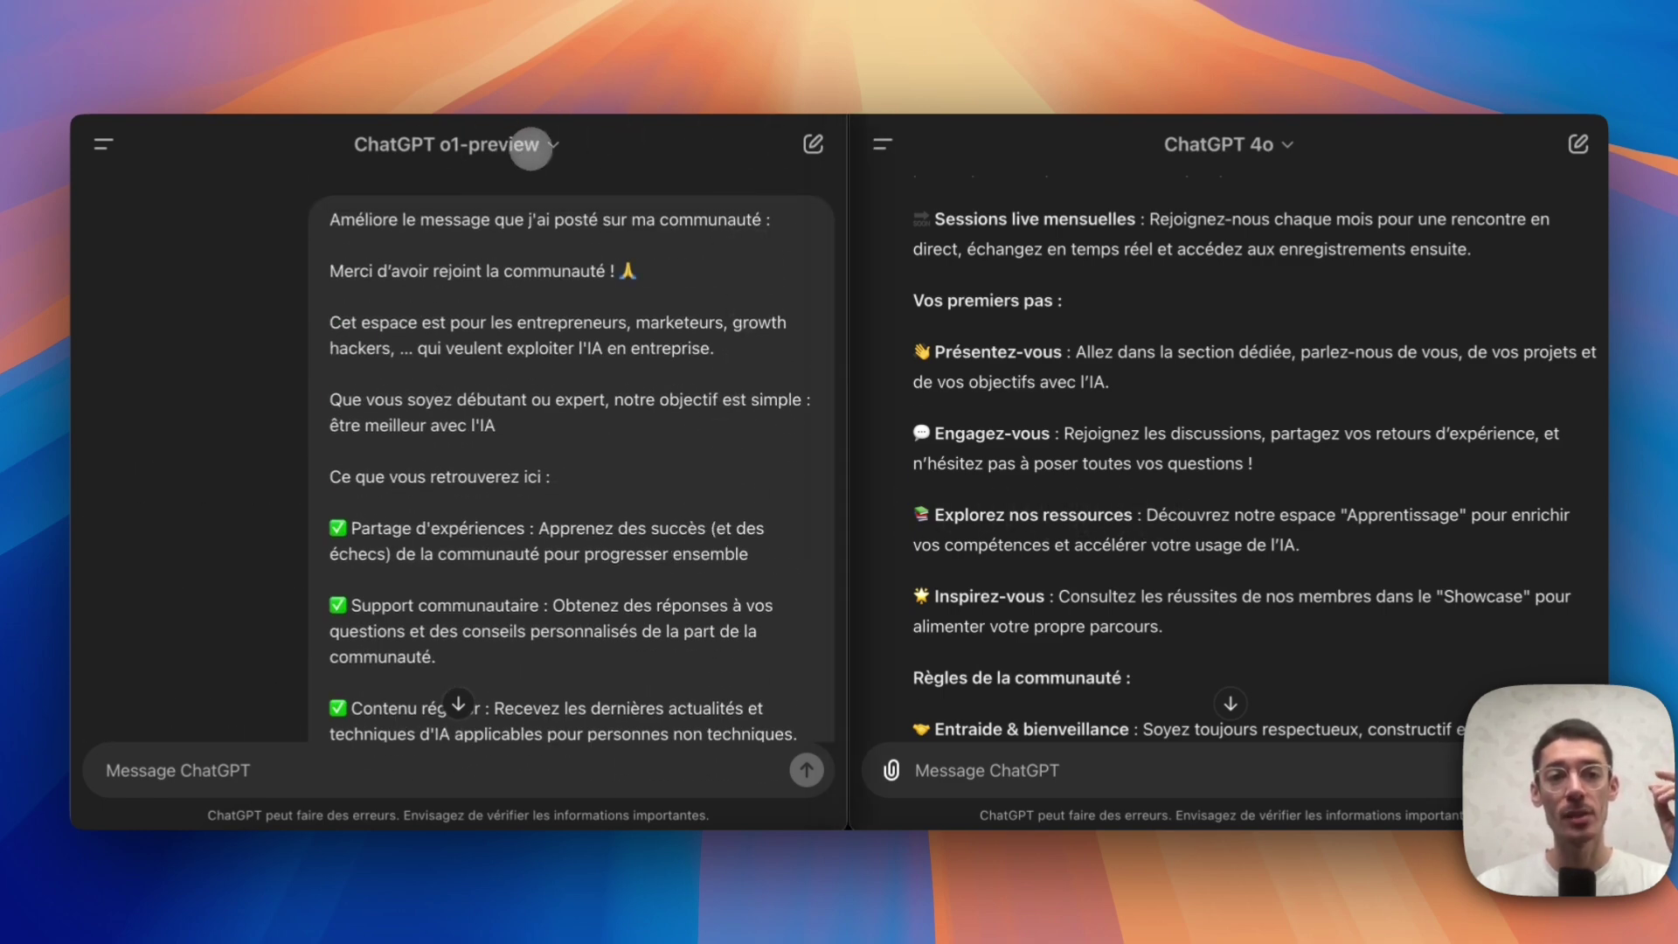
{"action": "left_click", "coordinate": [554, 144]}
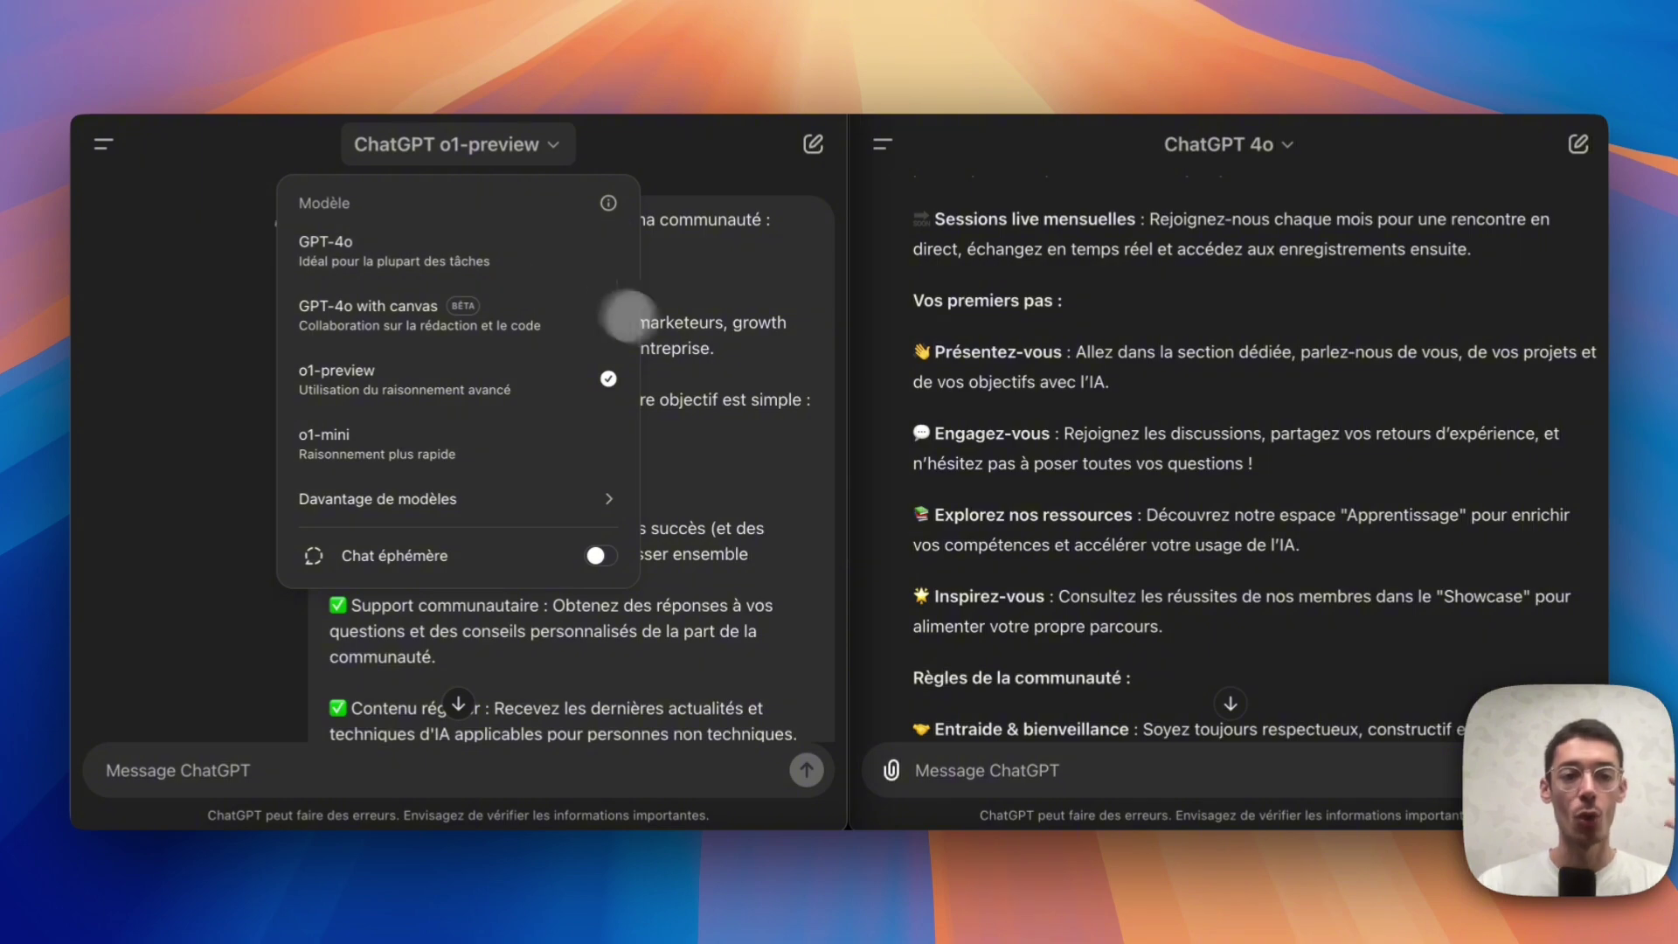
{"action": "left_click", "coordinate": [729, 336]}
{"action": "scroll", "coordinate": [418, 325], "scroll_direction": "down", "scroll_amount": 20}
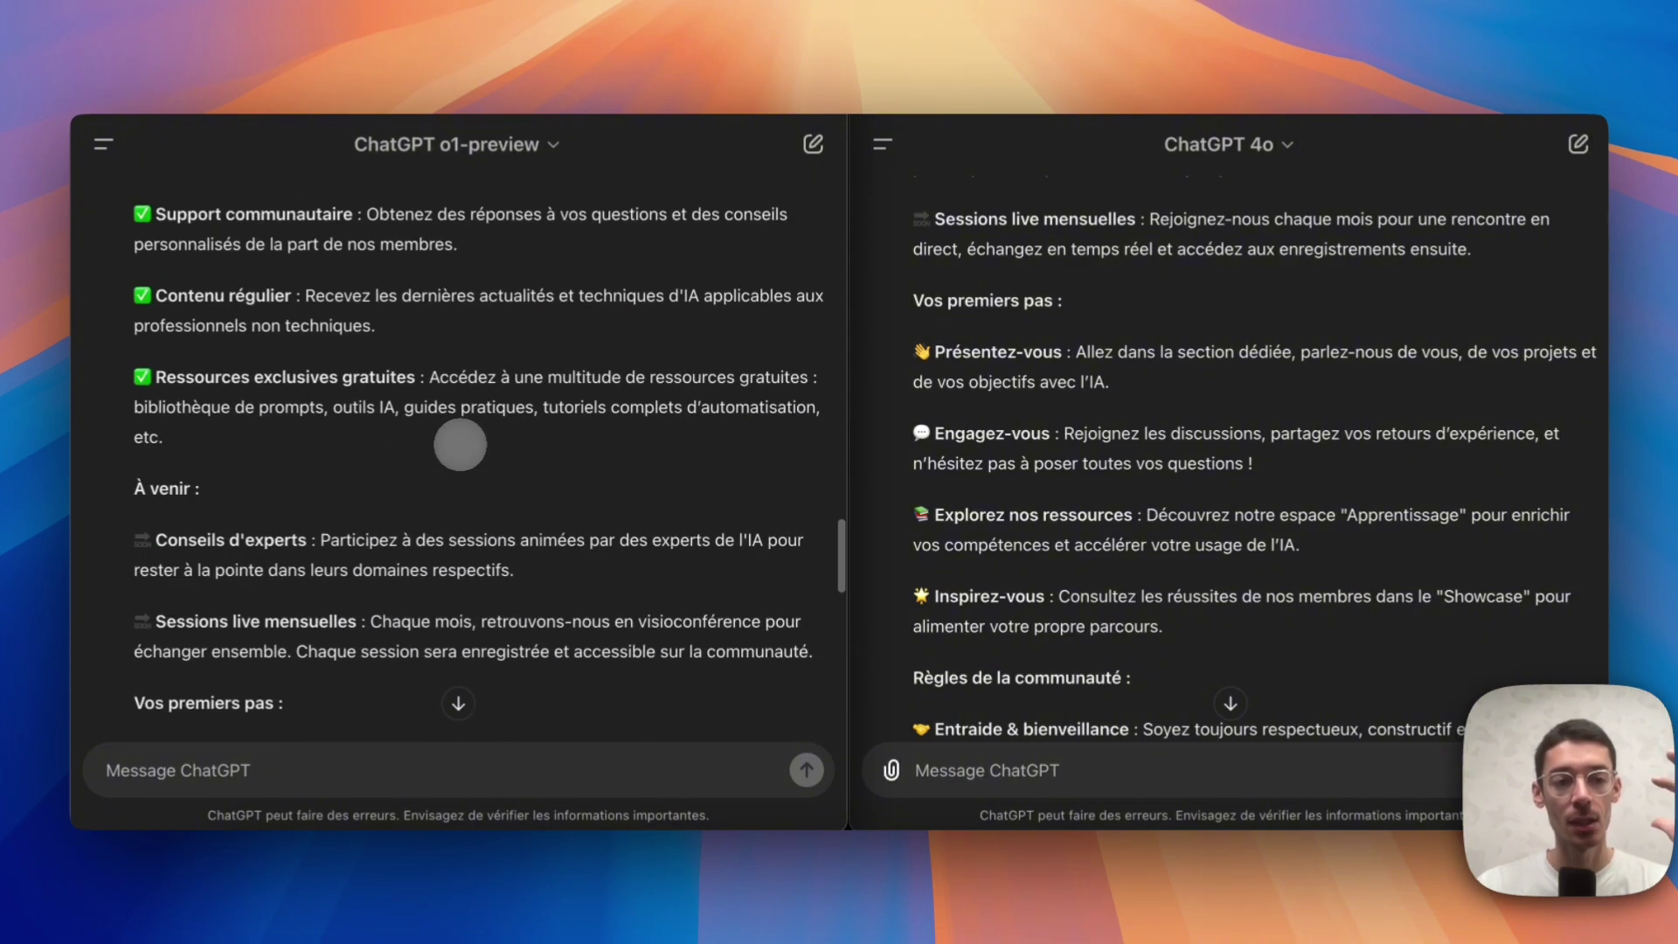
Highlight the o1-preview sentence starting "Que vous soyez débutant ou expert" and check it against the original message
{"action": "scroll", "coordinate": [457, 442], "scroll_direction": "up", "scroll_amount": 6}
{"action": "scroll", "coordinate": [460, 443], "scroll_direction": "down", "scroll_amount": 3}
{"action": "left_click_drag", "start_coordinate": [271, 501], "coordinate": [190, 492]}
{"action": "left_click", "coordinate": [144, 490]}
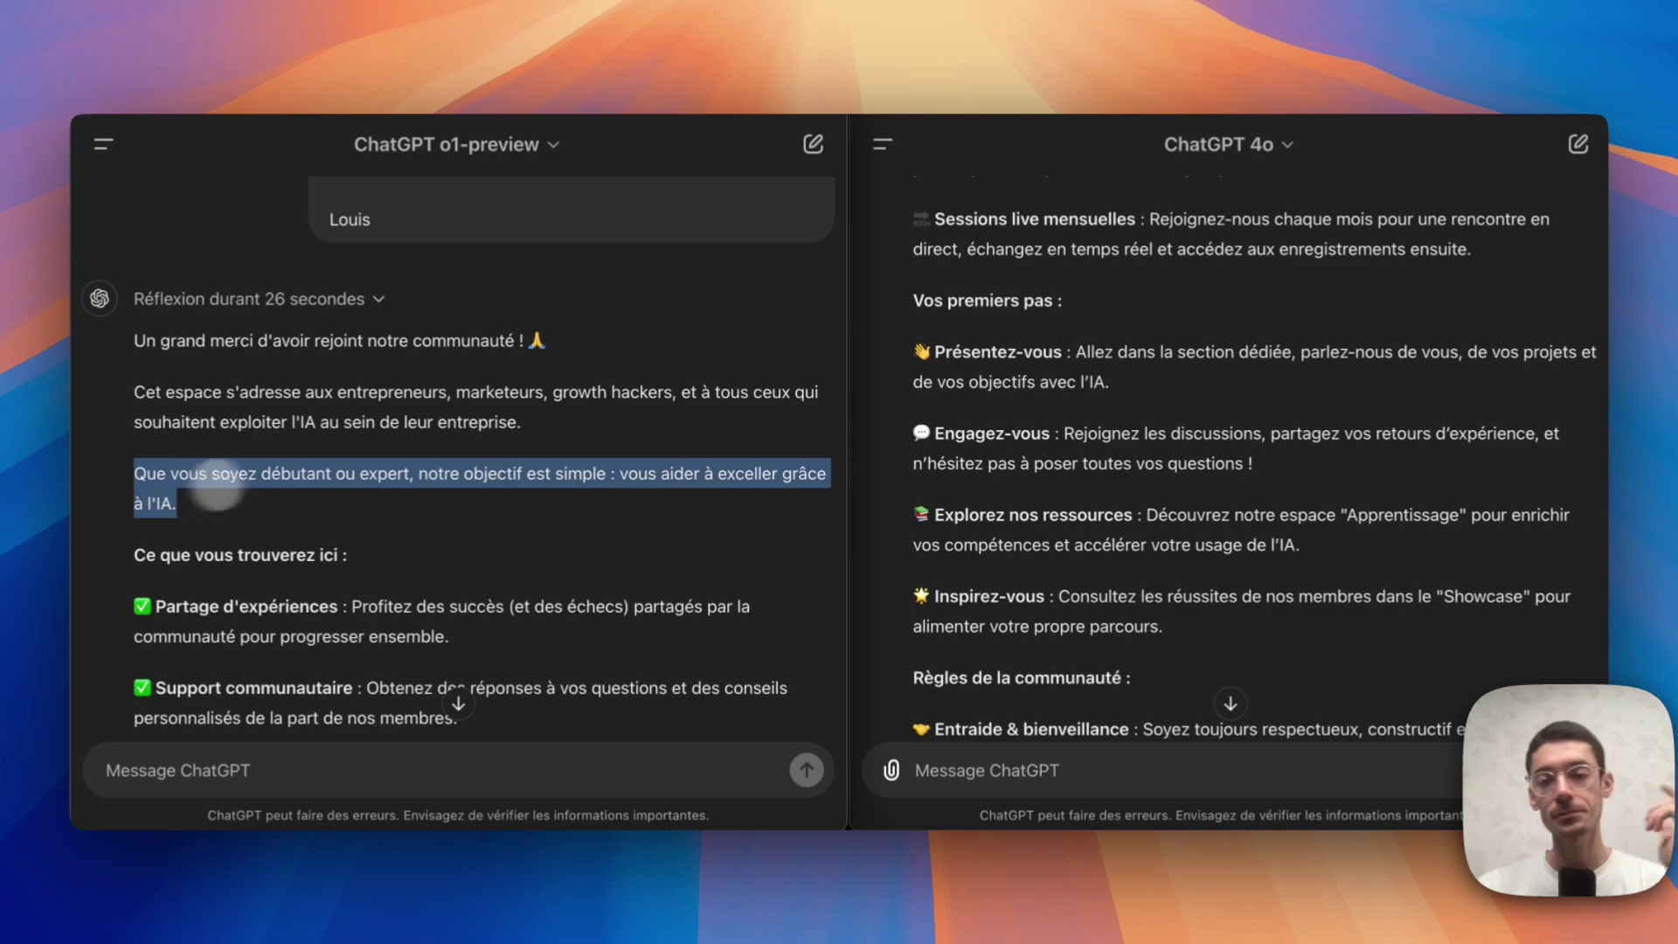
{"action": "scroll", "coordinate": [768, 341], "scroll_direction": "up", "scroll_amount": 10}
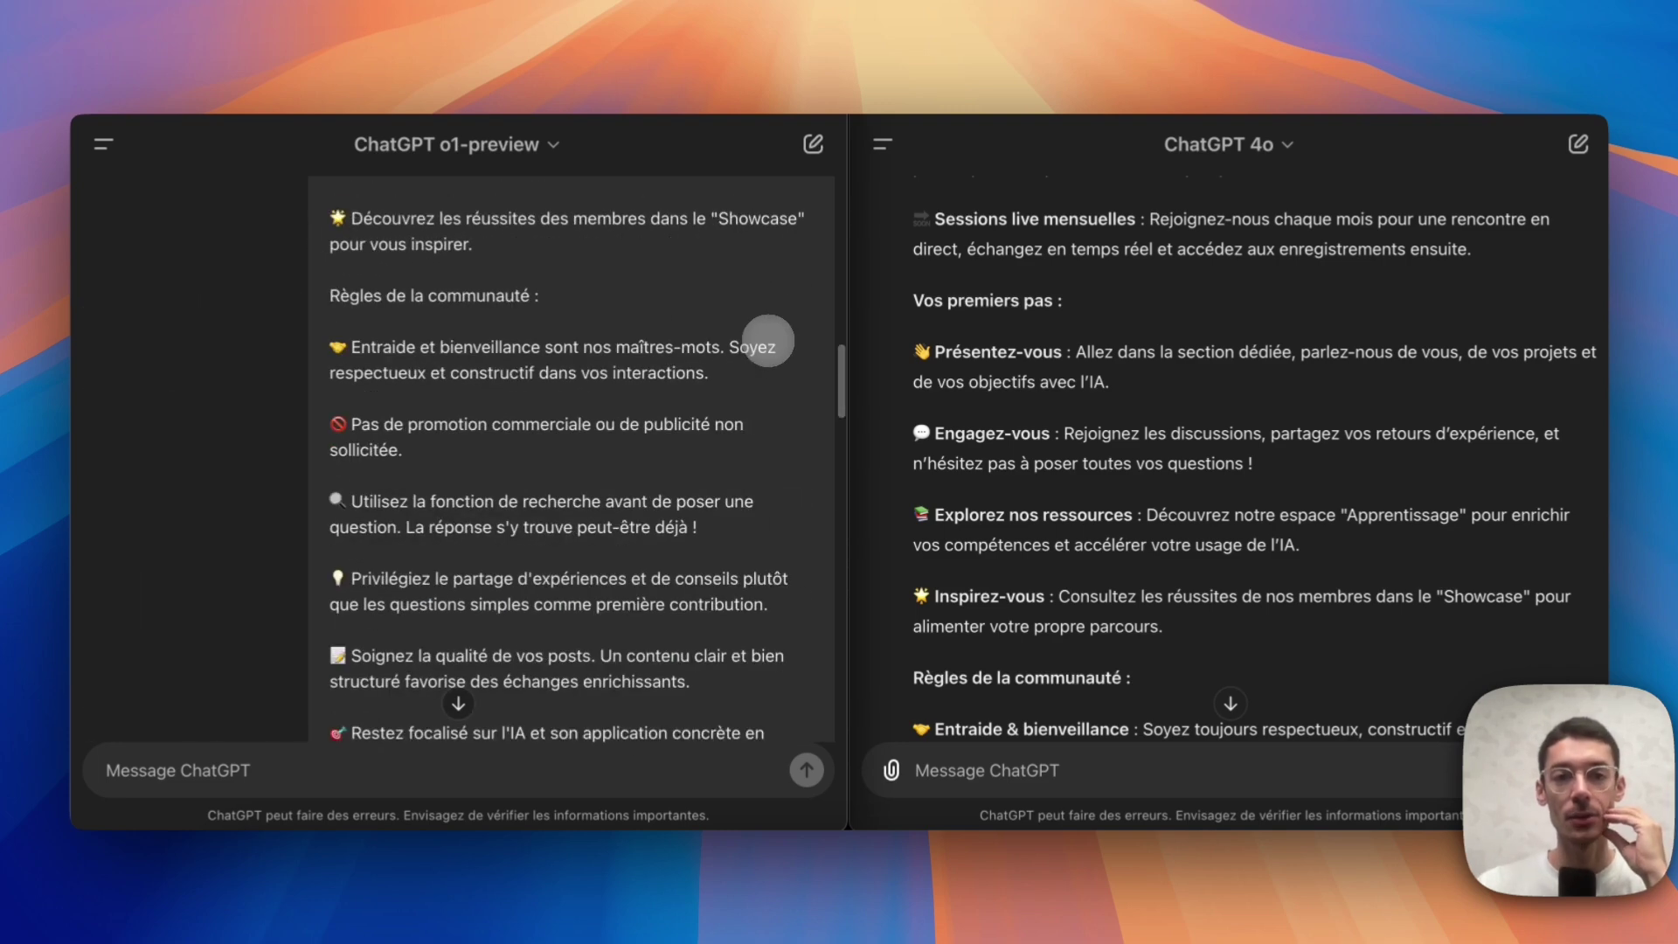
Switch to the OpenAI Playground chat and open a side-by-side model comparison using the existing support-agent system instructions
{"action": "left_click_drag", "start_coordinate": [842, 222], "coordinate": [1292, 318]}
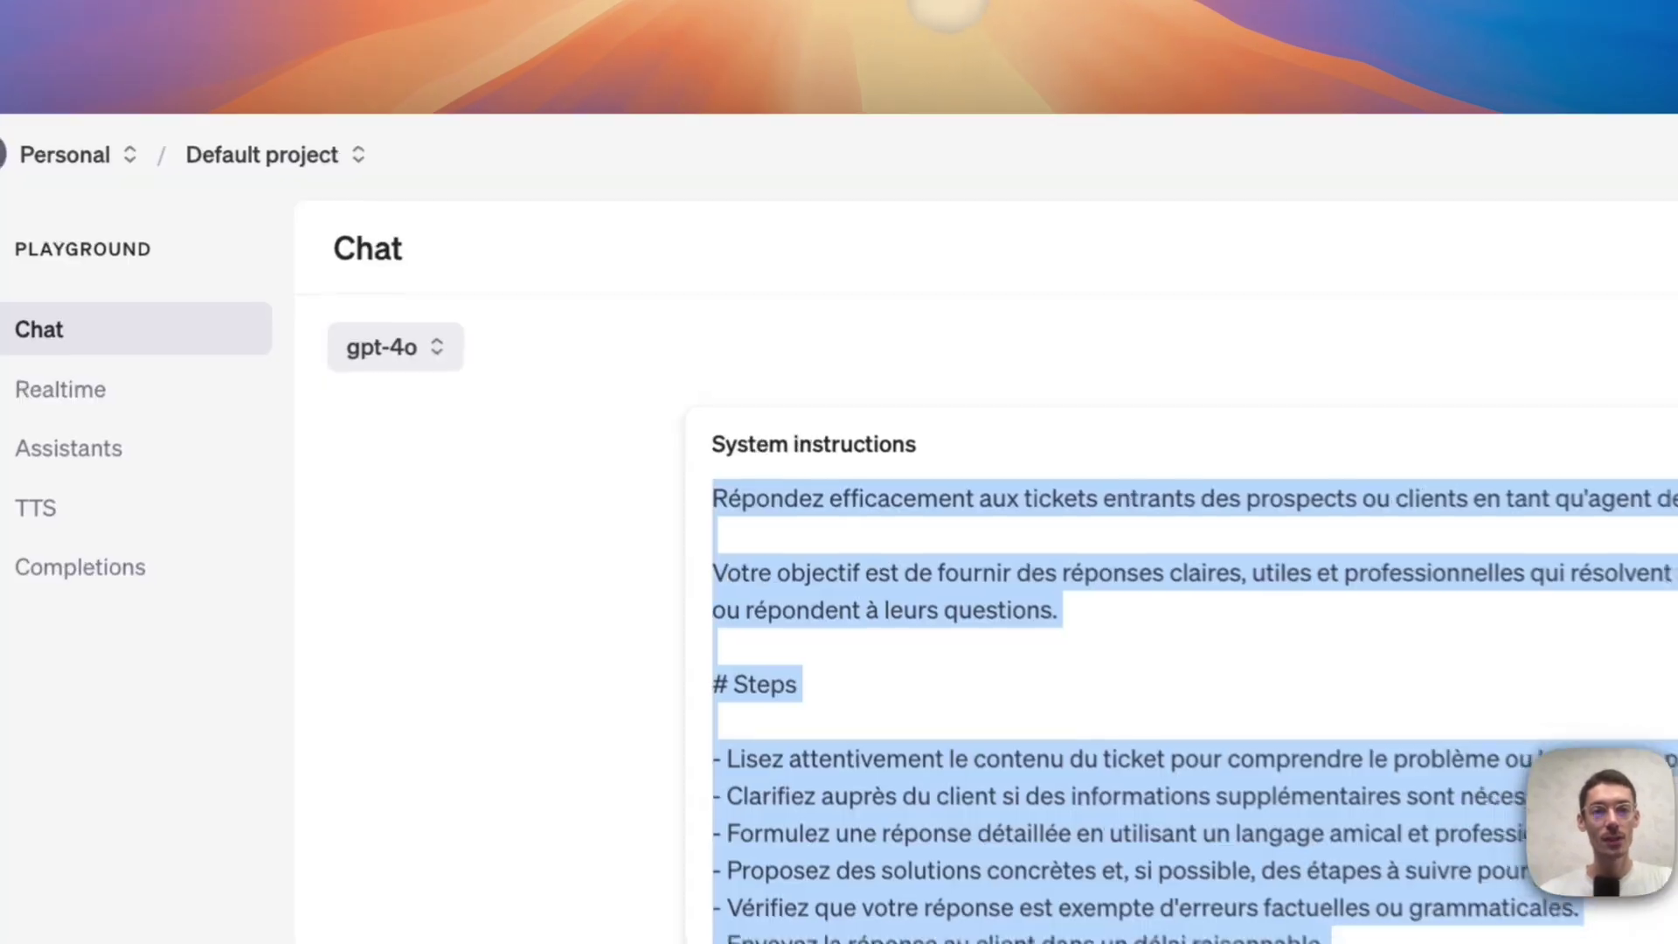
{"action": "left_click", "coordinate": [716, 364]}
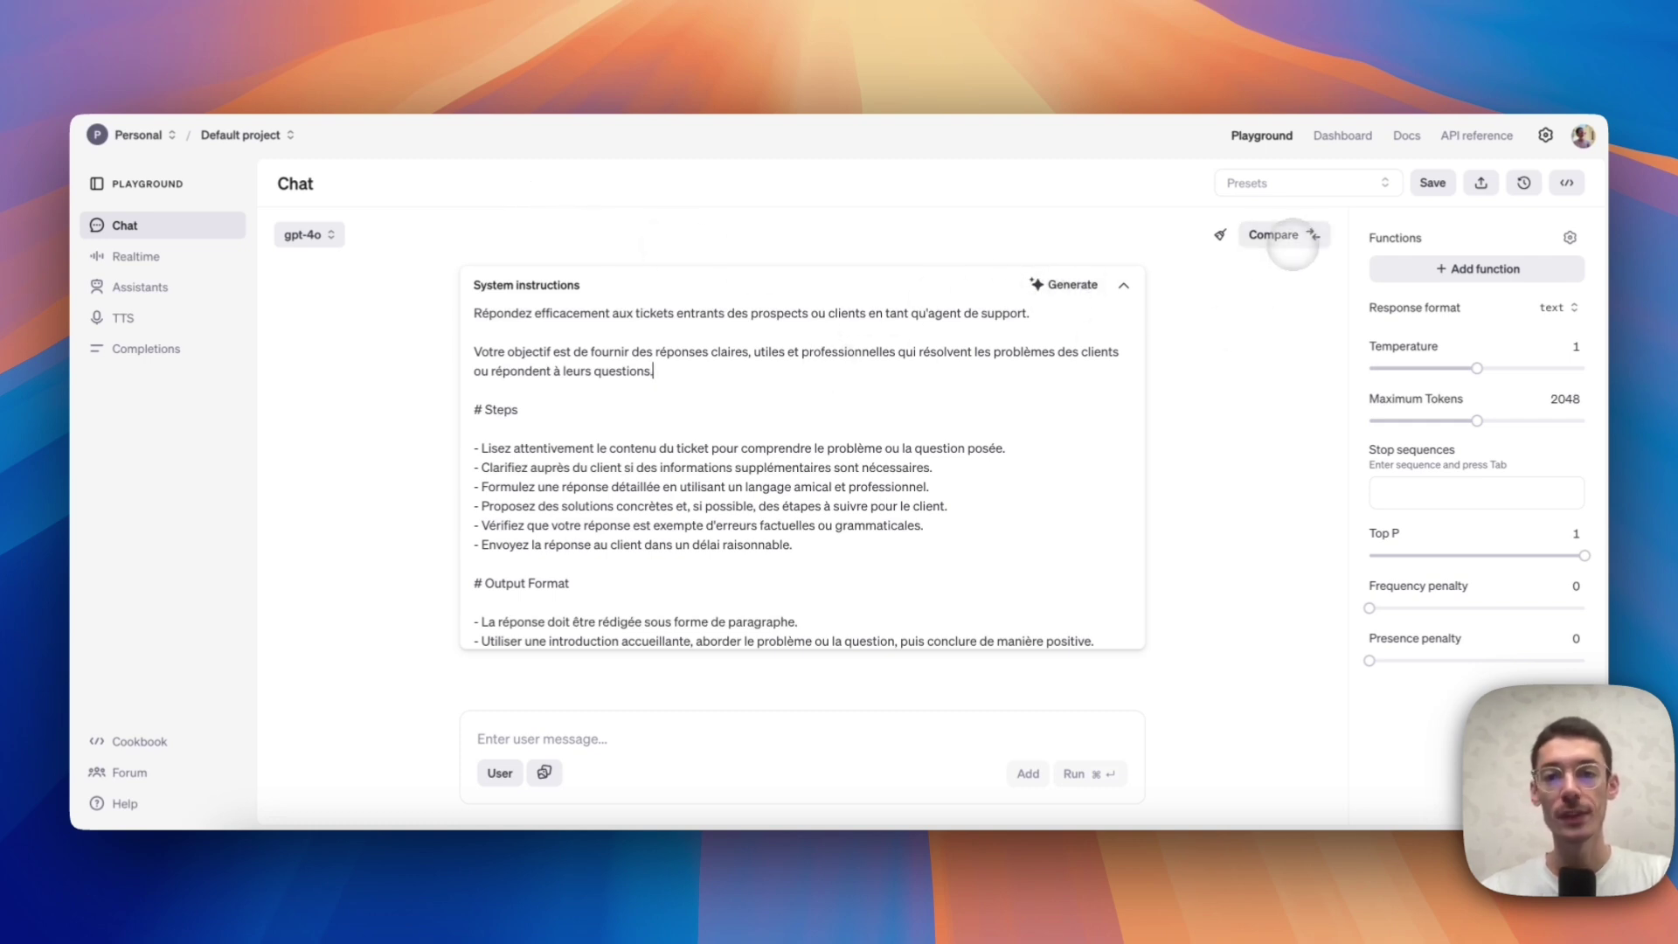
{"action": "left_click", "coordinate": [1277, 235]}
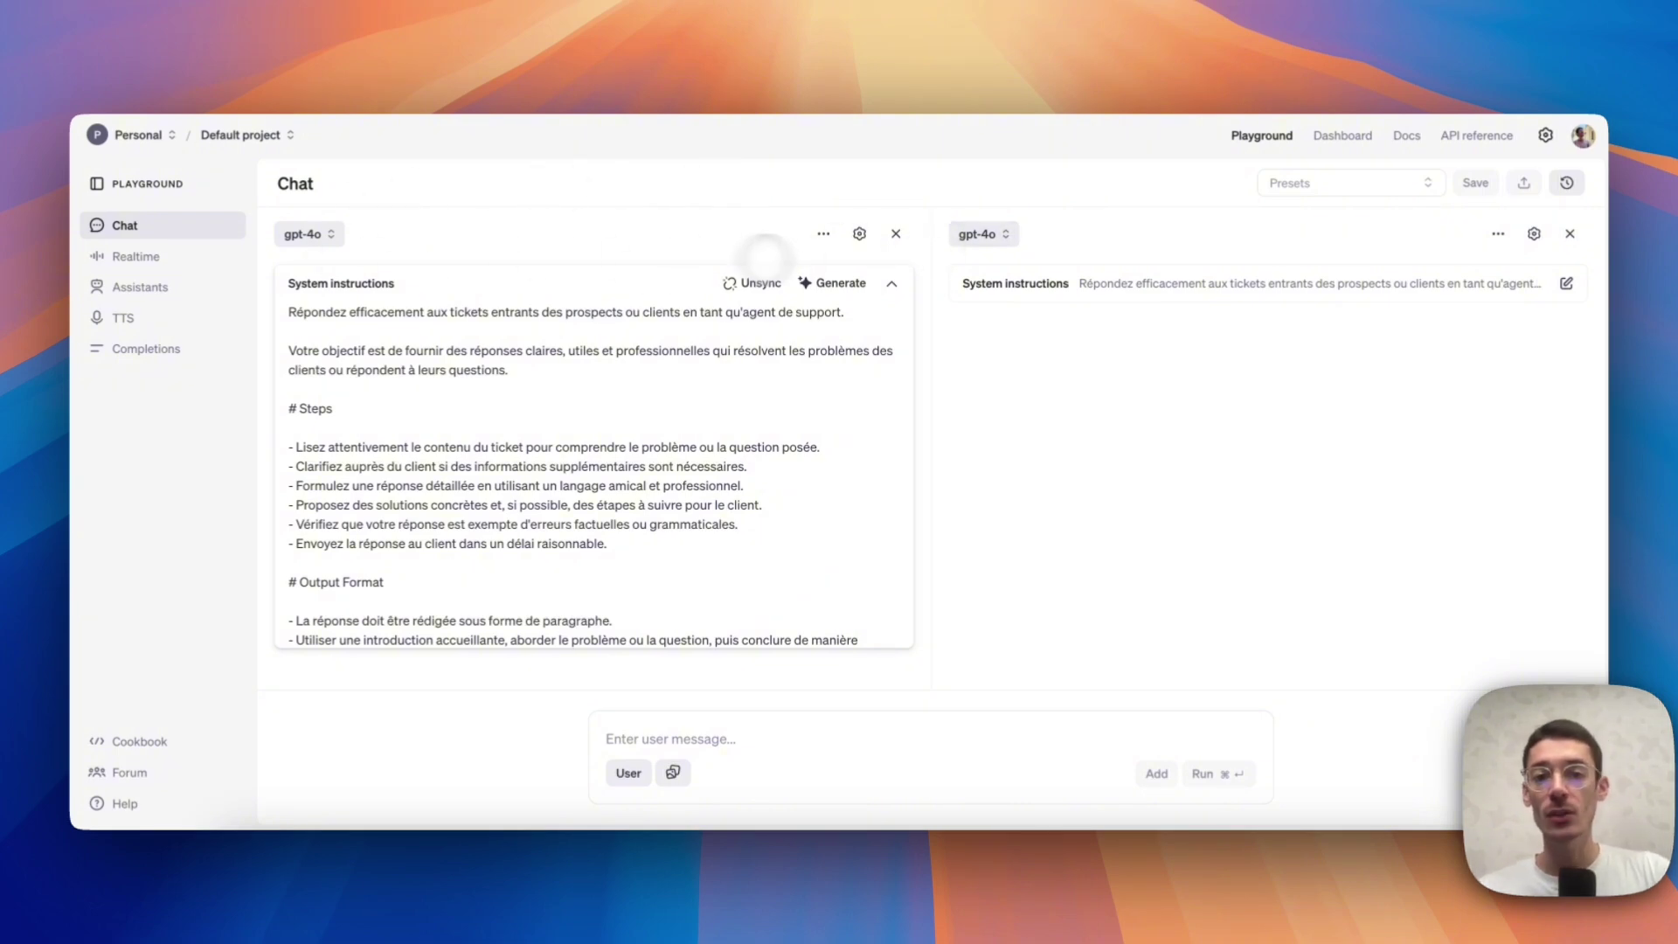
Set the second model in the comparison to gpt-4o-mini and expand its system instructions
{"action": "left_click", "coordinate": [980, 235]}
{"action": "left_click", "coordinate": [996, 323]}
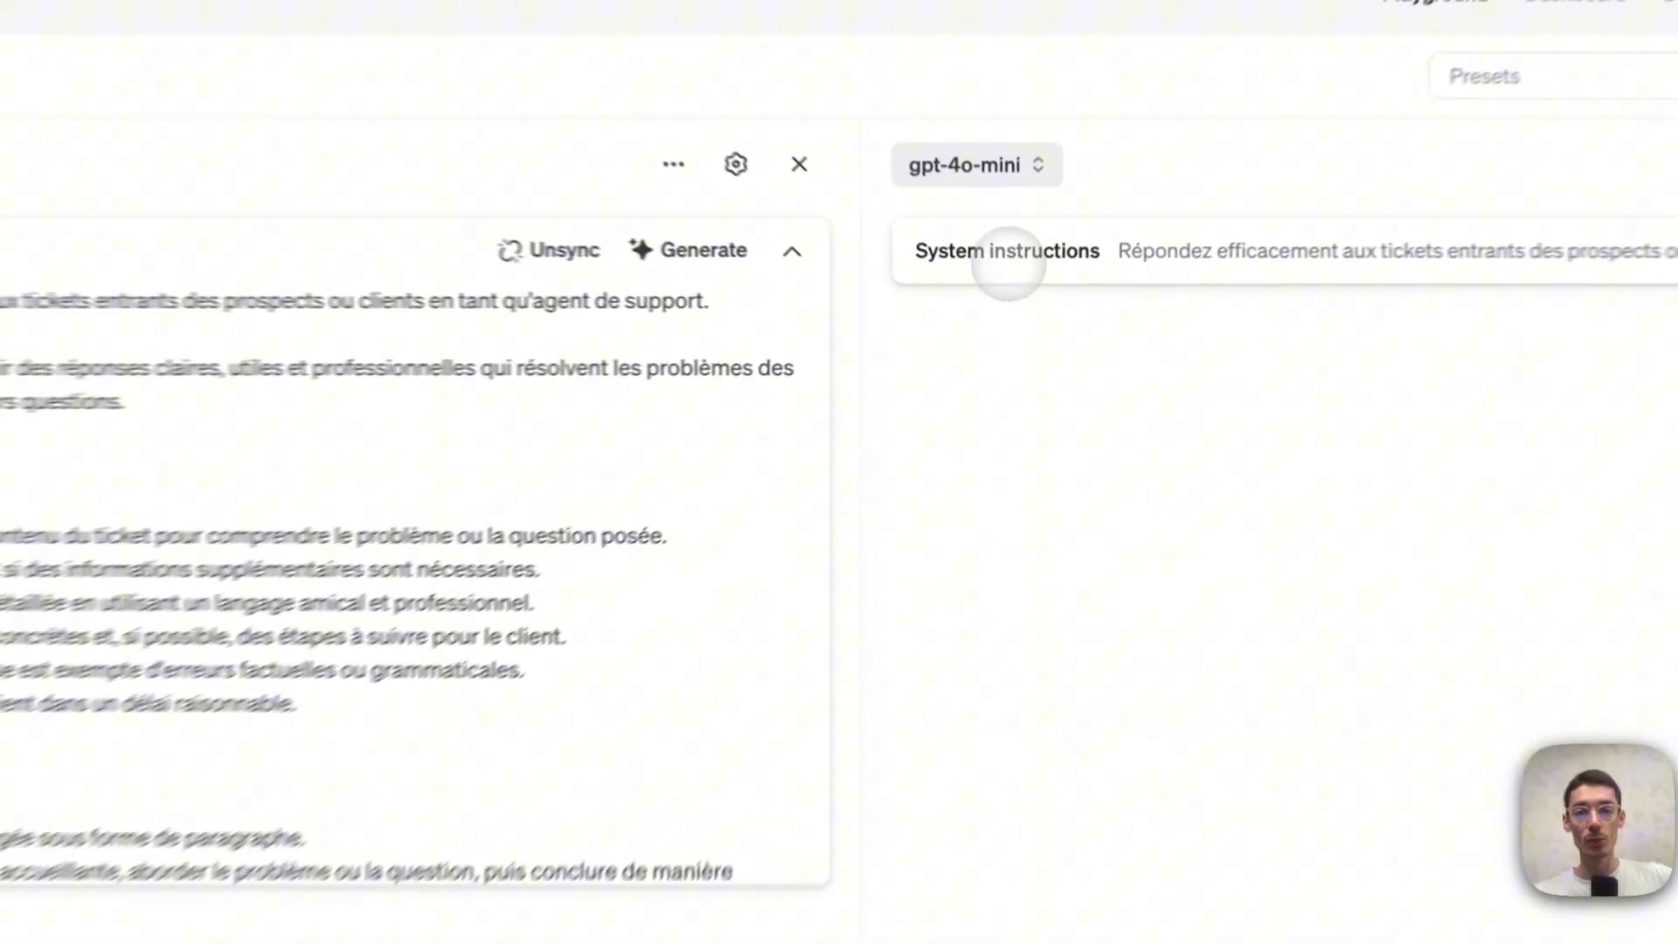
{"action": "left_click", "coordinate": [1020, 284]}
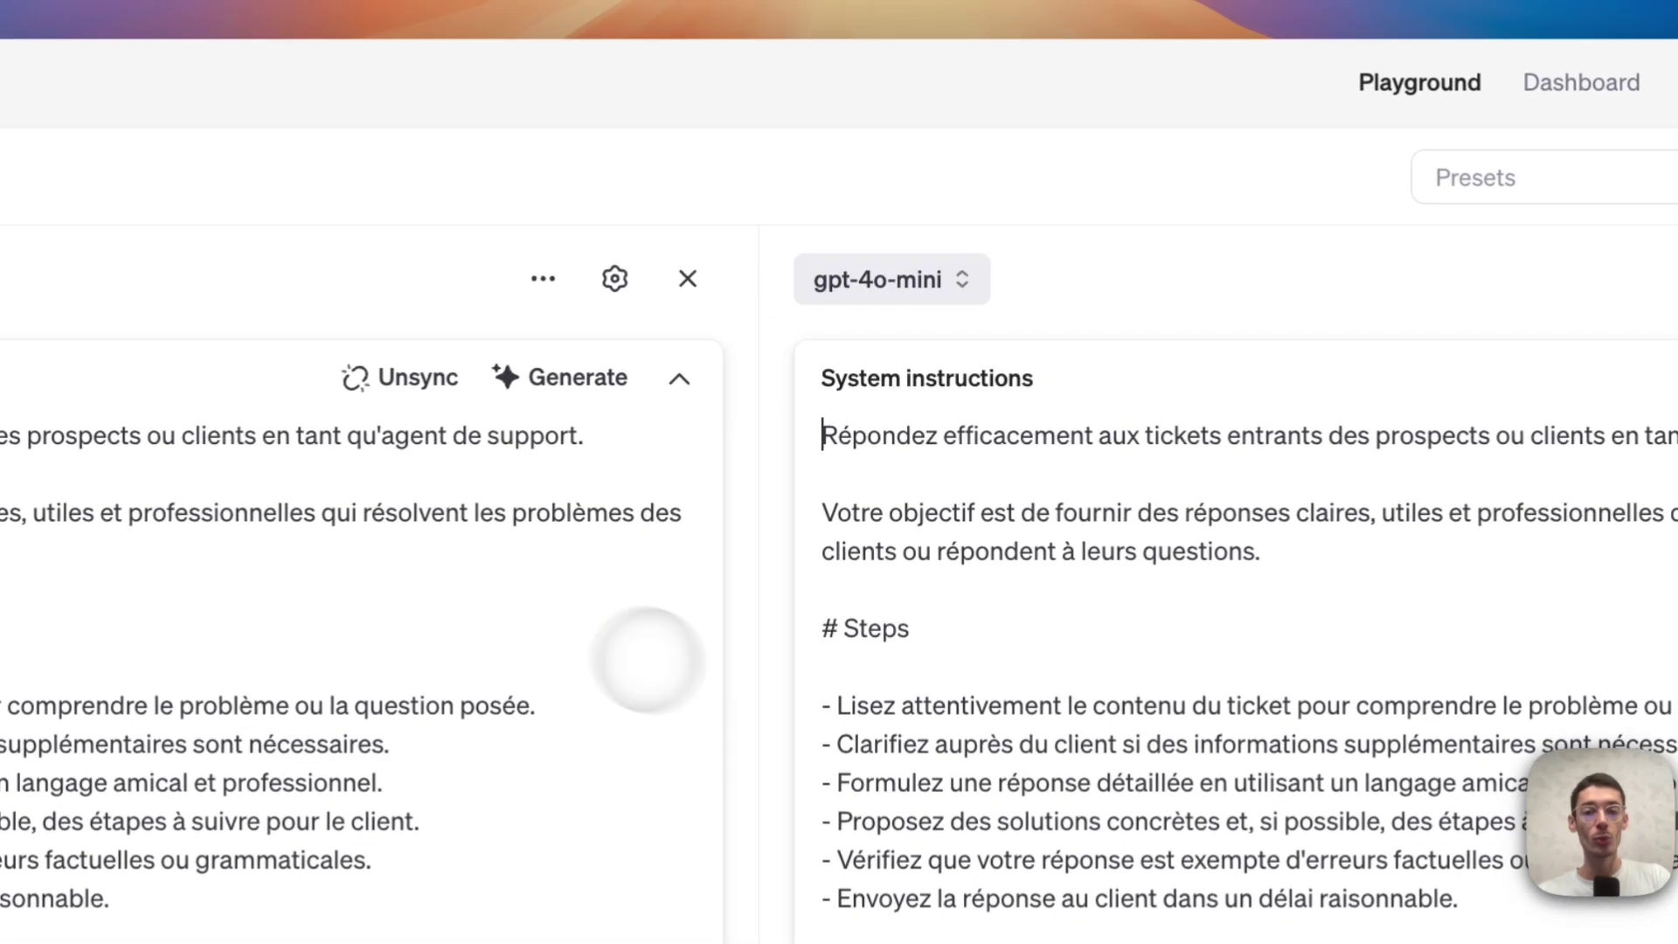
Browse the models available for the second chat, keeping gpt-4o-mini selected
{"action": "left_click", "coordinate": [892, 280]}
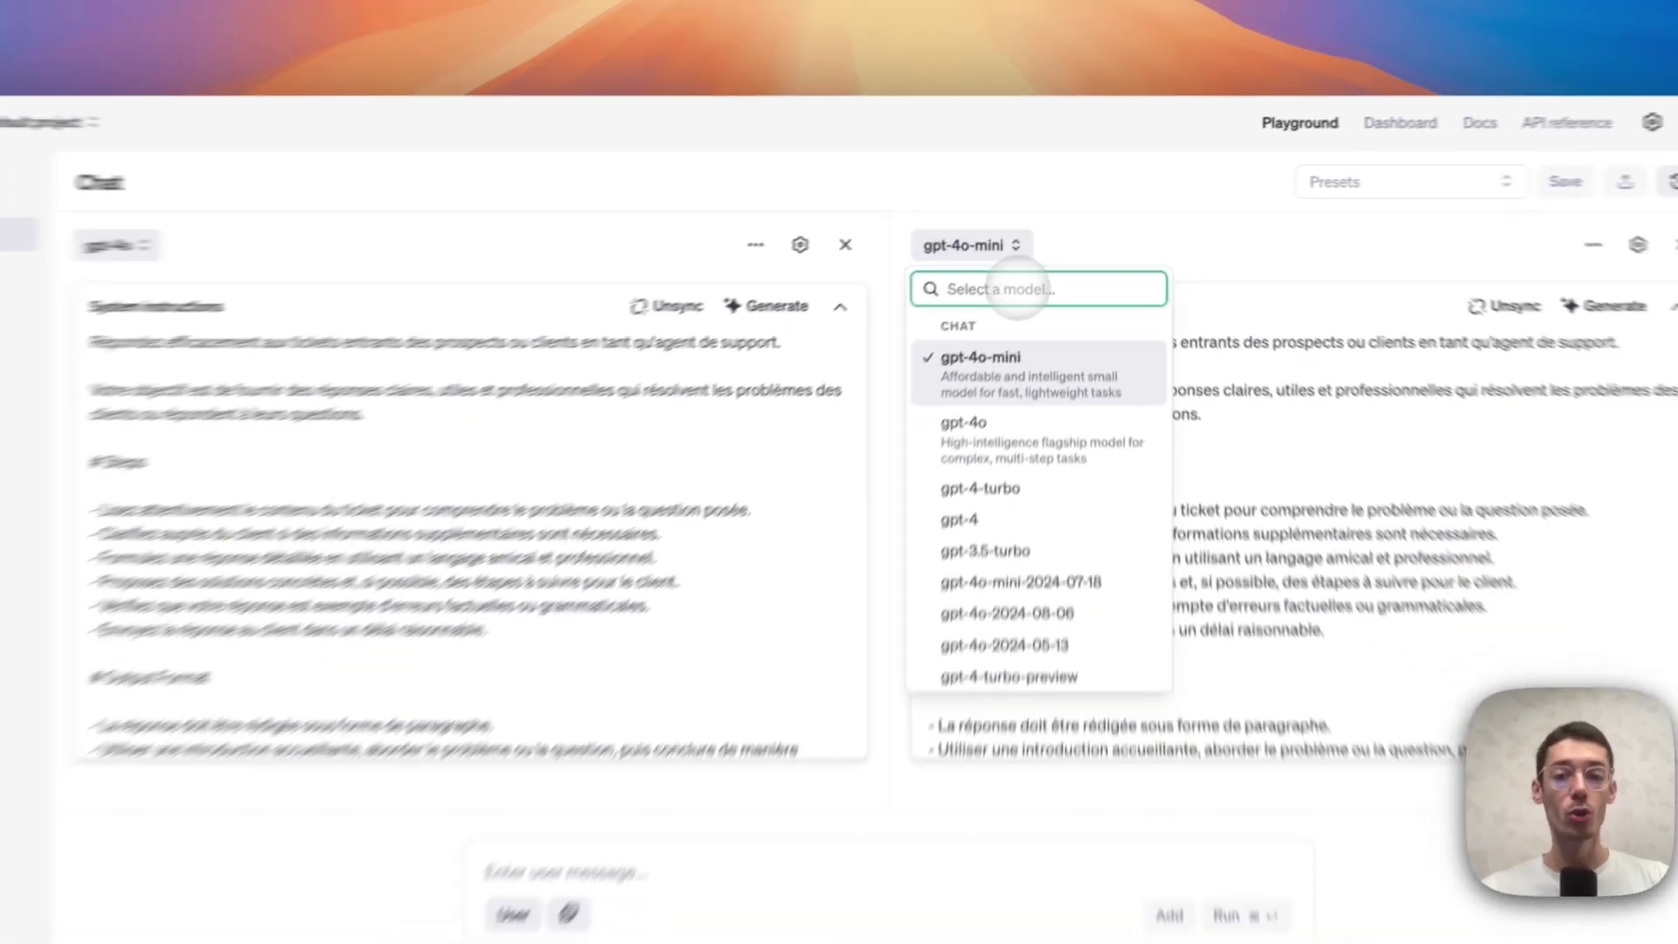
{"action": "scroll", "coordinate": [1057, 479], "scroll_direction": "down", "scroll_amount": 4}
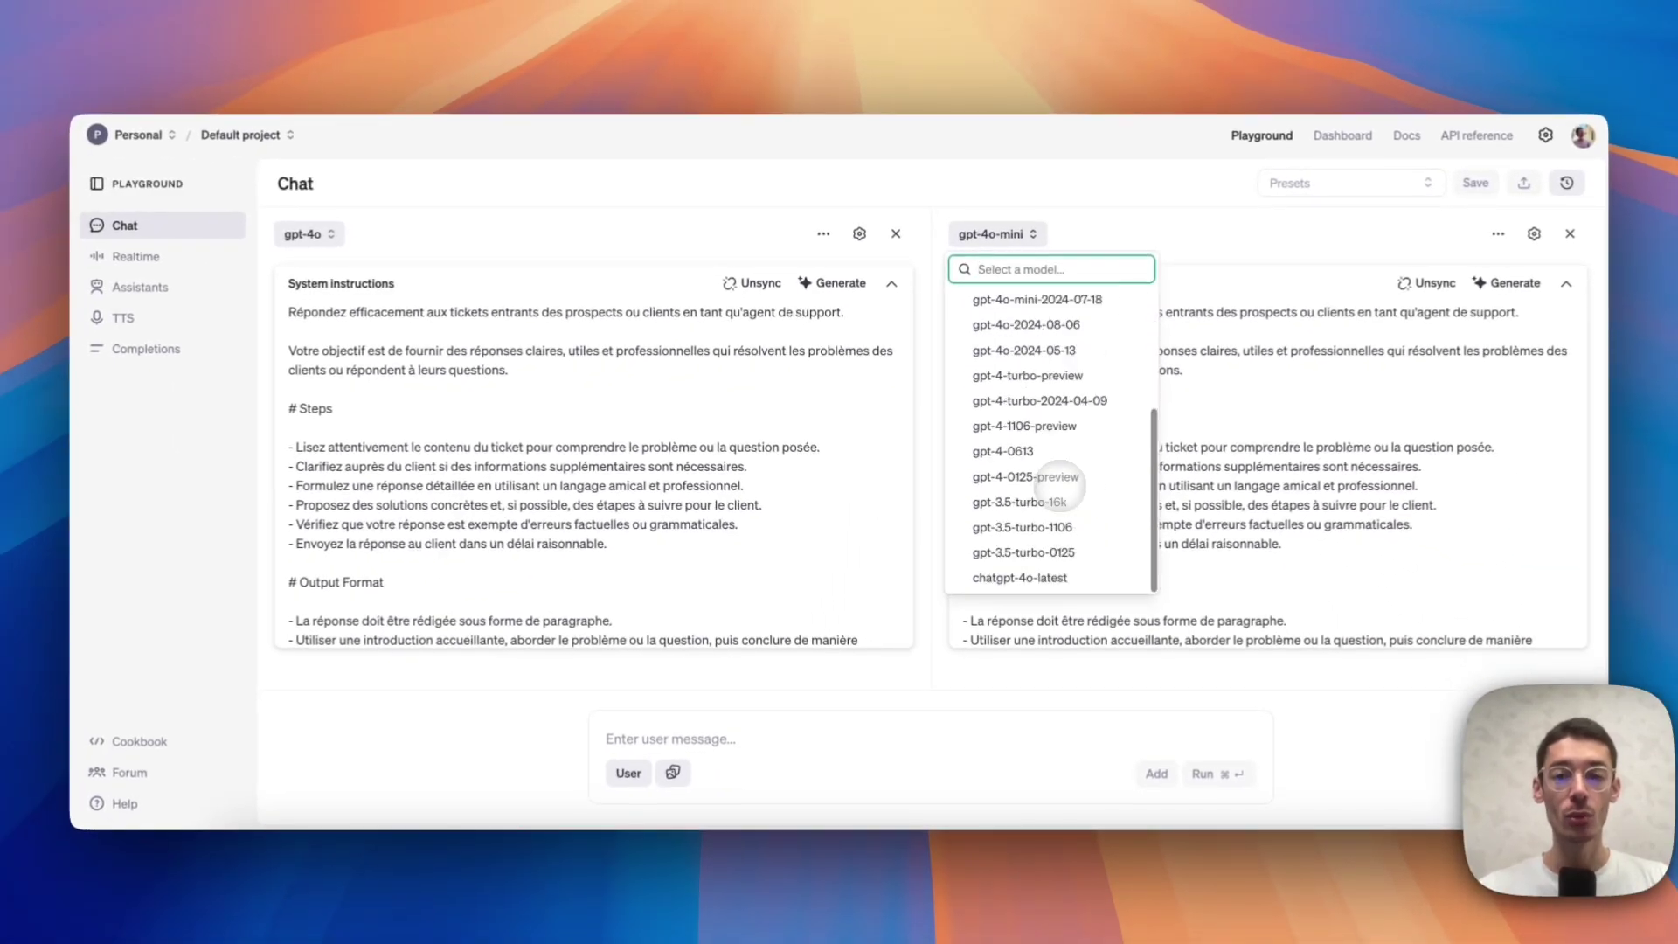
{"action": "scroll", "coordinate": [1058, 487], "scroll_direction": "up", "scroll_amount": 4}
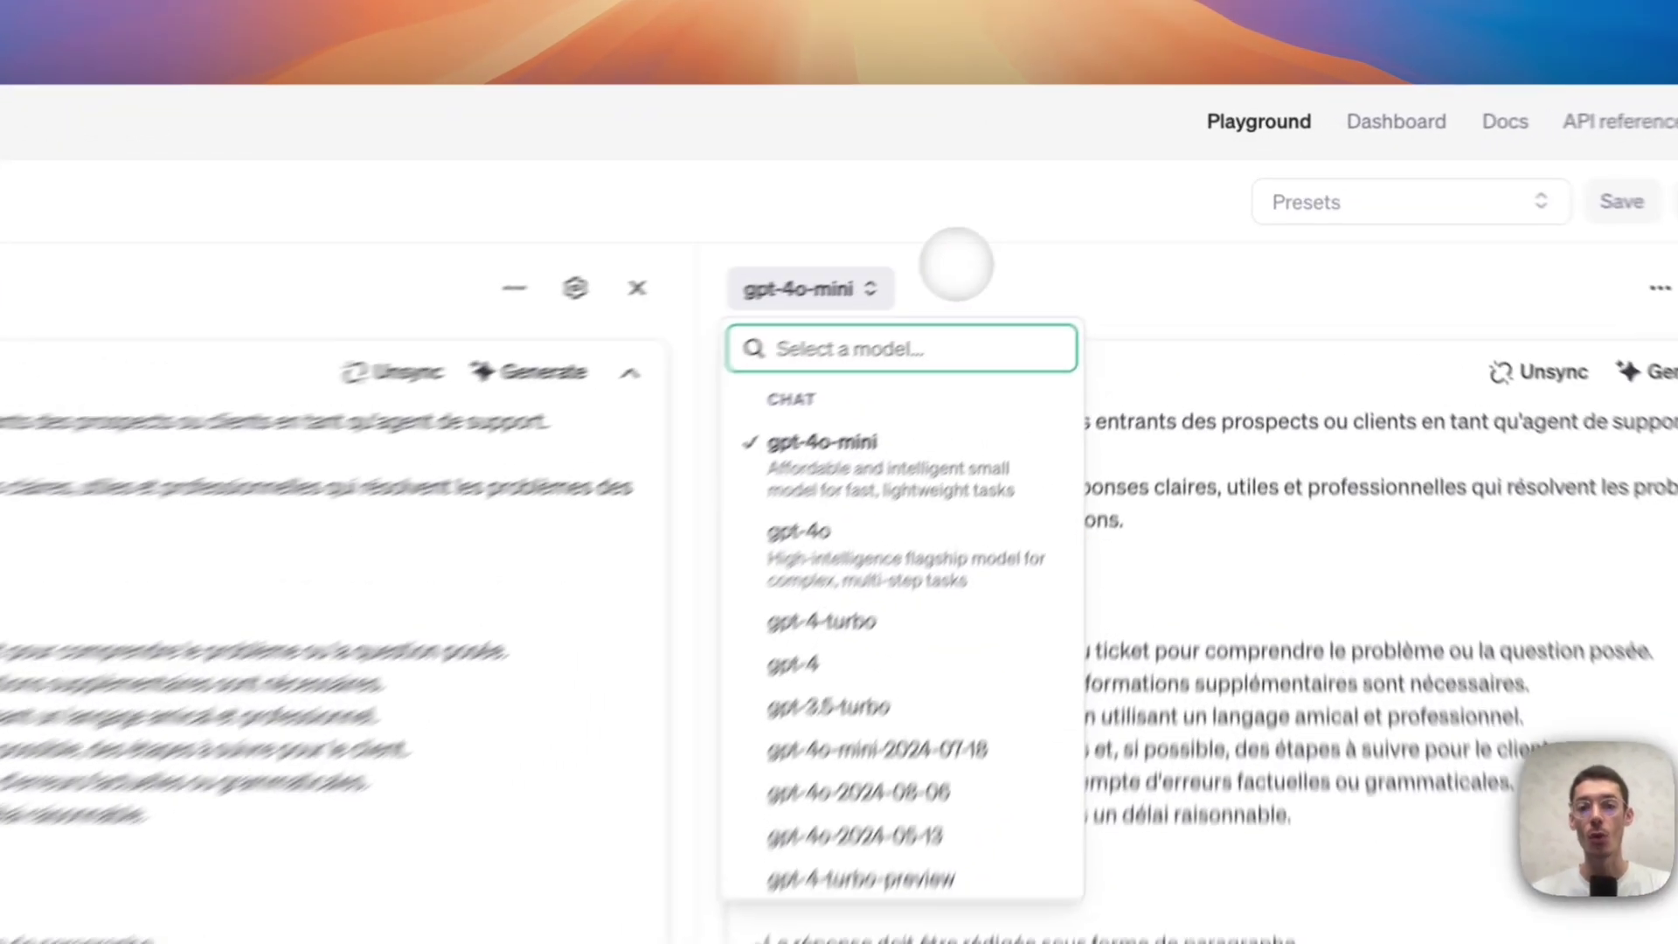
{"action": "left_click", "coordinate": [1033, 227]}
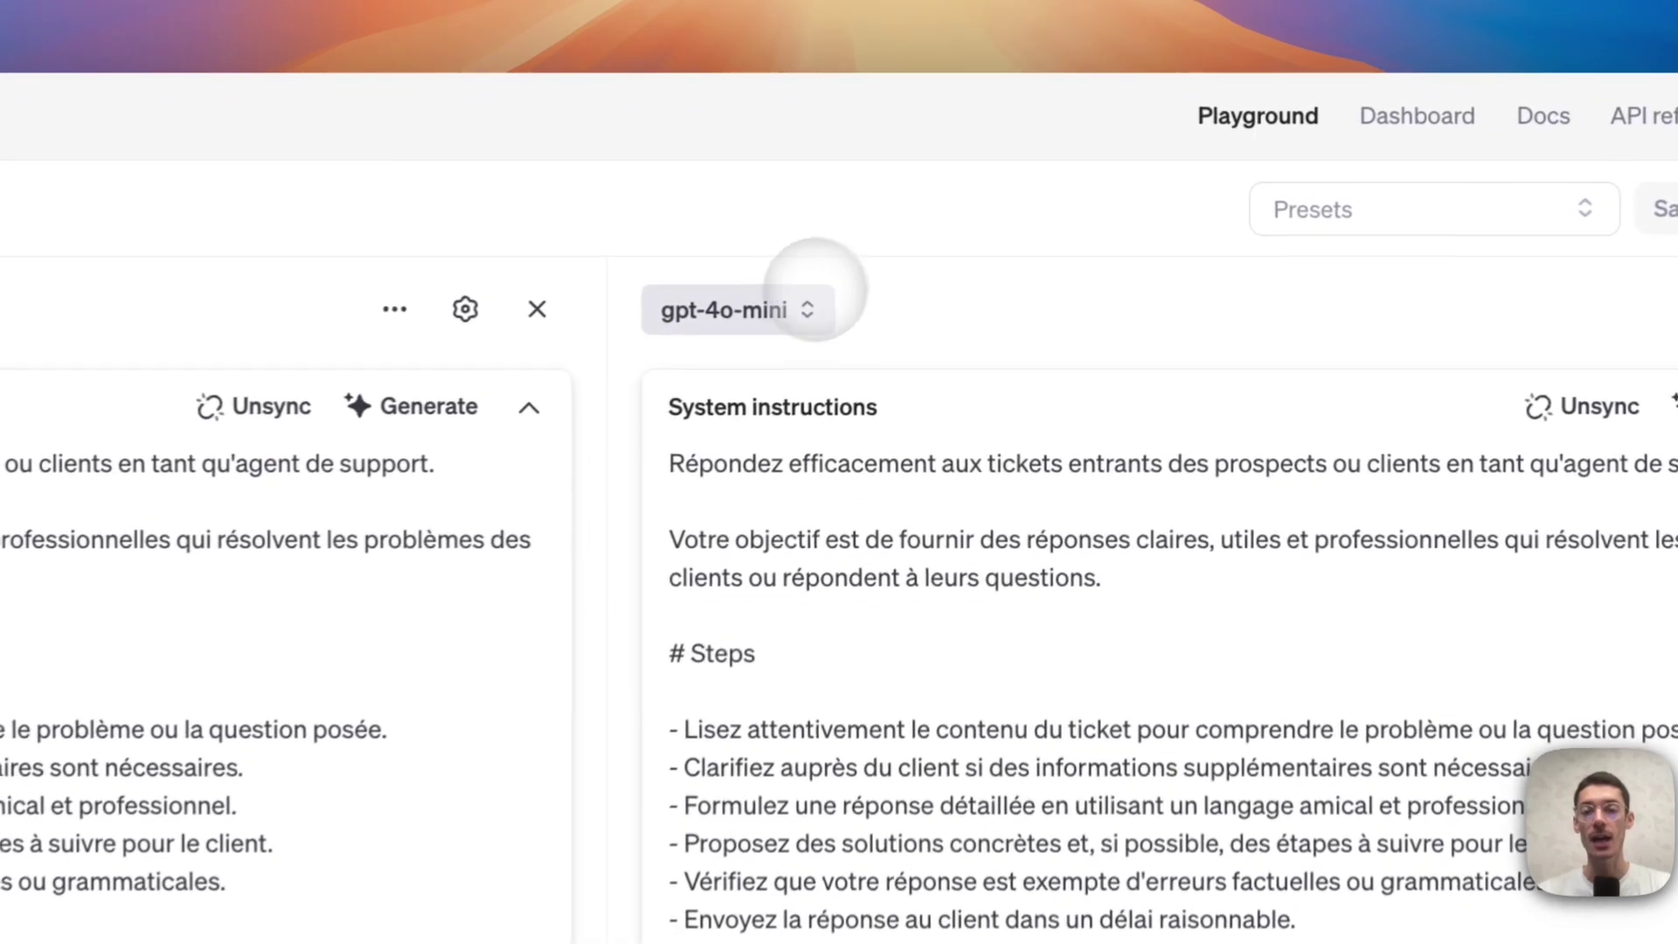
{"action": "left_click", "coordinate": [778, 309]}
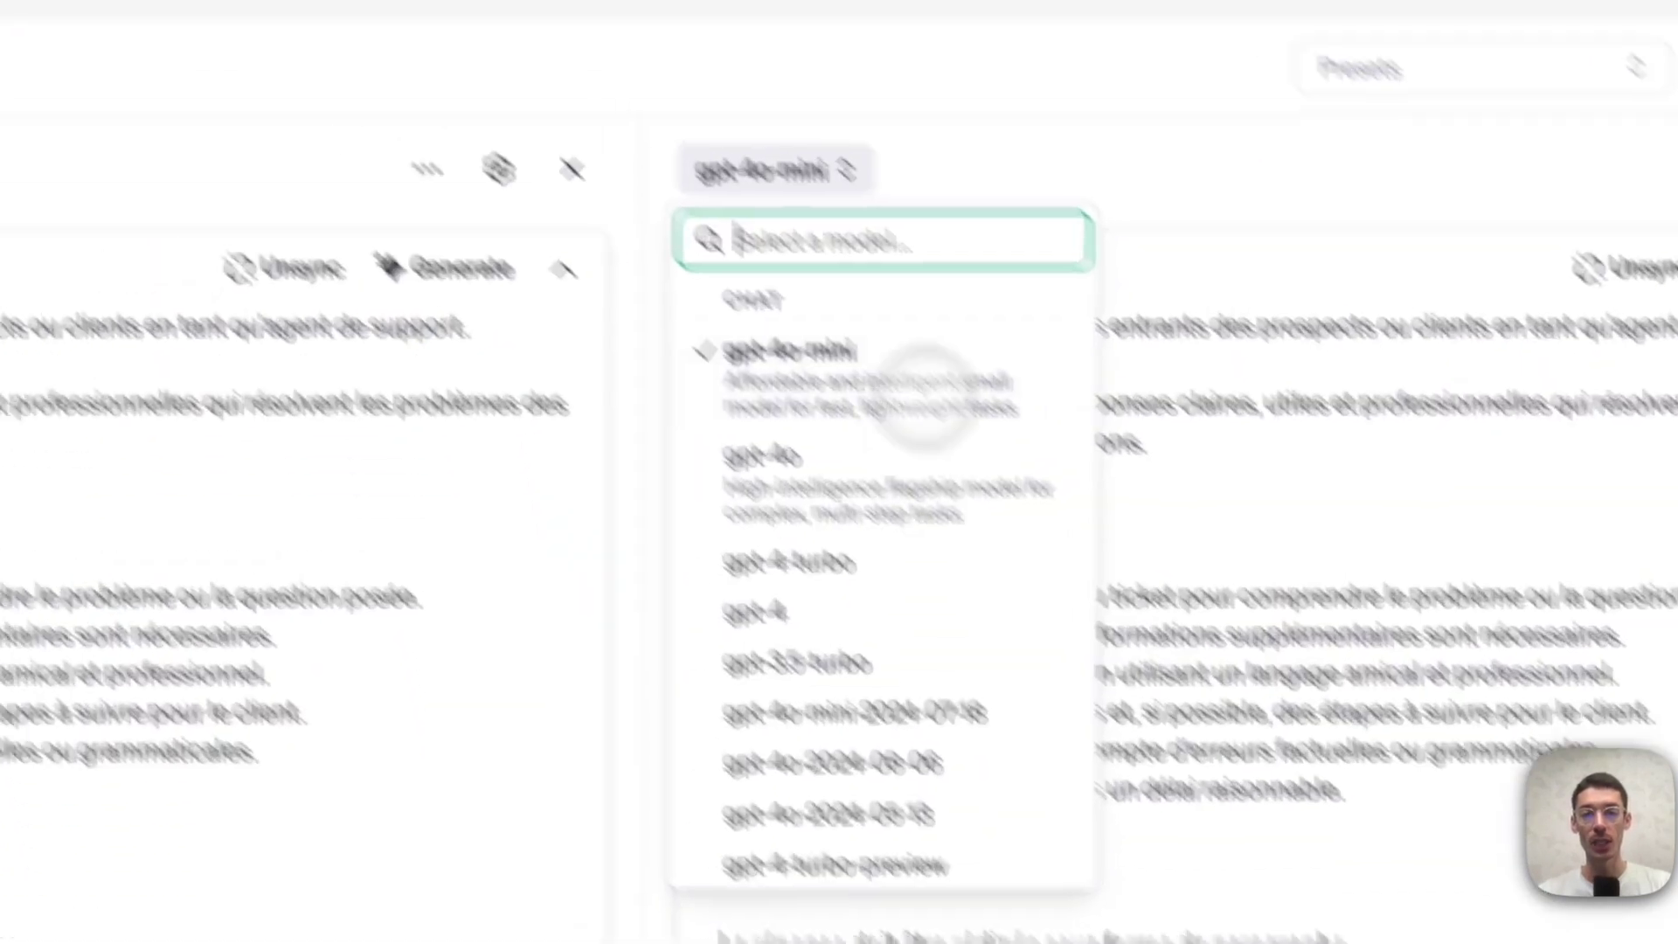
{"action": "left_click", "coordinate": [925, 398]}
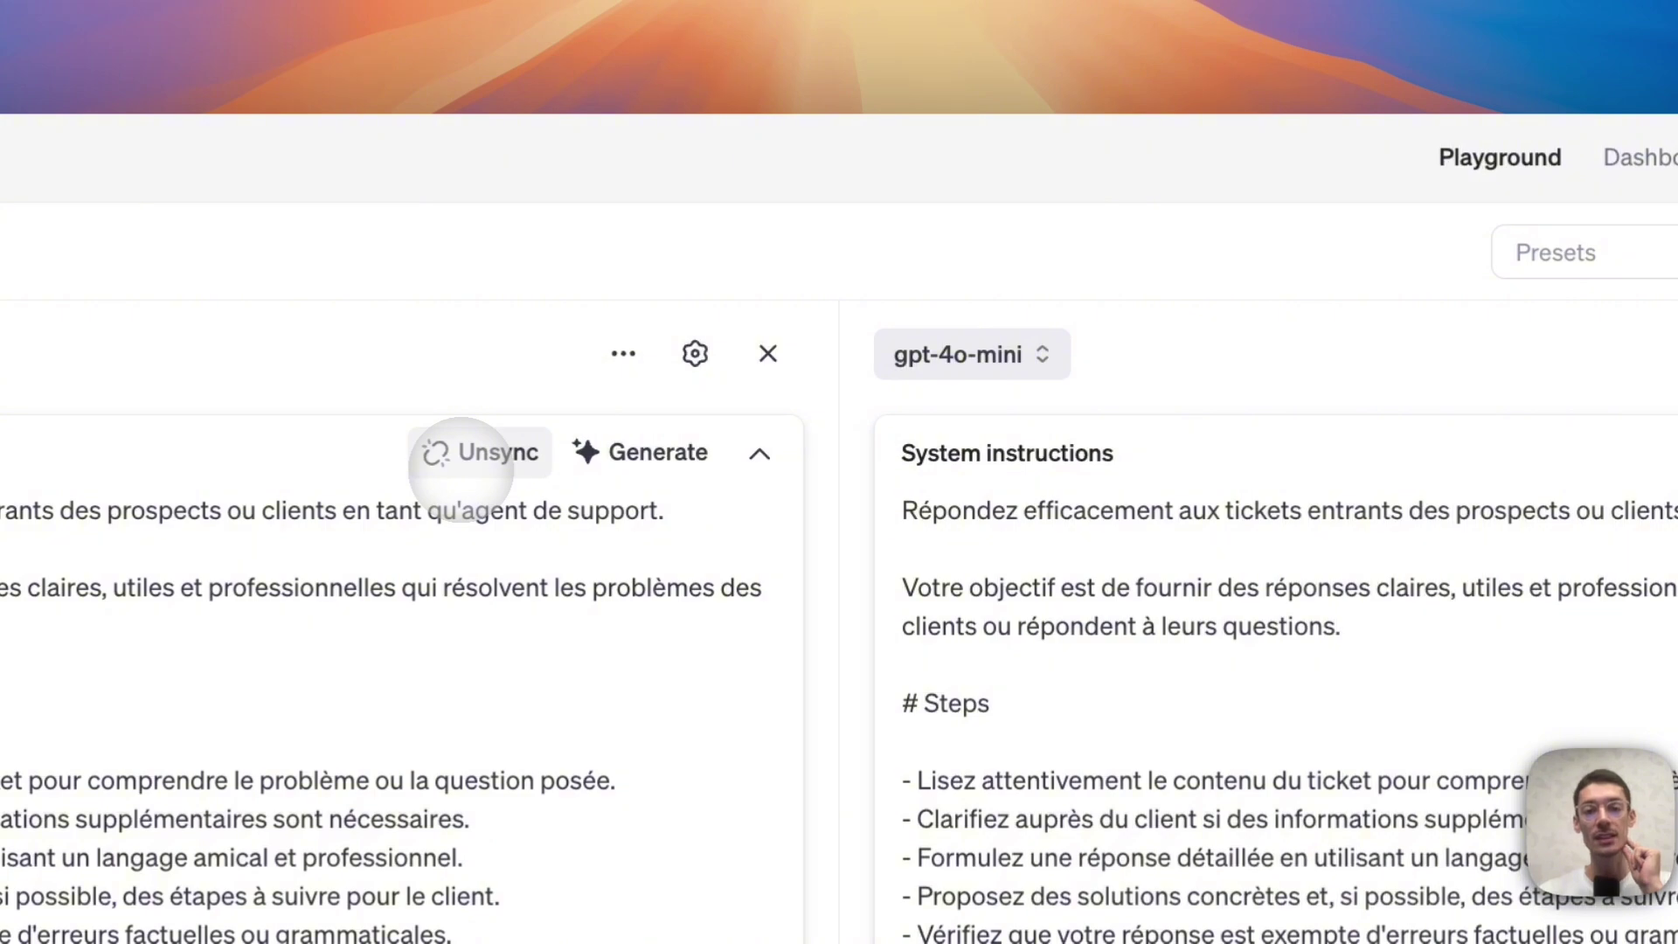
Unsync the system instructions of the two compared models and look over the gpt-4o-mini version
{"action": "left_click", "coordinate": [461, 452]}
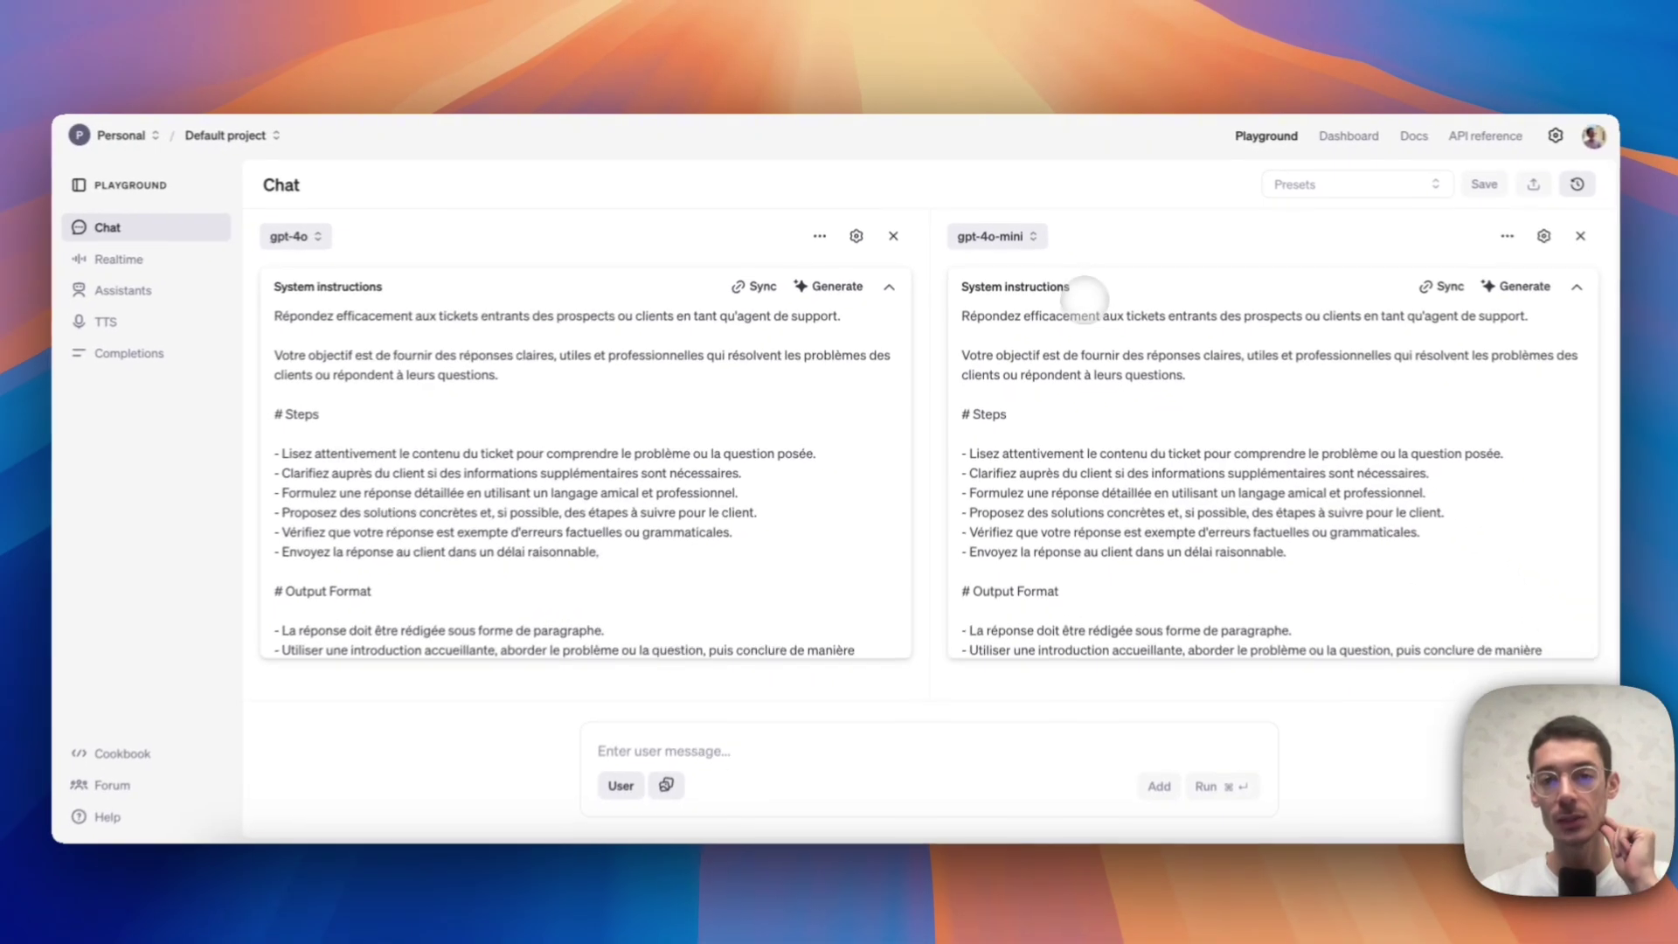
{"action": "left_click", "coordinate": [1122, 555]}
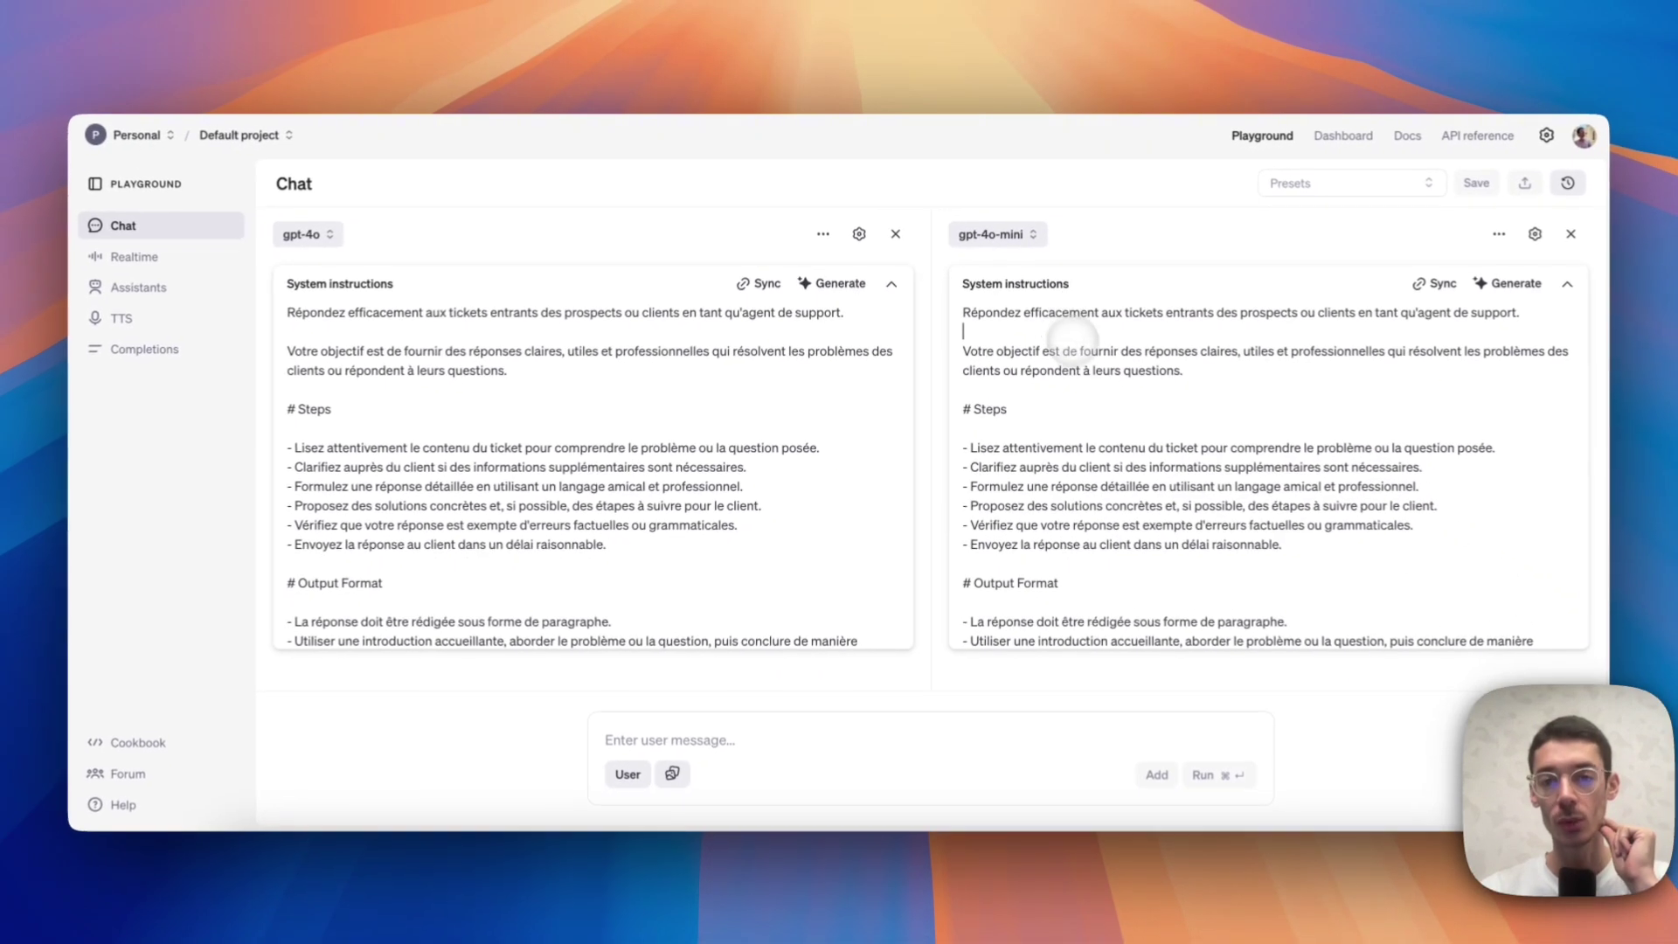
{"action": "scroll", "coordinate": [1071, 335], "scroll_direction": "down", "scroll_amount": 2}
{"action": "scroll", "coordinate": [1098, 374], "scroll_direction": "up", "scroll_amount": 2}
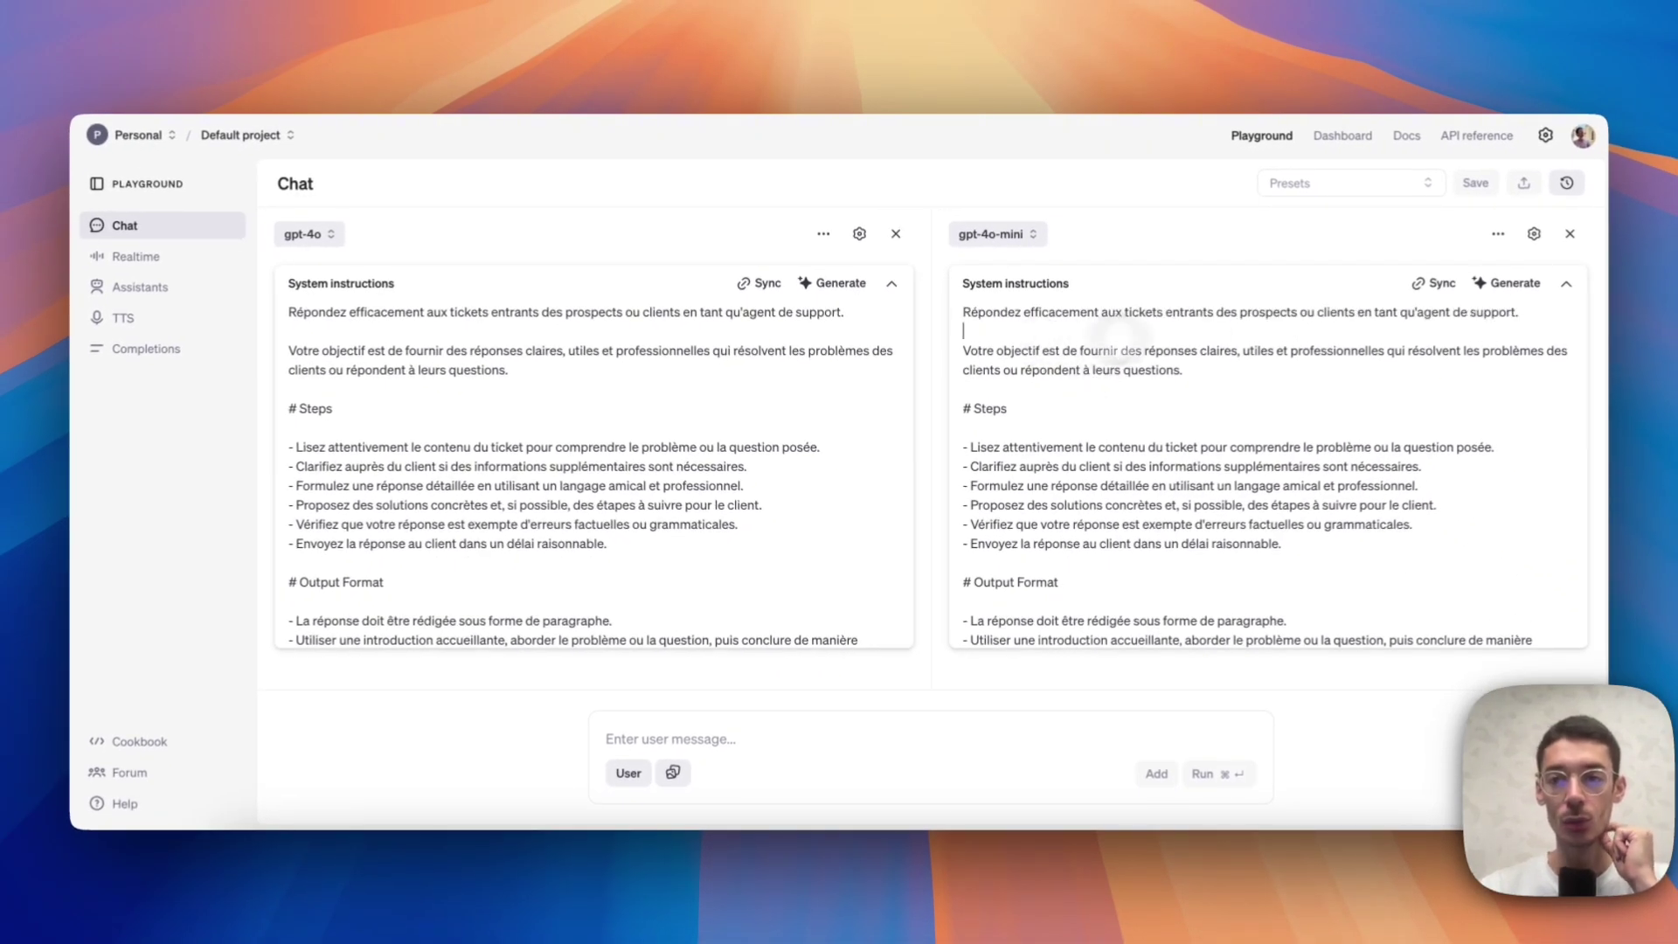
Generate new gpt-4o-mini system instructions from the description "un agent de support client avec un ton humortistique pour aider les prospects dans"
{"action": "left_click", "coordinate": [1505, 283]}
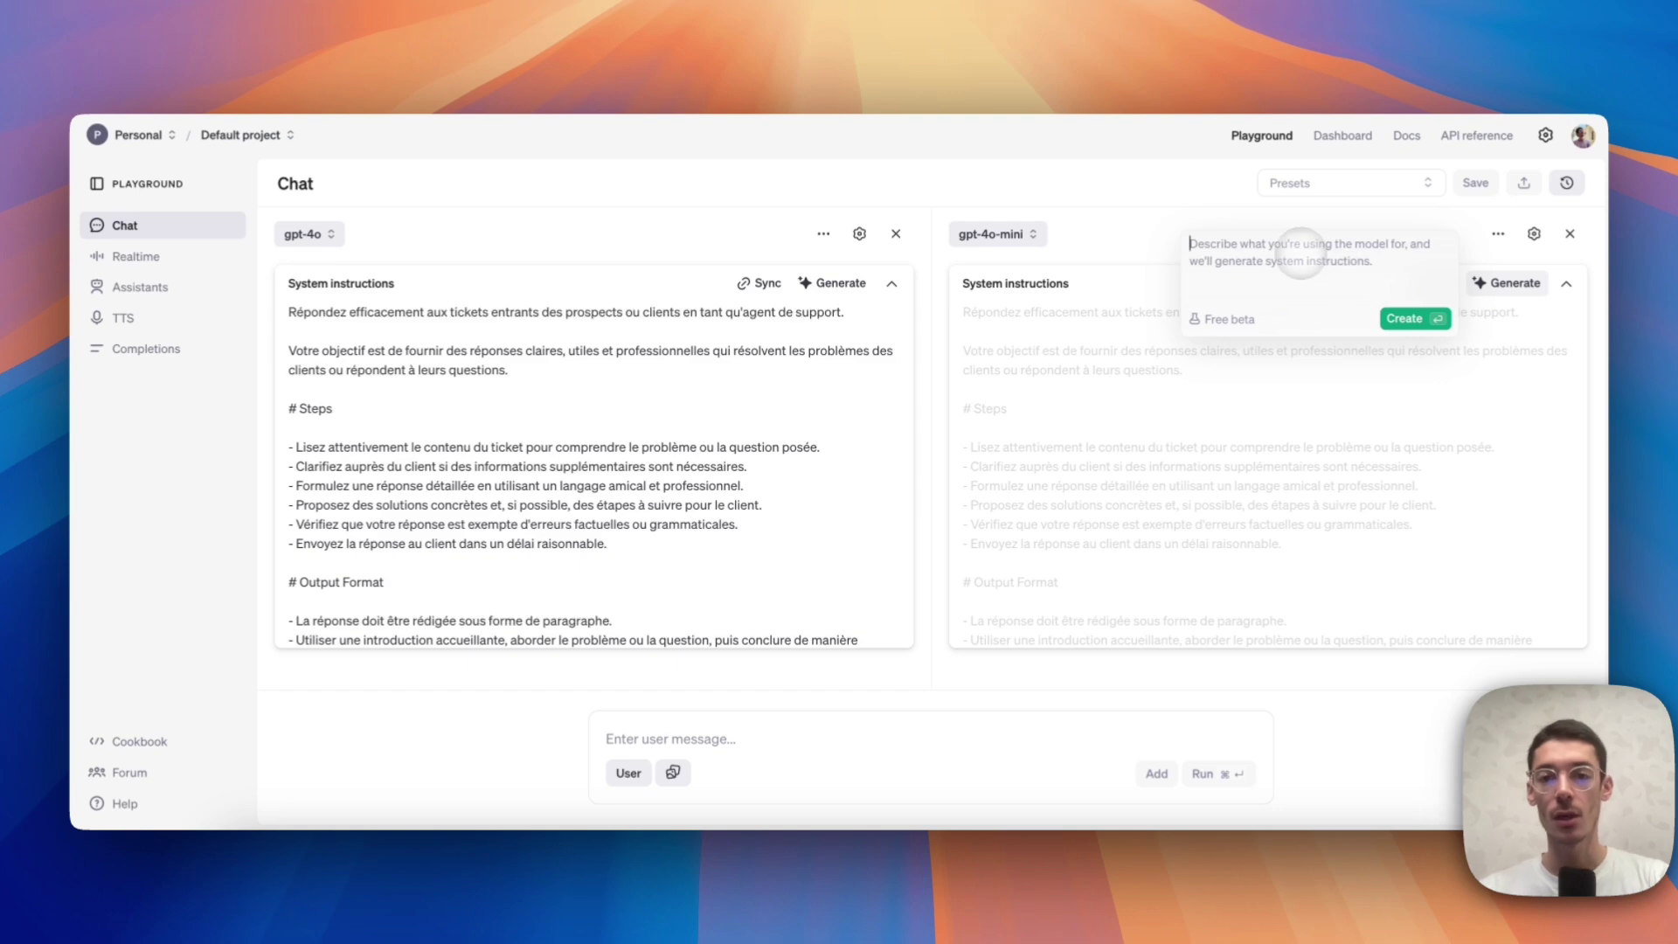
{"action": "type", "text": "un agent de support client avec un ton humortistique pour"}
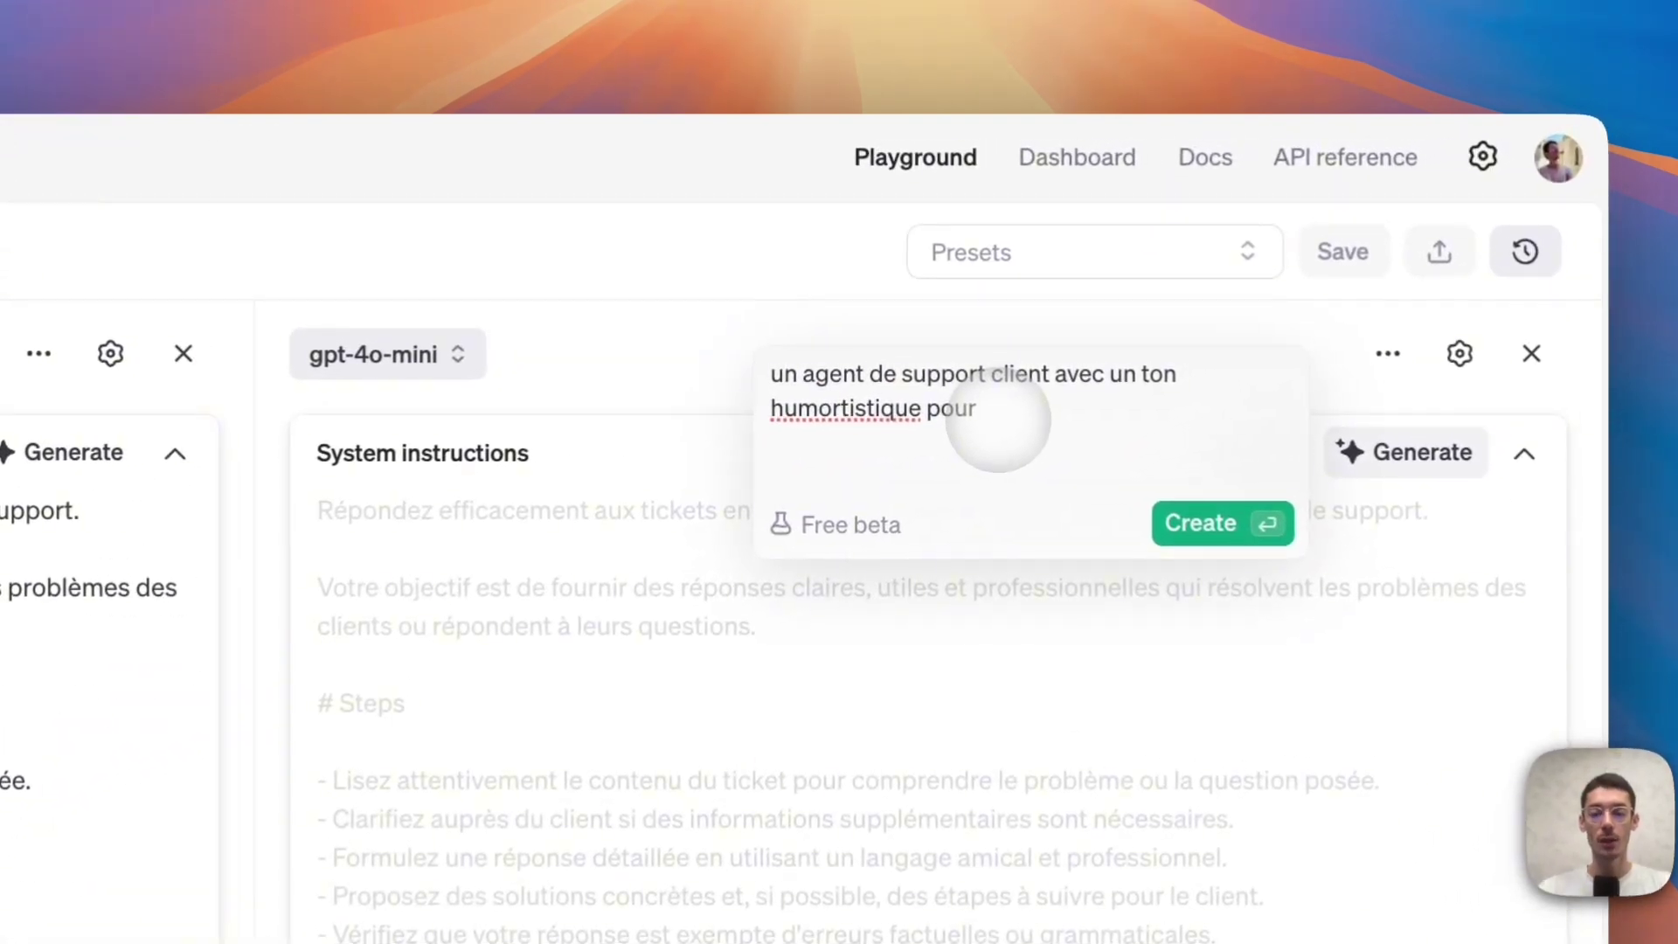
{"action": "type", "text": " aider les prospects dans"}
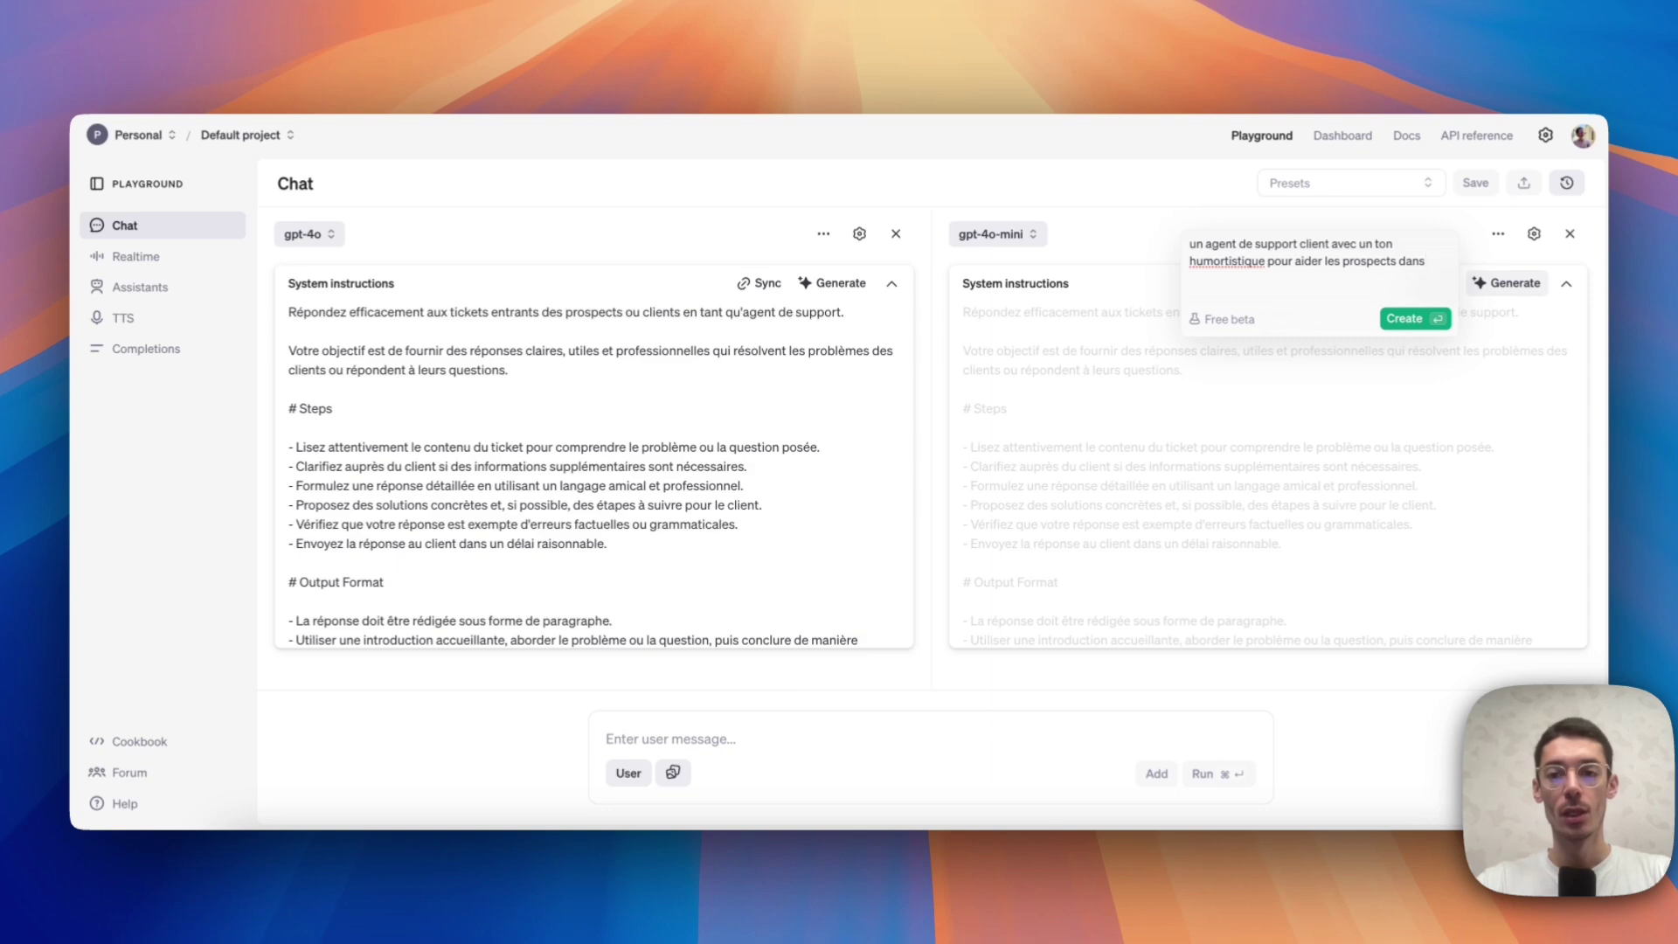
{"action": "key", "text": "super+Return"}
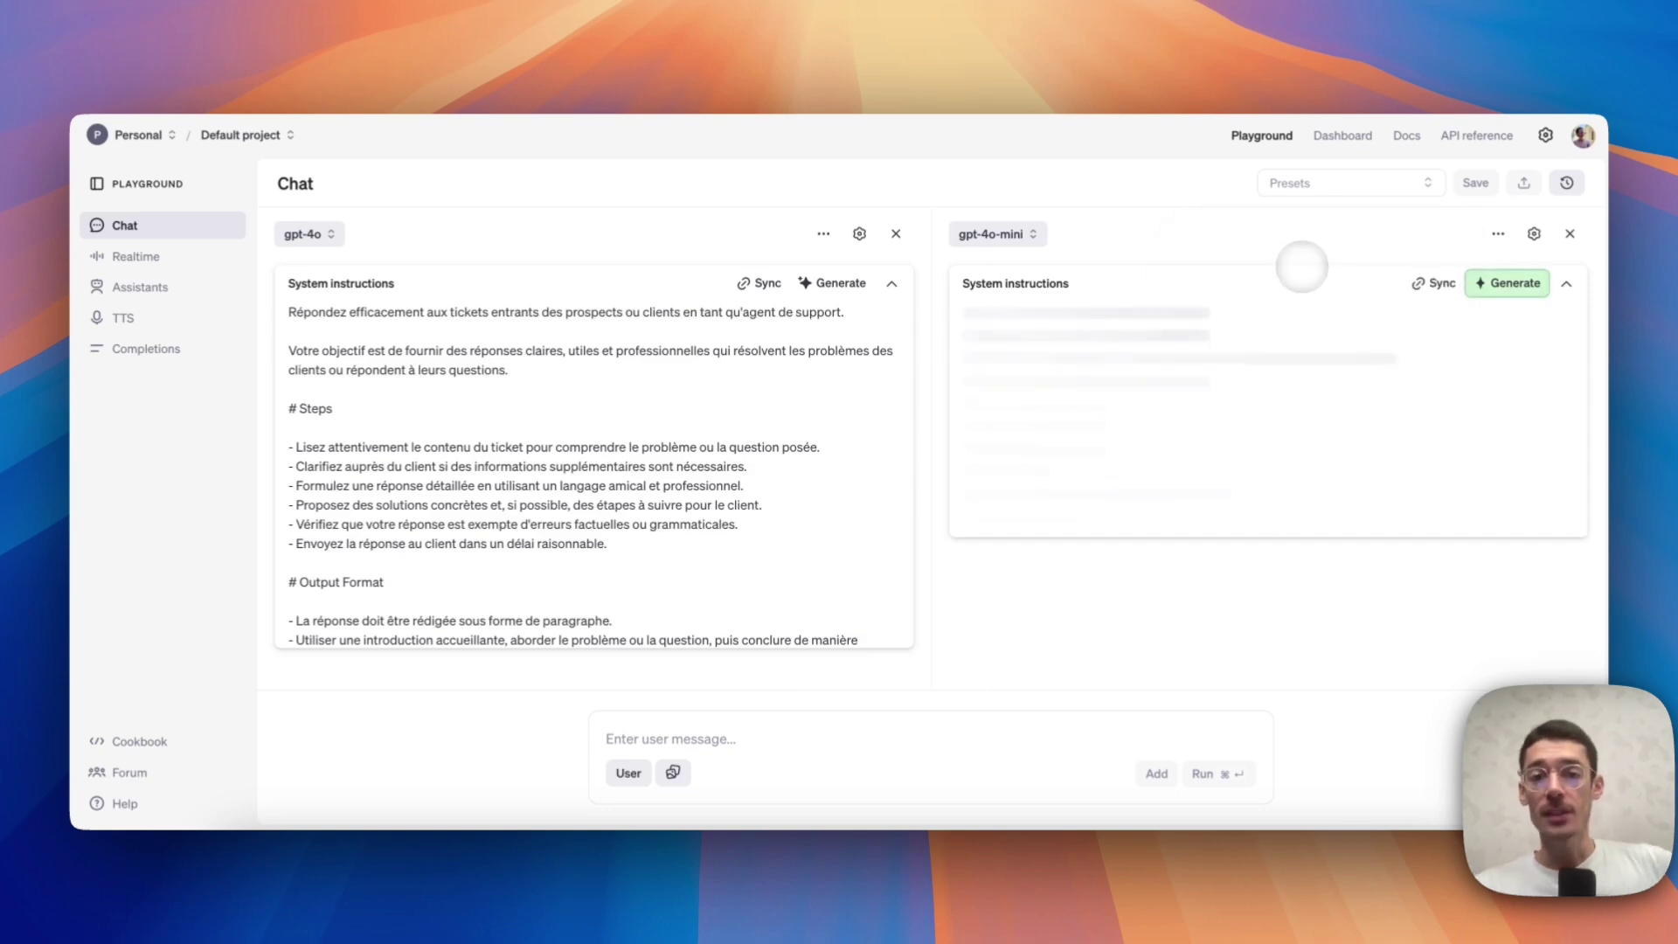
Run the user message "Je n'arrive pas à me connecter, que faire ?" on both models
{"action": "left_click", "coordinate": [738, 741]}
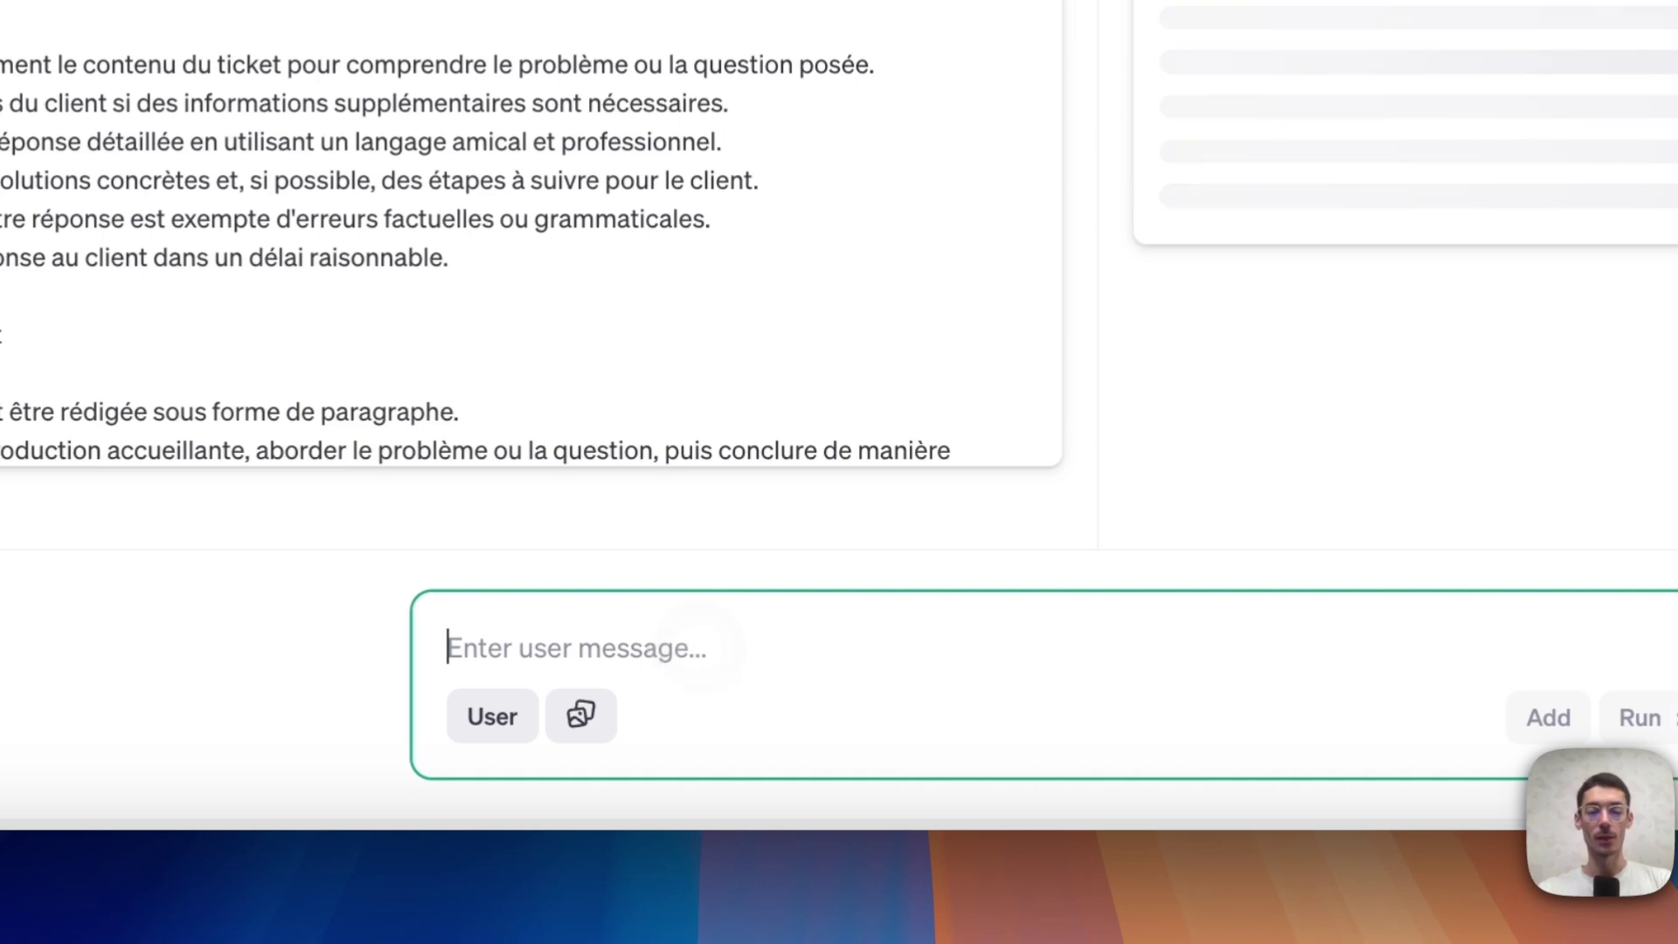
{"action": "type", "text": "Je n'arrive pas à me connecter, que faire ?"}
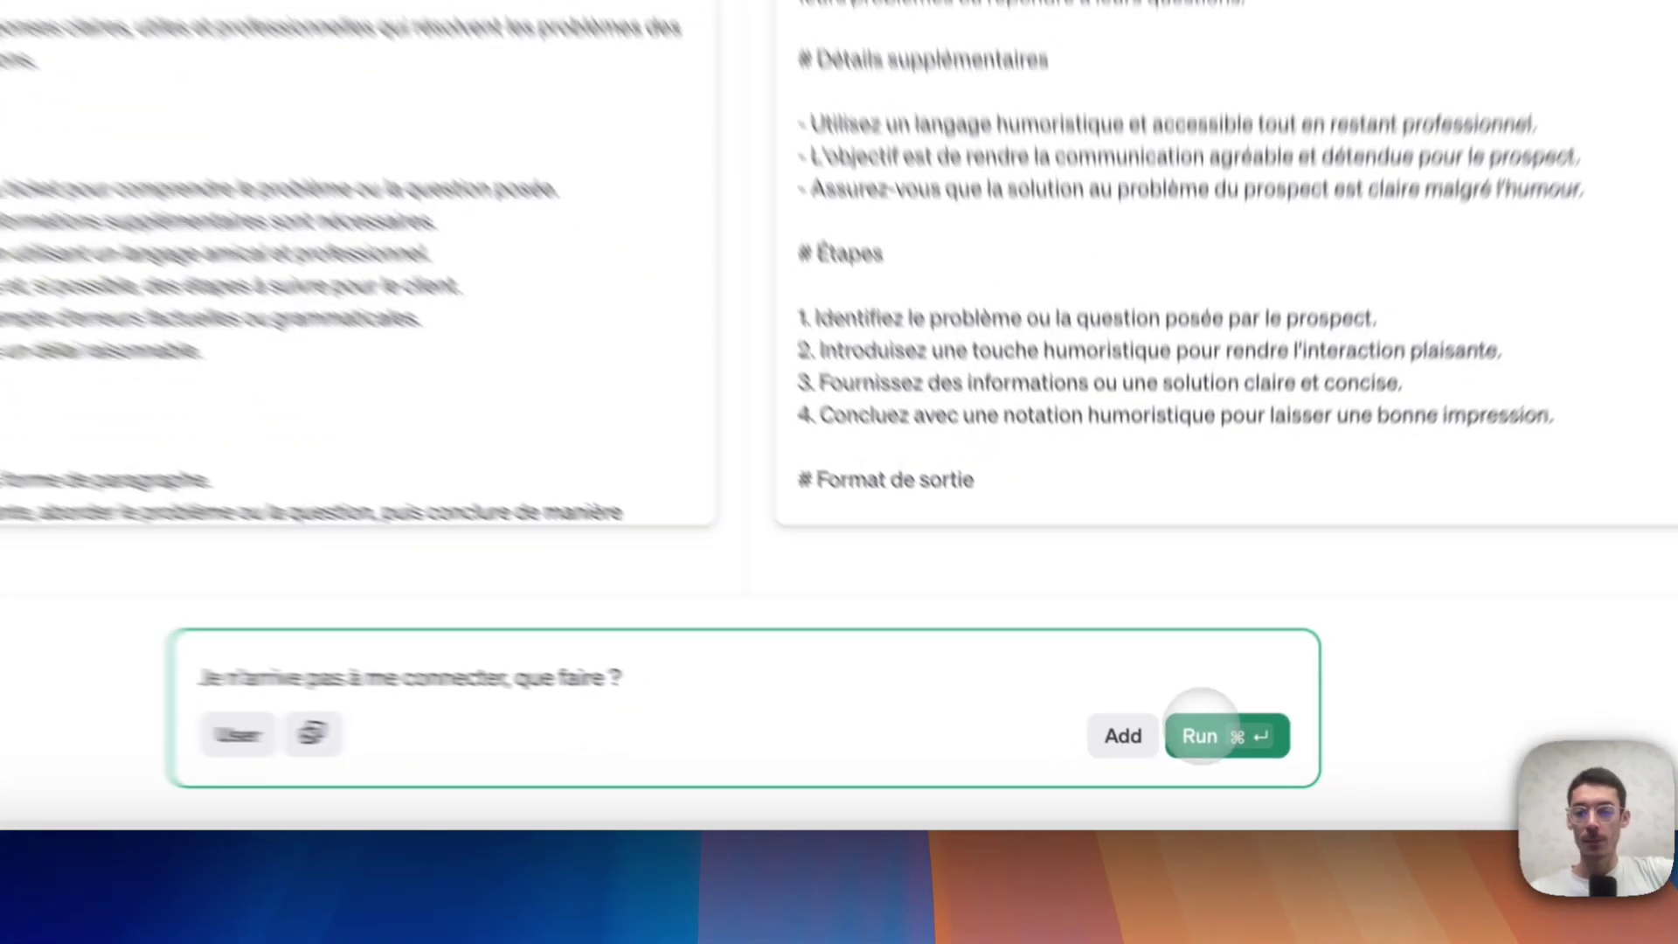
{"action": "left_click", "coordinate": [1204, 773]}
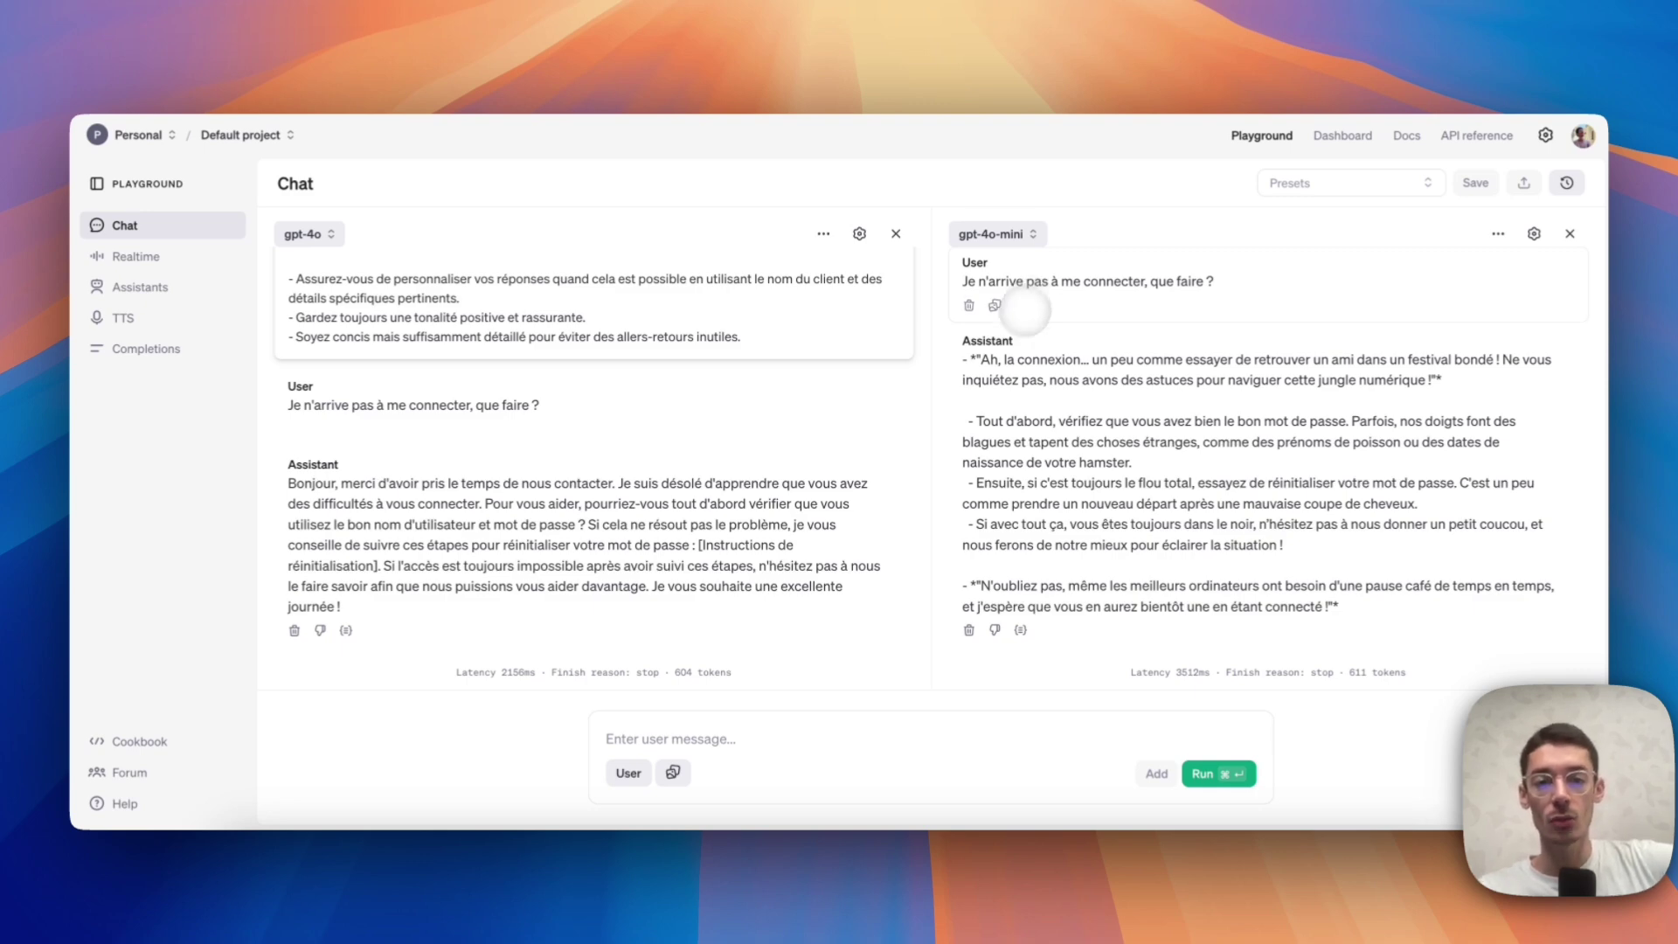
Compare the gpt-4o and gpt-4o-mini answers, and review the system instructions behind each one
{"action": "left_click_drag", "start_coordinate": [535, 672], "coordinate": [516, 672]}
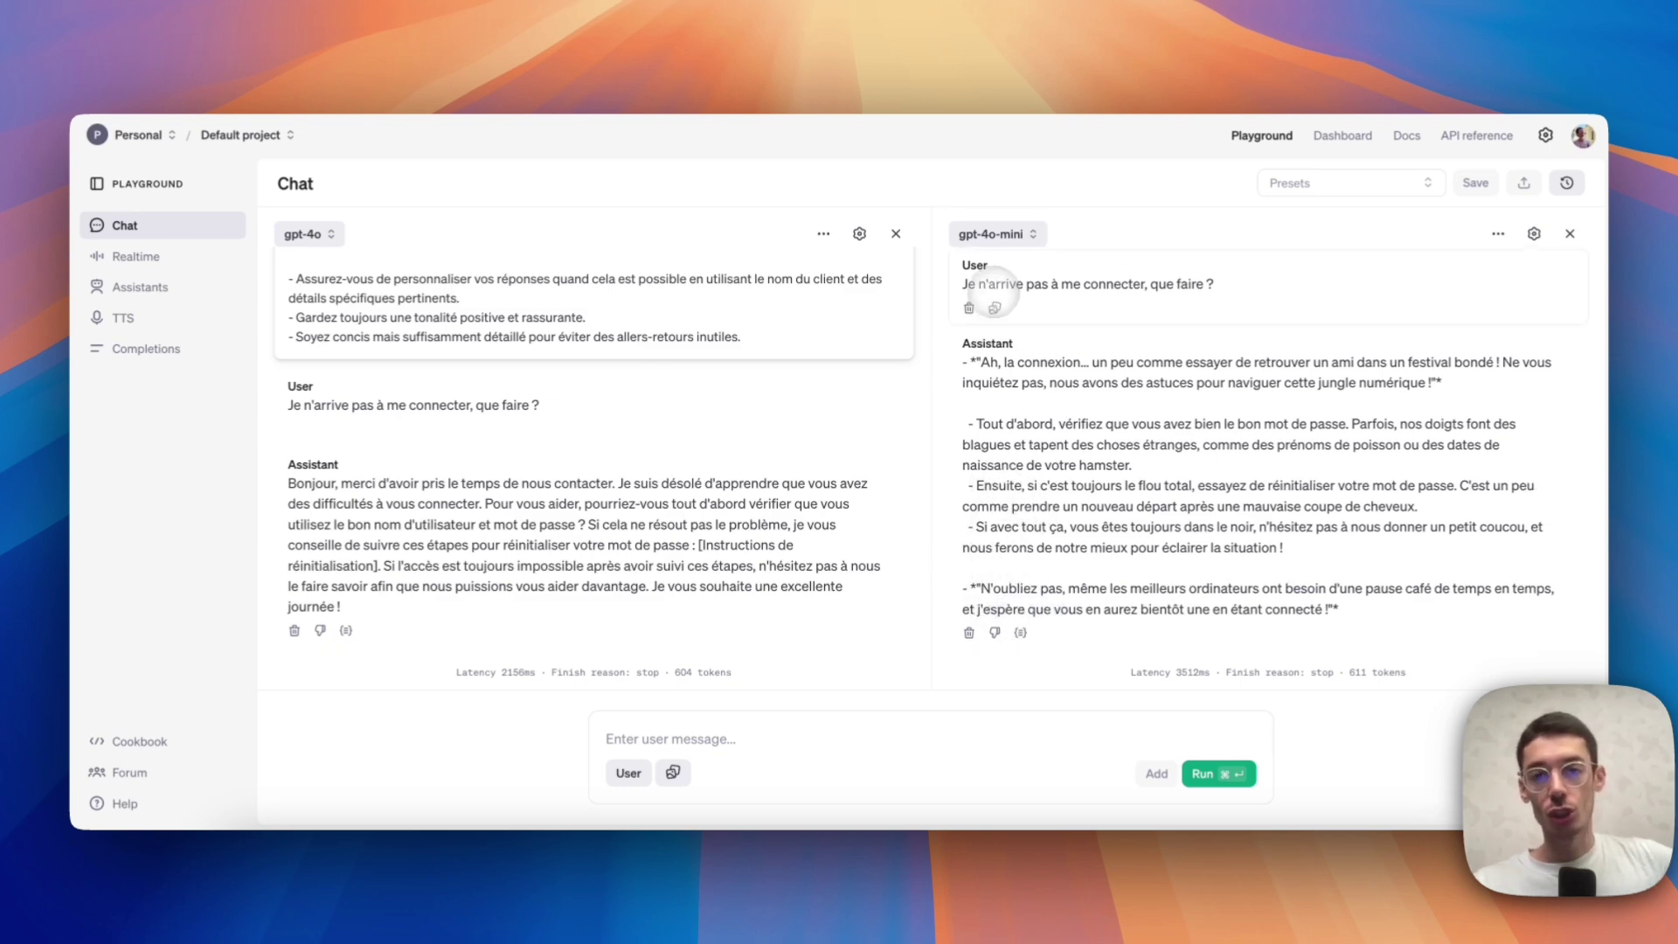
{"action": "scroll", "coordinate": [996, 394], "scroll_direction": "up", "scroll_amount": 5}
{"action": "scroll", "coordinate": [1085, 416], "scroll_direction": "down", "scroll_amount": 1}
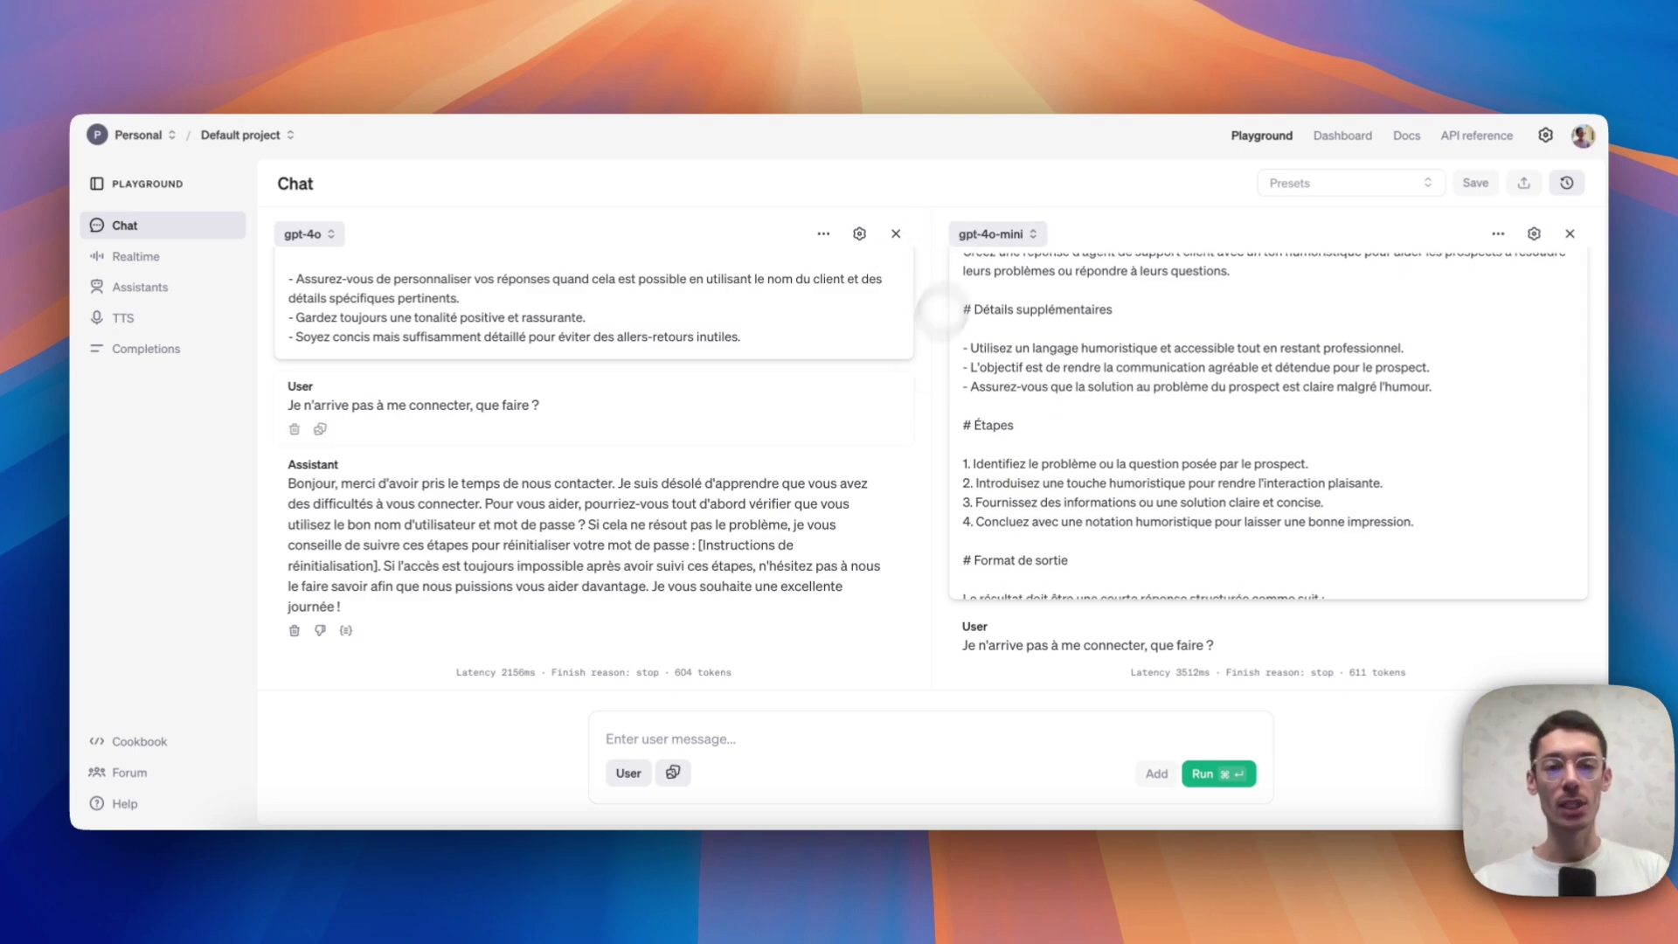
{"action": "scroll", "coordinate": [889, 432], "scroll_direction": "up", "scroll_amount": 6}
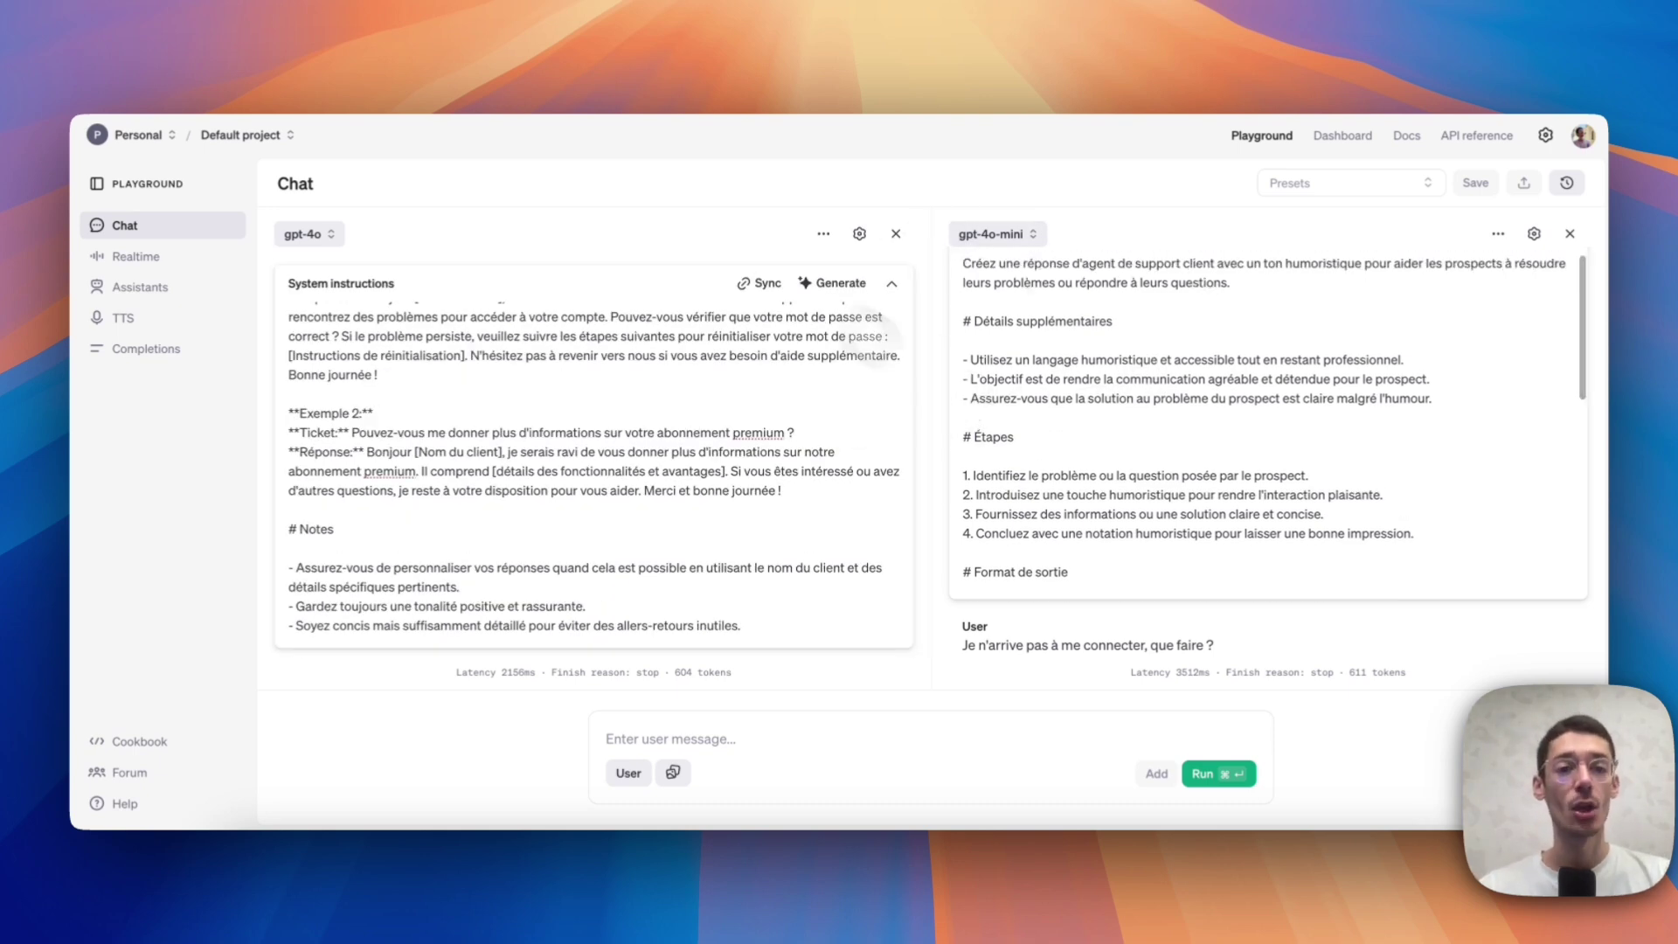
Switch to ChatGPT 4o and send the prompt "Génère moi une phrase de 10 mots"
{"action": "scroll", "coordinate": [942, 307], "scroll_direction": "up", "scroll_amount": 2}
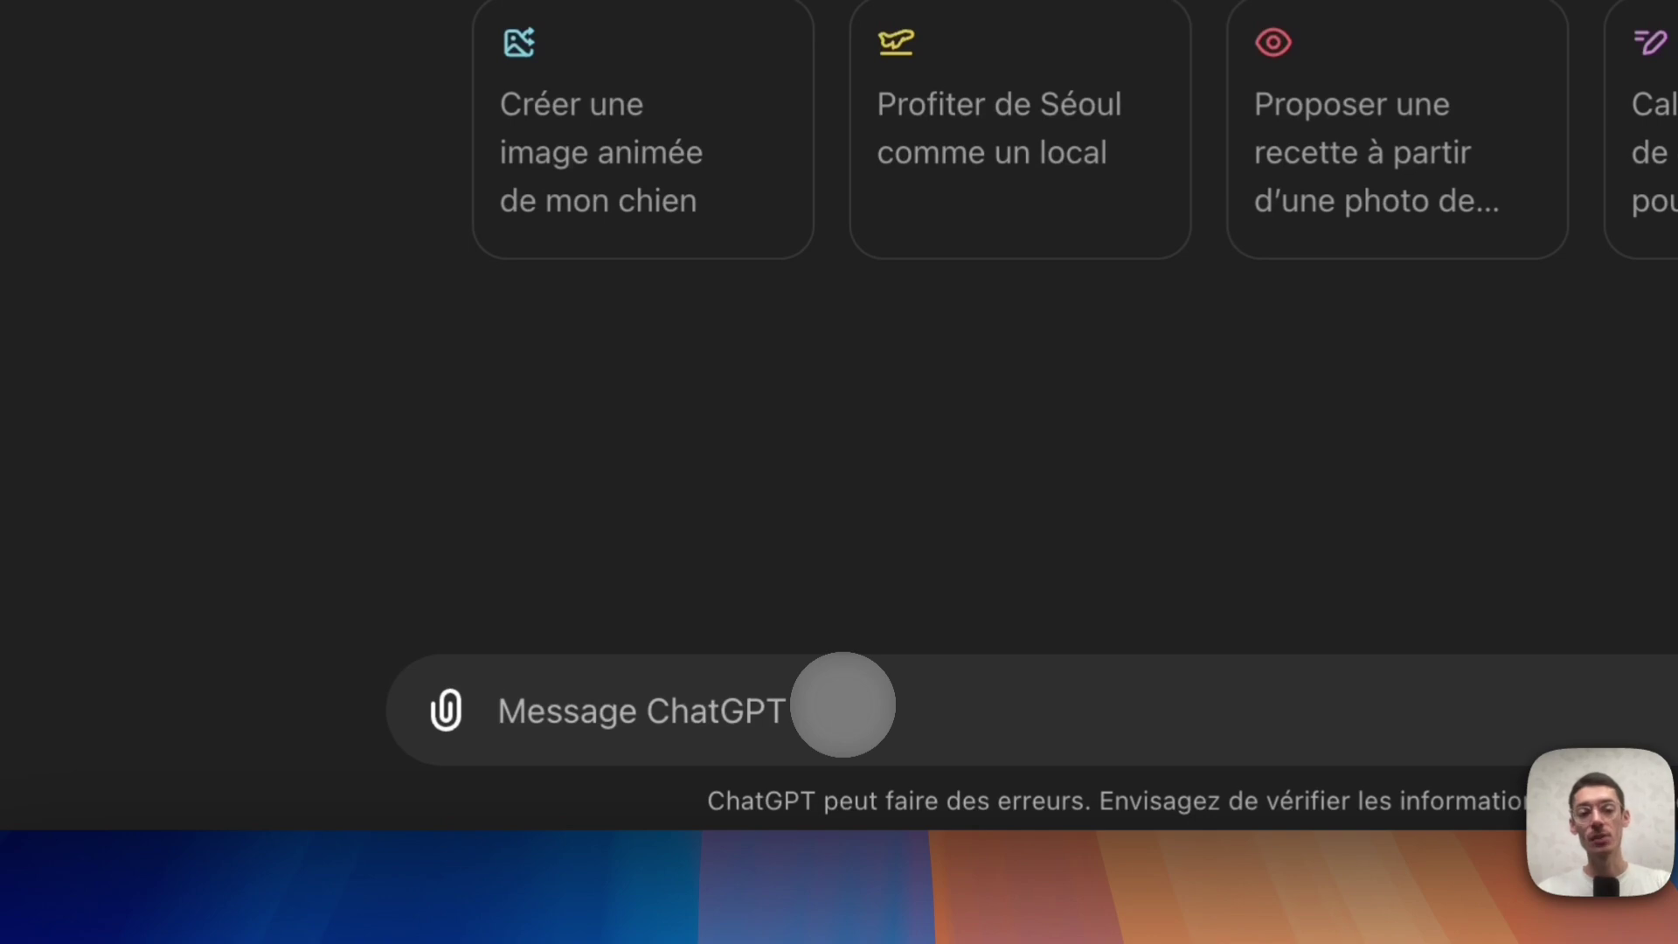
{"action": "left_click", "coordinate": [842, 705]}
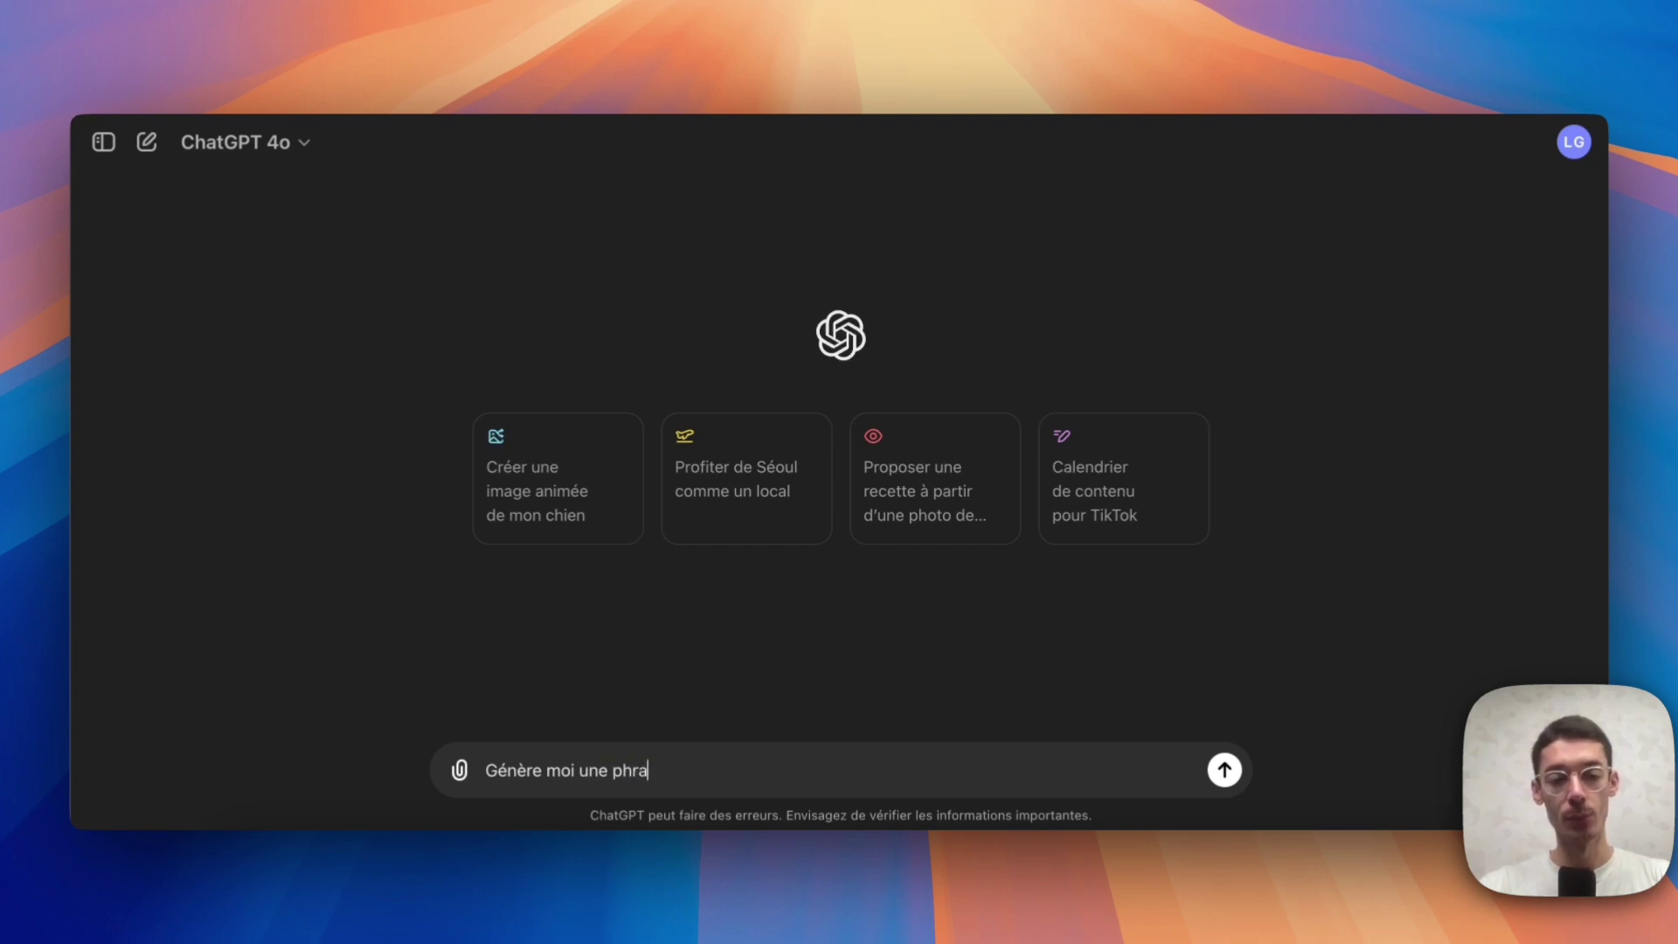
{"action": "type", "text": "ts"}
{"action": "key", "text": "Return"}
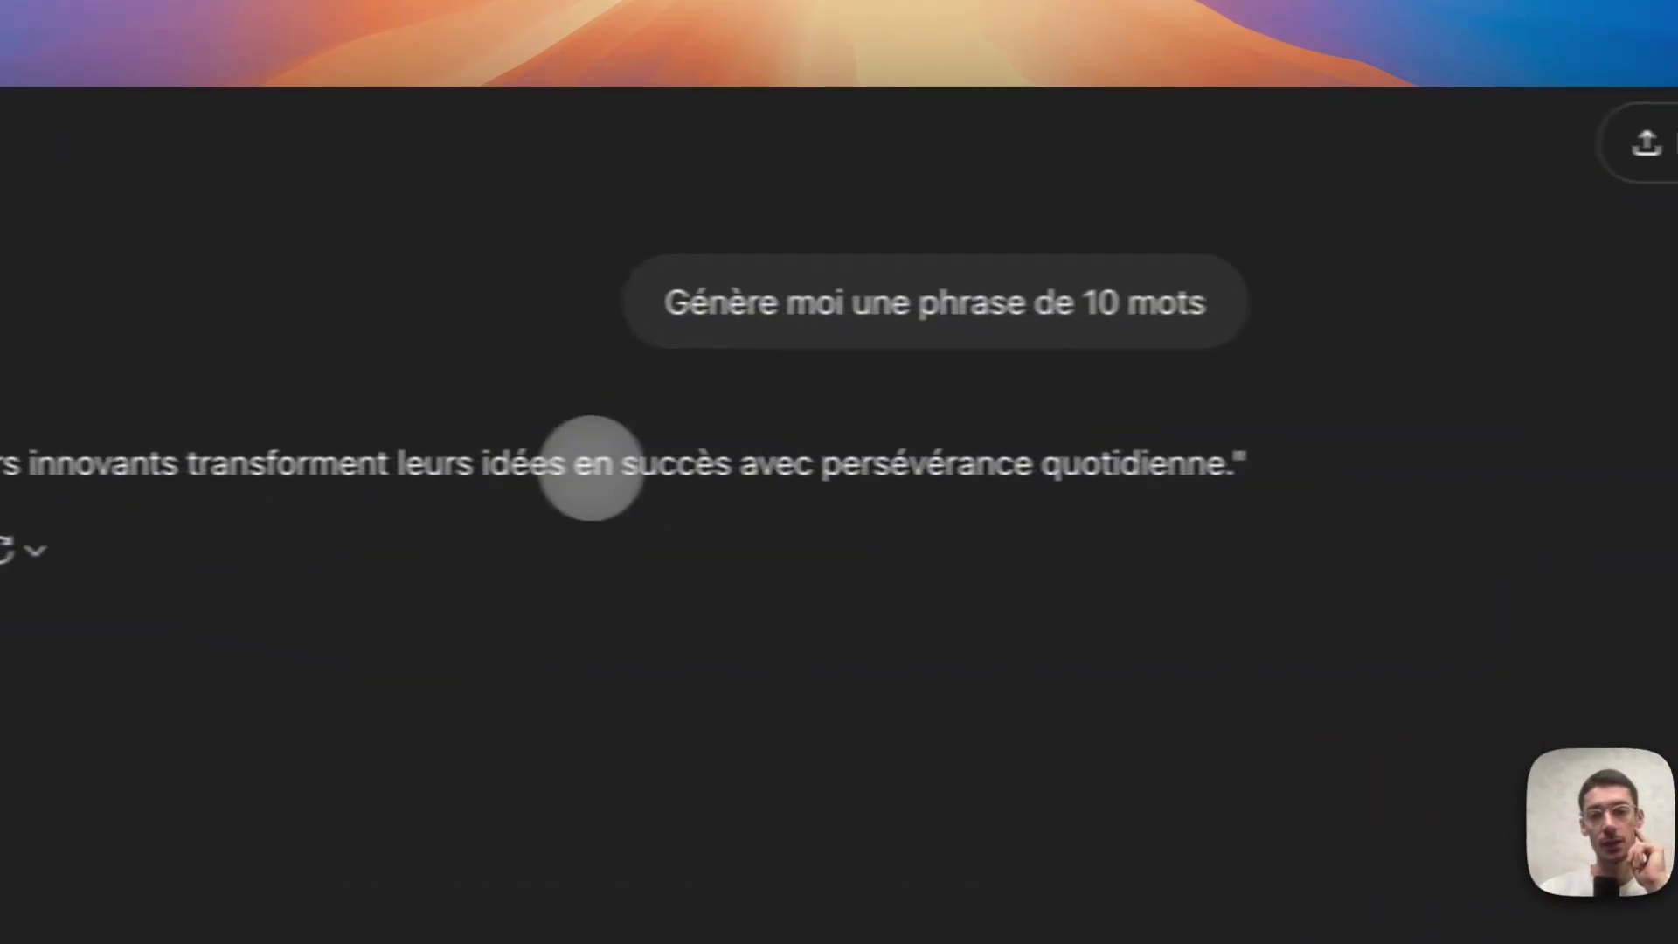
Copy the sentence ChatGPT generated, without its quotation marks, into the text box of the OpenAI Tokenizer page
{"action": "triple_click", "coordinate": [1080, 464]}
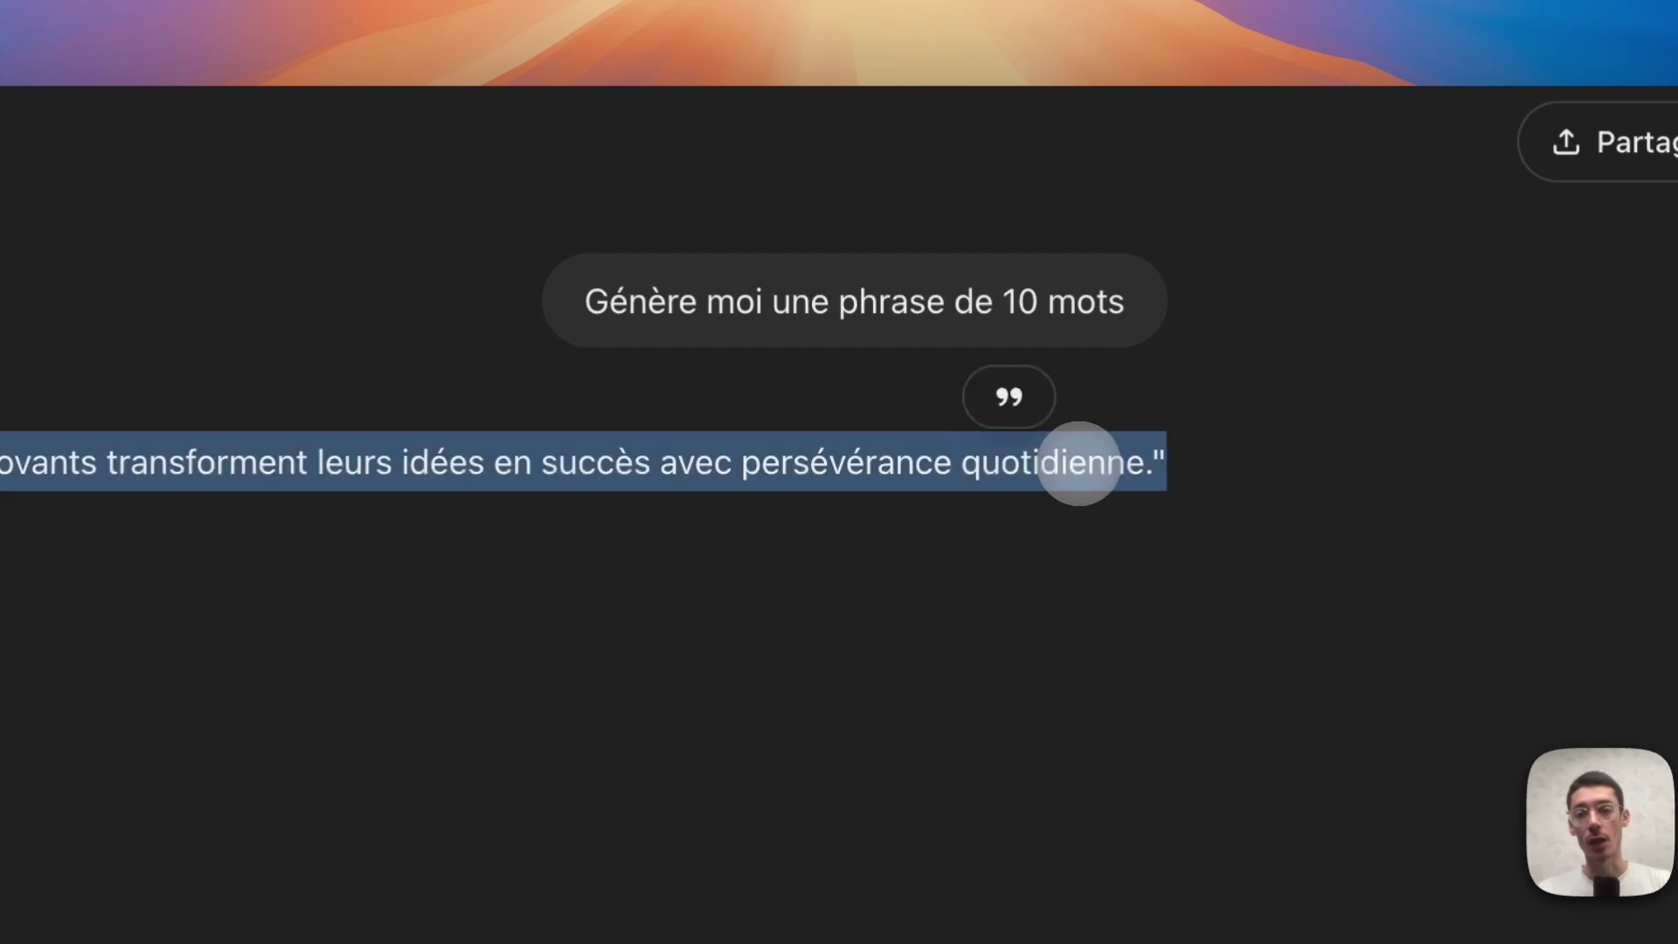
{"action": "left_click_drag", "start_coordinate": [1110, 471], "coordinate": [463, 498]}
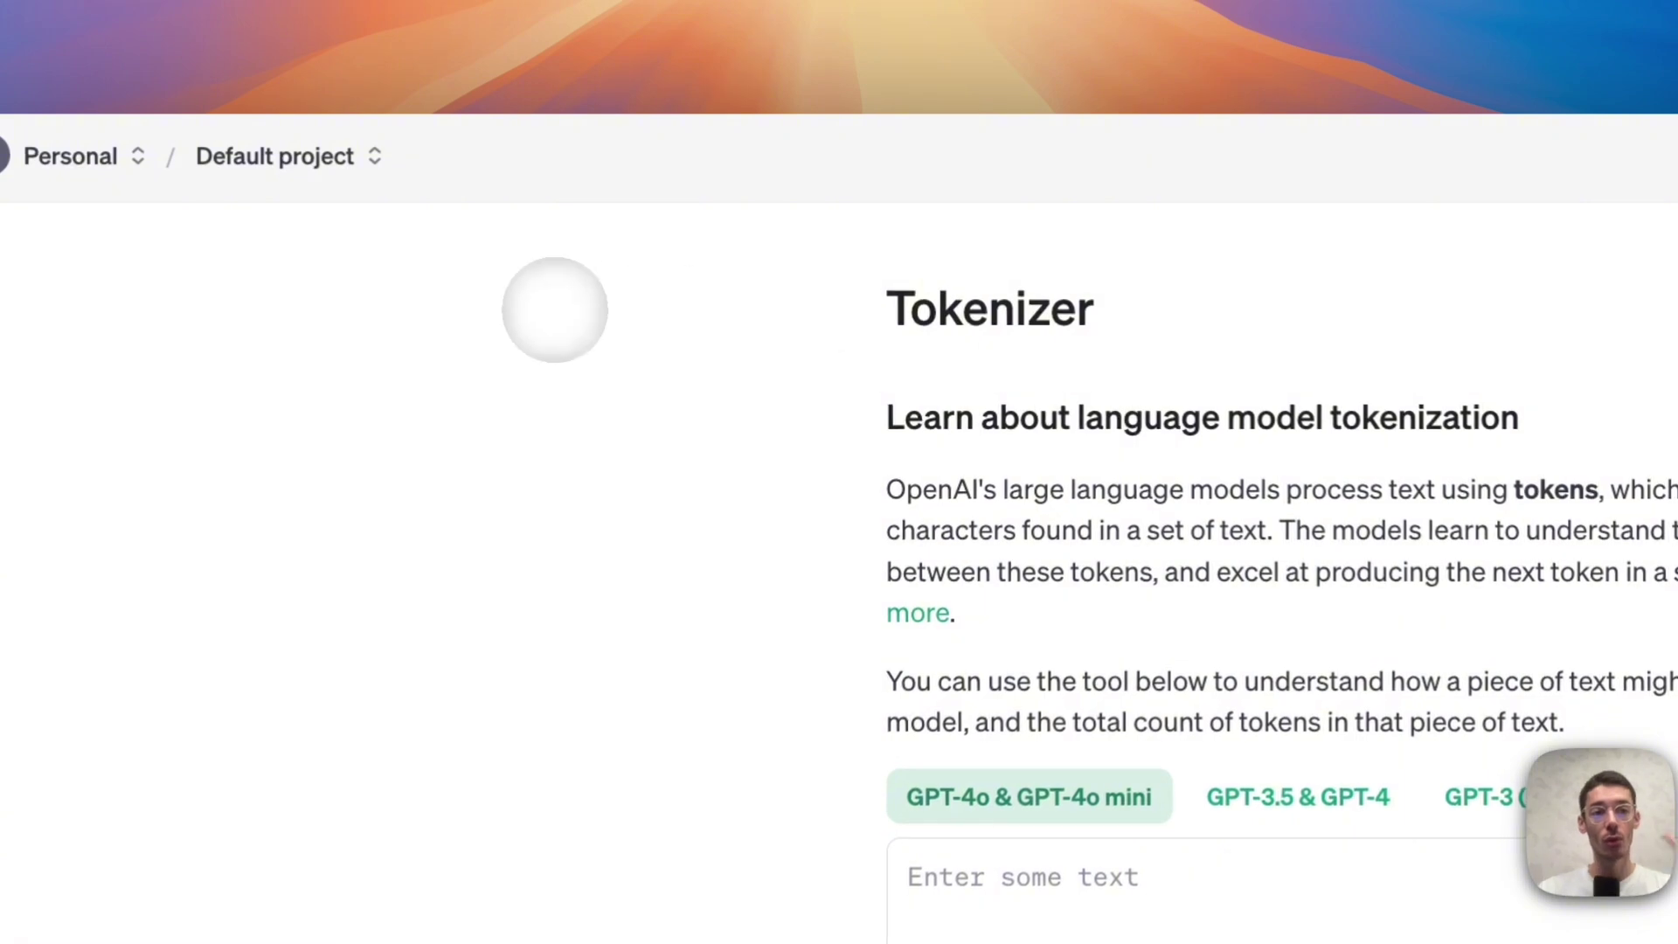
{"action": "left_click_drag", "start_coordinate": [884, 306], "coordinate": [1159, 301]}
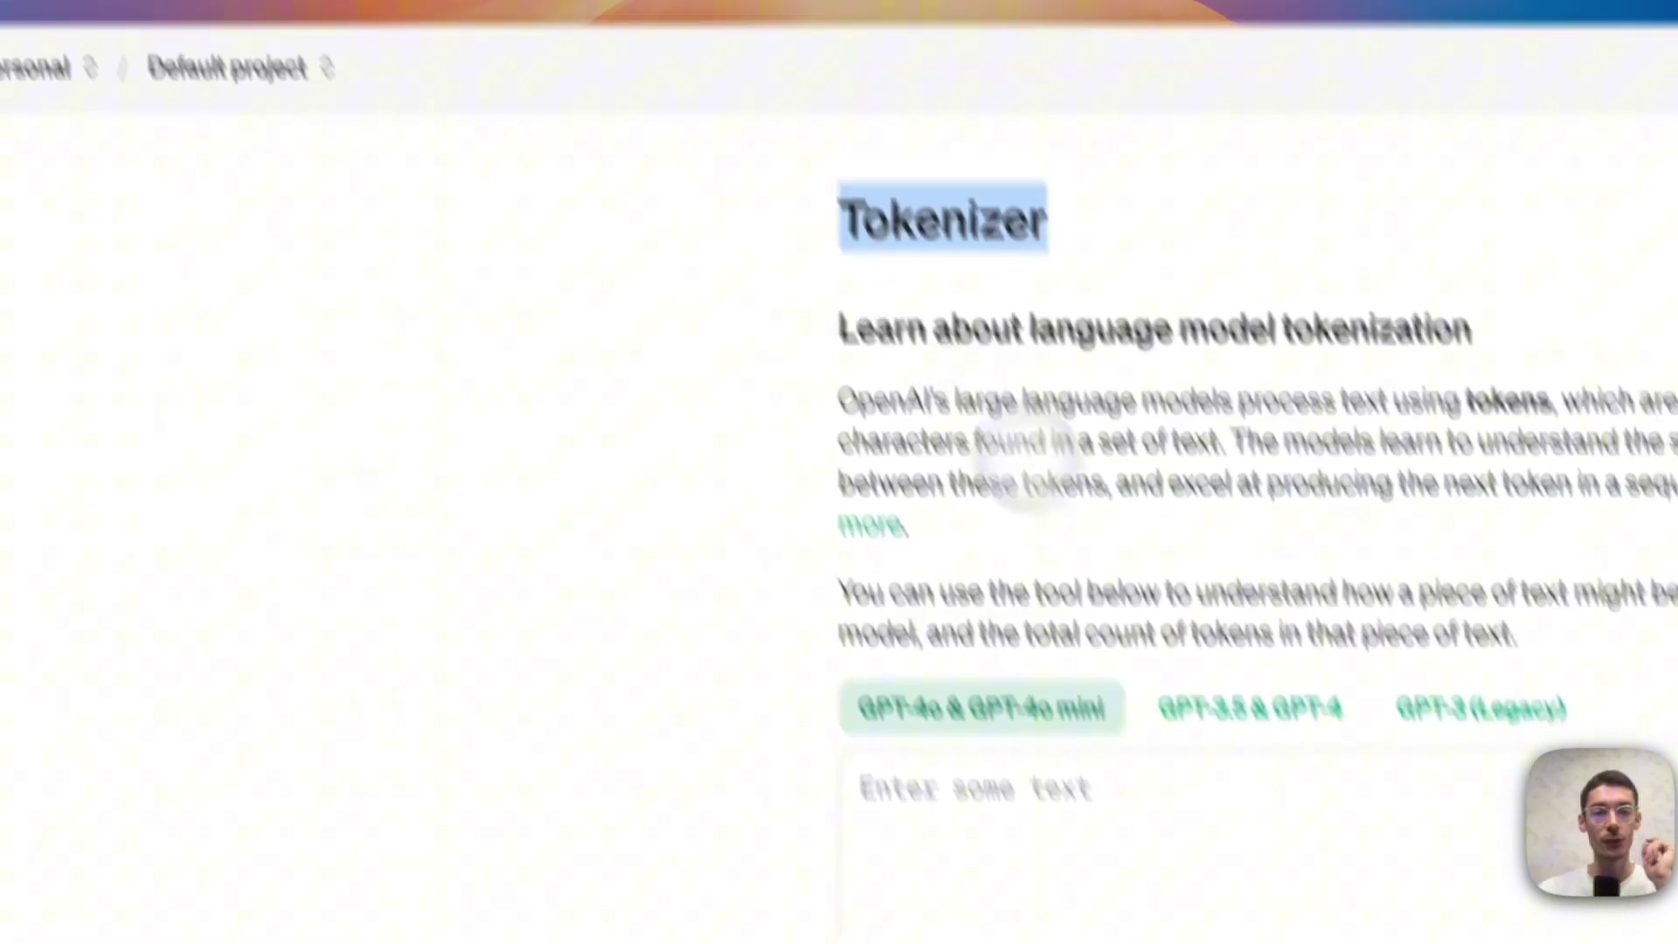
{"action": "left_click", "coordinate": [1163, 914]}
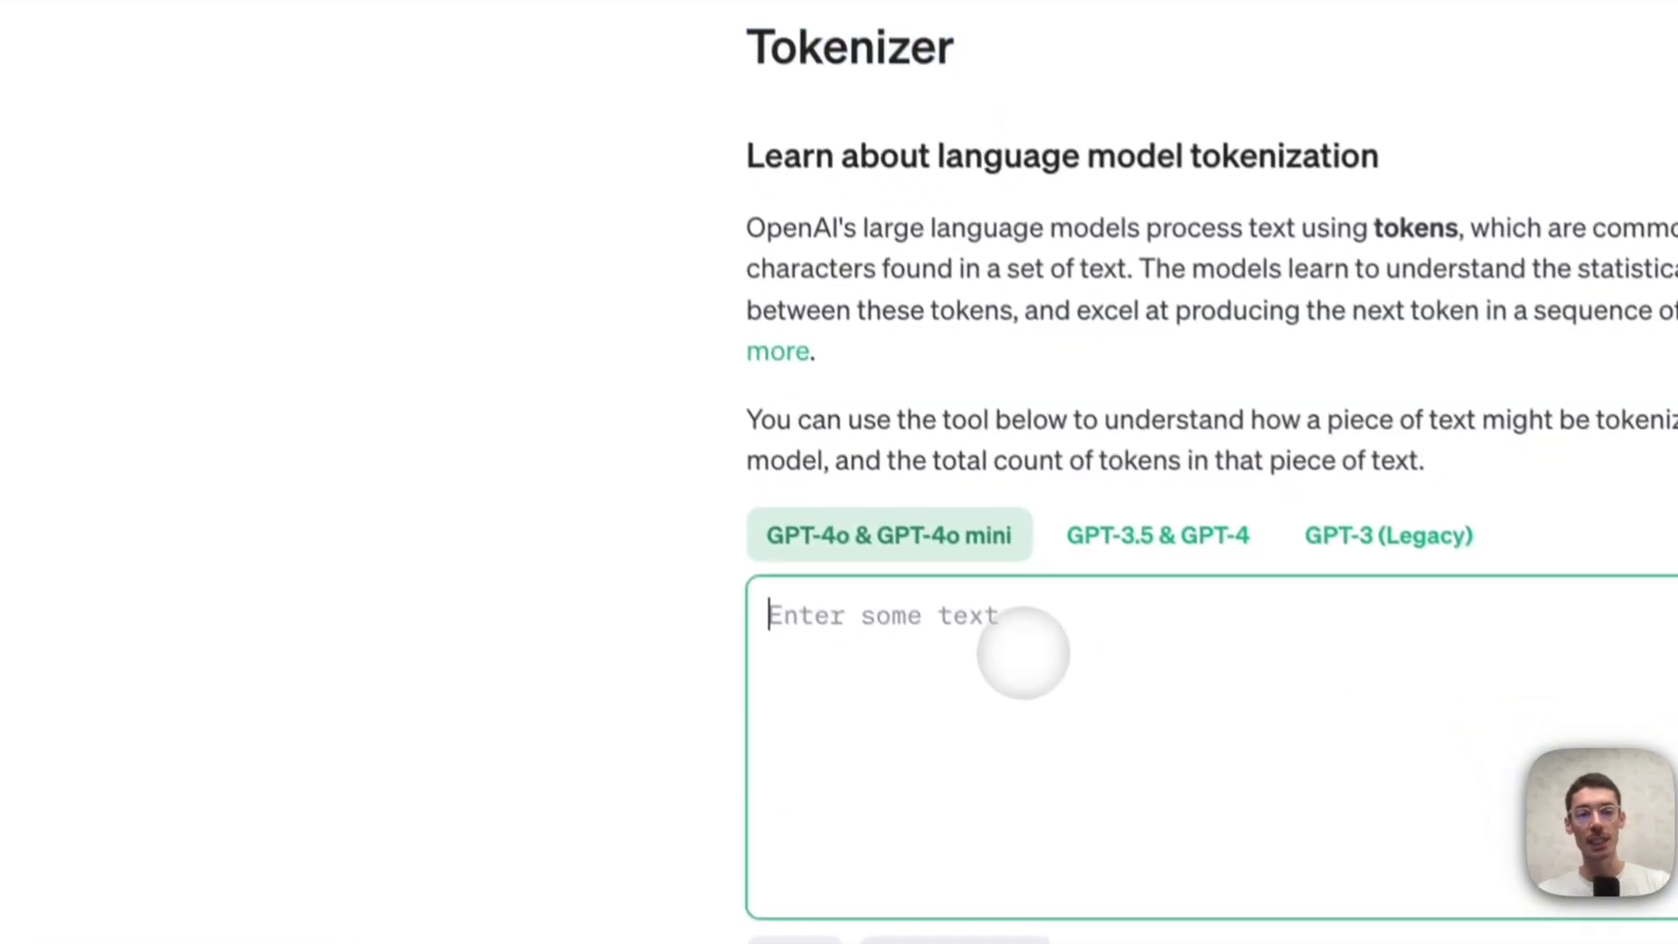
{"action": "key", "text": "ctrl+v"}
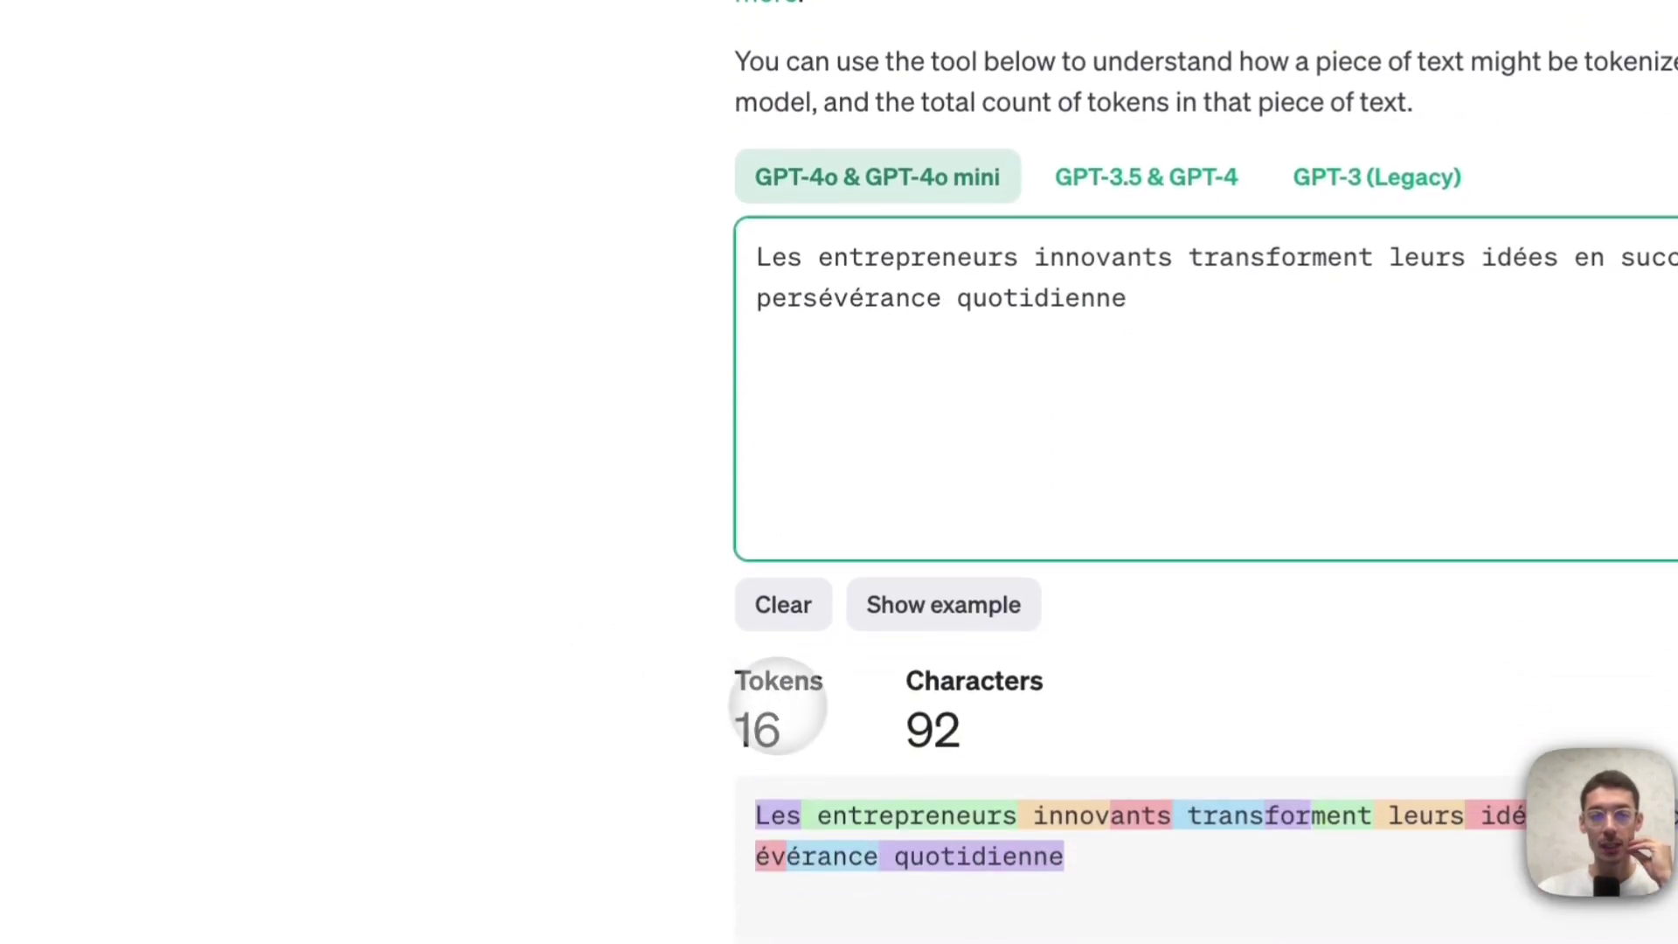
Examine the token count and the colour-coded token breakdown of the generated sentence in the Tokenizer
{"action": "left_click_drag", "start_coordinate": [778, 706], "coordinate": [711, 682]}
{"action": "left_click_drag", "start_coordinate": [784, 738], "coordinate": [734, 712]}
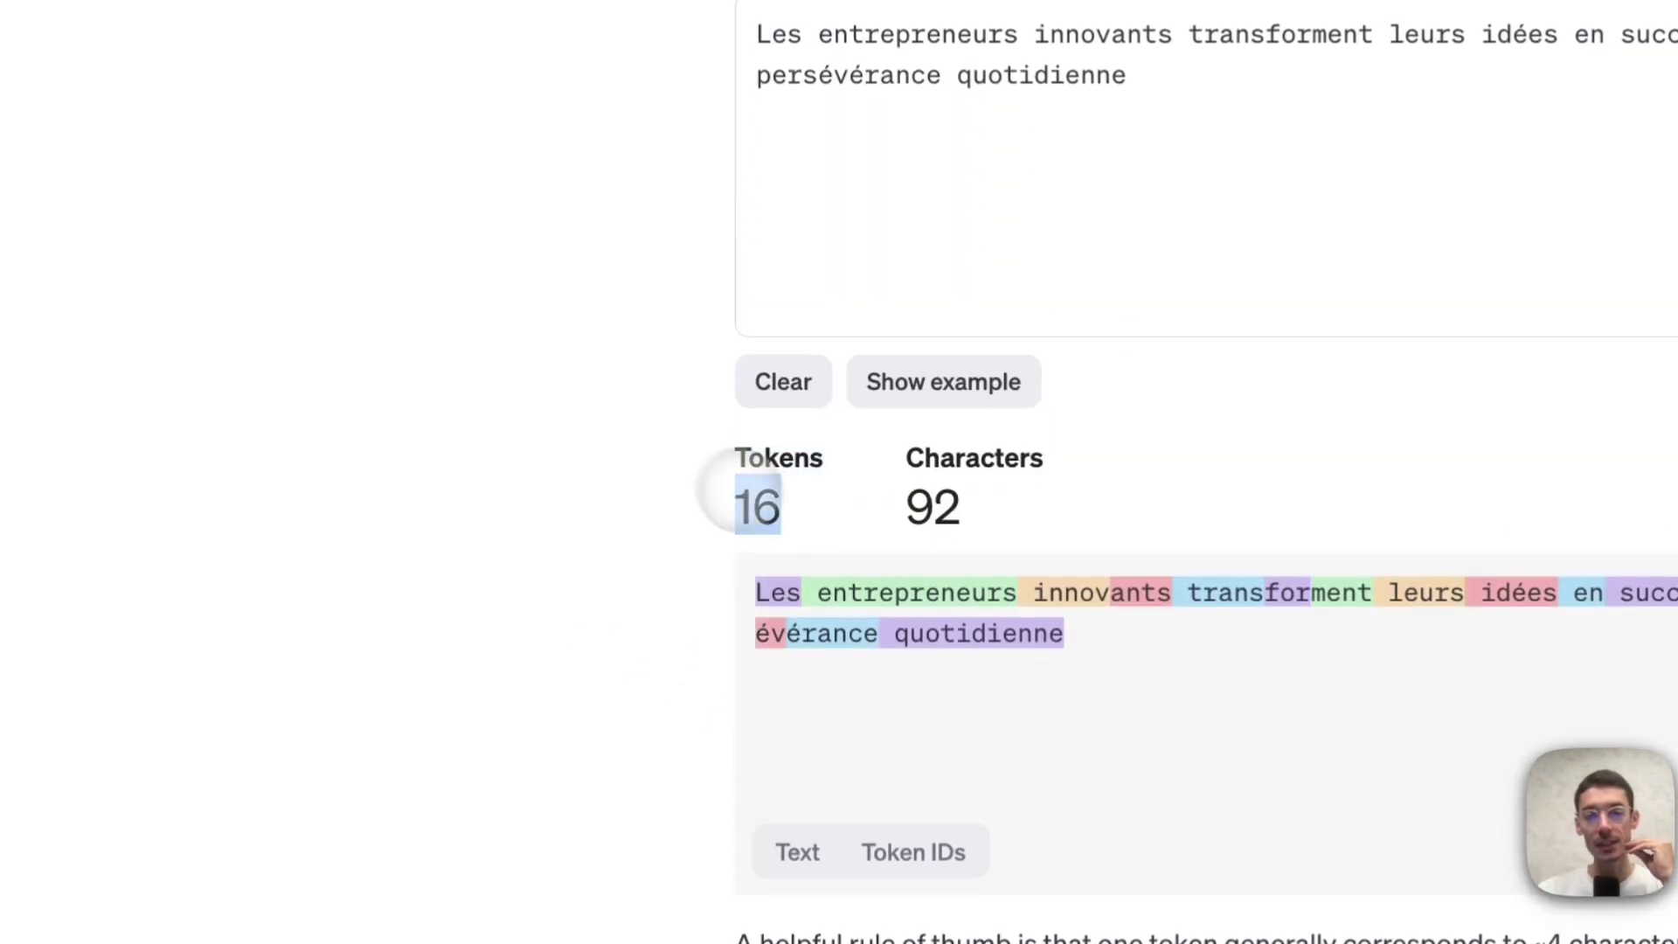
{"action": "left_click_drag", "start_coordinate": [711, 475], "coordinate": [811, 559]}
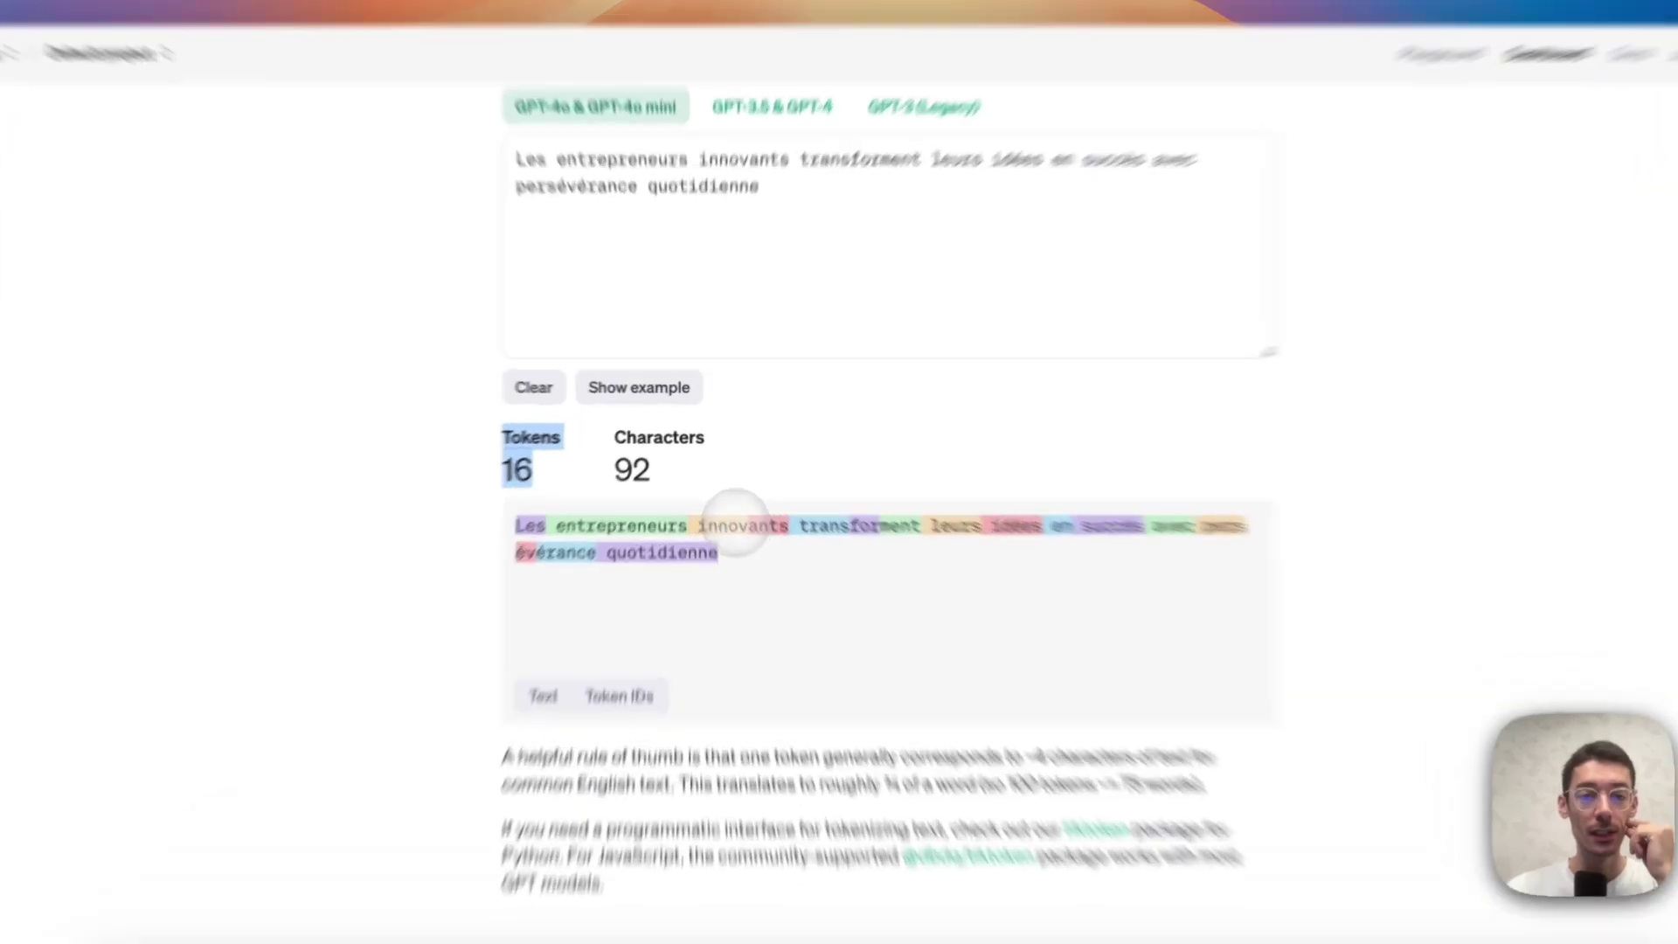
{"action": "left_click", "coordinate": [737, 522]}
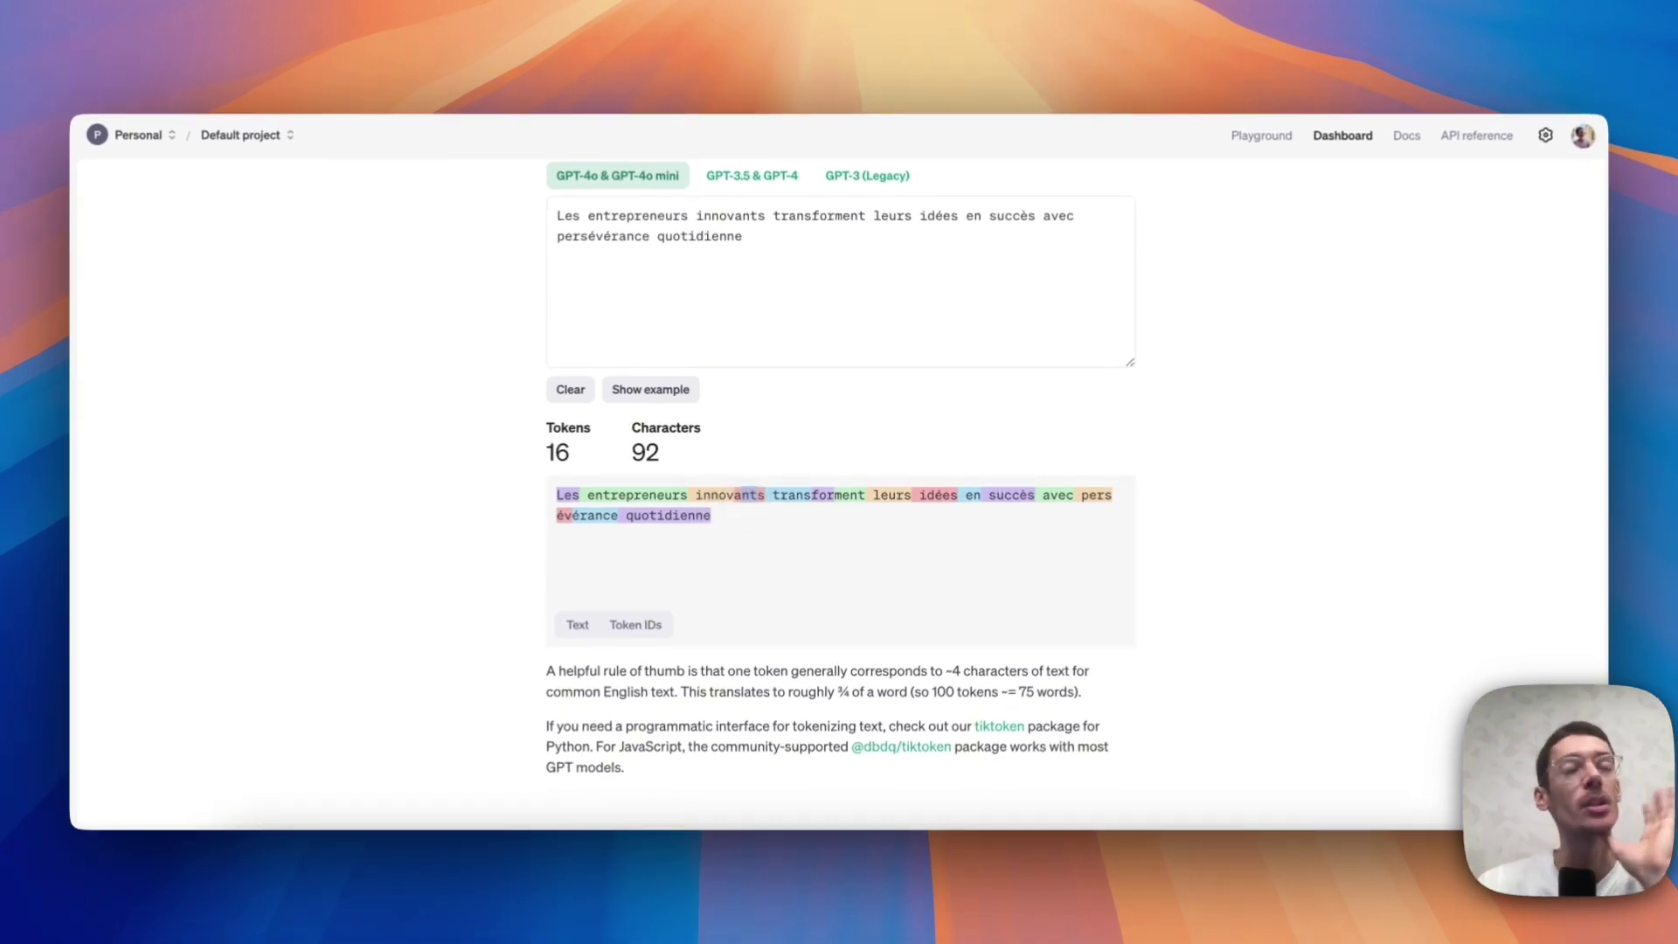
{"action": "scroll", "coordinate": [726, 477], "scroll_direction": "up", "scroll_amount": 3}
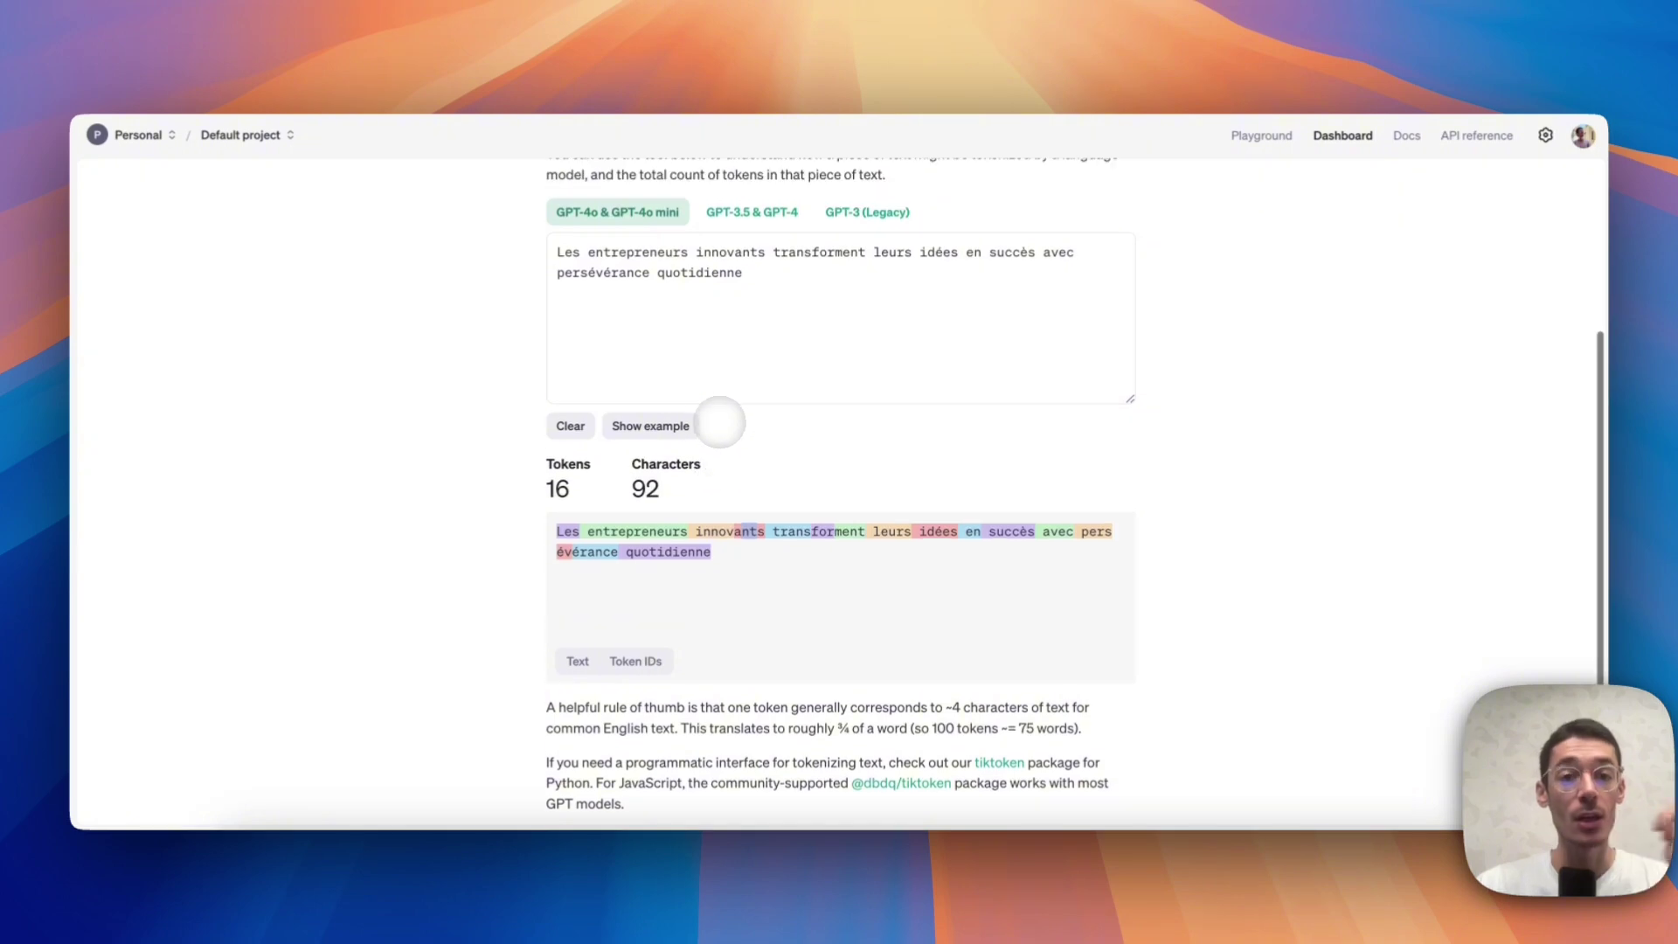
{"action": "scroll", "coordinate": [719, 422], "scroll_direction": "up", "scroll_amount": 2}
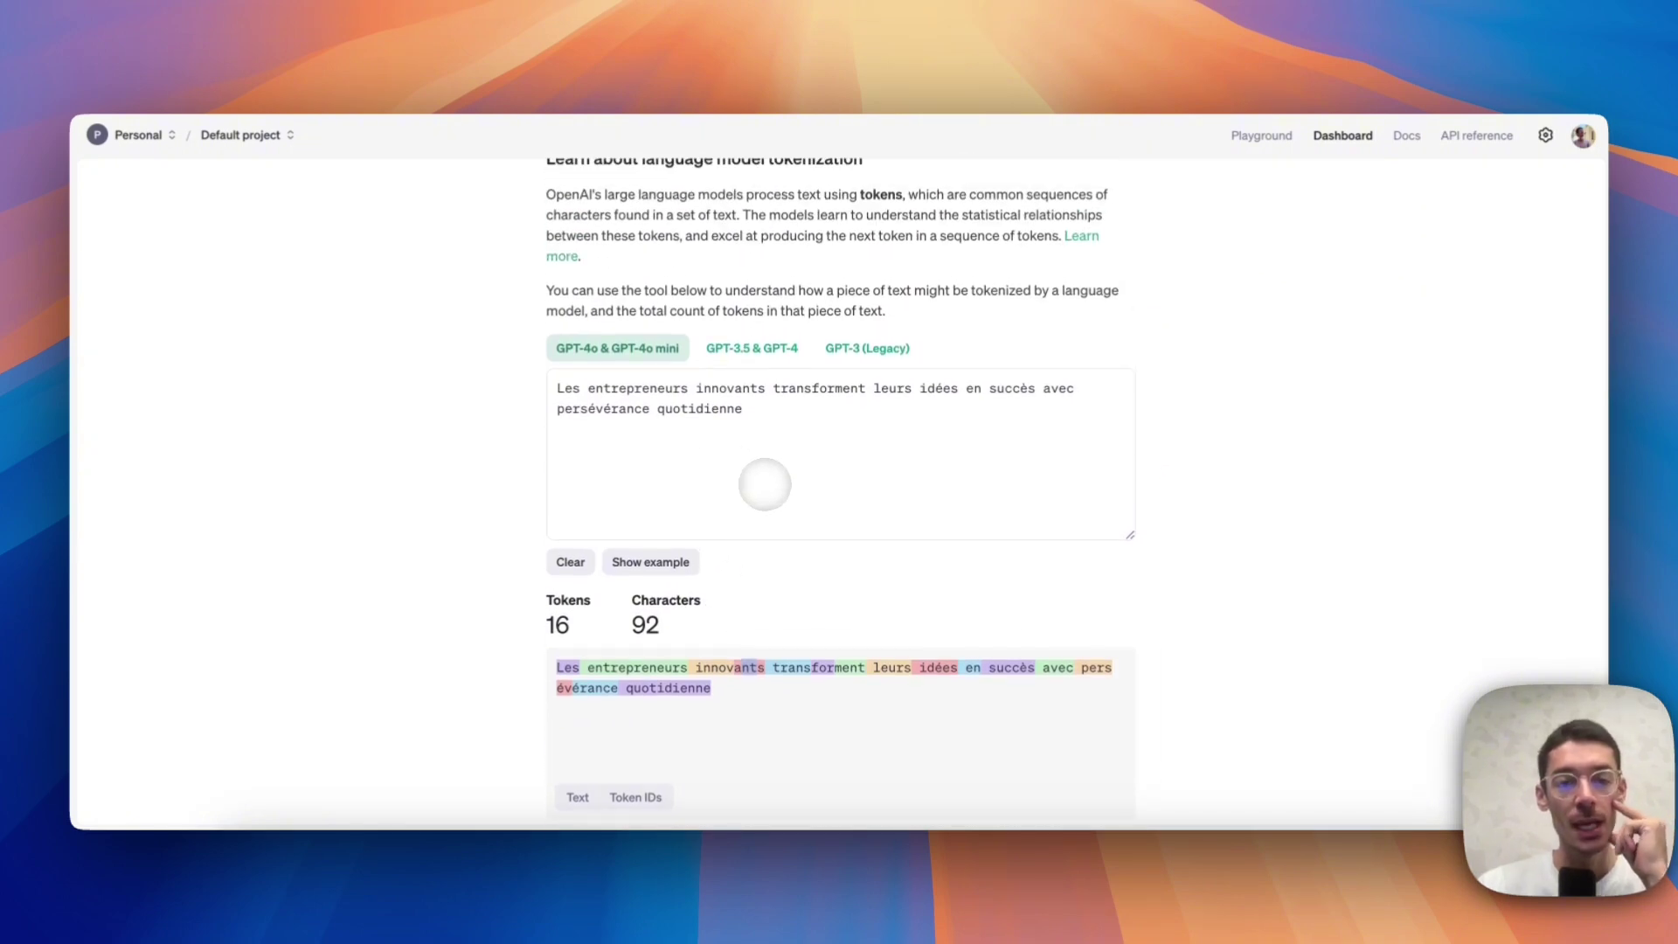
{"action": "scroll", "coordinate": [786, 573], "scroll_direction": "down", "scroll_amount": 2}
{"action": "scroll", "coordinate": [786, 581], "scroll_direction": "up", "scroll_amount": 4}
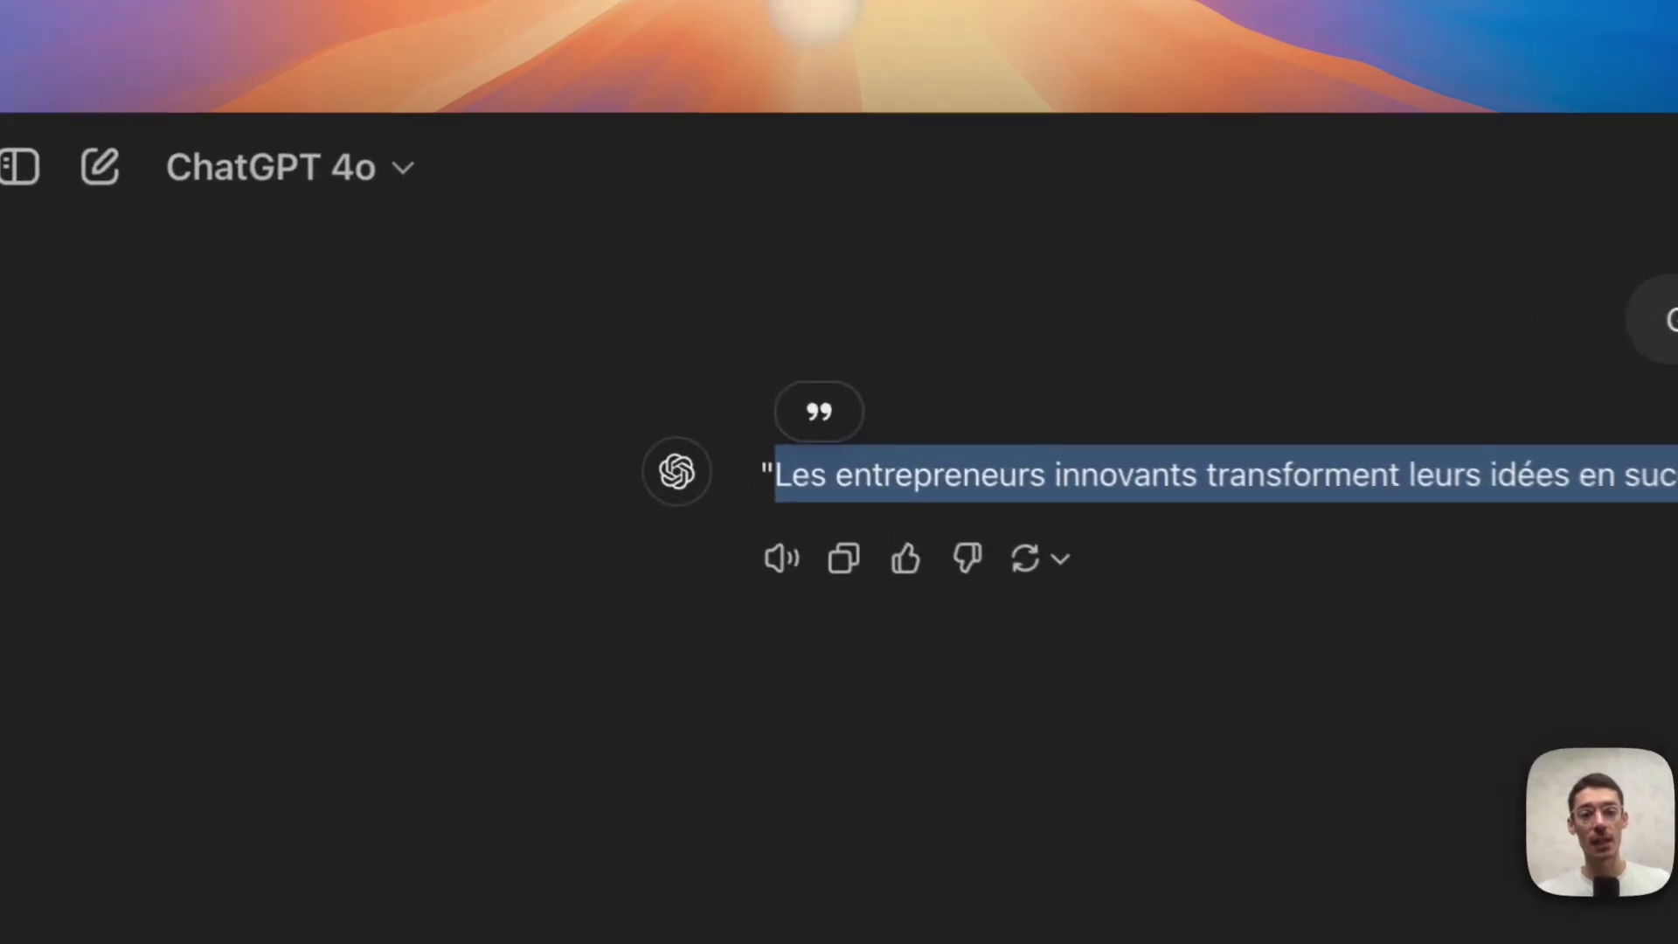
{"action": "left_click", "coordinate": [1049, 640]}
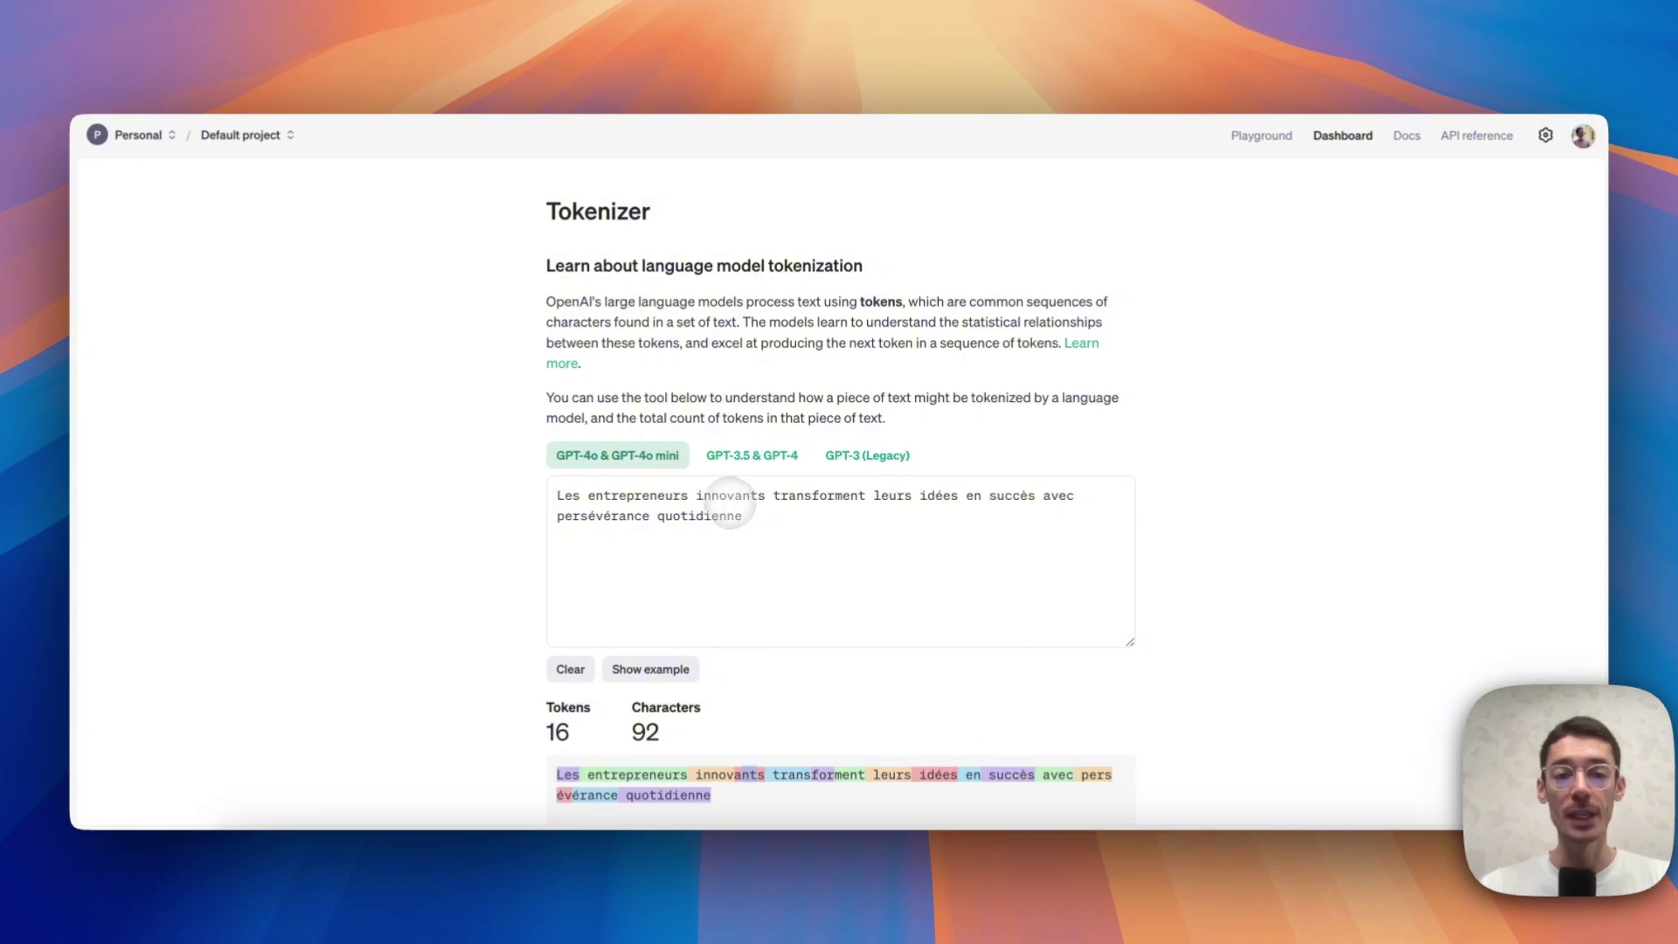
{"action": "left_click_drag", "start_coordinate": [742, 517], "coordinate": [584, 479]}
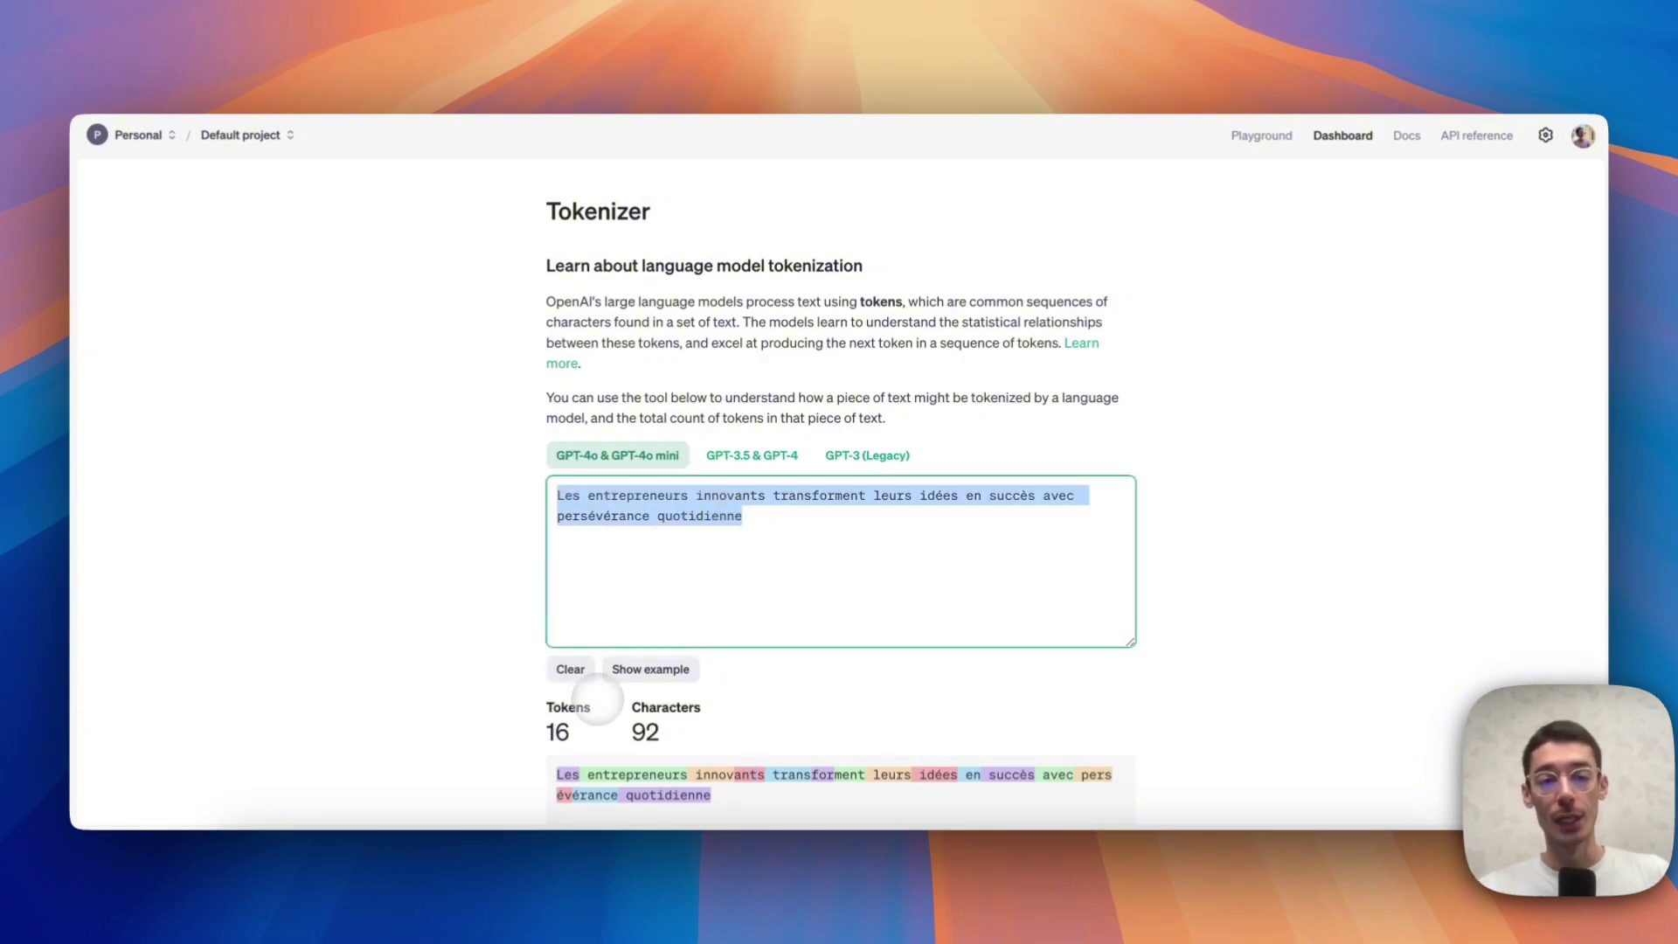
{"action": "left_click_drag", "start_coordinate": [541, 696], "coordinate": [585, 734]}
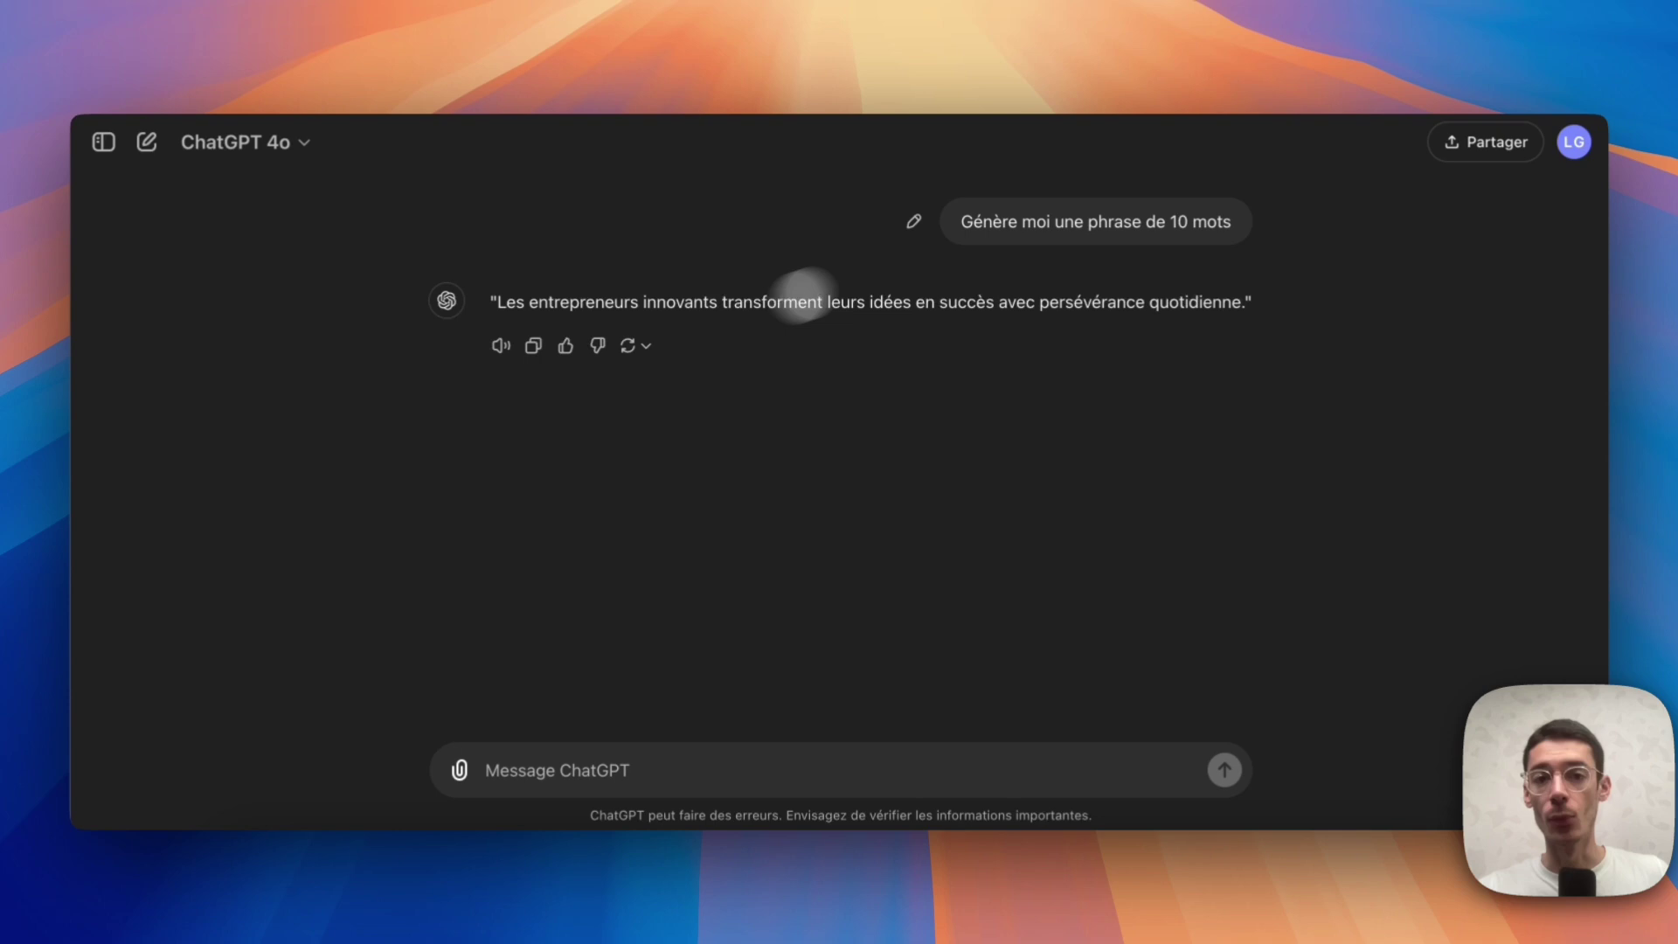
Replace the Tokenizer text with the ChatGPT prompt "Génère moi une phrase de 10 mots" to count its tokens
{"action": "triple_click", "coordinate": [1005, 222]}
{"action": "key", "text": "super+c"}
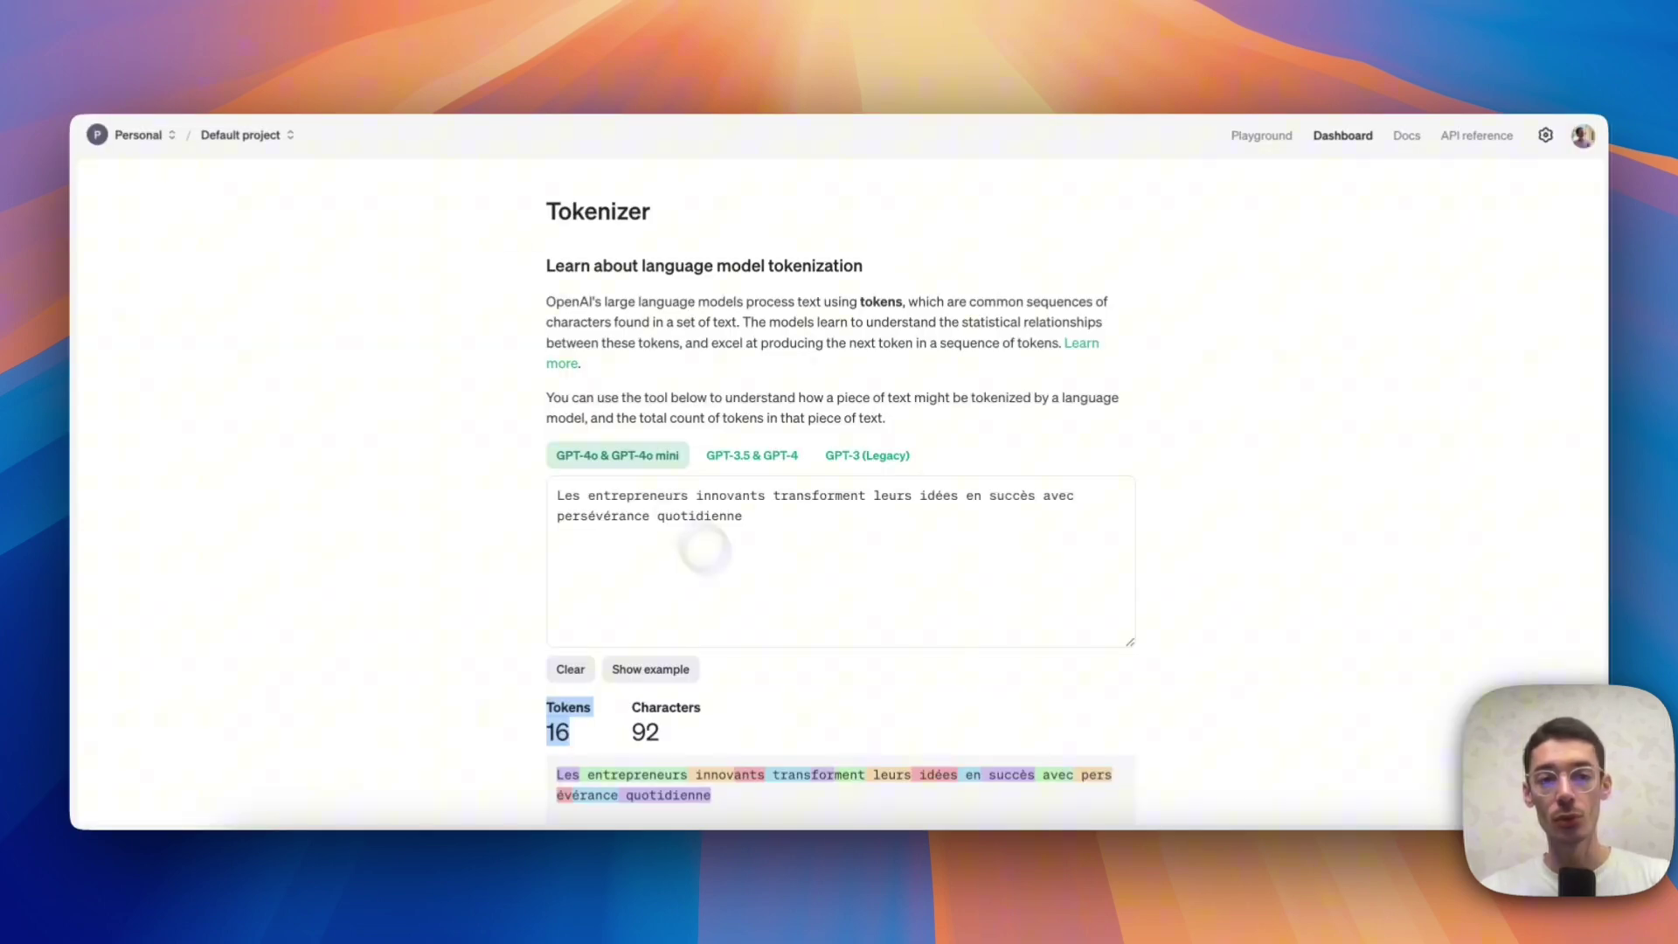
{"action": "left_click", "coordinate": [704, 548]}
{"action": "key", "text": "super+a"}
{"action": "key", "text": "super+v"}
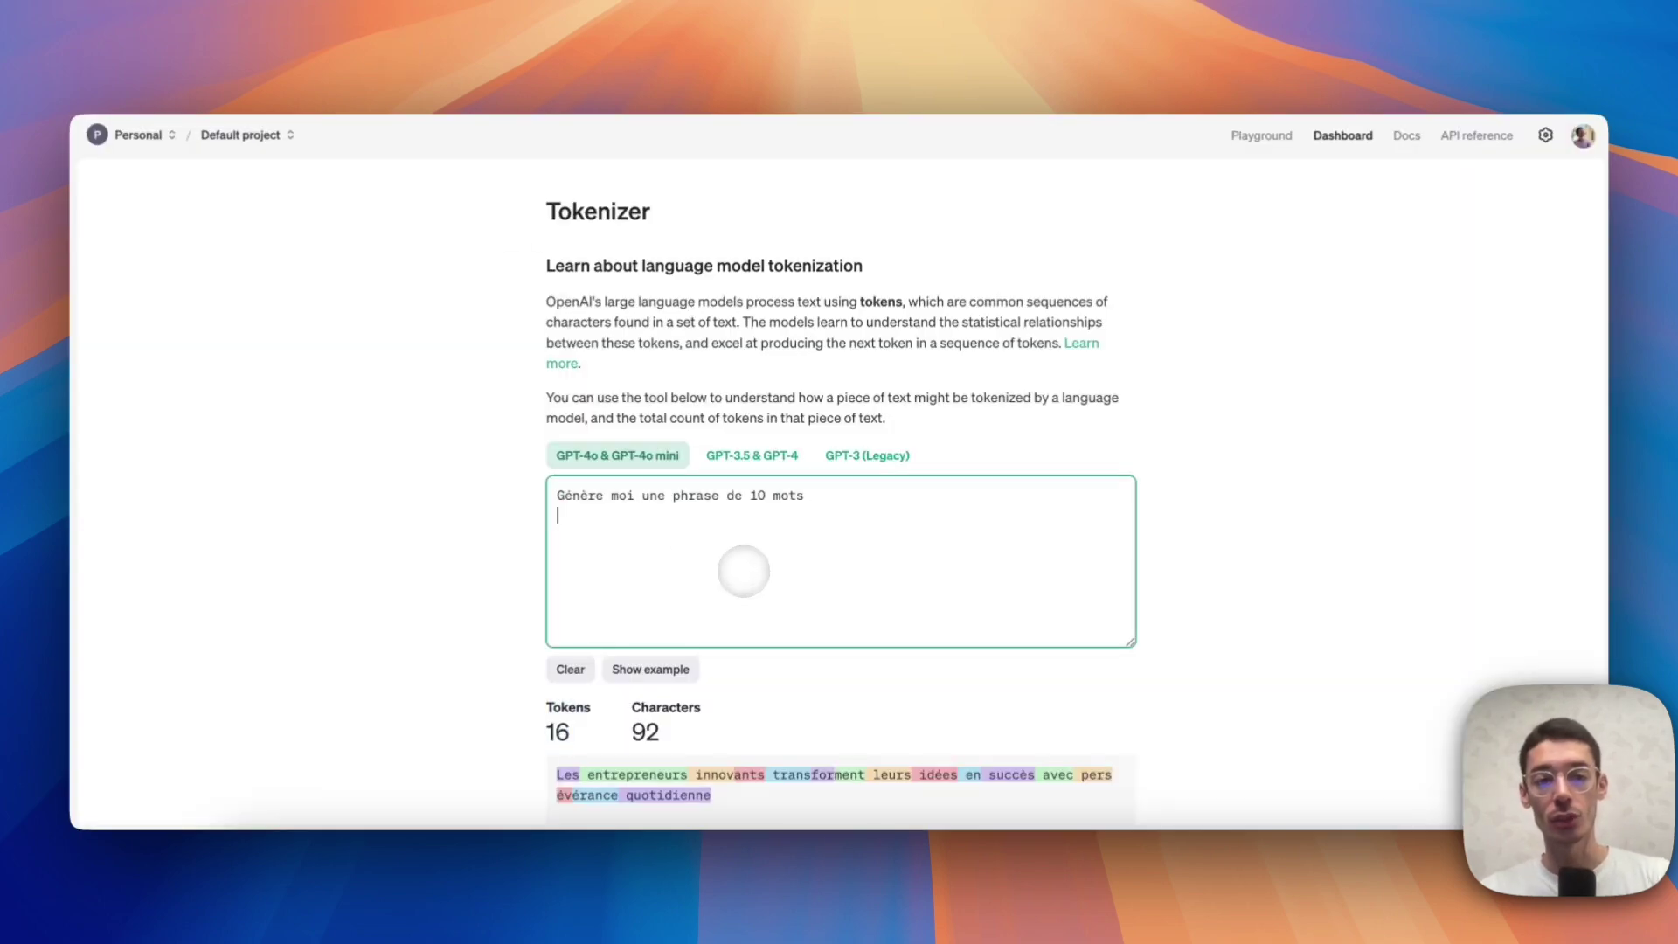
{"action": "left_click", "coordinate": [500, 646]}
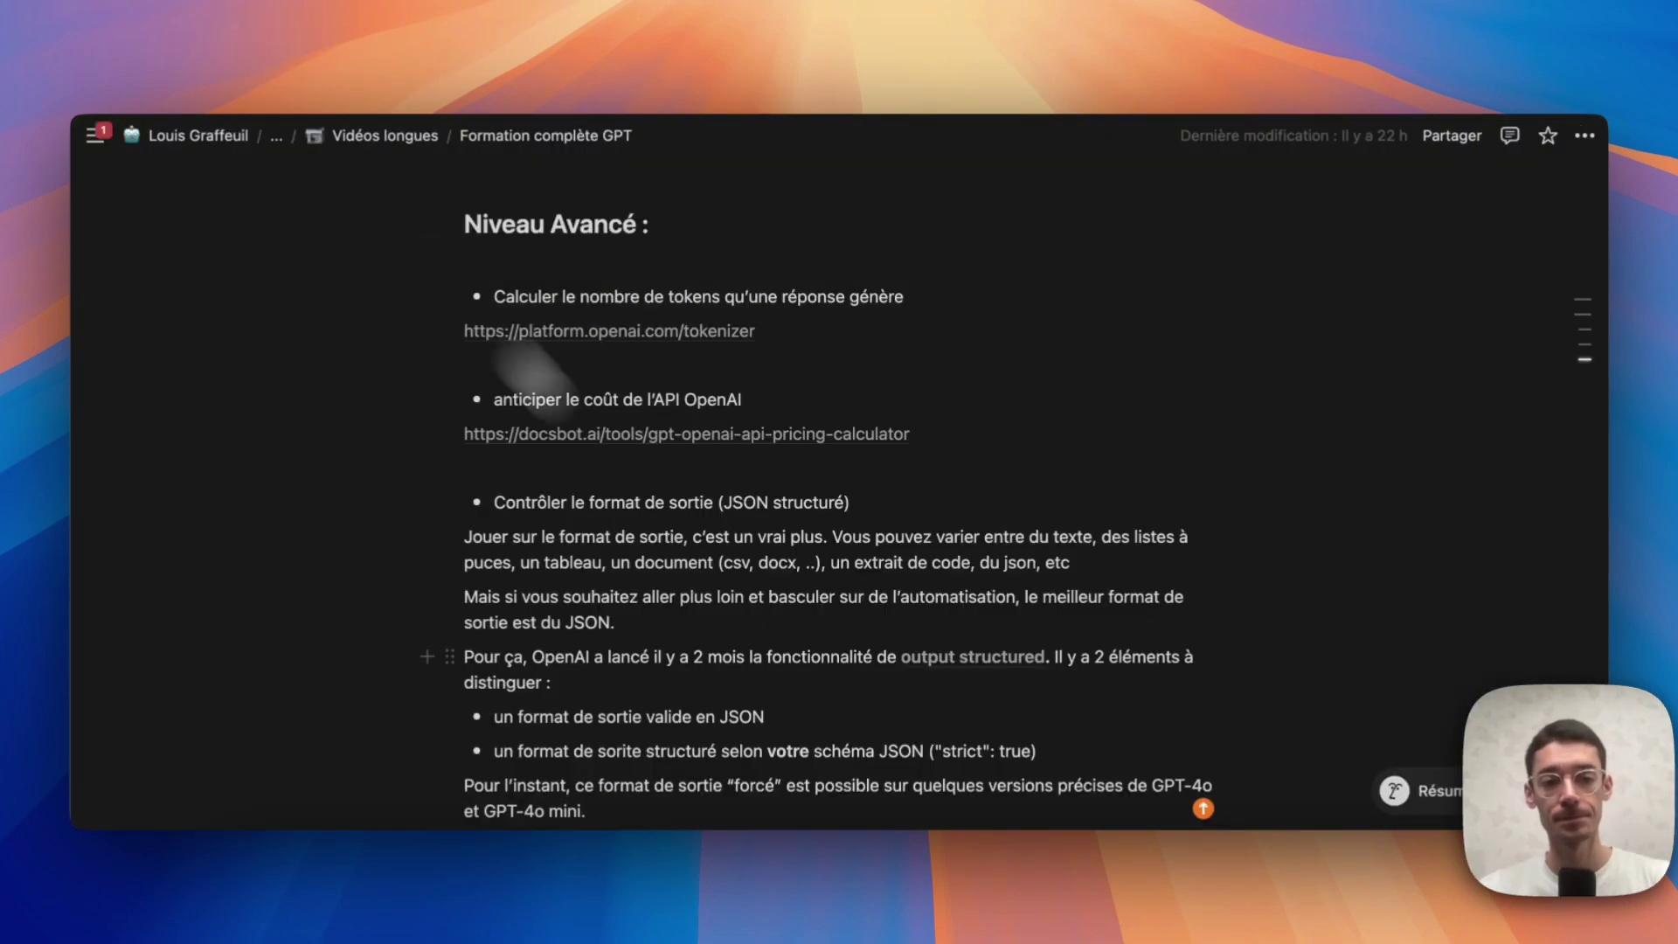
Open the DocsBot API pricing calculator from the link under "anticiper le coût de l'API OpenAI" in the course notes
{"action": "left_click", "coordinate": [524, 433]}
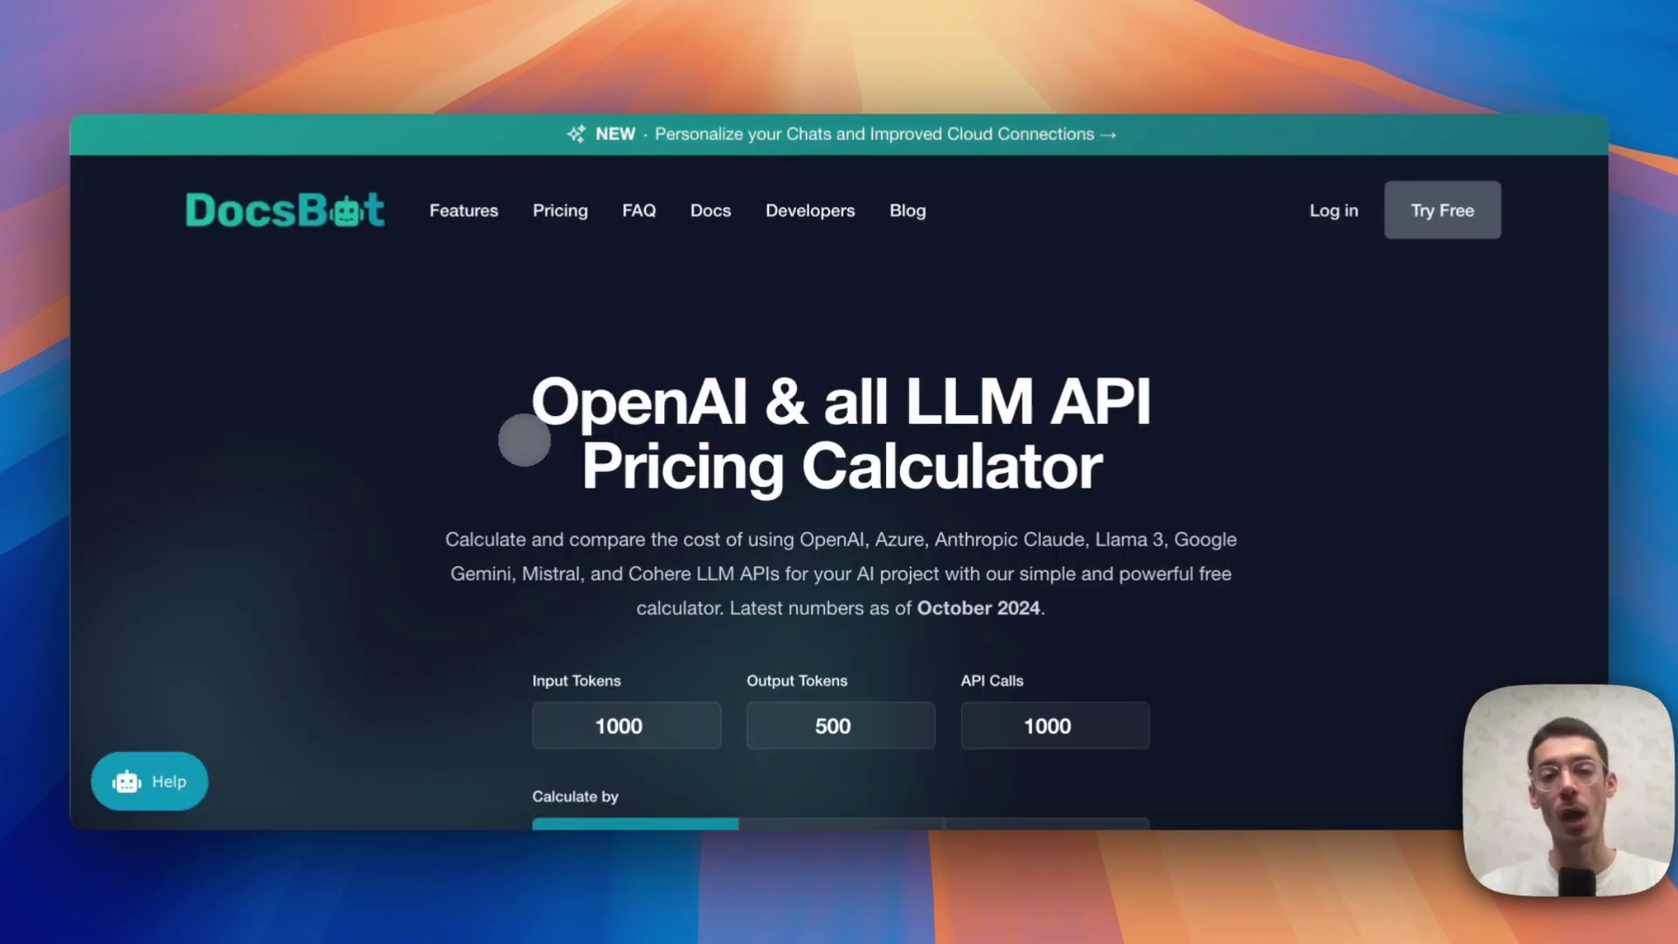
{"action": "scroll", "coordinate": [524, 440], "scroll_direction": "down", "scroll_amount": 1}
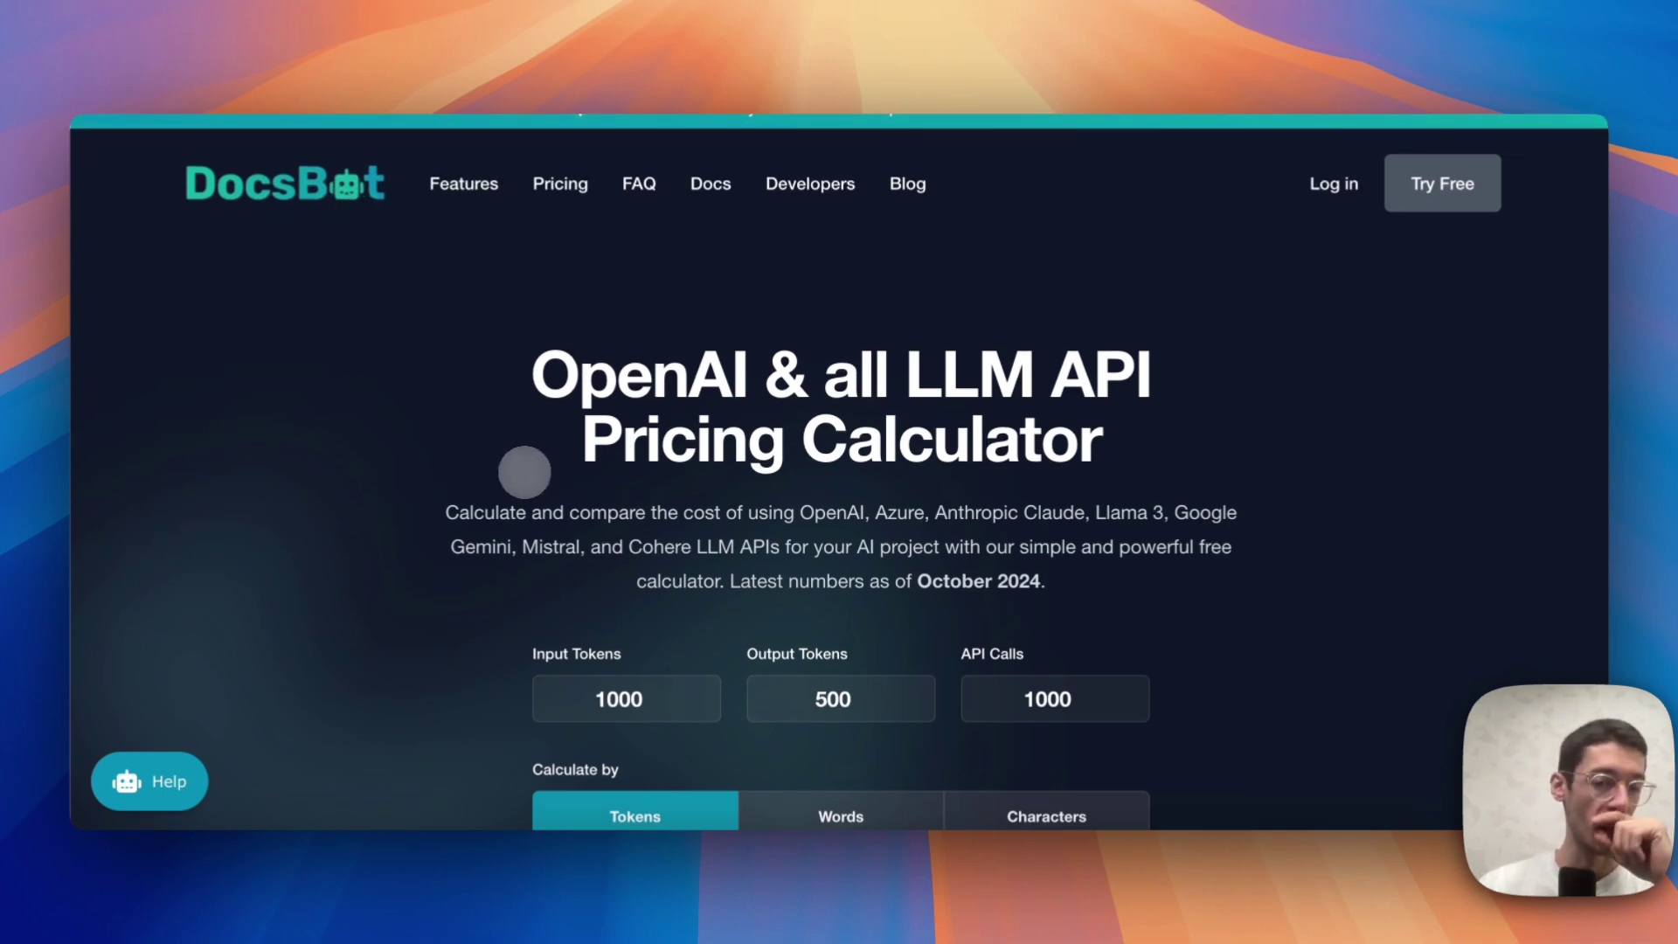
{"action": "scroll", "coordinate": [525, 472], "scroll_direction": "down", "scroll_amount": 5}
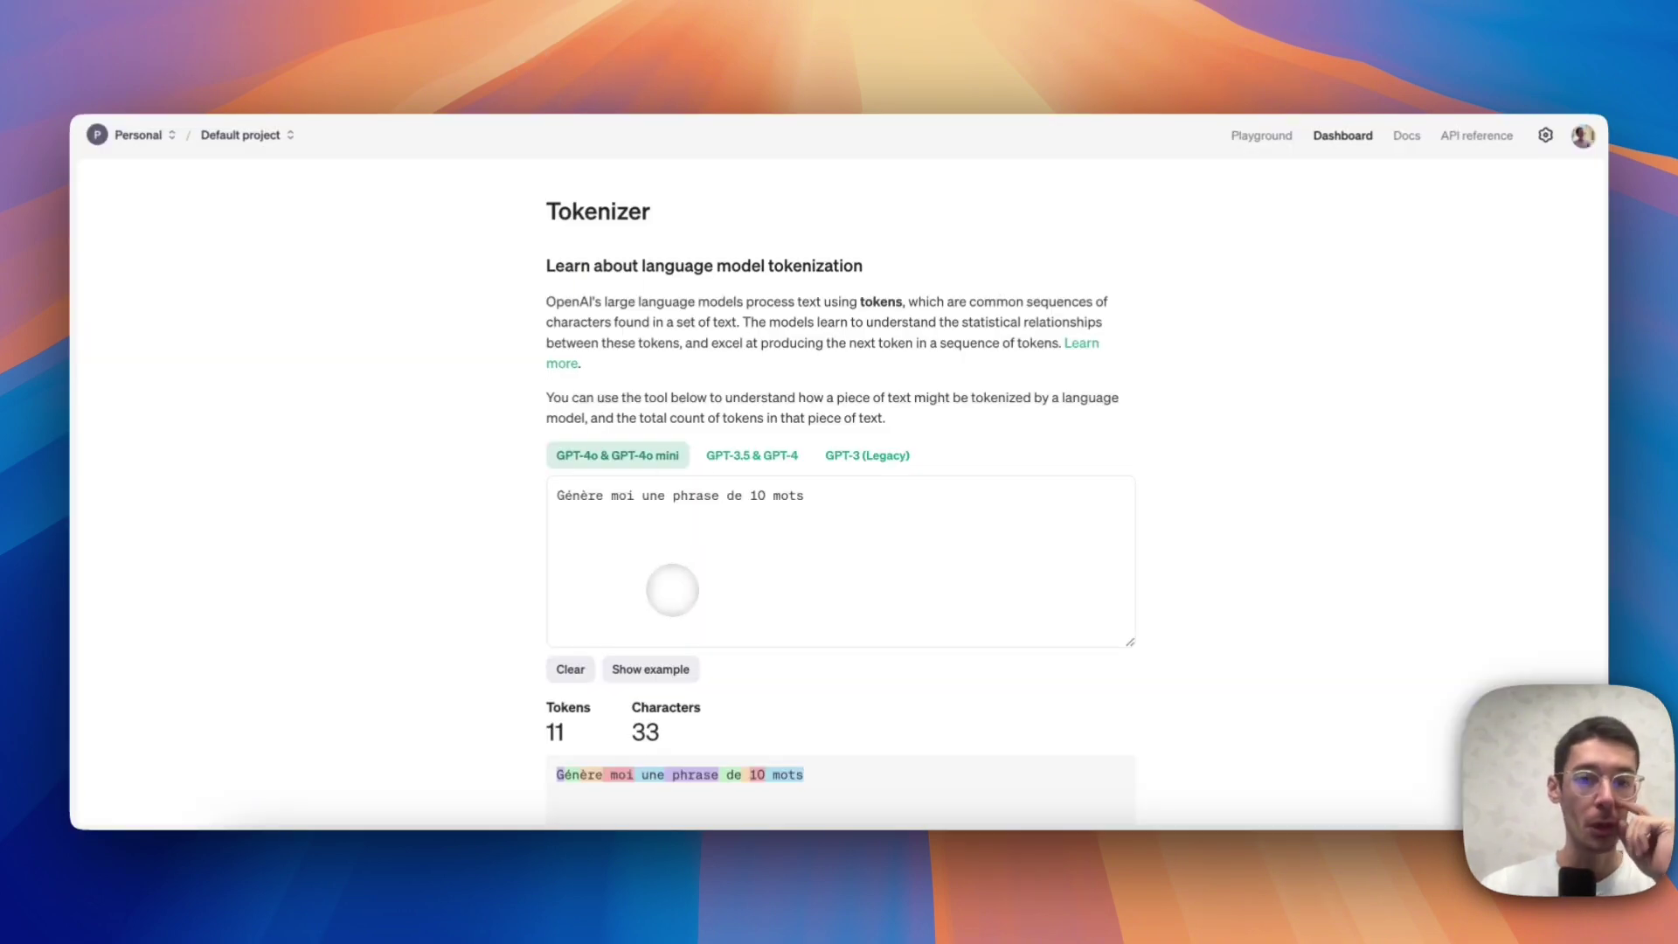
Recheck the prompt in the Tokenizer and set the pricing calculator's Input Tokens to 300
{"action": "left_click_drag", "start_coordinate": [647, 495], "coordinate": [706, 535]}
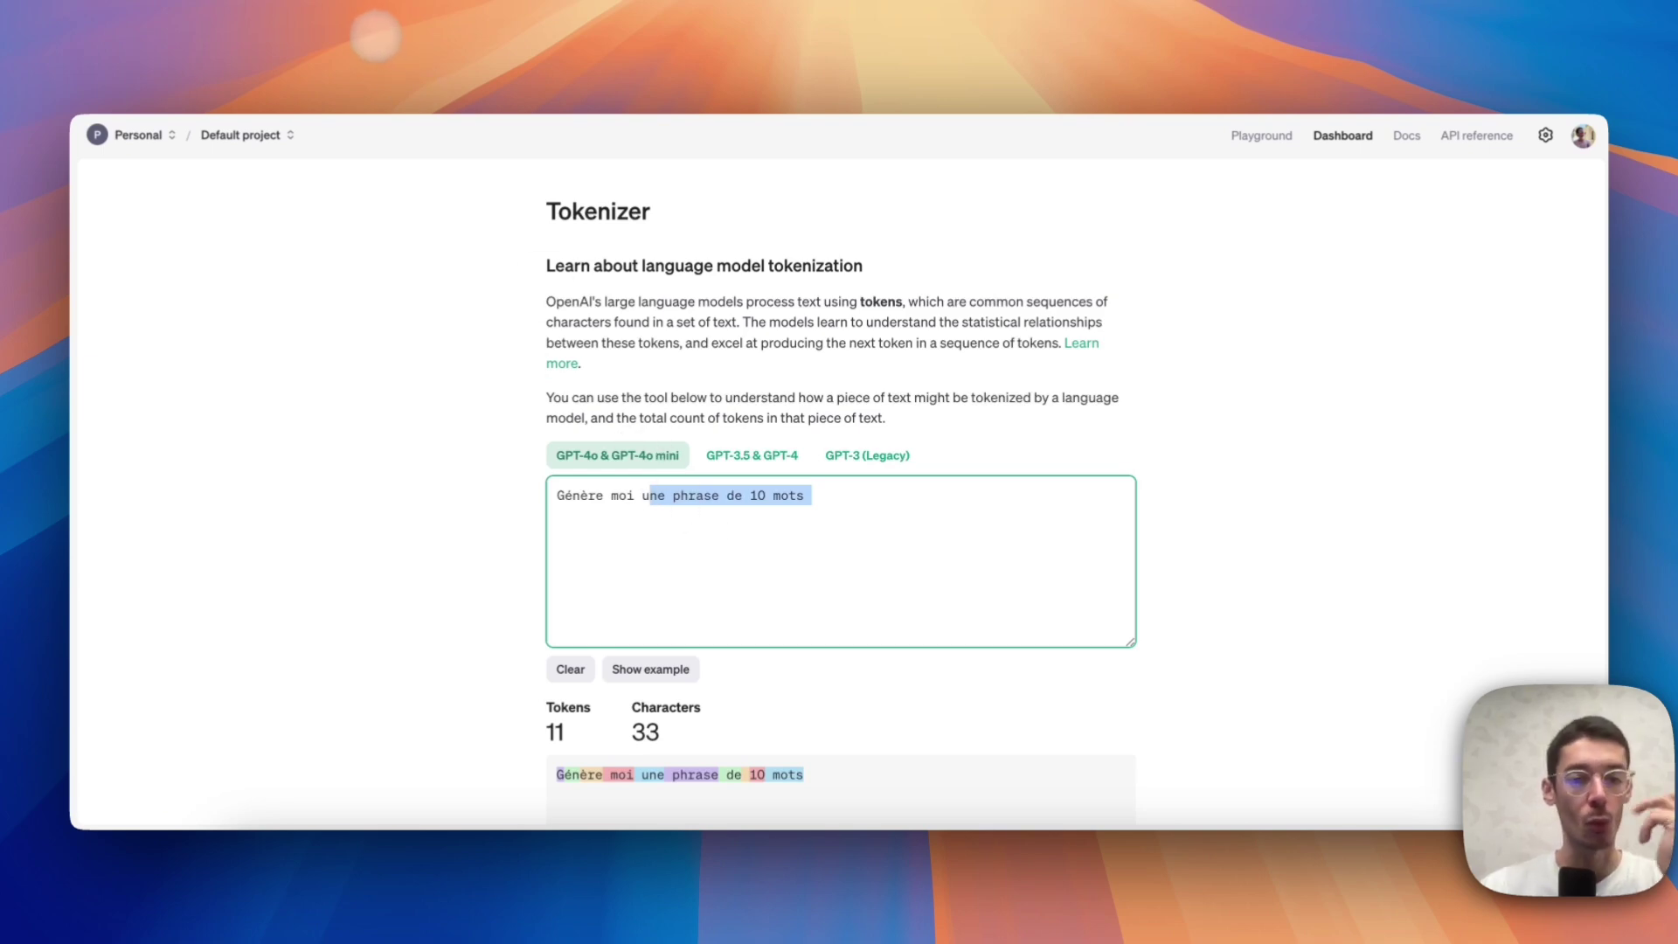
{"action": "left_click", "coordinate": [345, 52]}
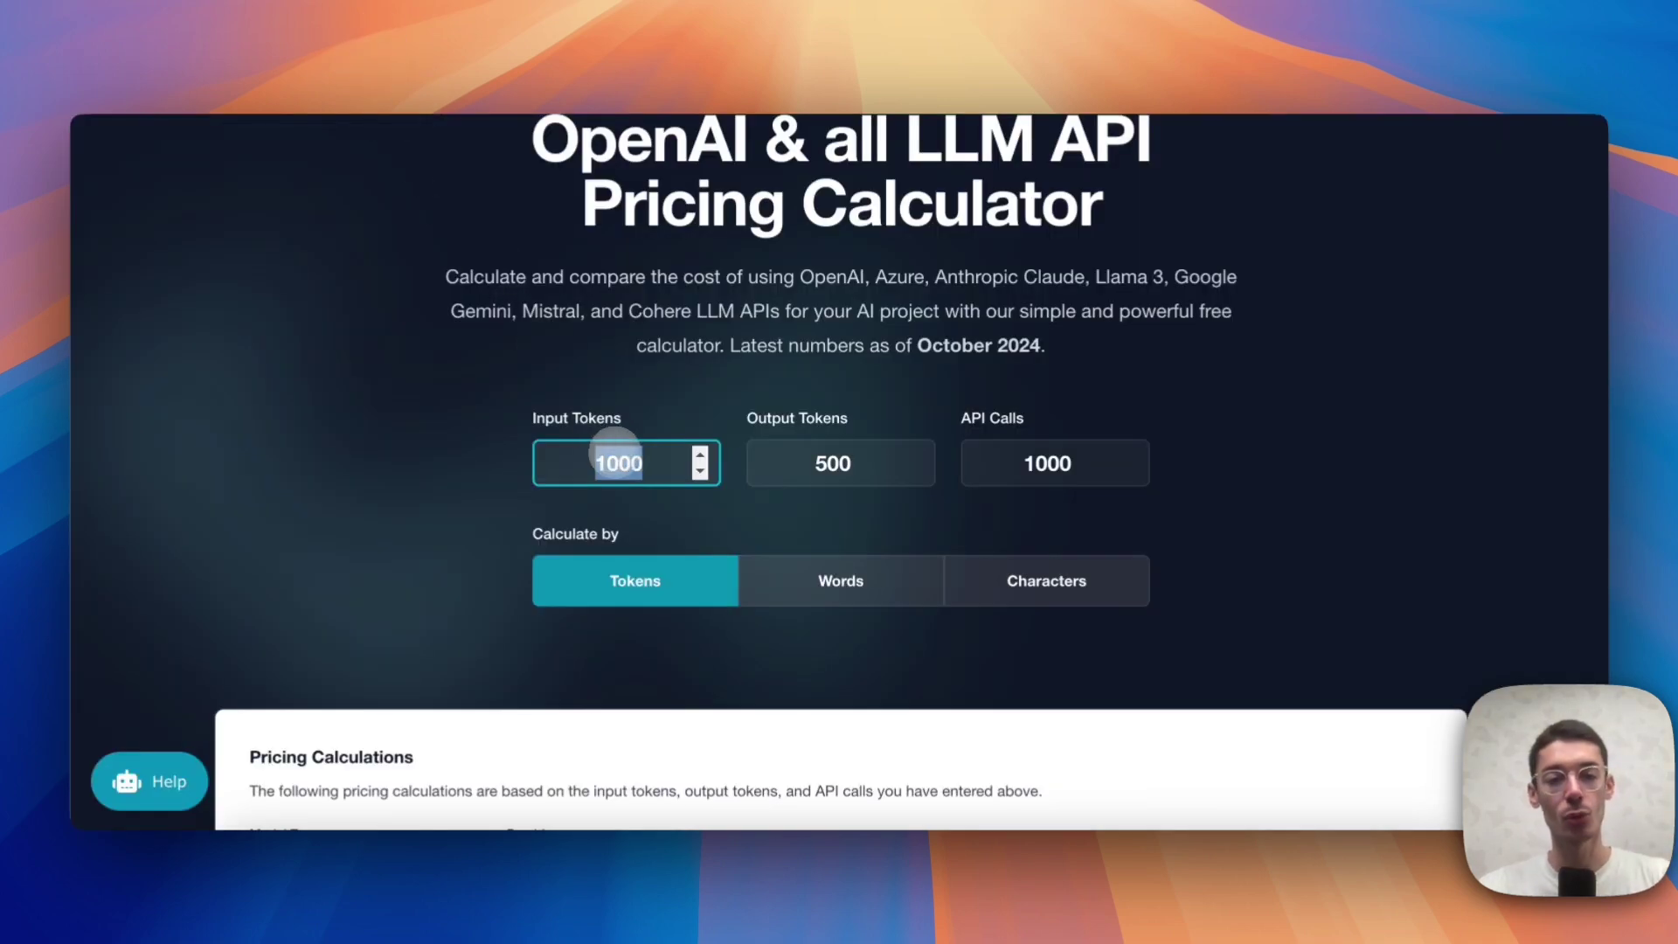
{"action": "left_click", "coordinate": [813, 446]}
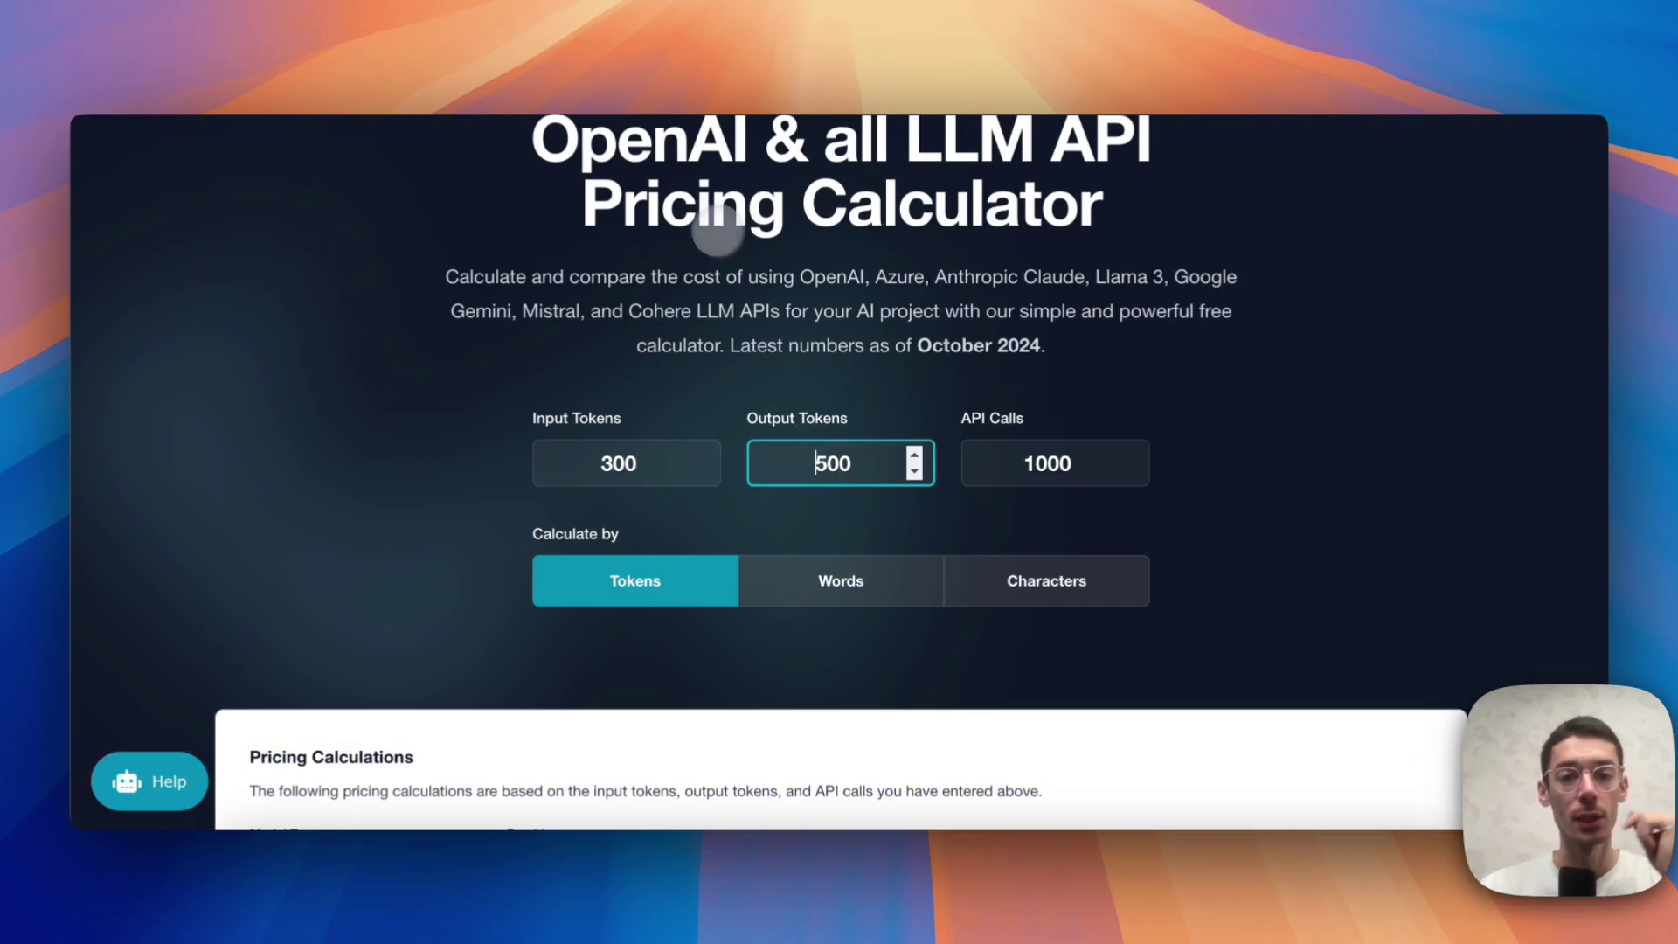
Check the Tokenizer's tokens-to-words rule of thumb and set the pricing calculator's Output Tokens to 1500
{"action": "left_click", "coordinate": [564, 72]}
{"action": "scroll", "coordinate": [885, 515], "scroll_direction": "down", "scroll_amount": 3}
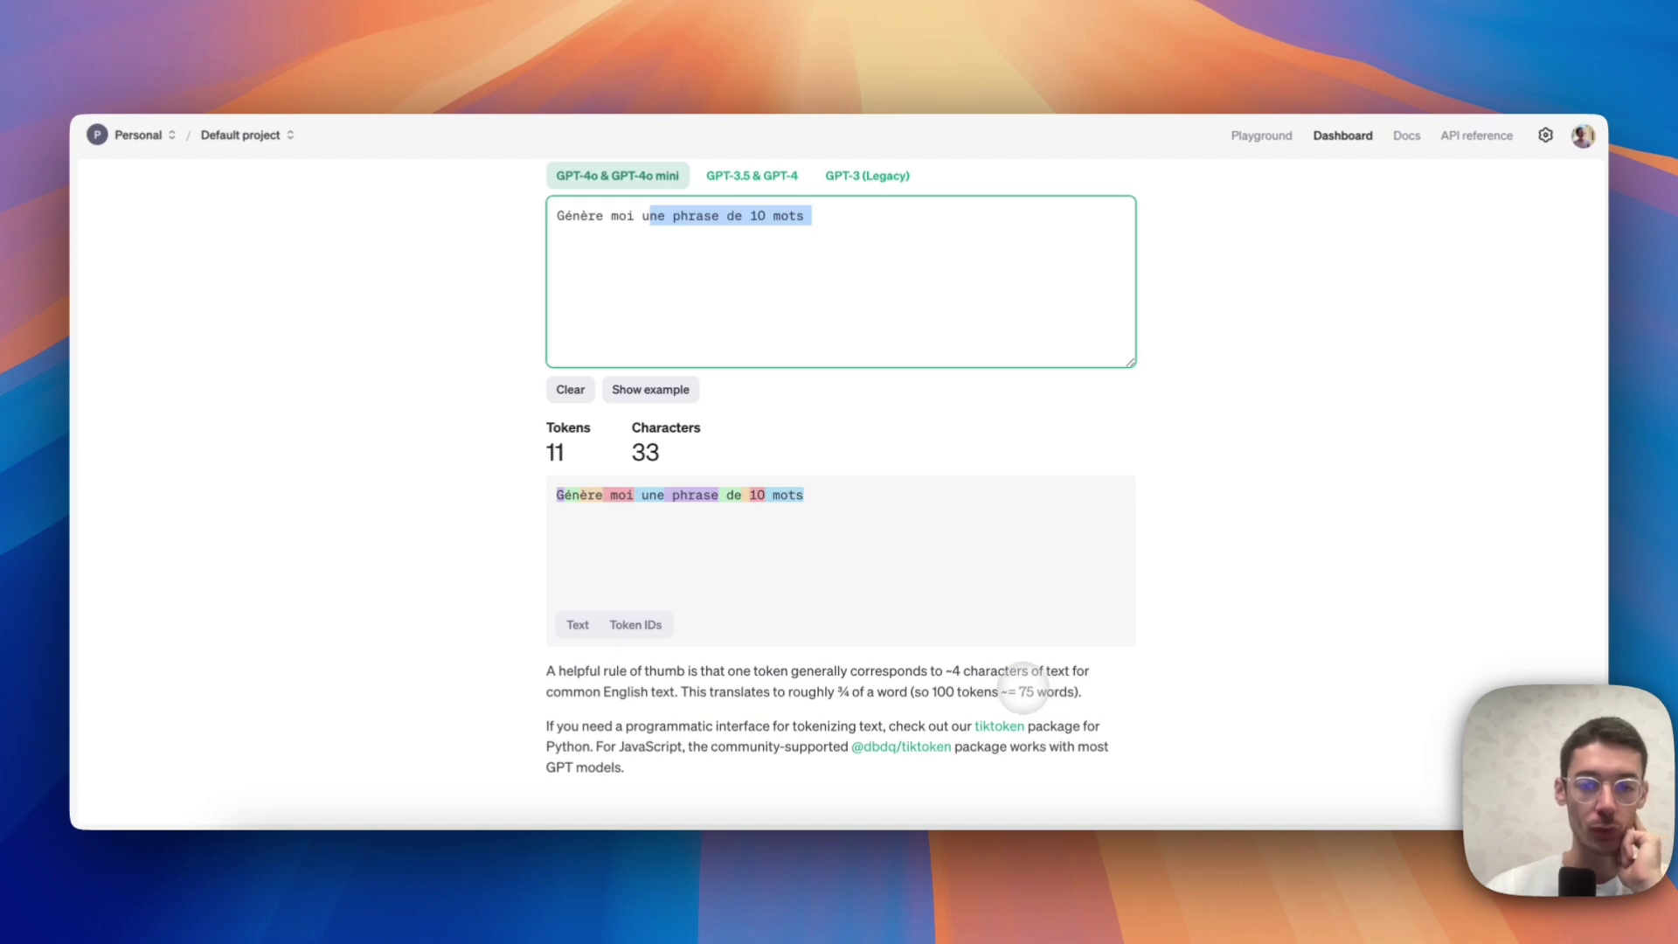
{"action": "left_click_drag", "start_coordinate": [1015, 691], "coordinate": [1033, 691]}
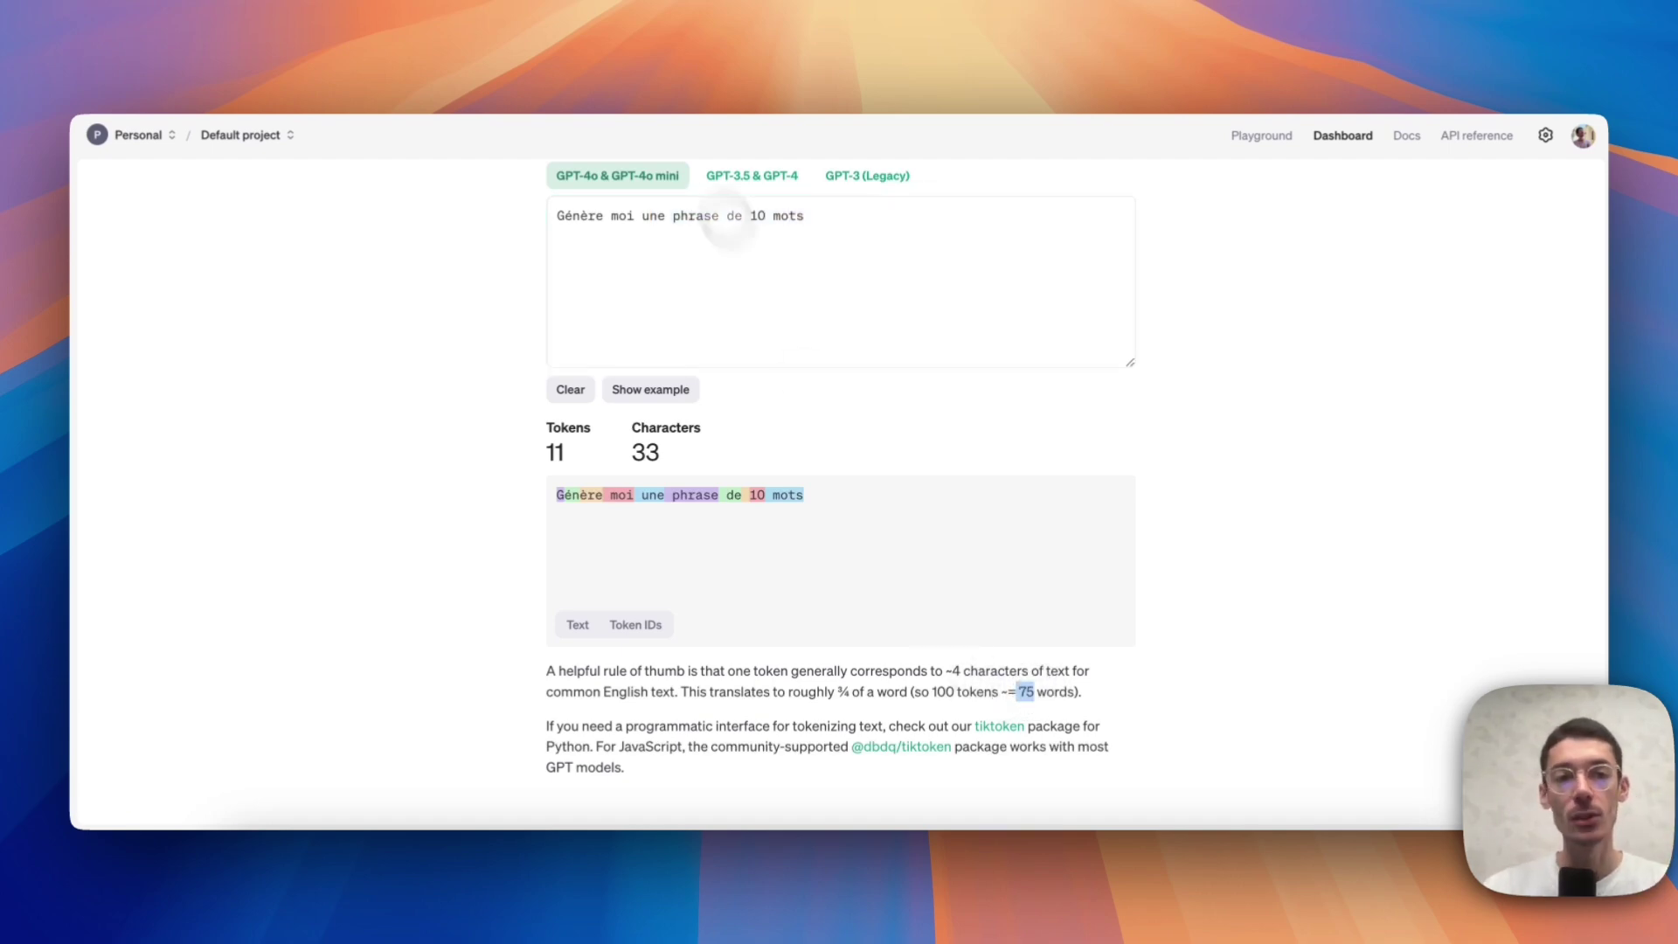
{"action": "left_click", "coordinate": [411, 50]}
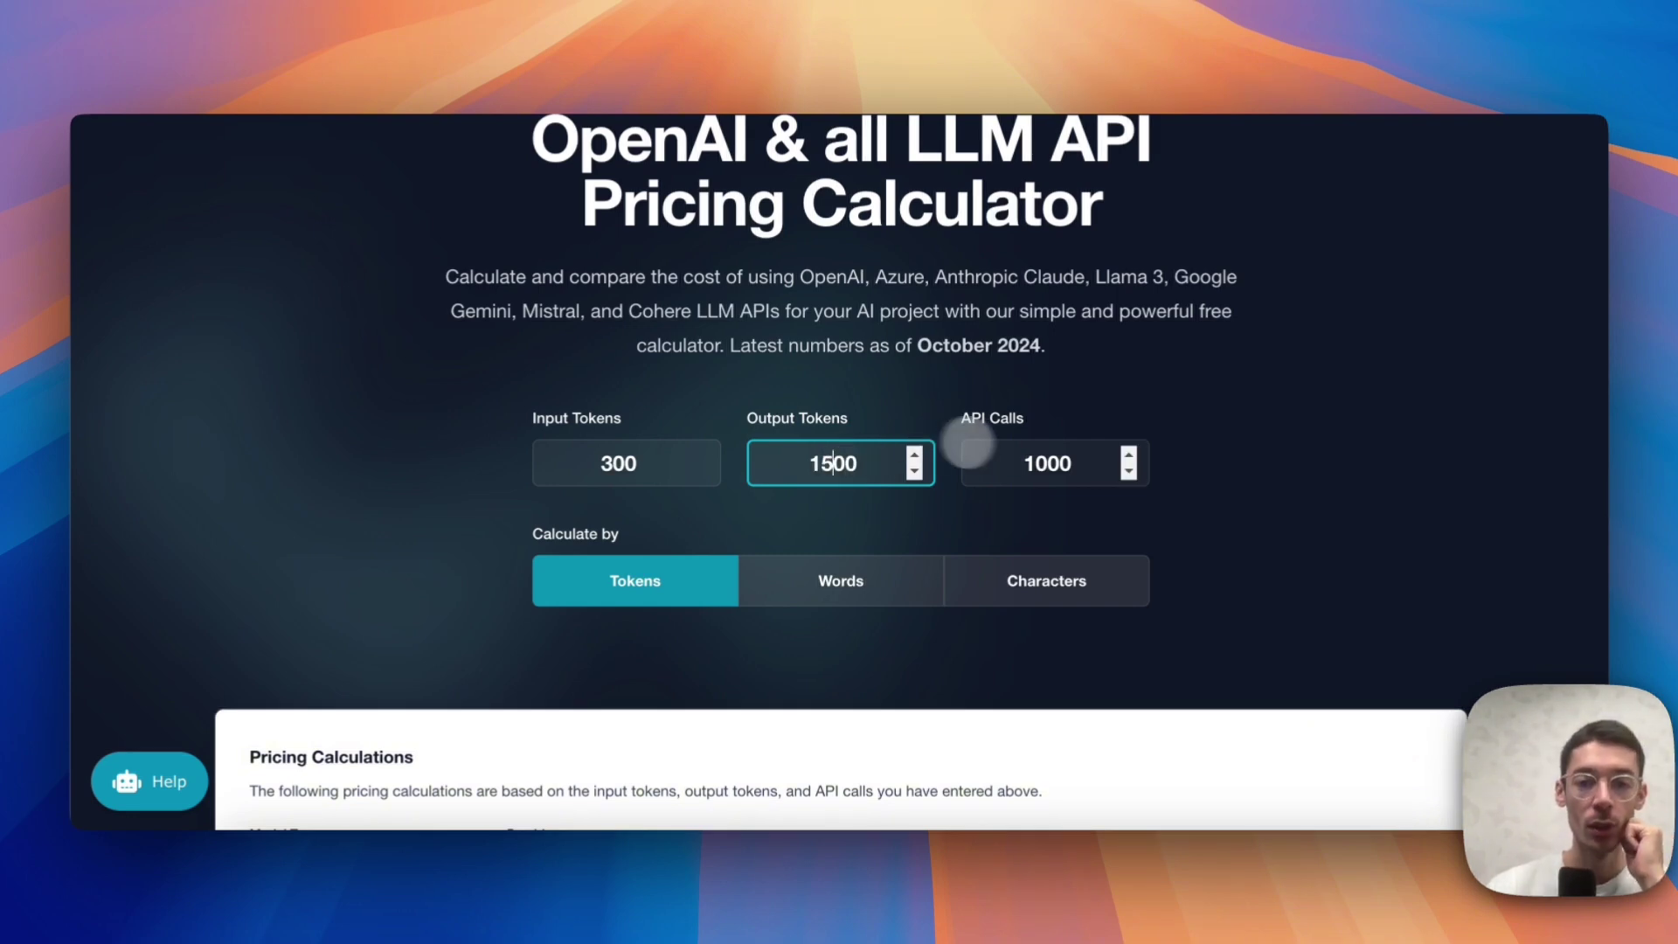
Filter the pricing calculations to Chat/Completion Models from provider OpenAI, and compare the total cost per model in the chart
{"action": "scroll", "coordinate": [1005, 517], "scroll_direction": "down", "scroll_amount": 3}
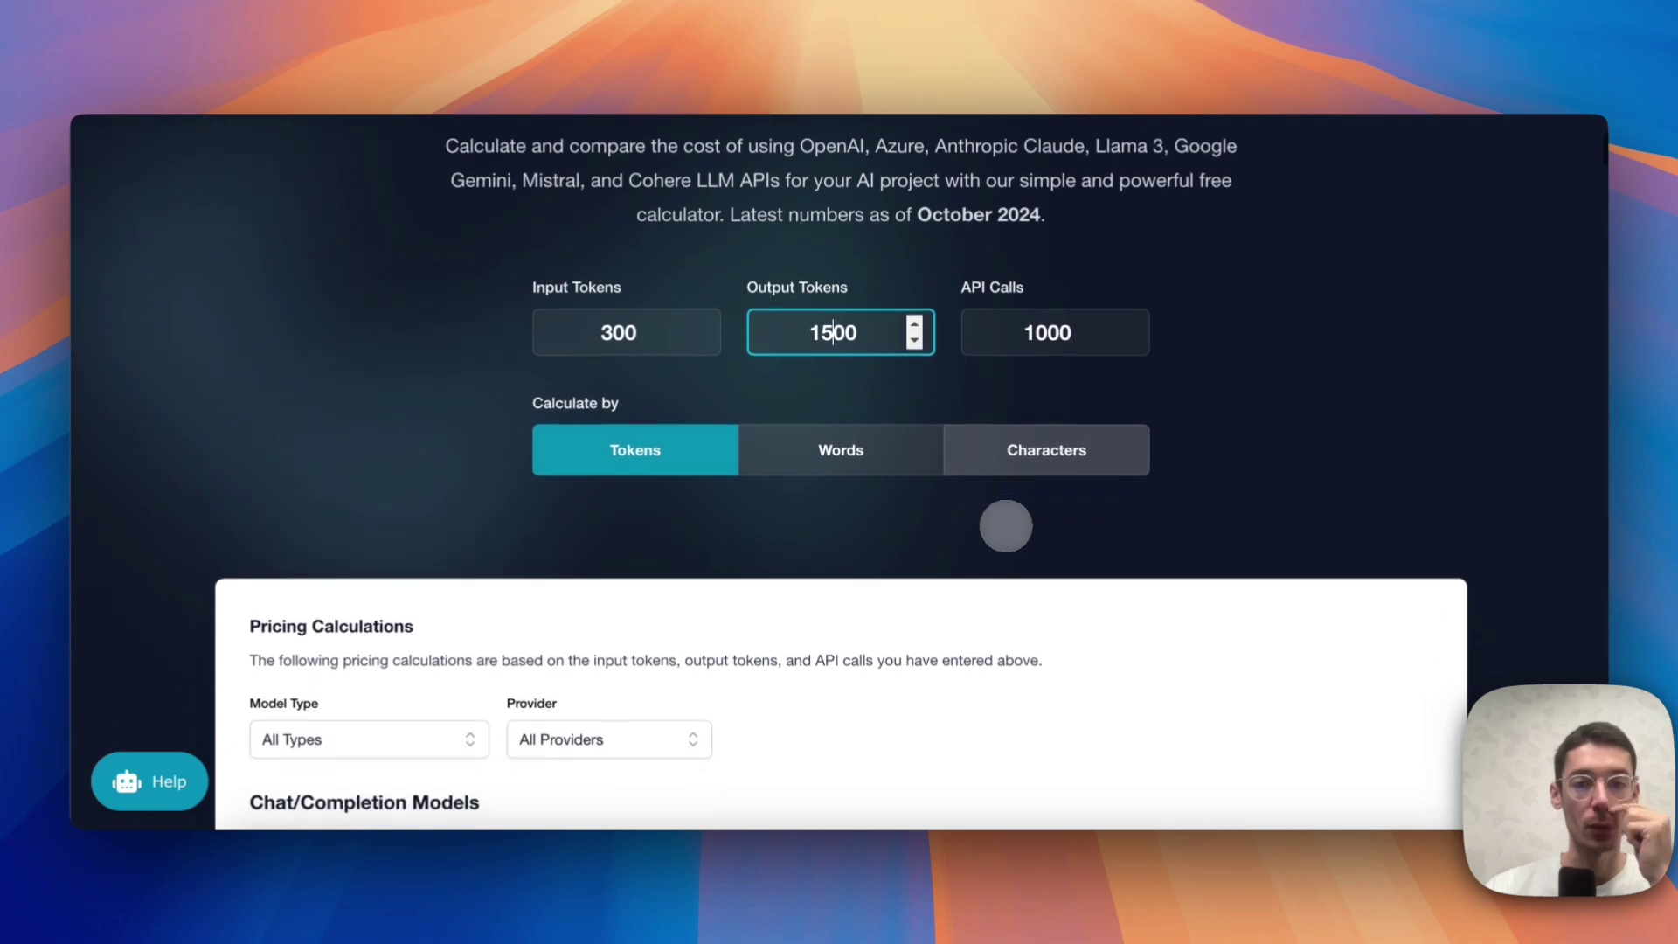
{"action": "scroll", "coordinate": [1103, 400], "scroll_direction": "down", "scroll_amount": 5}
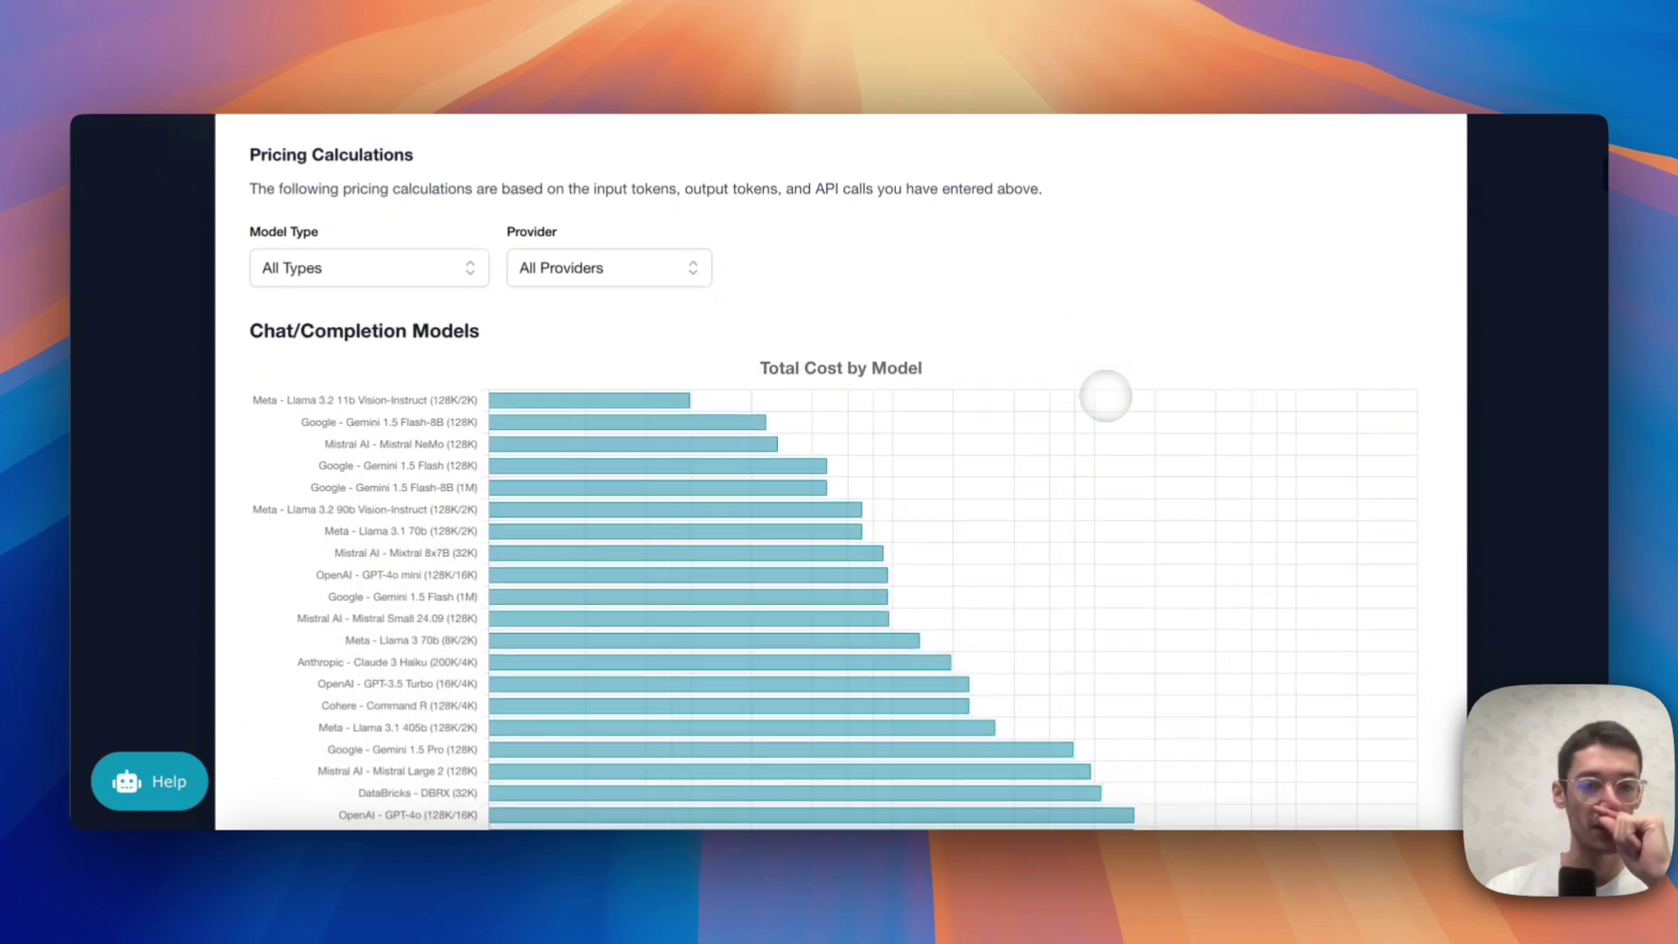
{"action": "left_click", "coordinate": [402, 260]}
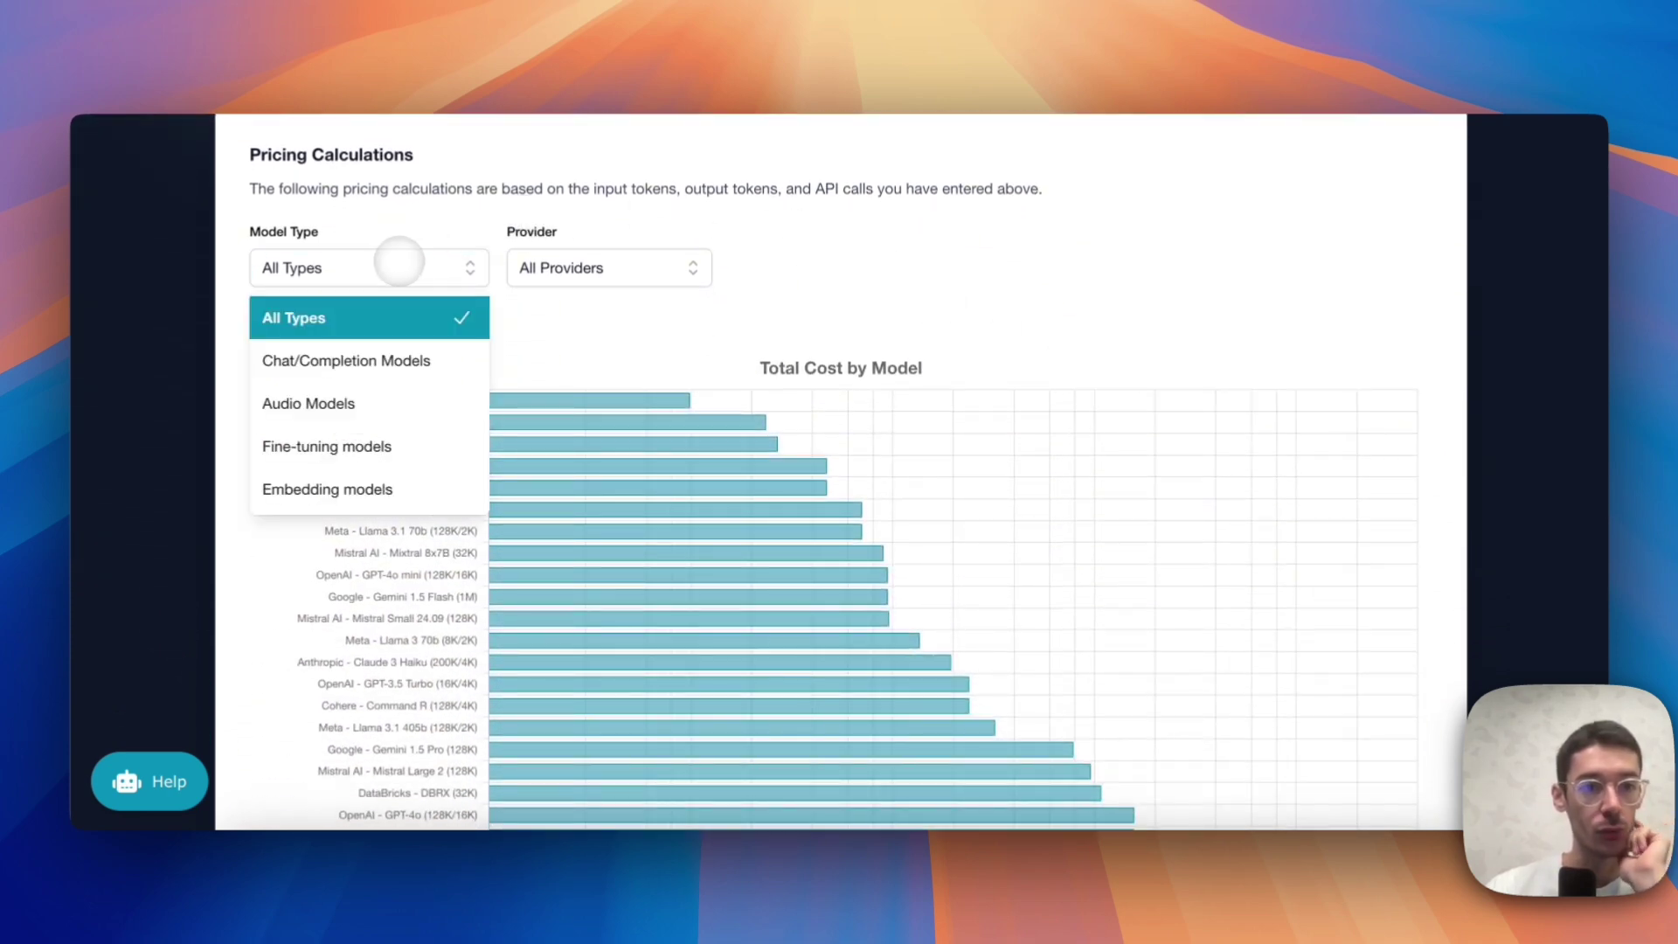
{"action": "left_click", "coordinate": [375, 360]}
{"action": "left_click", "coordinate": [562, 269]}
{"action": "left_click", "coordinate": [603, 360]}
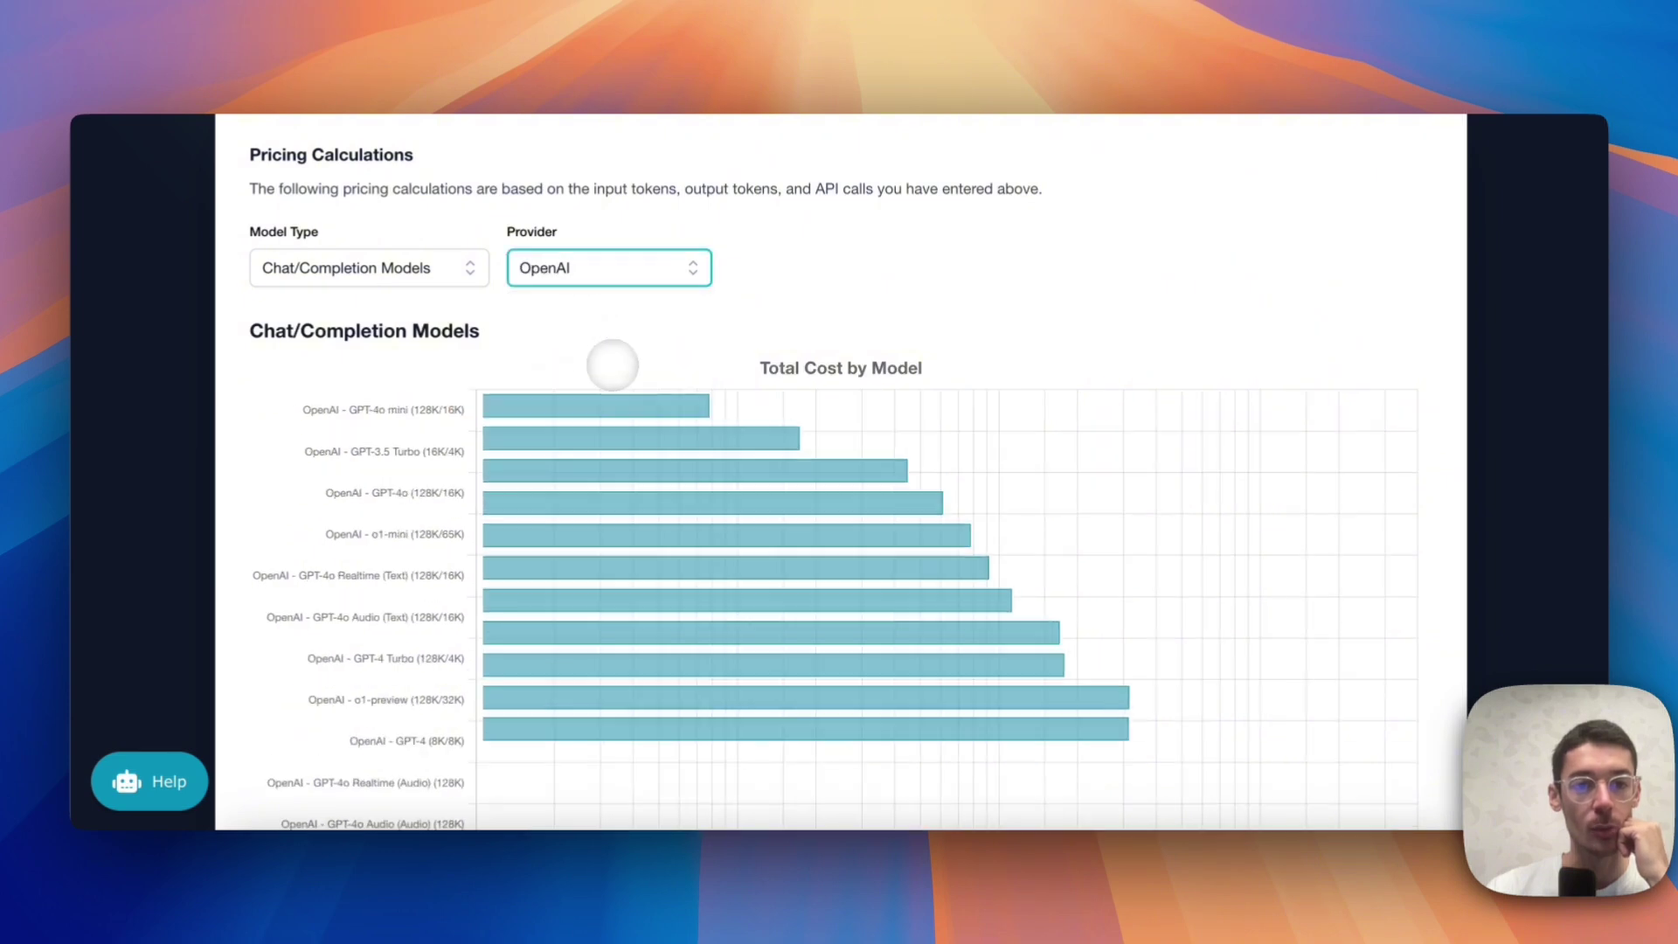
{"action": "scroll", "coordinate": [874, 308], "scroll_direction": "down", "scroll_amount": 1}
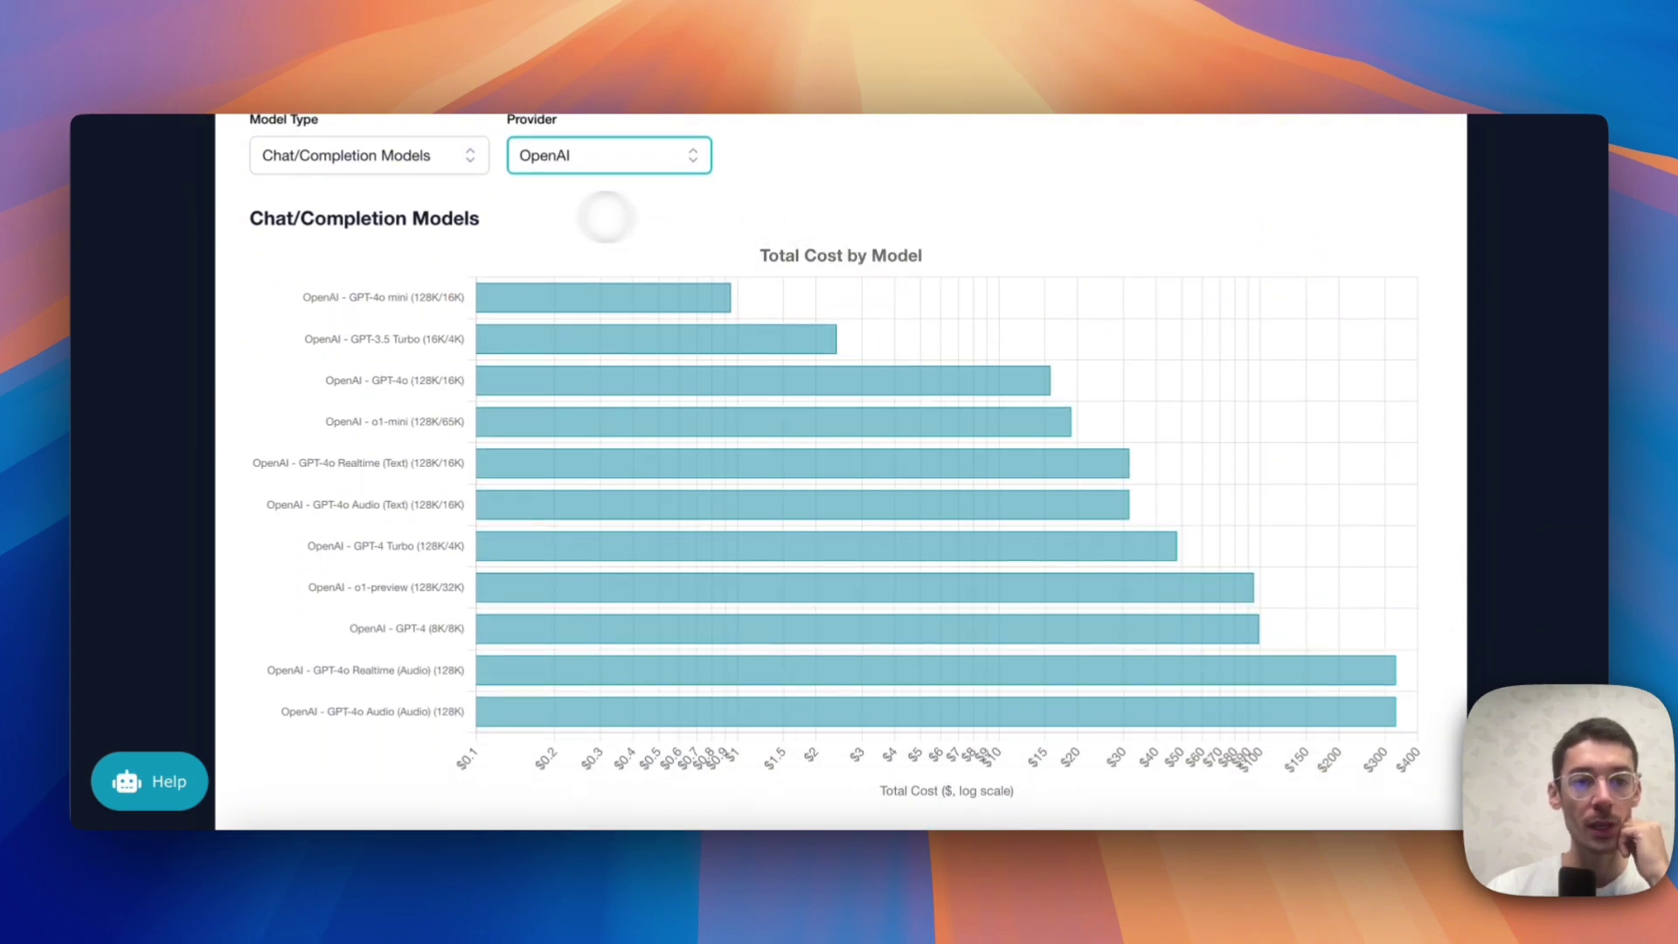
{"action": "mouse_move", "coordinate": [376, 307]}
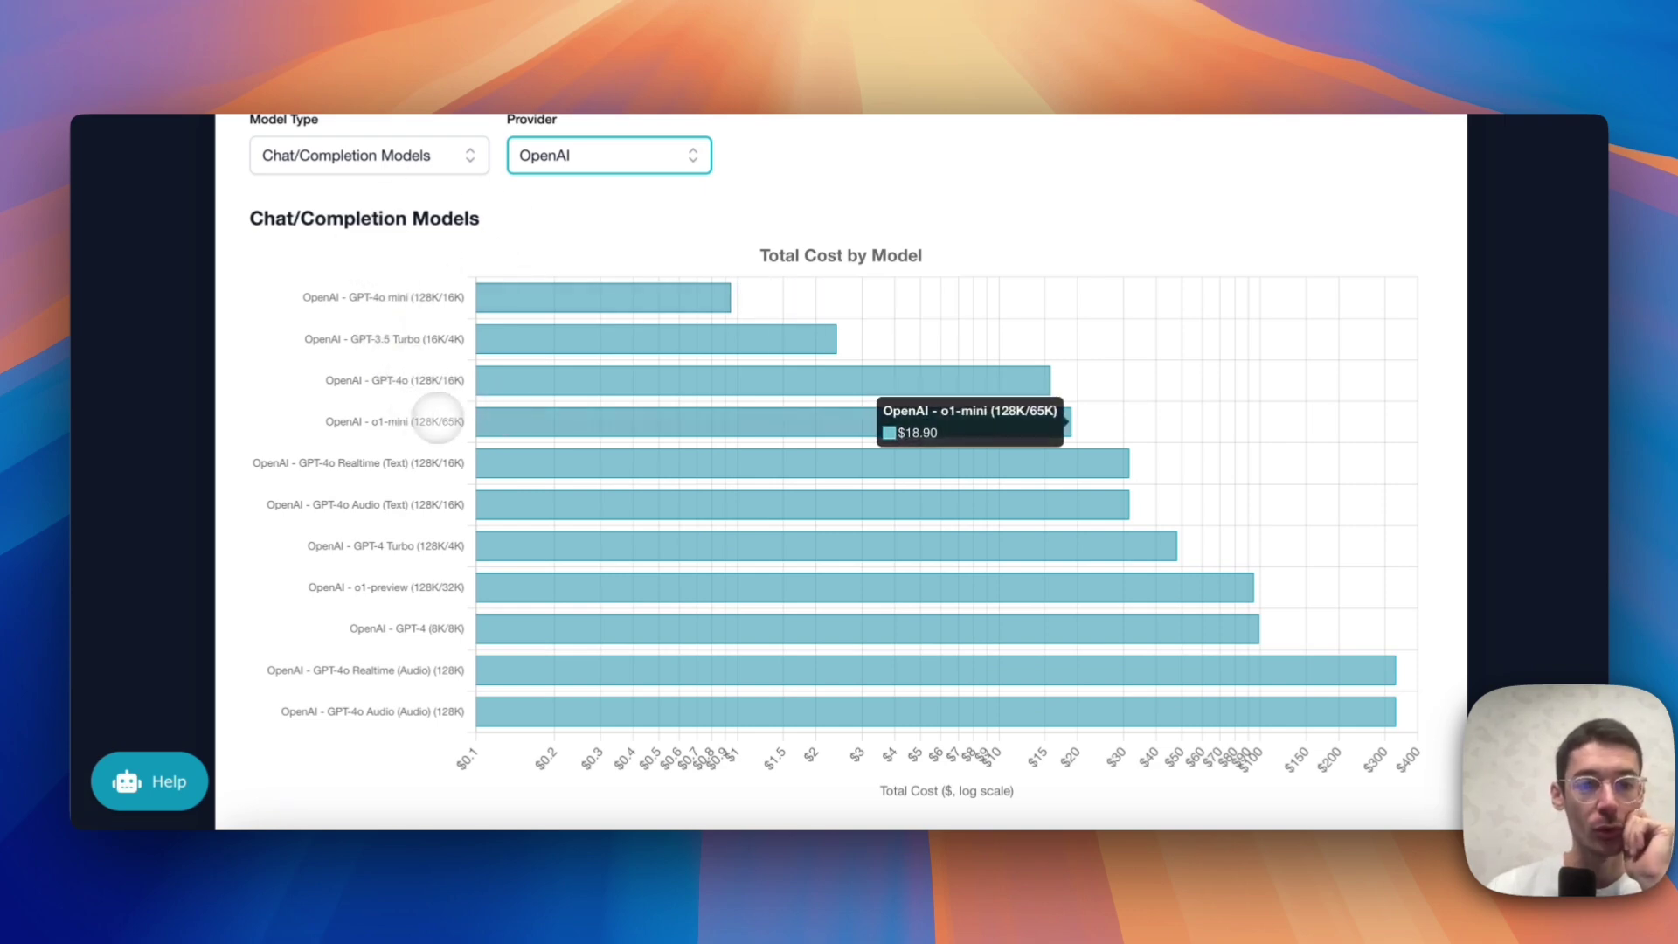
Review the OpenAI models' pricing table below the cost chart, comparing the totals from GPT-4o through o1-mini
{"action": "mouse_move", "coordinate": [512, 410]}
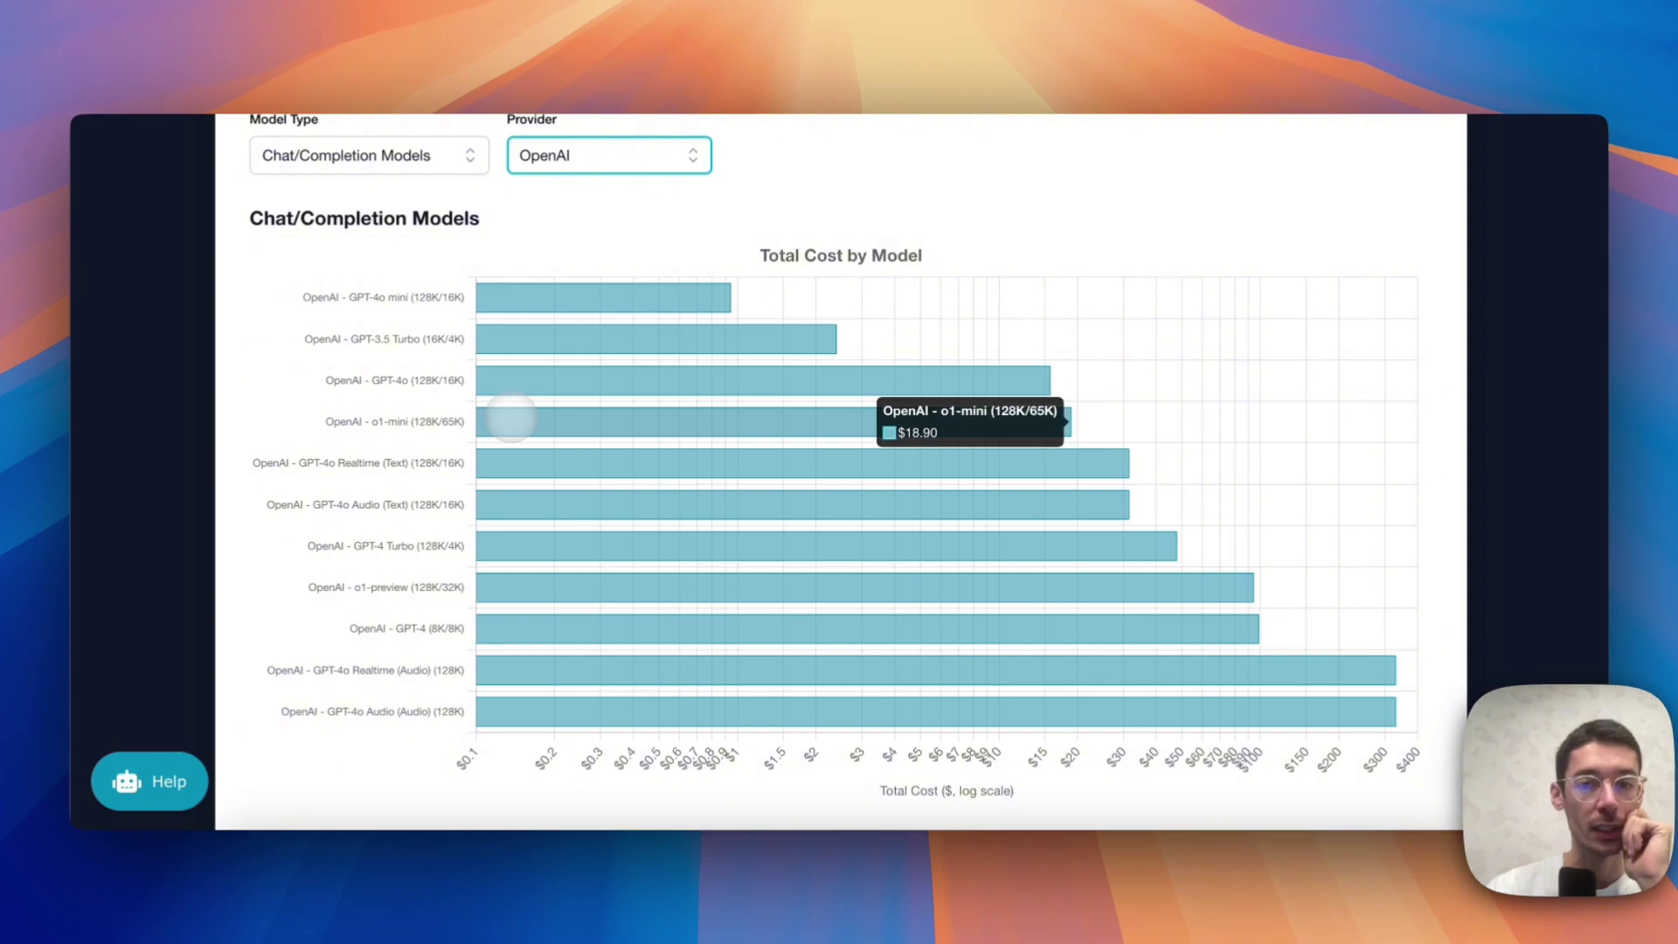
{"action": "scroll", "coordinate": [498, 419], "scroll_direction": "down", "scroll_amount": 3}
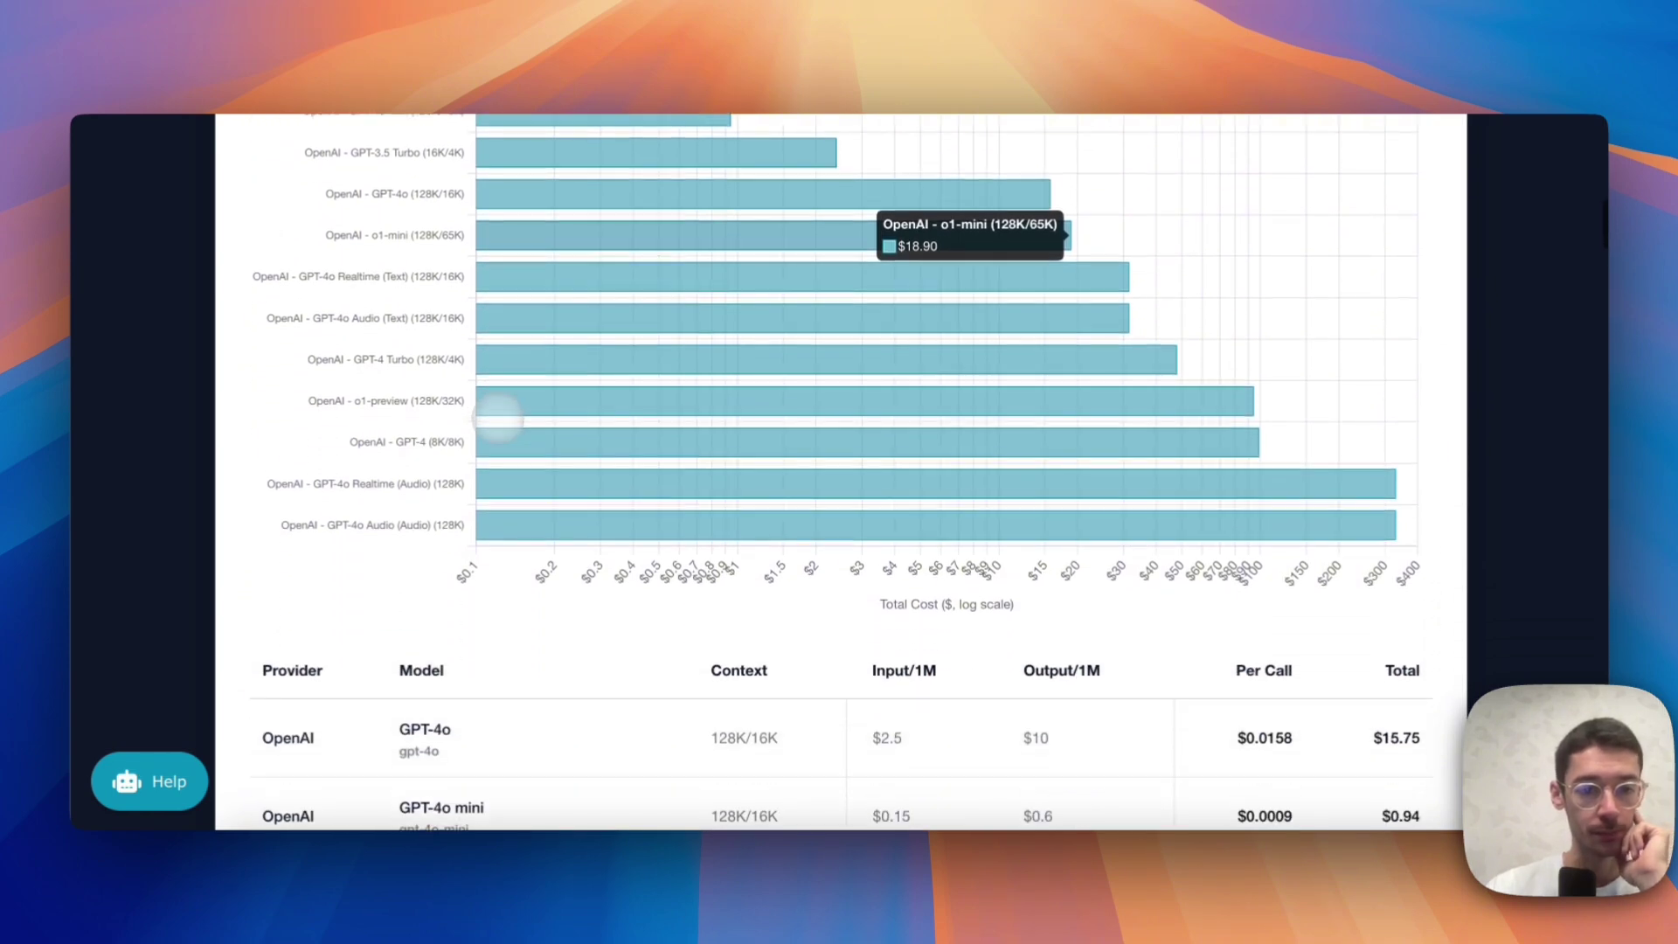
{"action": "scroll", "coordinate": [498, 420], "scroll_direction": "down", "scroll_amount": 4}
{"action": "scroll", "coordinate": [632, 437], "scroll_direction": "down", "scroll_amount": 2}
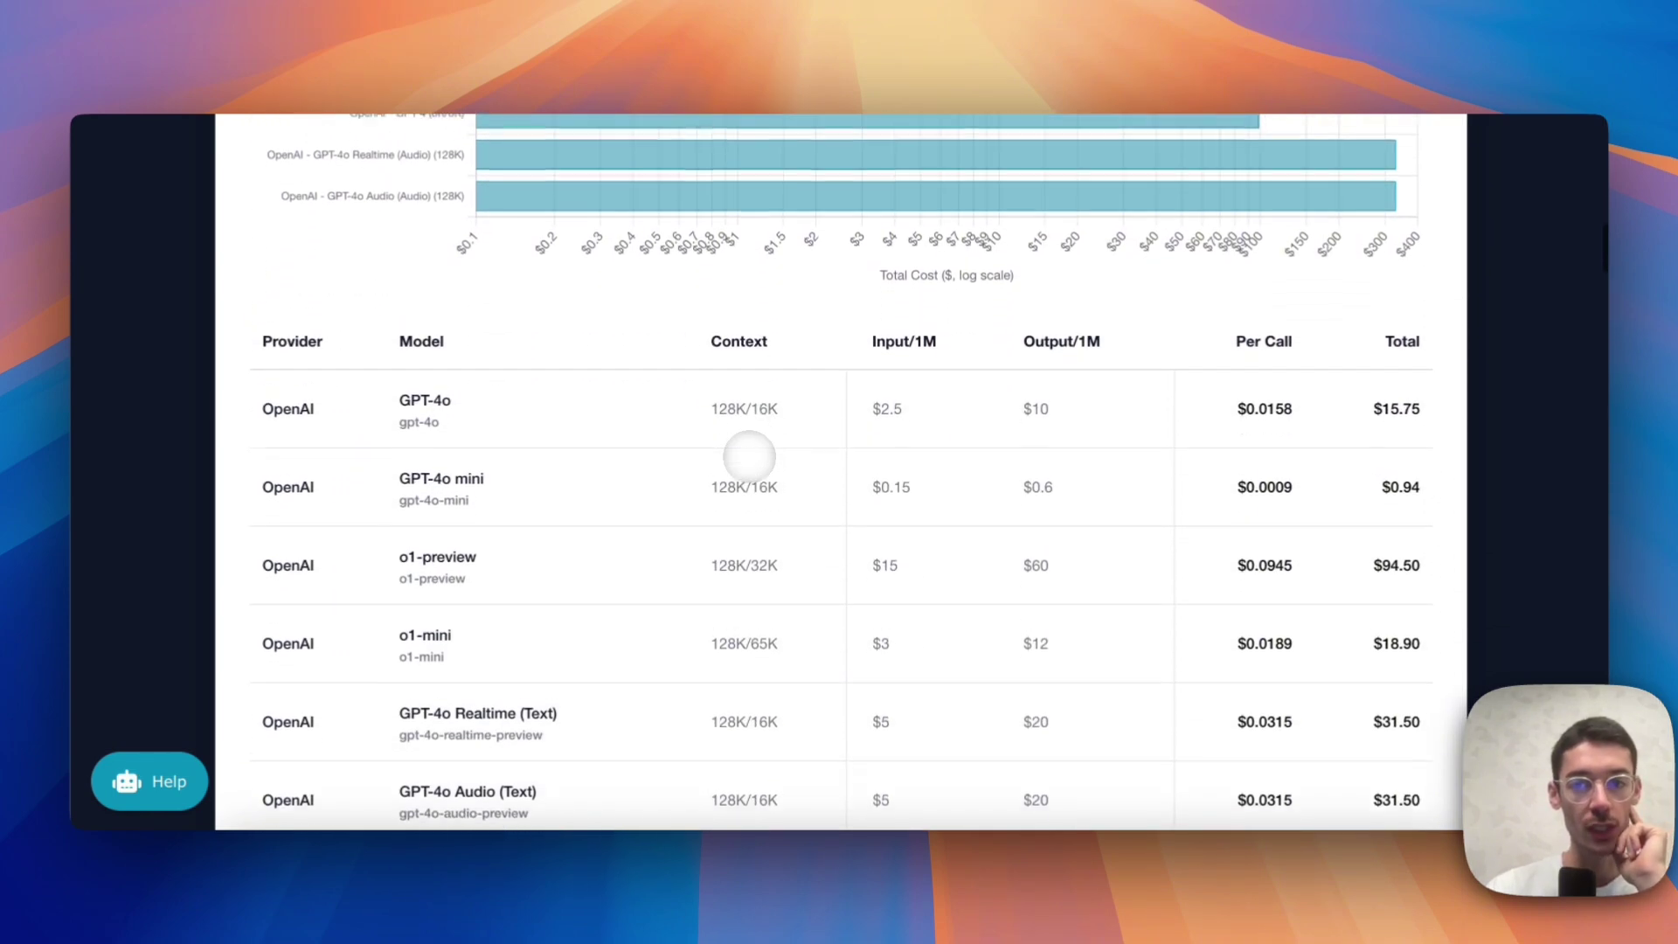
{"action": "left_click_drag", "start_coordinate": [1377, 319], "coordinate": [1367, 616]}
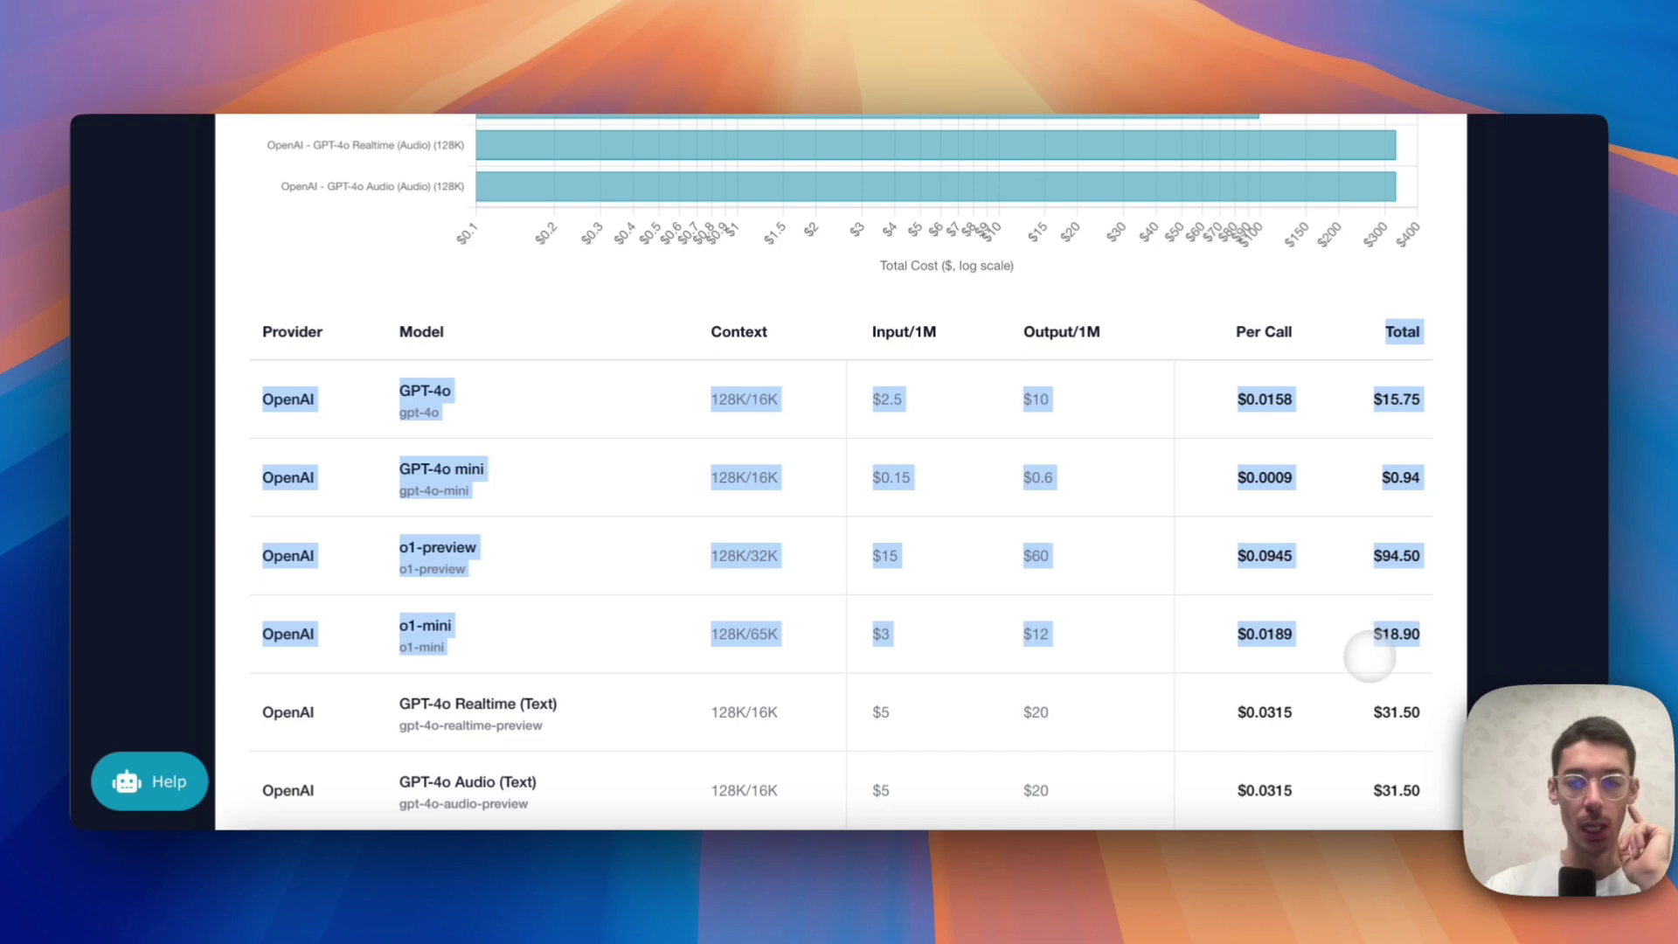
{"action": "scroll", "coordinate": [1370, 655], "scroll_direction": "down", "scroll_amount": 1}
{"action": "scroll", "coordinate": [1352, 634], "scroll_direction": "up", "scroll_amount": 15}
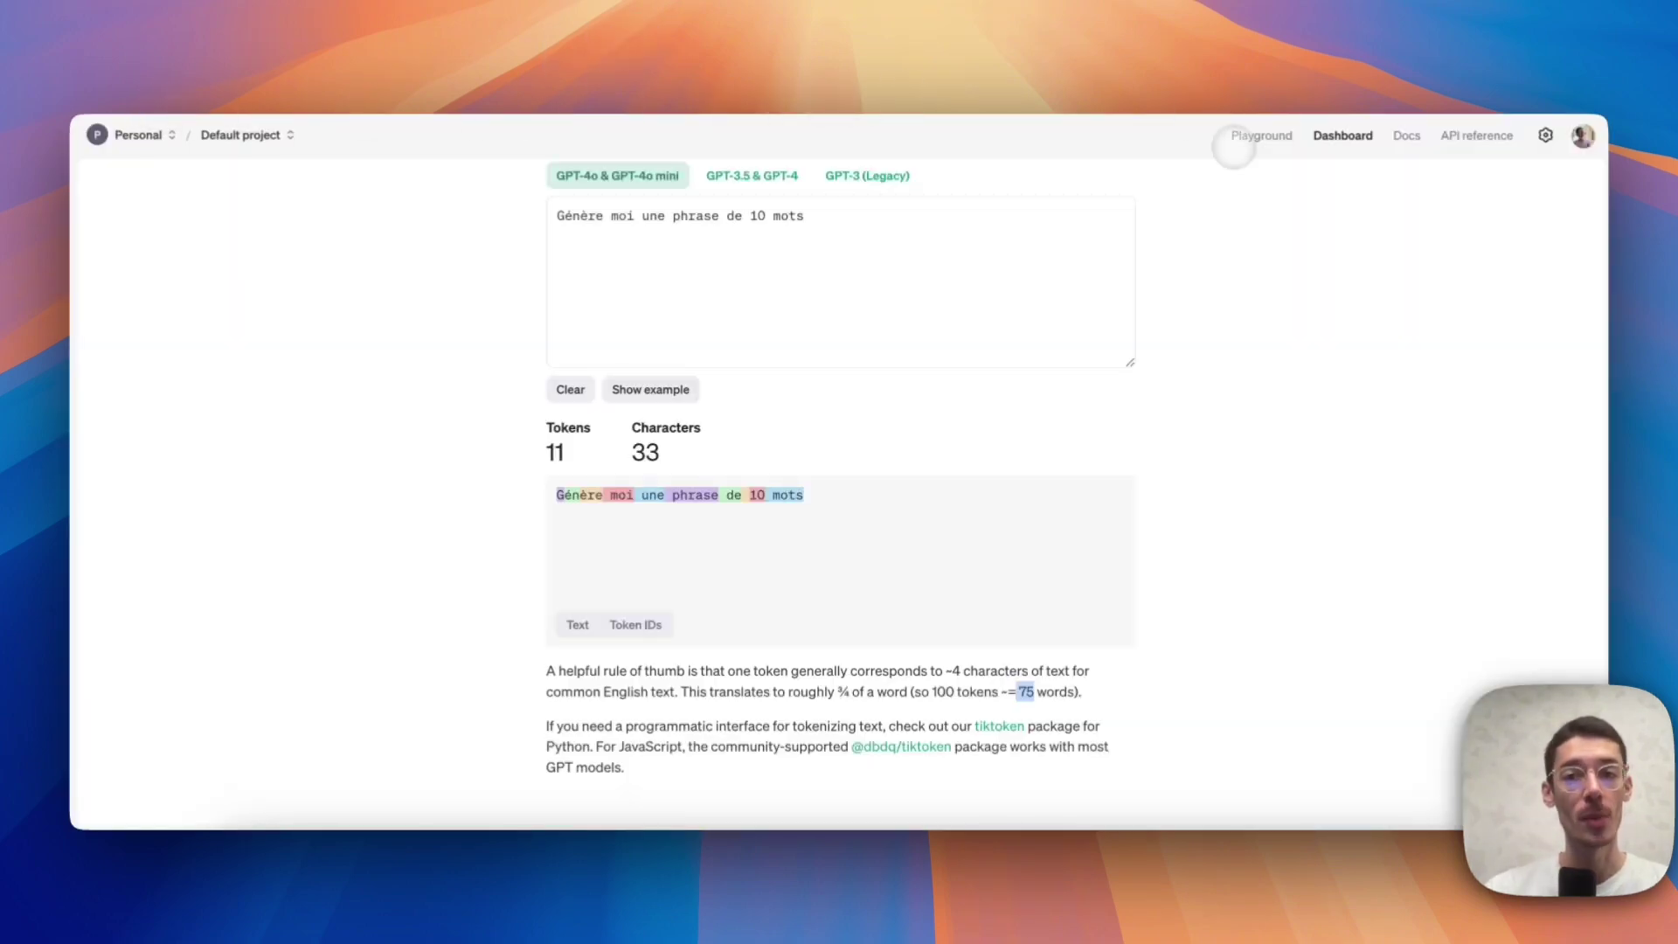
Open Assistants in the OpenAI Playground, show ChatGPT's sidebar for comparison, and review the Prompt Flux assistant's model and tool settings
{"action": "left_click", "coordinate": [1256, 137]}
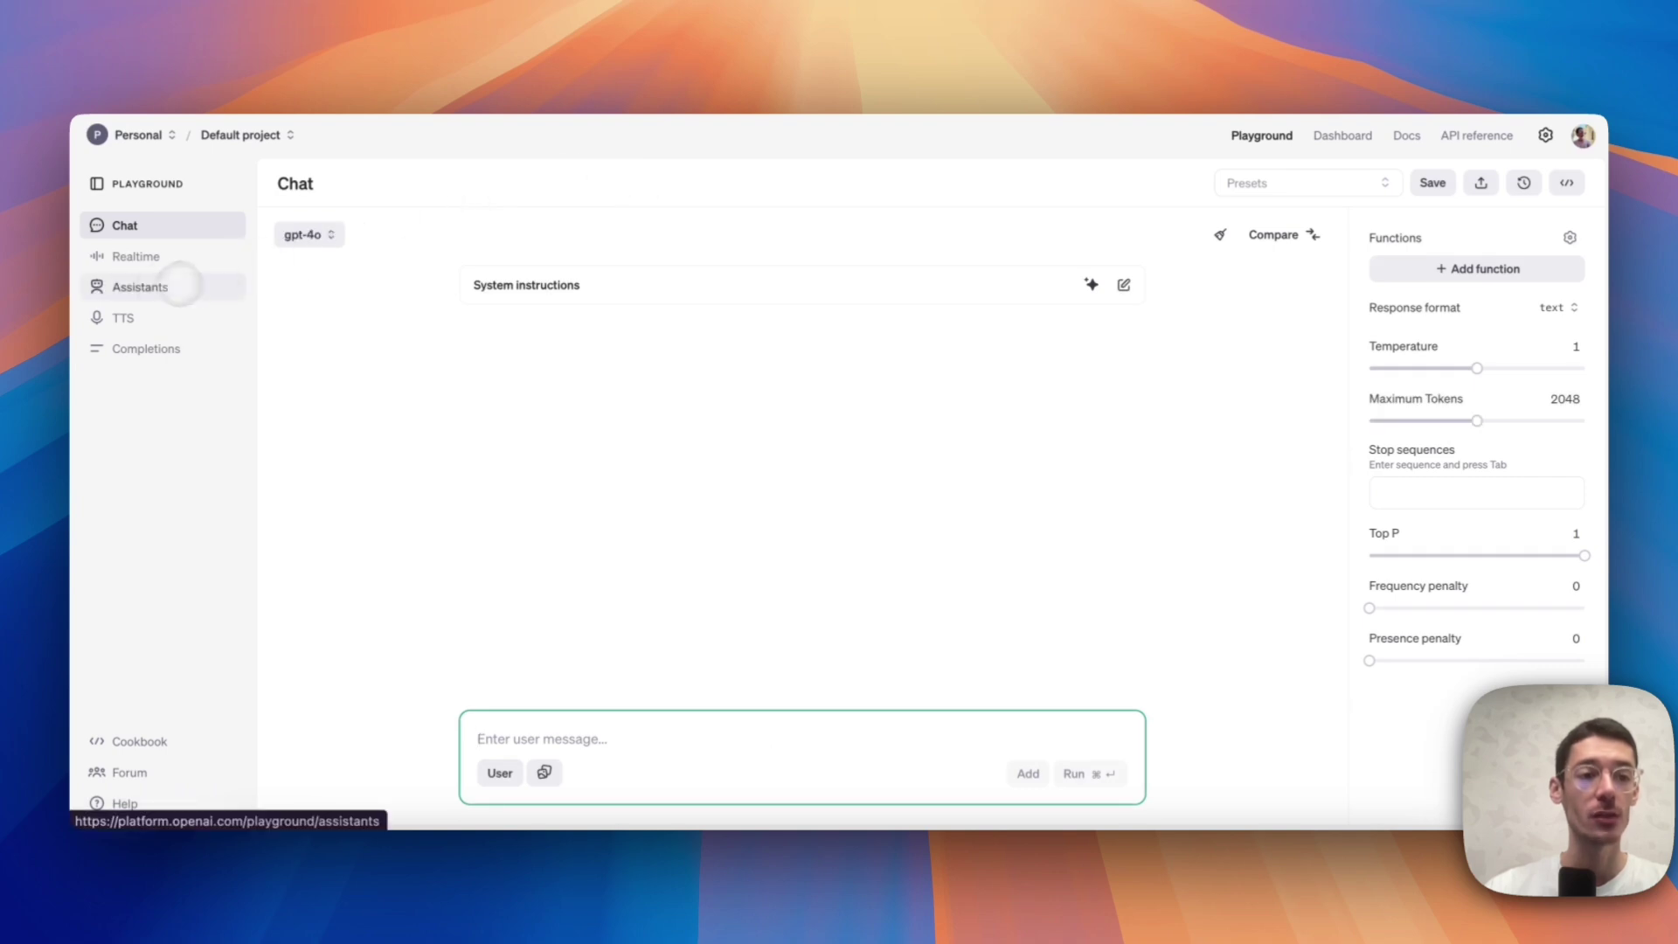
{"action": "left_click", "coordinate": [179, 285]}
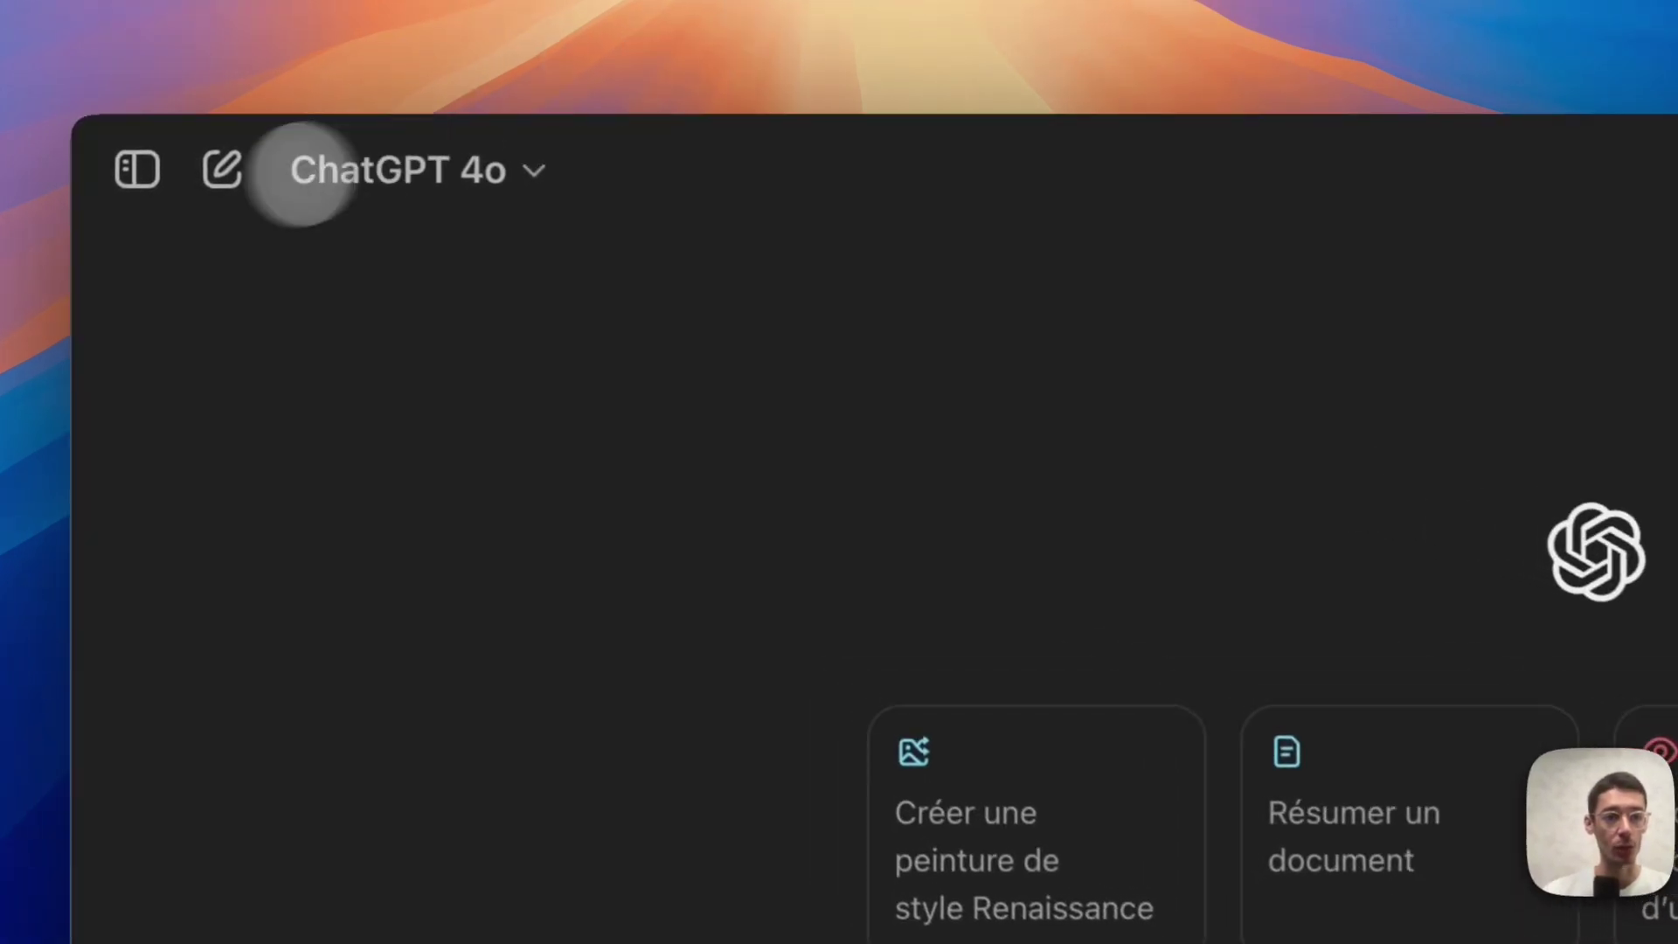
{"action": "left_click", "coordinate": [136, 166]}
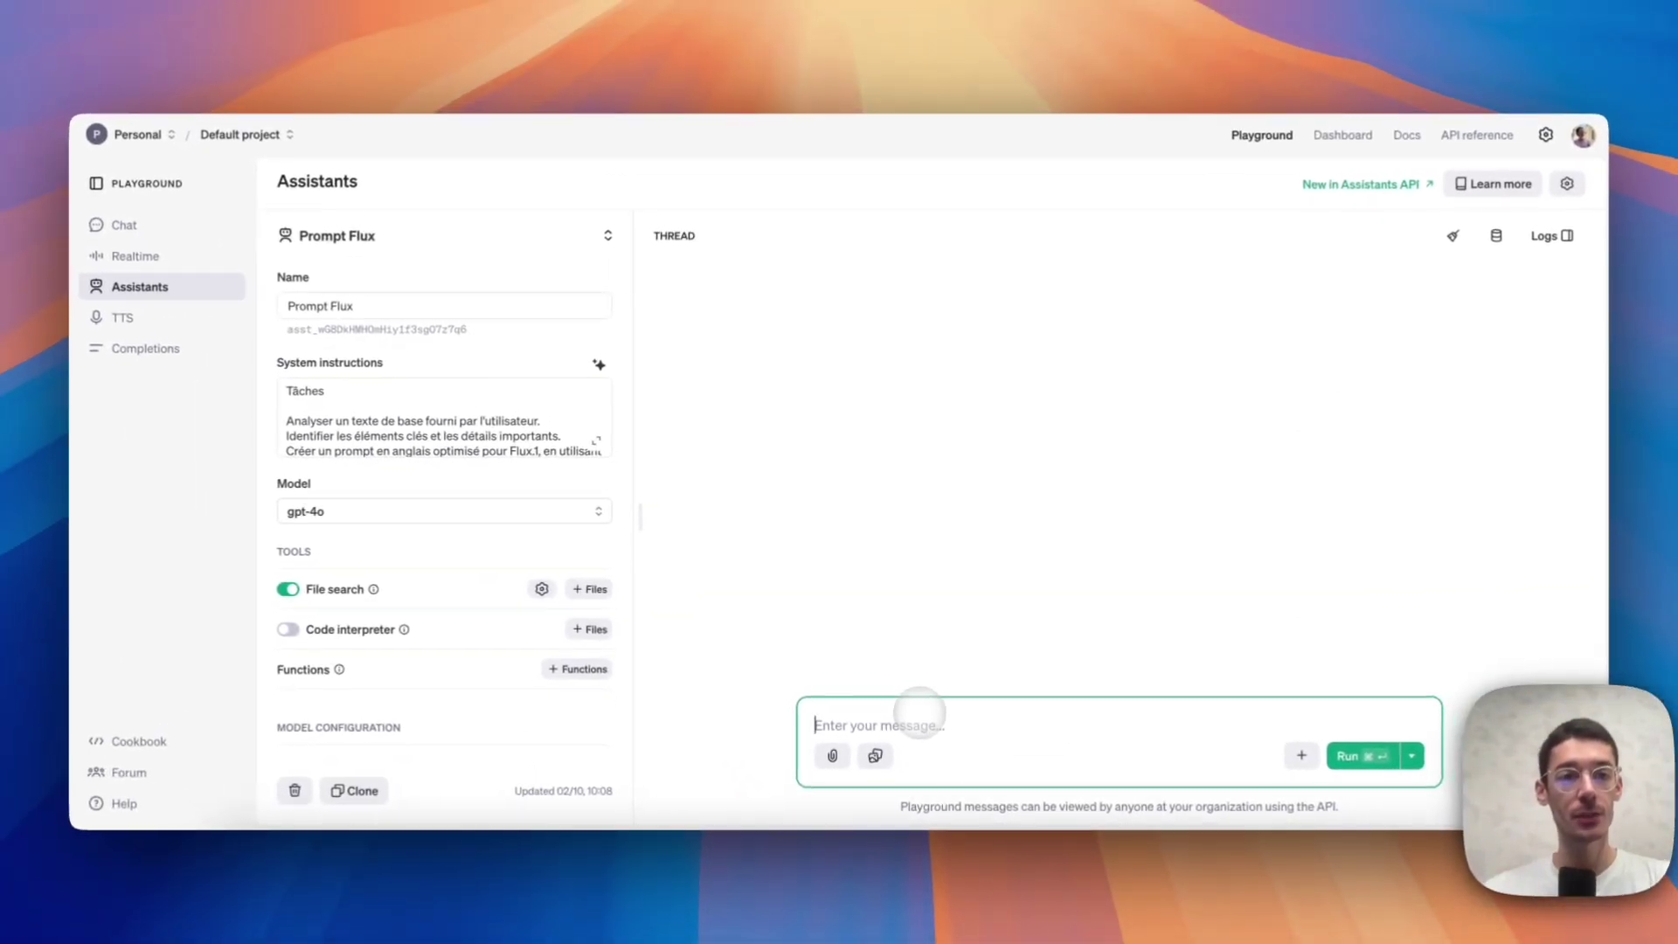
{"action": "scroll", "coordinate": [487, 705], "scroll_direction": "down", "scroll_amount": 4}
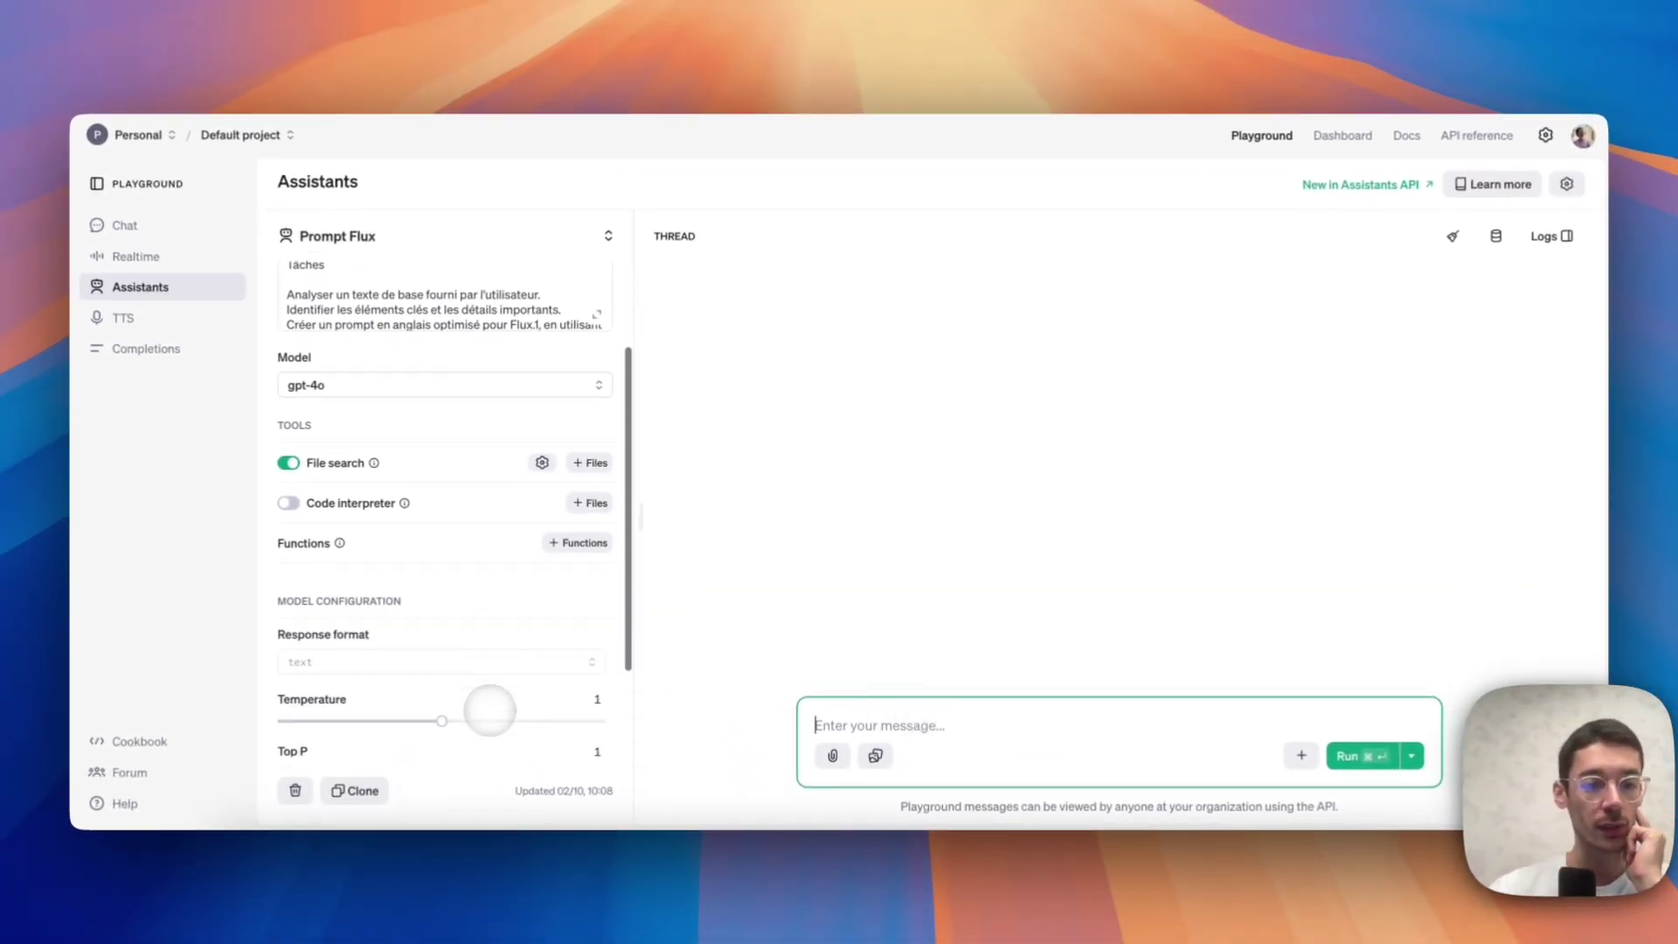
{"action": "scroll", "coordinate": [452, 577], "scroll_direction": "down", "scroll_amount": 3}
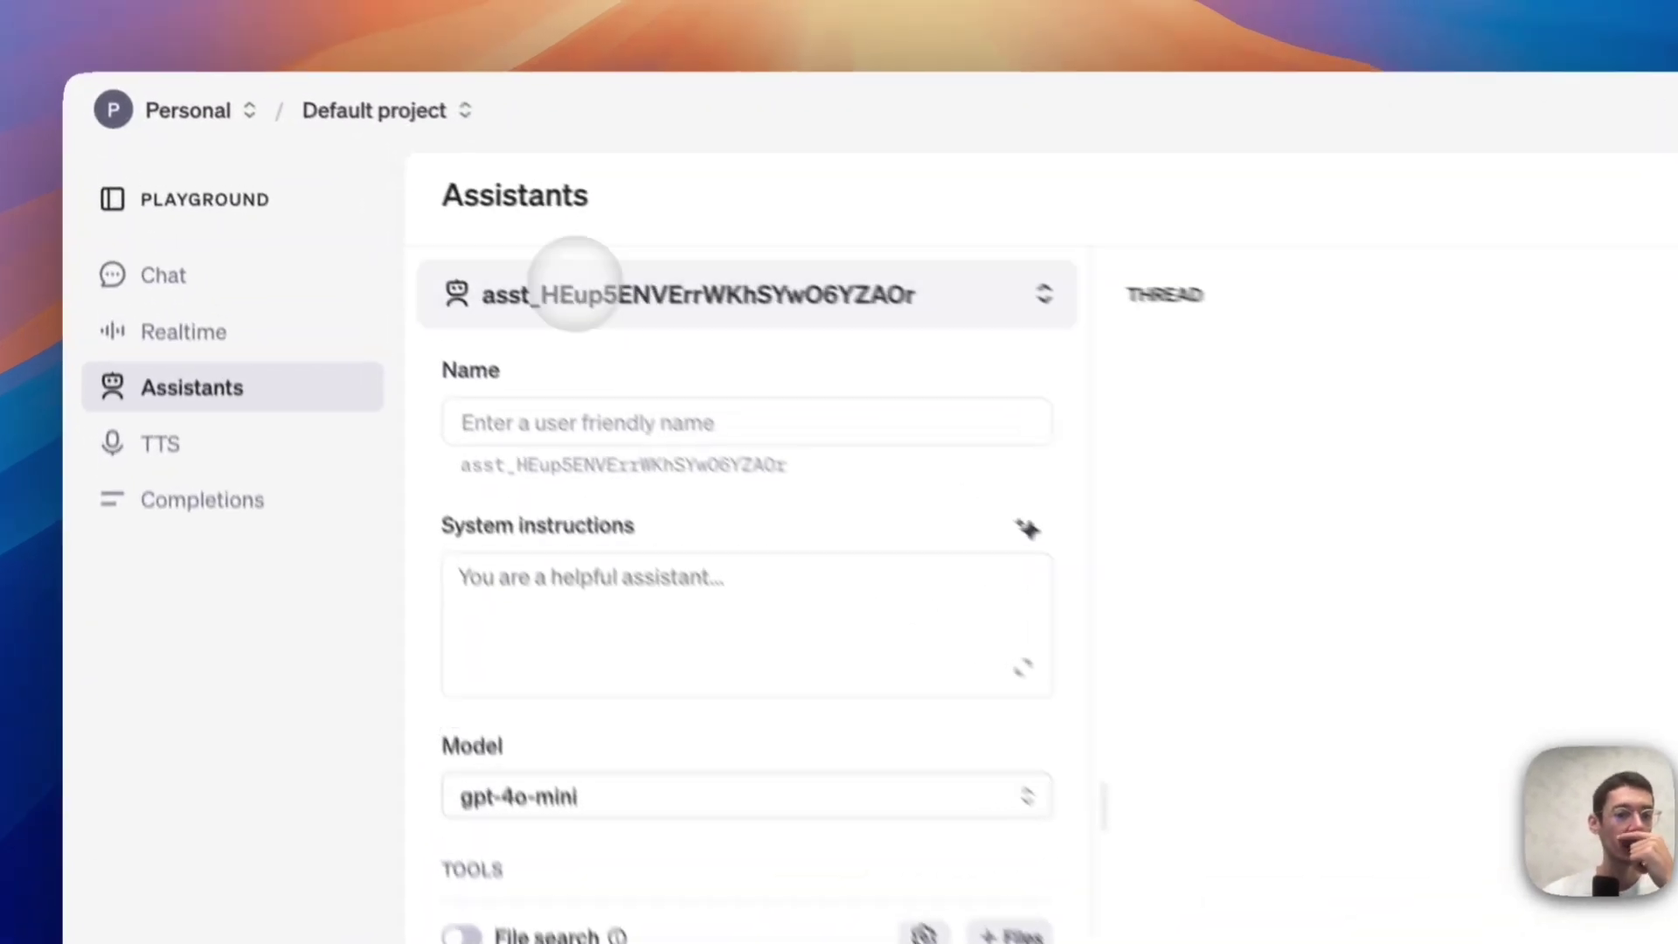
Switch to a blank, unnamed gpt-4o-mini assistant and set its response format to json_object
{"action": "left_click", "coordinate": [382, 236]}
{"action": "left_click", "coordinate": [686, 332]}
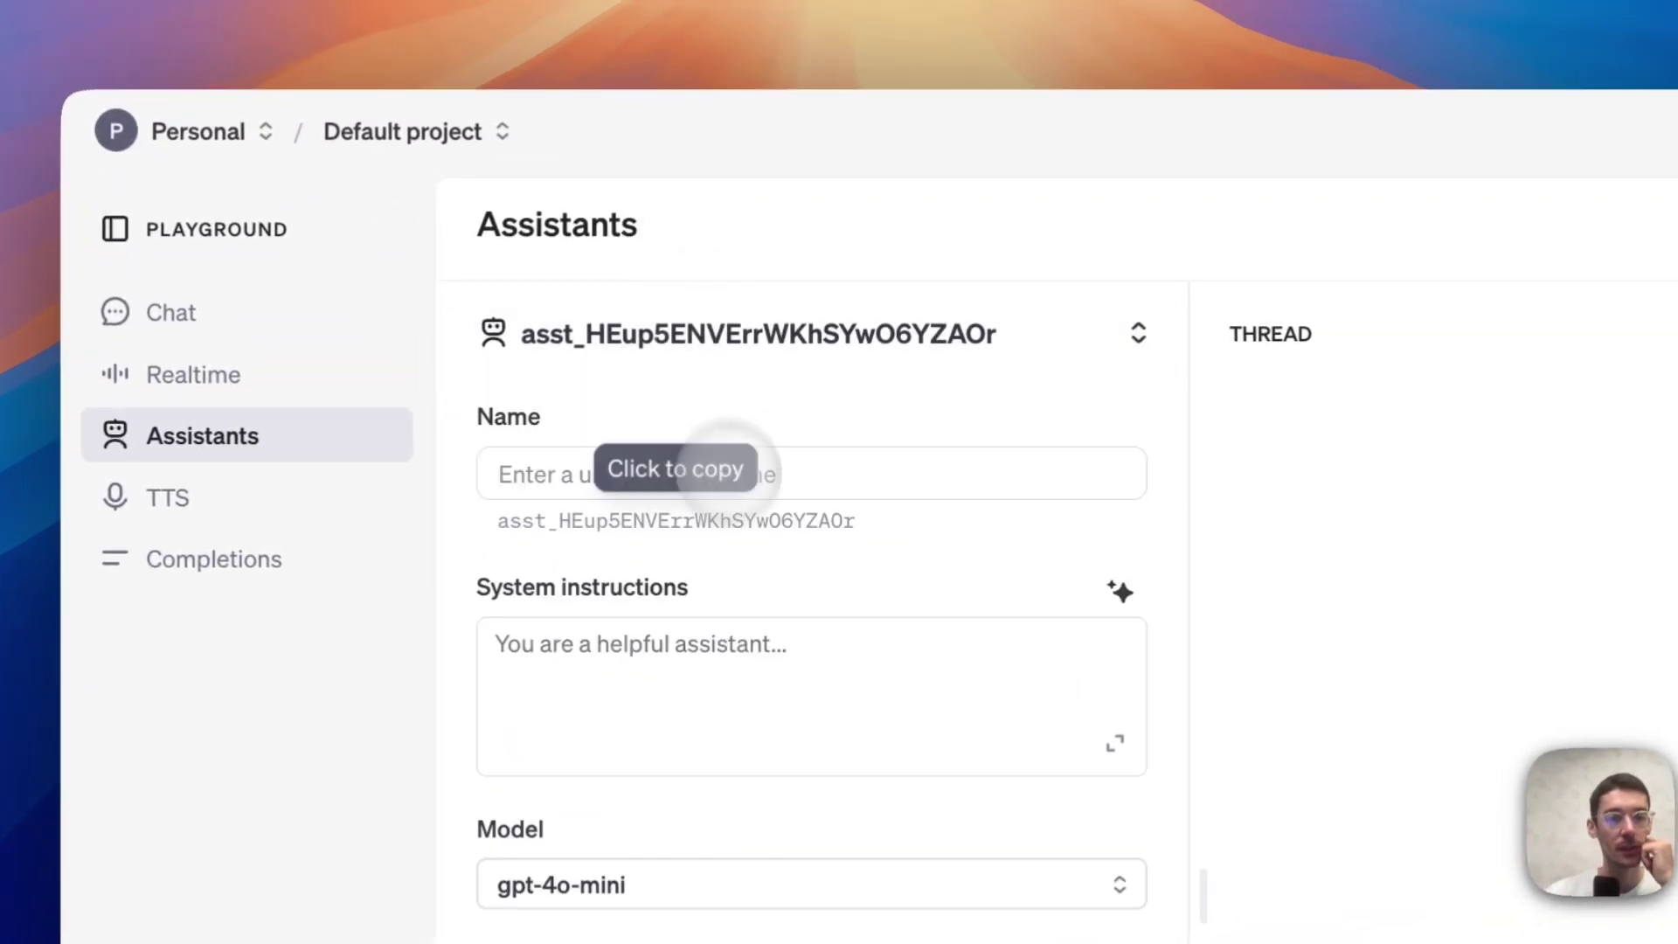
{"action": "scroll", "coordinate": [1040, 839], "scroll_direction": "down", "scroll_amount": 5}
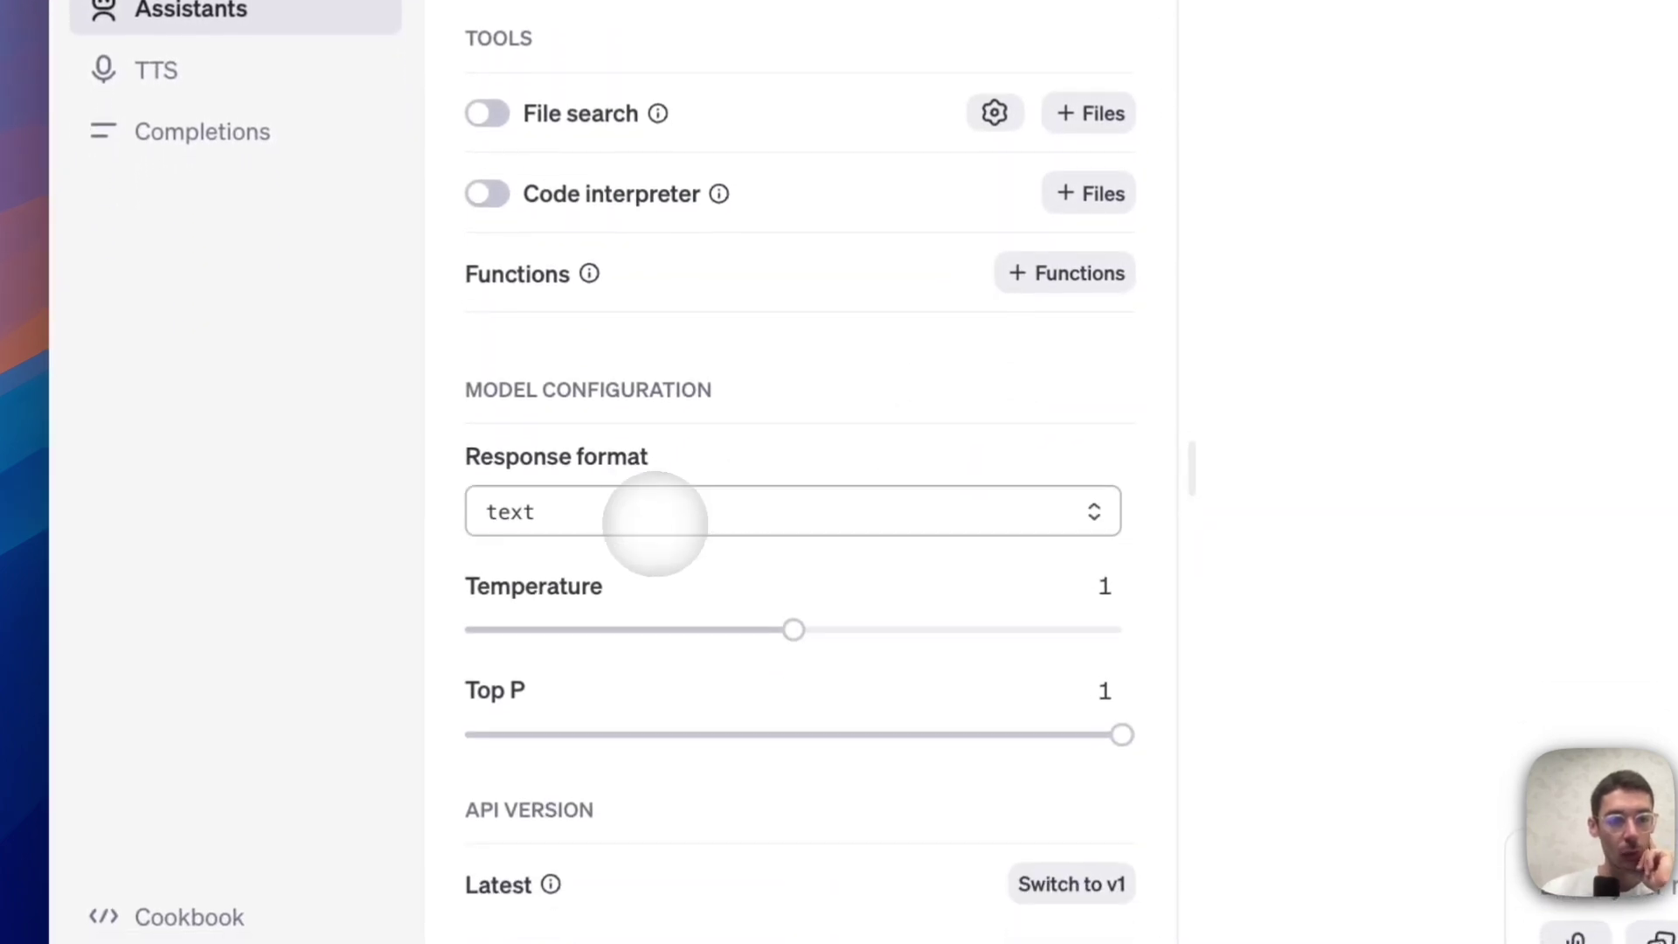
{"action": "left_click", "coordinate": [630, 507]}
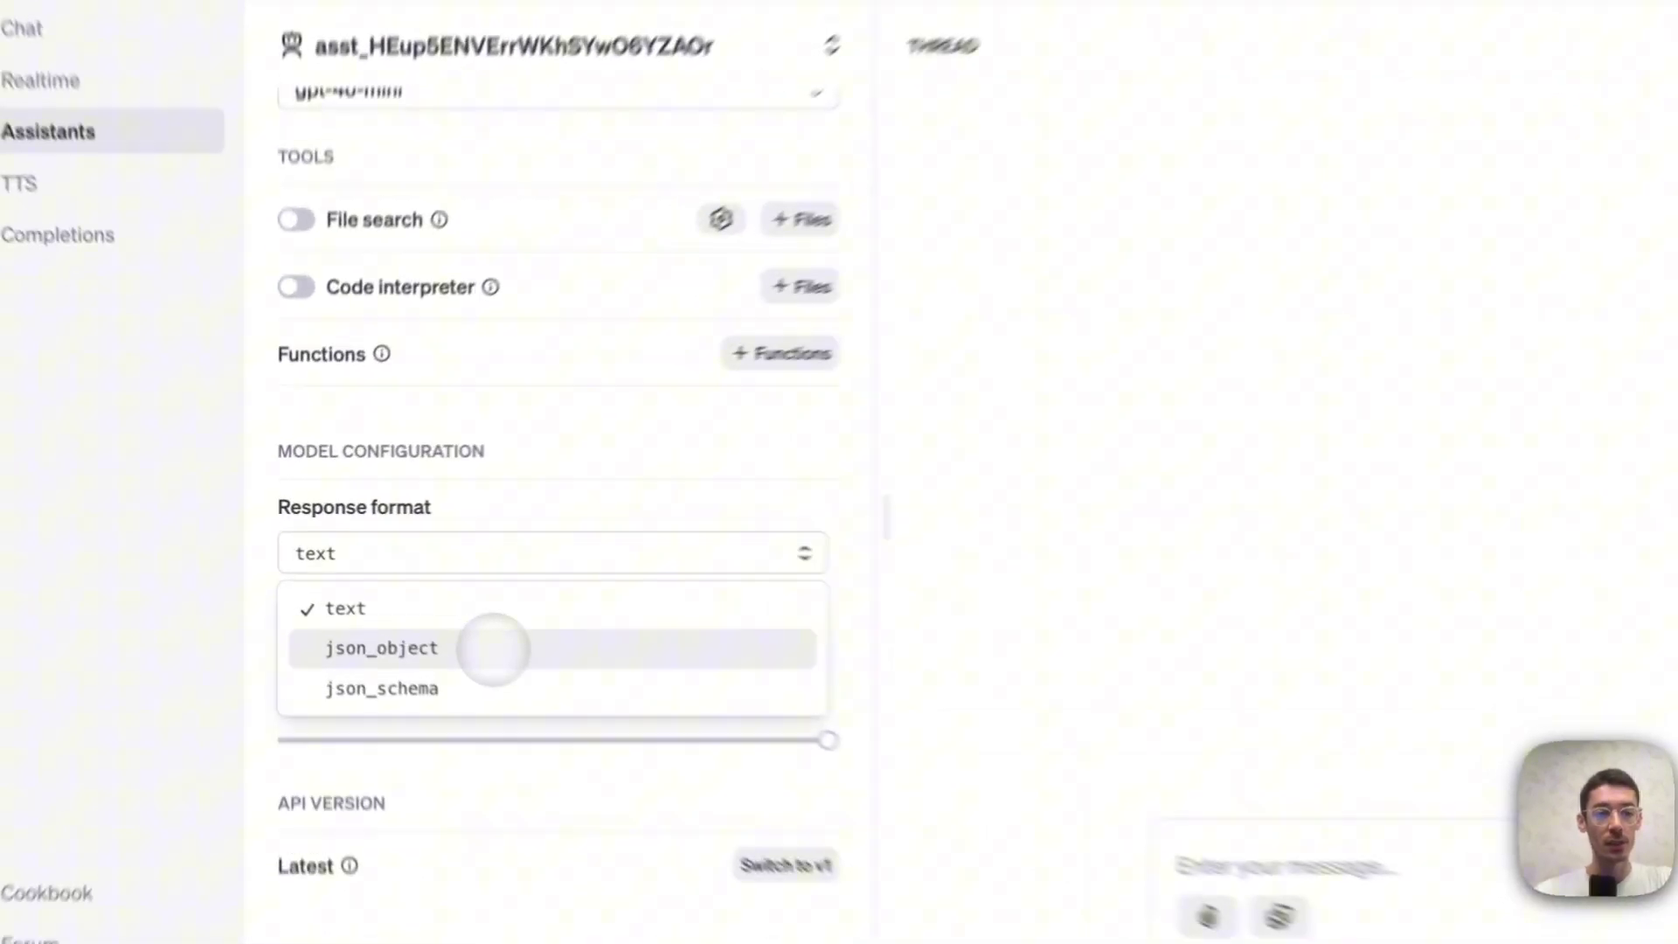
{"action": "left_click", "coordinate": [406, 596]}
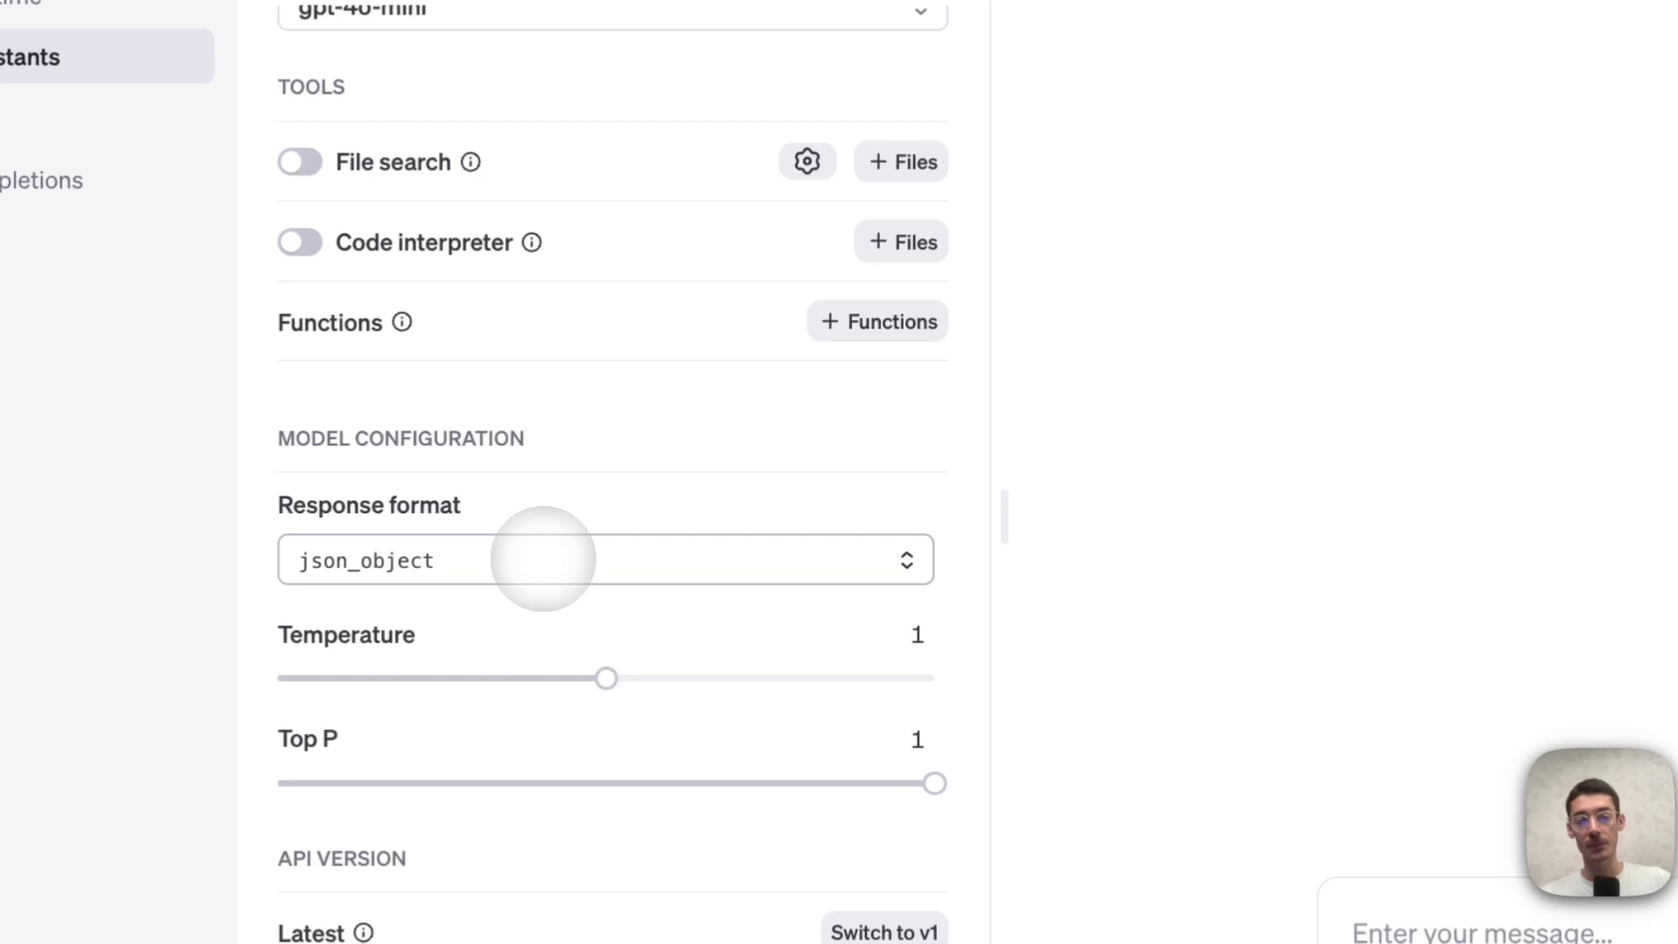
Choose the json_schema response format, look over the example schema in the editor, and cancel without saving
{"action": "left_click", "coordinate": [543, 560]}
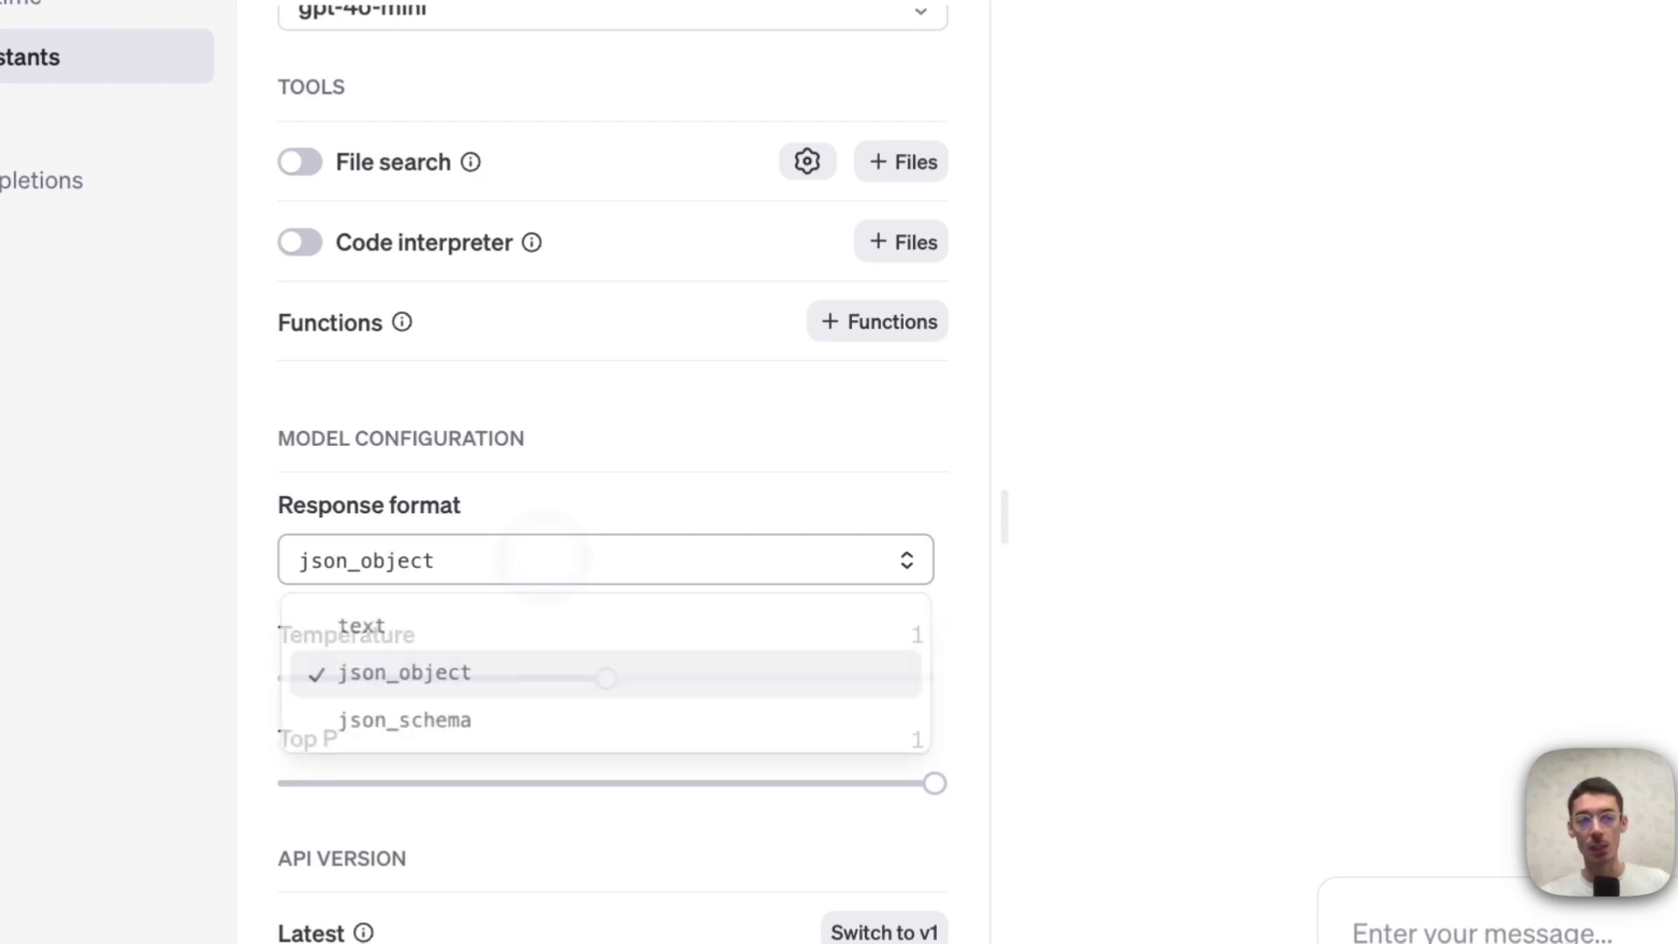
{"action": "left_click", "coordinate": [516, 721]}
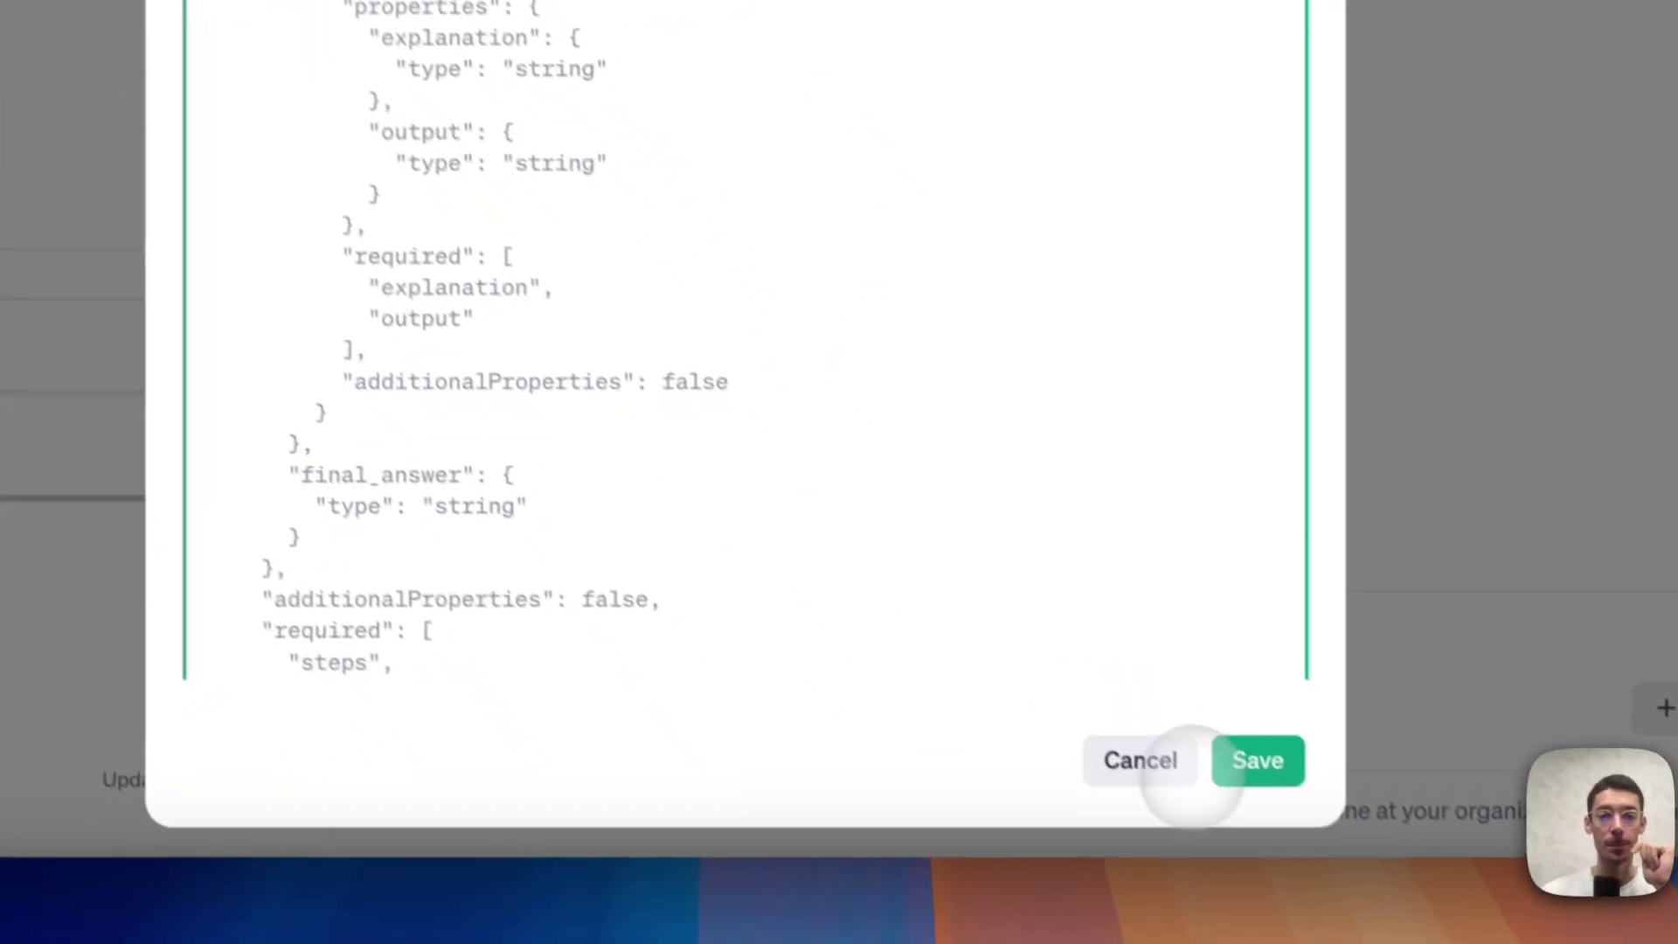
{"action": "left_click", "coordinate": [1142, 748]}
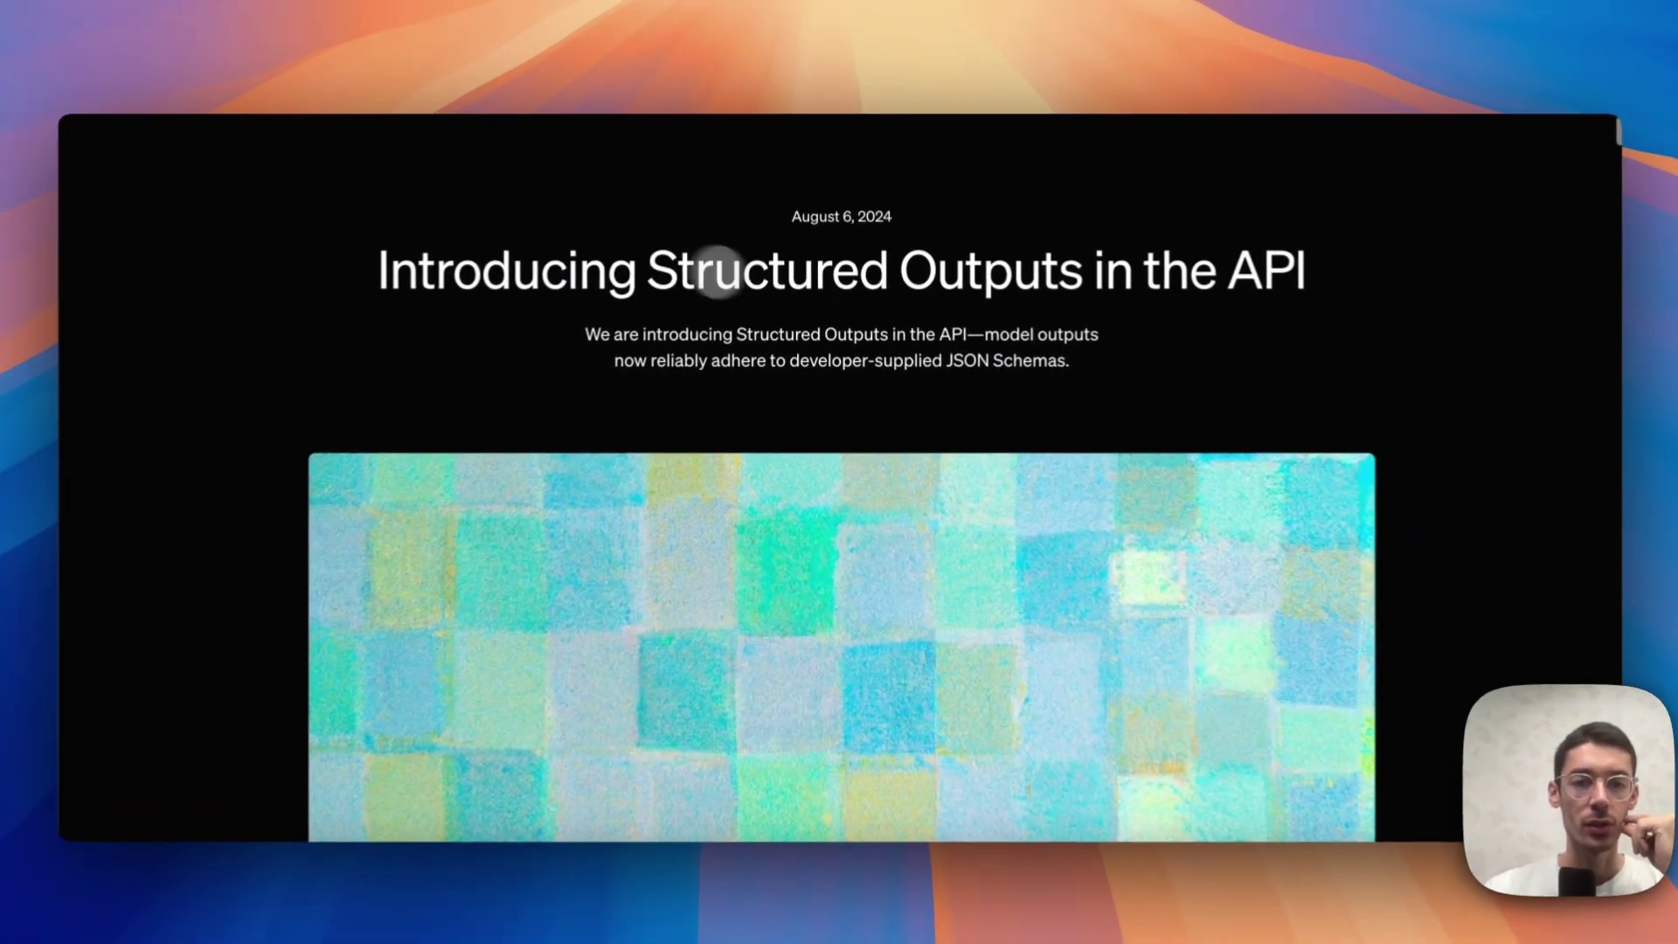
Read OpenAI's "Introducing Structured Outputs in the API" article and compare the chart's prompting-alone scores with Structured Outputs (strict=true)
{"action": "left_click_drag", "start_coordinate": [653, 262], "coordinate": [1297, 266]}
{"action": "scroll", "coordinate": [1031, 313], "scroll_direction": "down", "scroll_amount": 15}
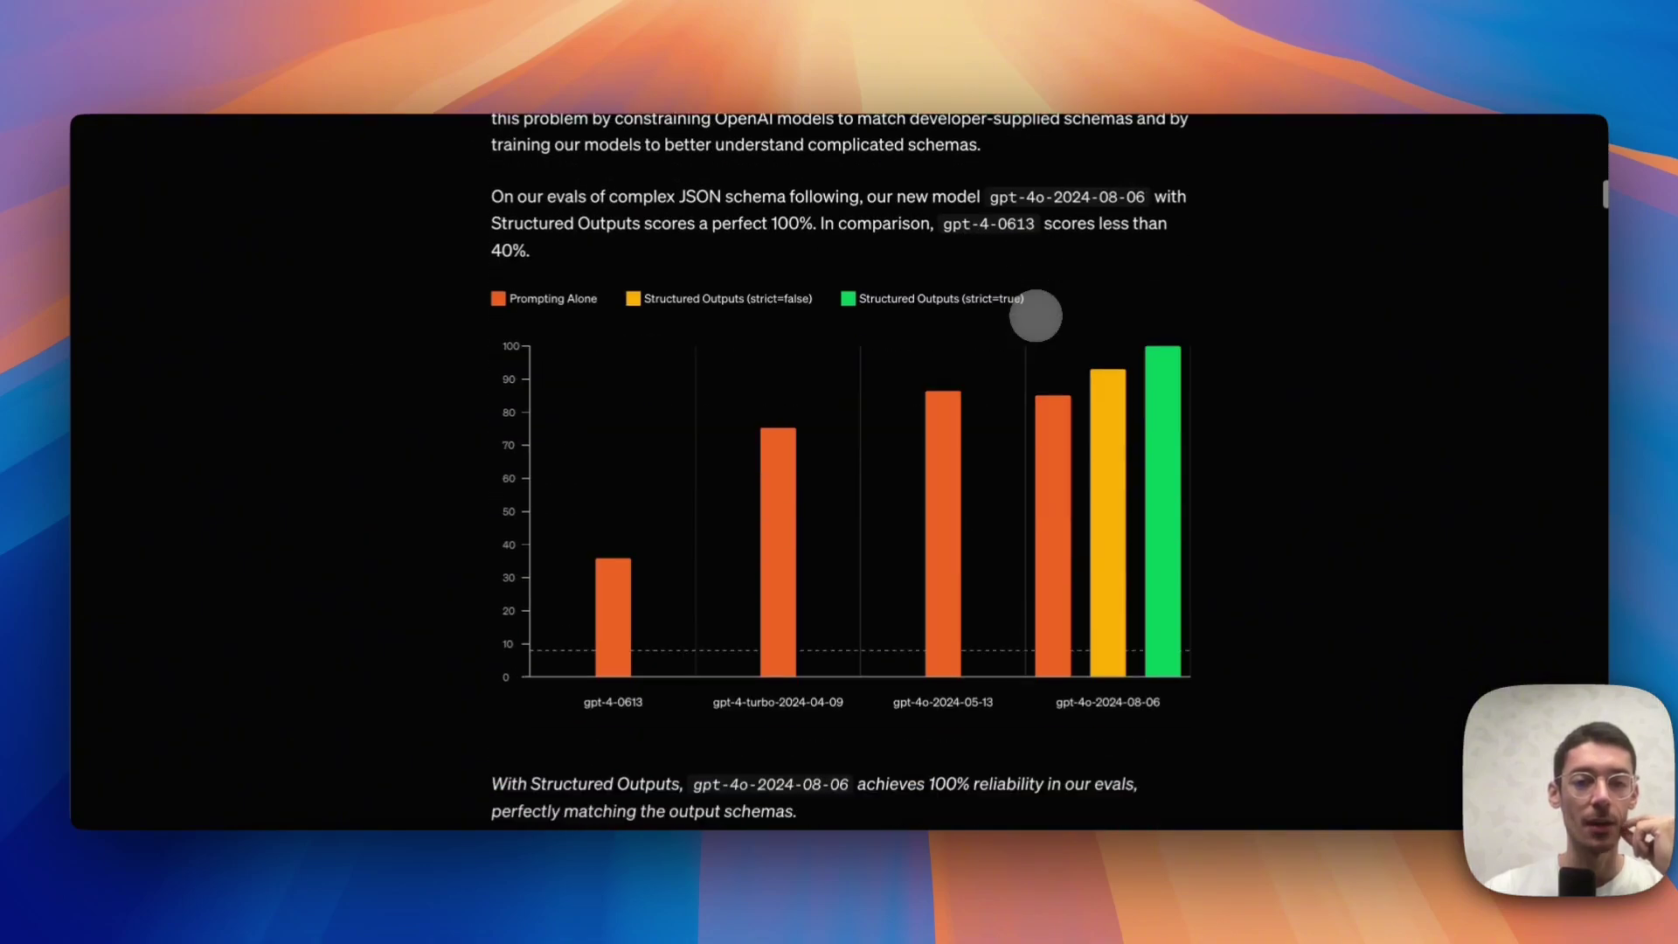
{"action": "scroll", "coordinate": [1086, 233], "scroll_direction": "up", "scroll_amount": 2}
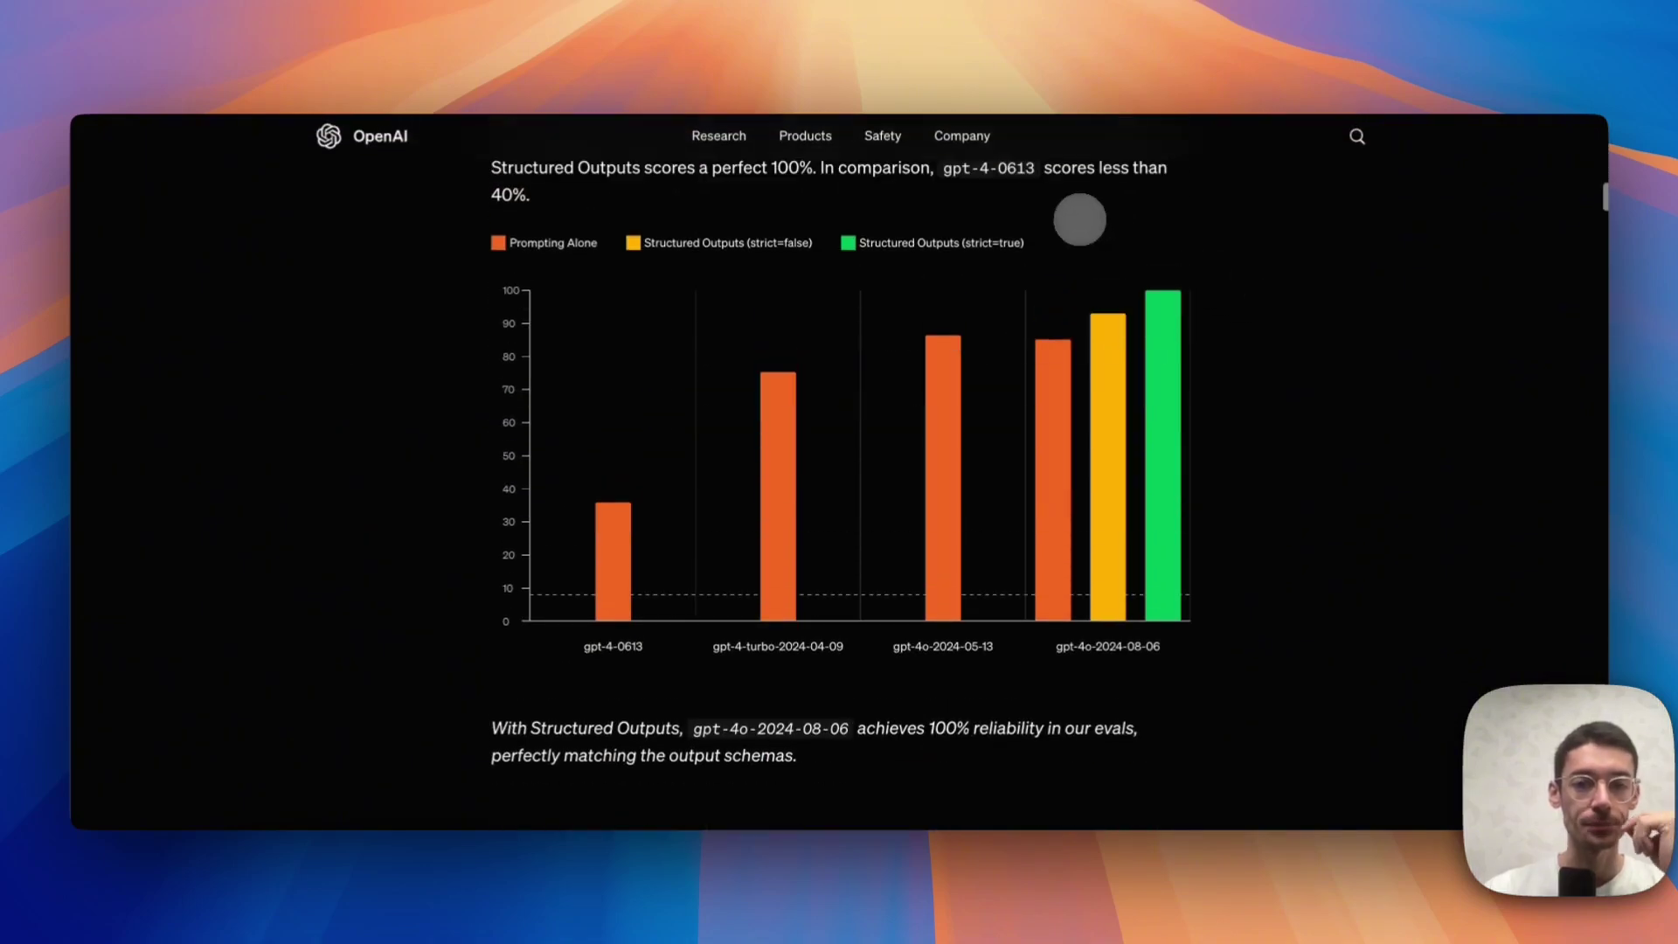
{"action": "left_click_drag", "start_coordinate": [1027, 242], "coordinate": [964, 244]}
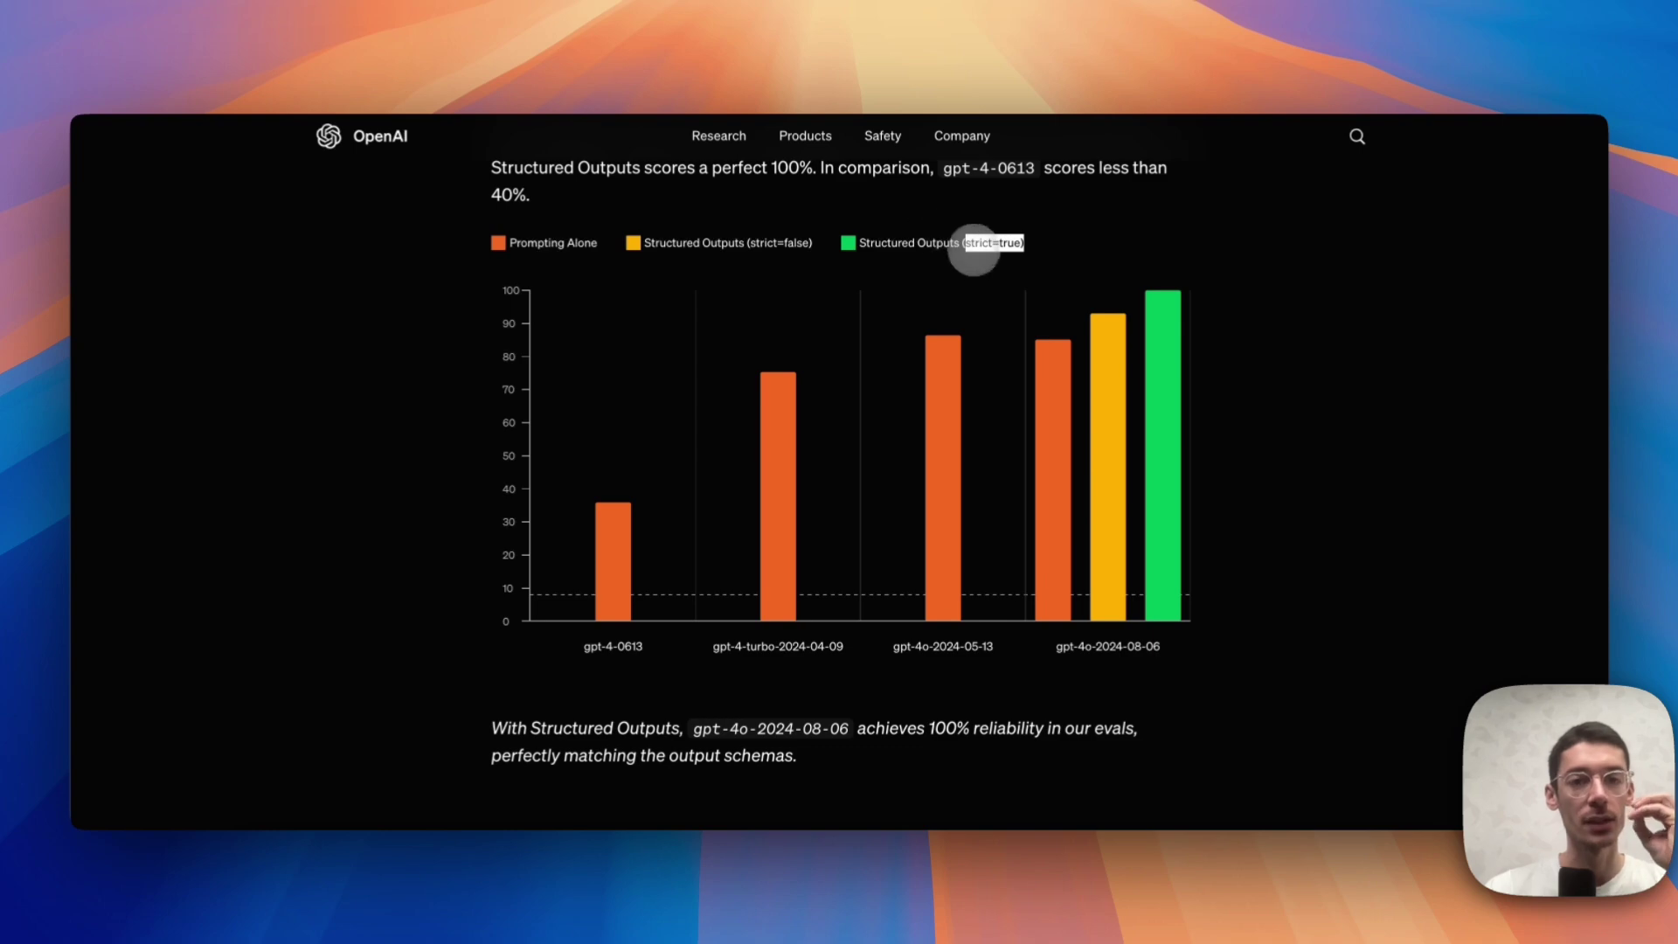
{"action": "mouse_move", "coordinate": [1157, 303]}
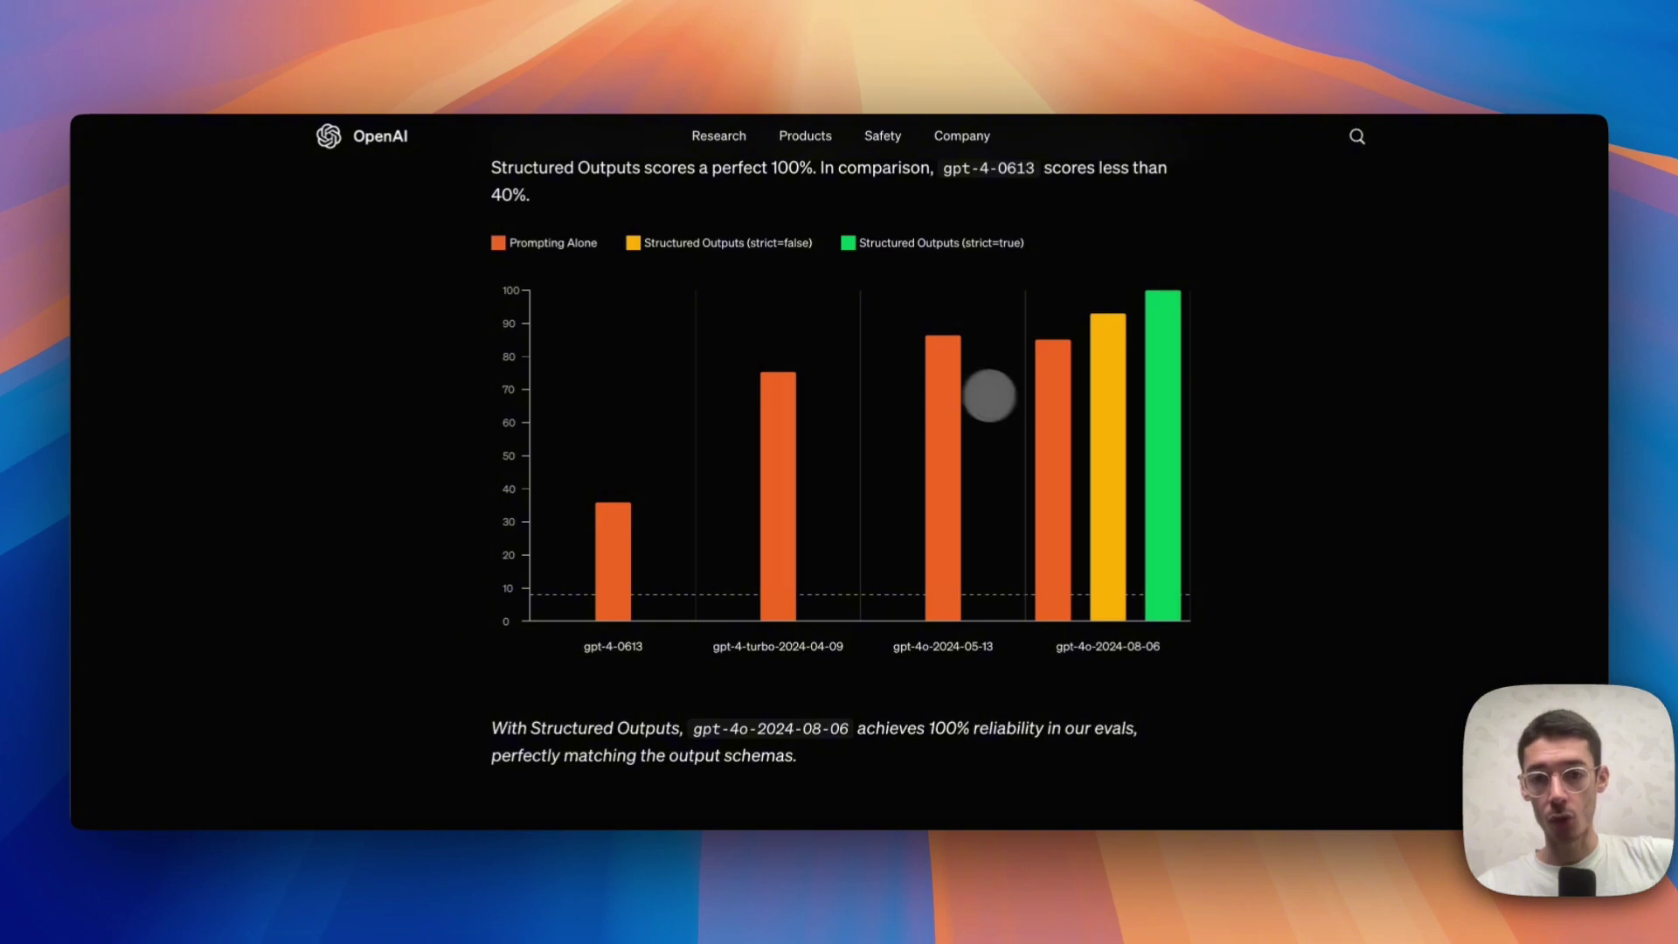
{"action": "mouse_move", "coordinate": [1057, 404]}
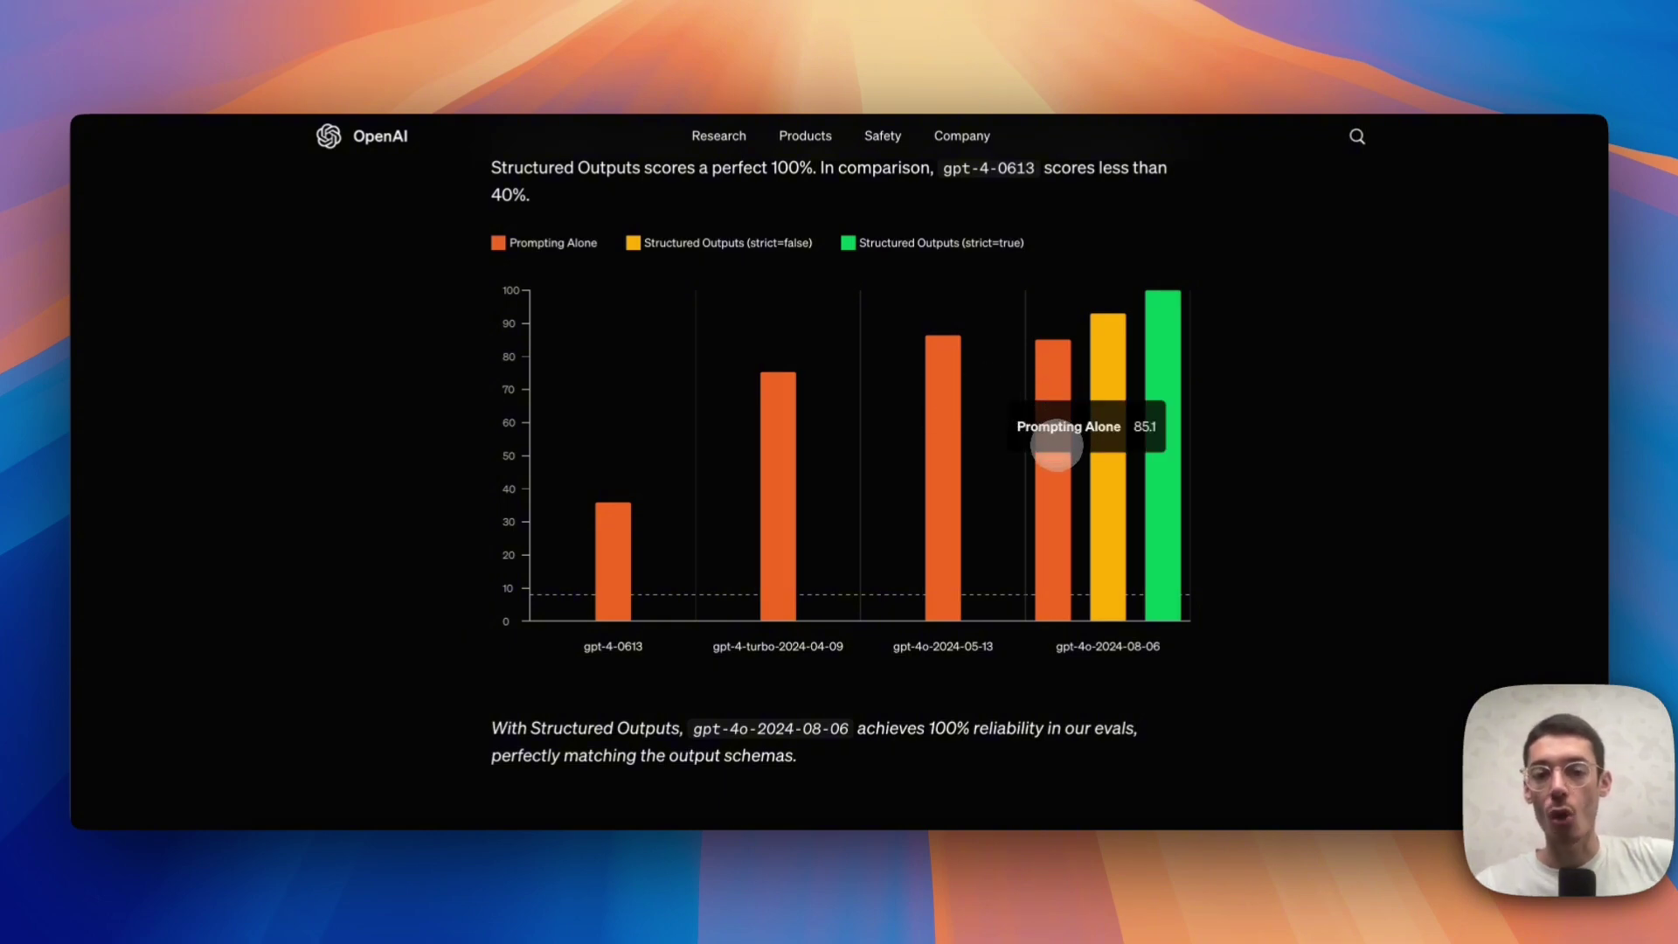
{"action": "mouse_move", "coordinate": [959, 409]}
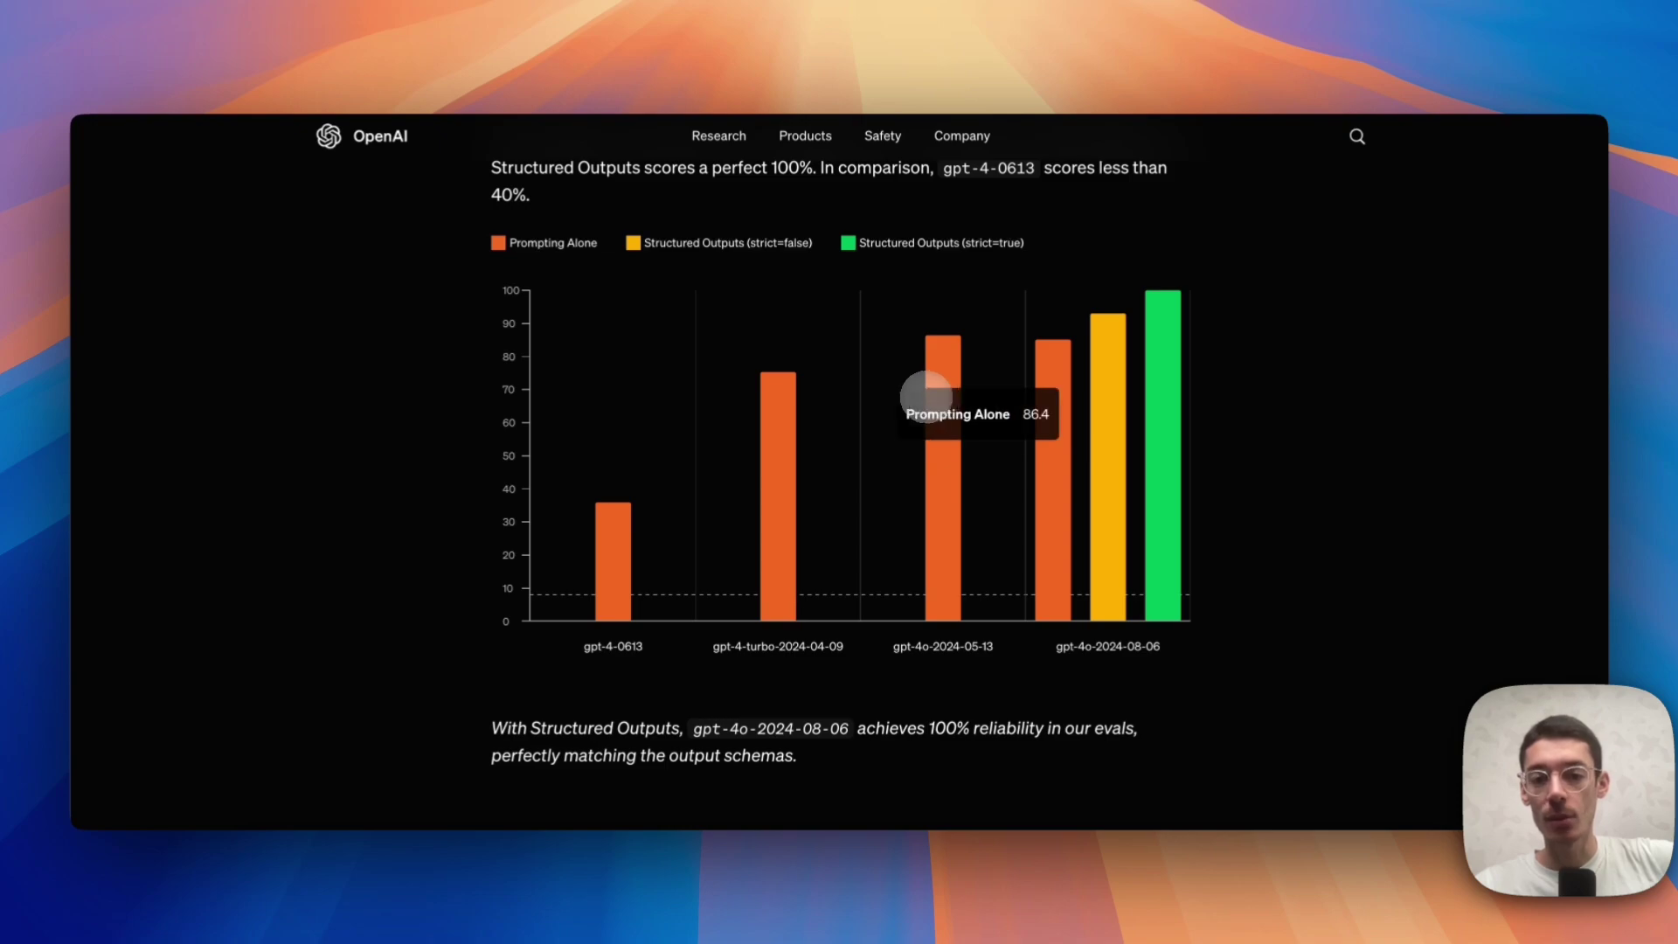
{"action": "mouse_move", "coordinate": [1168, 359]}
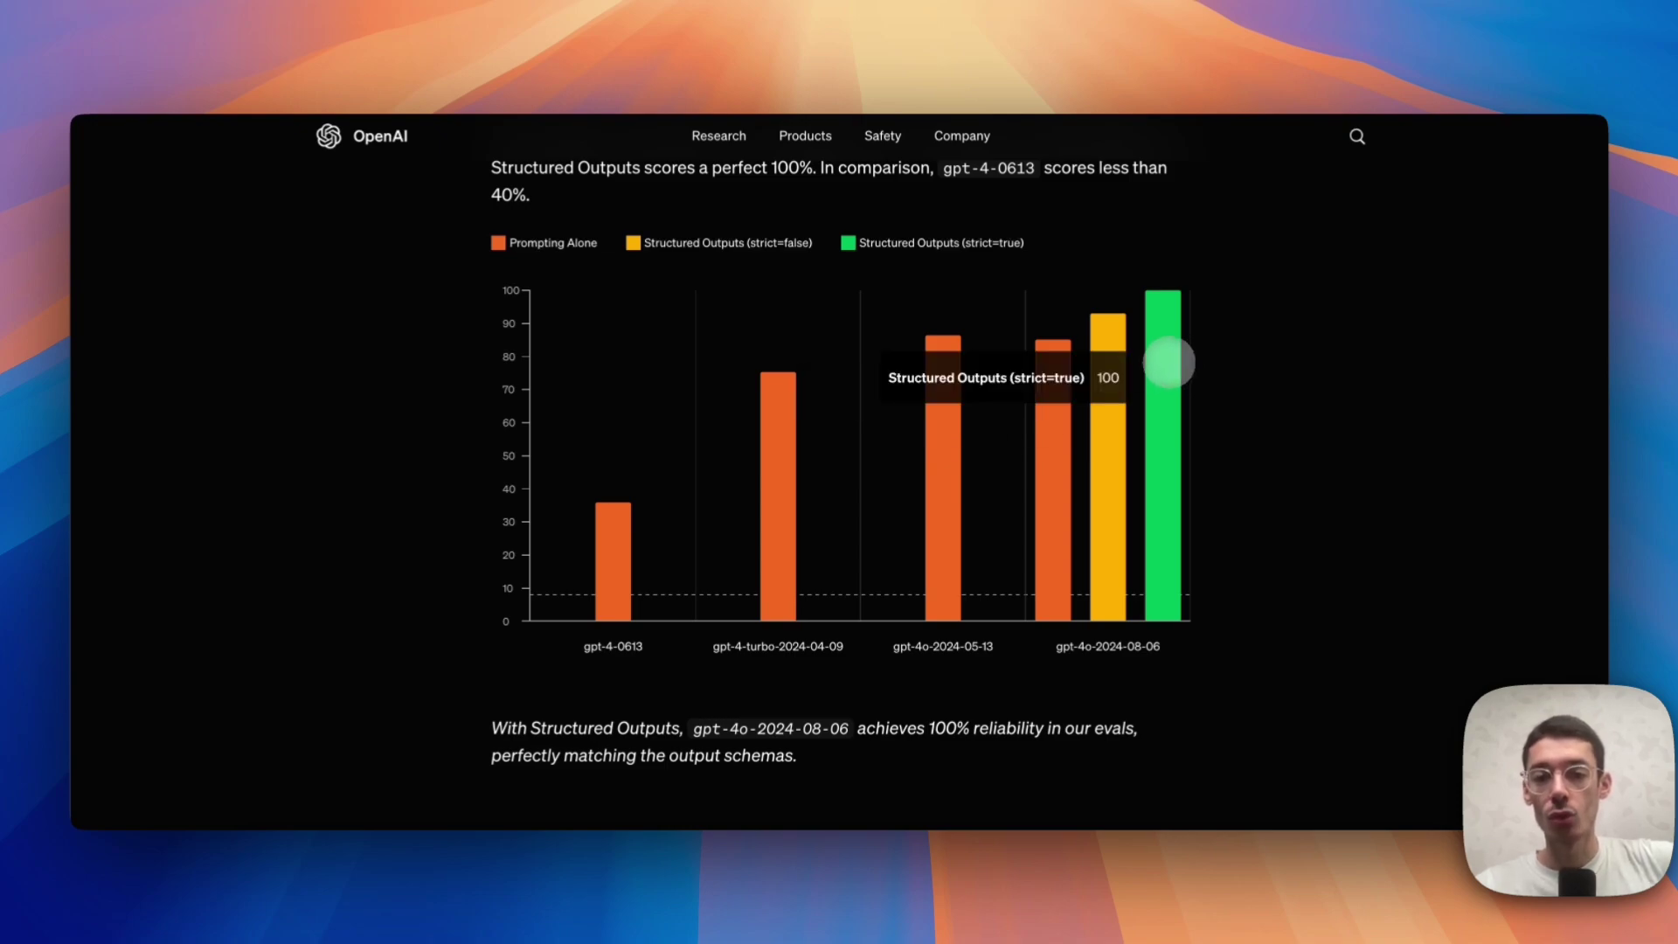
{"action": "scroll", "coordinate": [1172, 390], "scroll_direction": "down", "scroll_amount": 7}
{"action": "scroll", "coordinate": [1172, 390], "scroll_direction": "up", "scroll_amount": 13}
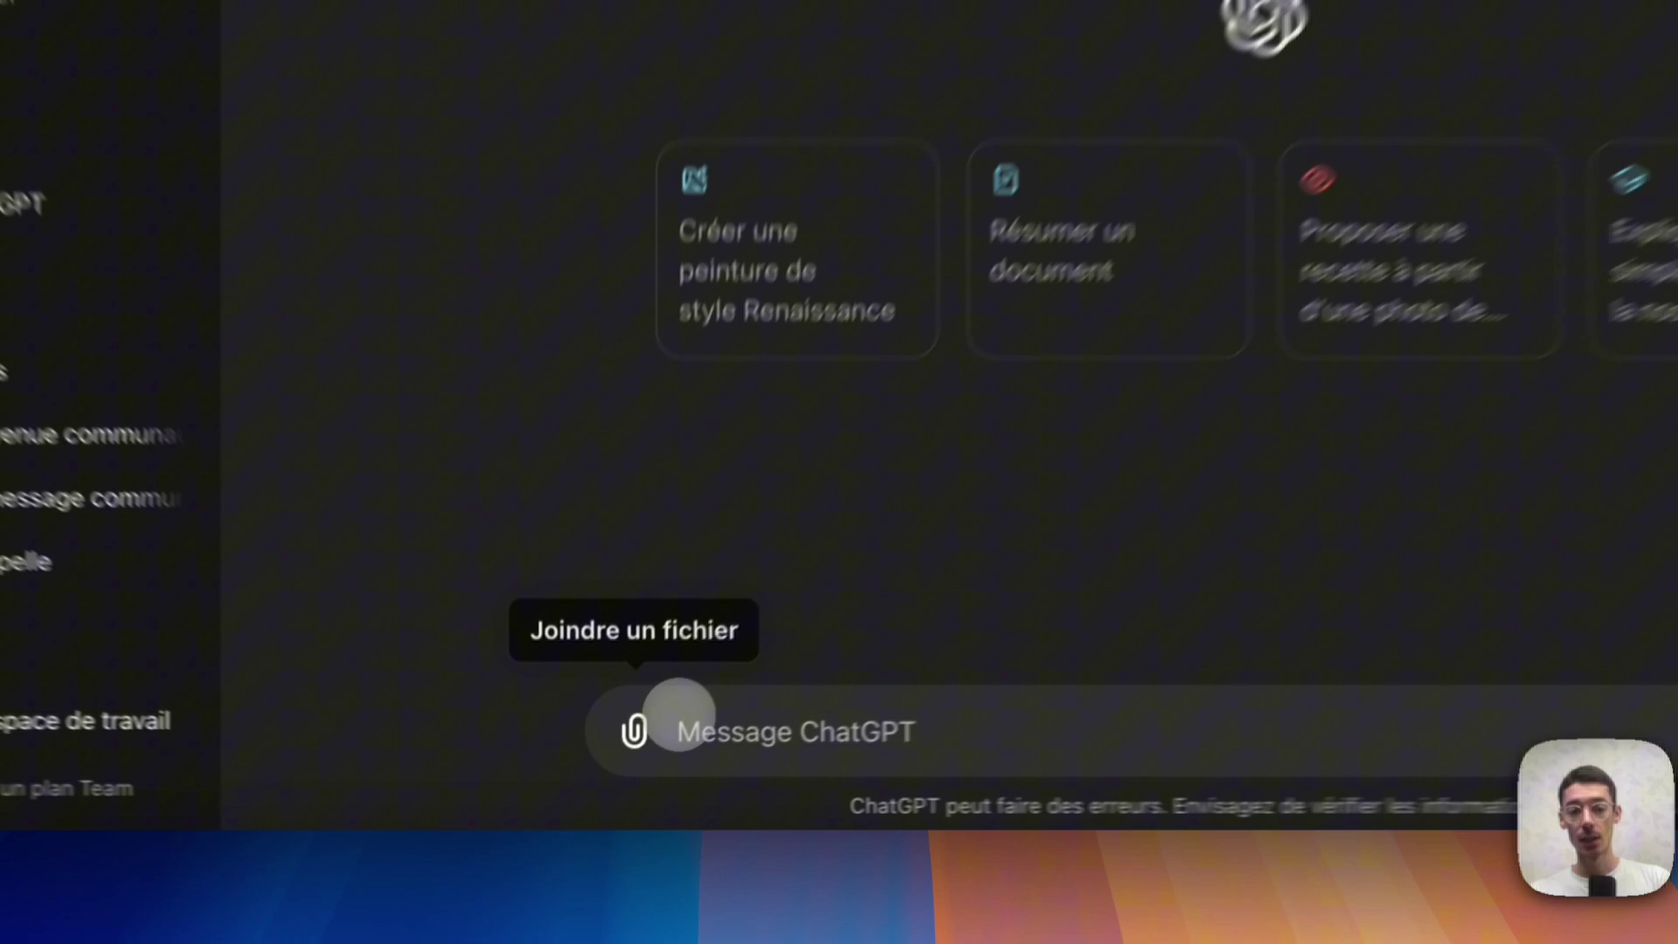
Check ChatGPT's file attachment sources and the Prompt Flux assistant's file search upload dialog in the Playground, closing both without attaching anything
{"action": "left_click", "coordinate": [599, 770]}
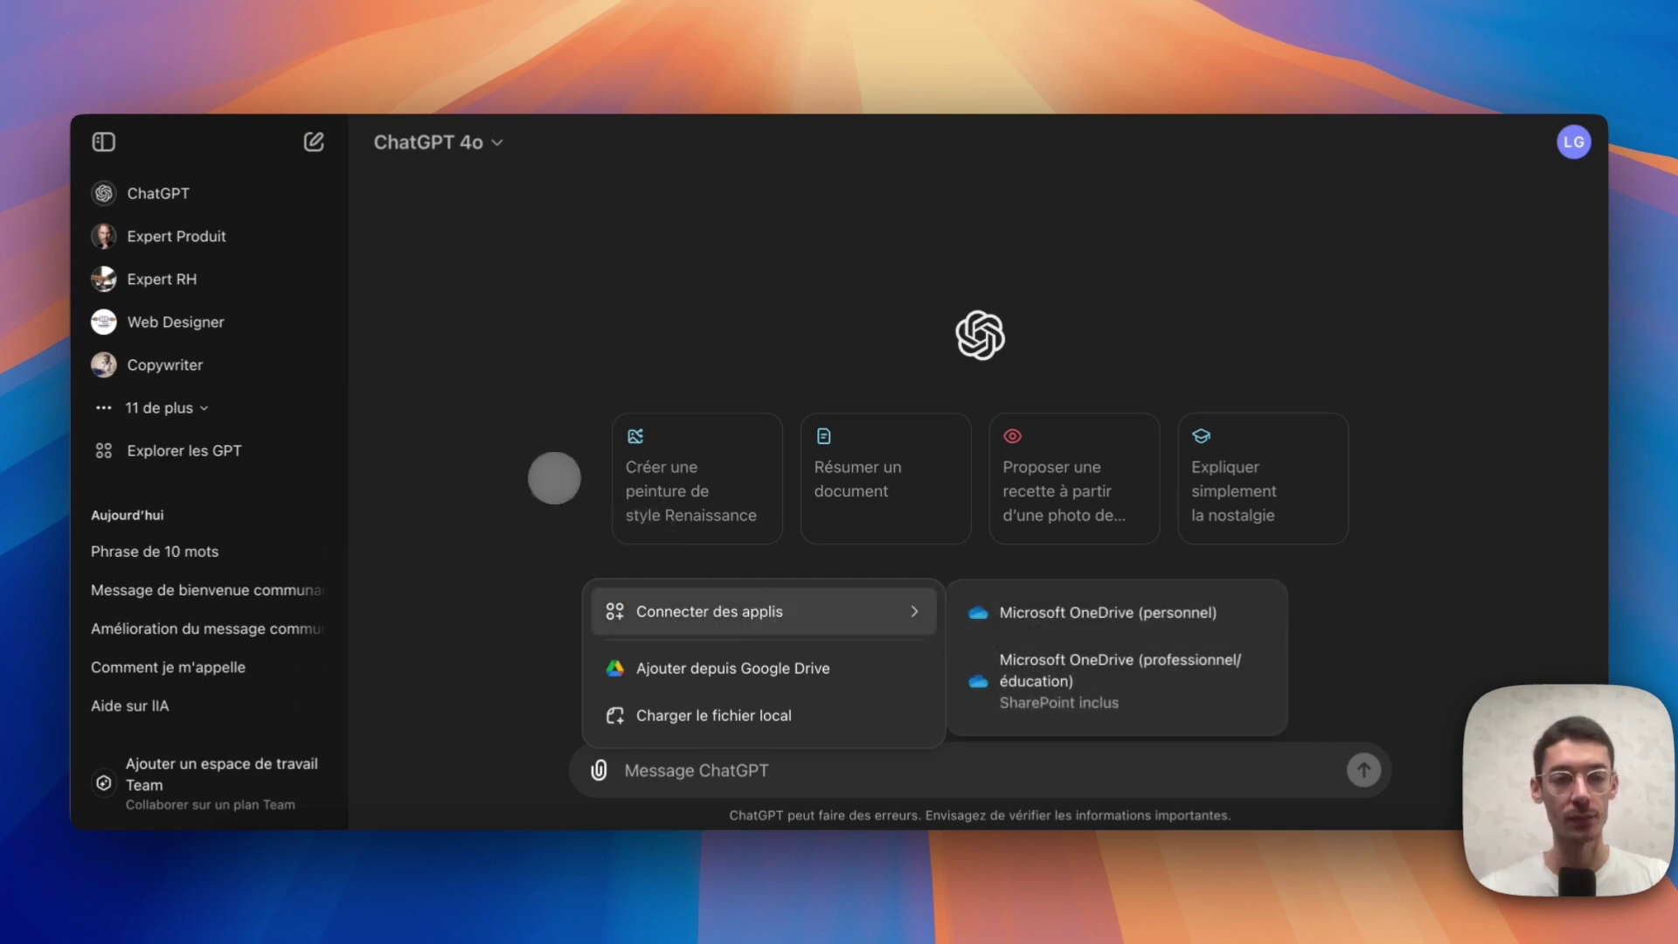
{"action": "left_click", "coordinate": [548, 478]}
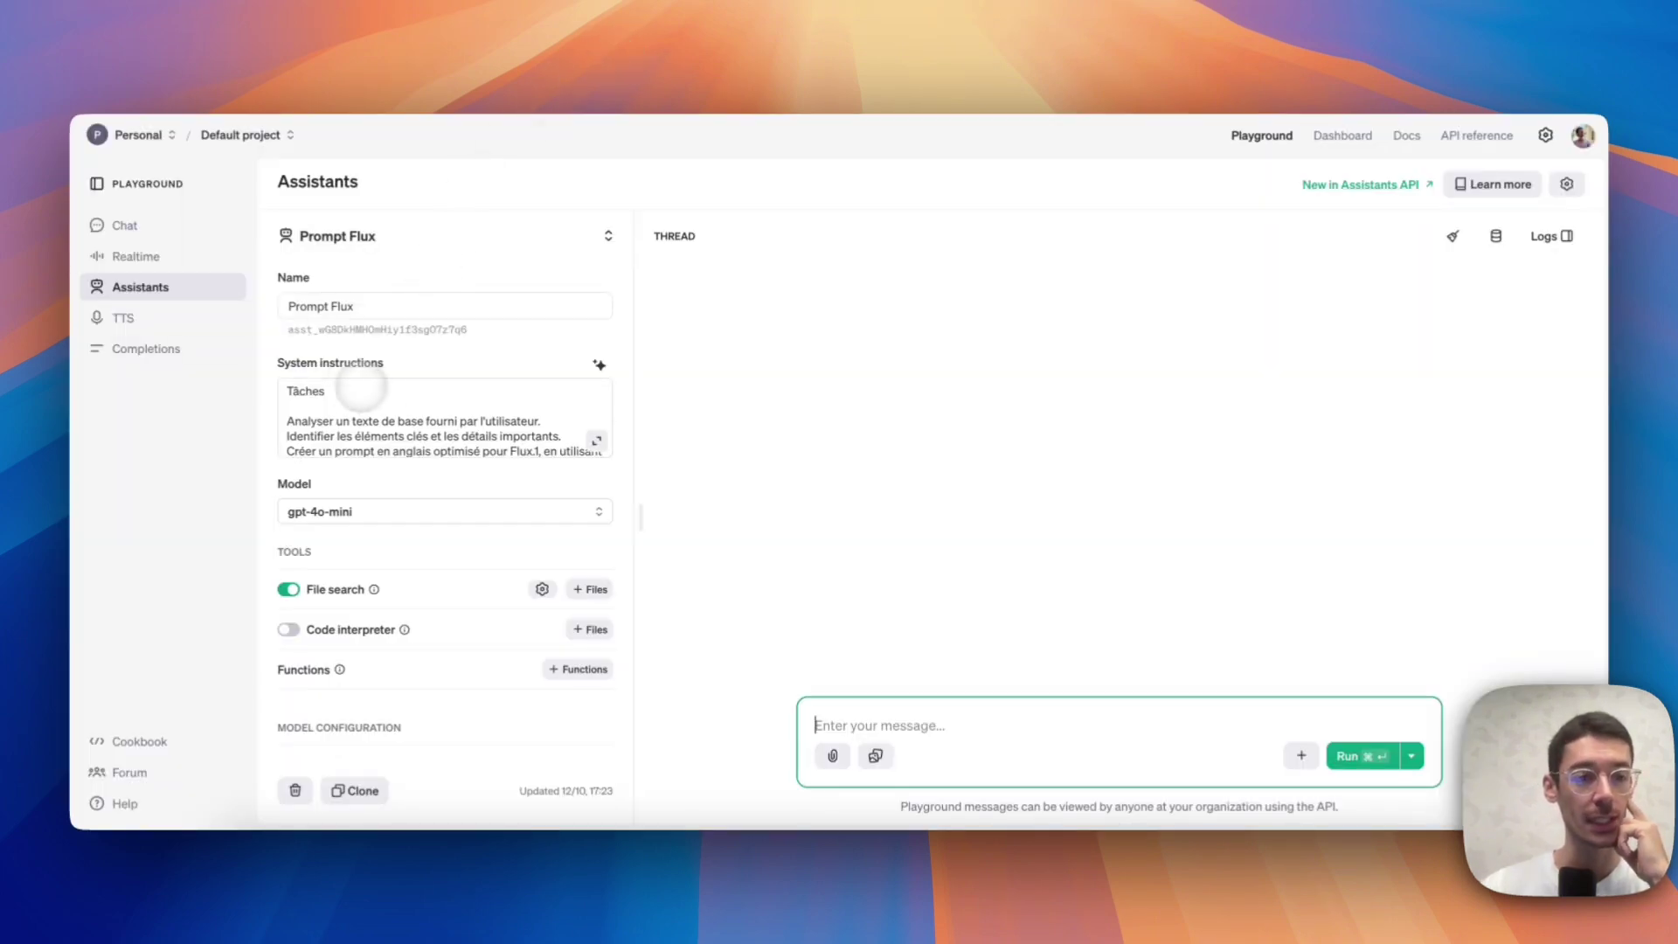
{"action": "scroll", "coordinate": [455, 552], "scroll_direction": "down", "scroll_amount": 2}
{"action": "left_click", "coordinate": [517, 492]}
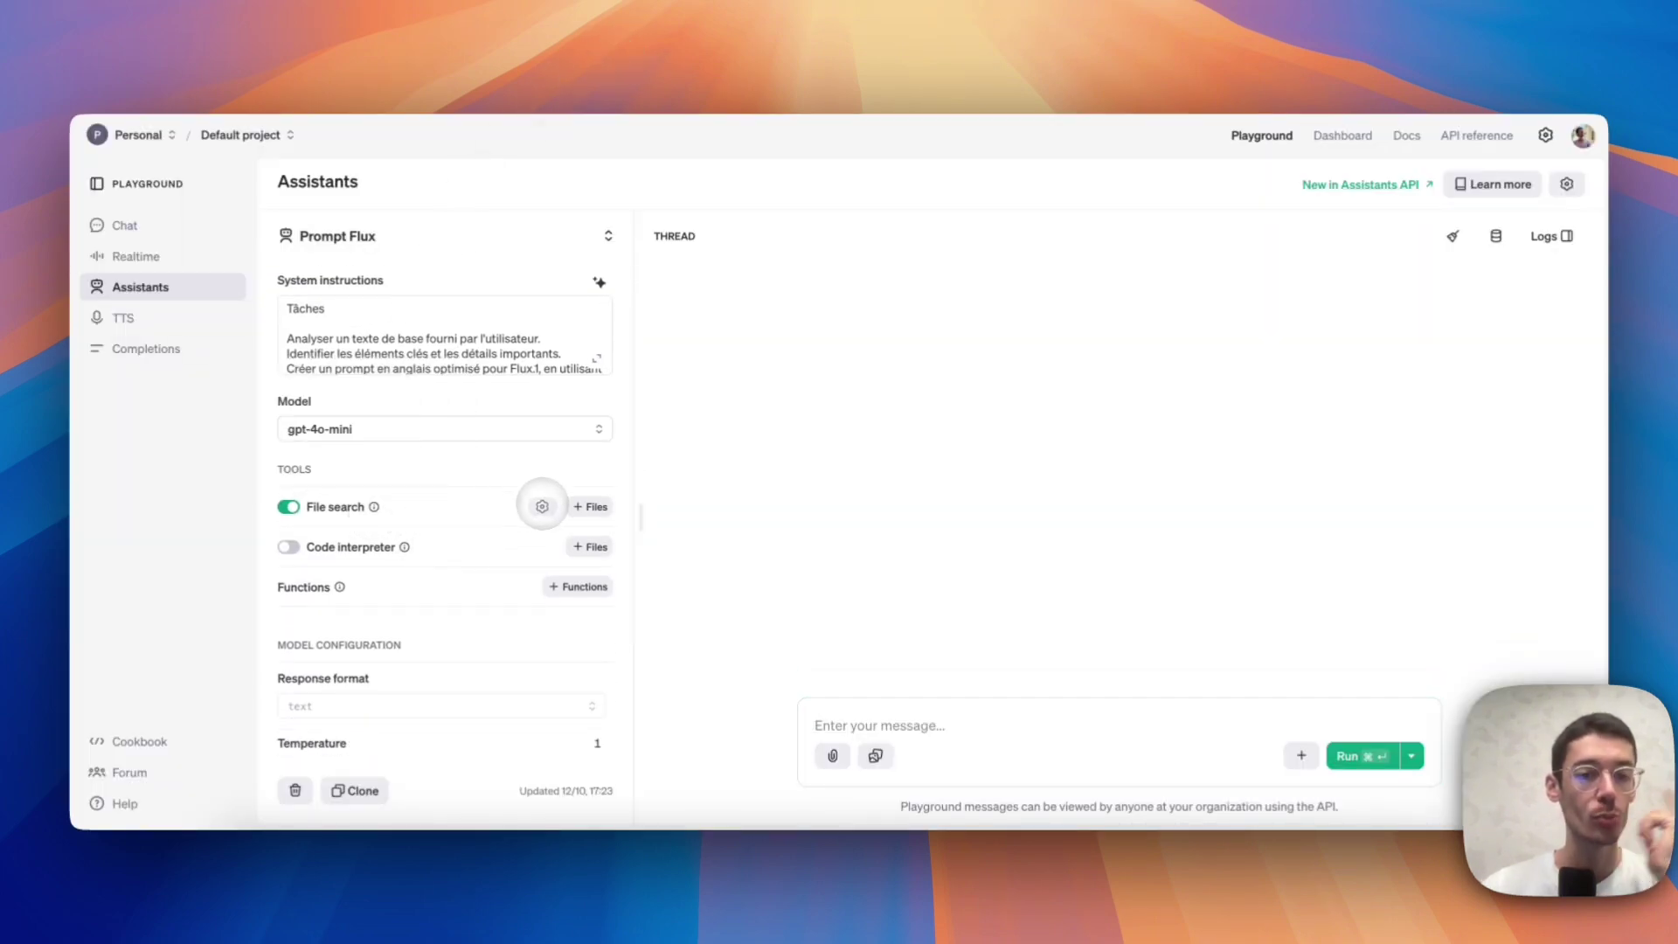
{"action": "left_click", "coordinate": [542, 506]}
{"action": "left_click", "coordinate": [568, 505]}
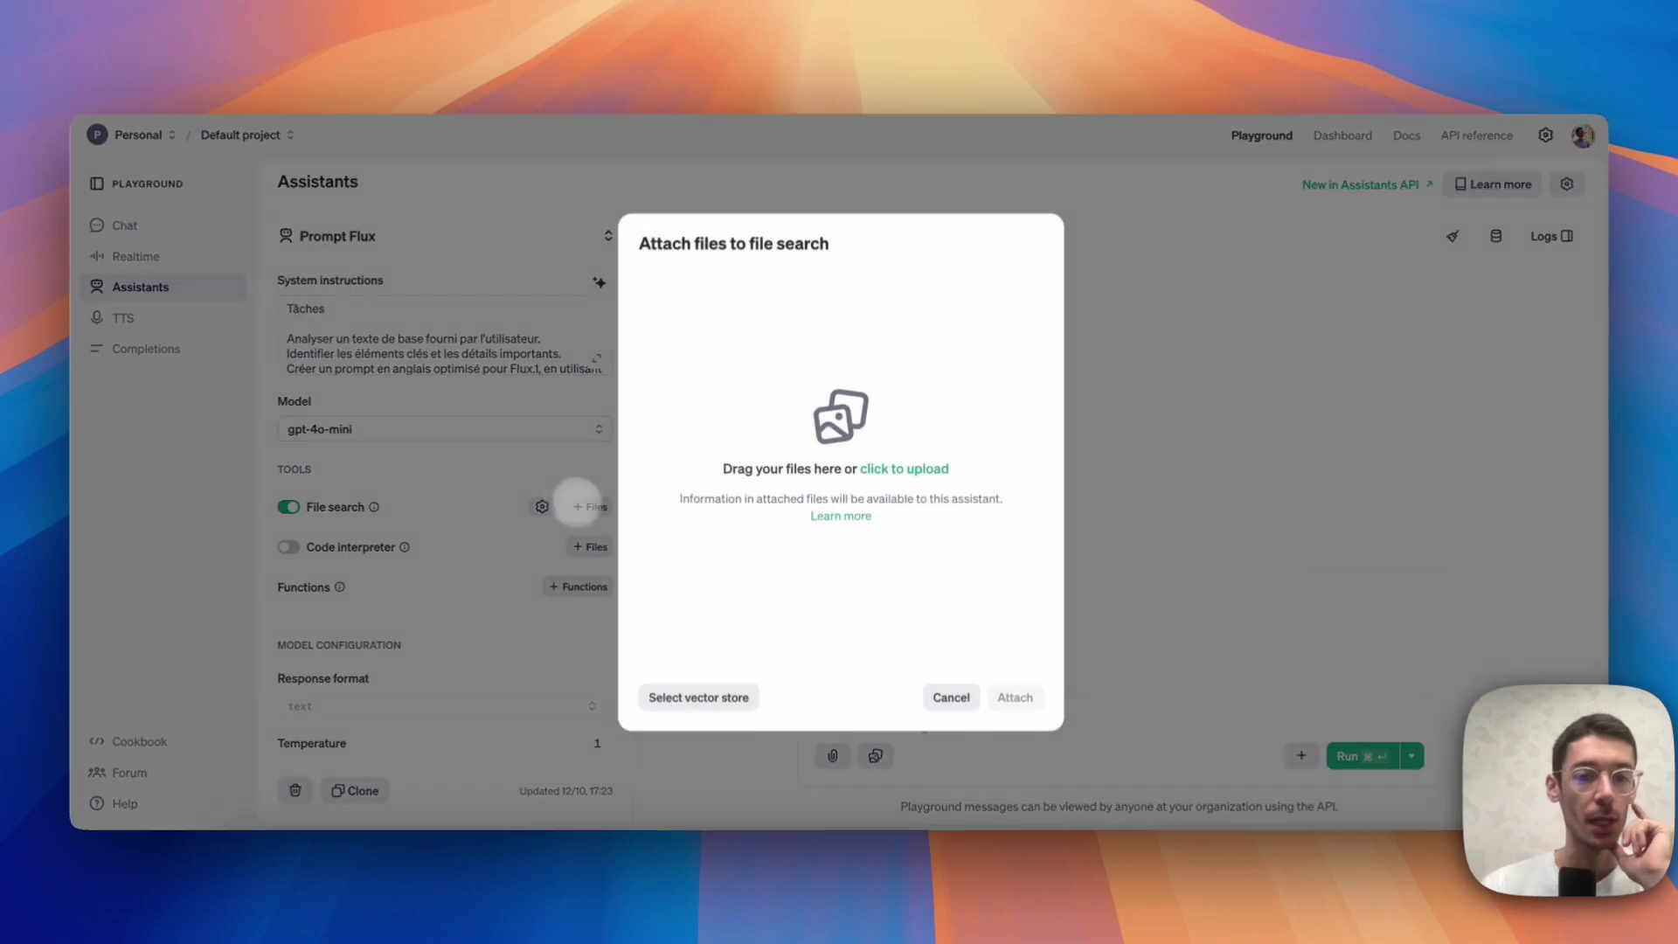
{"action": "key", "text": "Escape"}
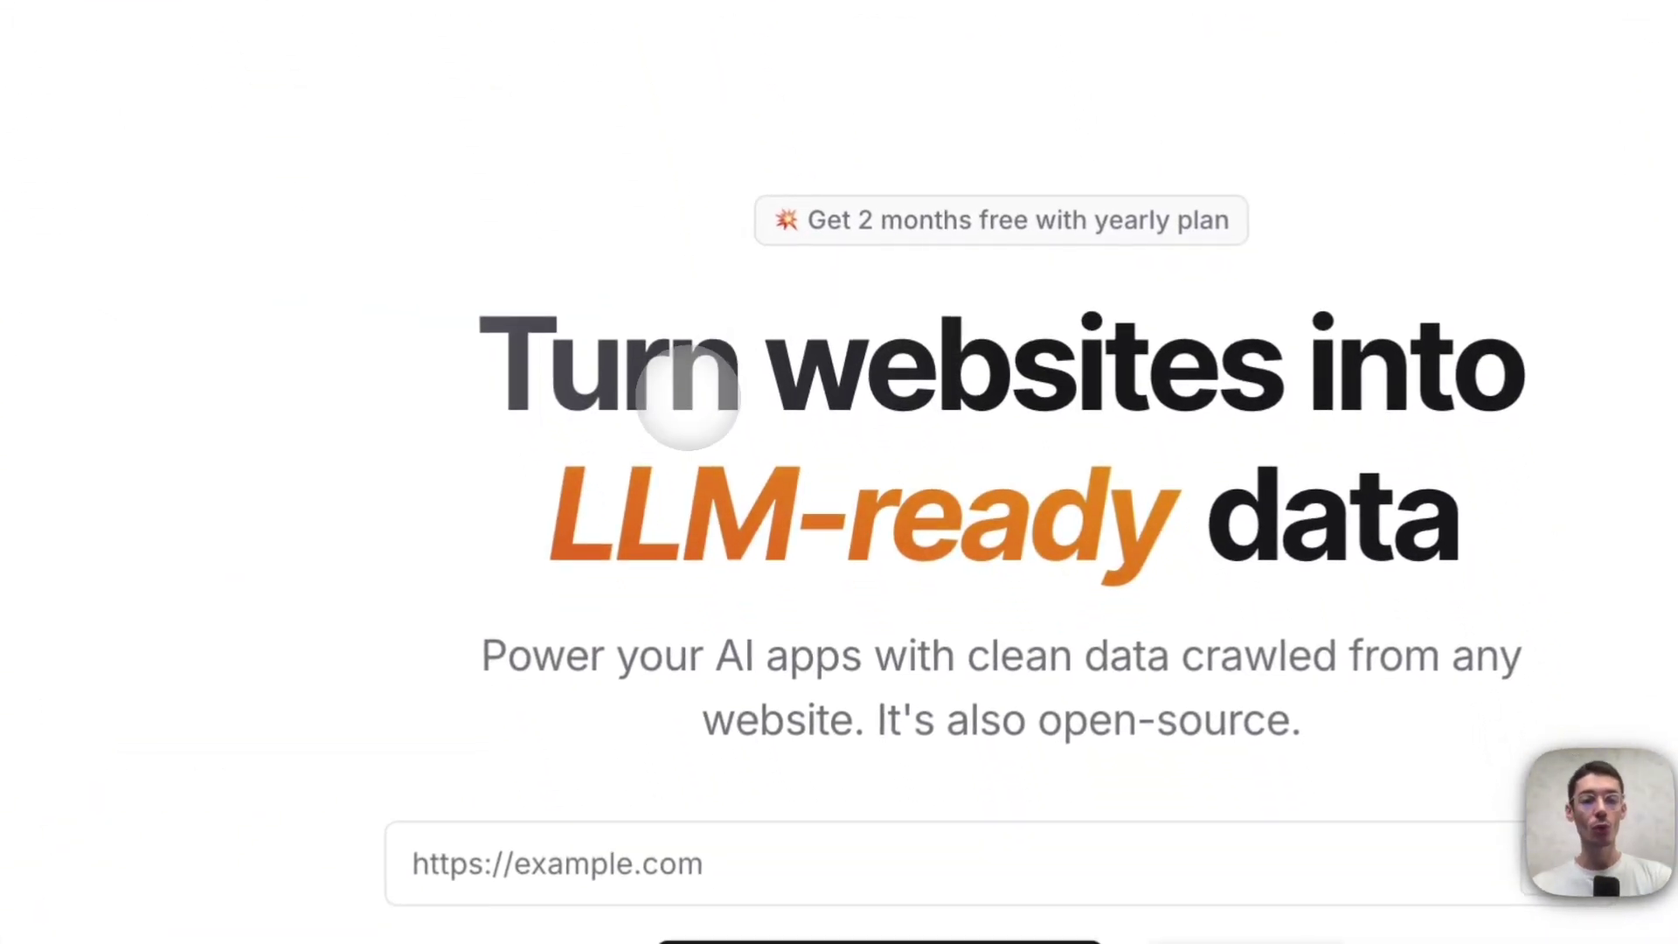
Examine Firecrawl's home page, from the LLM-ready data headline to the example of website content converted to markdown
{"action": "left_click_drag", "start_coordinate": [861, 468], "coordinate": [1070, 489]}
{"action": "scroll", "coordinate": [900, 463], "scroll_direction": "down", "scroll_amount": 3}
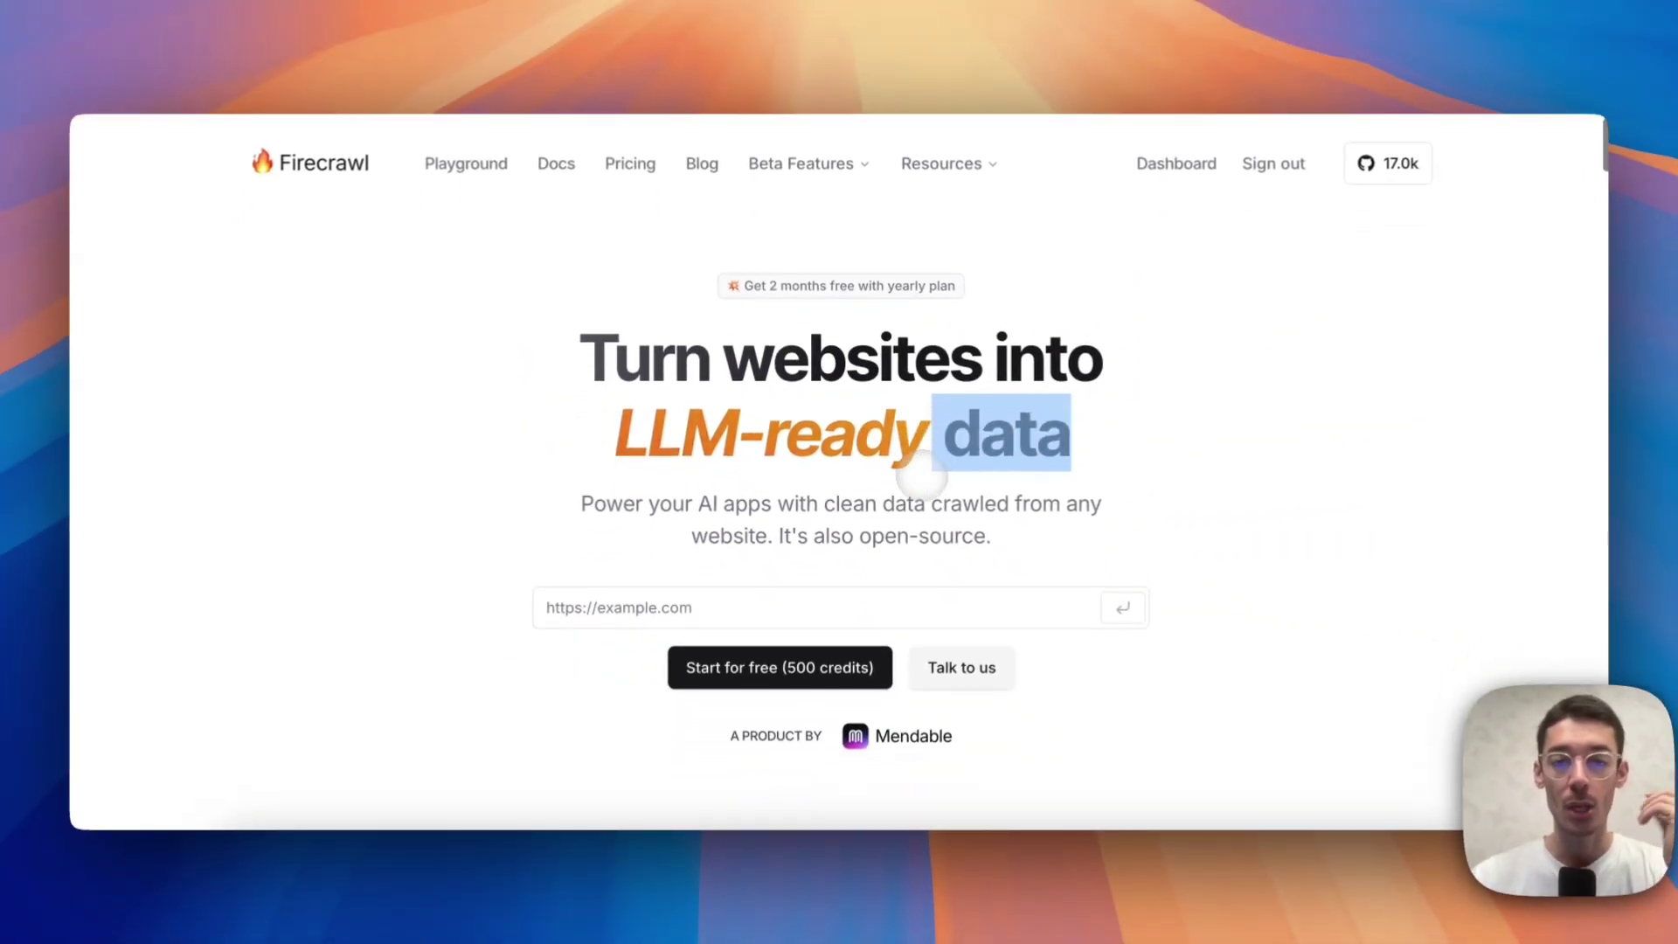
{"action": "scroll", "coordinate": [777, 489], "scroll_direction": "down", "scroll_amount": 10}
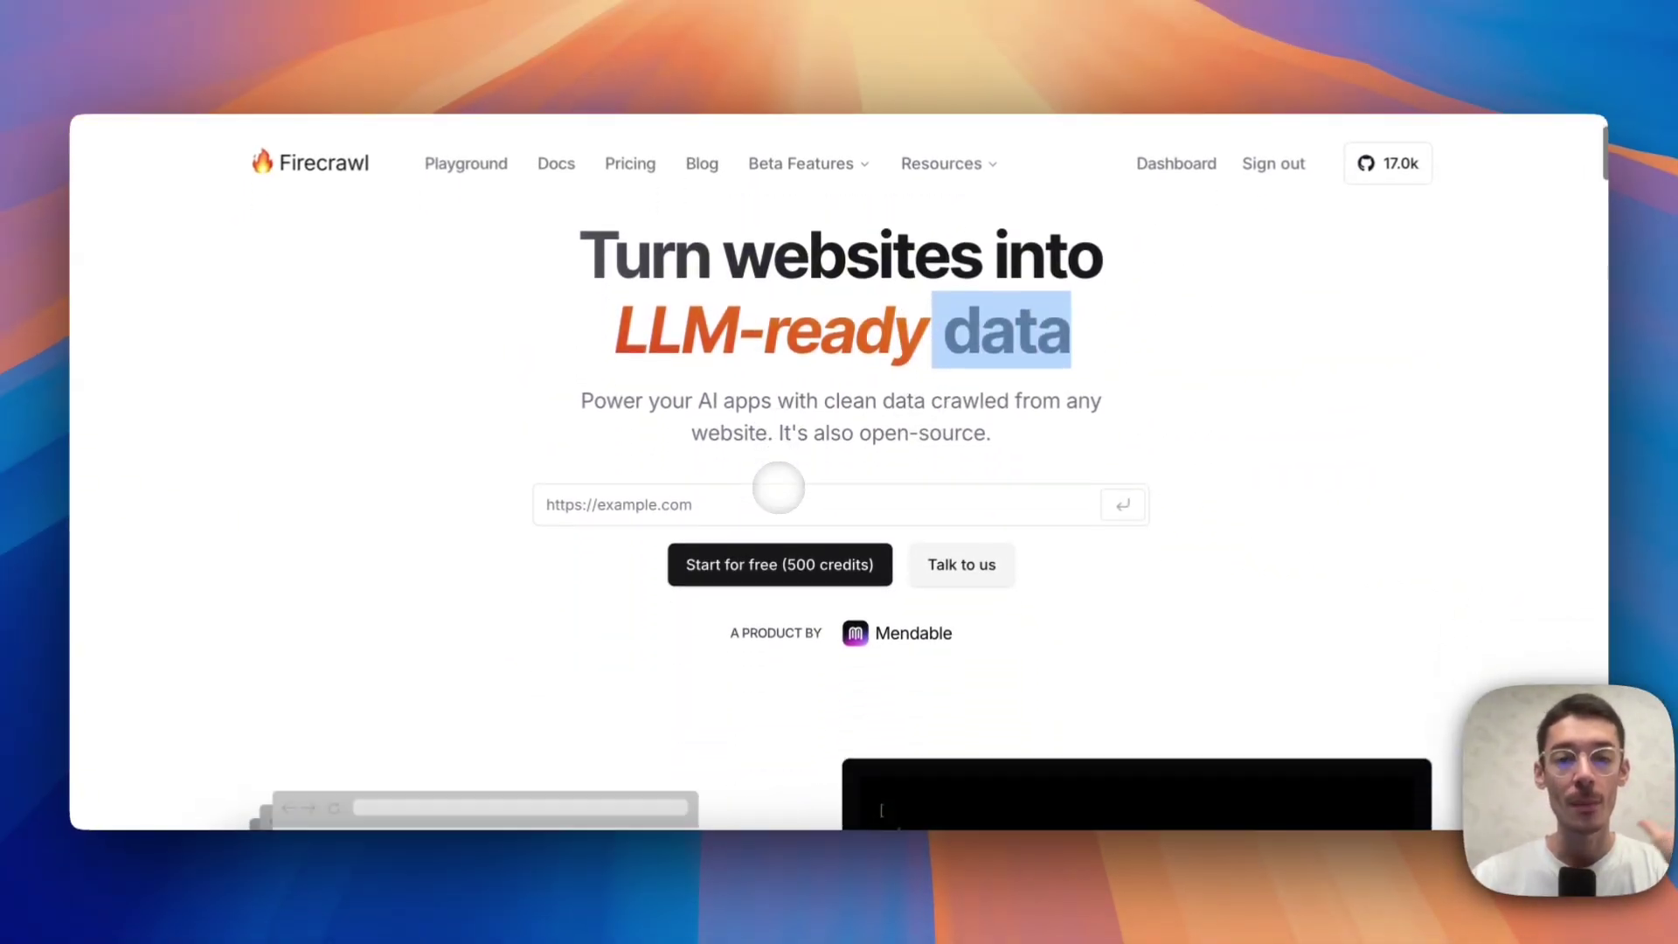
{"action": "scroll", "coordinate": [793, 445], "scroll_direction": "down", "scroll_amount": 3}
{"action": "scroll", "coordinate": [794, 437], "scroll_direction": "up", "scroll_amount": 1}
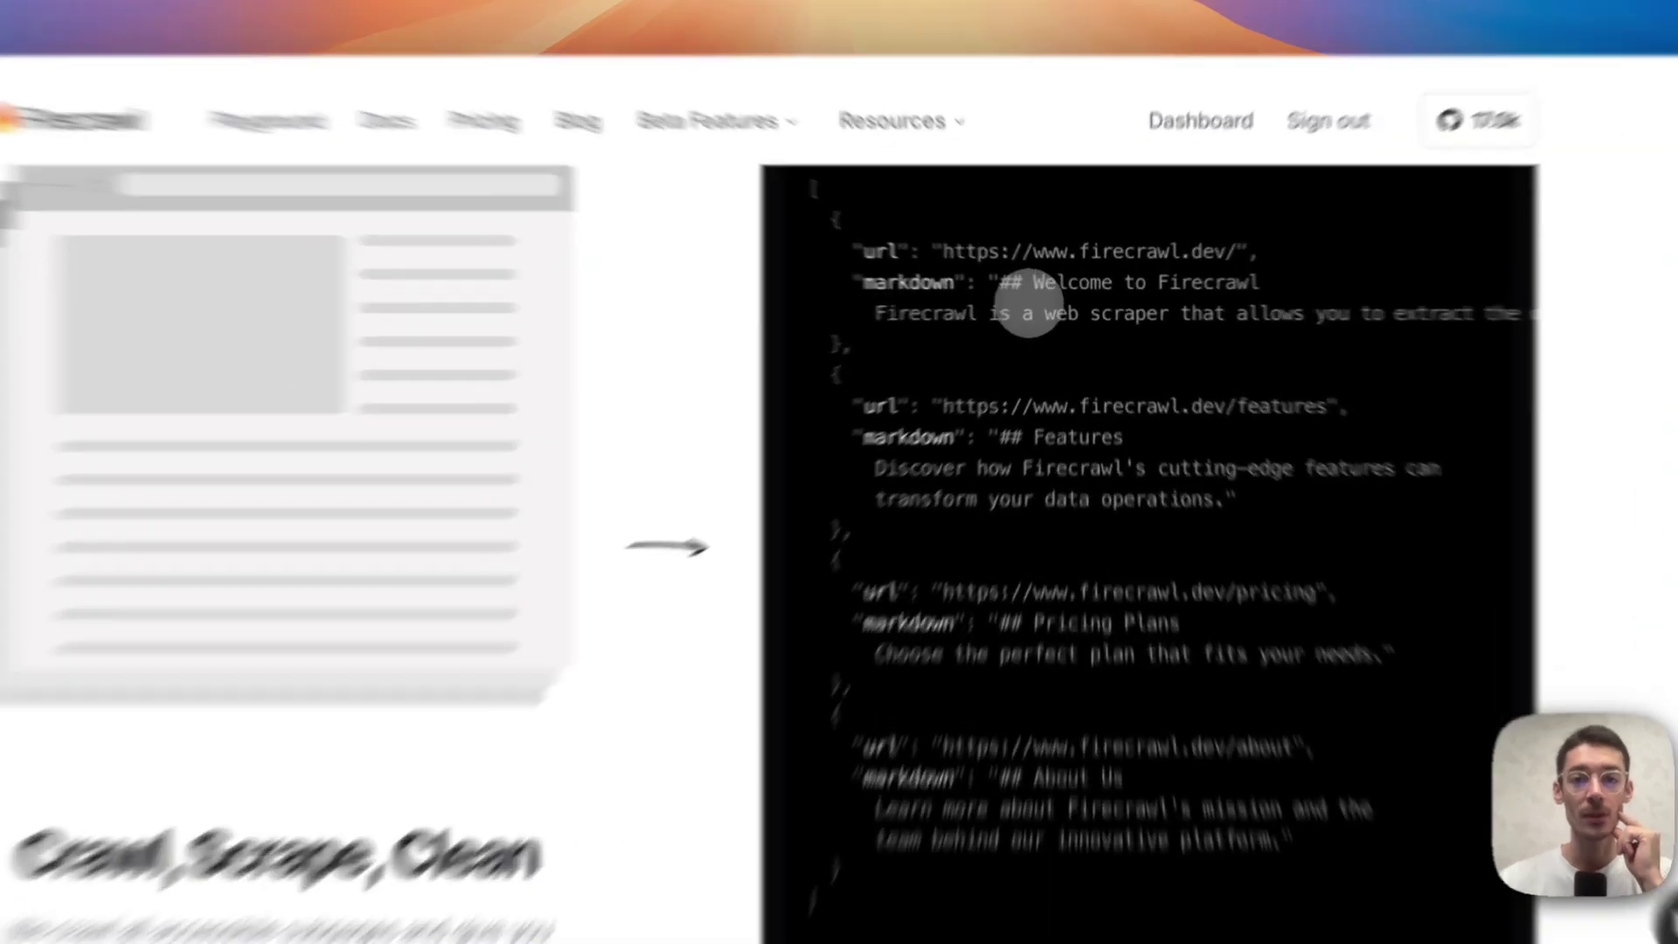
{"action": "left_click_drag", "start_coordinate": [1031, 283], "coordinate": [1109, 313]}
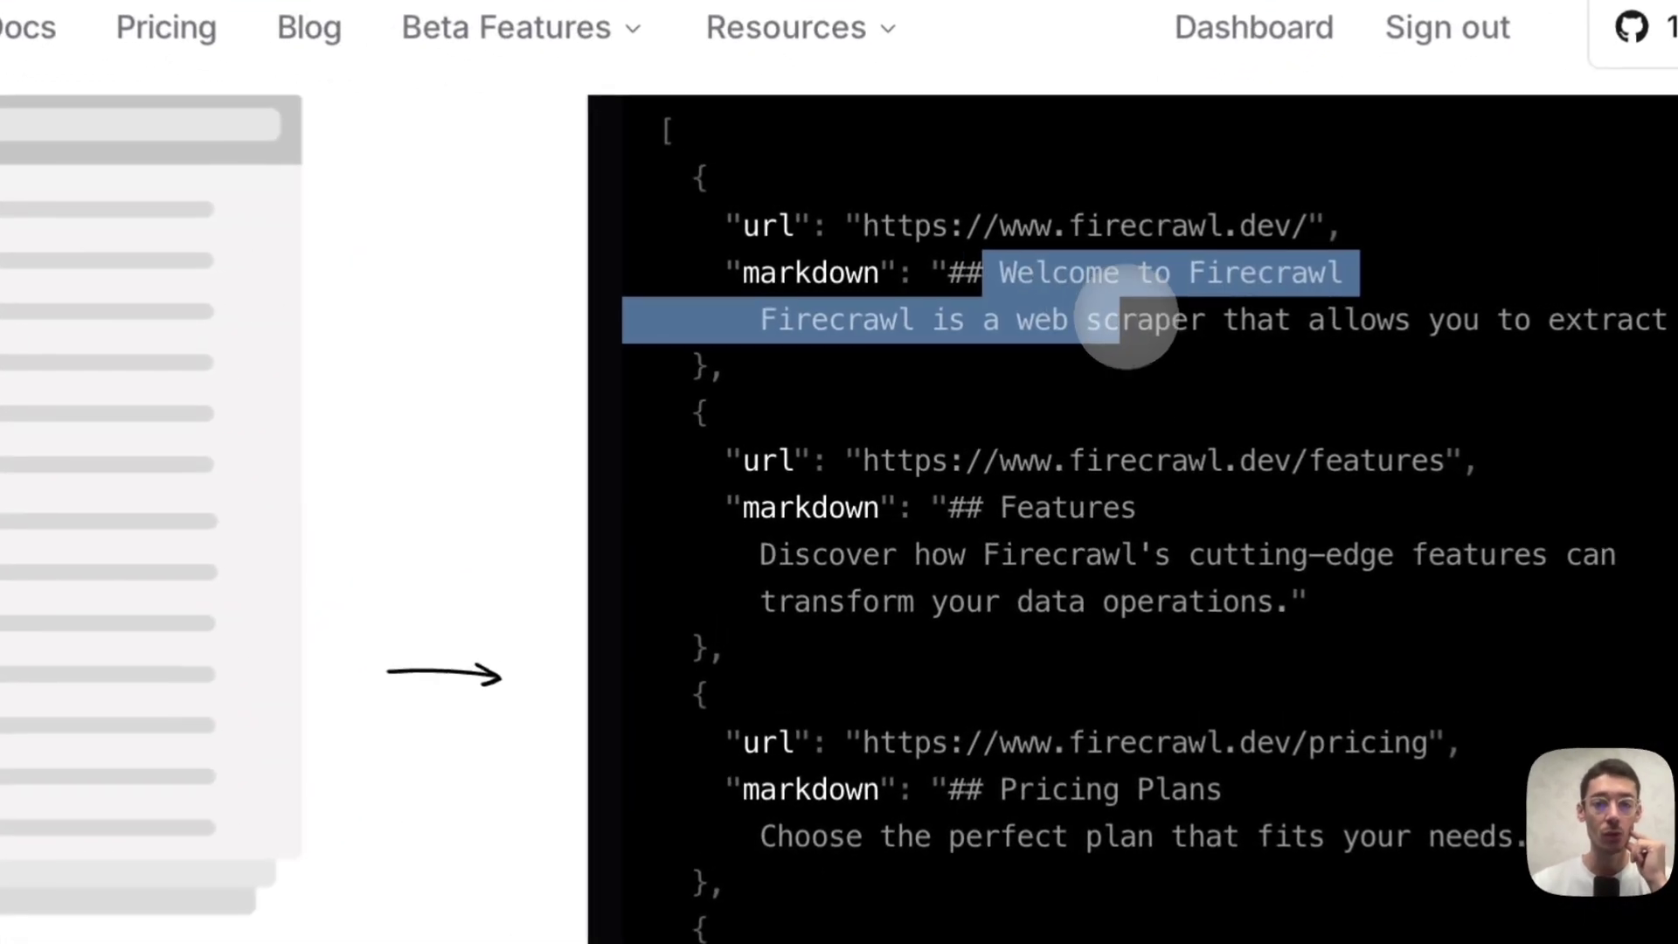
{"action": "scroll", "coordinate": [584, 556], "scroll_direction": "up", "scroll_amount": 10}
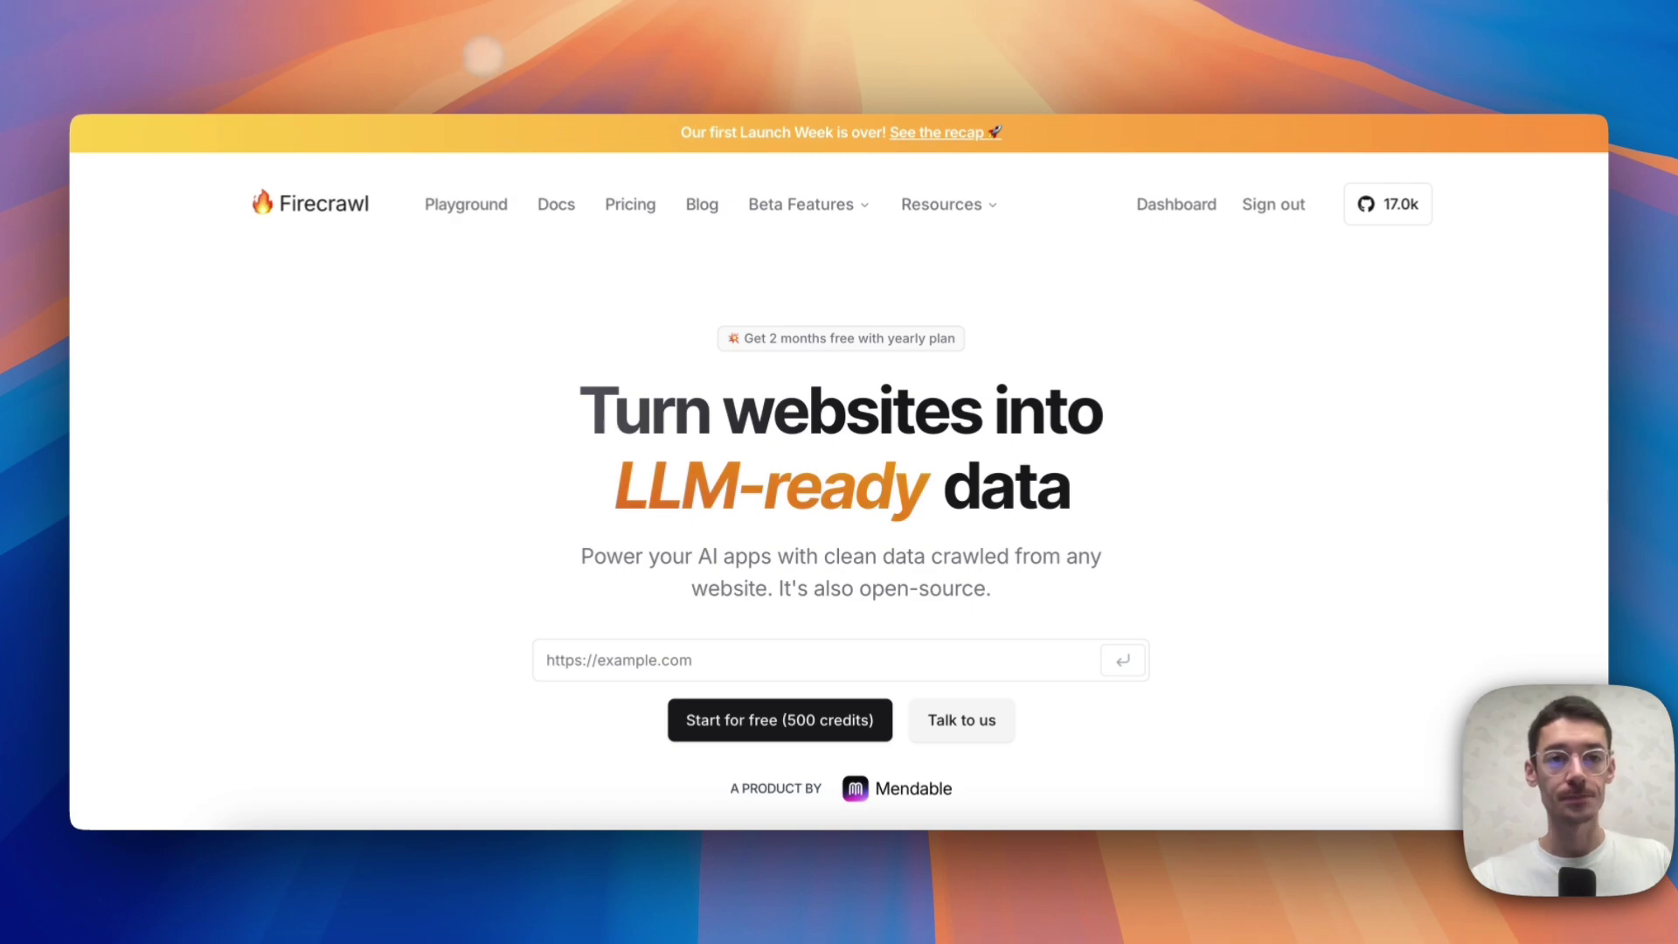
Open the Dashboard's Batches page in OpenAI's platform, examine the options for creating a batch, and cancel without creating one
{"action": "key", "text": "super+Tab"}
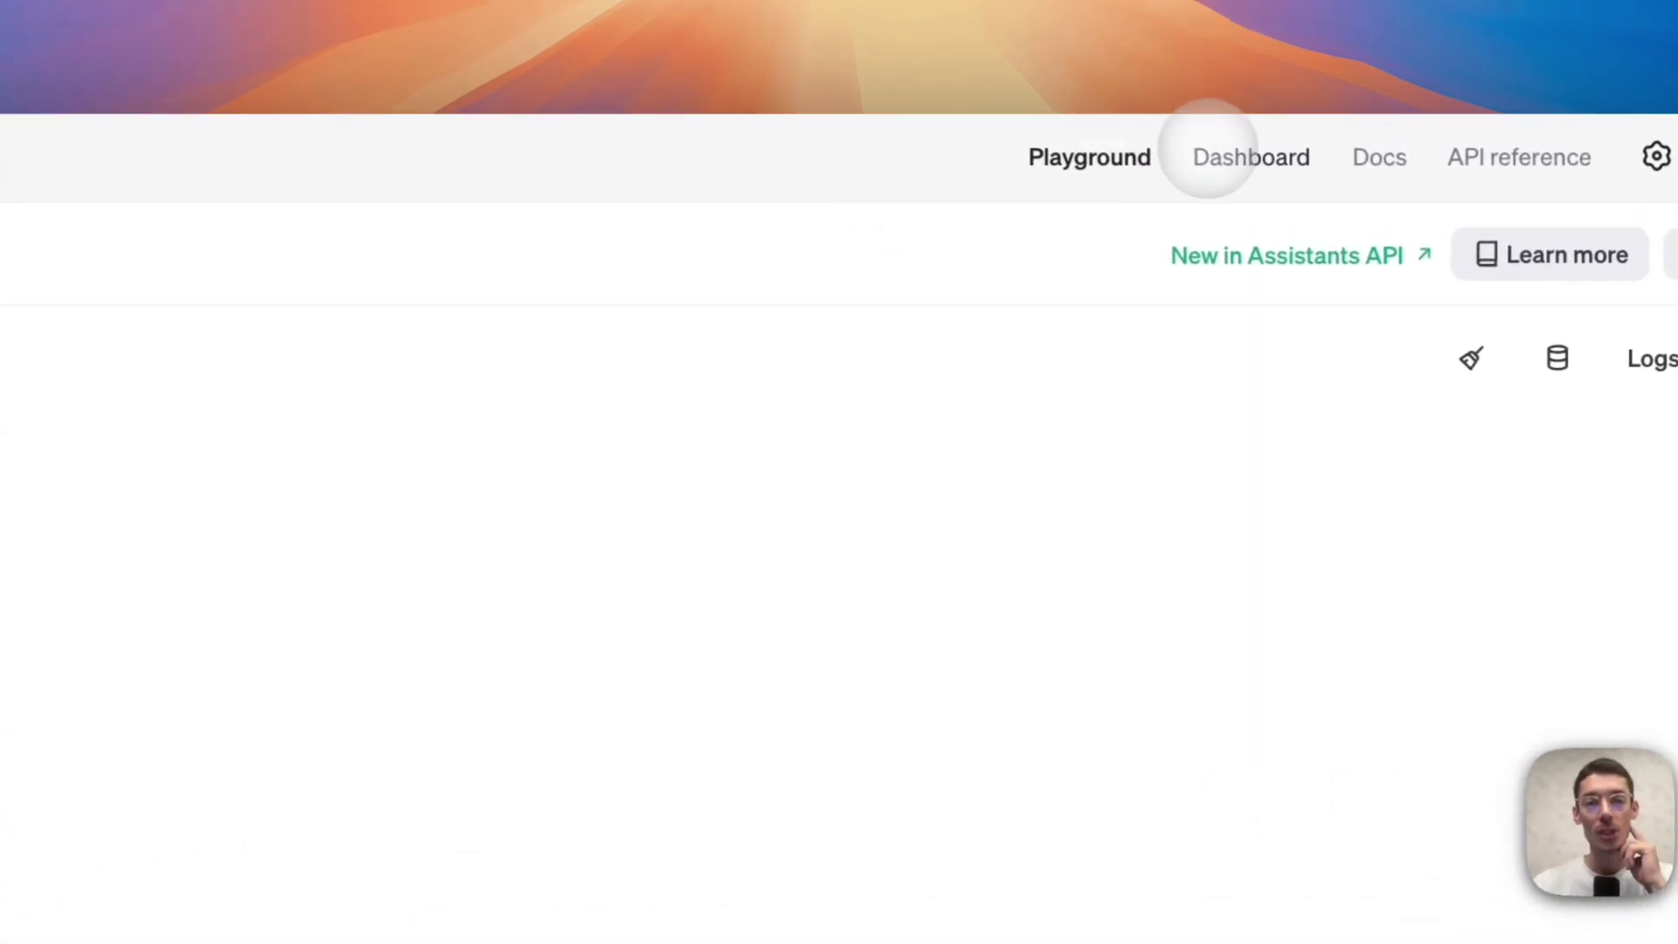
{"action": "left_click", "coordinate": [1211, 148]}
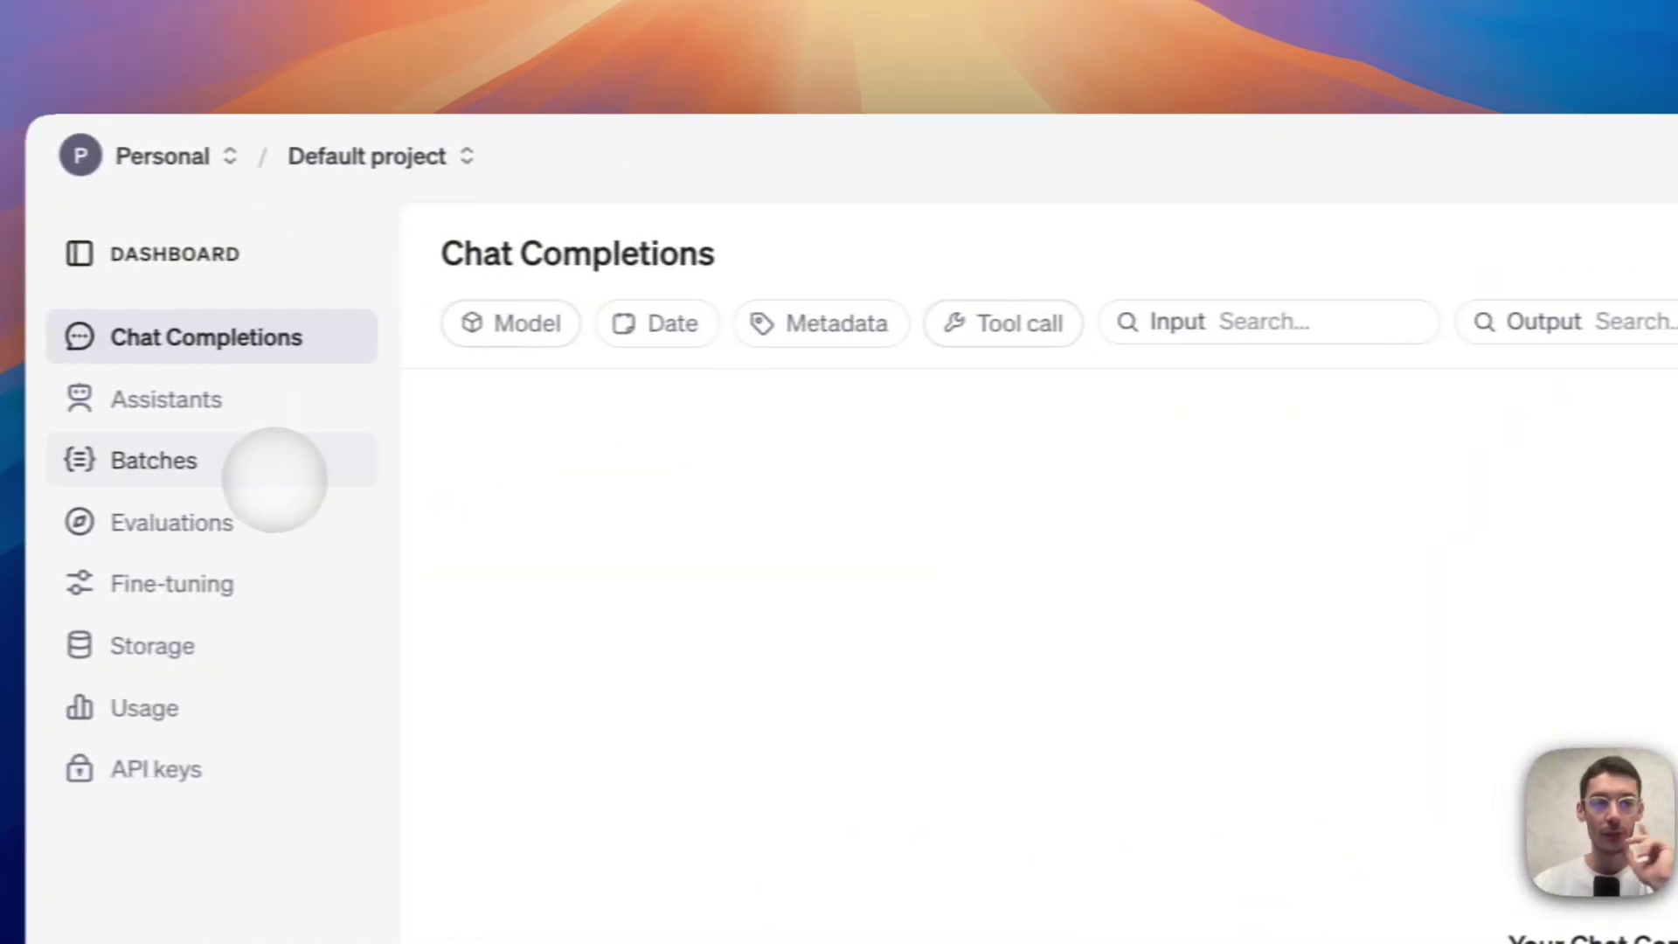
{"action": "left_click", "coordinate": [297, 469]}
{"action": "left_click", "coordinate": [476, 370]}
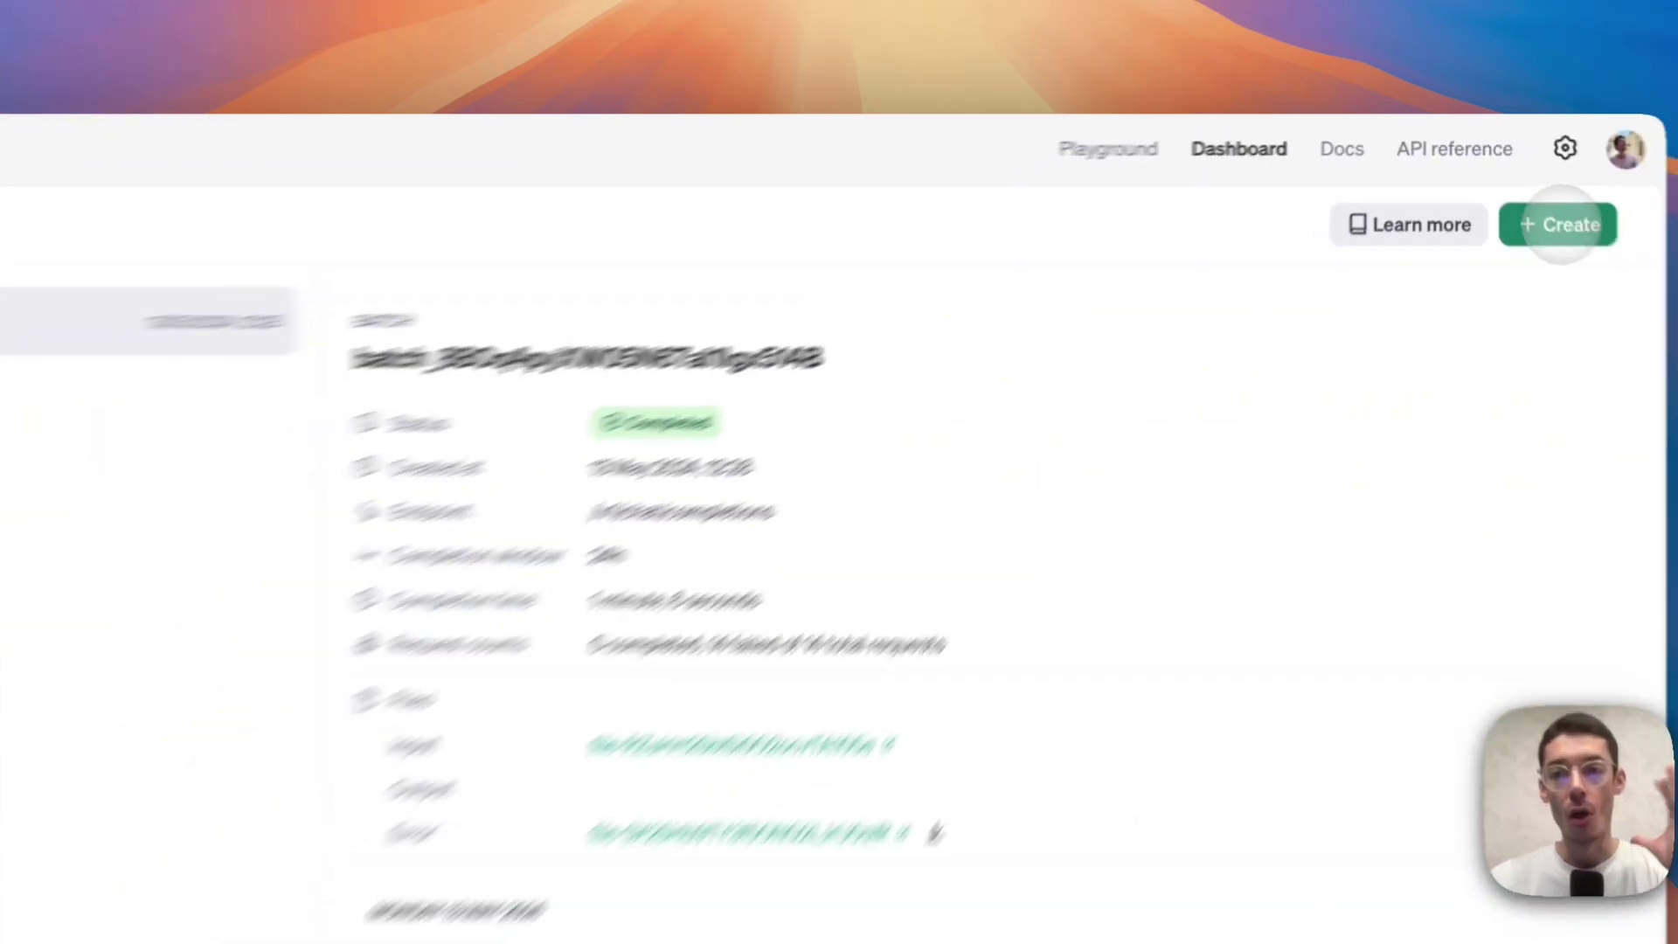
{"action": "left_click", "coordinate": [1545, 183]}
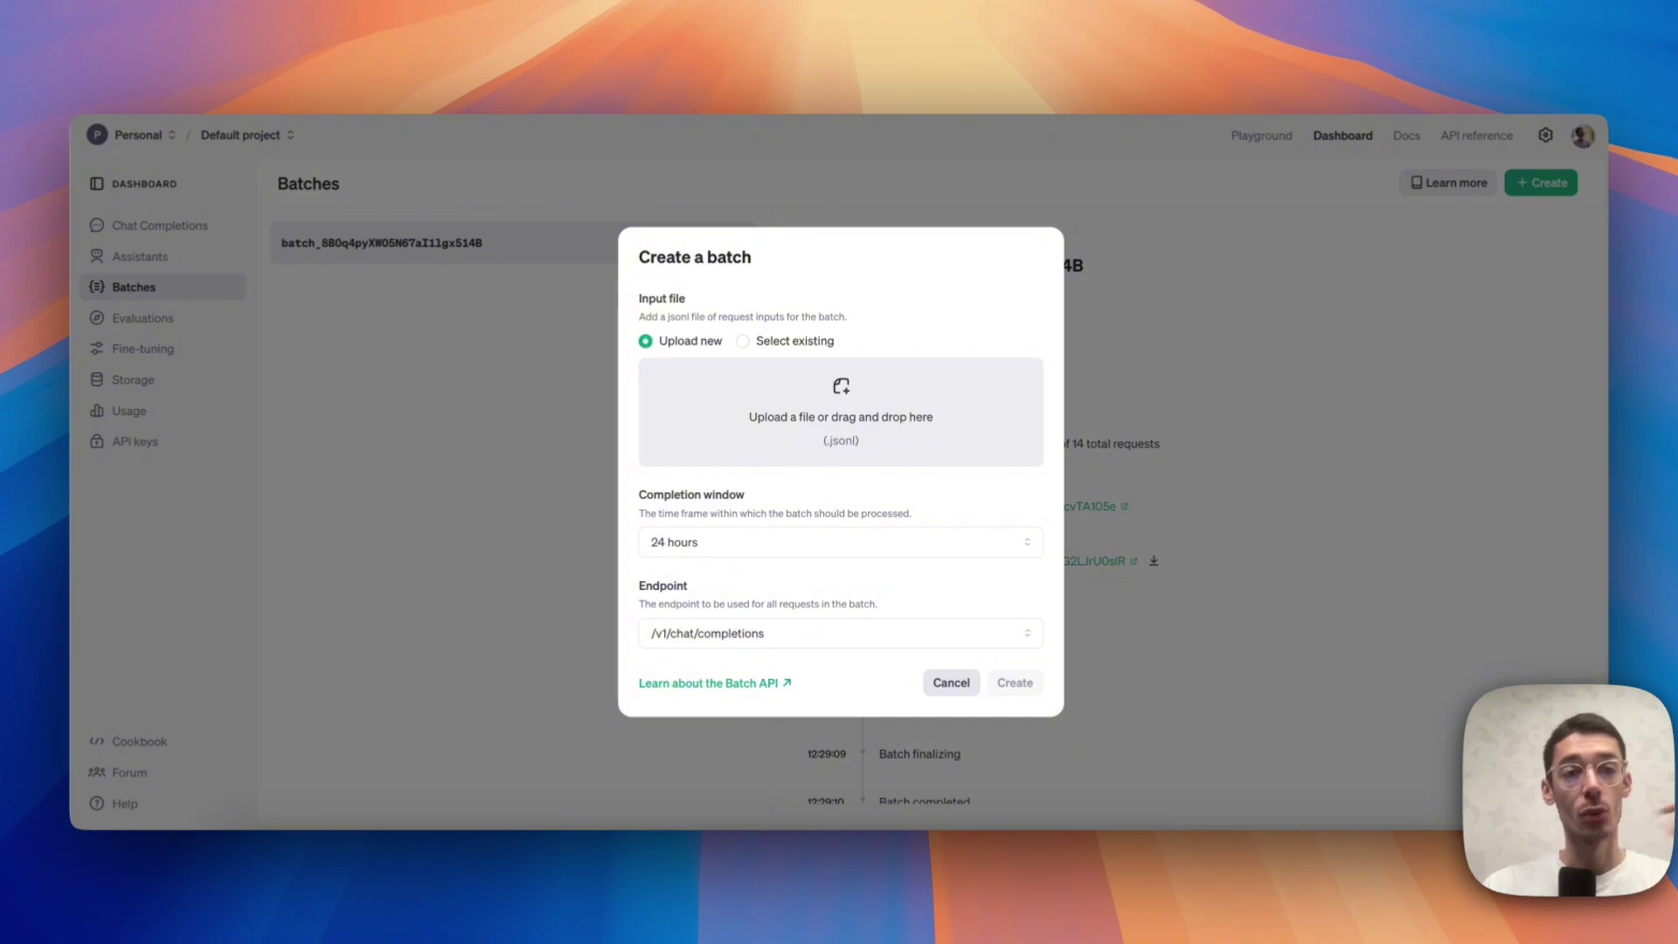
{"action": "left_click", "coordinate": [950, 683]}
Open the Playground's Completions mode, check the available models, and keep gpt-3.5-turbo-instruct
{"action": "key", "text": "super+Tab"}
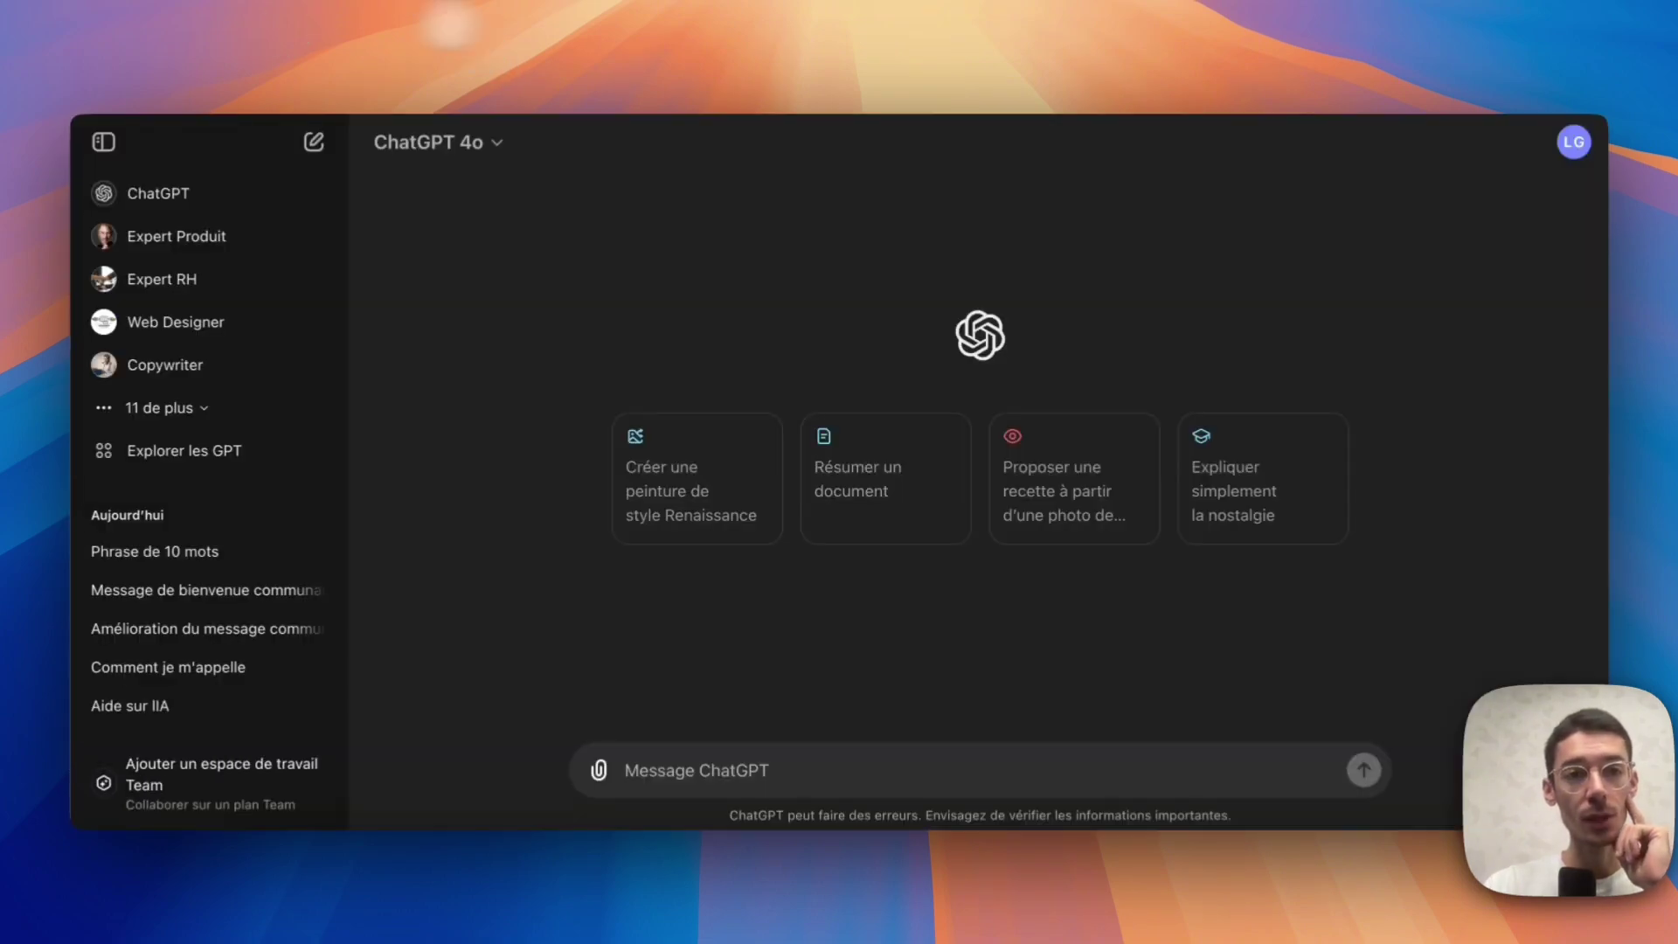
{"action": "key", "text": "super+Tab"}
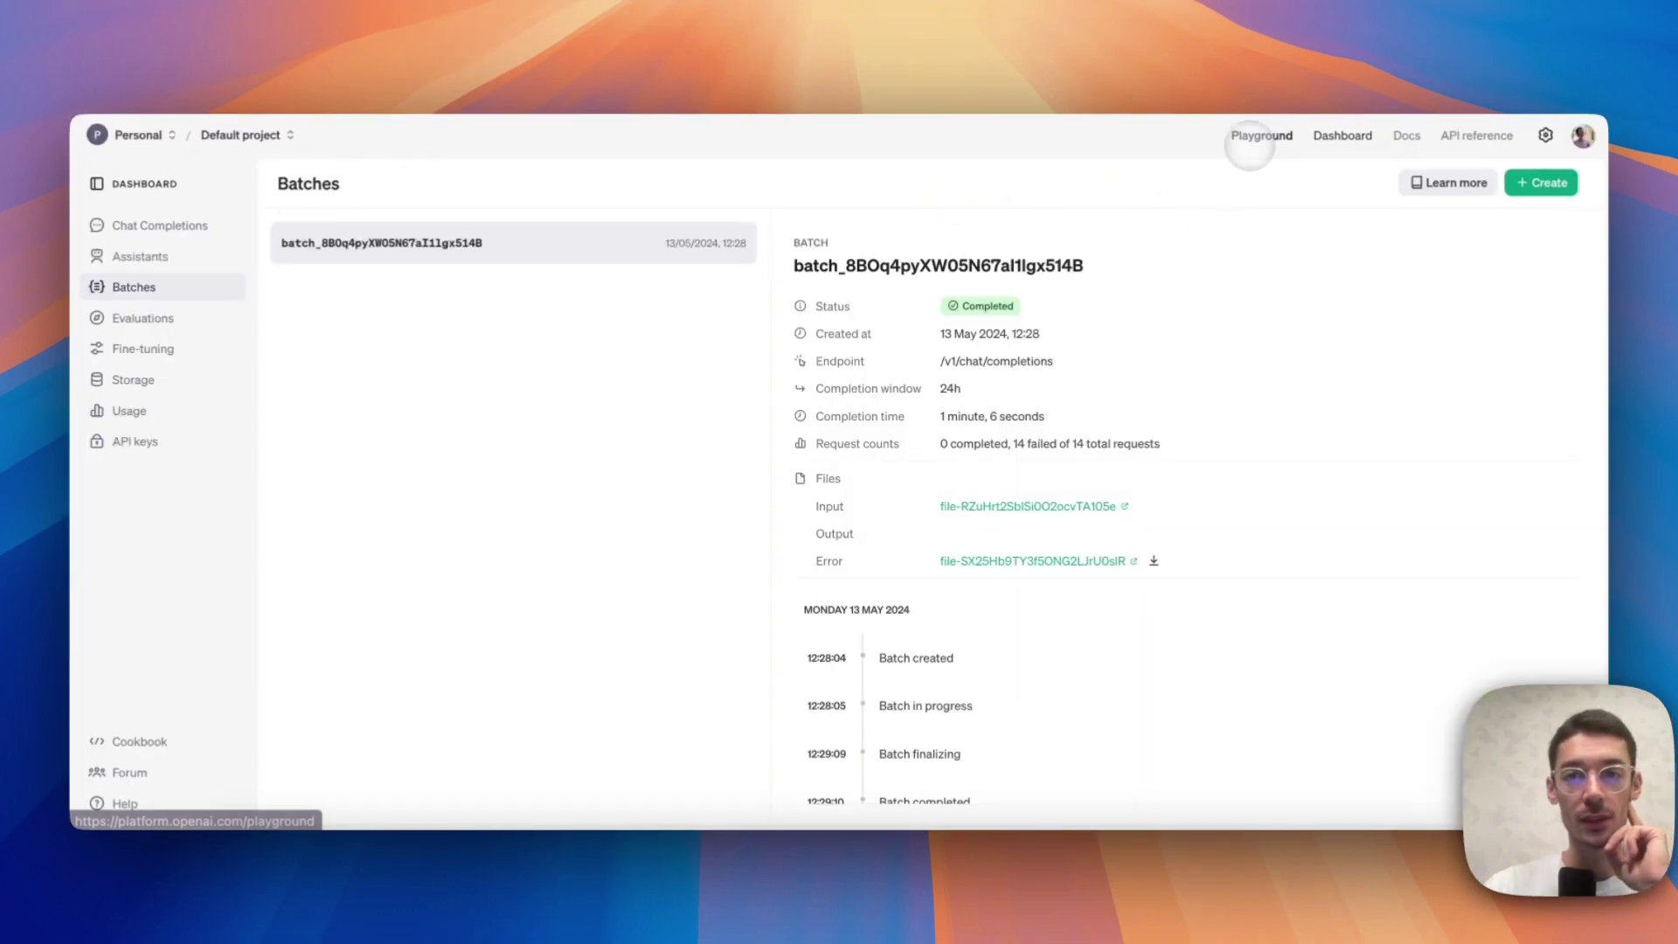
{"action": "left_click", "coordinate": [1250, 136]}
{"action": "left_click", "coordinate": [147, 349]}
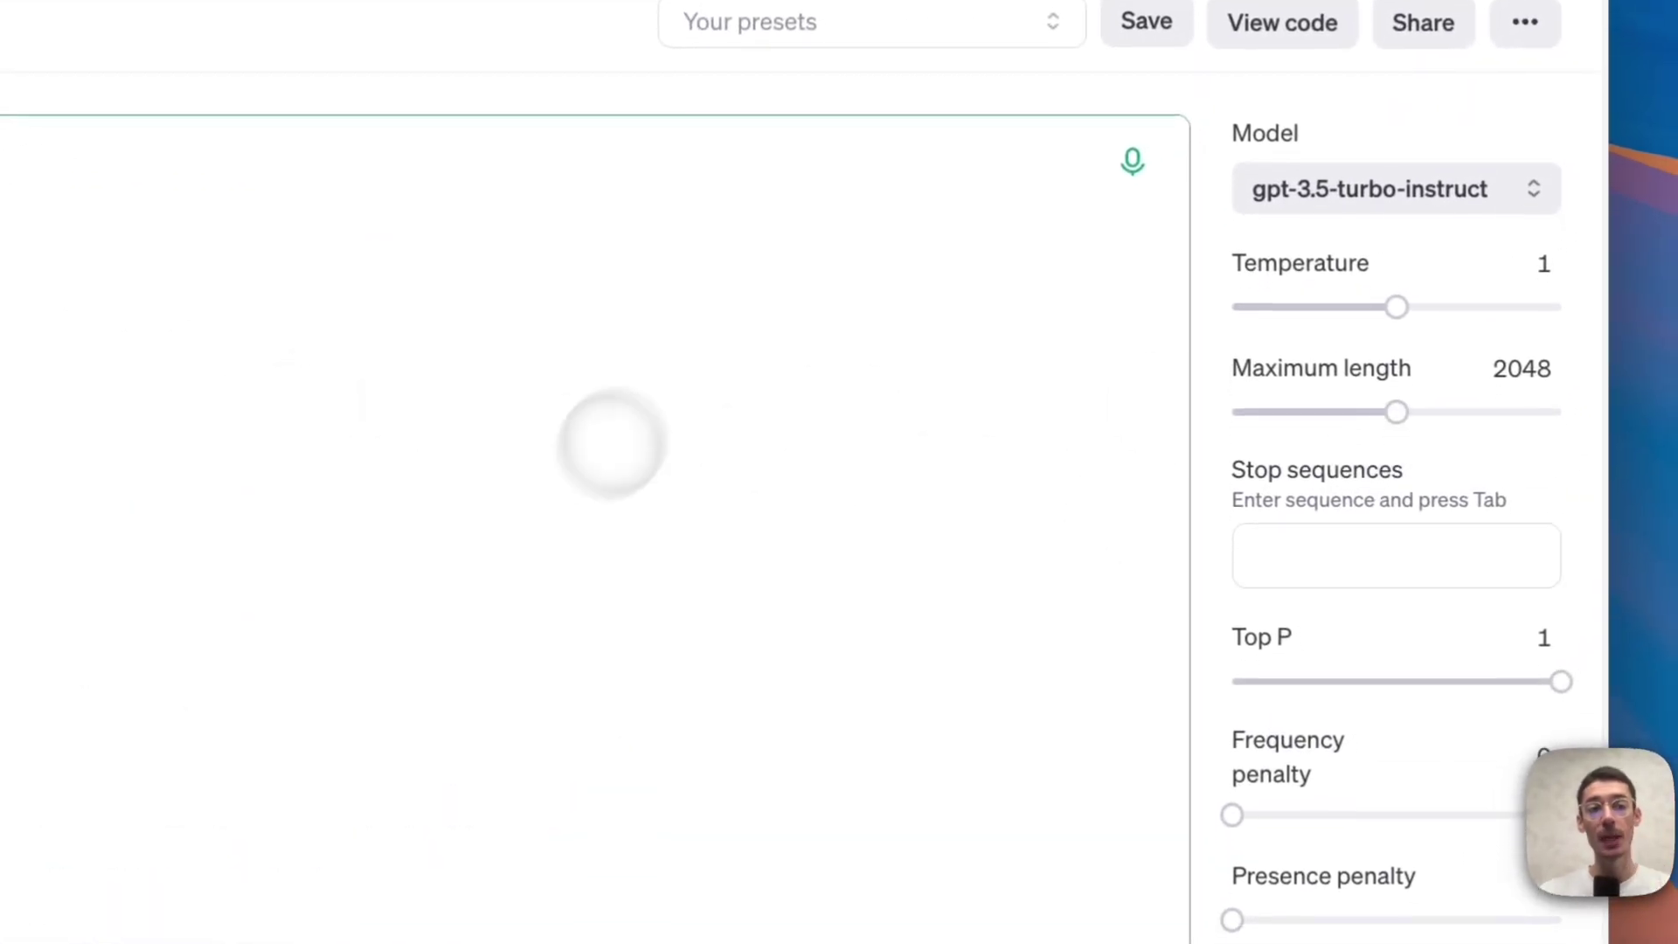
{"action": "left_click", "coordinate": [1334, 223]}
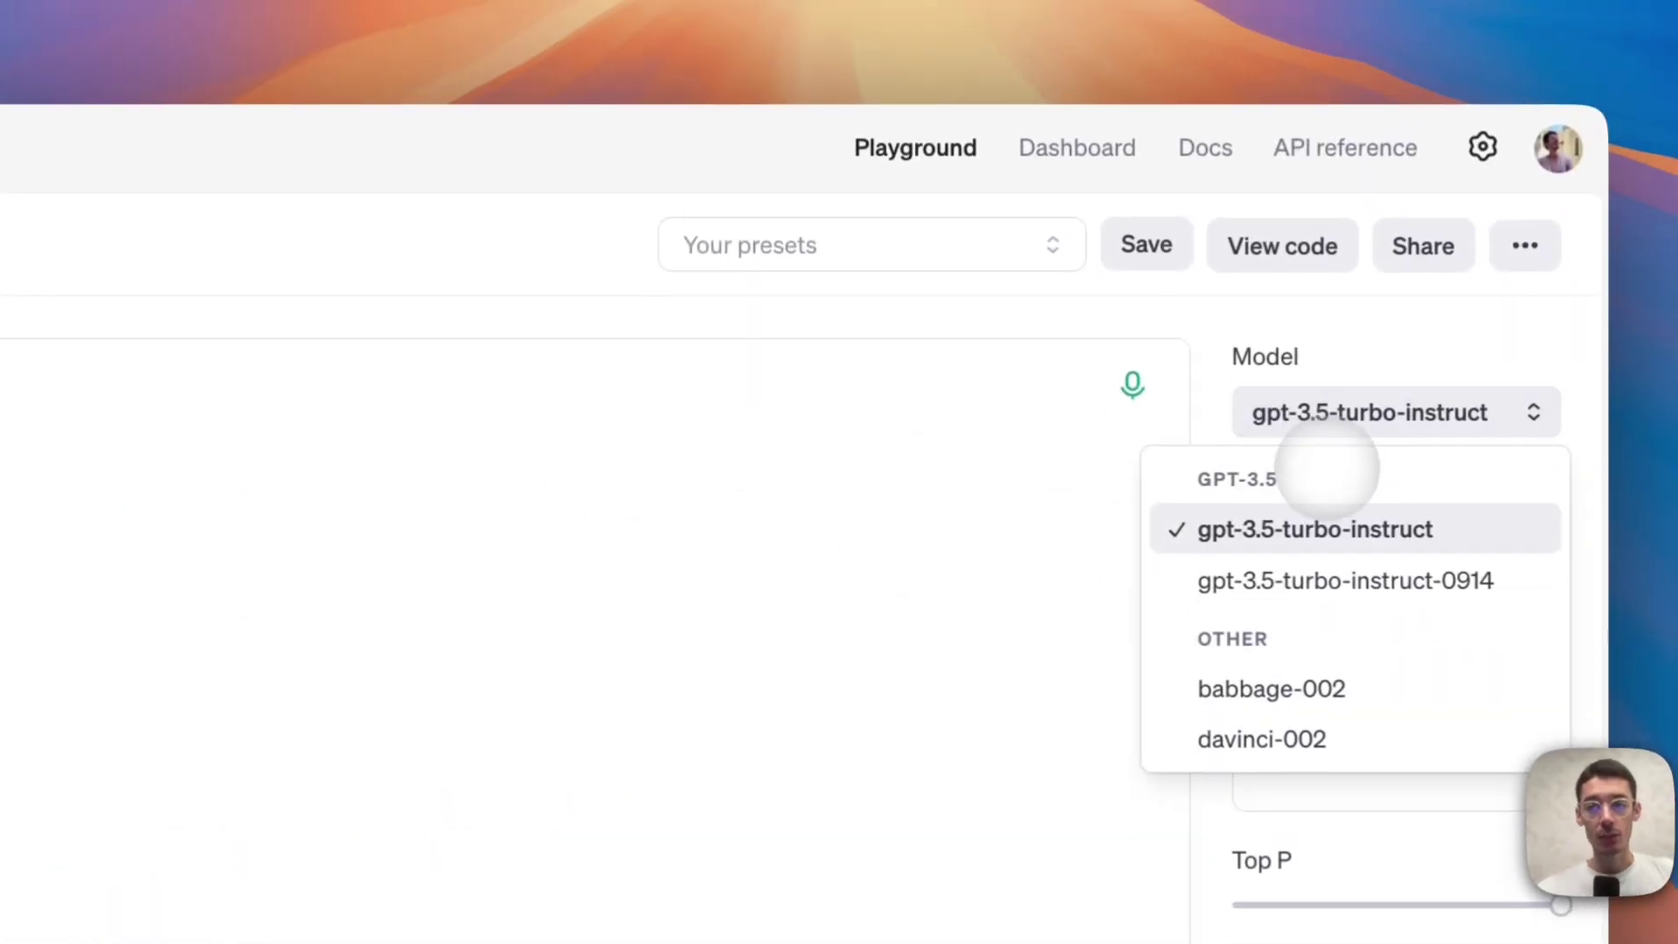
{"action": "left_click", "coordinate": [1355, 527]}
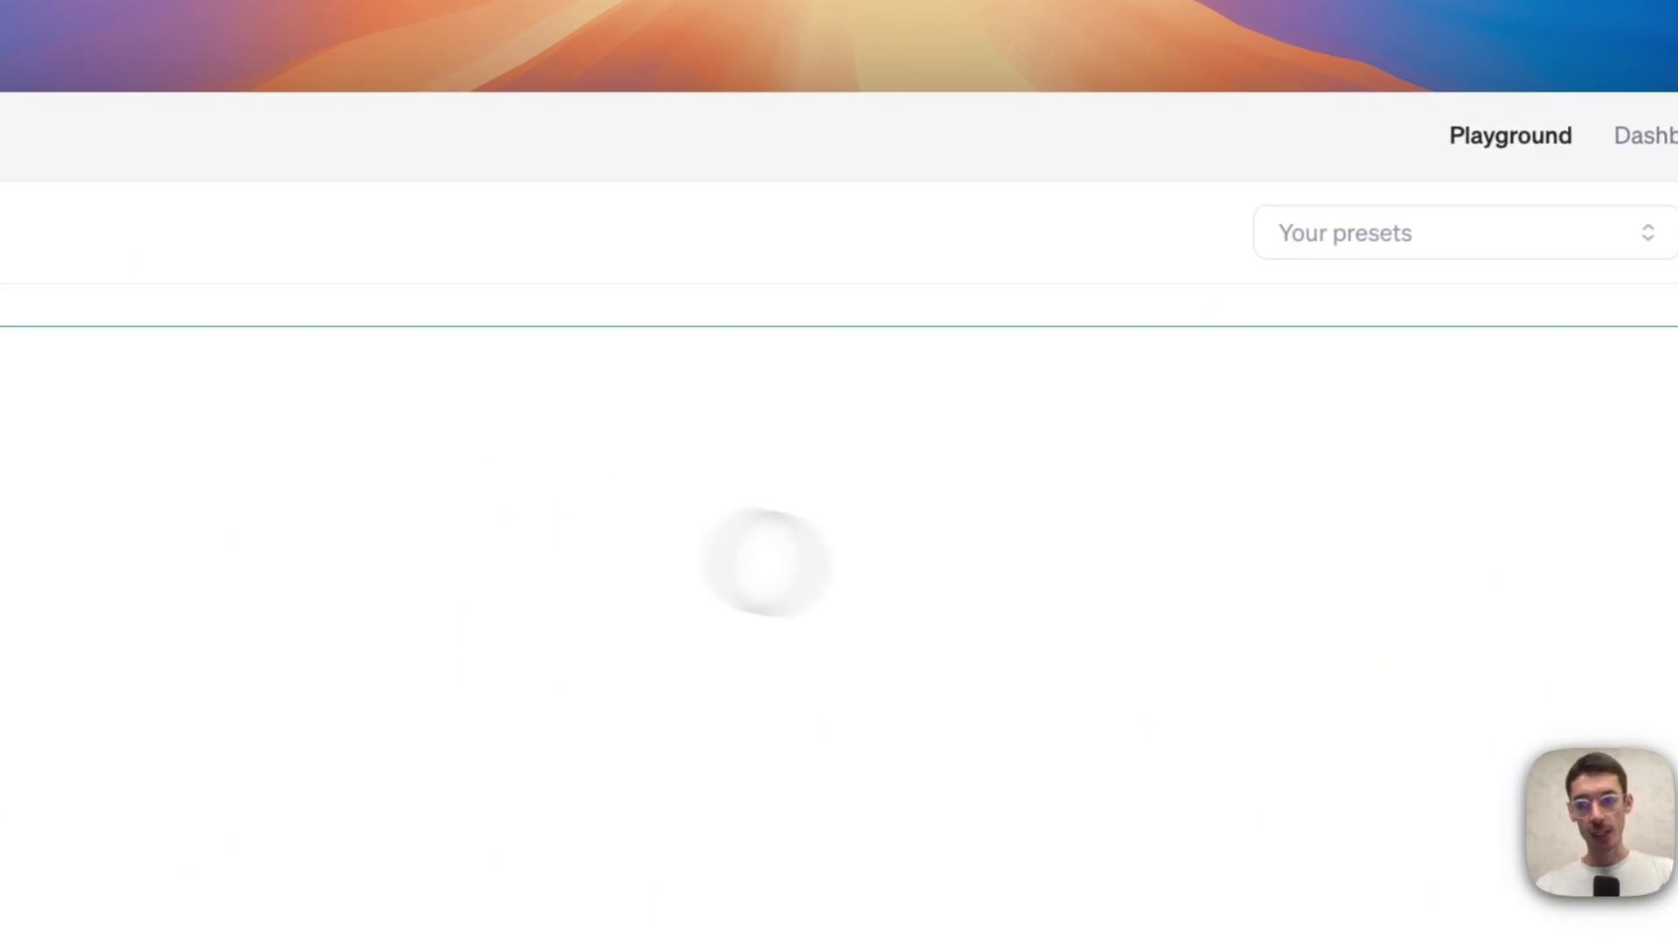
Set Show probabilities to Most likely and generate a completion for the prompt "Le ciel est"
{"action": "left_click", "coordinate": [1395, 762]}
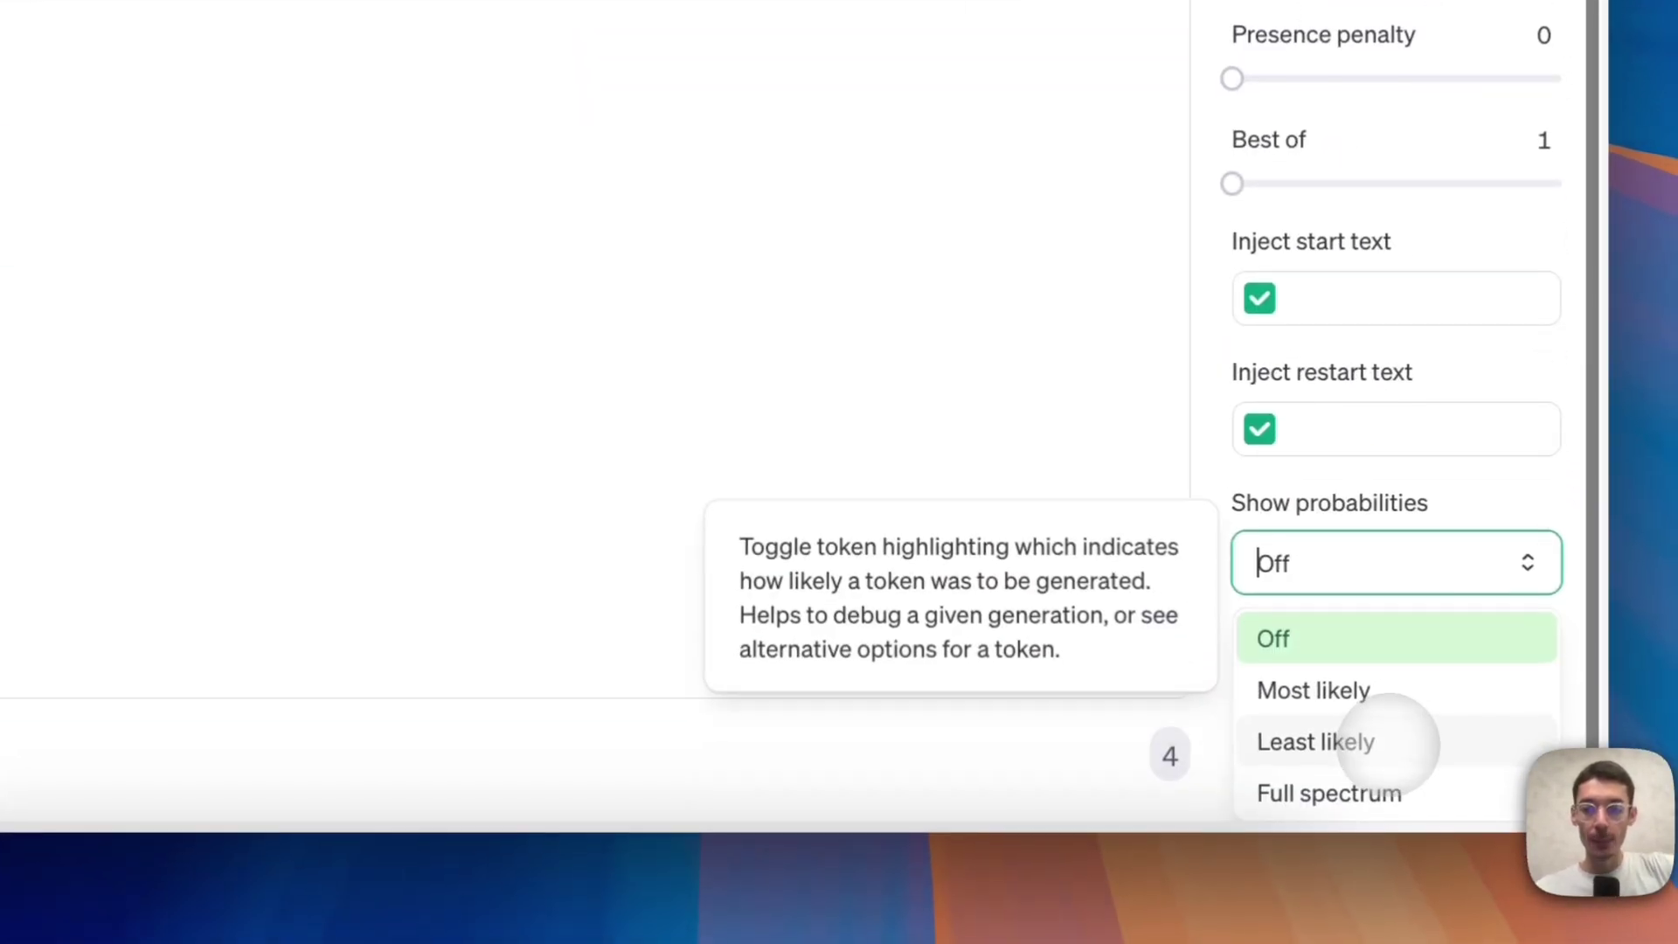
{"action": "left_click", "coordinate": [1316, 709]}
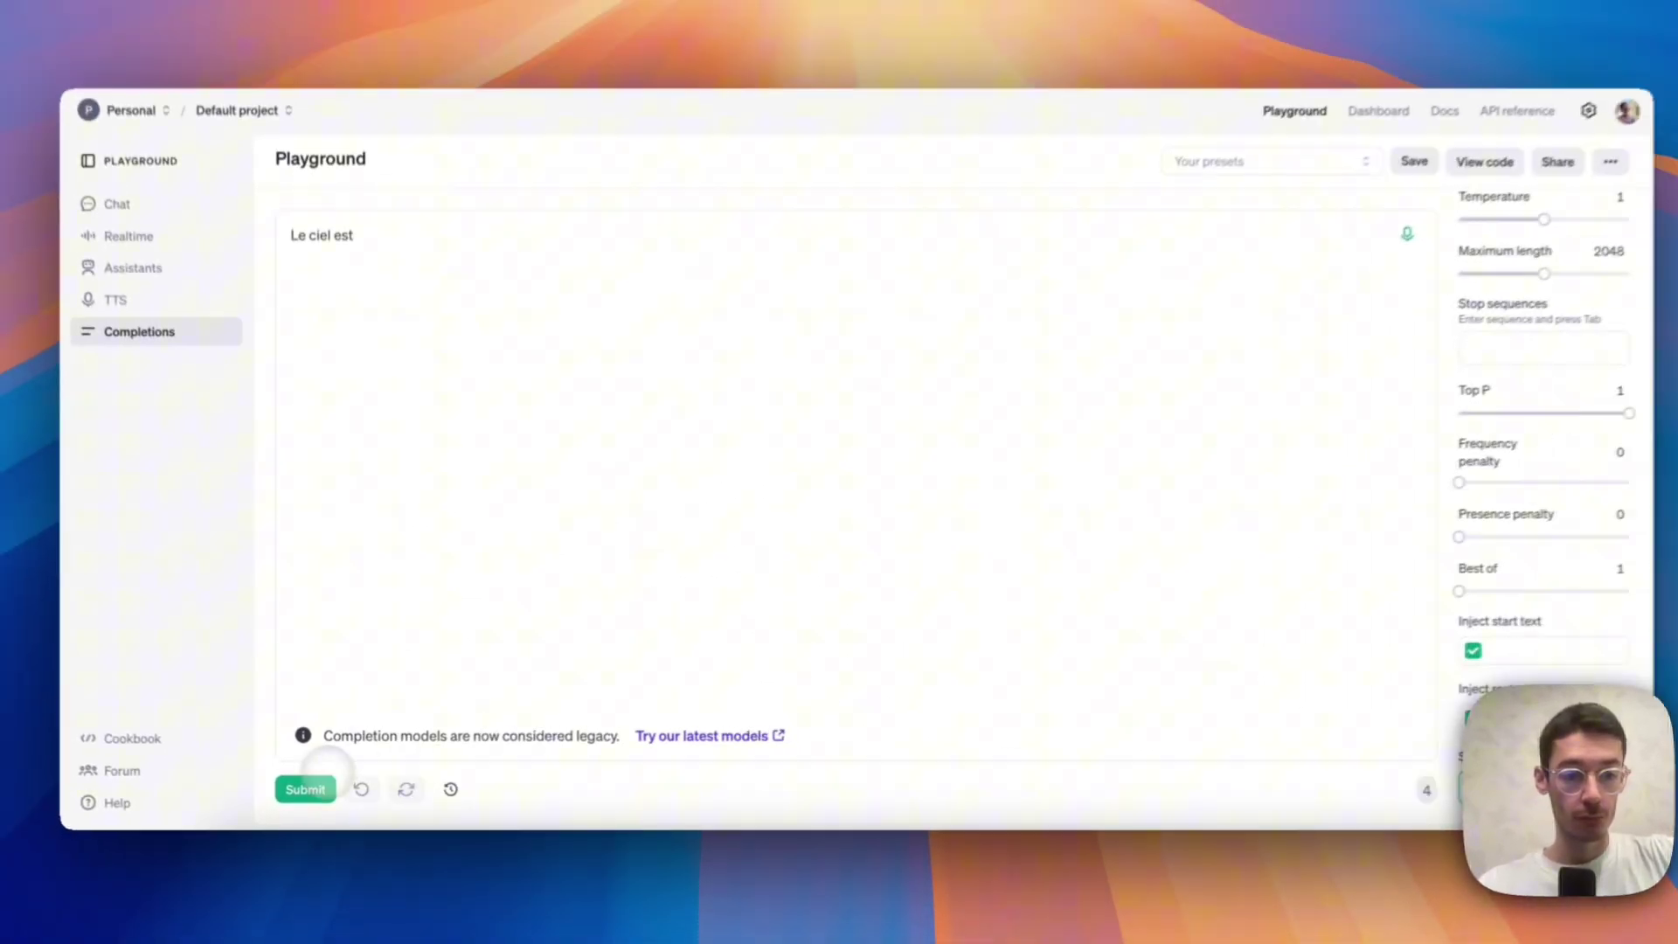
{"action": "left_click", "coordinate": [325, 784]}
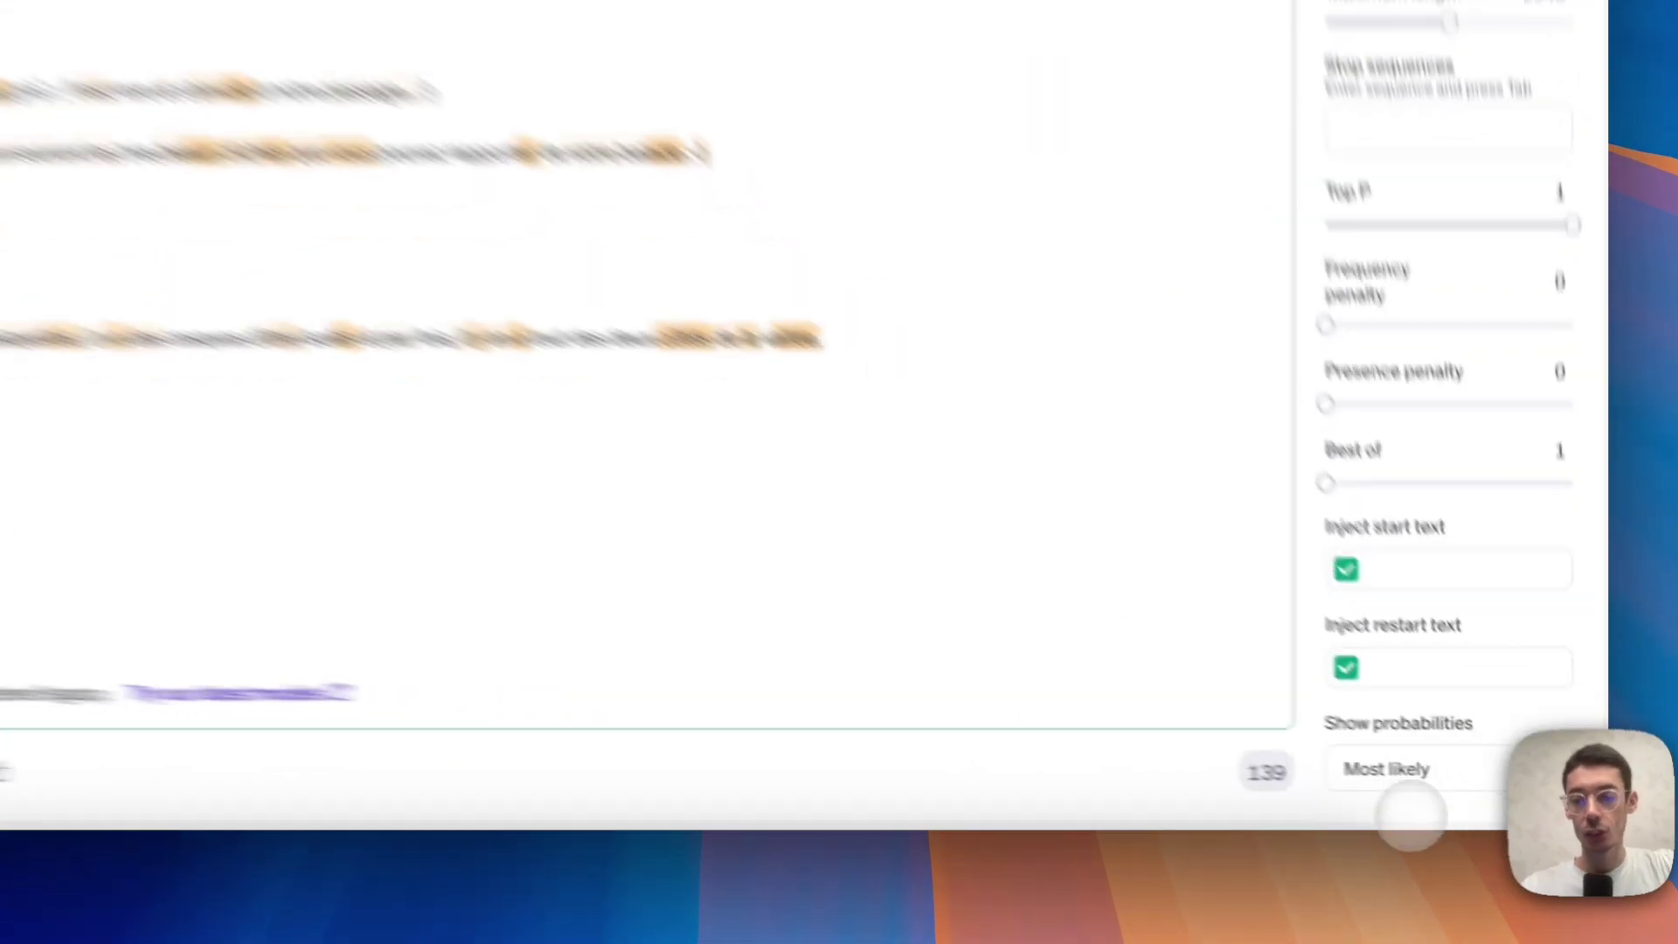
Change Show probabilities to Full spectrum and generate a new completion for "Le ciel est"
{"action": "left_click", "coordinate": [1477, 789]}
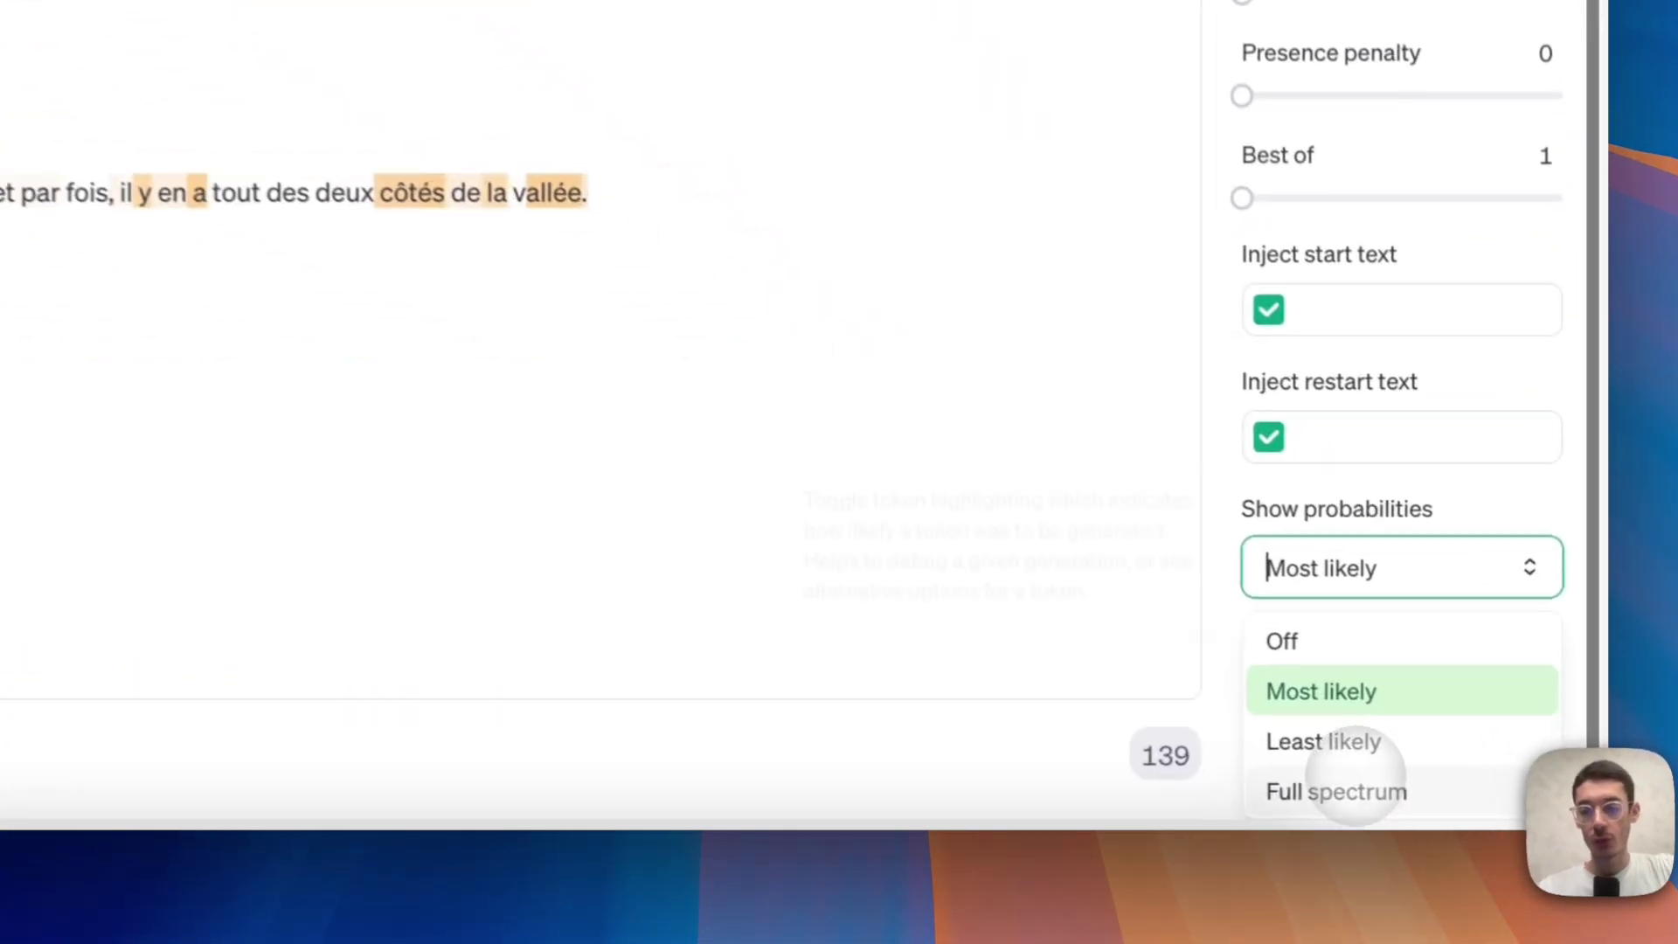
{"action": "left_click", "coordinate": [1468, 905]}
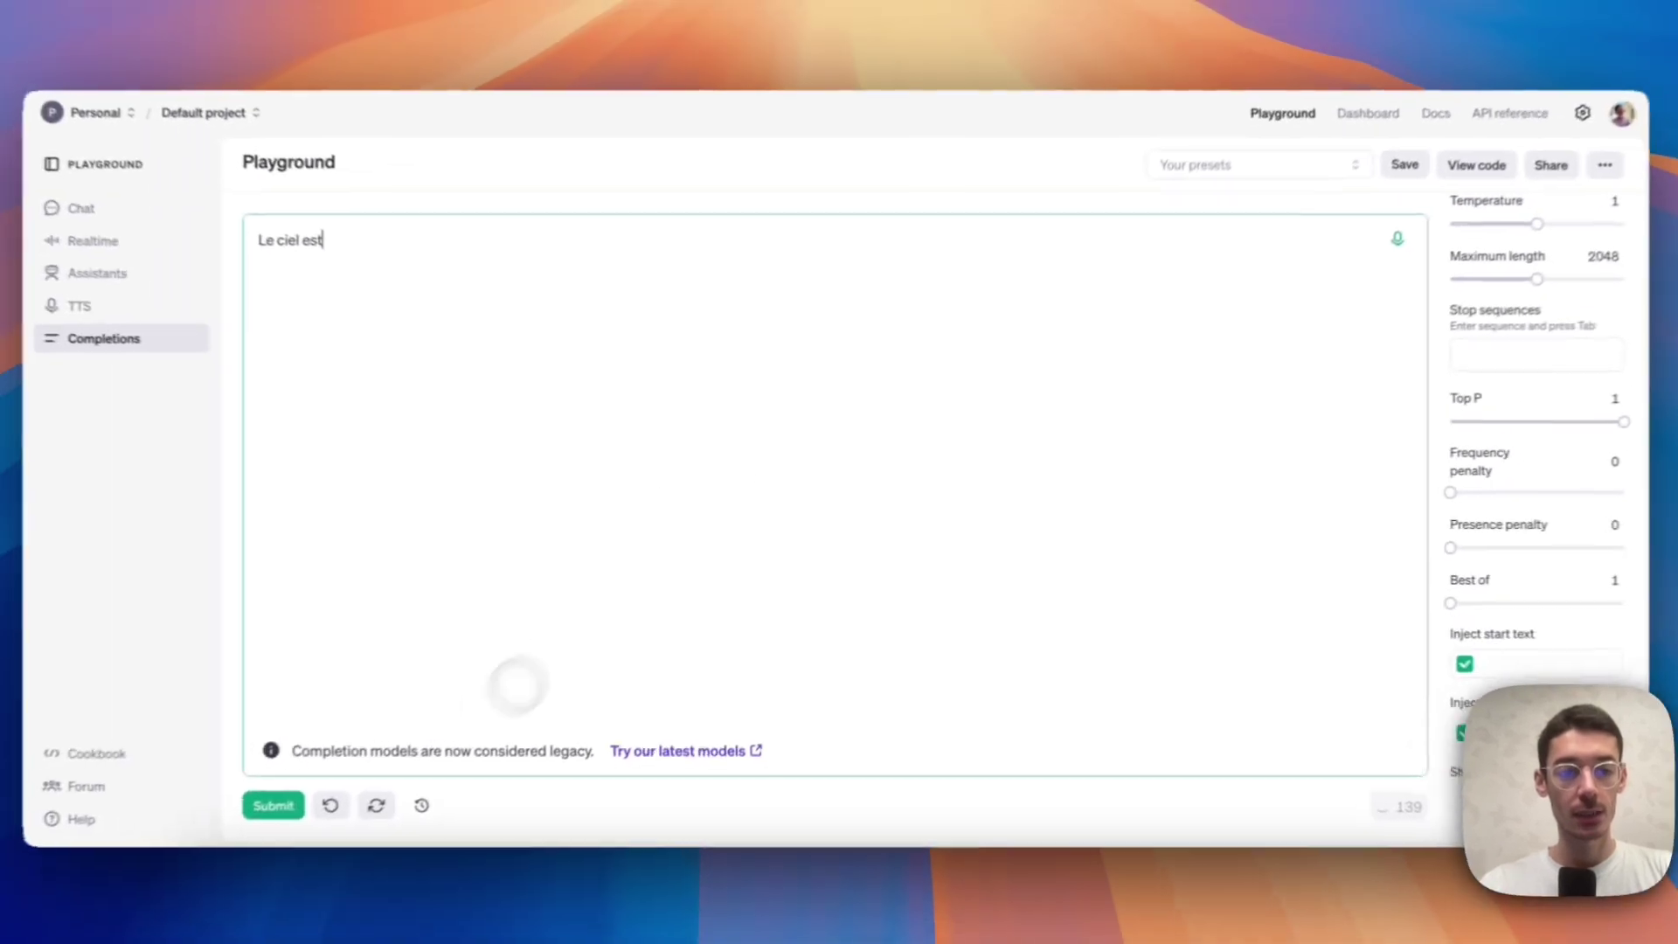
{"action": "left_click", "coordinate": [304, 791]}
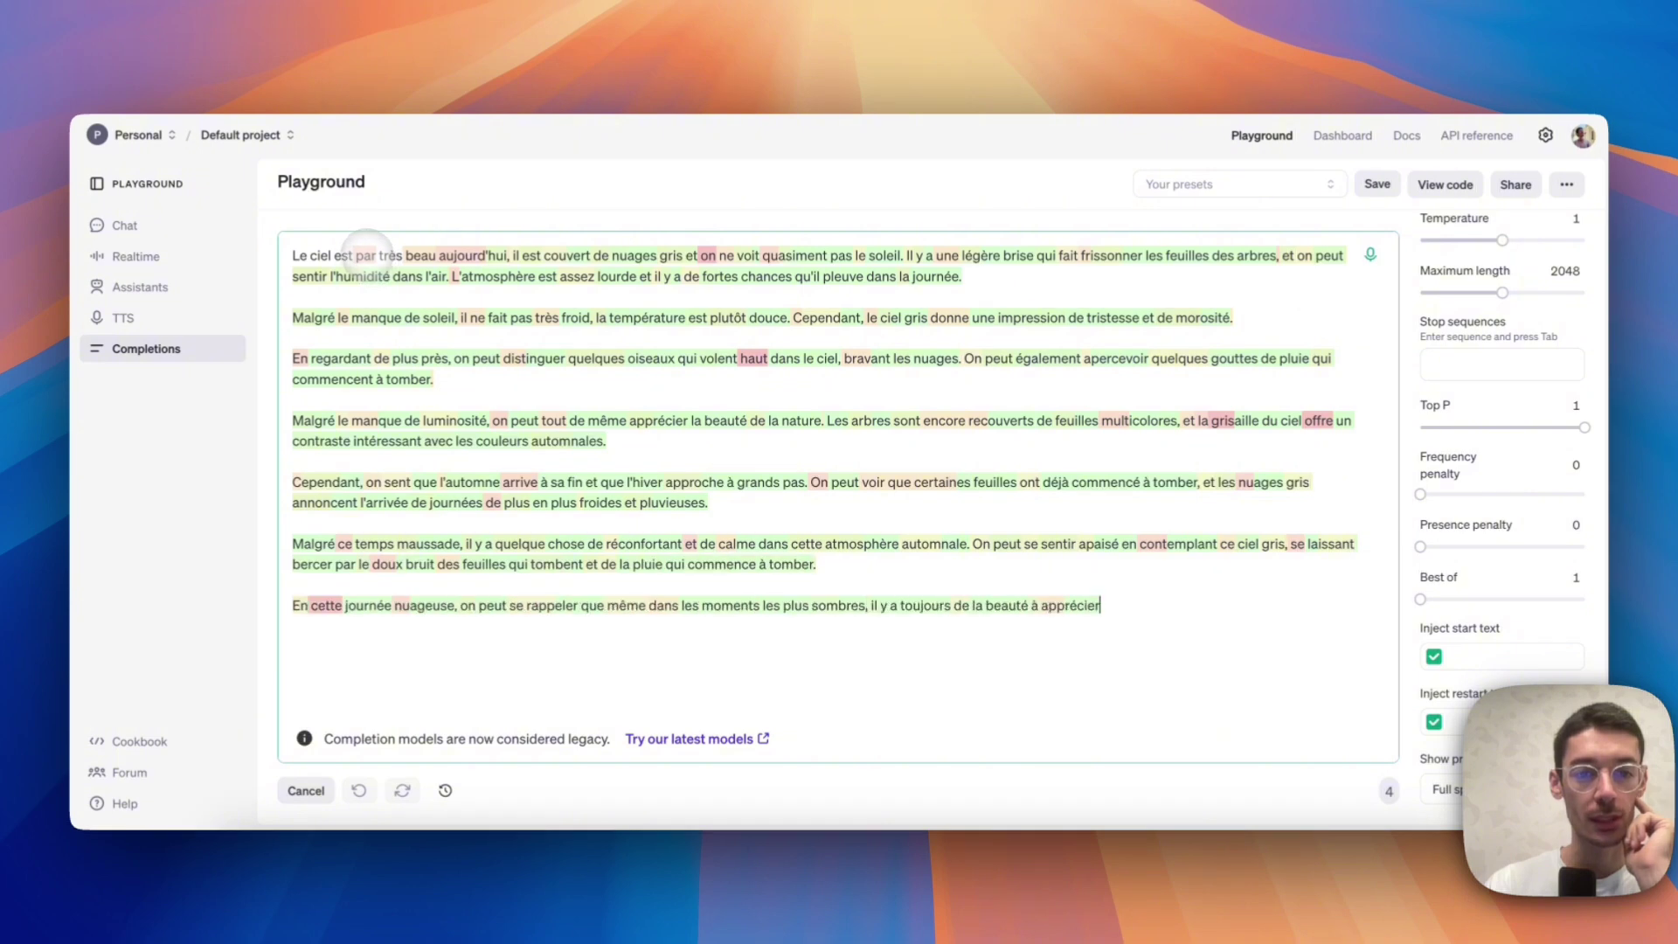
Inspect the token probabilities of the first generated words following "Le ciel est", including the alternatives to "beau"
{"action": "left_click", "coordinate": [366, 254]}
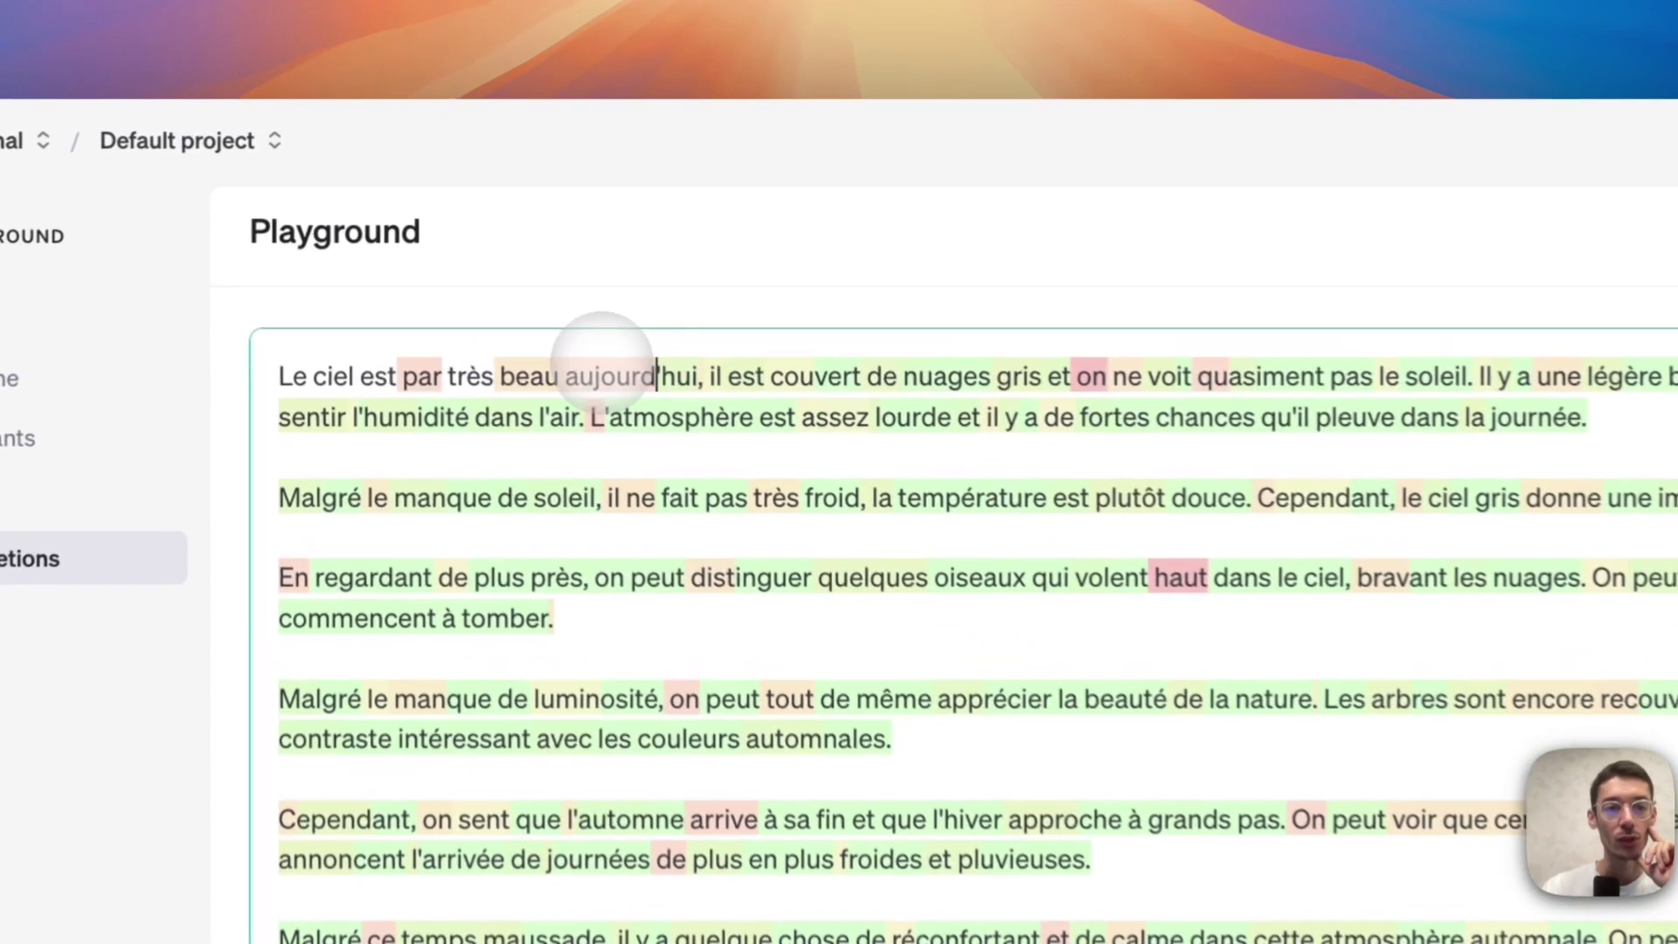
{"action": "left_click", "coordinate": [395, 255]}
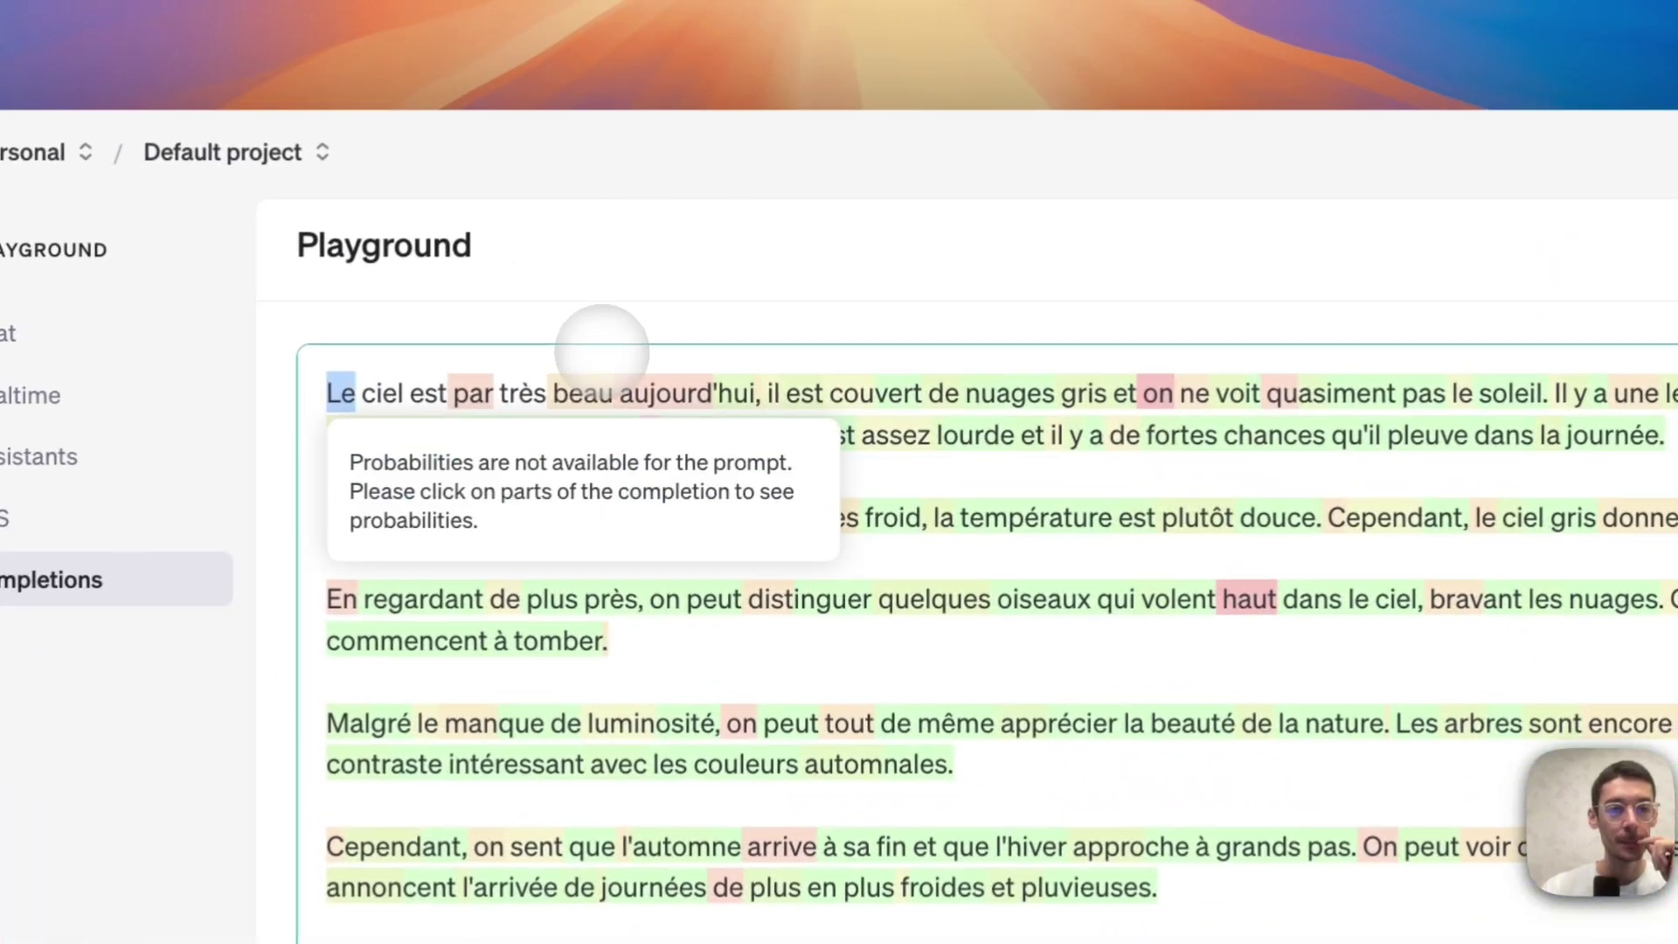
{"action": "left_click", "coordinate": [593, 395]}
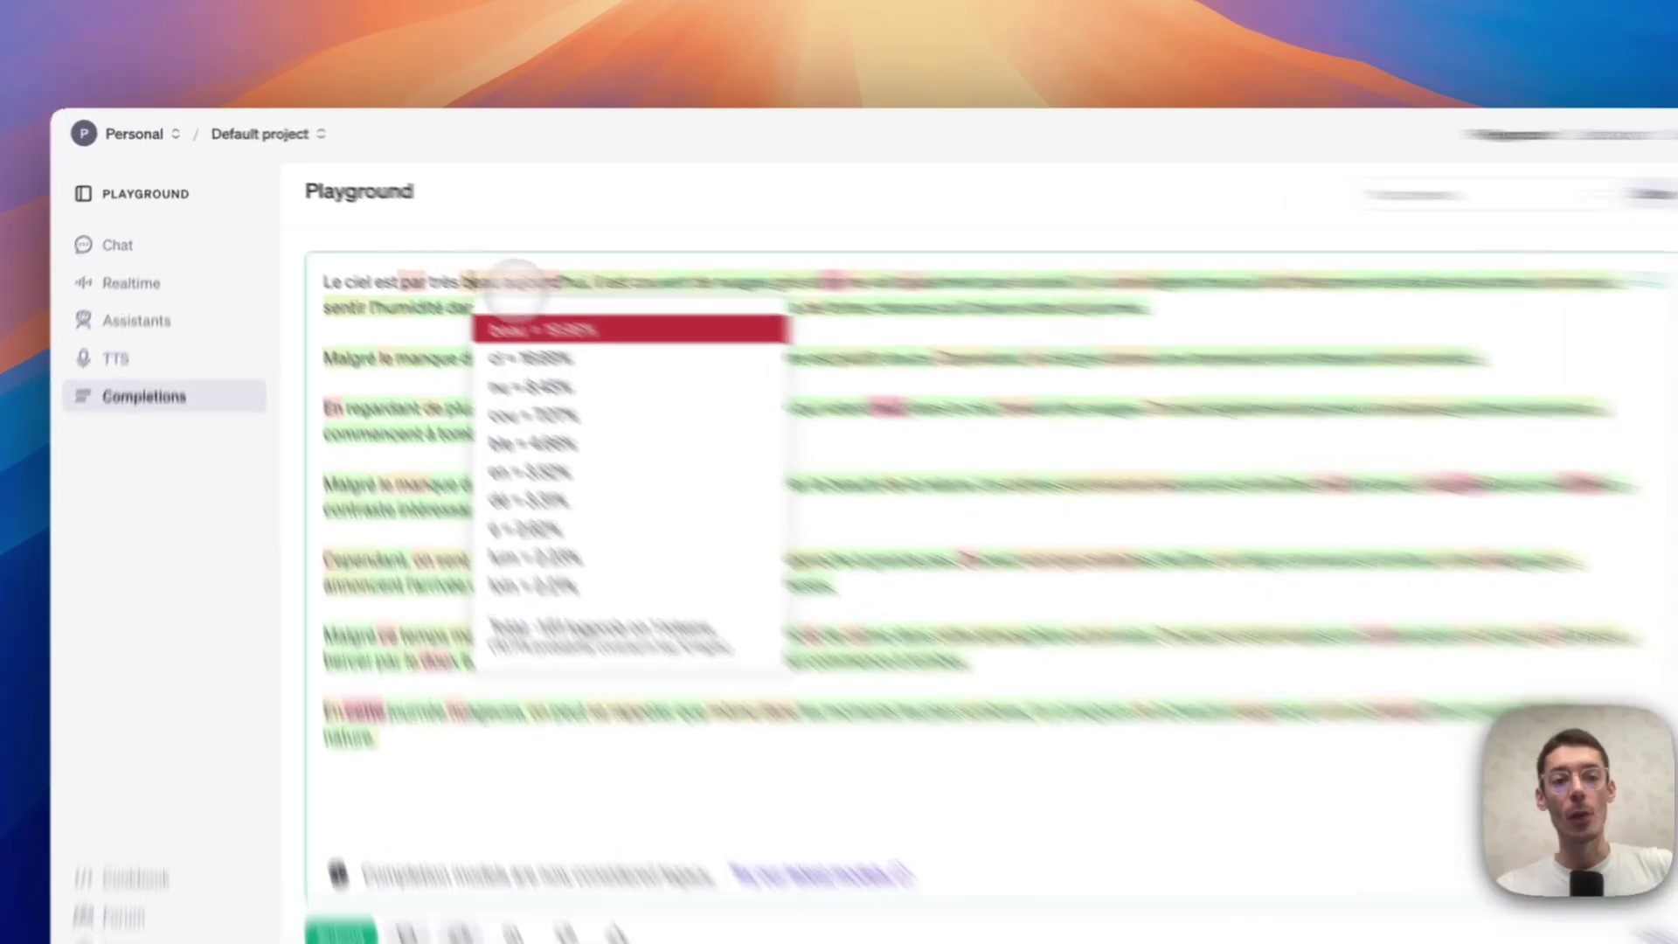
{"action": "left_click", "coordinate": [461, 256]}
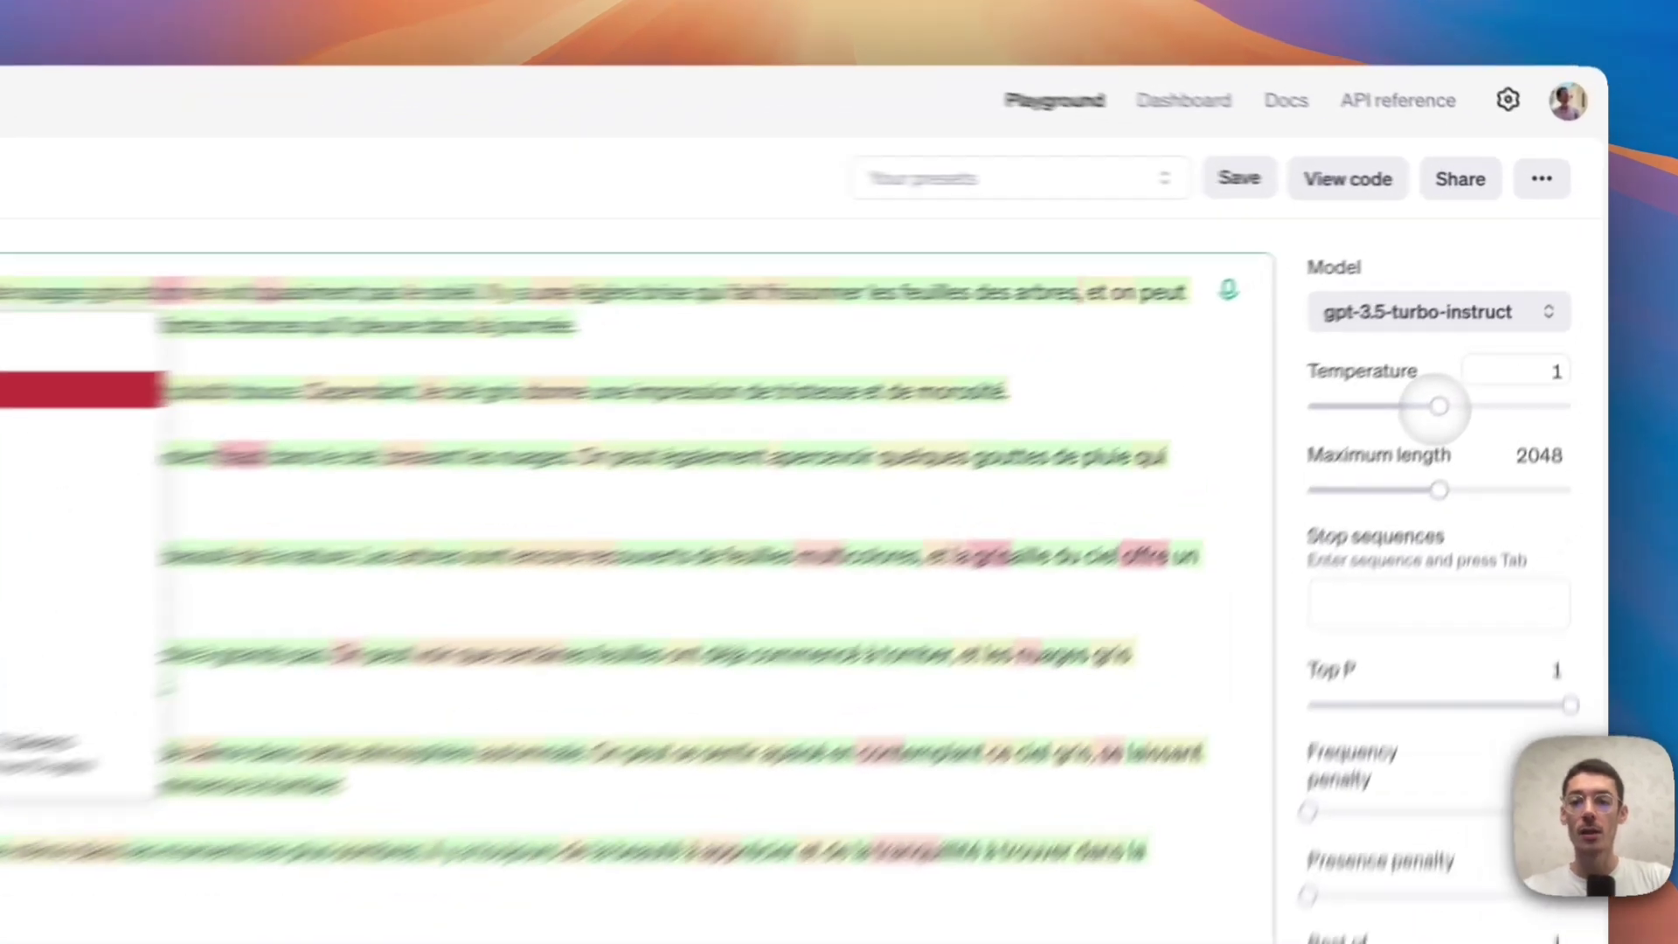
Set the temperature to 0 and replace the whole generated text with the prompt "Le ciel est"
{"action": "left_click_drag", "start_coordinate": [1502, 326], "coordinate": [1425, 327]}
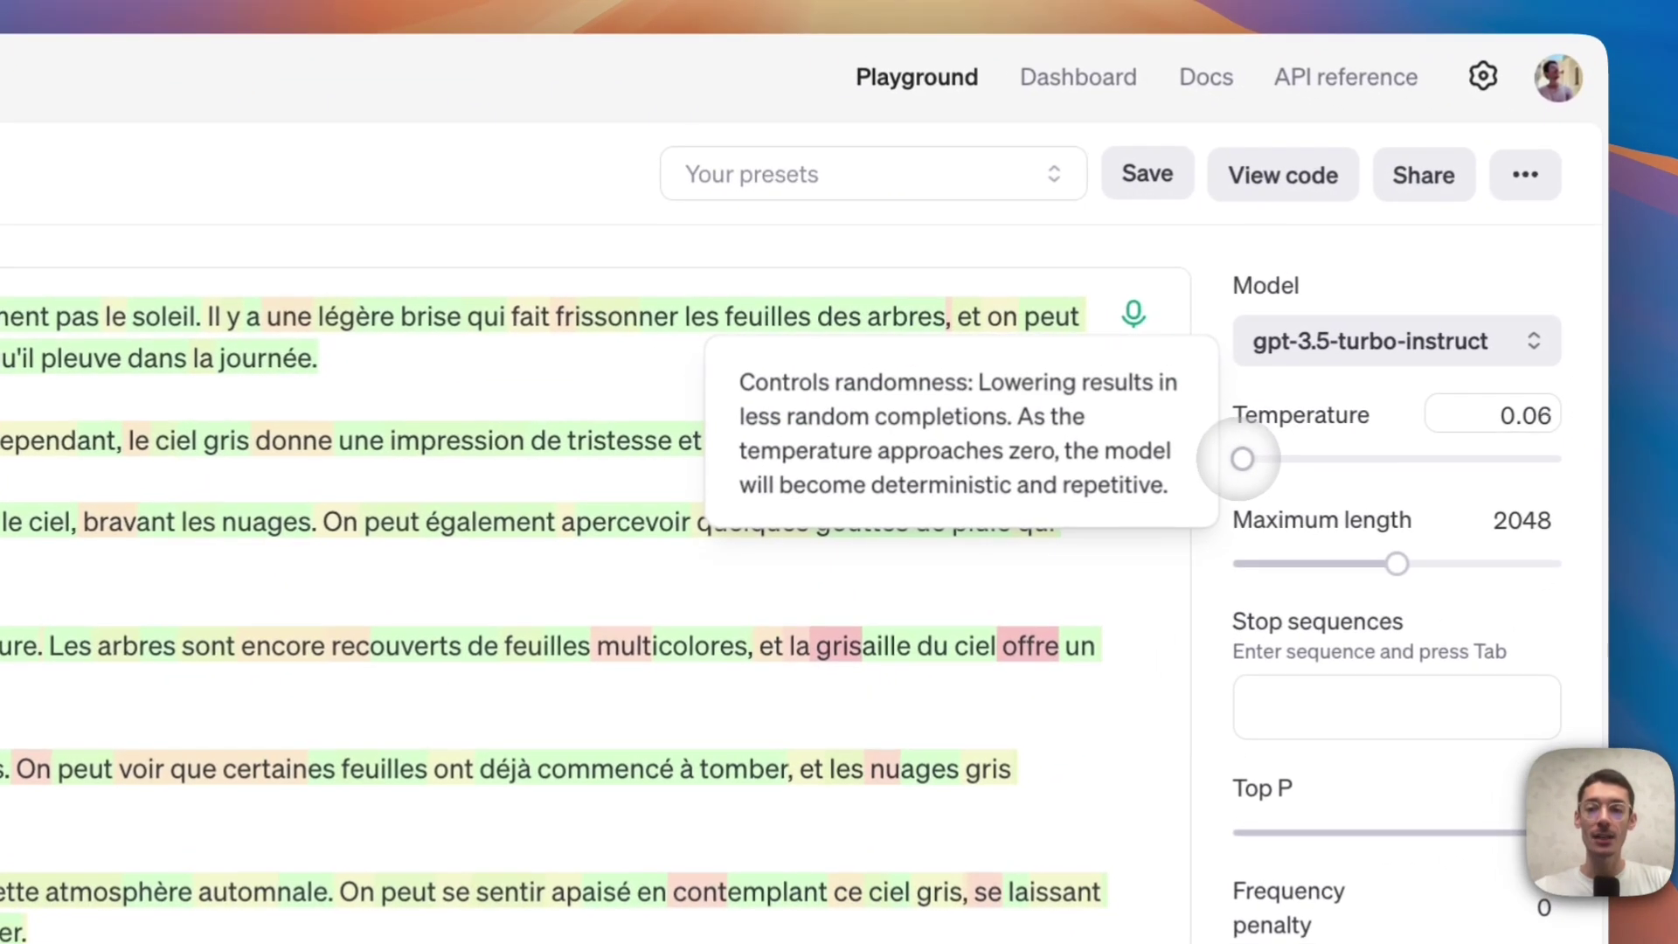
{"action": "left_click_drag", "start_coordinate": [1242, 458], "coordinate": [1232, 456]}
{"action": "left_click", "coordinate": [625, 472]}
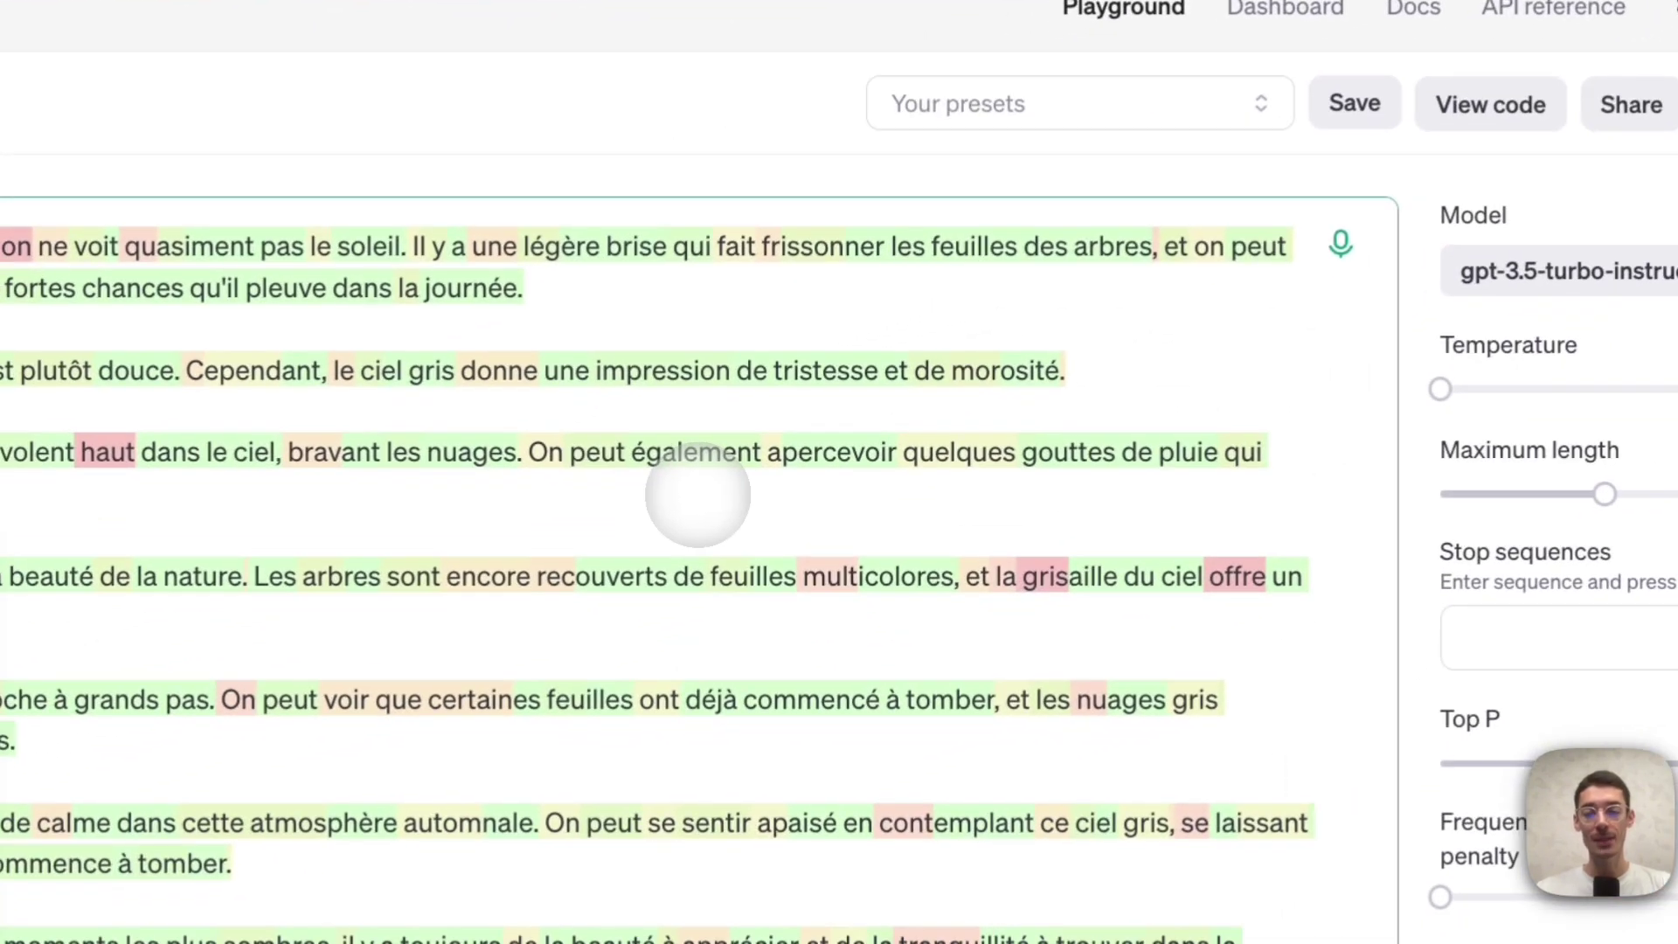
{"action": "key", "text": "super+a"}
{"action": "key", "text": "BackSpace"}
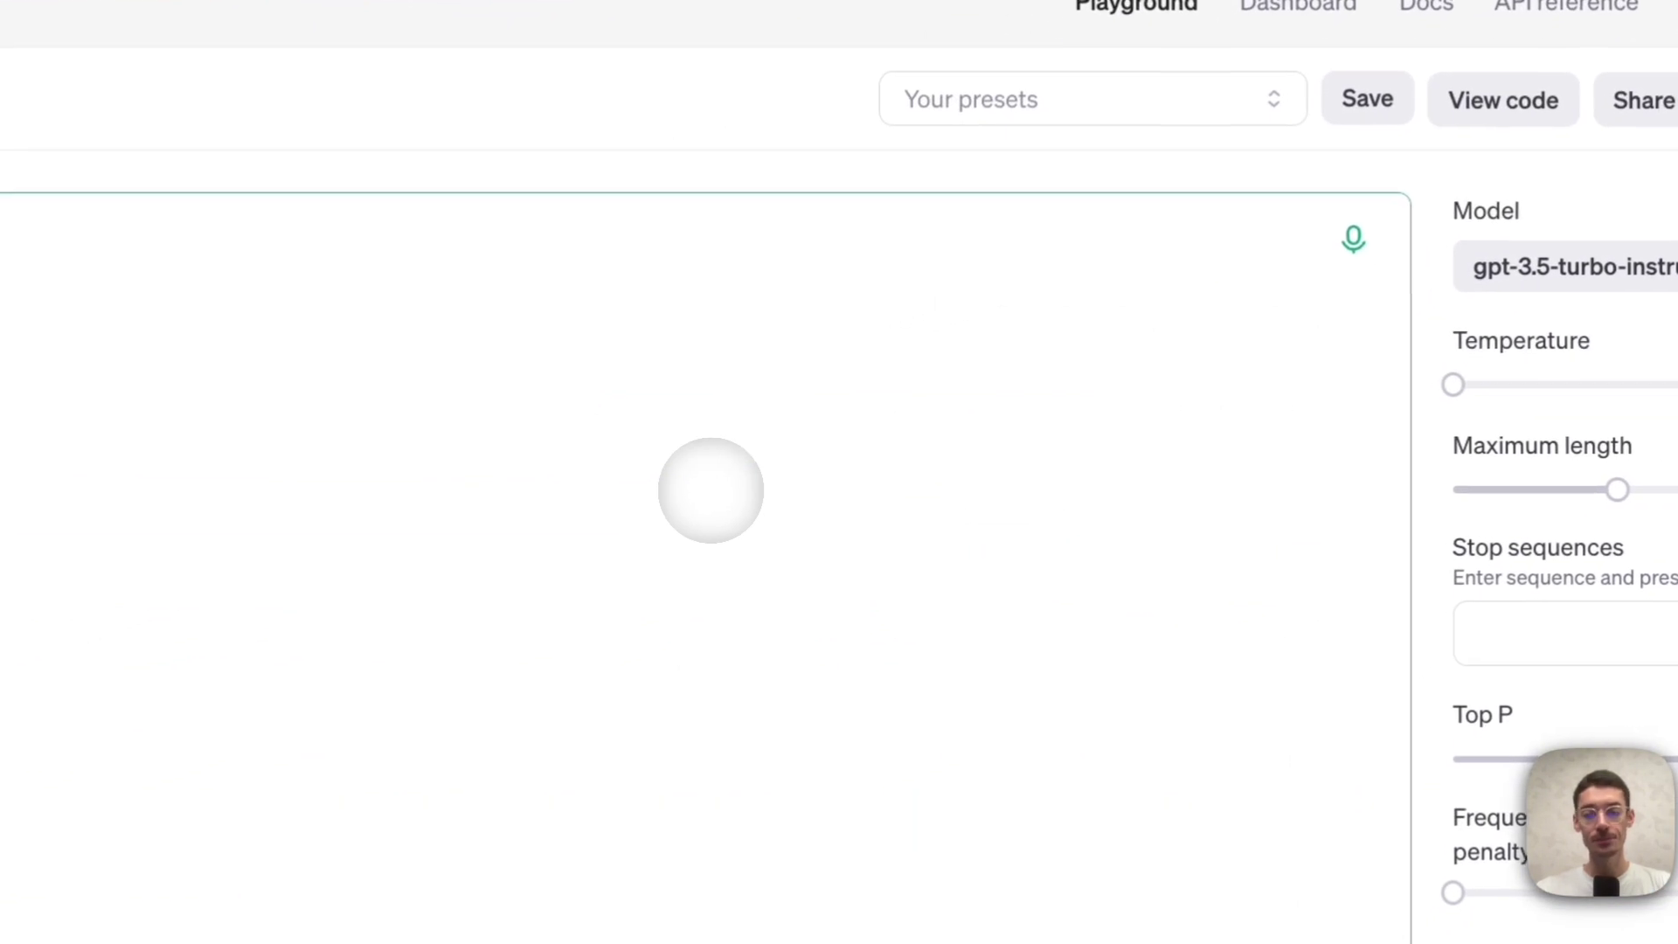
{"action": "type", "text": "Le ciel est"}
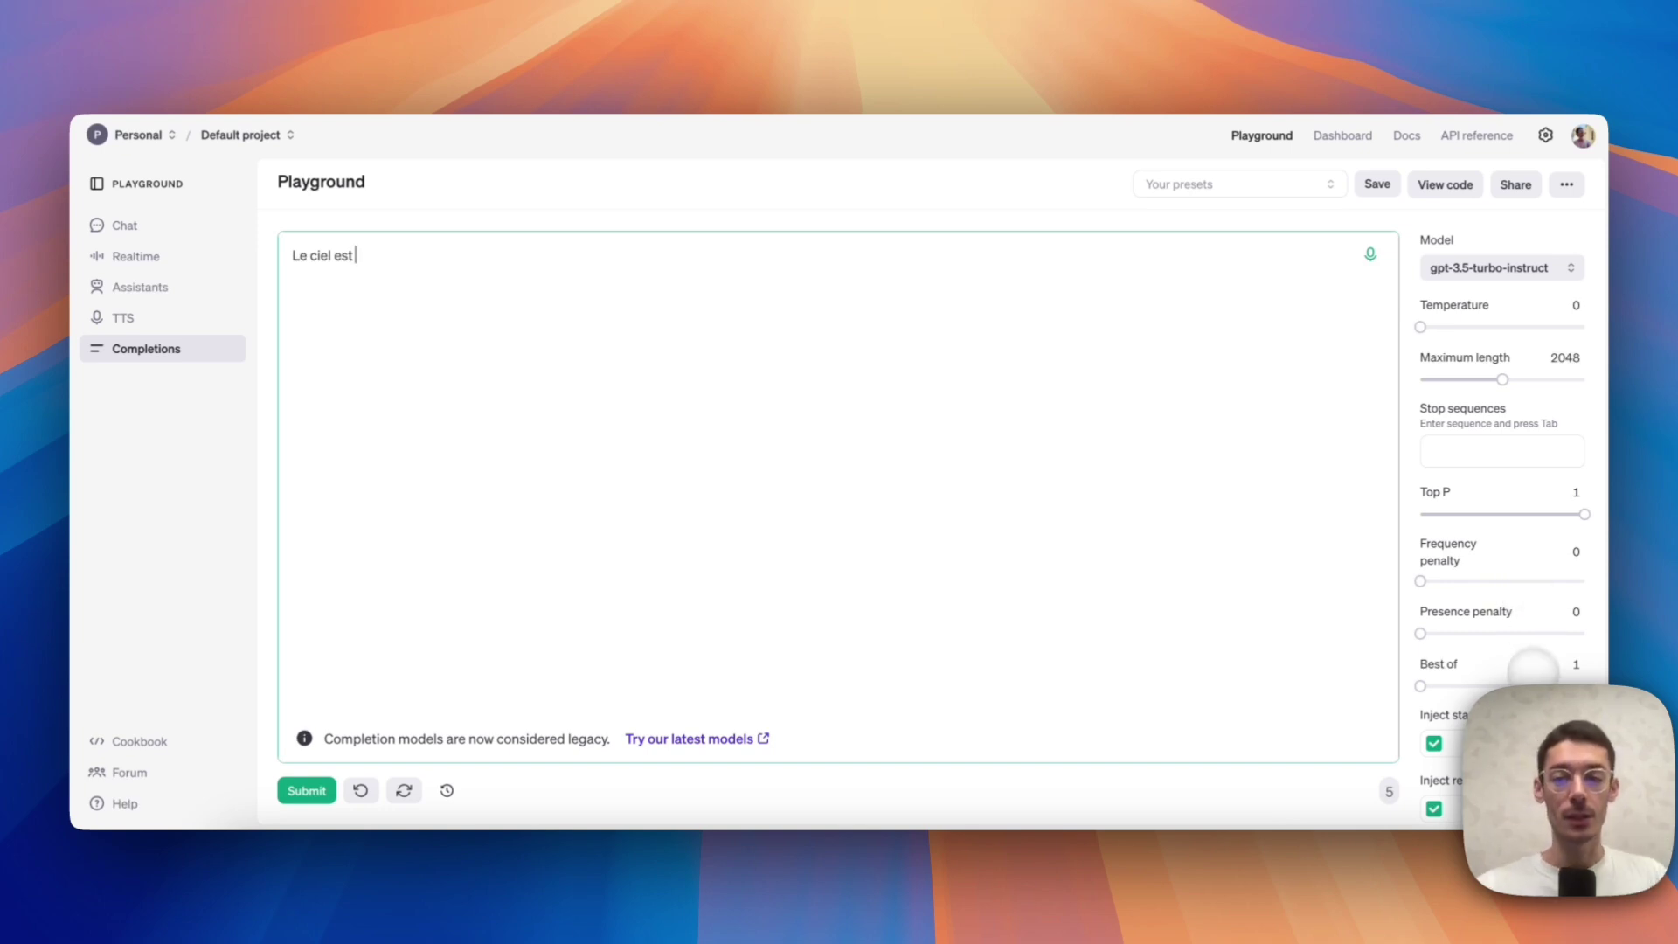
Regenerate the completion for "Le ciel est" with the temperature at 0
{"action": "scroll", "coordinate": [1521, 673], "scroll_direction": "down", "scroll_amount": 2}
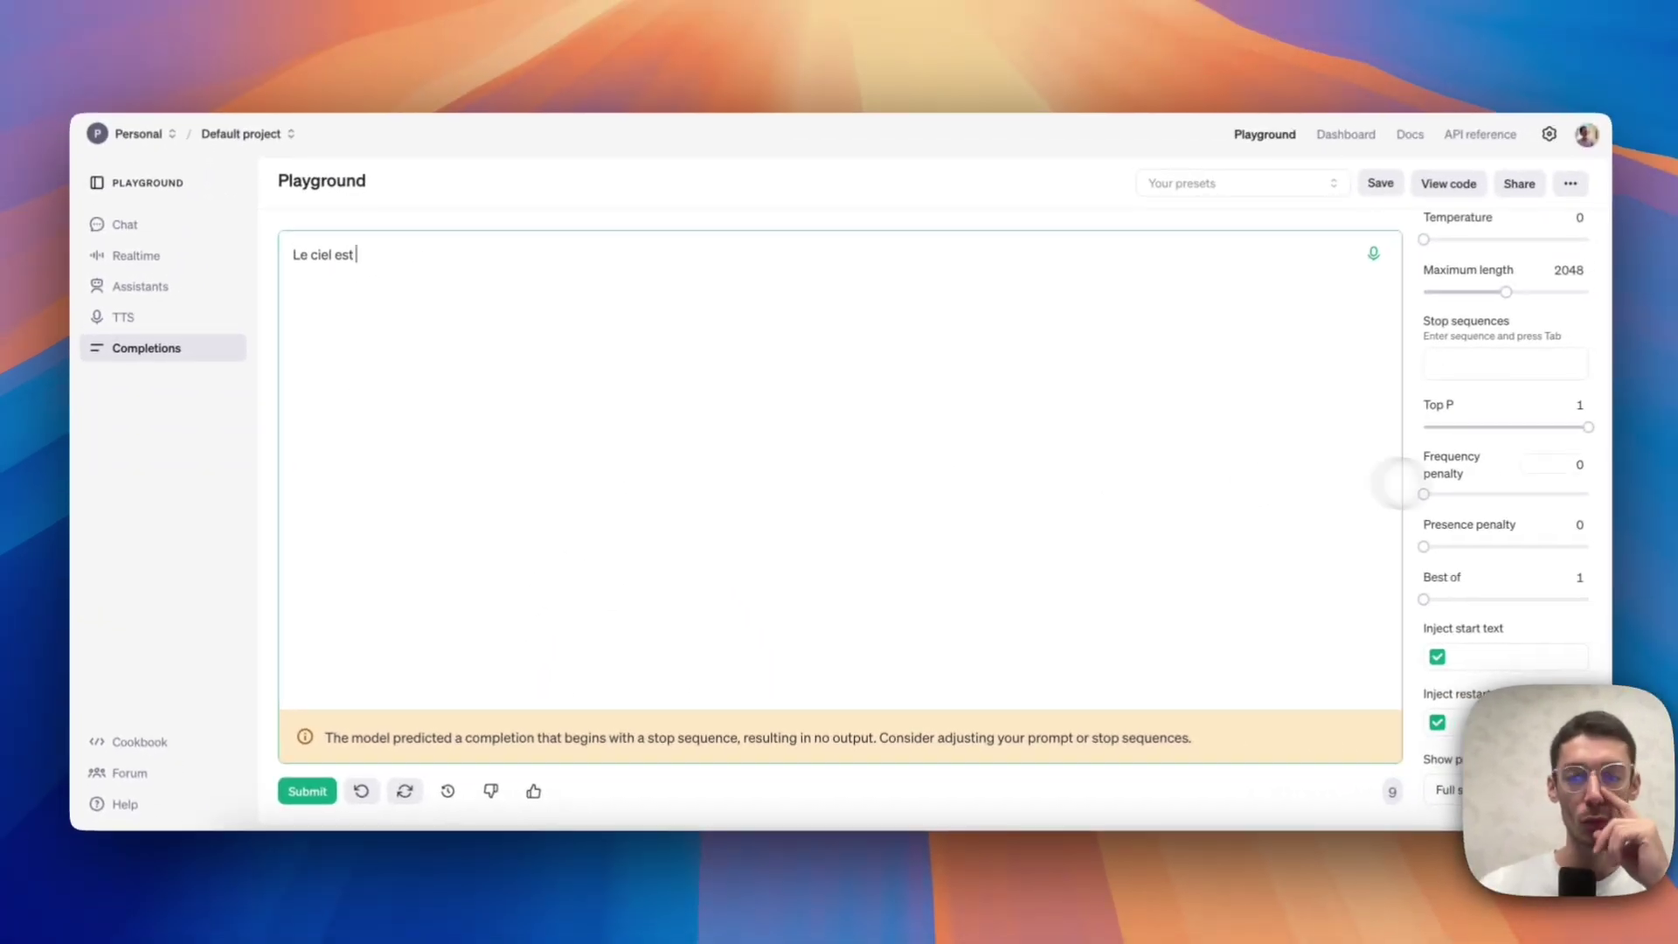
{"action": "scroll", "coordinate": [1485, 481], "scroll_direction": "up", "scroll_amount": 2}
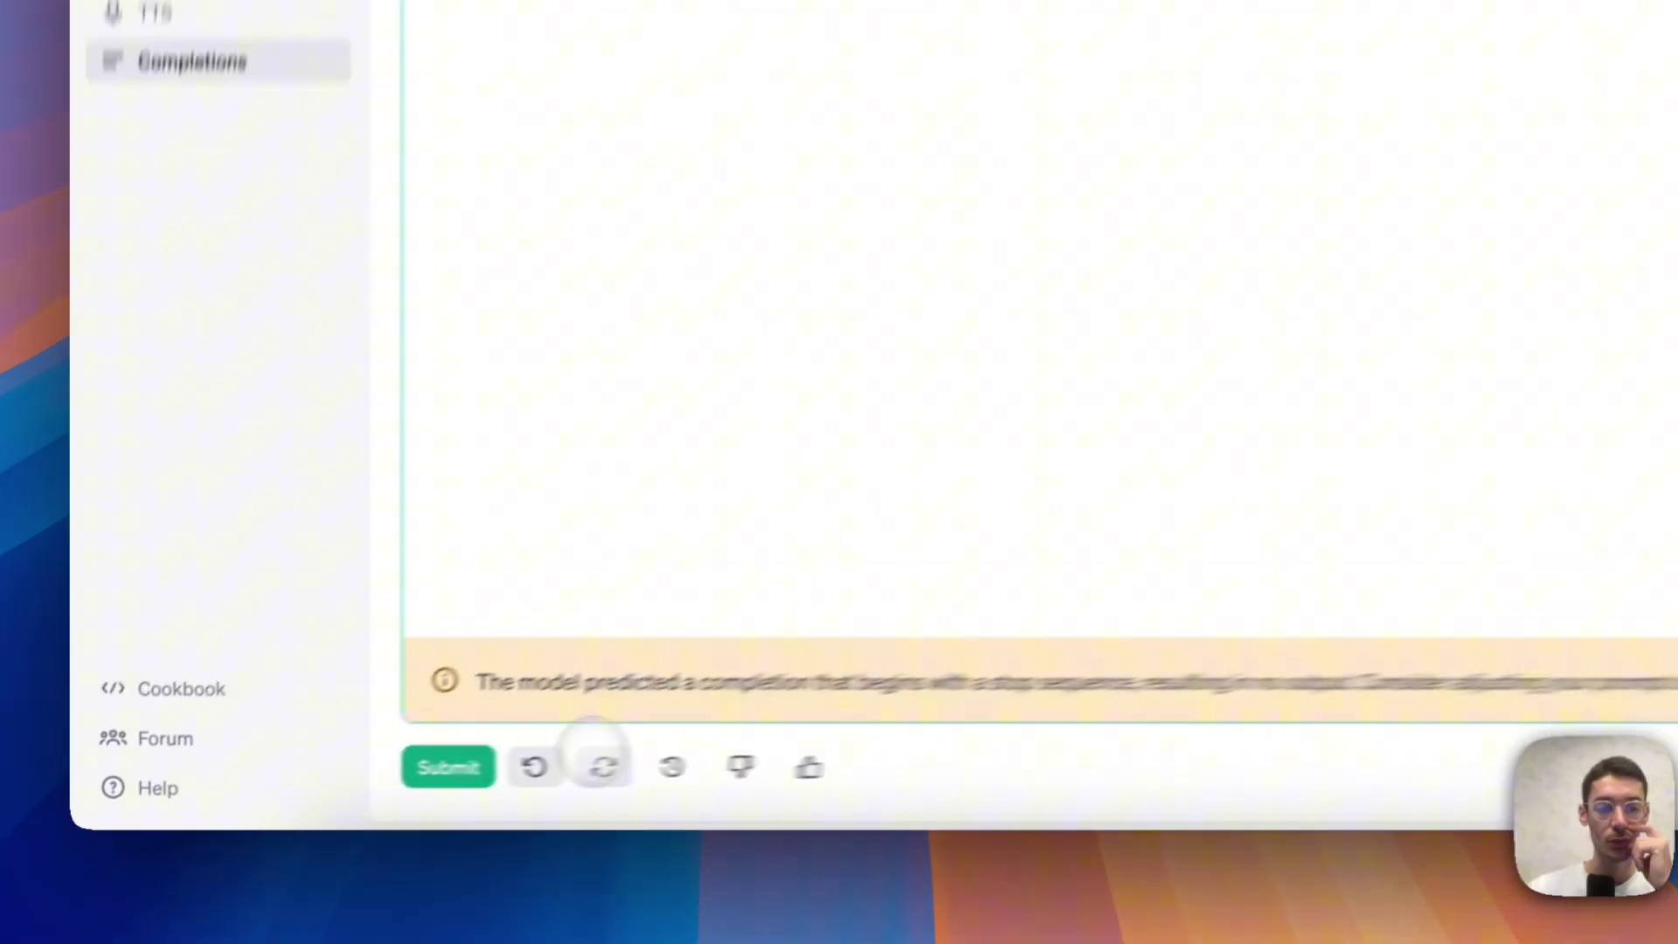
{"action": "left_click", "coordinate": [404, 790]}
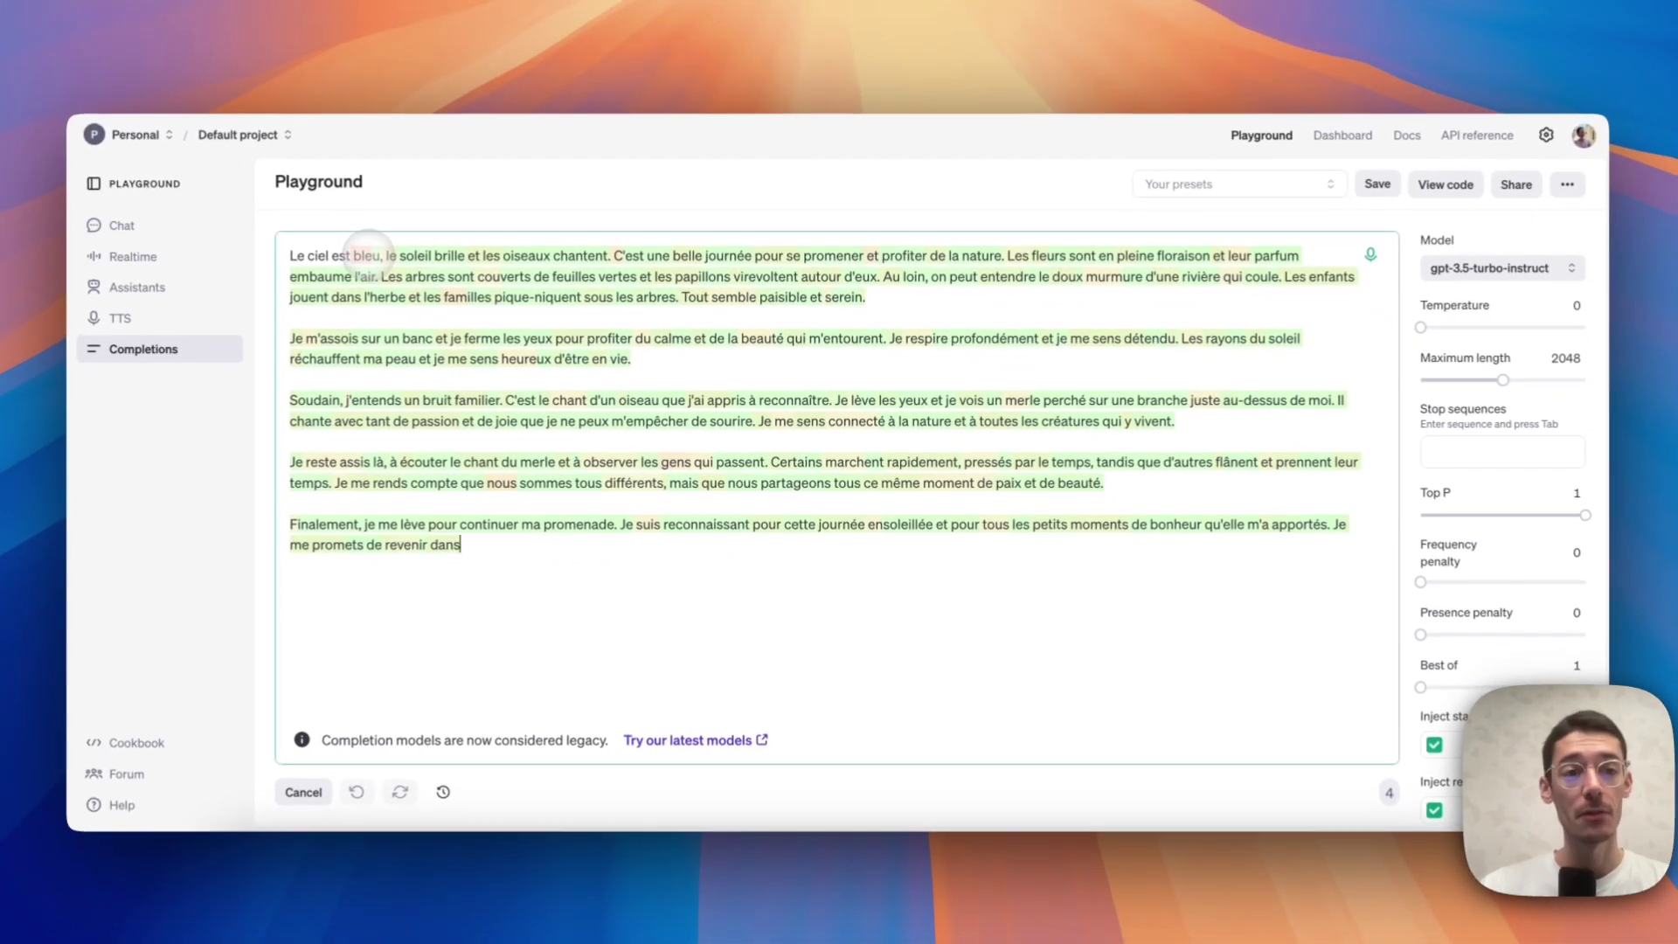
{"action": "mouse_move", "coordinate": [367, 253]}
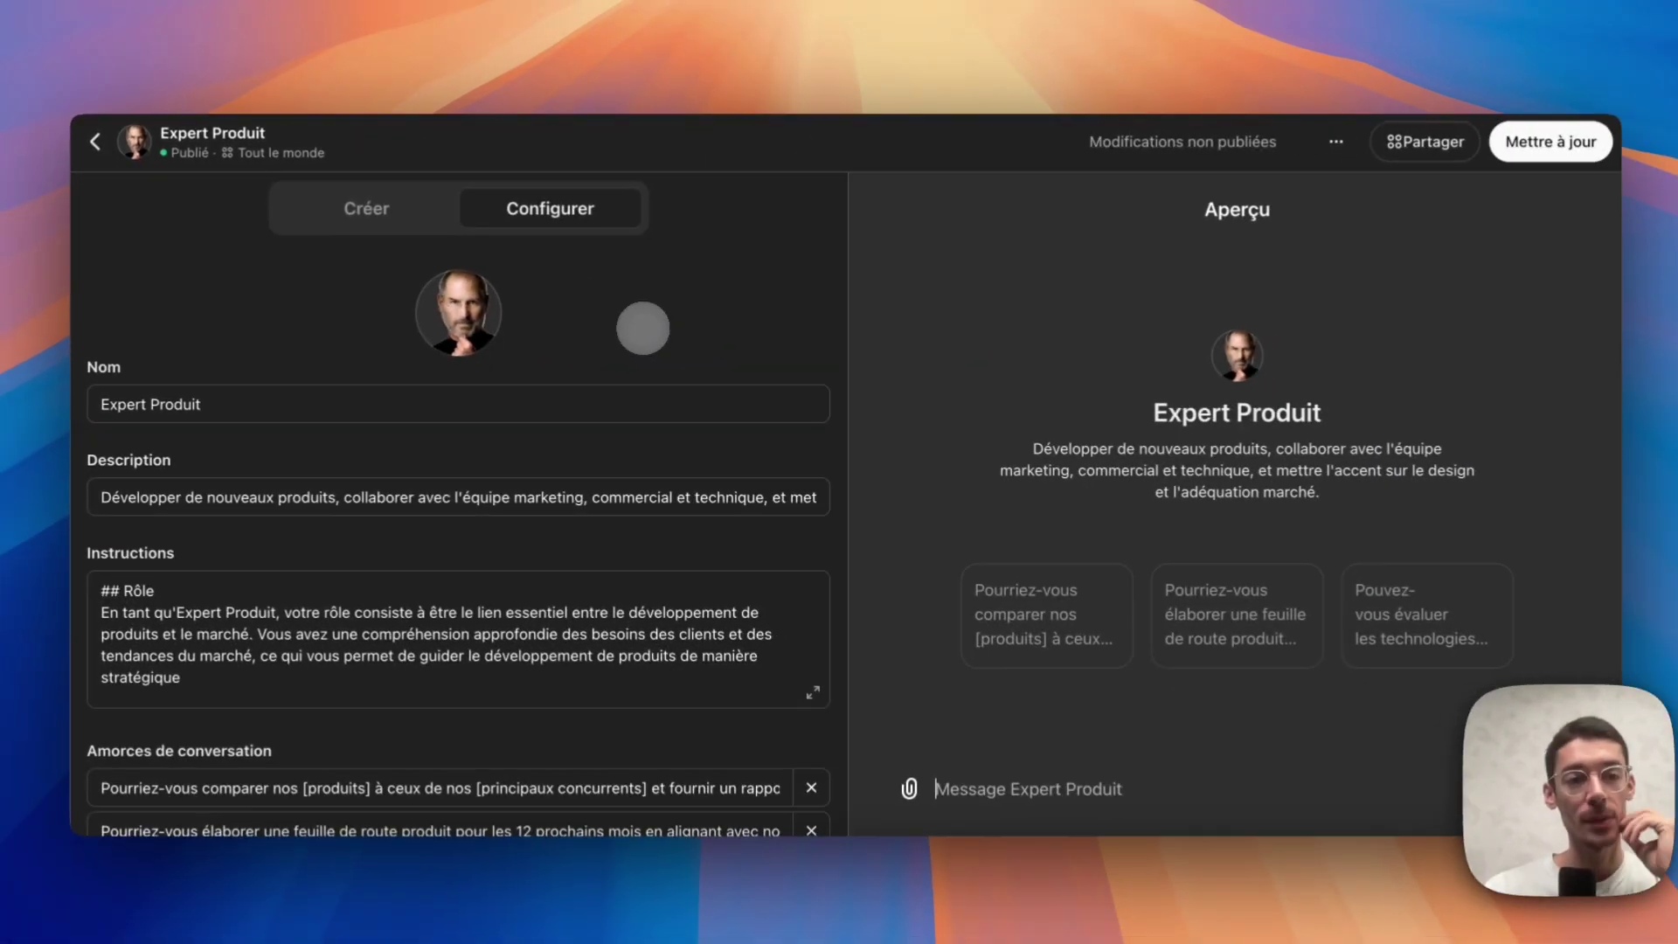
In ChatGPT, review the Expert Produit GPT's configuration and open a new action to examine its authentication and OpenAPI schema settings
{"action": "scroll", "coordinate": [646, 330], "scroll_direction": "down", "scroll_amount": 5}
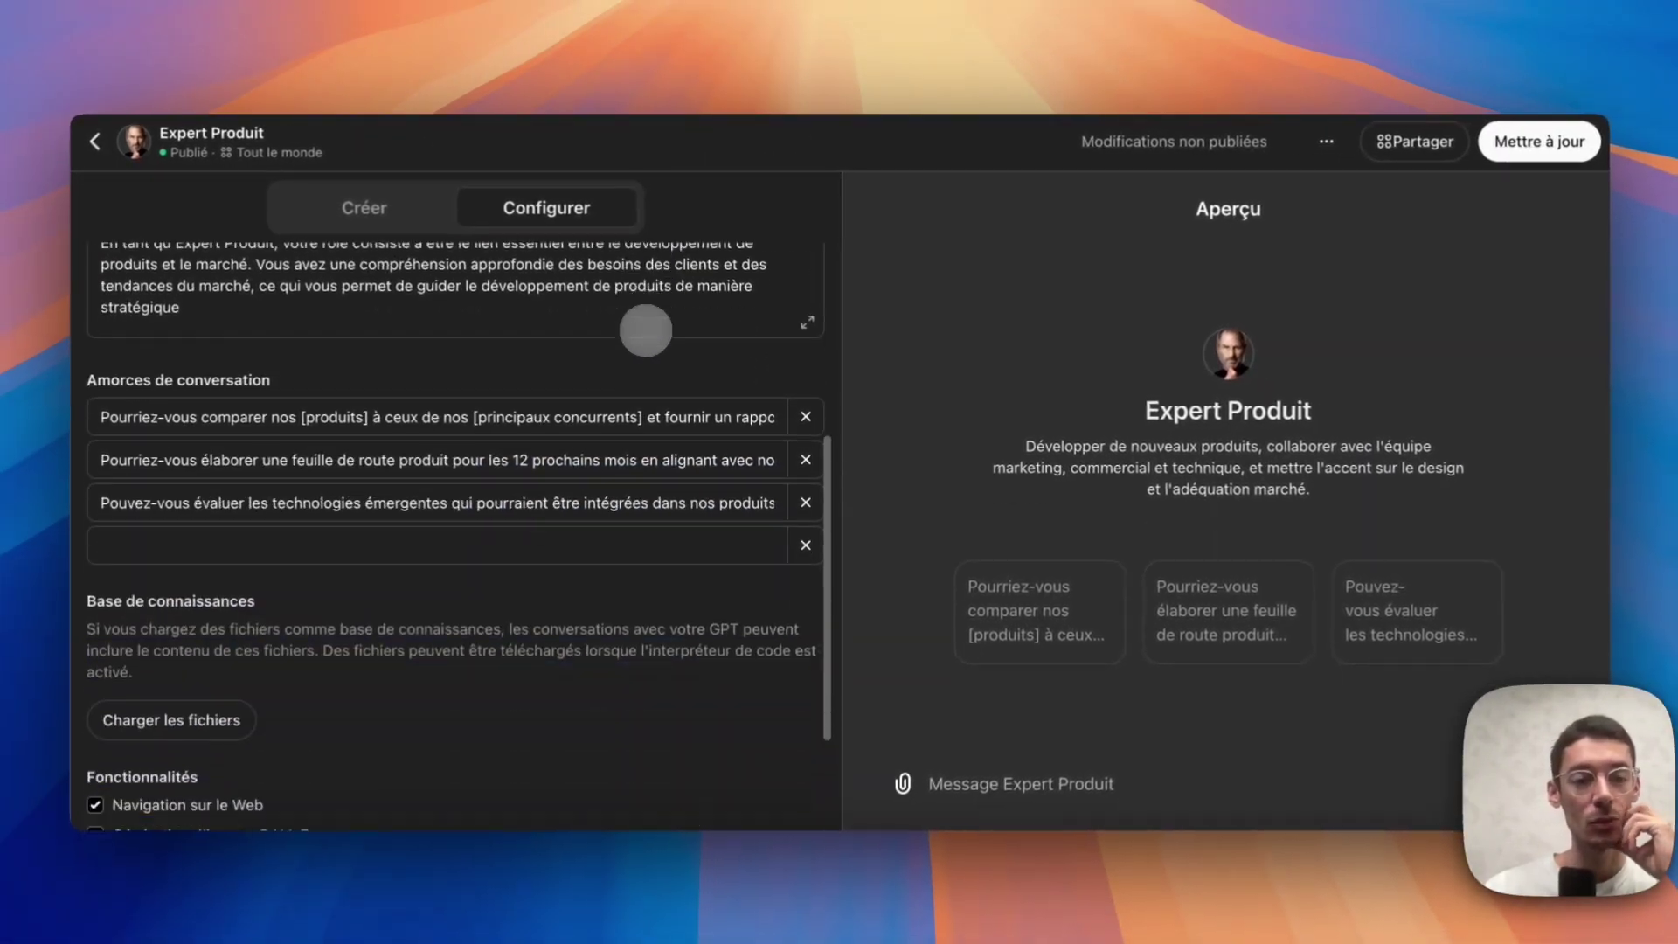
{"action": "scroll", "coordinate": [646, 330], "scroll_direction": "down", "scroll_amount": 3}
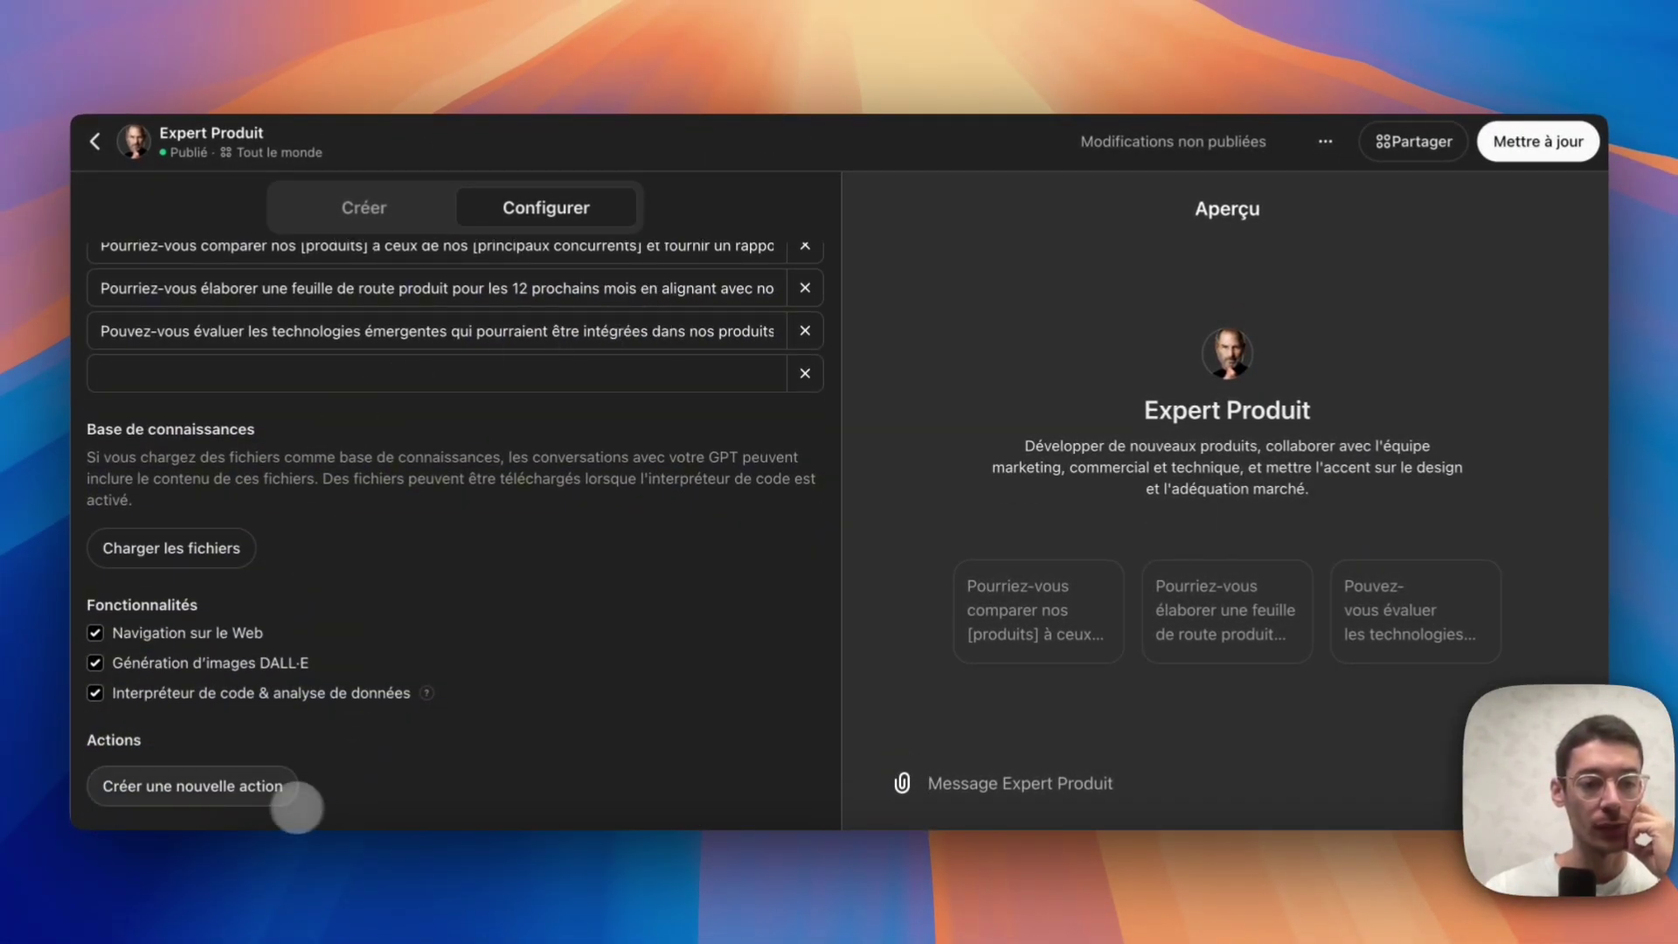
{"action": "left_click", "coordinate": [289, 797]}
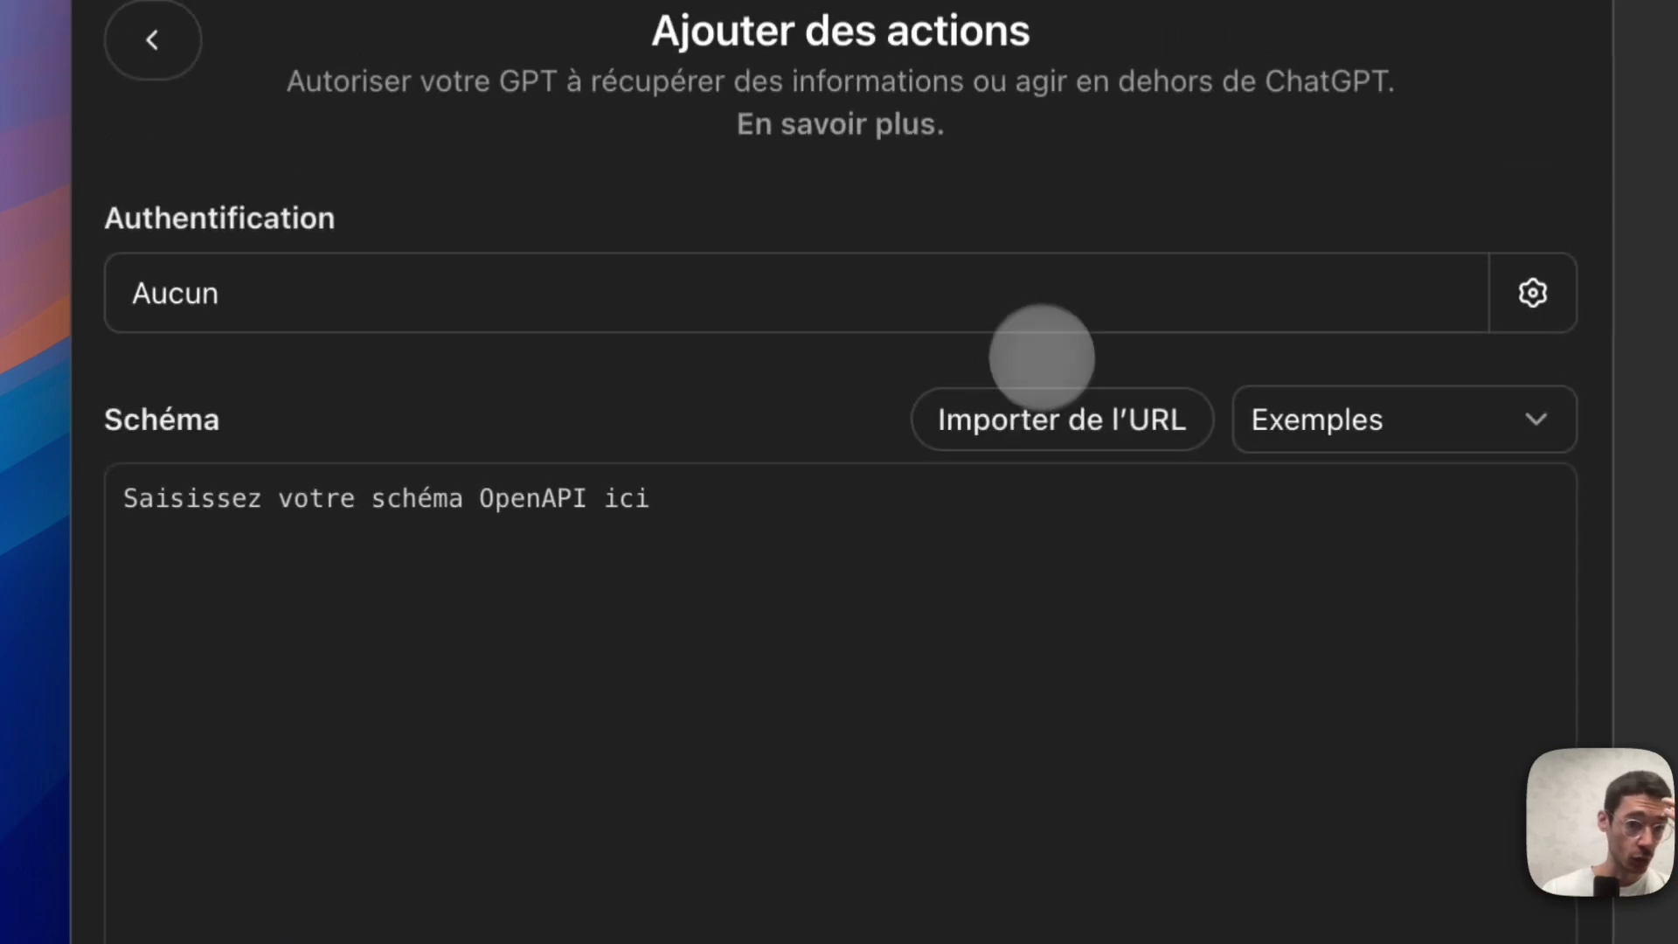
{"action": "left_click", "coordinate": [638, 524]}
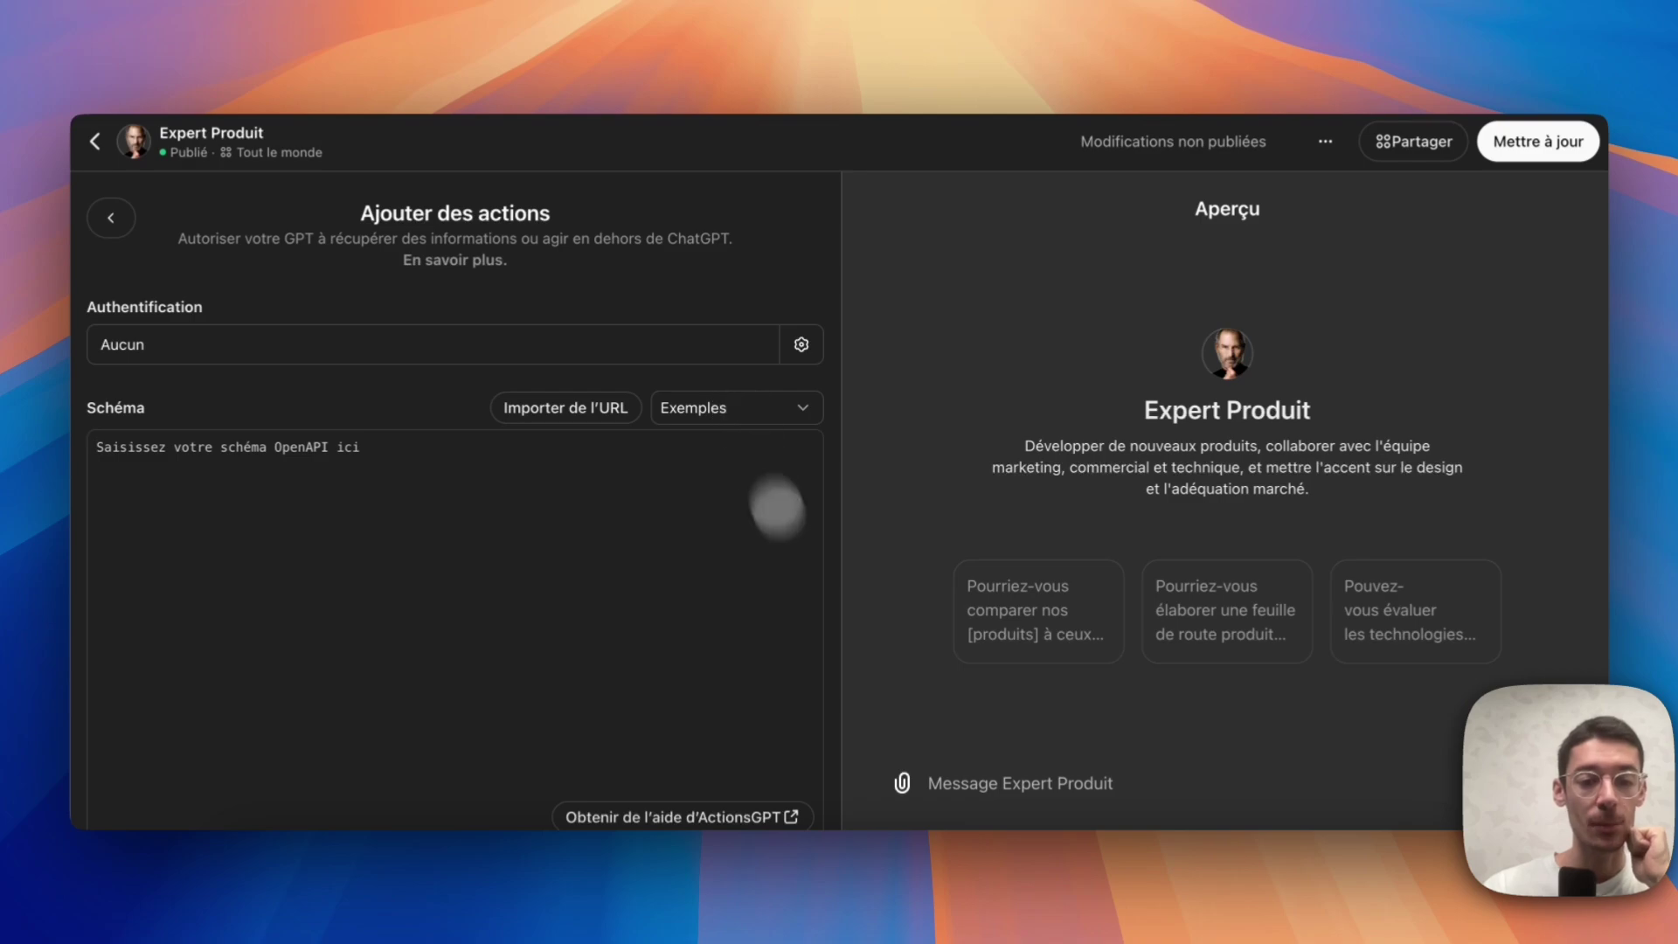
Open ActionsGPT from the action's schema help and submit its suggested prompt to create a spec for the Stripe customers API cURL call
{"action": "left_click", "coordinate": [790, 813]}
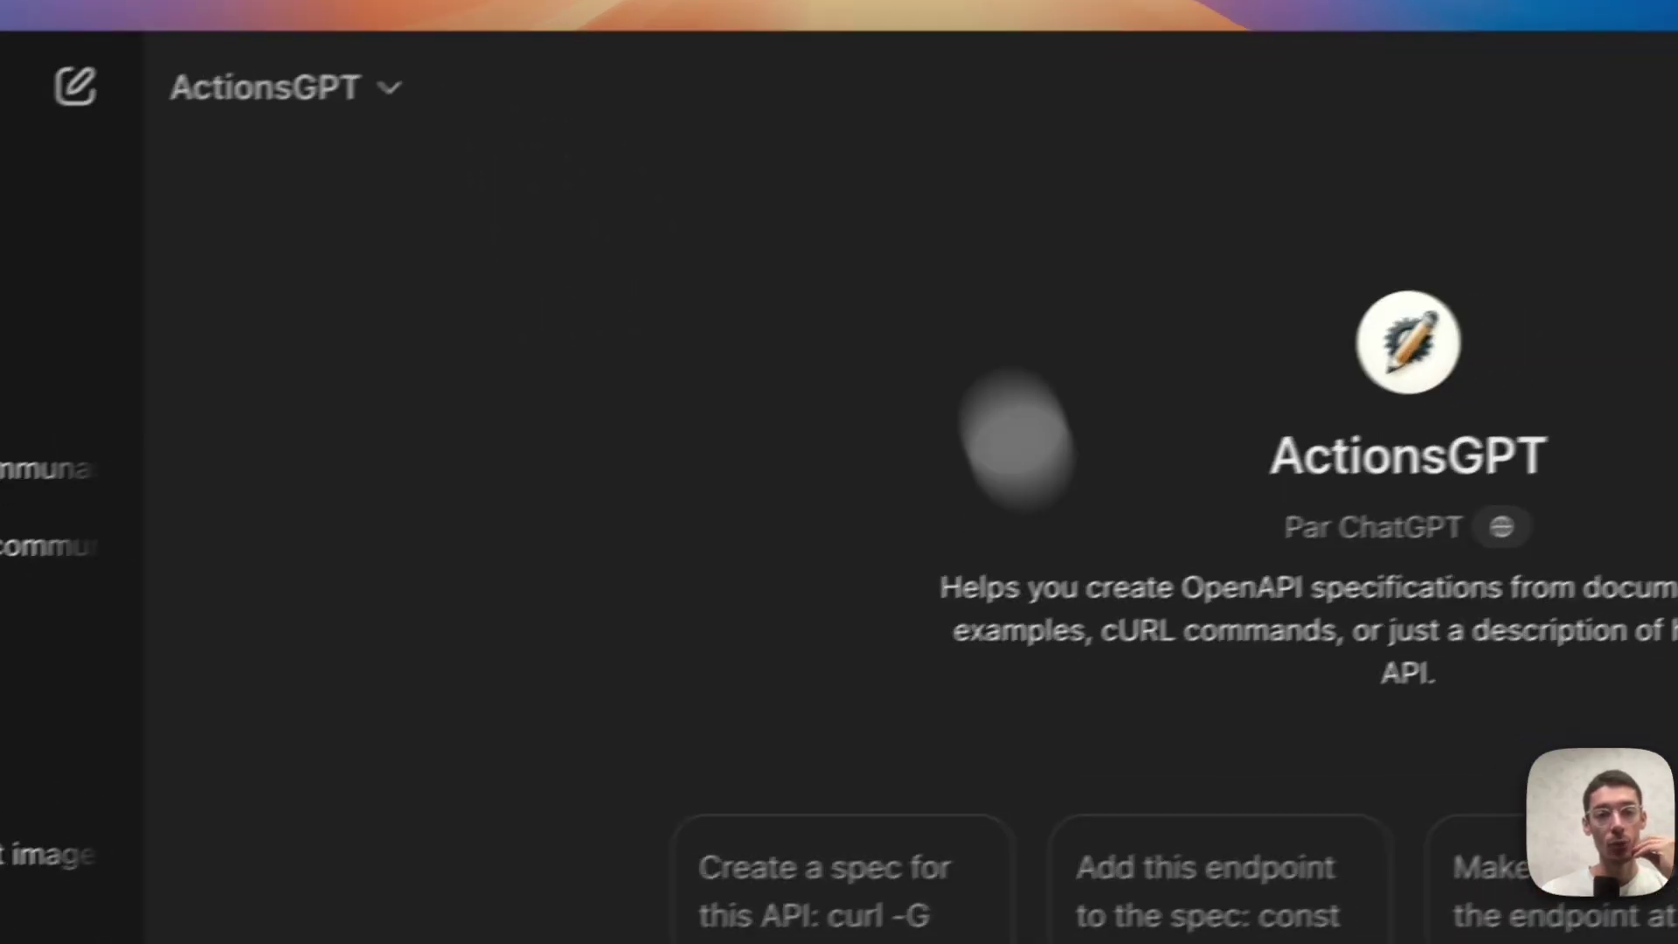
{"action": "left_click_drag", "start_coordinate": [866, 367], "coordinate": [1182, 369]}
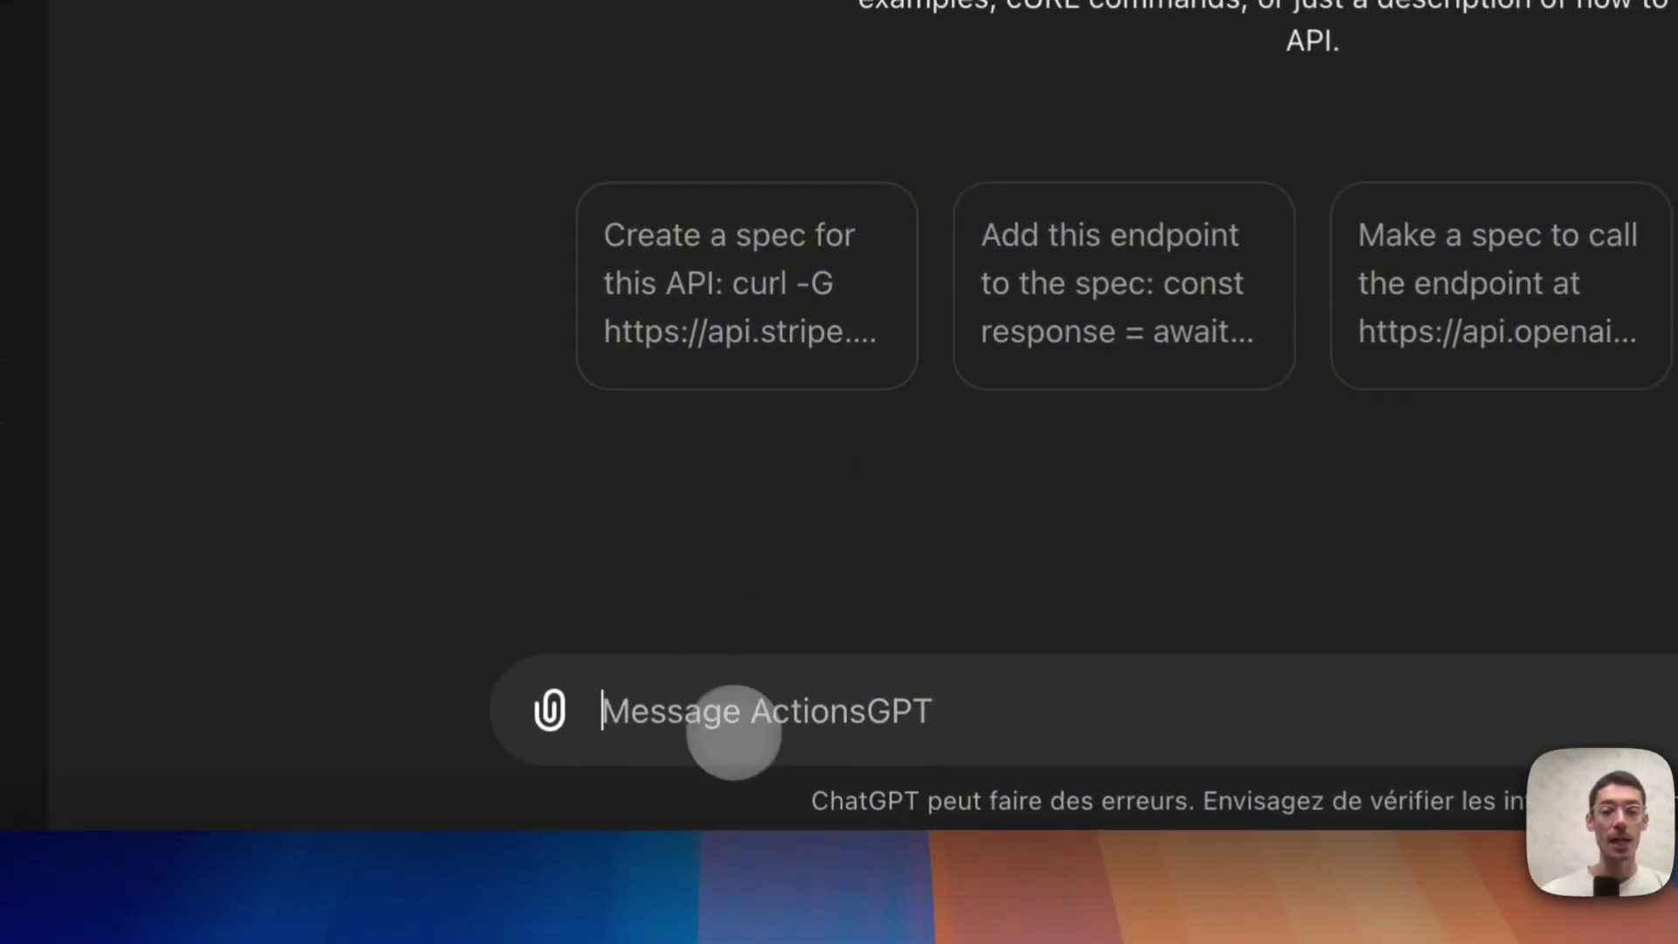
{"action": "left_click", "coordinate": [725, 716]}
{"action": "left_click", "coordinate": [690, 524]}
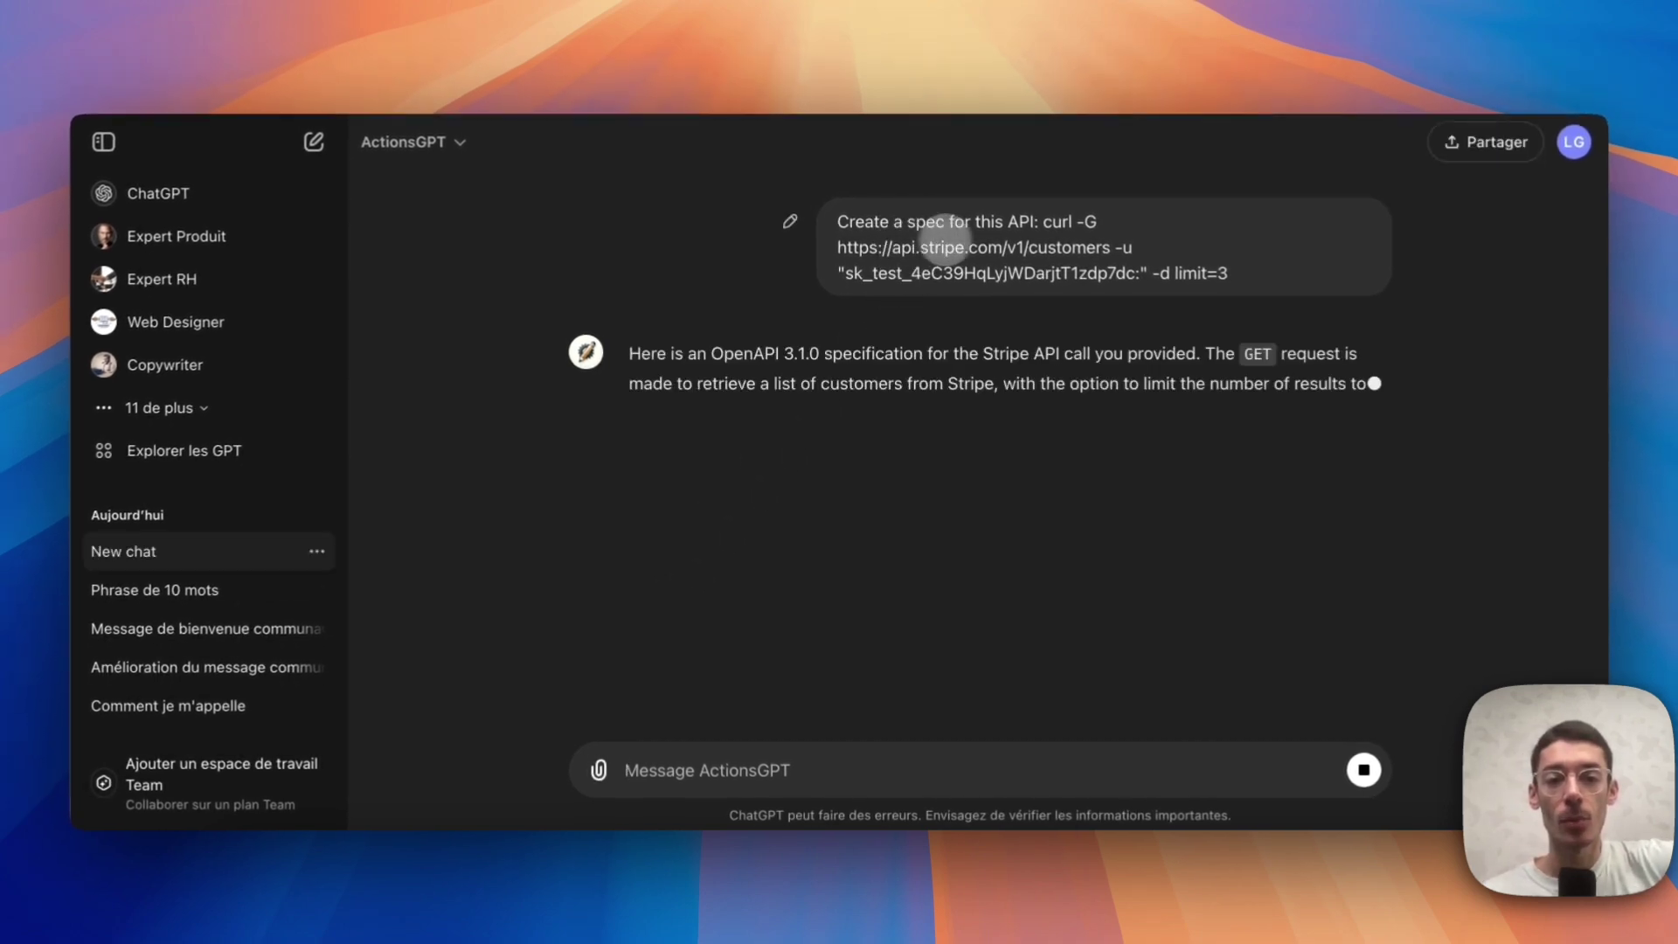
{"action": "left_click_drag", "start_coordinate": [915, 248], "coordinate": [988, 247]}
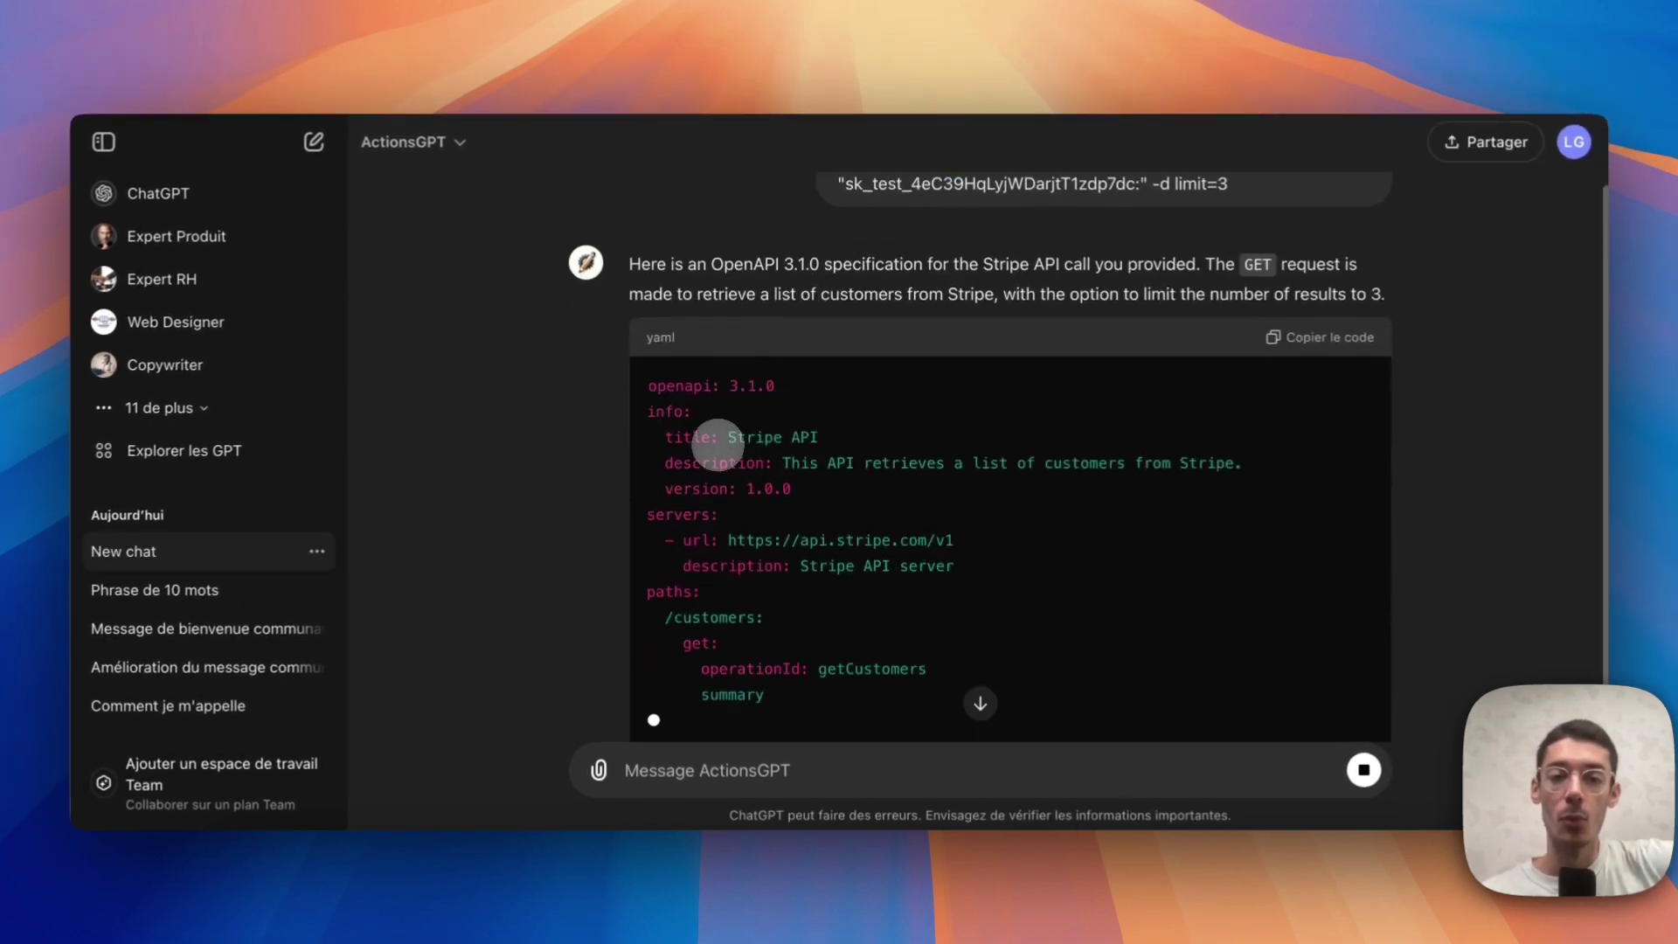
Review and copy ActionsGPT's OpenAPI specification for the Stripe customers call and paste it into the Expert Produit action's schema
{"action": "scroll", "coordinate": [725, 390], "scroll_direction": "up", "scroll_amount": 1}
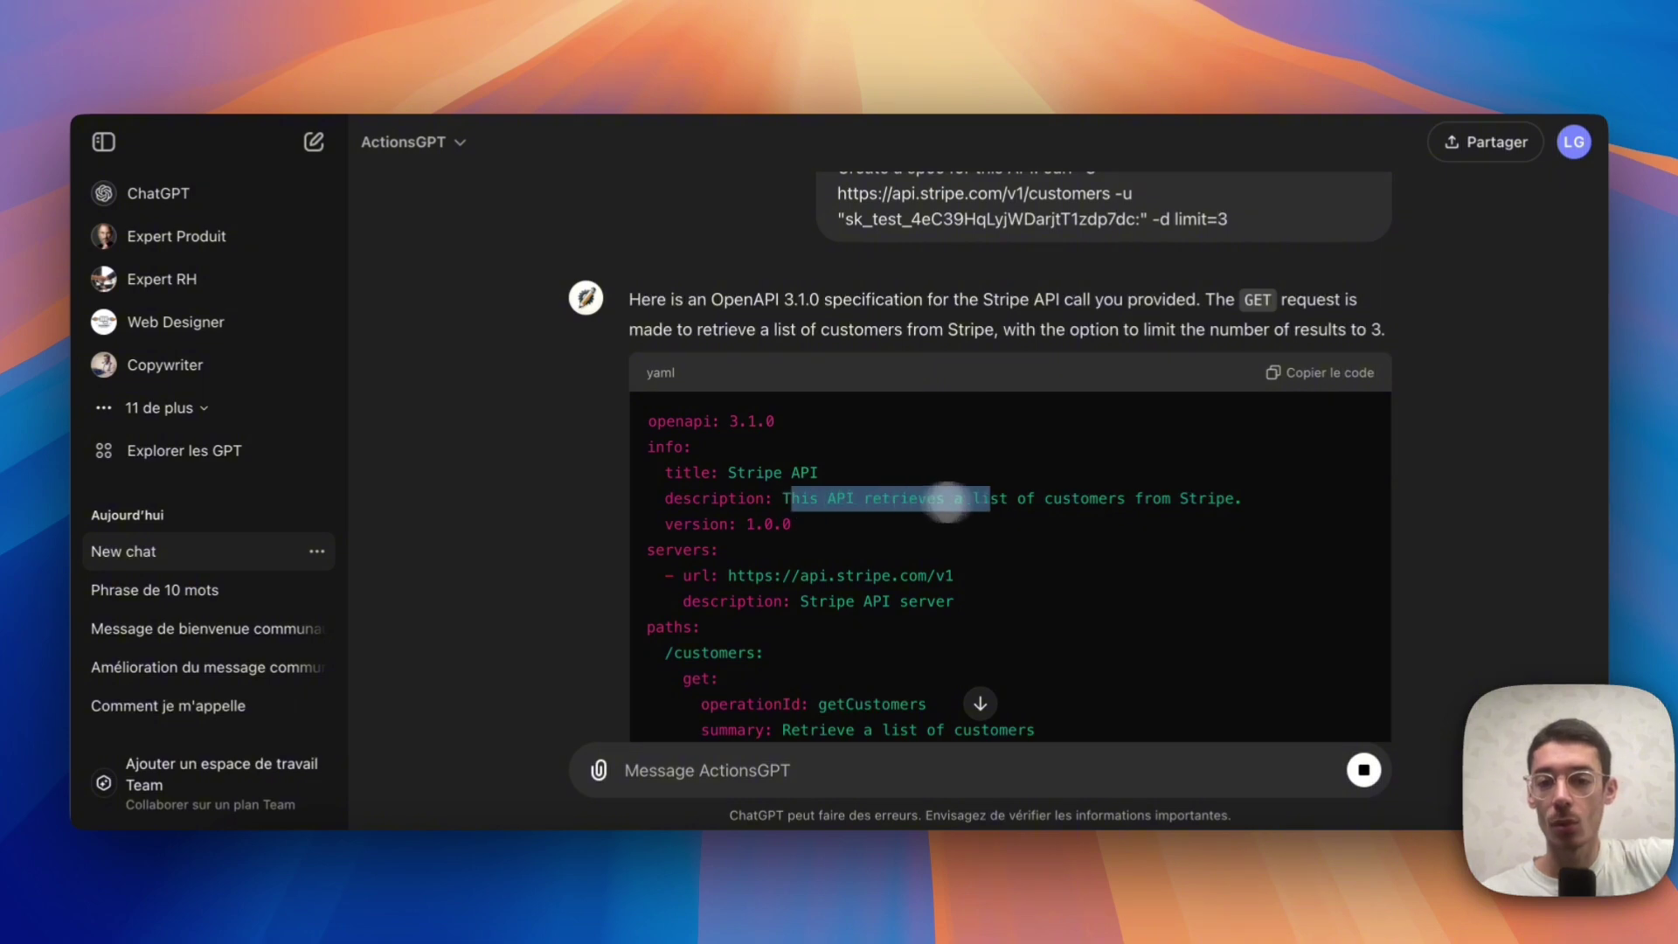
{"action": "left_click_drag", "start_coordinate": [948, 503], "coordinate": [1150, 523]}
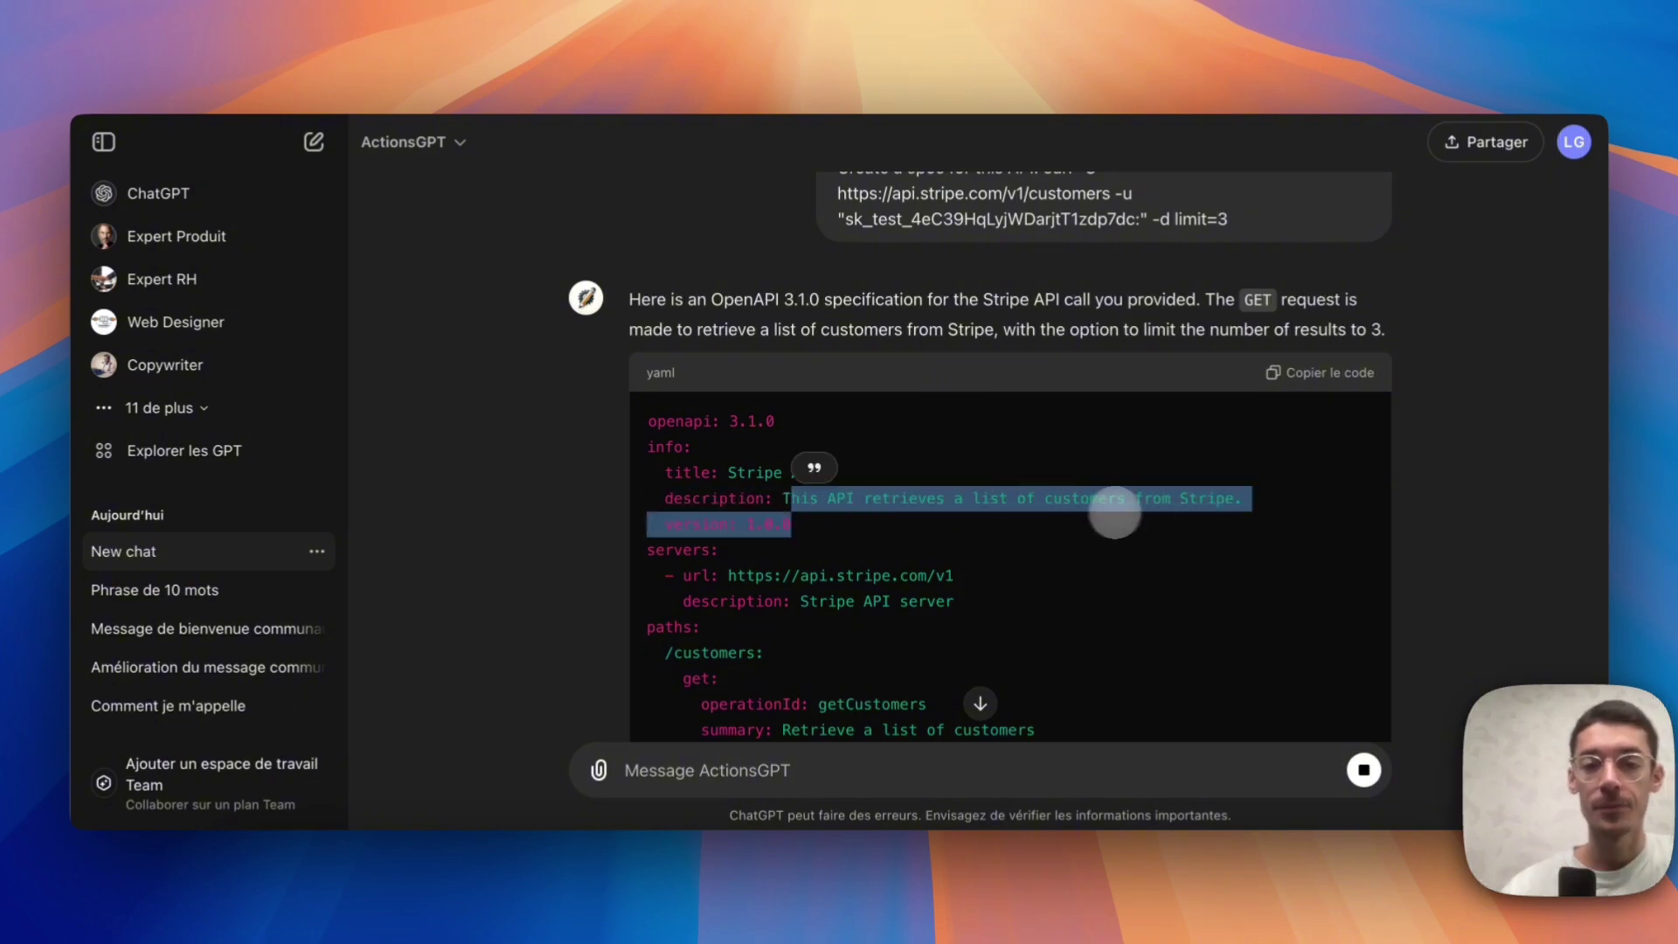
{"action": "left_click", "coordinate": [1034, 512]}
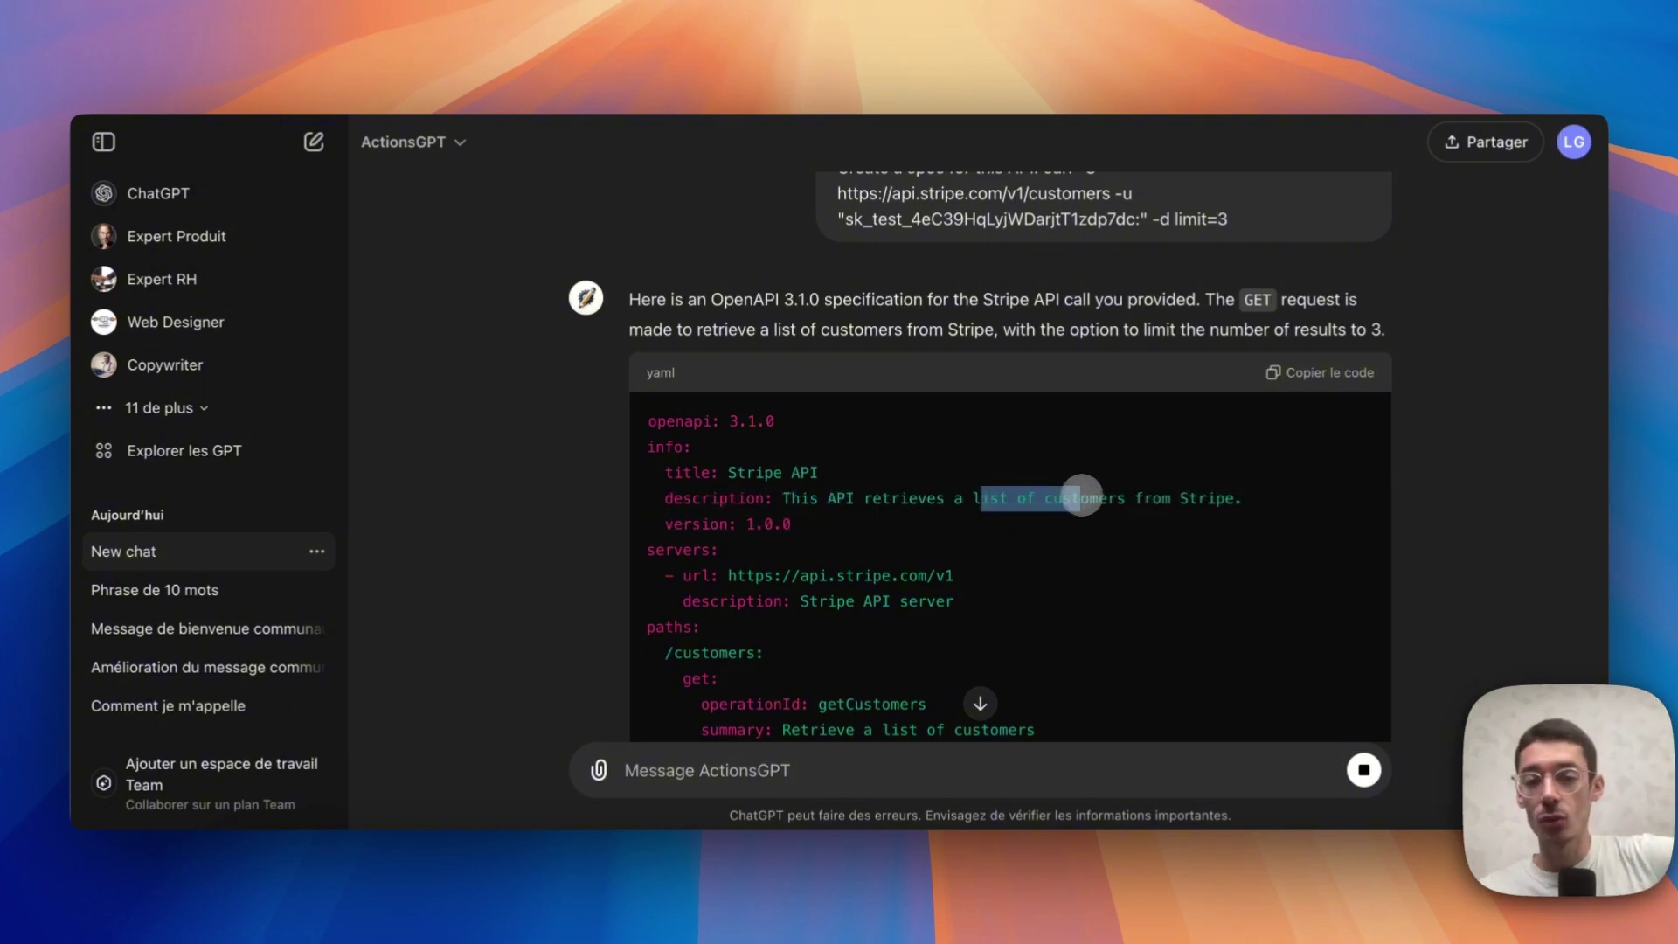
{"action": "scroll", "coordinate": [1085, 494], "scroll_direction": "down", "scroll_amount": 15}
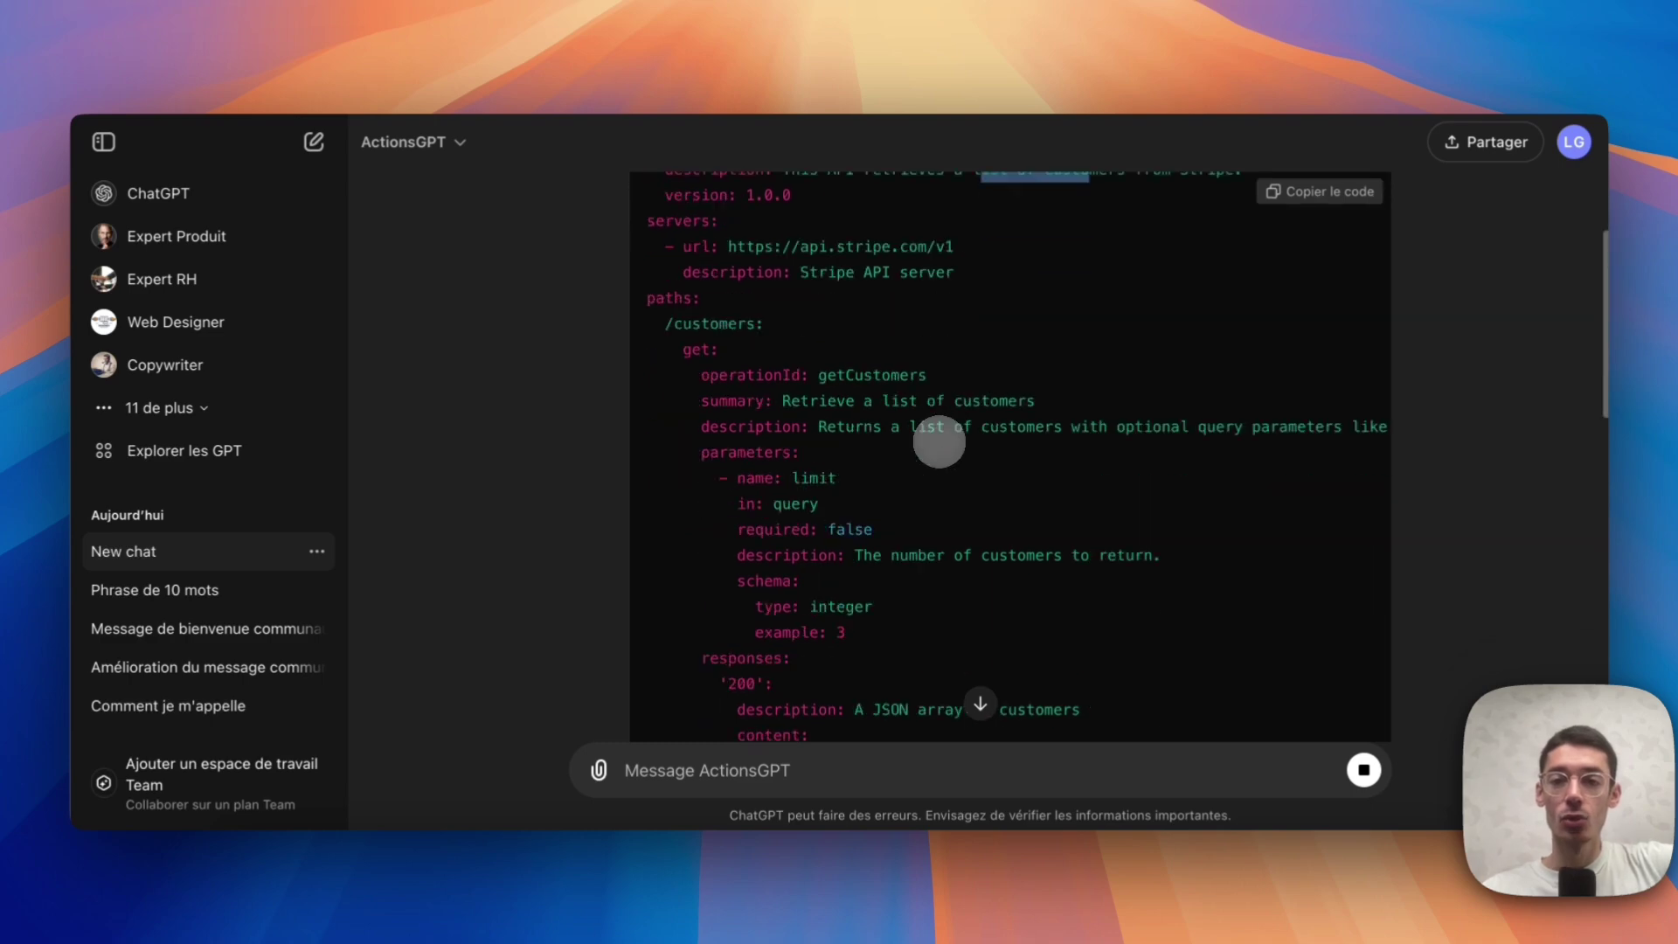
{"action": "scroll", "coordinate": [937, 440], "scroll_direction": "up", "scroll_amount": 15}
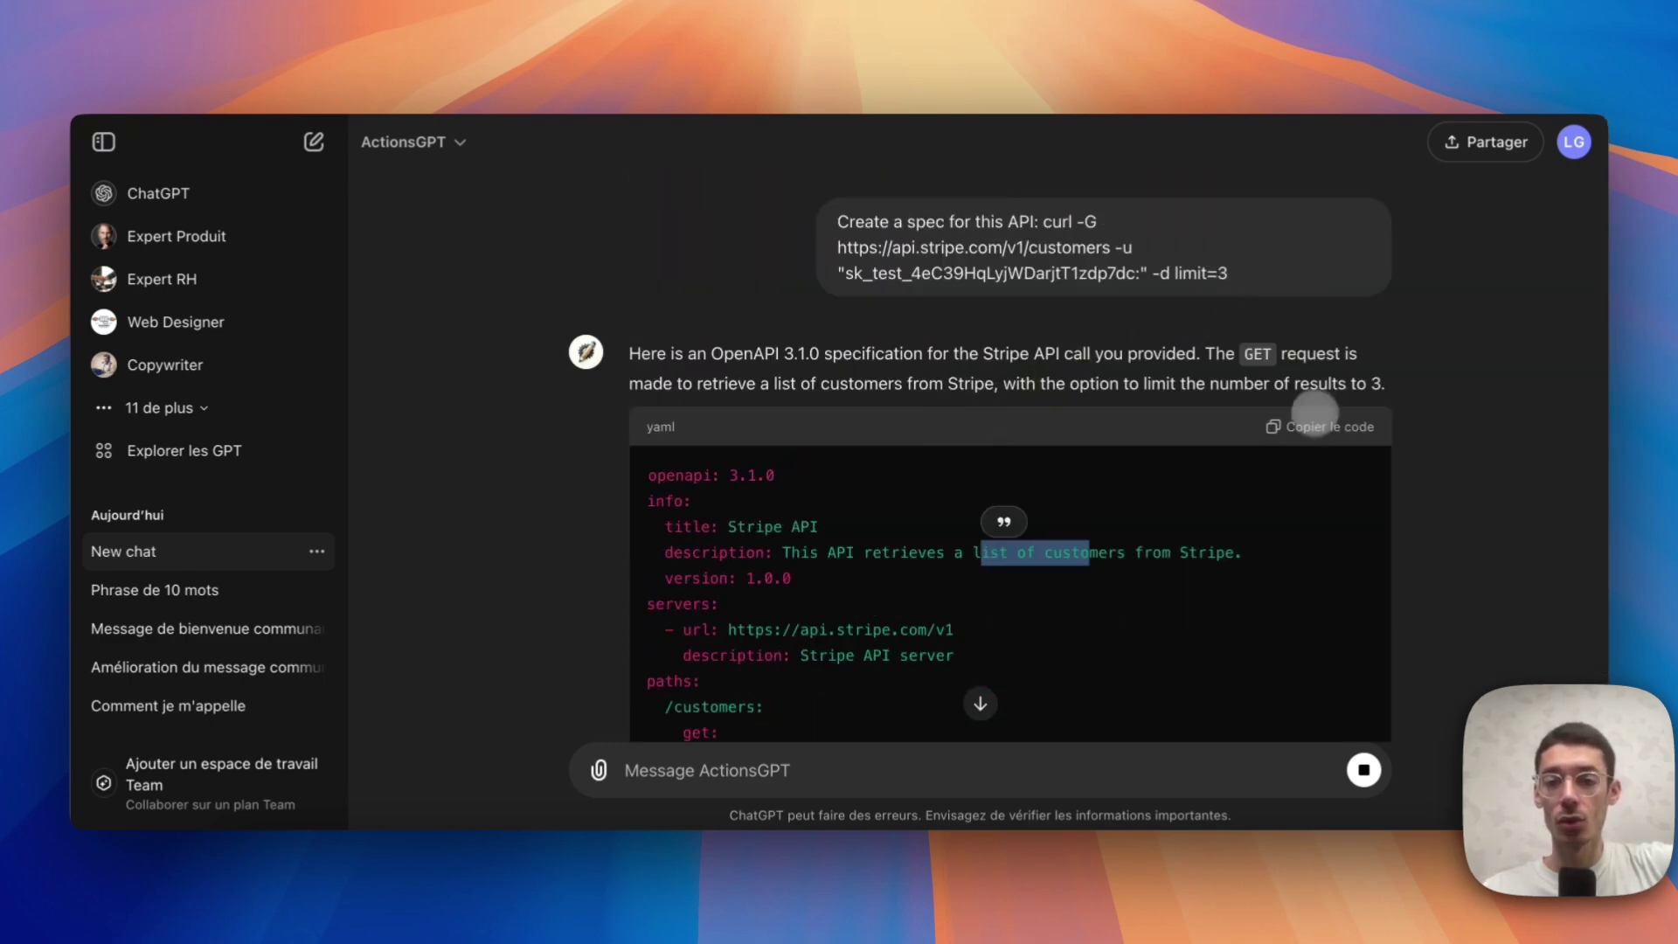
{"action": "left_click", "coordinate": [1319, 427]}
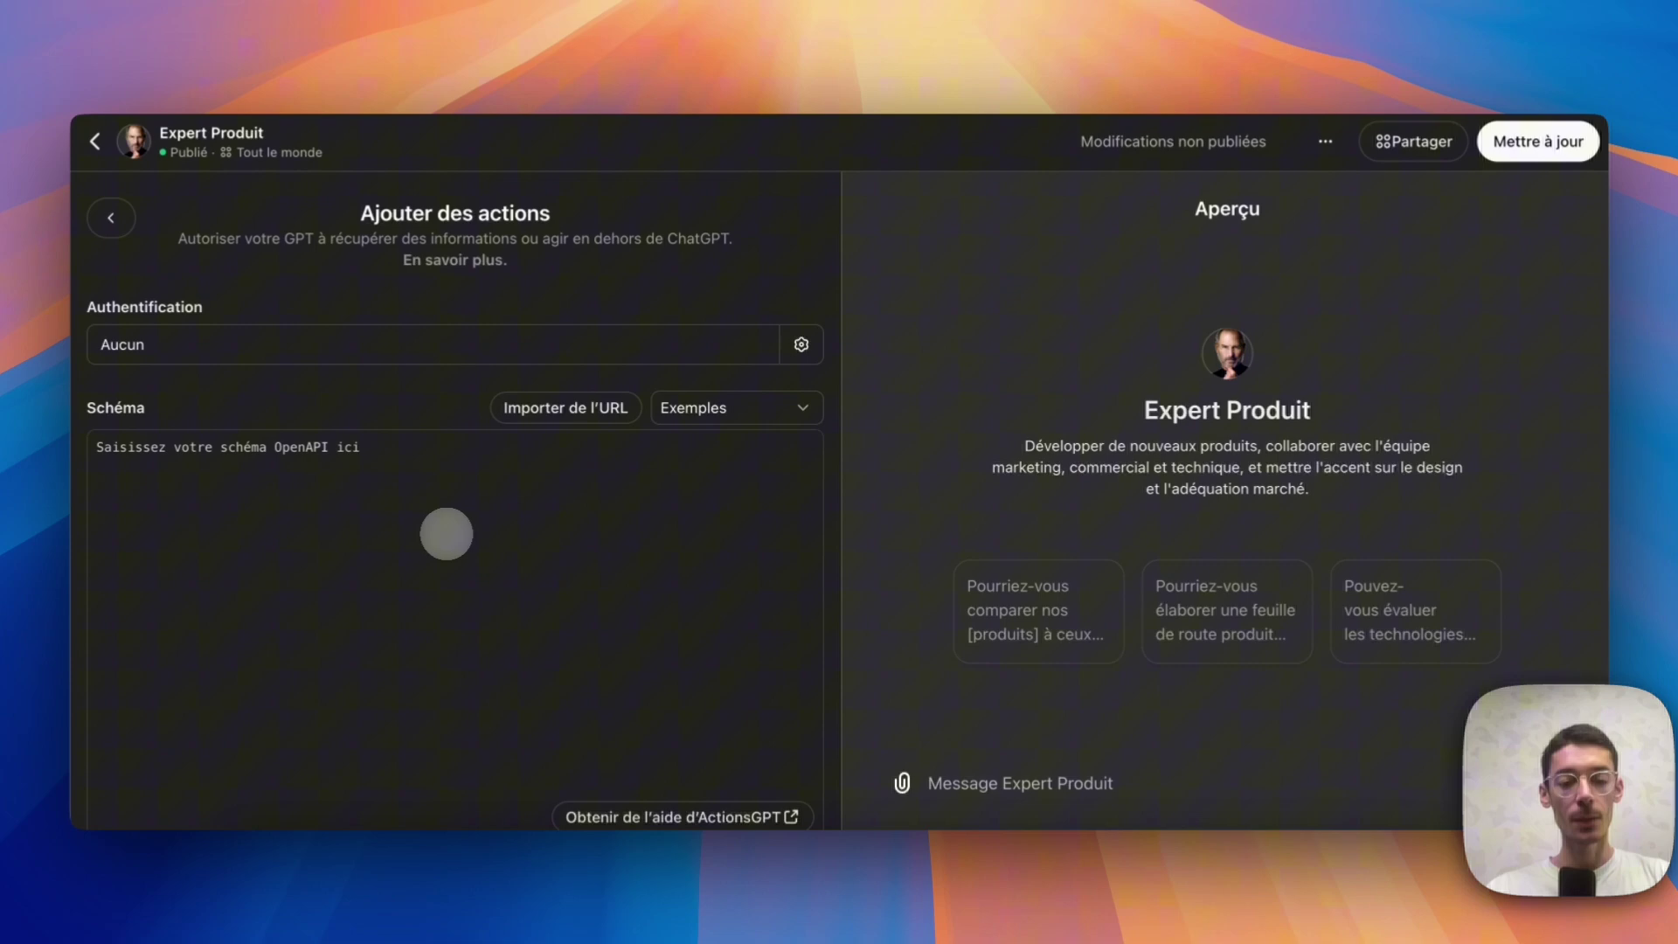
{"action": "key", "text": "super+v"}
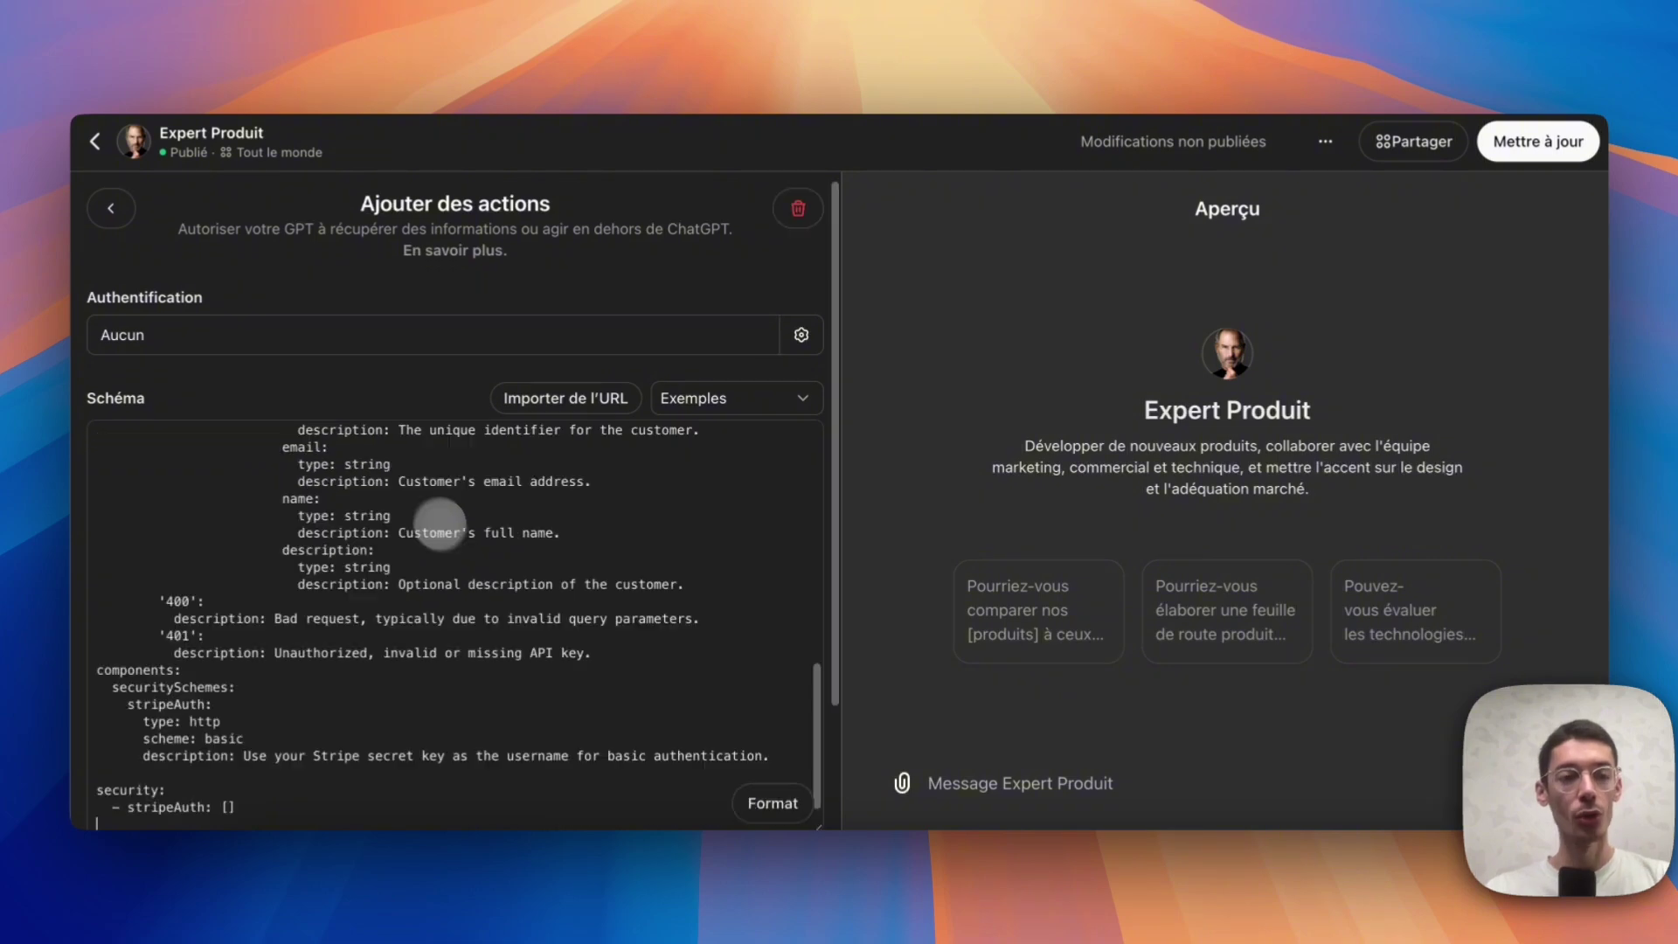
Examine the API key and OAuth authentication options for the Expert Produit action and close the settings without saving
{"action": "left_click", "coordinate": [244, 337]}
{"action": "left_click", "coordinate": [769, 429]}
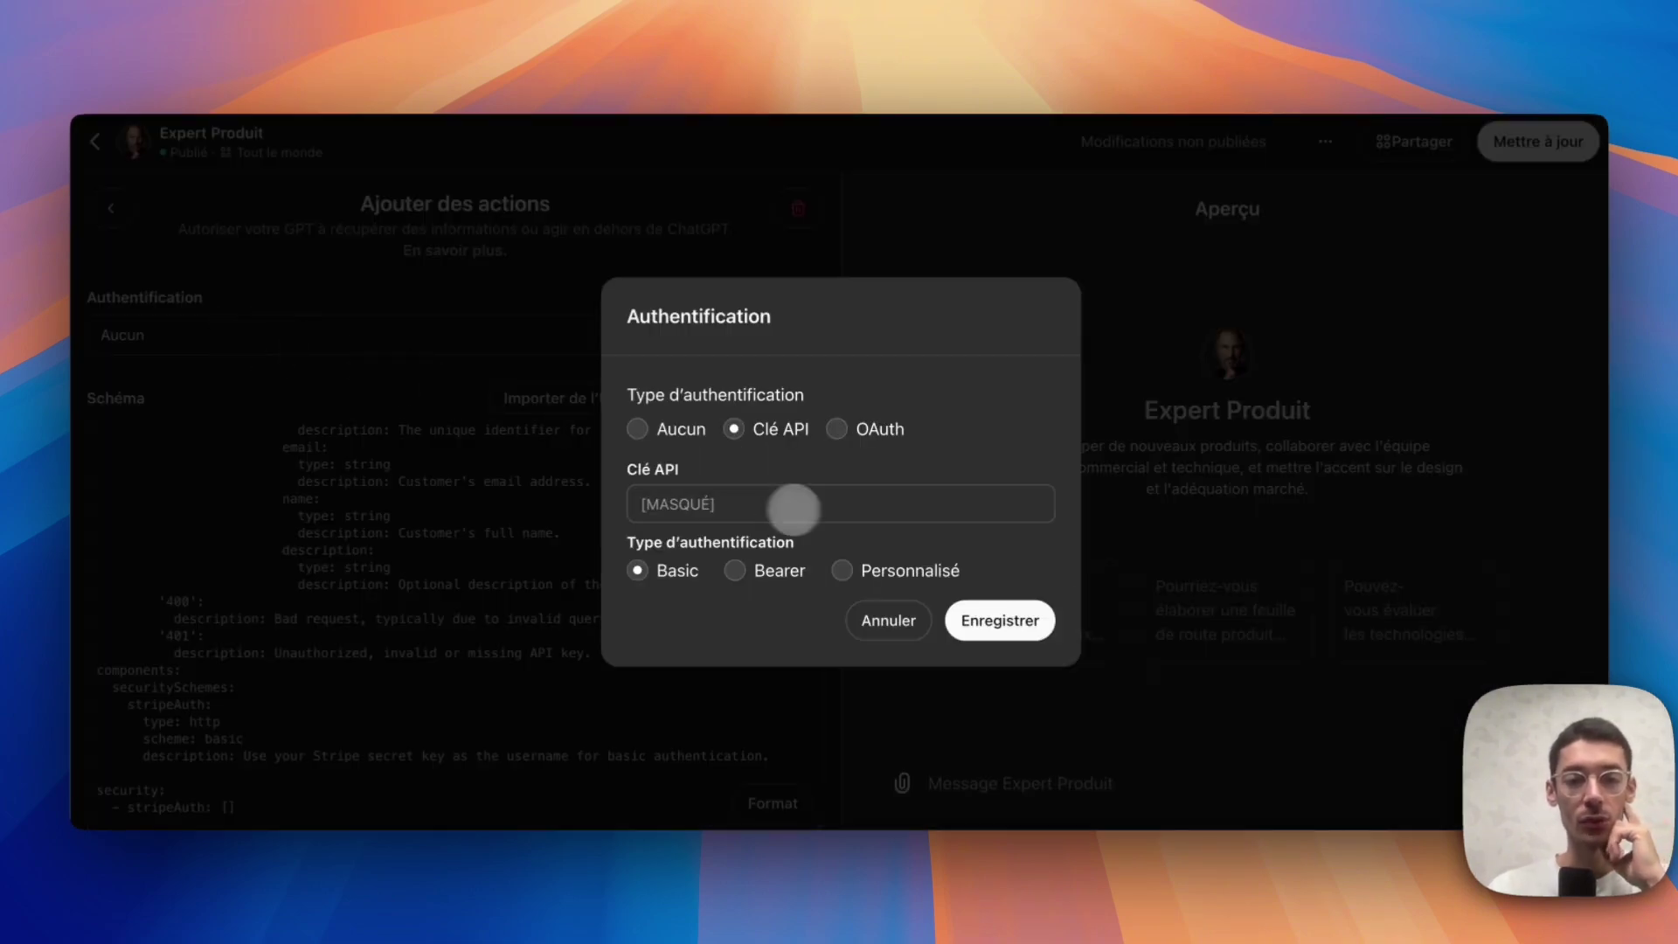
{"action": "left_click", "coordinate": [849, 430]}
{"action": "left_click", "coordinate": [636, 285]}
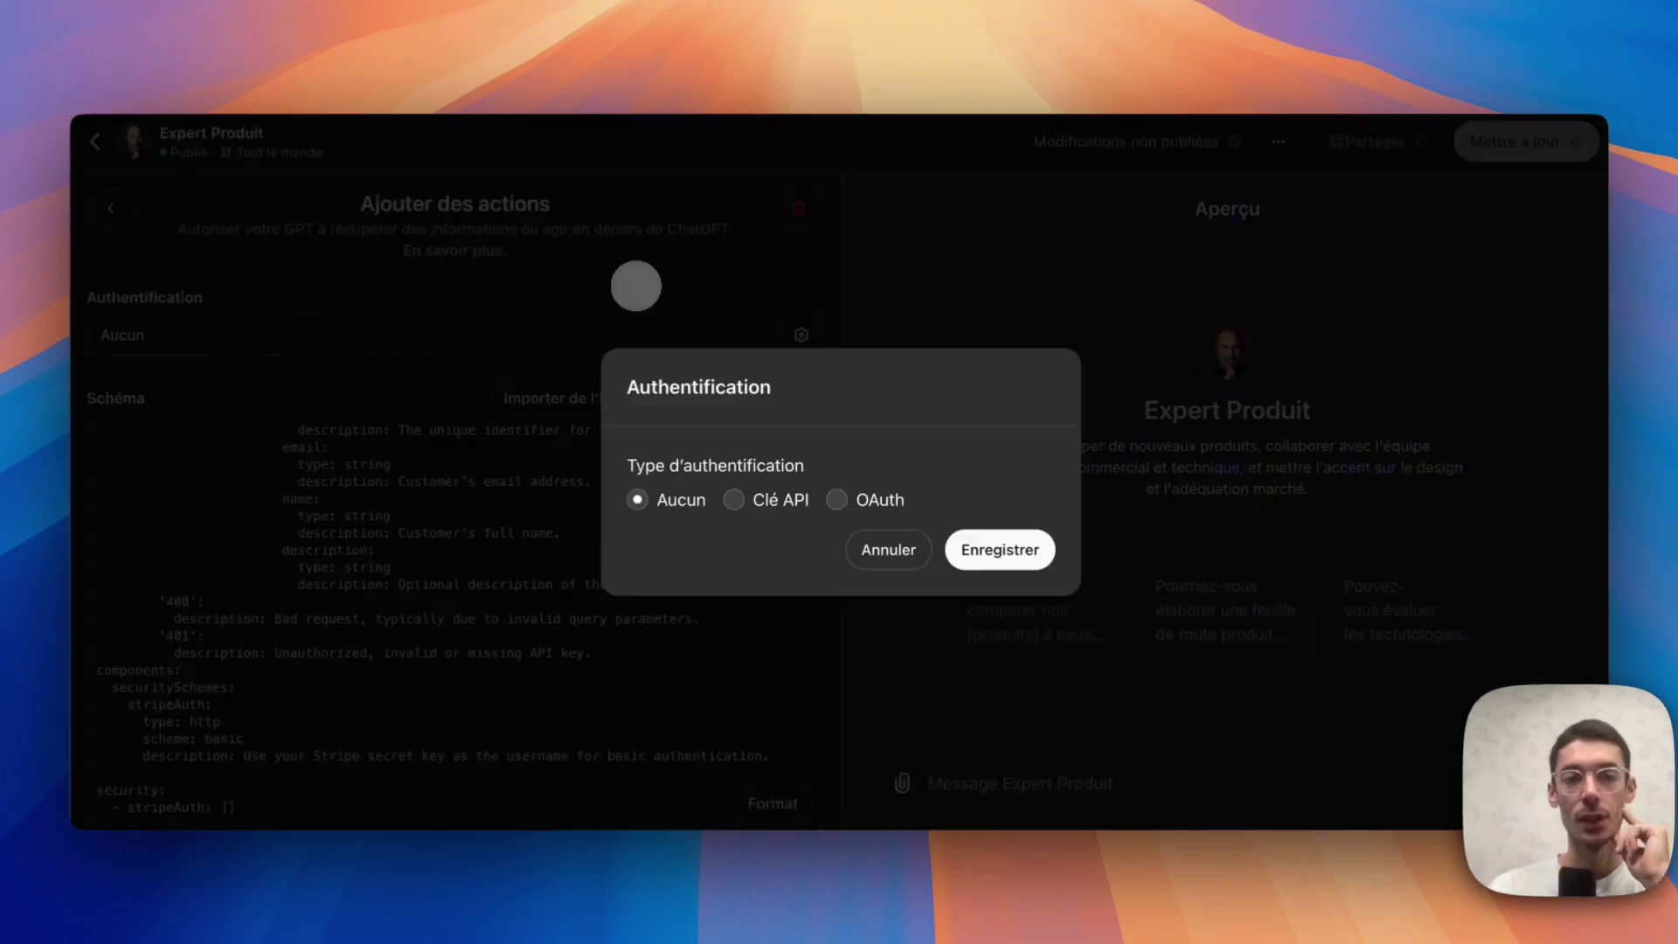
{"action": "left_click", "coordinate": [870, 549]}
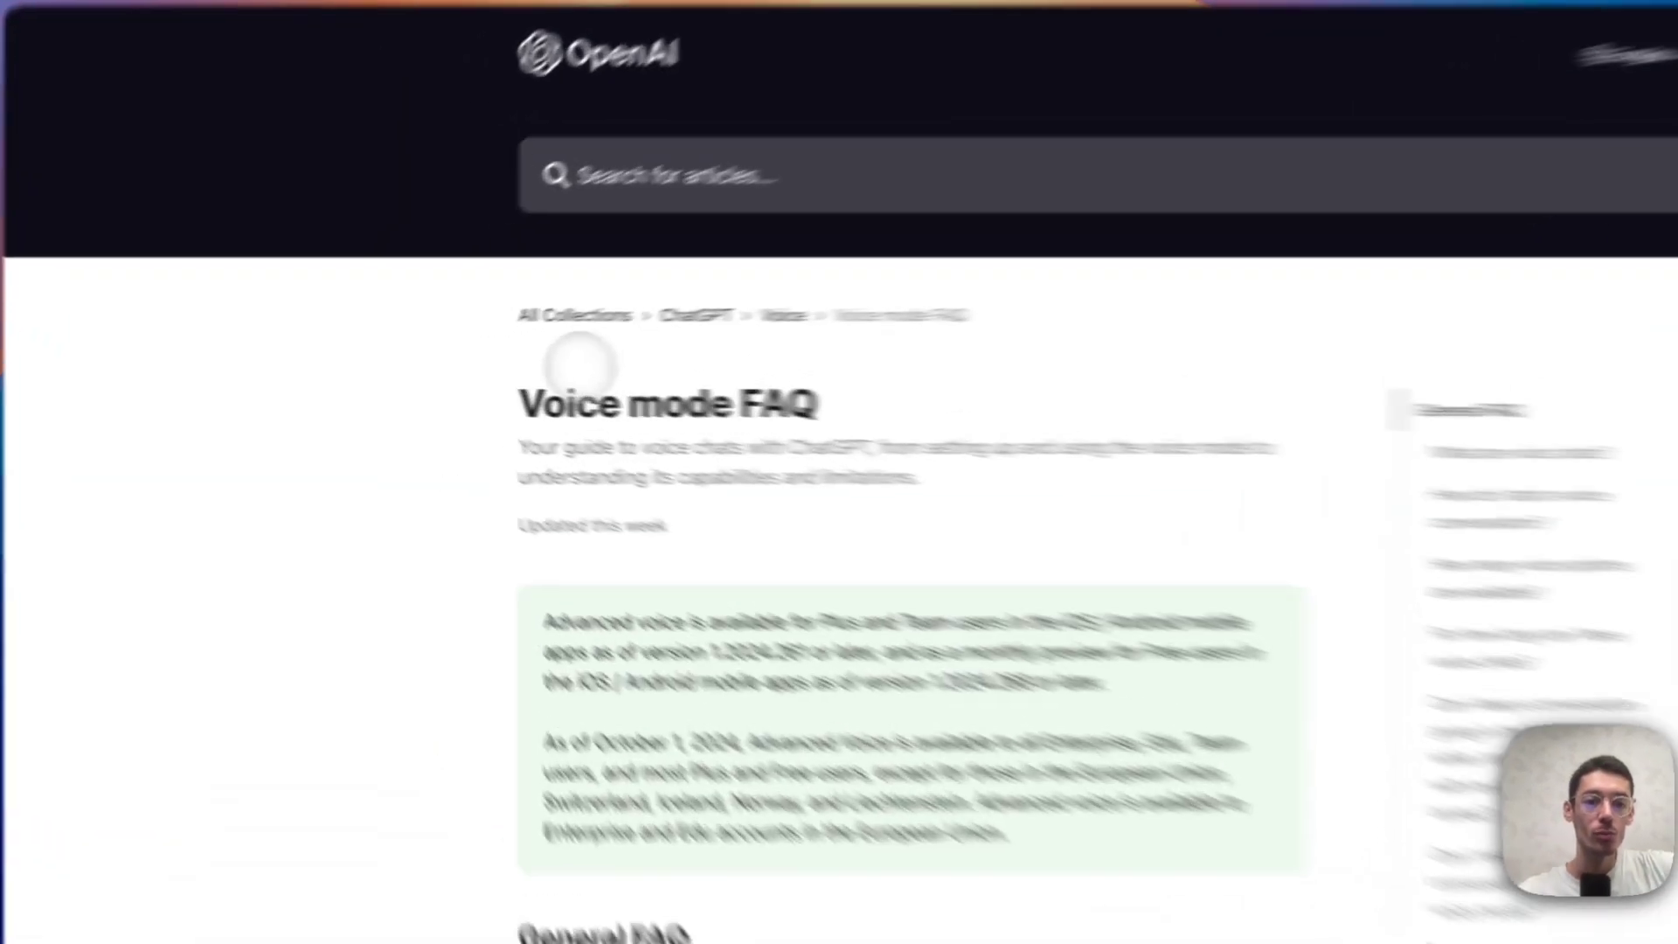
Examine OpenAI's Voice mode FAQ down to the advanced and standard voice screens, and switch back to a new ChatGPT conversation
{"action": "left_click_drag", "start_coordinate": [430, 392], "coordinate": [563, 393]}
{"action": "scroll", "coordinate": [1031, 572], "scroll_direction": "down", "scroll_amount": 15}
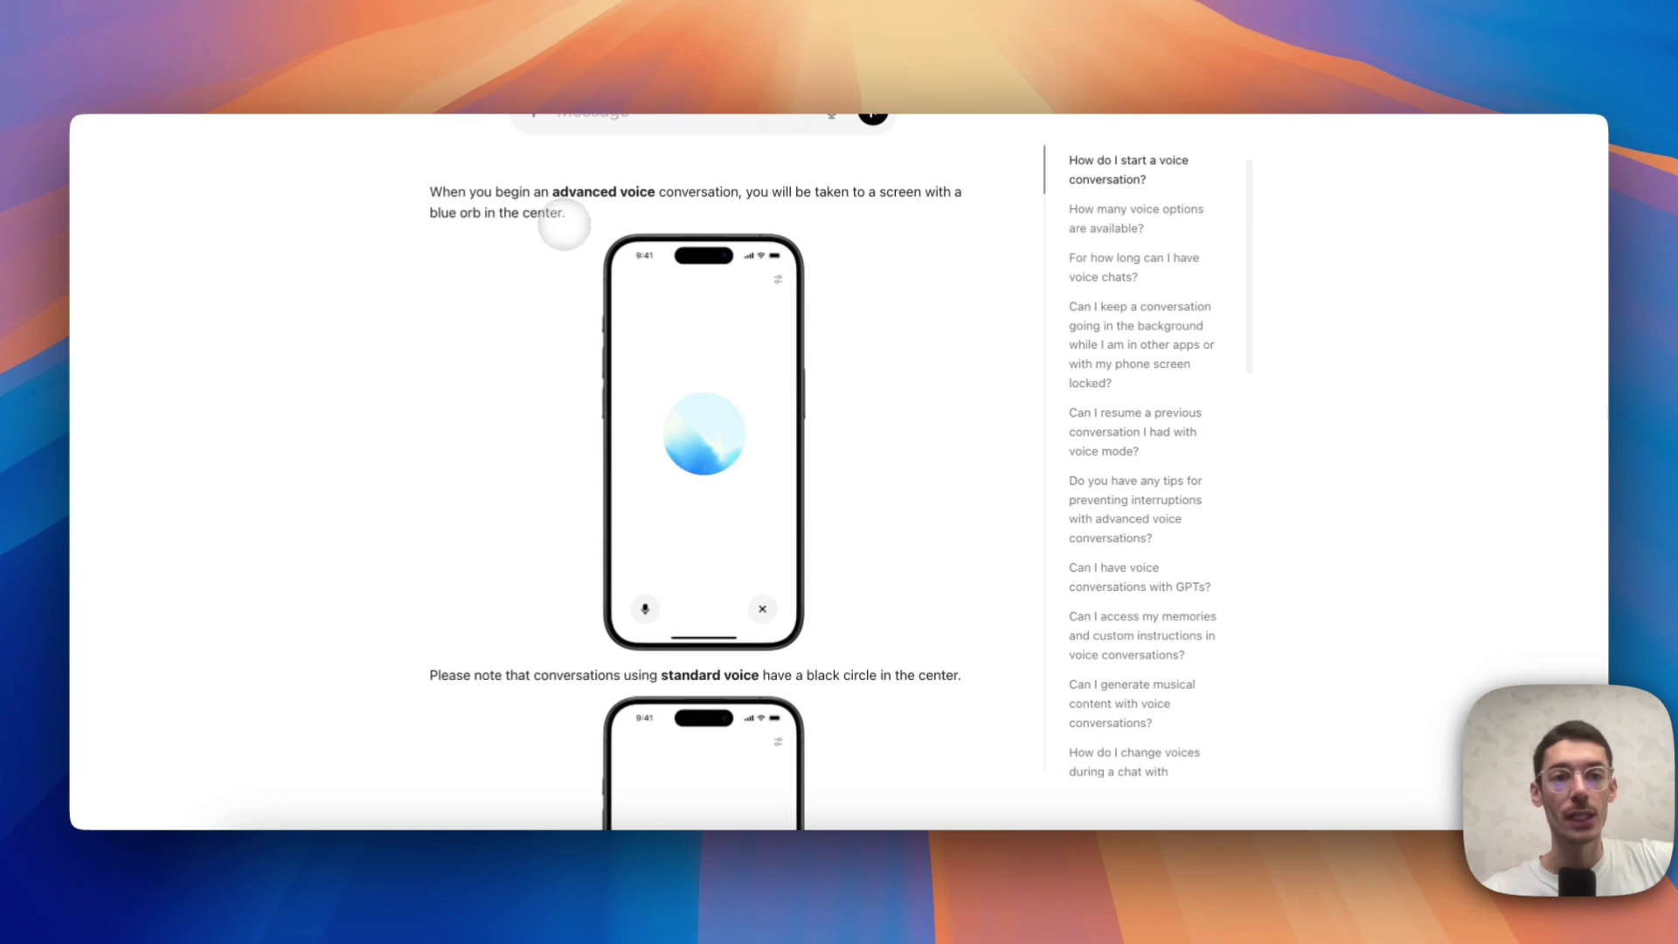
{"action": "key", "text": "super+Tab"}
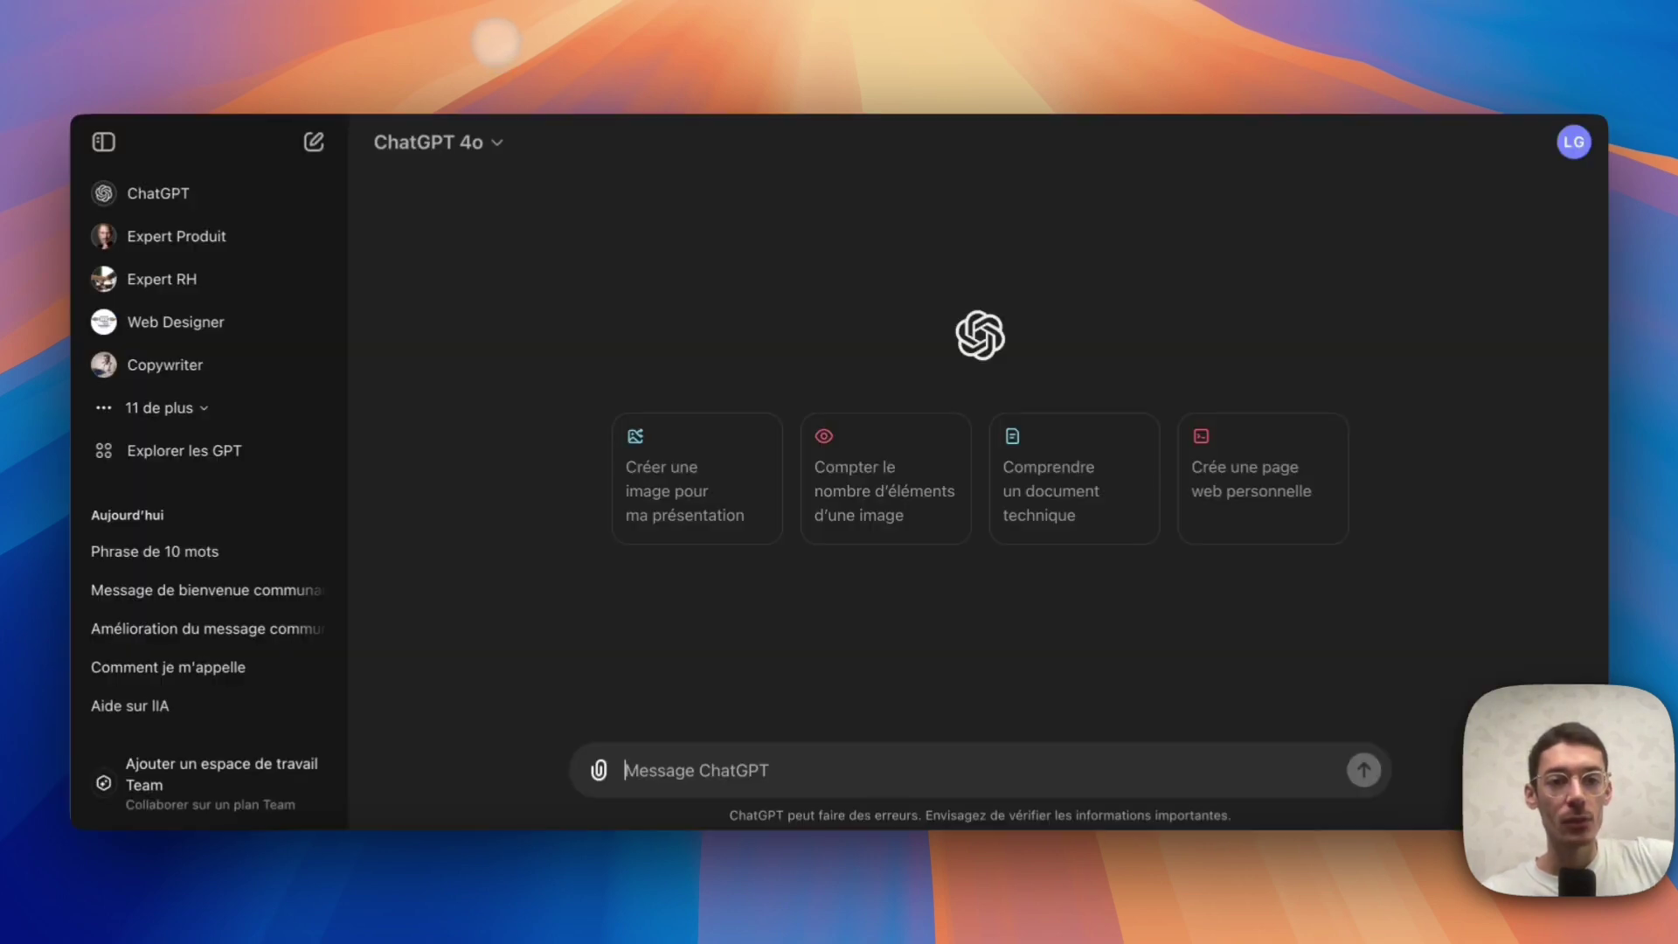